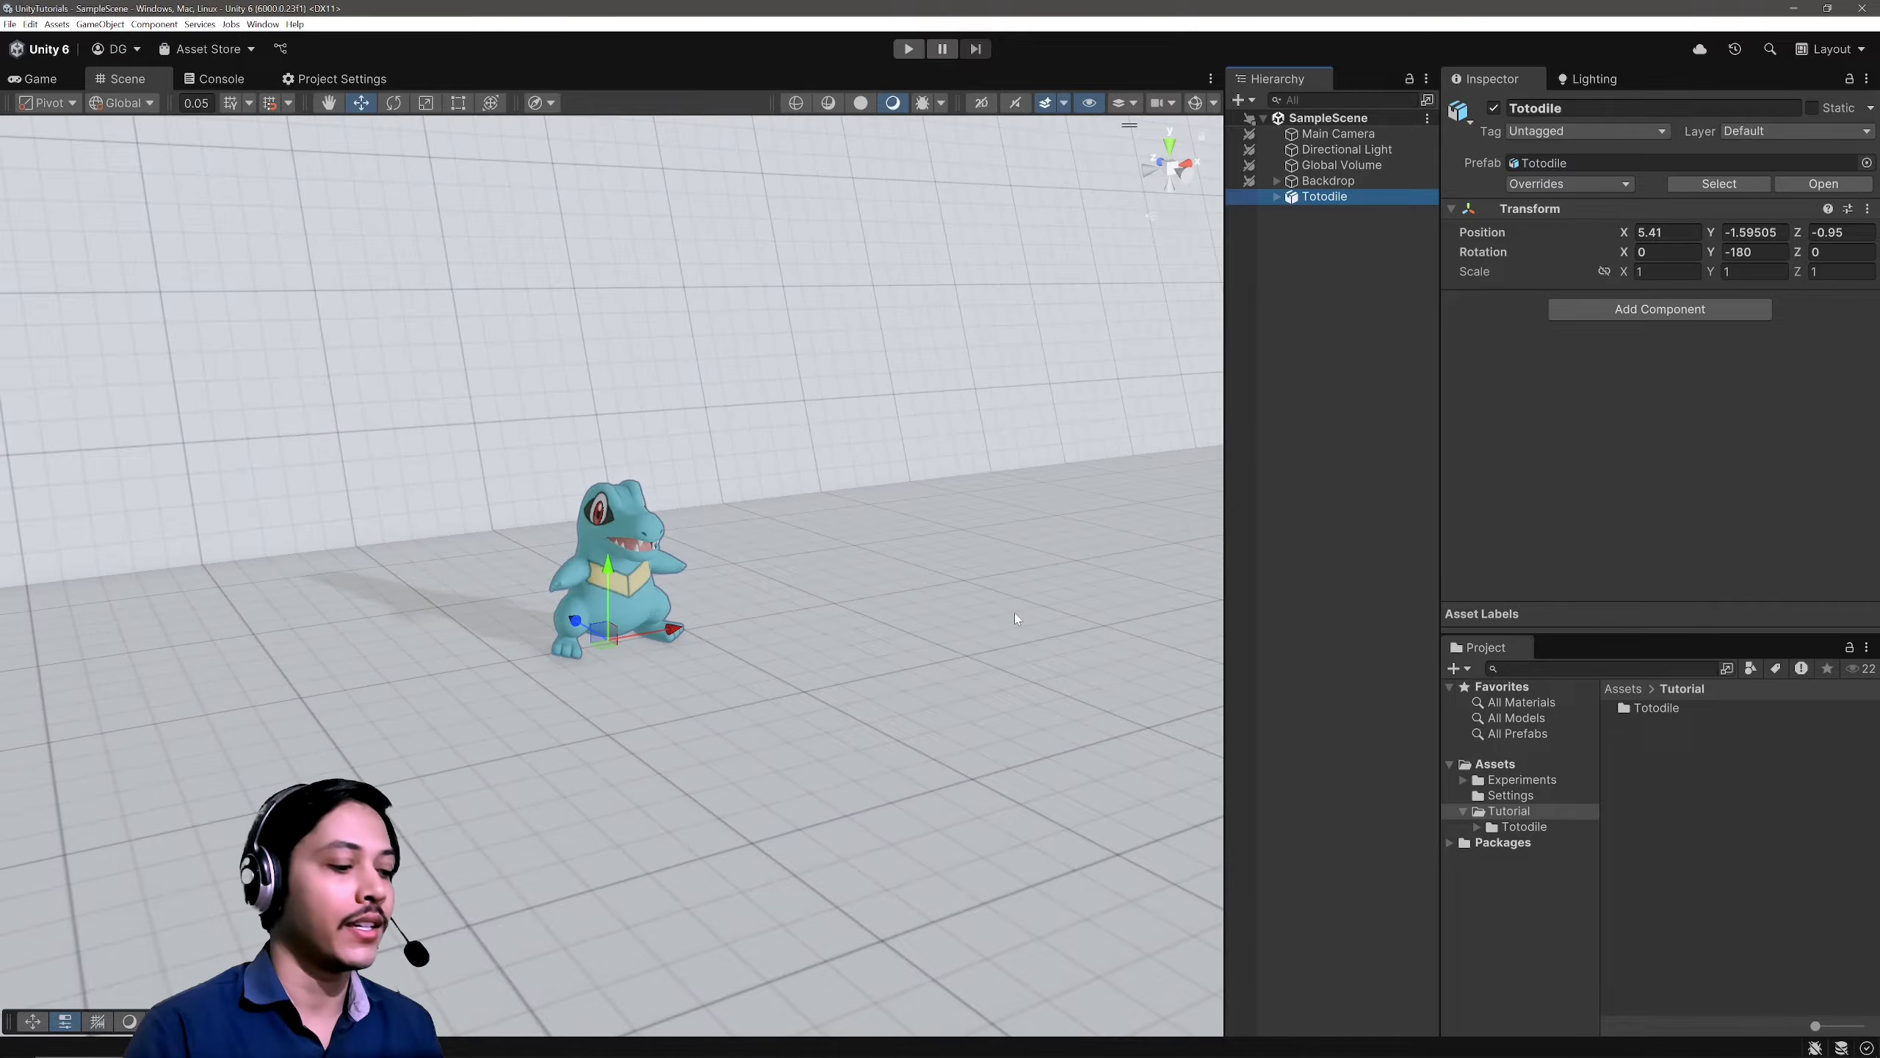
# Step: Create a URP Unlit Shader Graph named Toon in the Tutorial folder
pyautogui.keyDown('alt'); pyautogui.moveTo(755, 650); pyautogui.dragTo(631, 683); pyautogui.keyUp('alt')
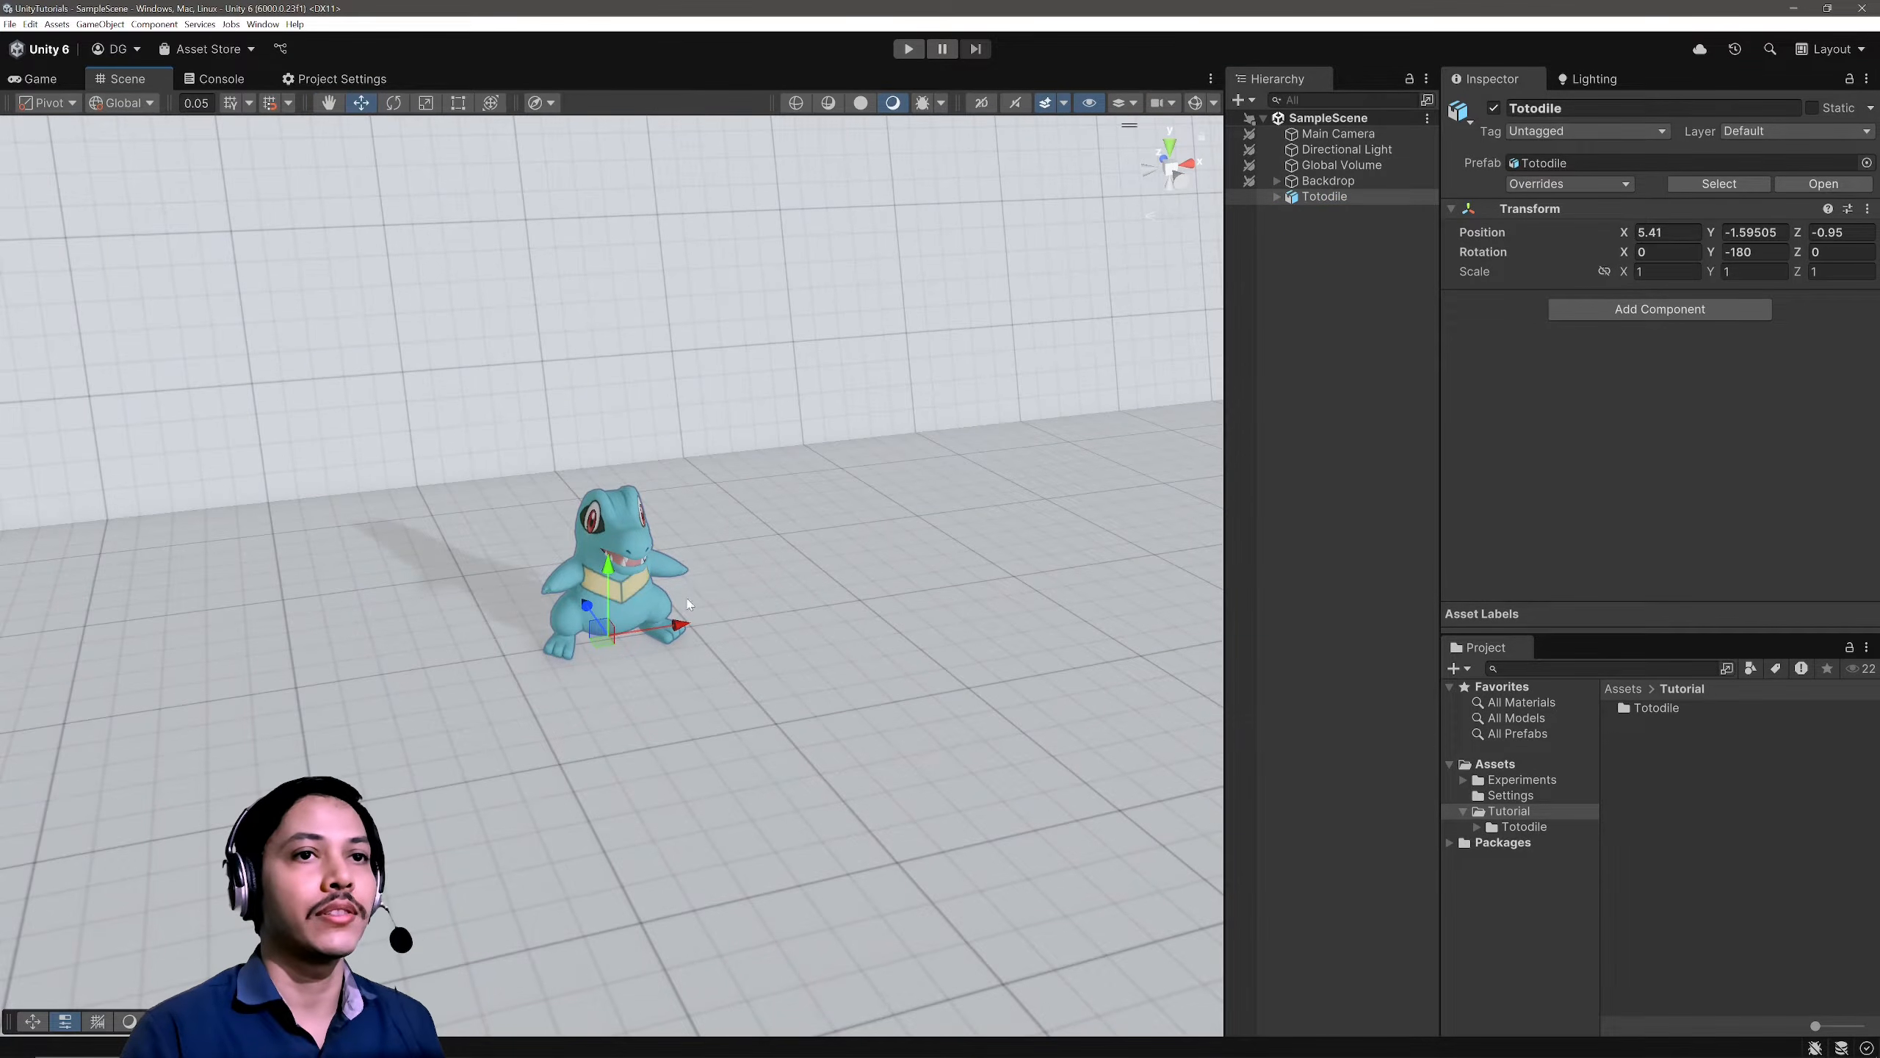
pyautogui.rightClick(1645, 753)
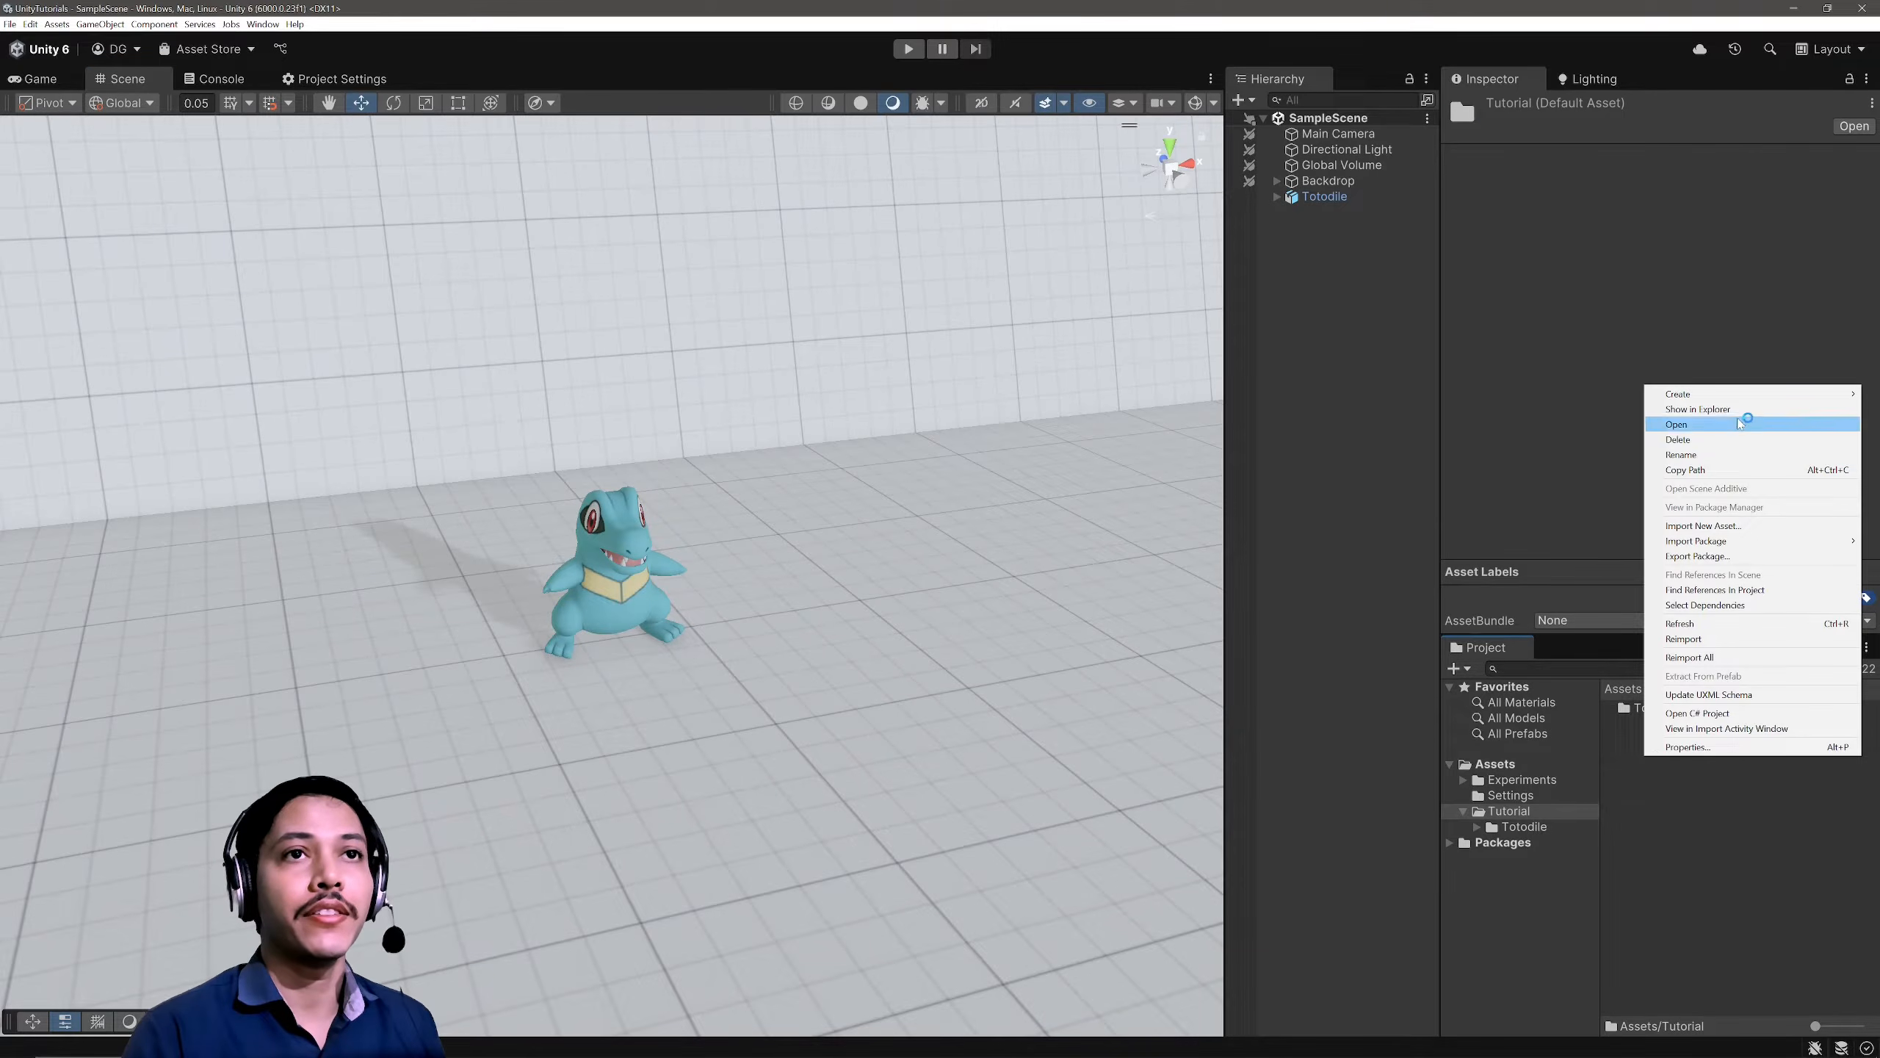
pyautogui.moveTo(1744, 393)
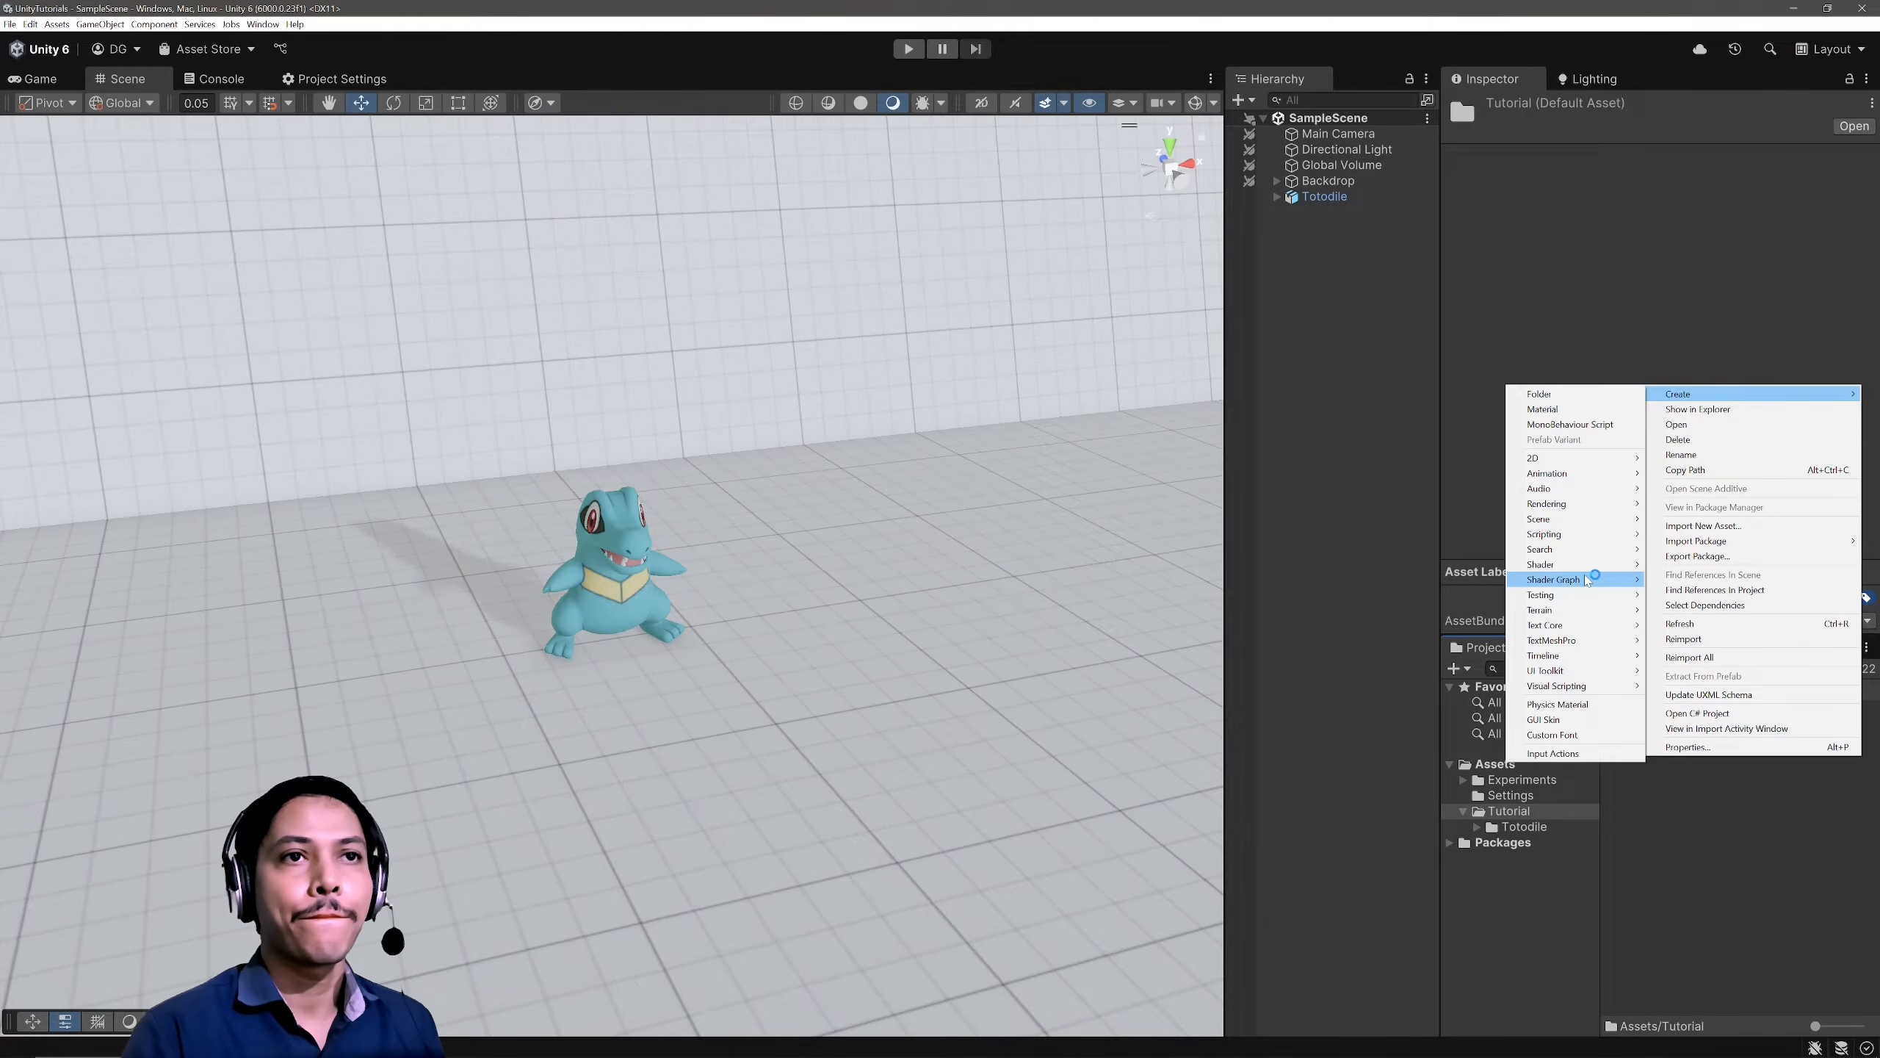
pyautogui.moveTo(1587, 580)
pyautogui.moveTo(1713, 584)
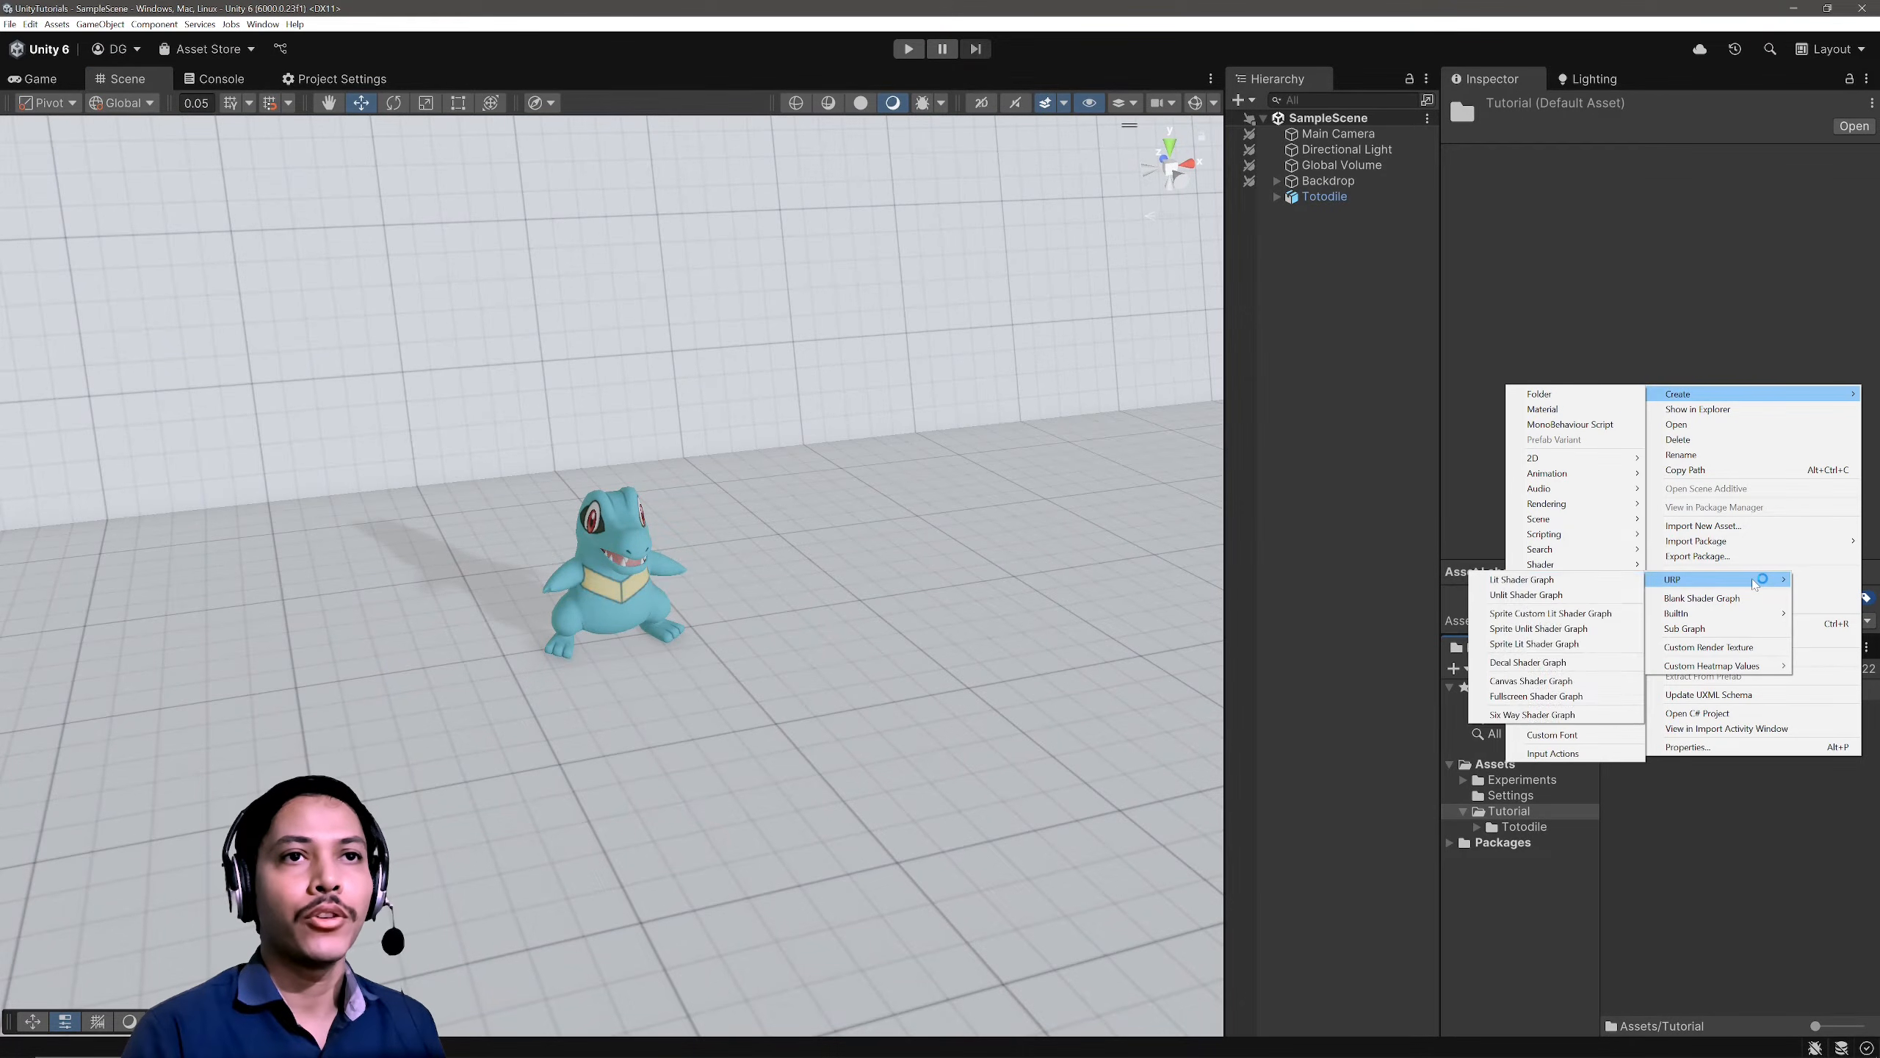
pyautogui.click(1569, 597)
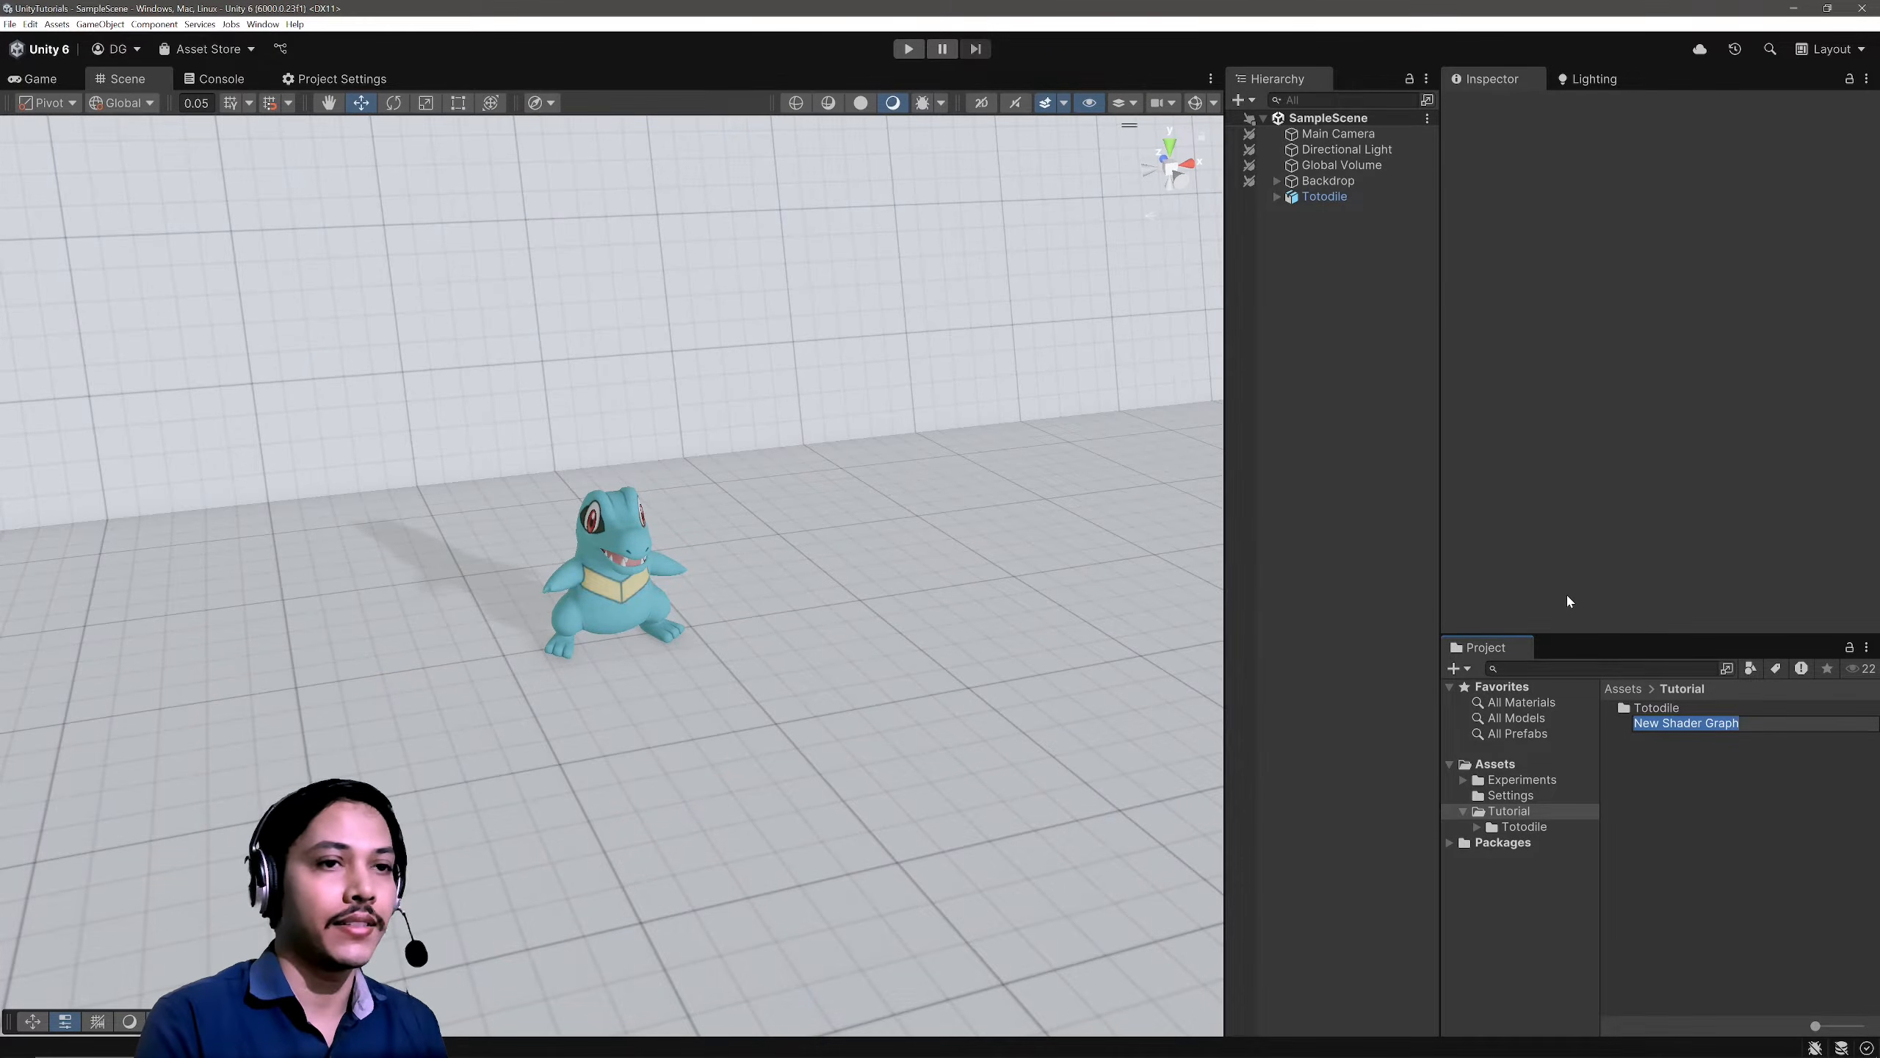
pyautogui.write('Toon')
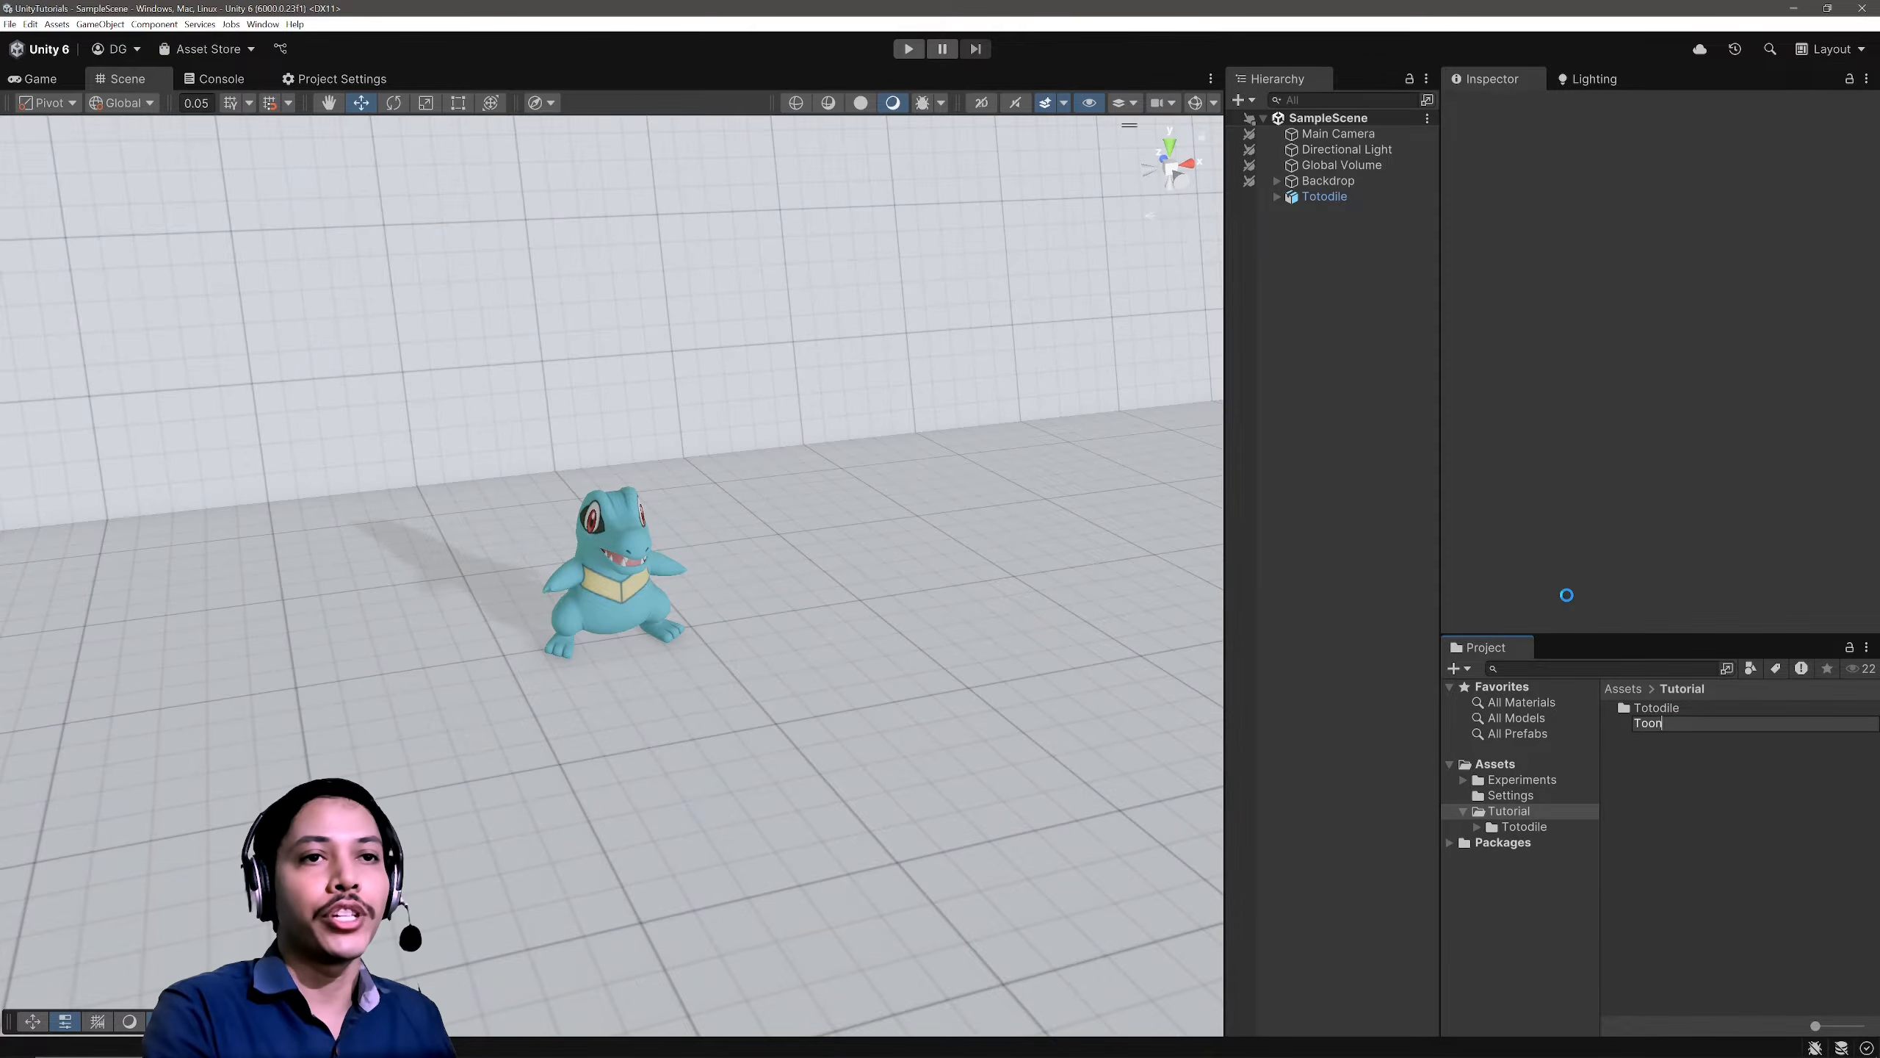
pyautogui.press('Return')
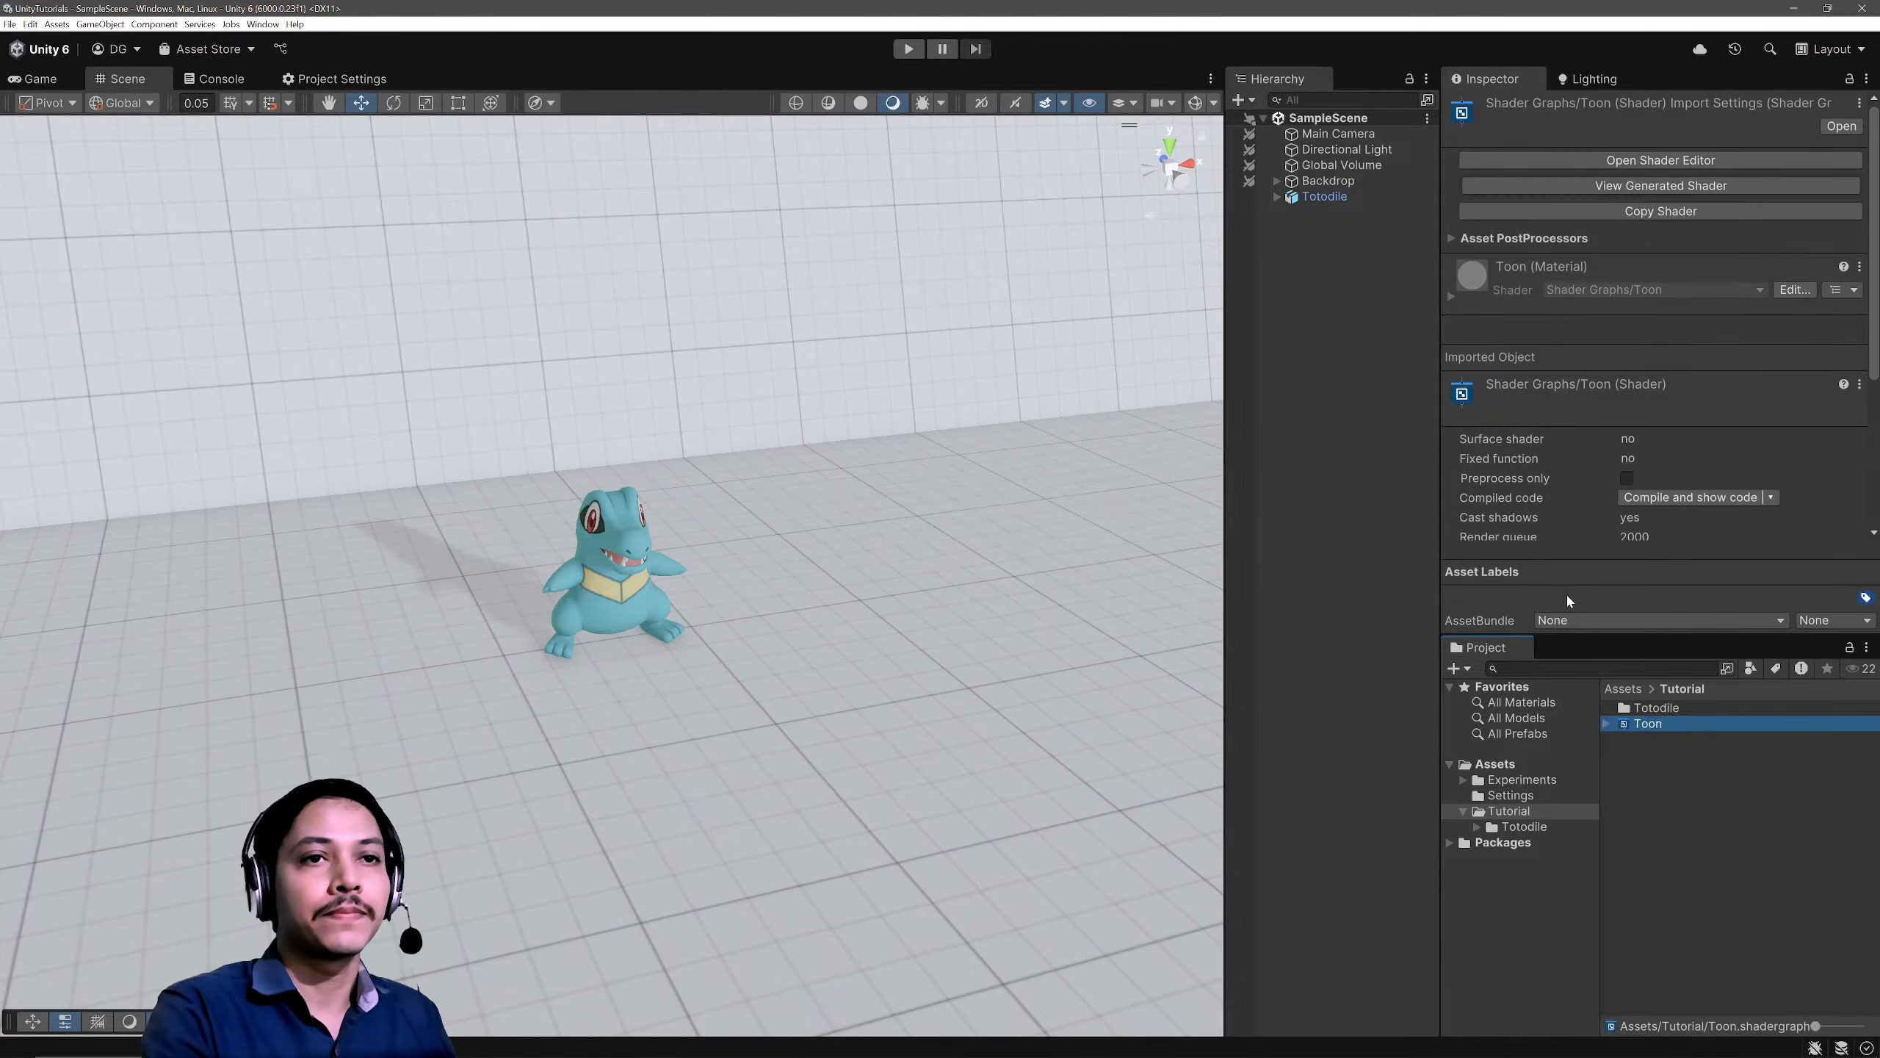
# Step: Create a material named TotodileBody from the Toon shader graph and apply it to the Totodile model's body
pyautogui.rightClick(1646, 730)
pyautogui.moveTo(1729, 360)
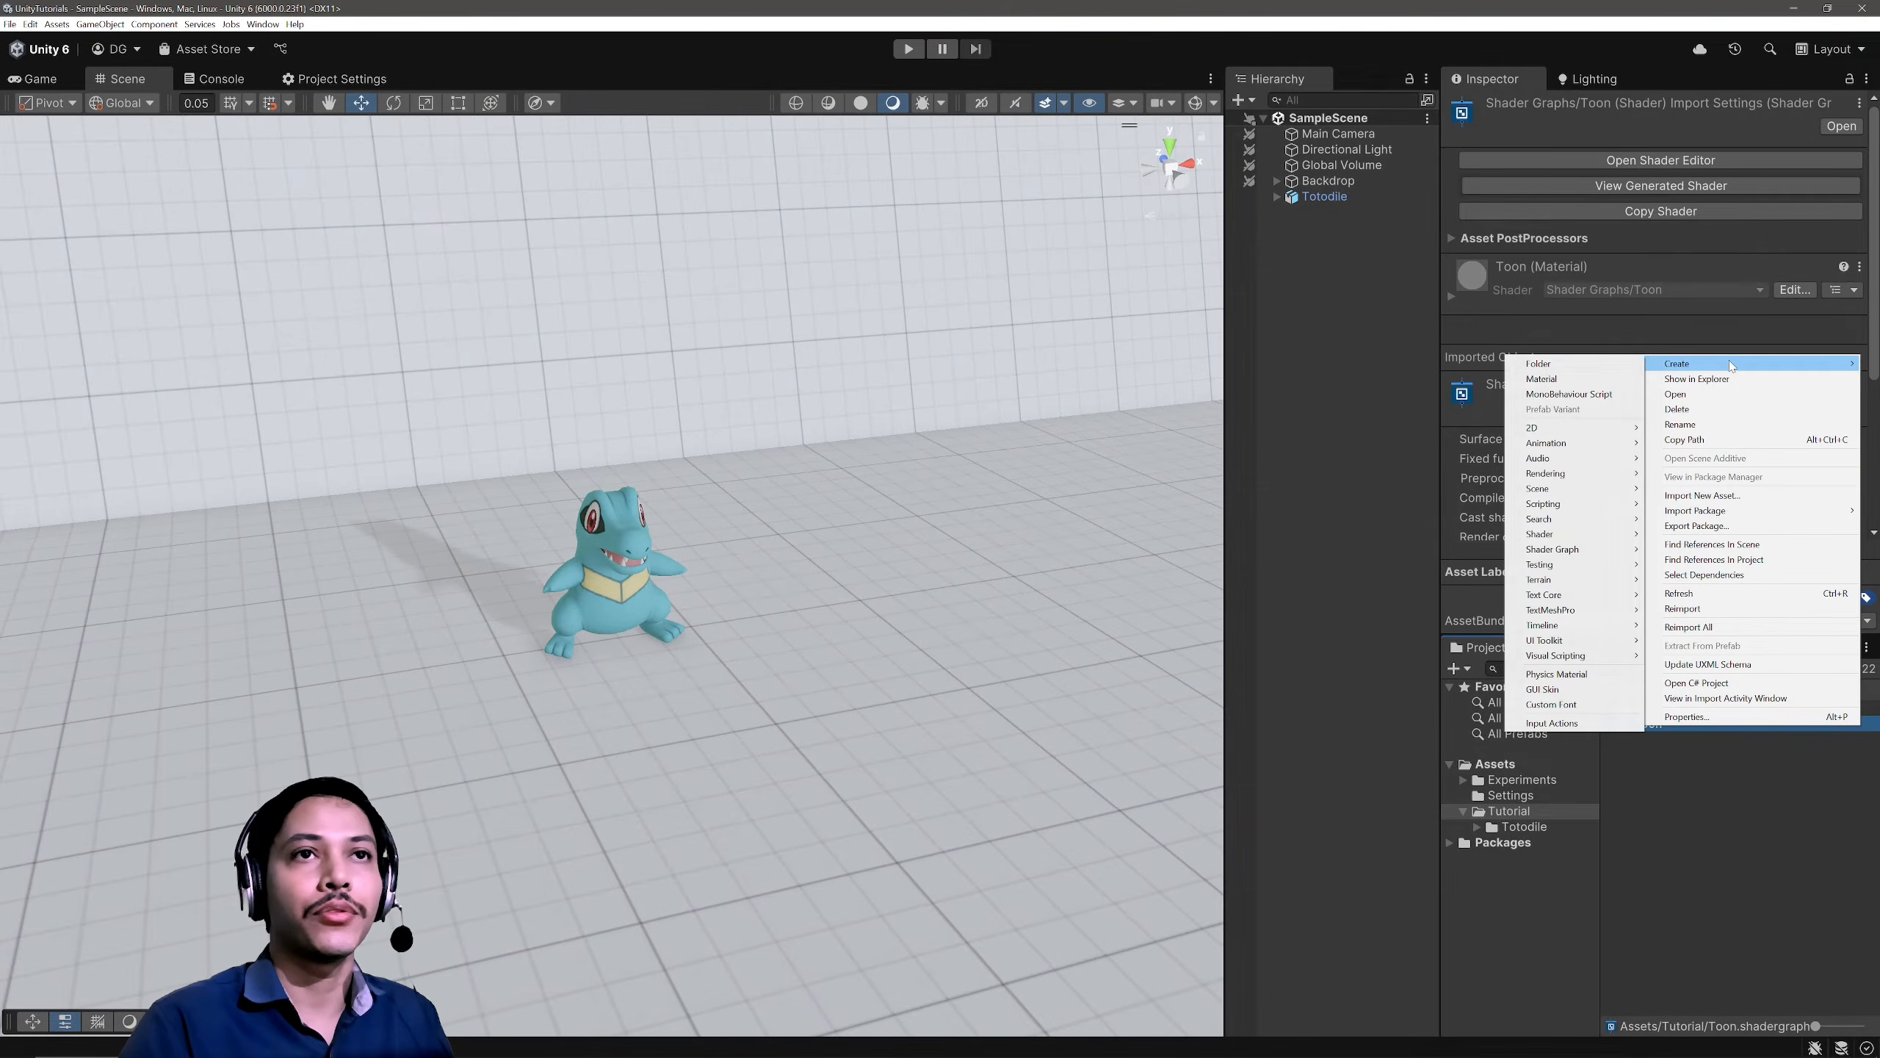
pyautogui.click(1573, 377)
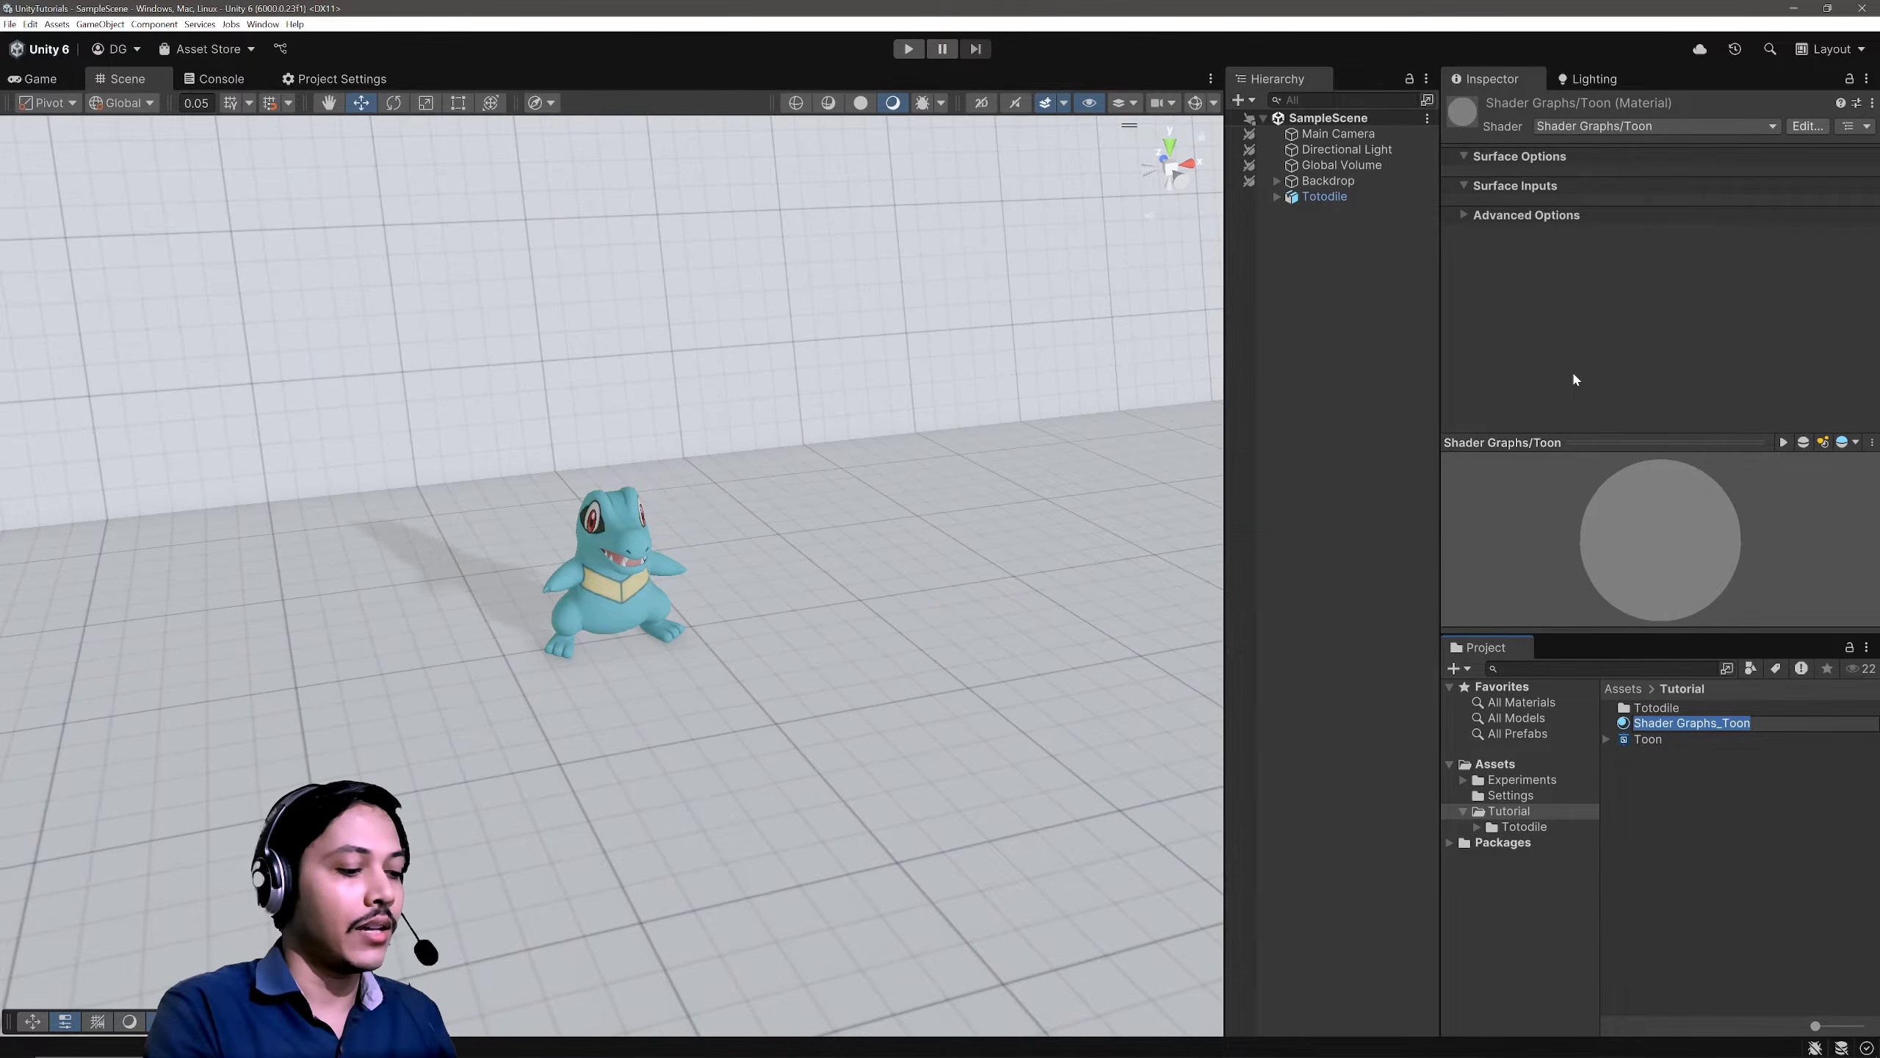
pyautogui.write('Totodile')
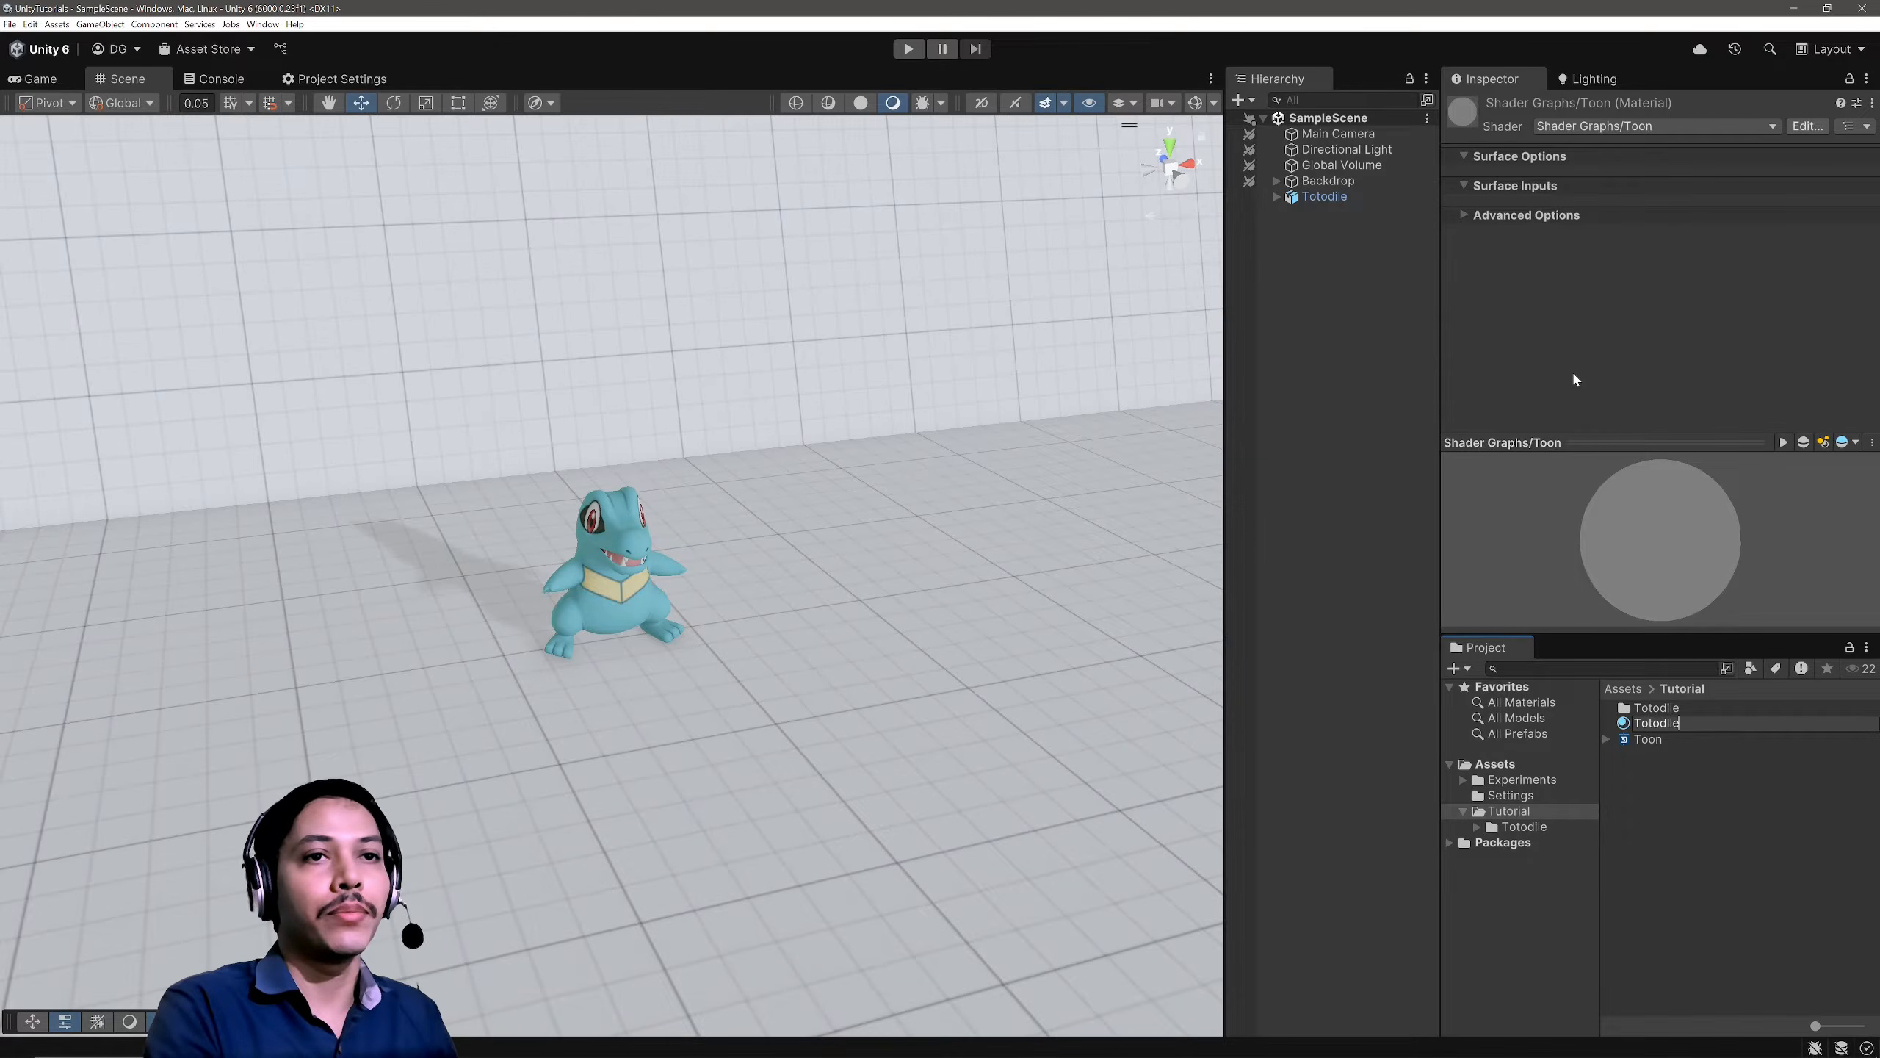
pyautogui.write('Body')
pyautogui.press('Return')
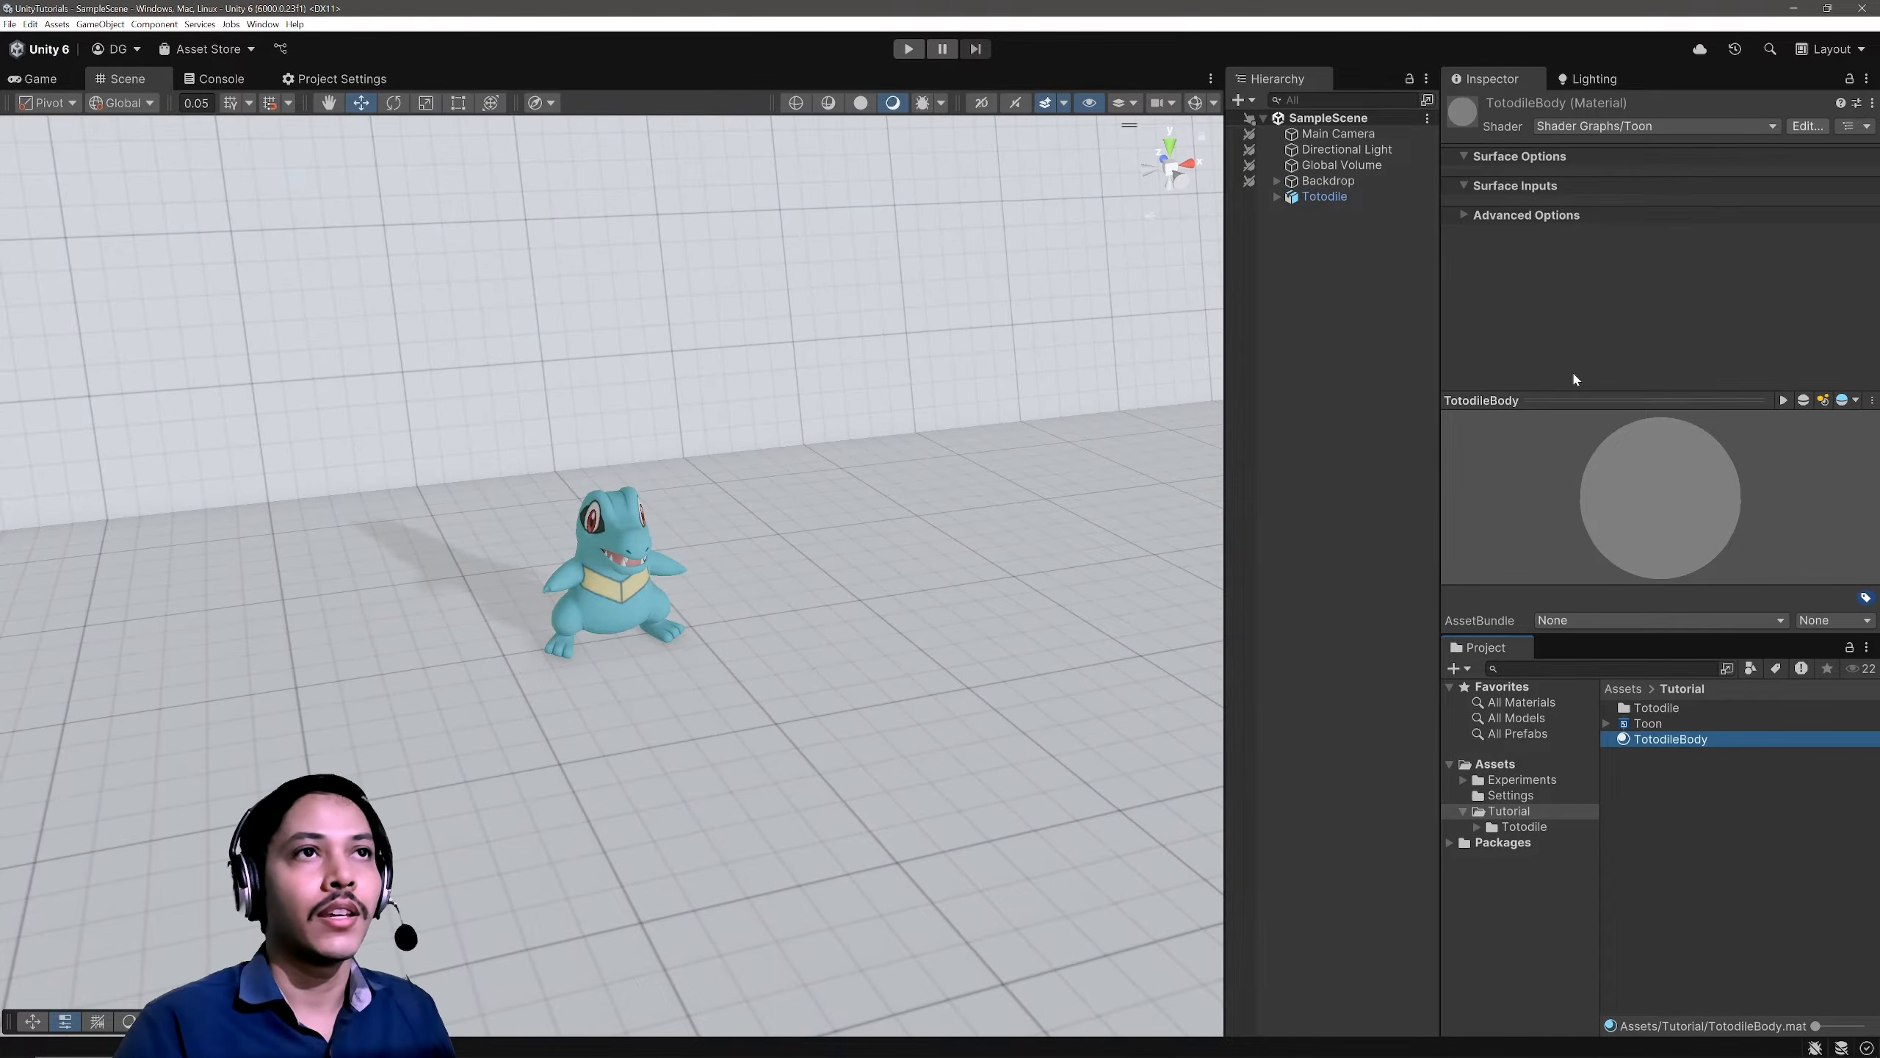
pyautogui.moveTo(1682, 738); pyautogui.dragTo(621, 589)
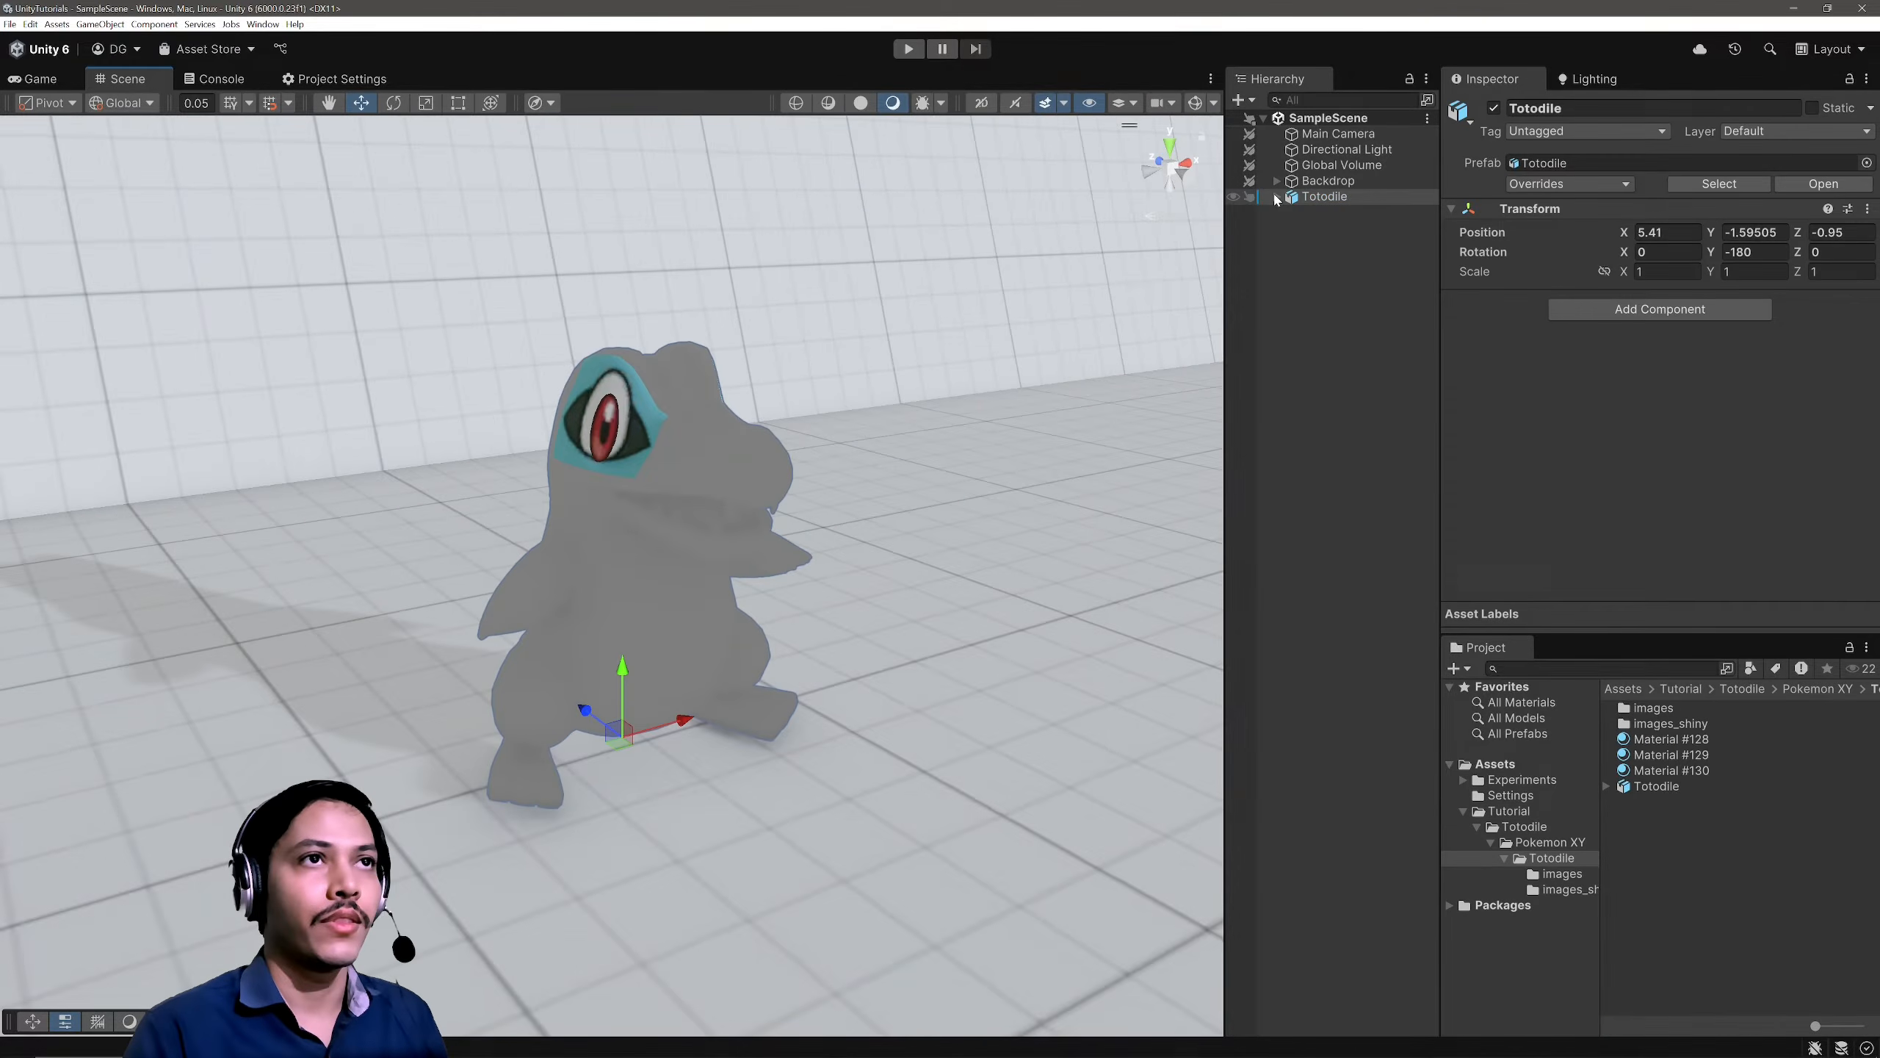
# Step: Inspect which materials the Totodile mesh's Skinned Mesh Renderer uses and locate each one in the project
pyautogui.click(1277, 197)
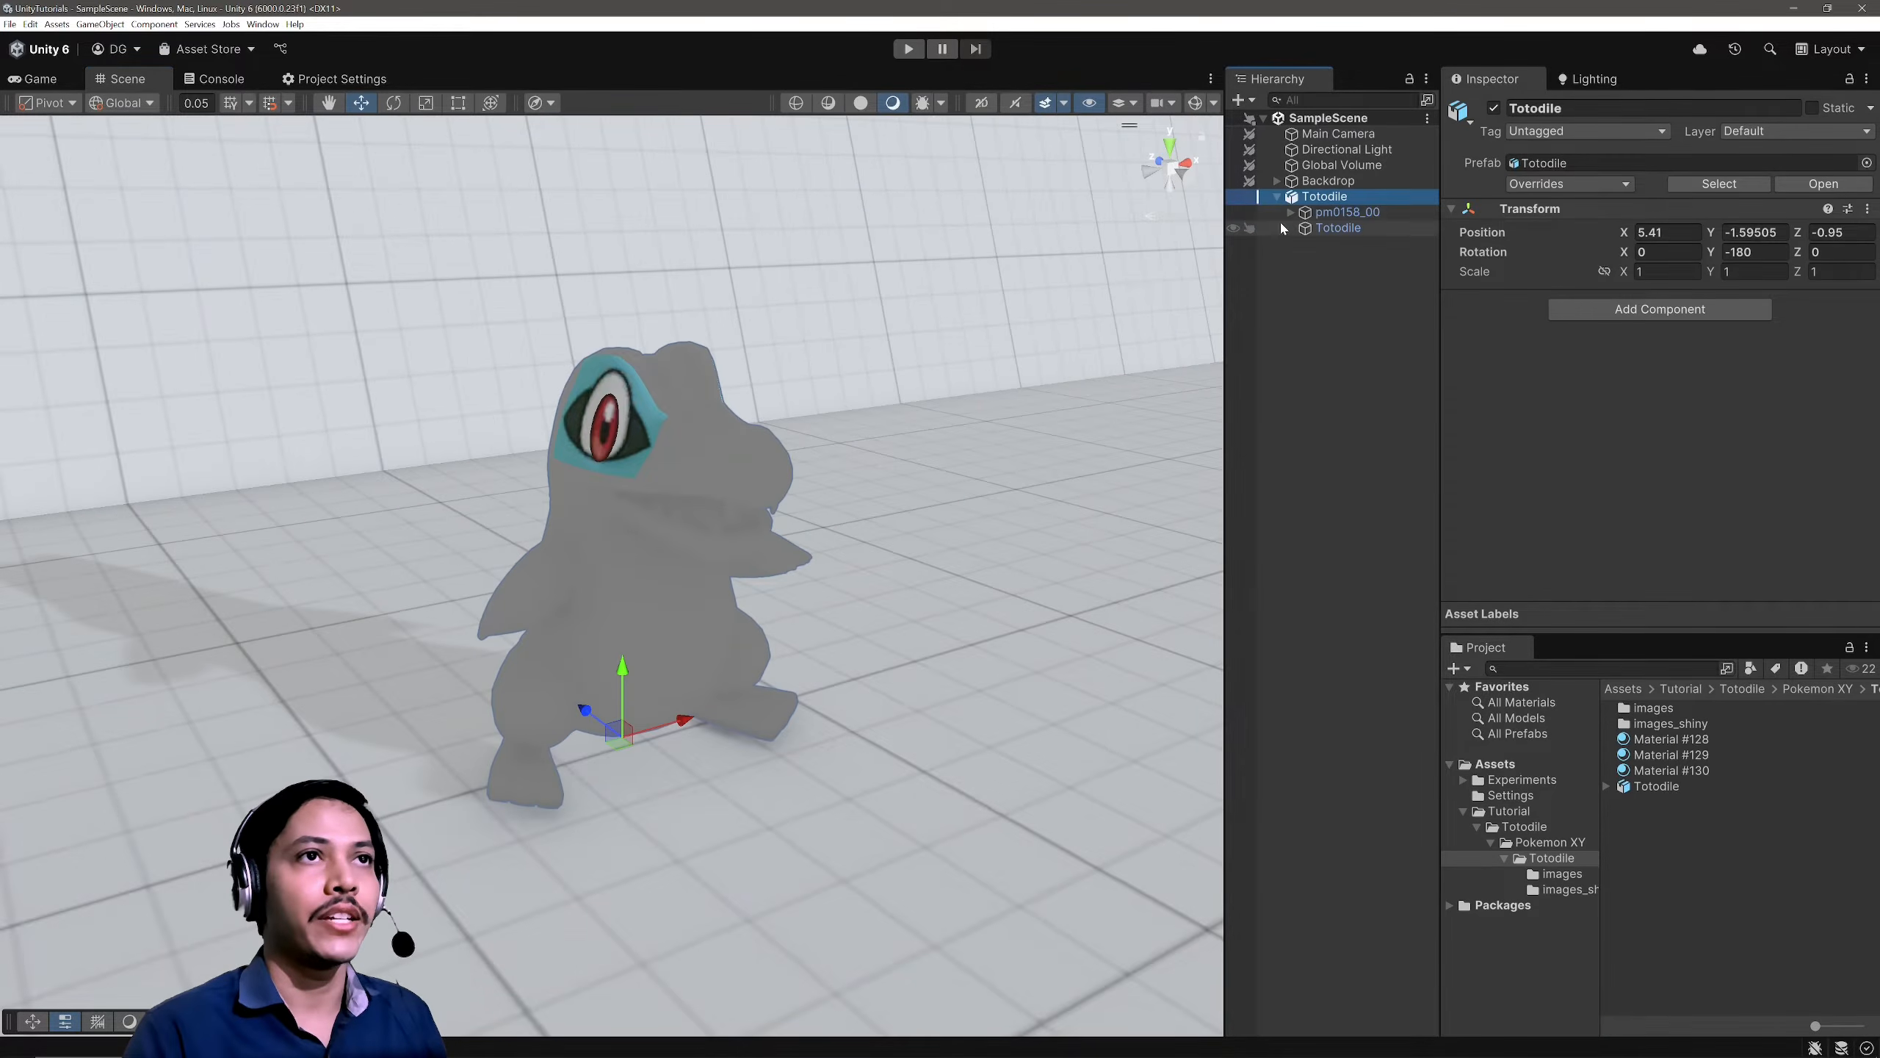
pyautogui.click(1304, 231)
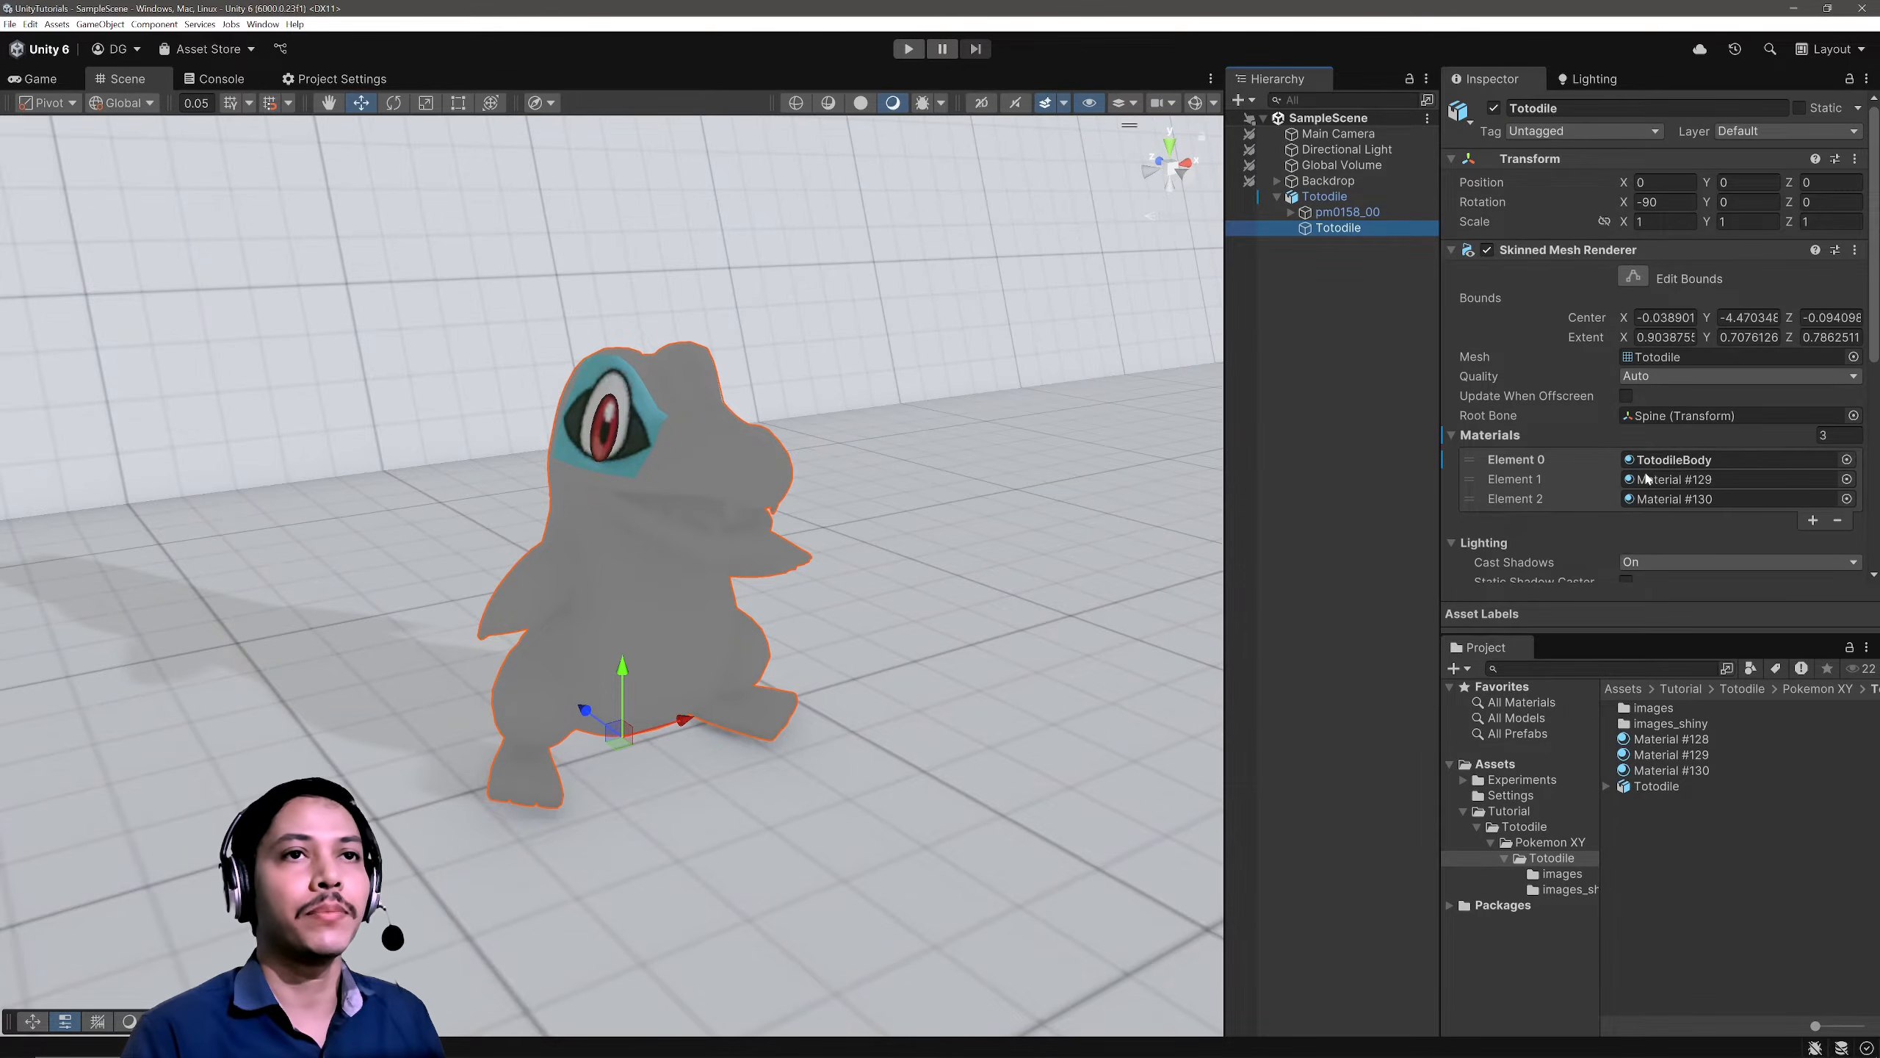
pyautogui.click(1675, 467)
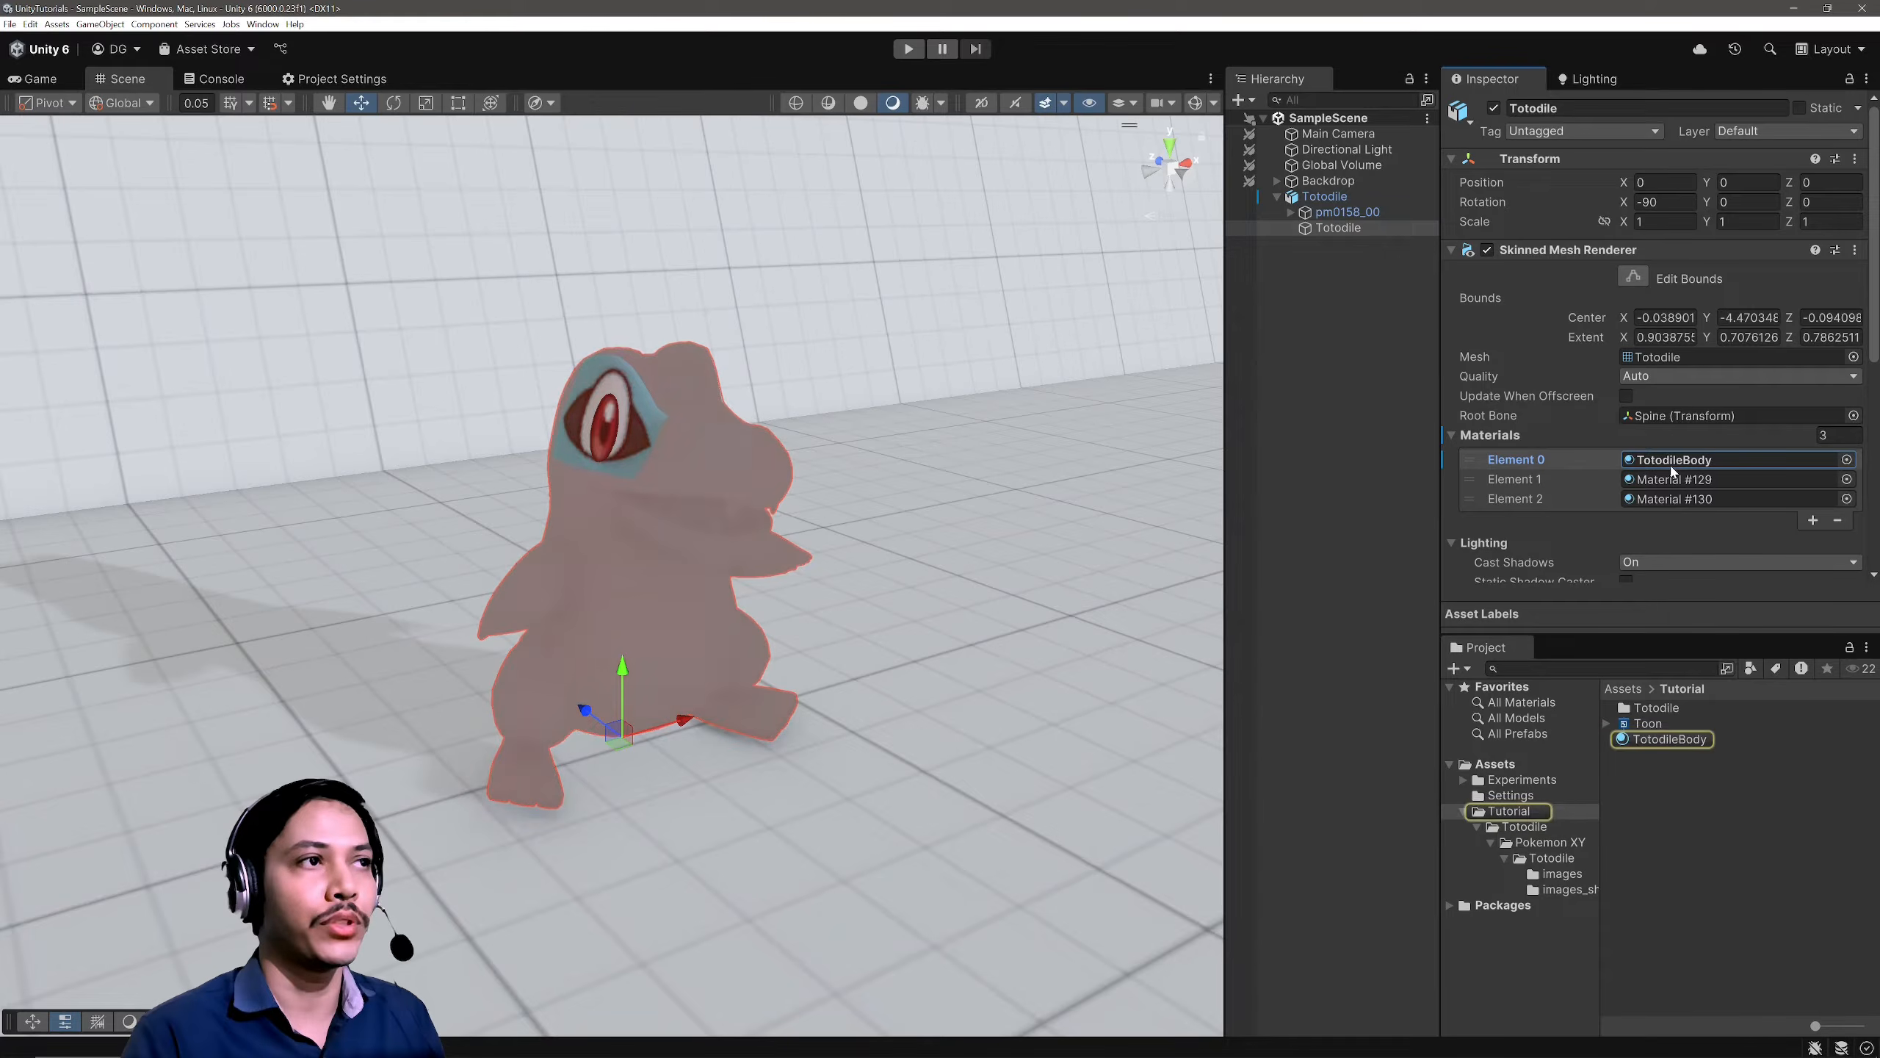
pyautogui.click(1672, 481)
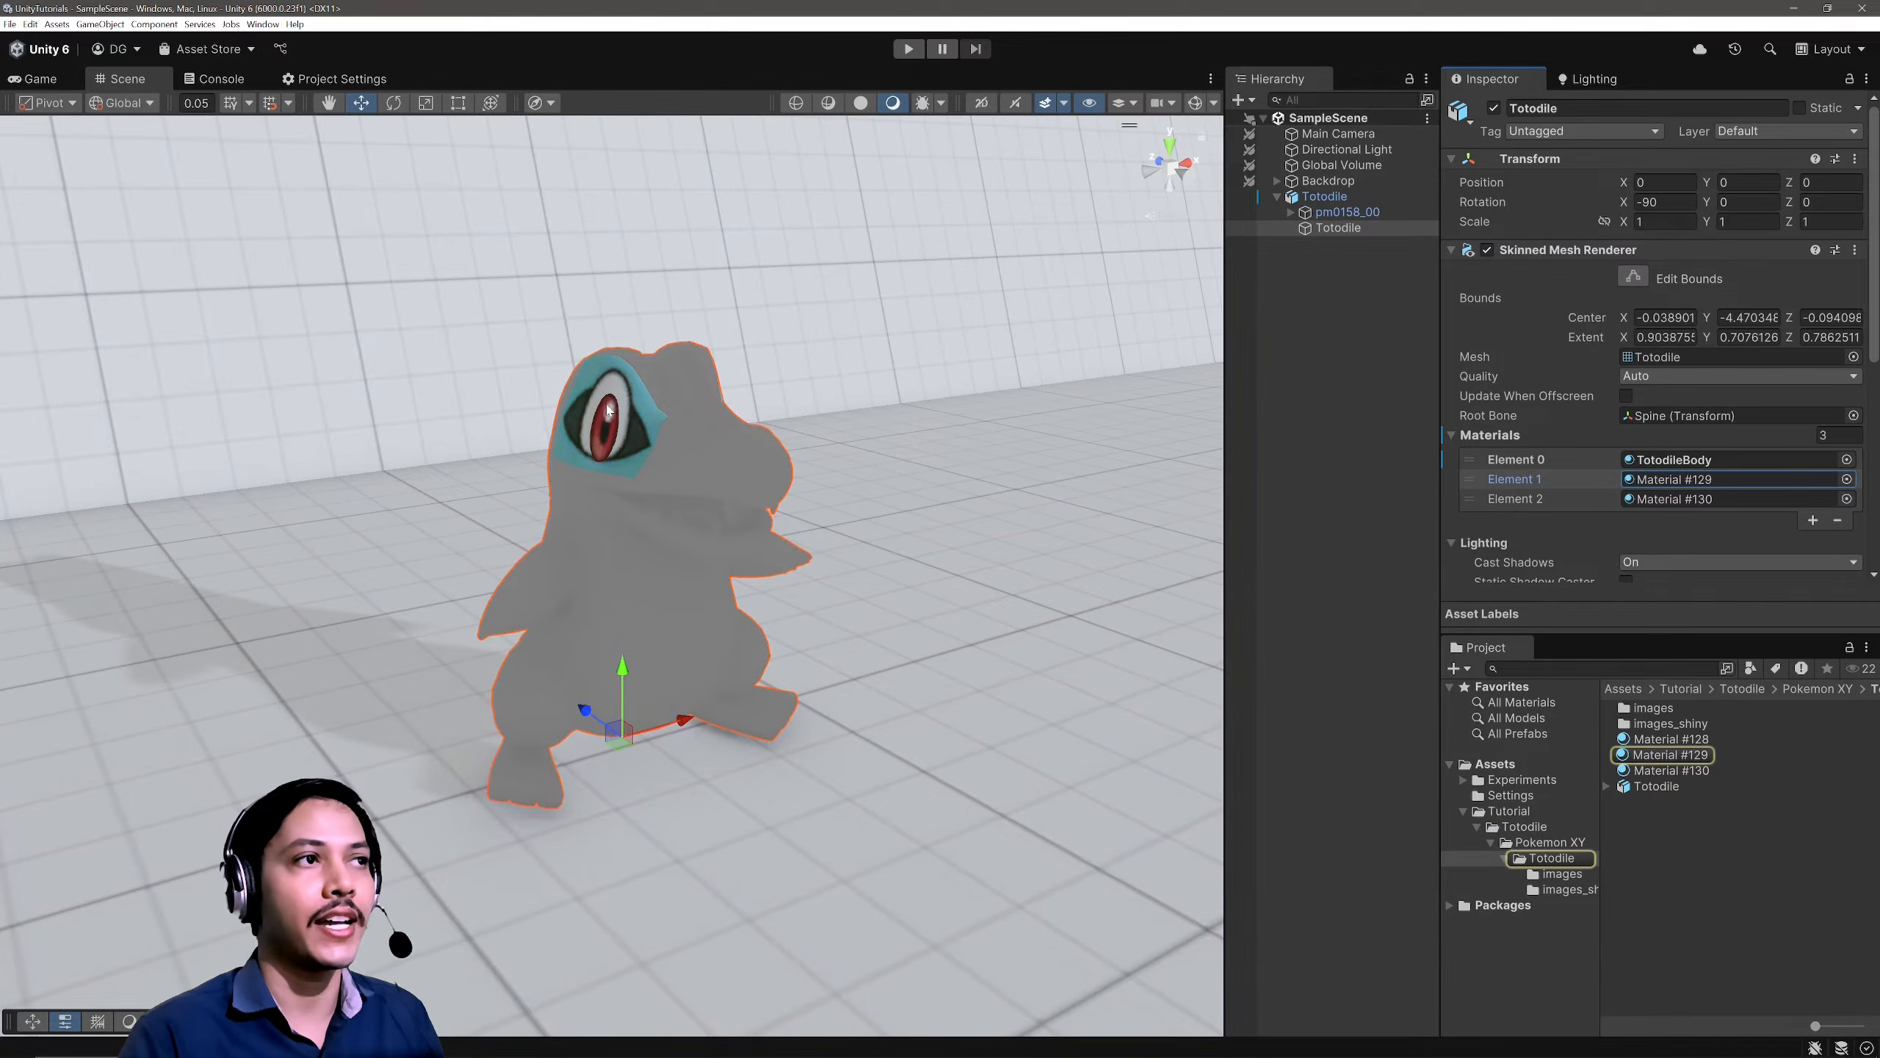
pyautogui.click(1660, 499)
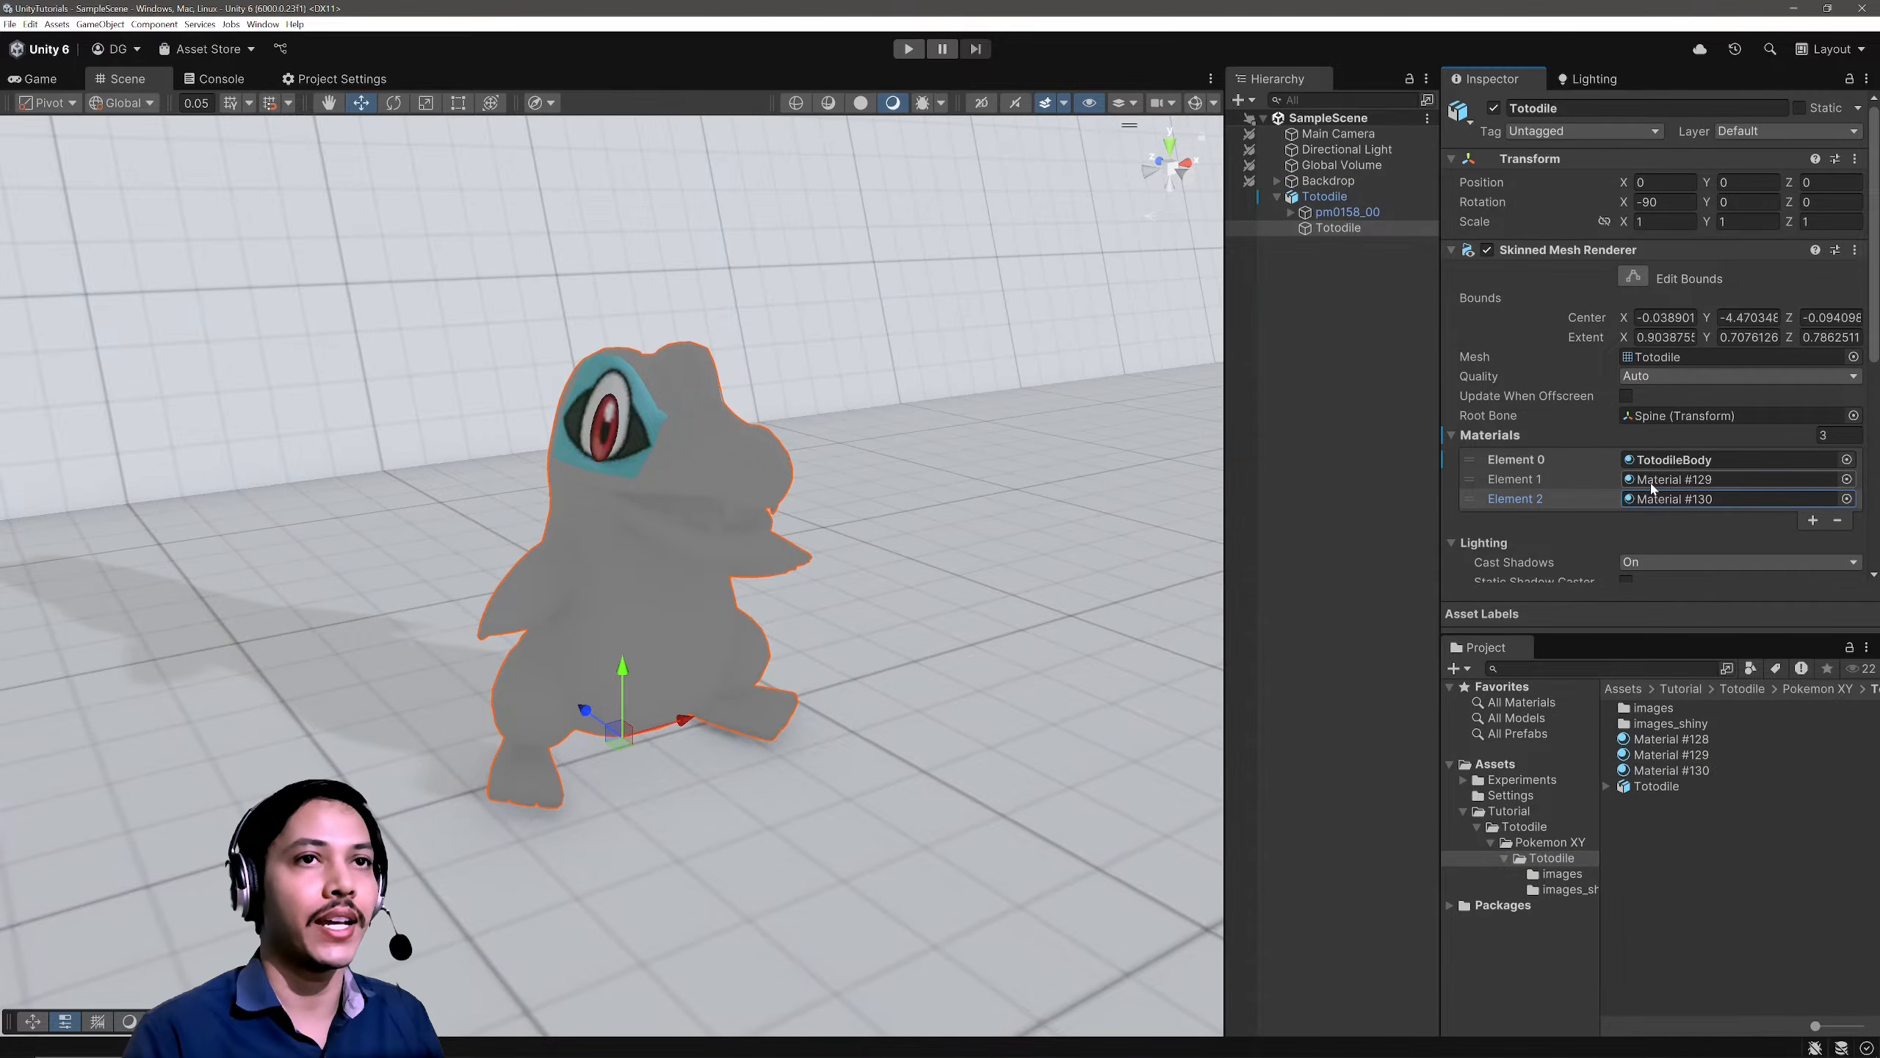
pyautogui.click(1692, 482)
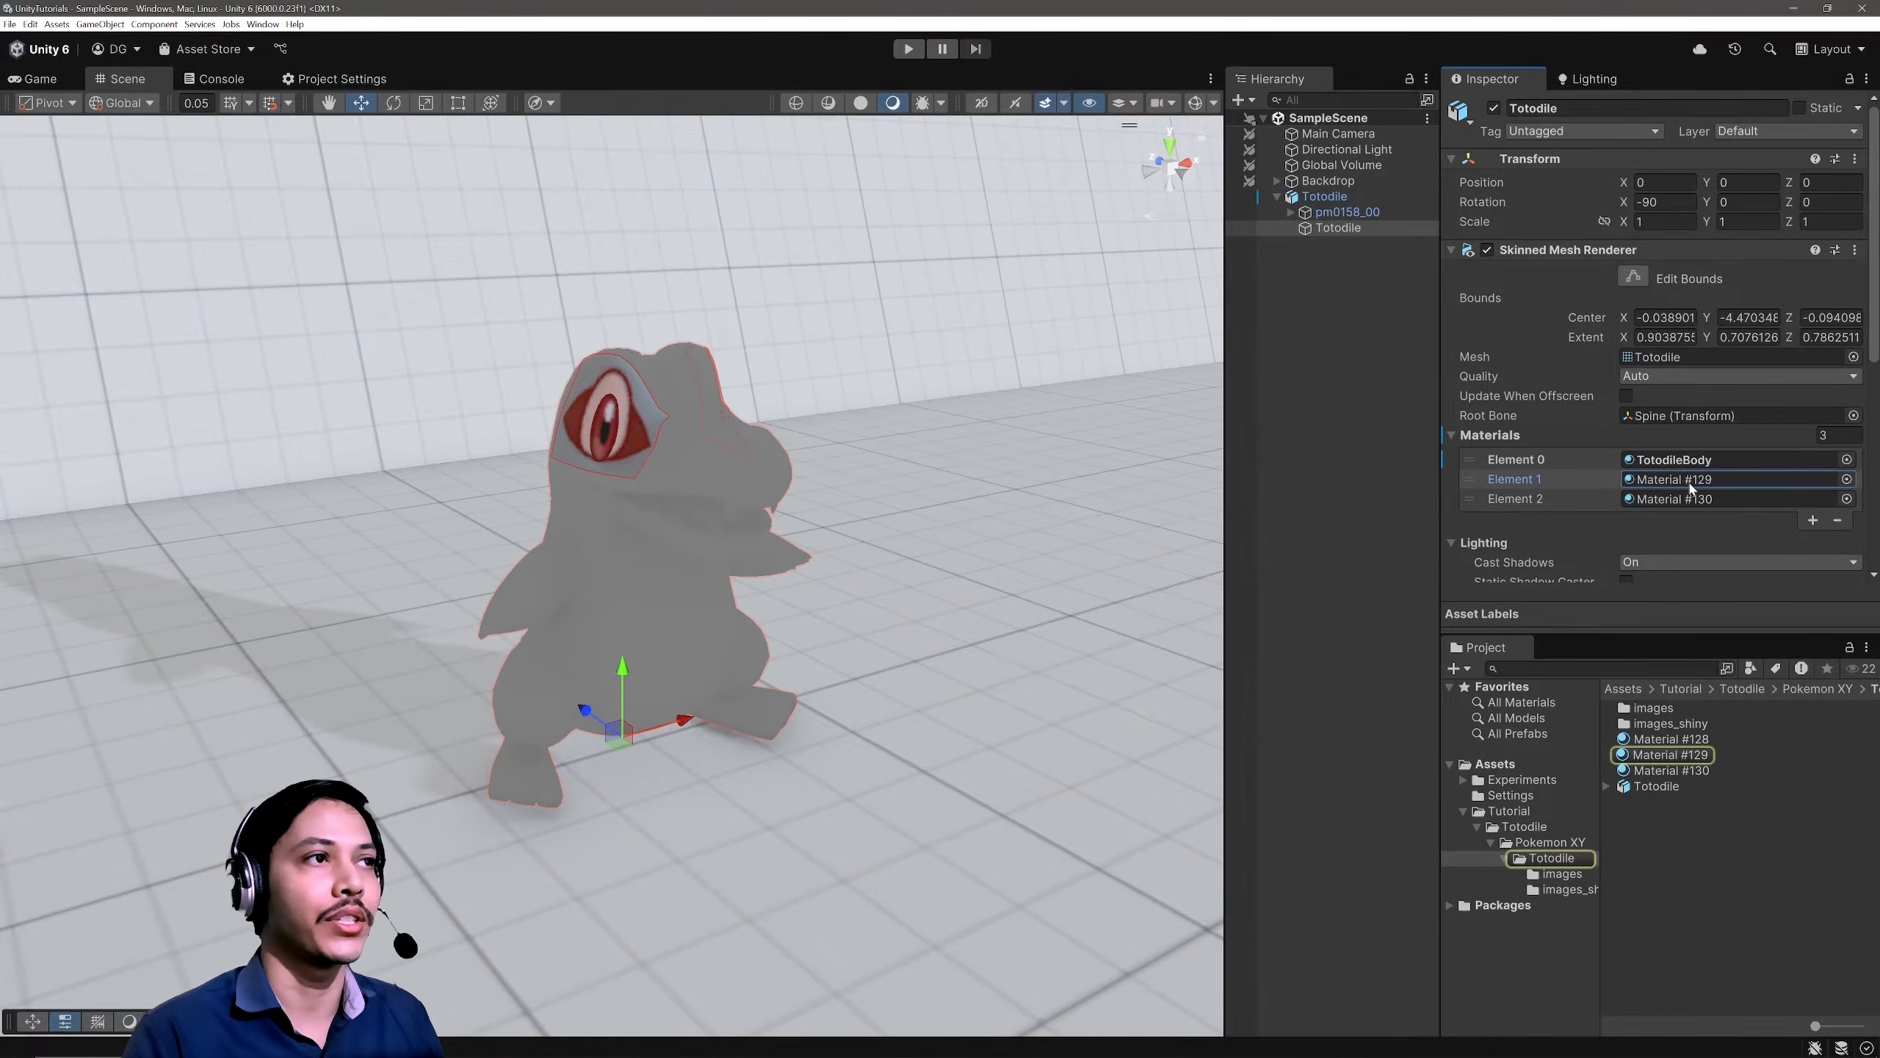
pyautogui.click(1690, 458)
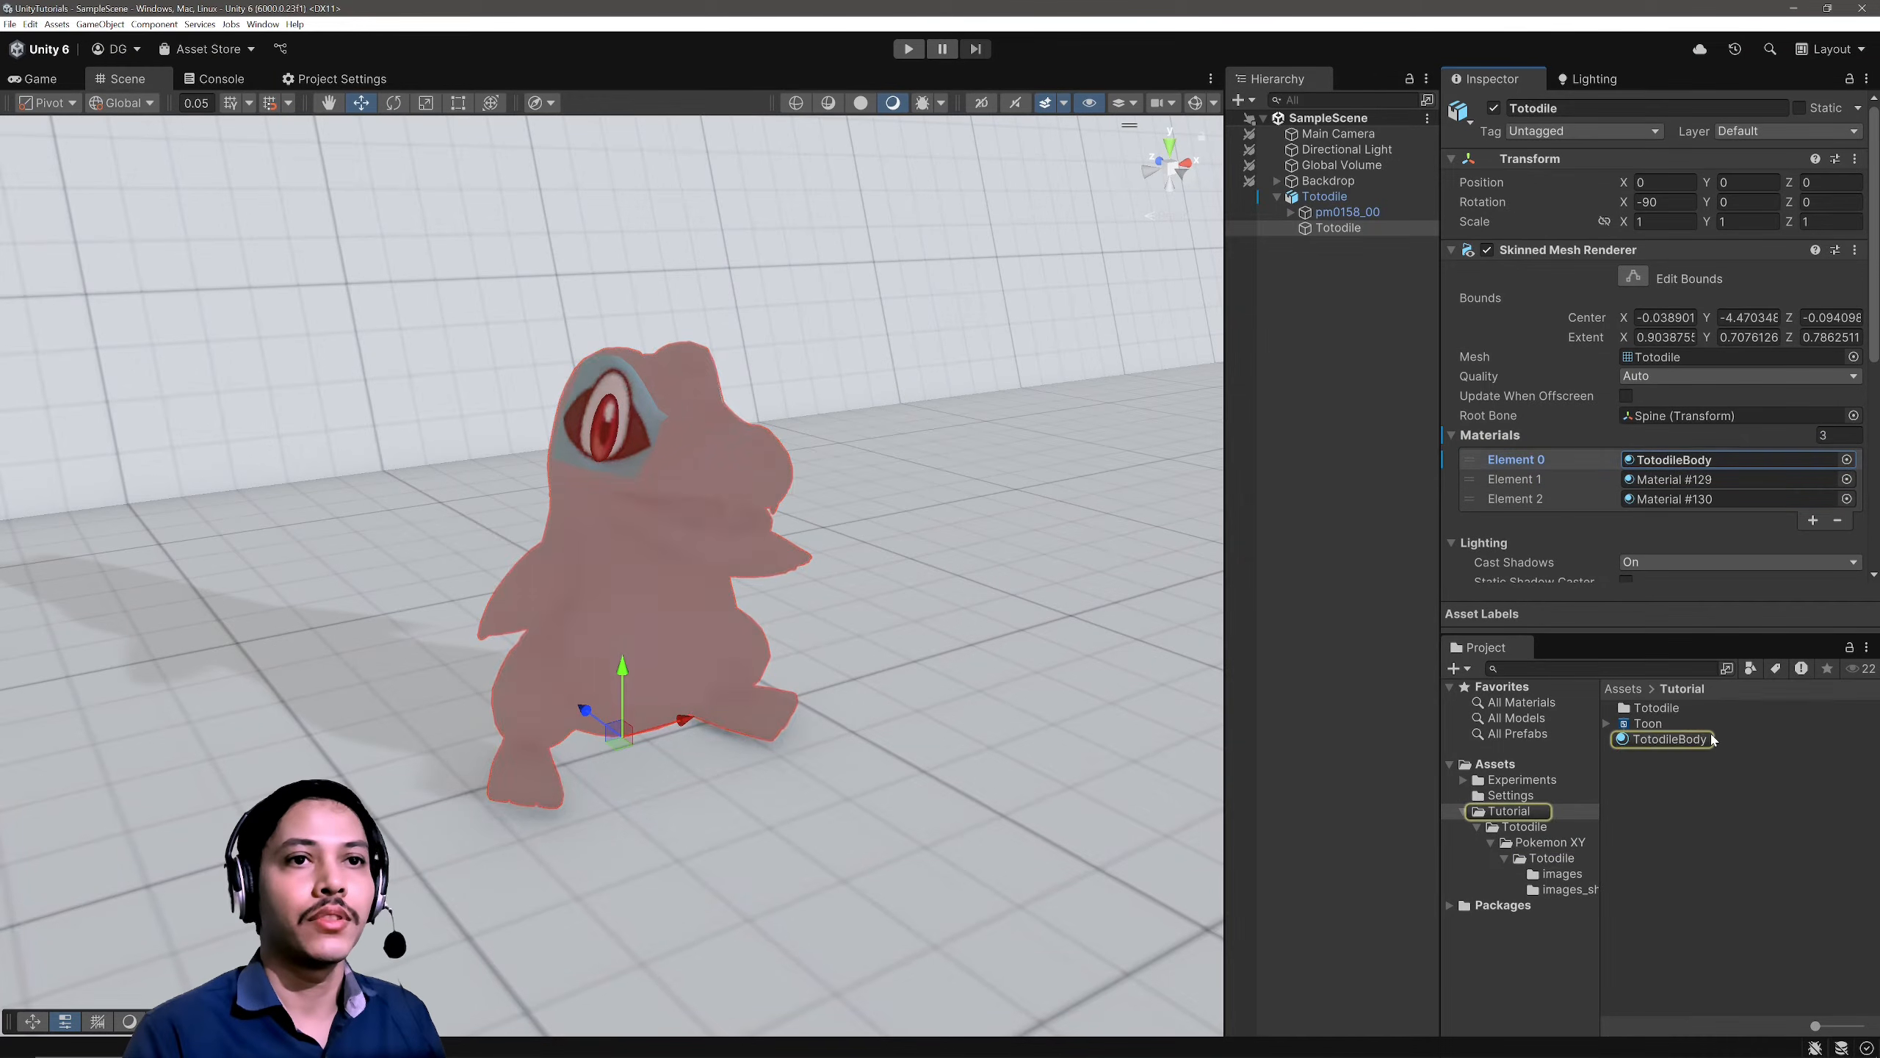
# Step: Duplicate the TotodileBody material as TotodileEyes and assign the copy to the Totodile mesh's eye material slot
pyautogui.click(1699, 739)
pyautogui.hotkey('ctrl', 'd')
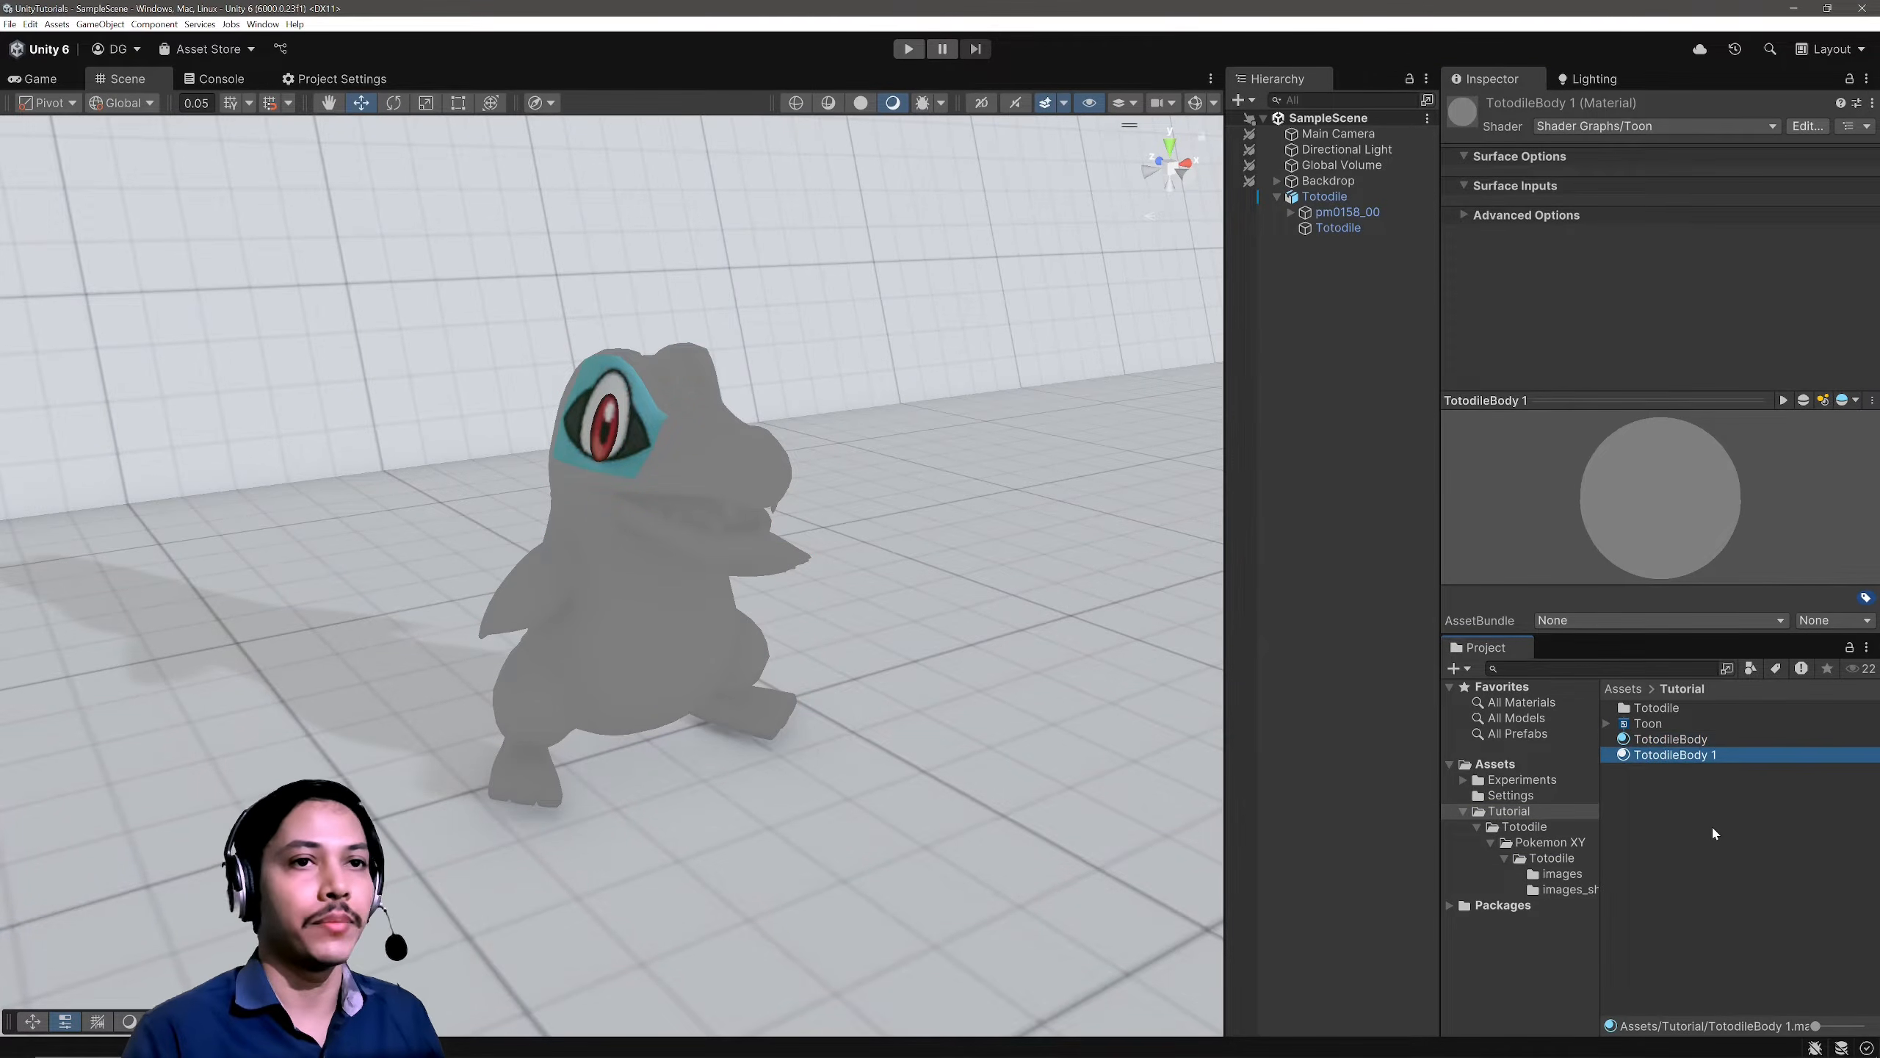
pyautogui.press('F2')
pyautogui.press('End')
pyautogui.hotkey('shift', 'Left')
pyautogui.hotkey('shift', 'Left')
pyautogui.hotkey('shift', 'Left')
pyautogui.hotkey('shift', 'Left')
pyautogui.hotkey('shift', 'Left')
pyautogui.hotkey('shift', 'Left')
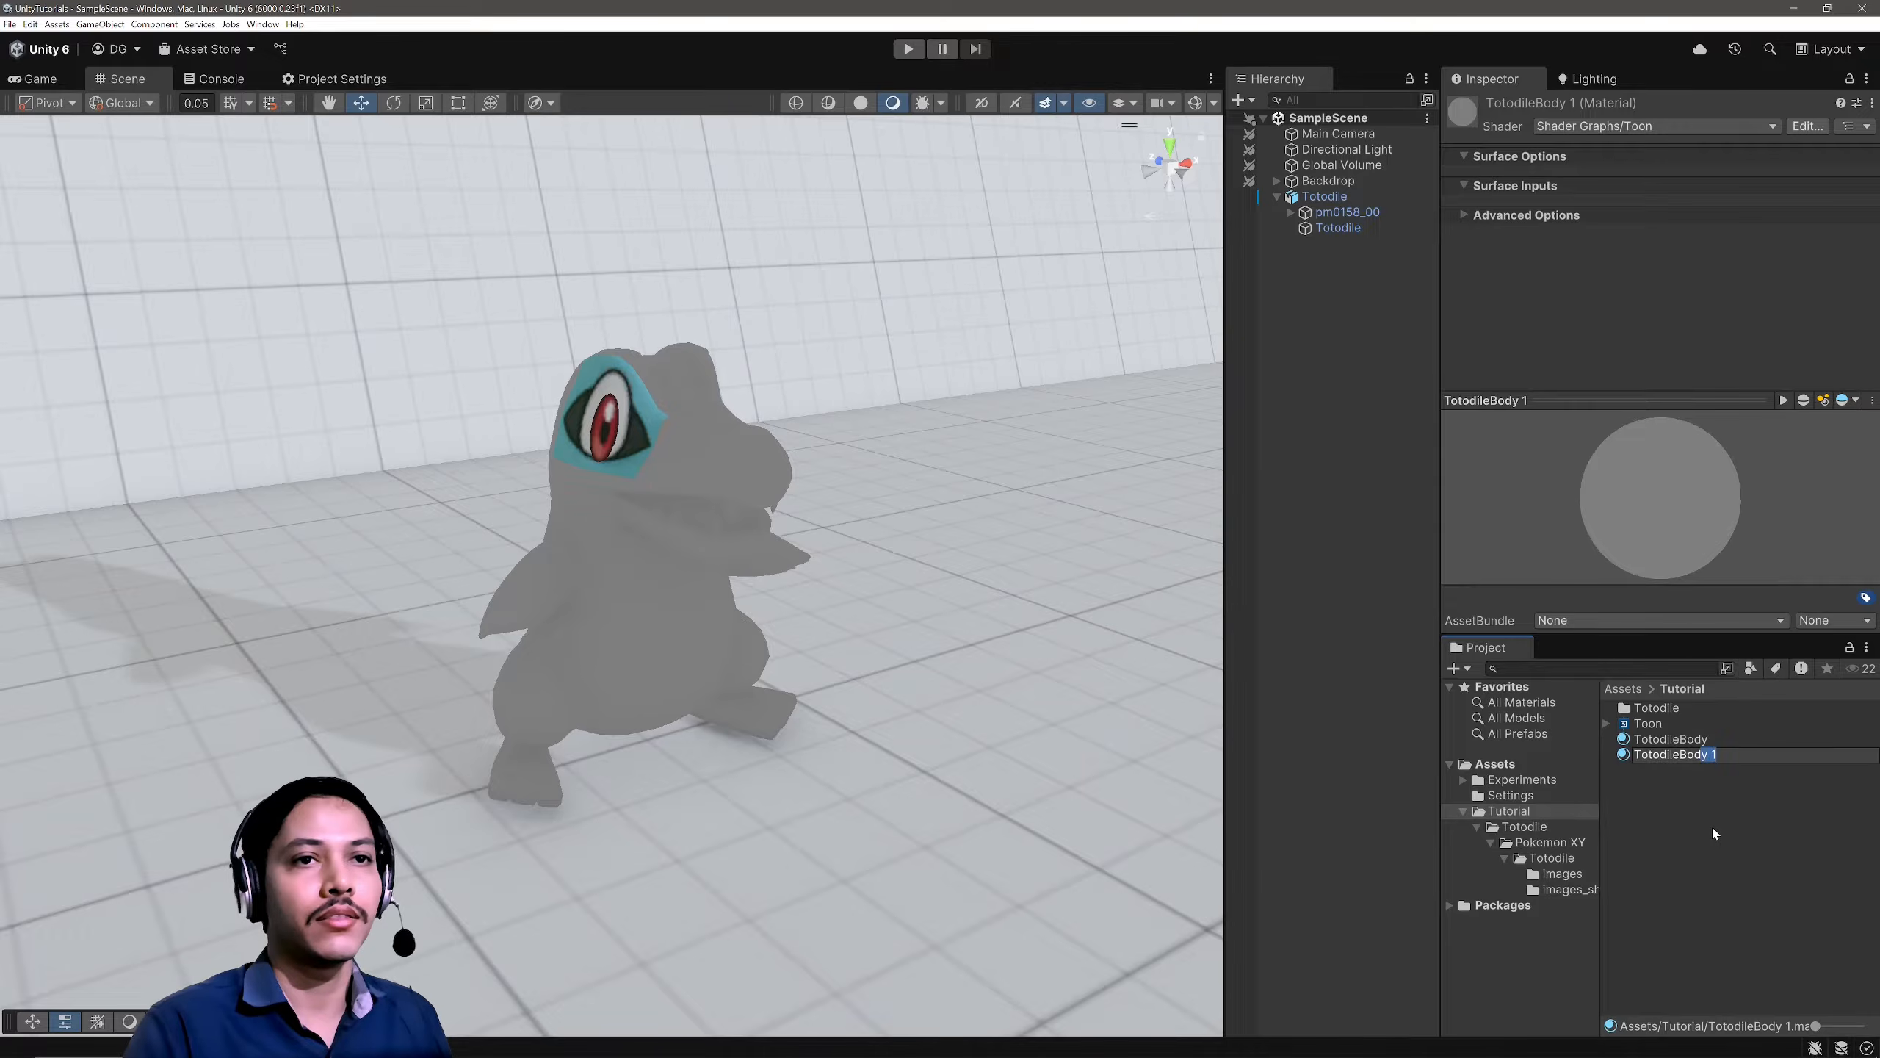
pyautogui.write('Eye')
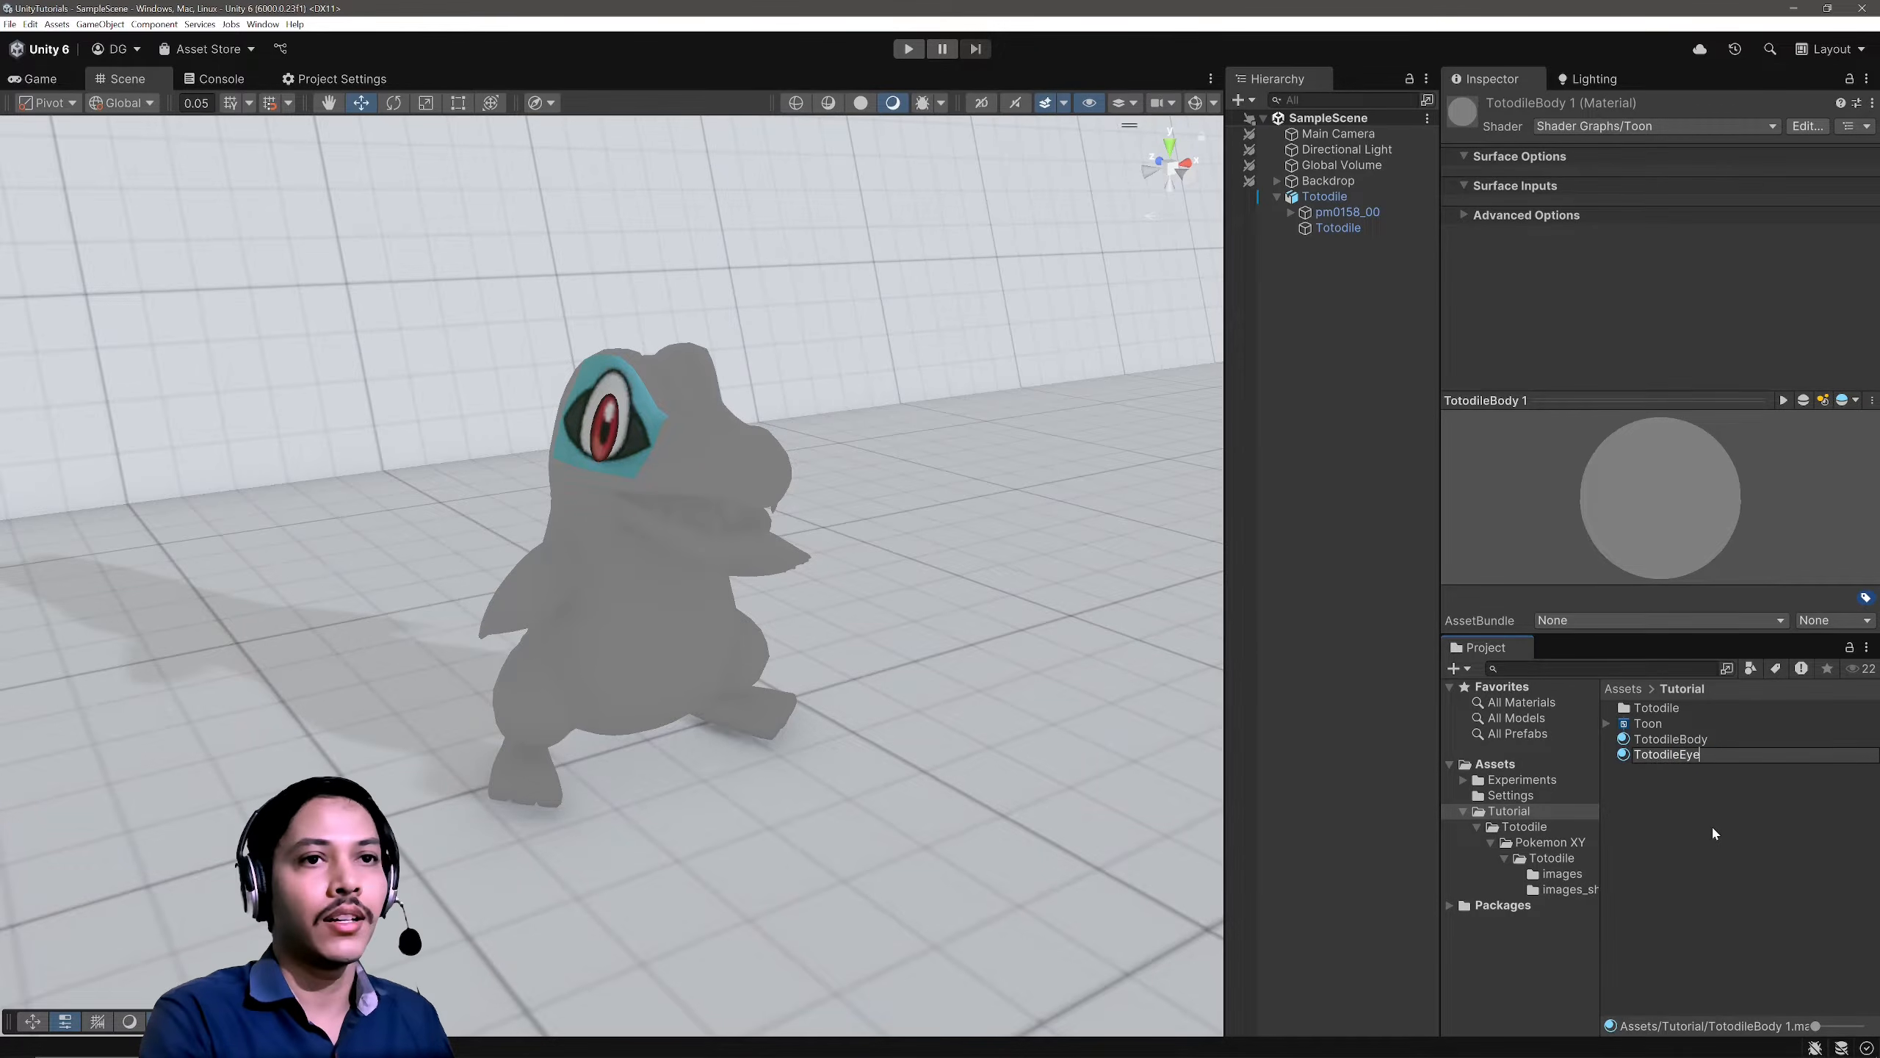
pyautogui.write('s')
pyautogui.press('Return')
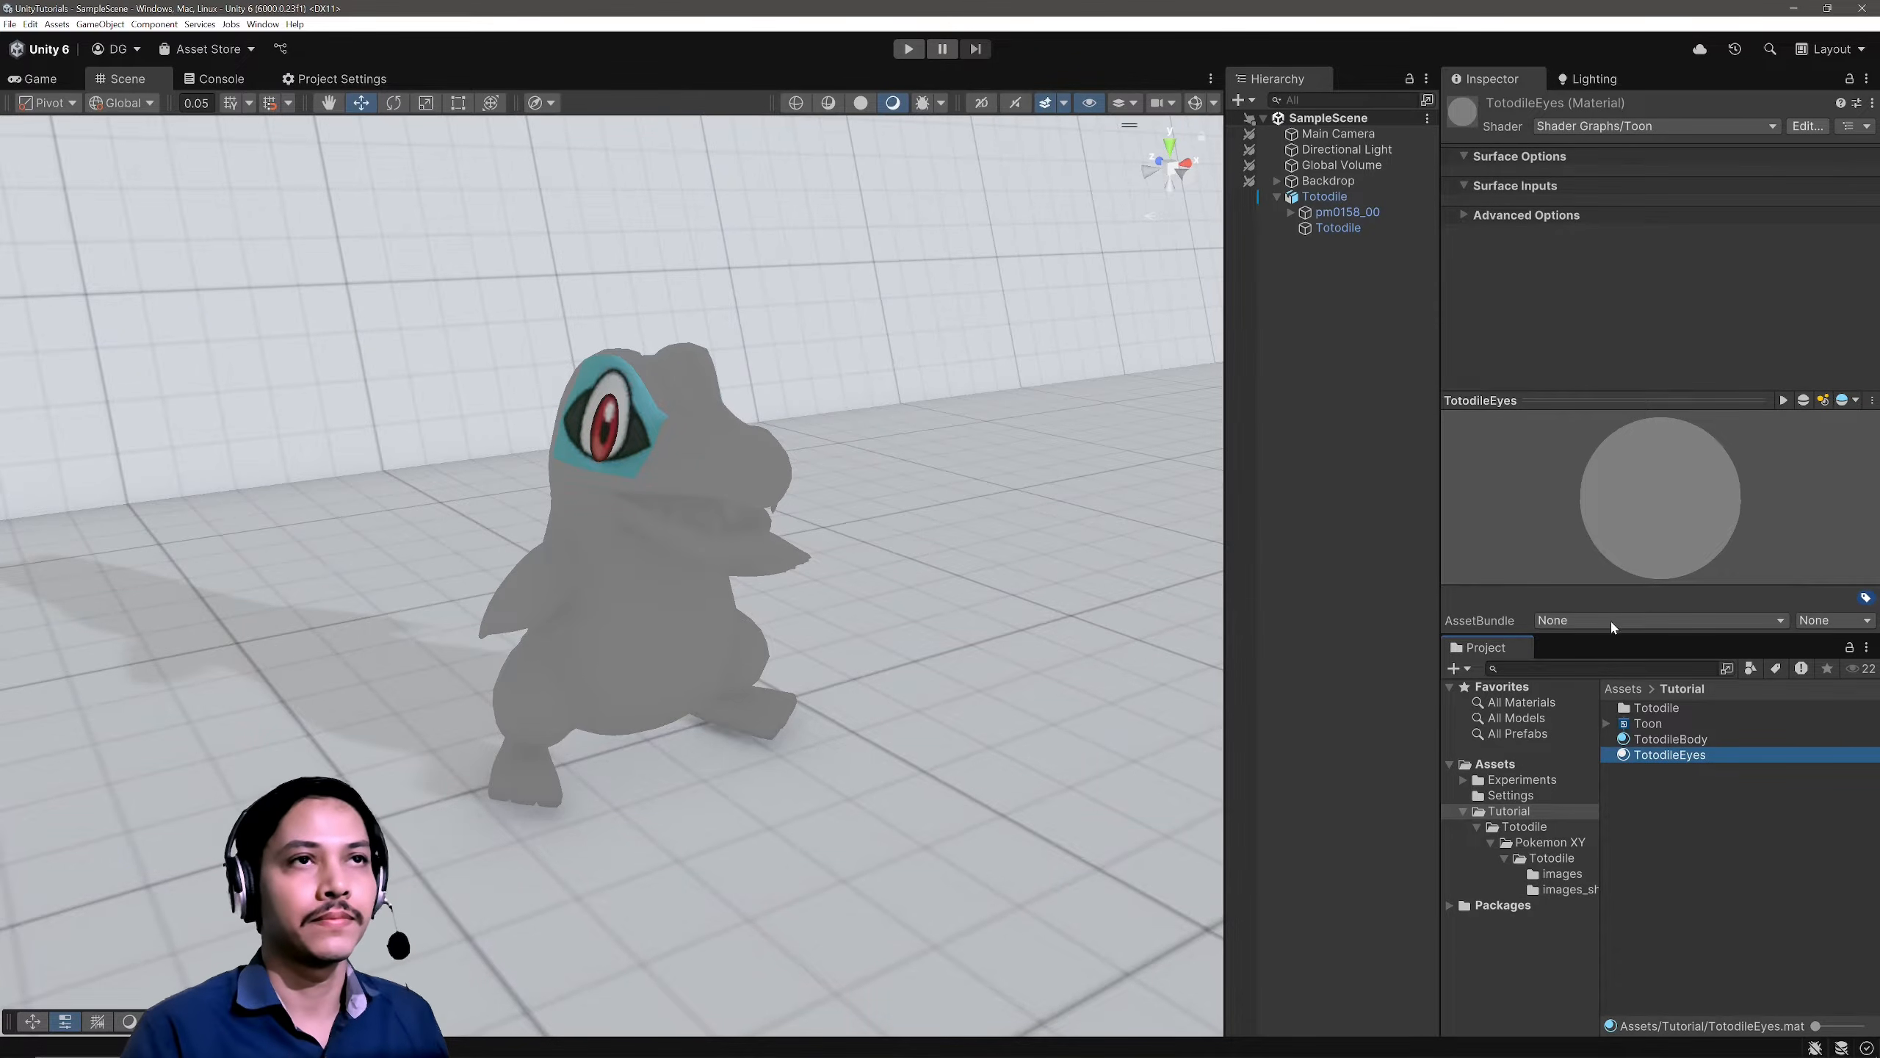
pyautogui.click(1336, 228)
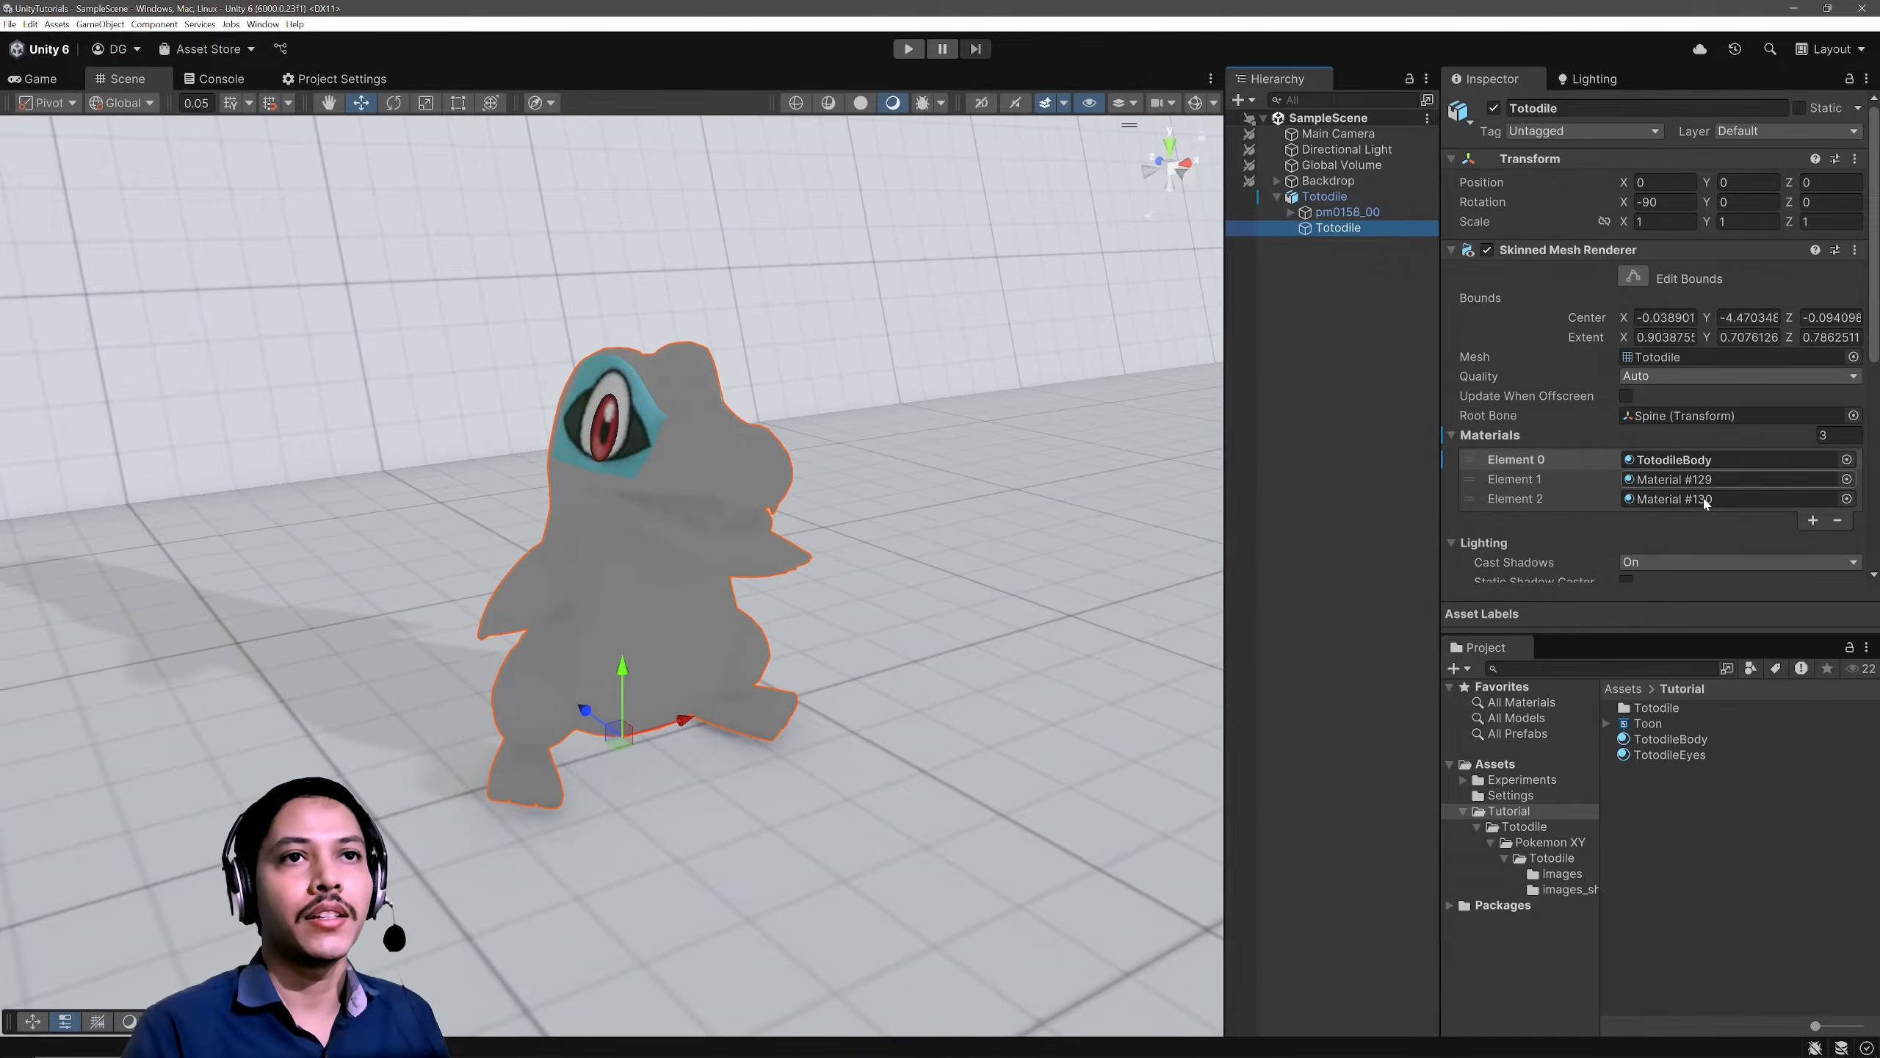
pyautogui.moveTo(1670, 755); pyautogui.dragTo(1684, 314)
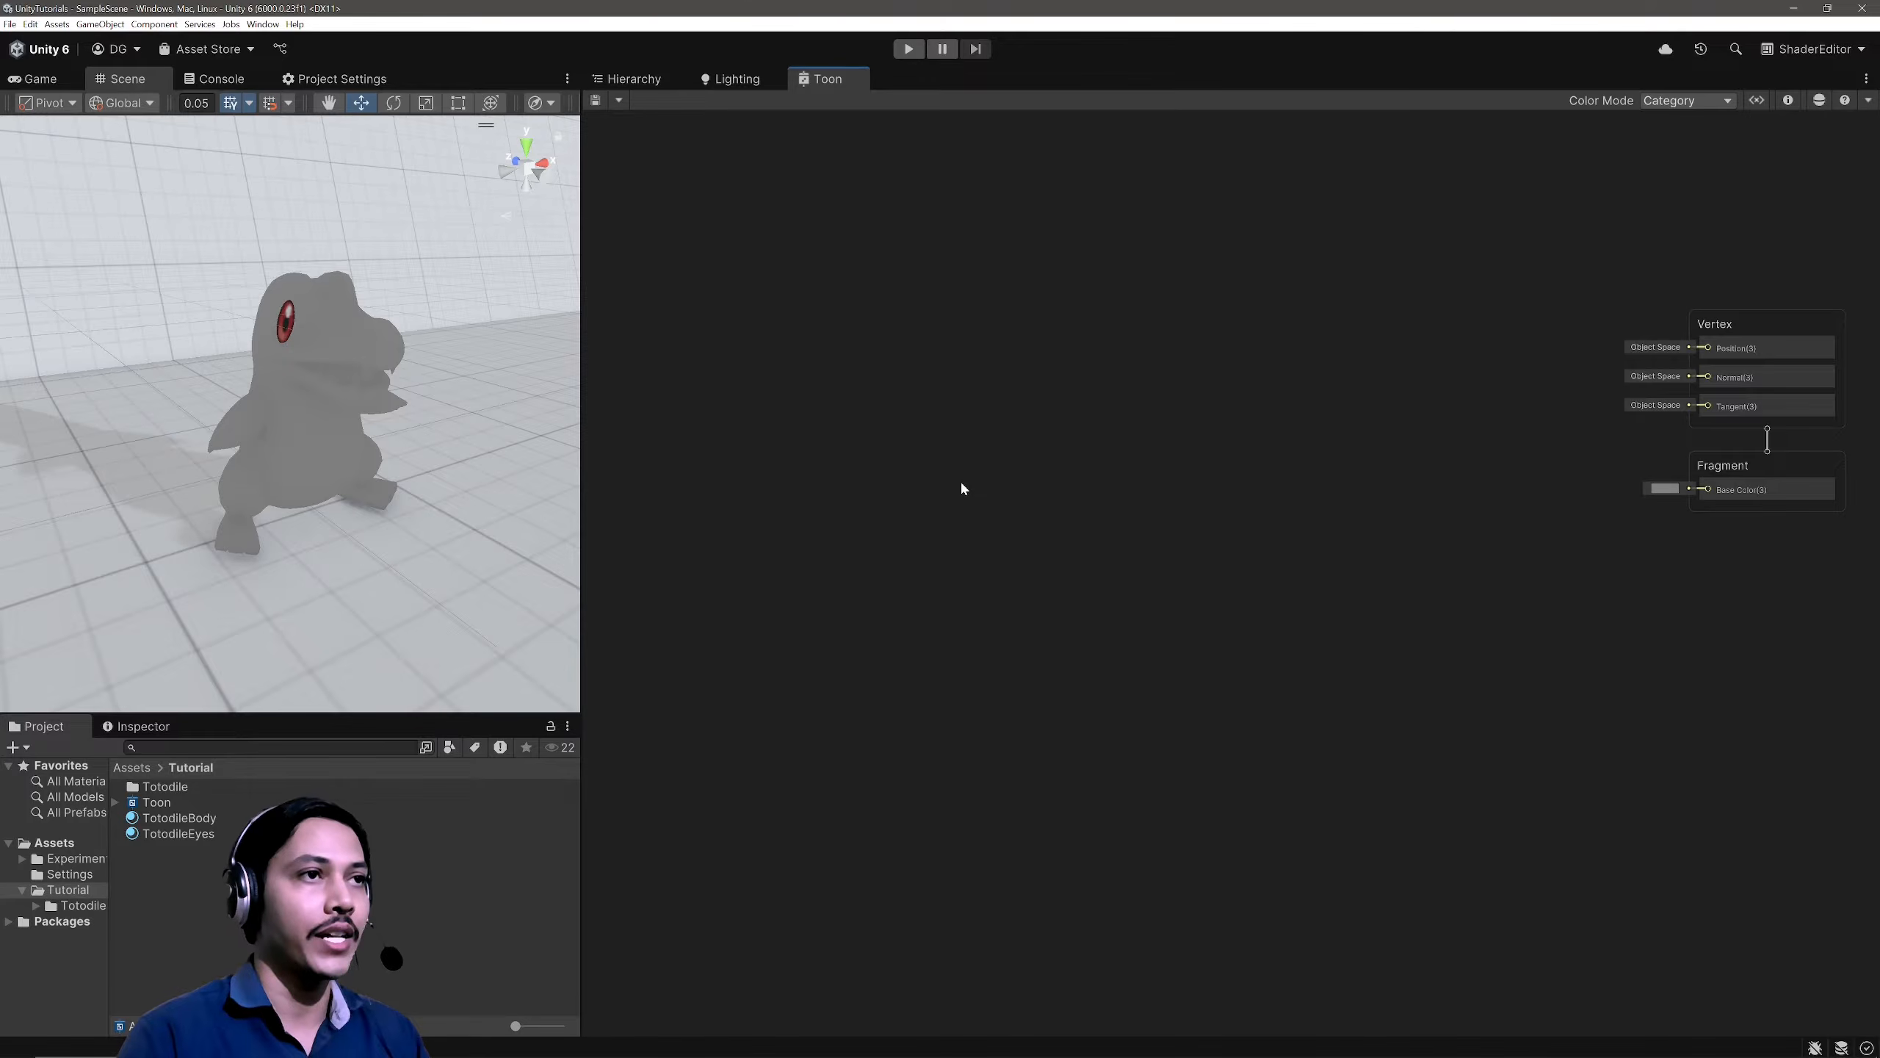
# Step: Add a Normal Vector node to the Toon shader graph
pyautogui.press('space')
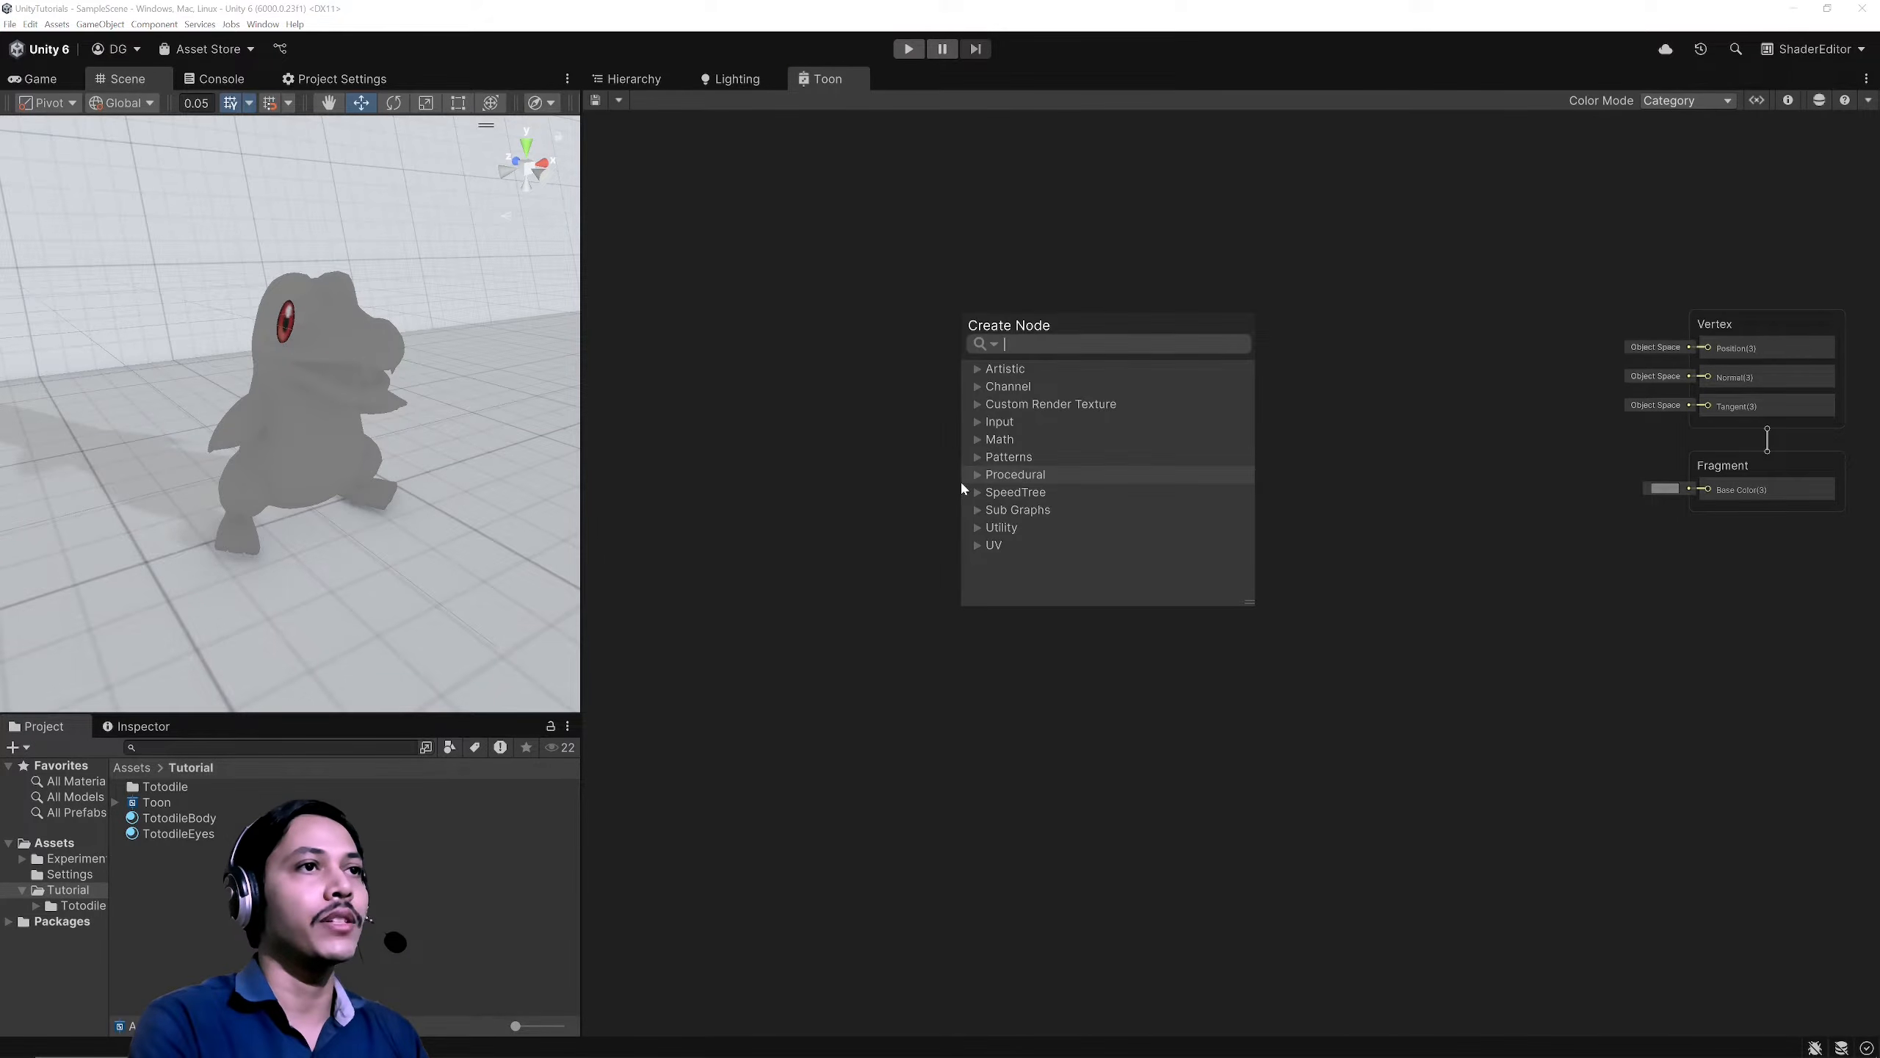
pyautogui.write('normav')
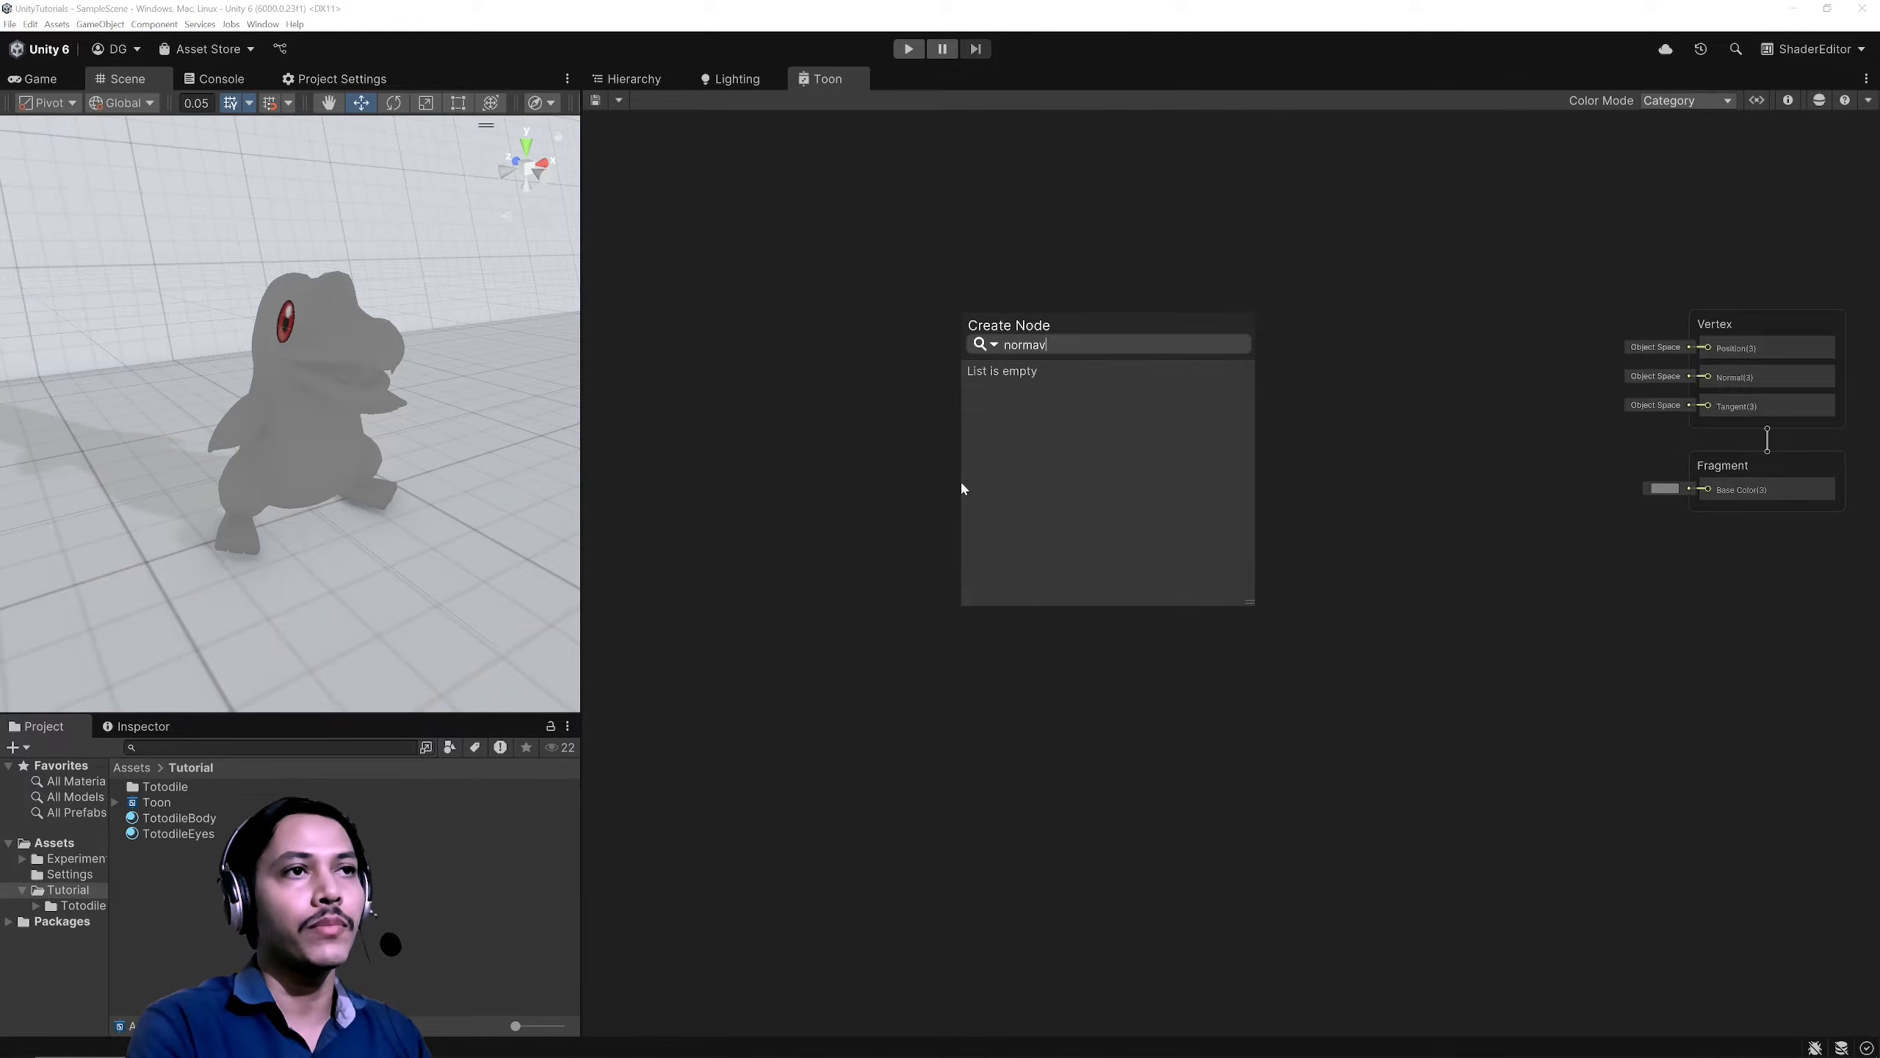
pyautogui.press('Down')
pyautogui.press('Down')
pyautogui.press('Down')
pyautogui.press('Down')
pyautogui.press('Down')
pyautogui.press('Down')
pyautogui.press('Down')
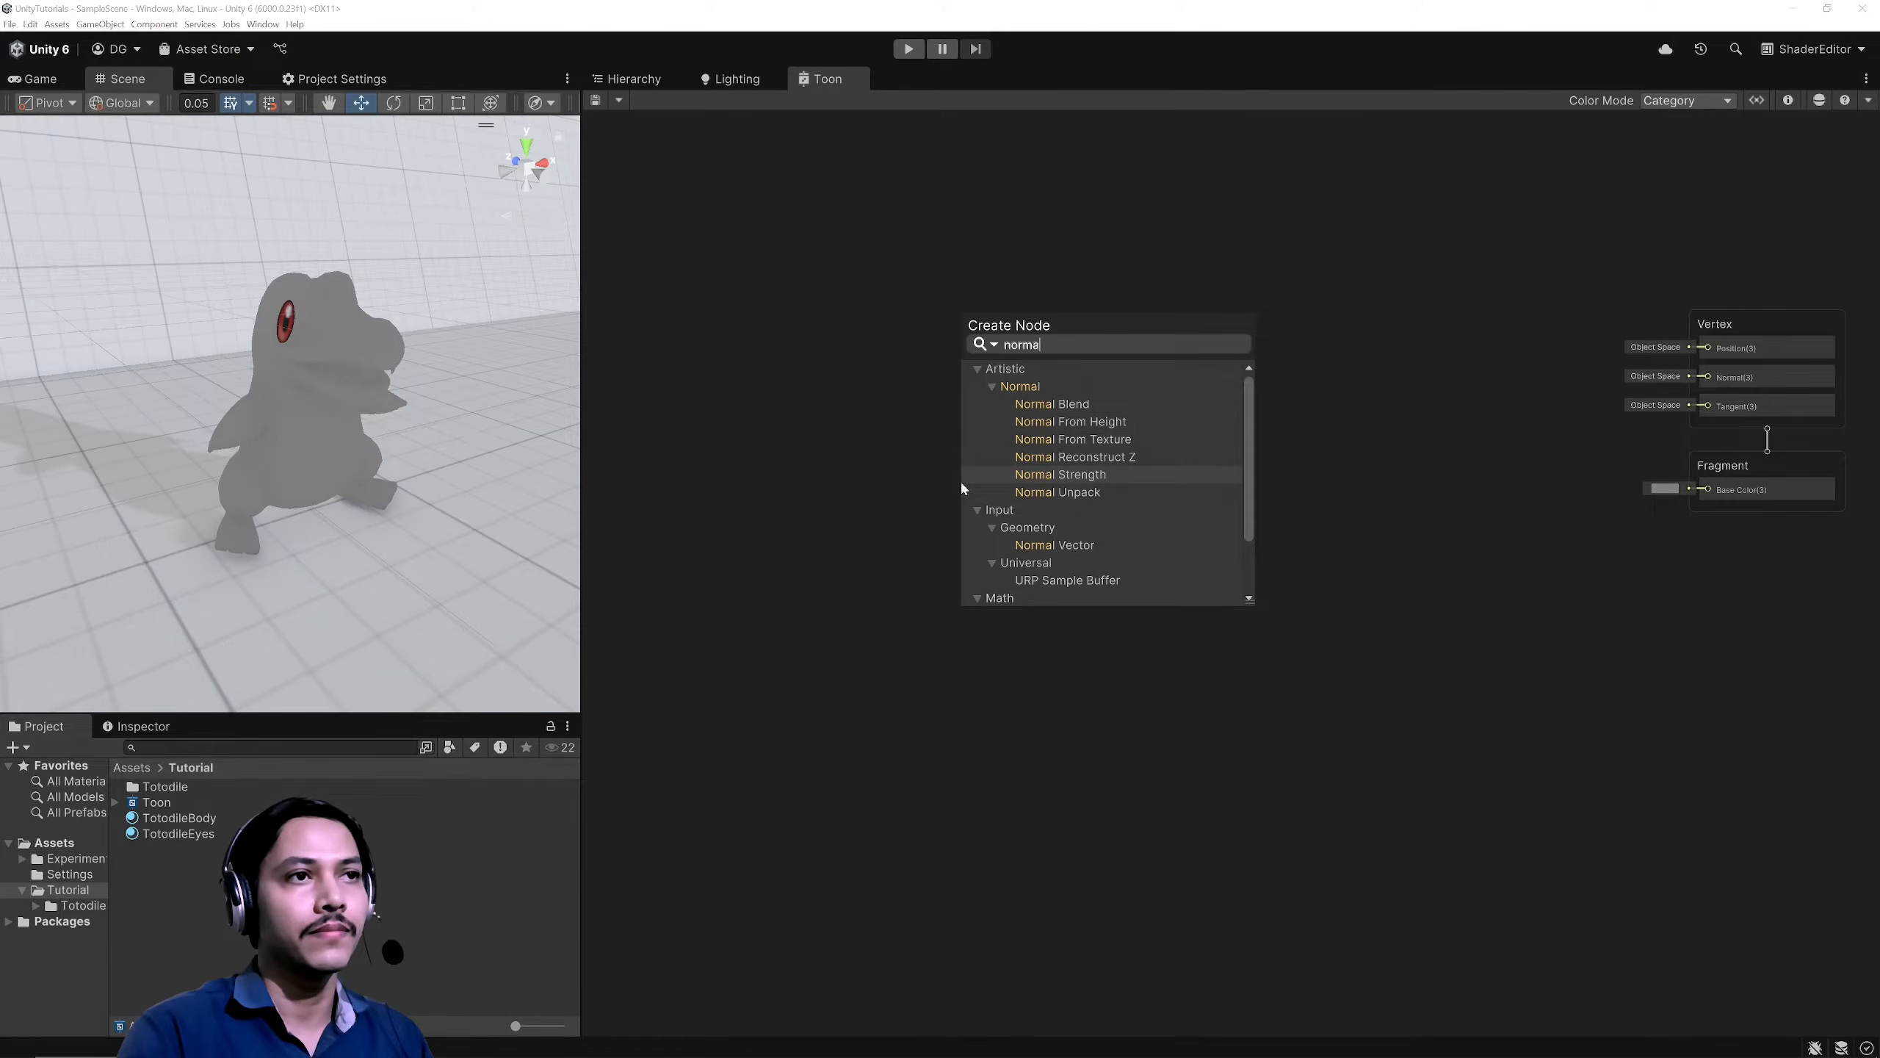
pyautogui.press('Return')
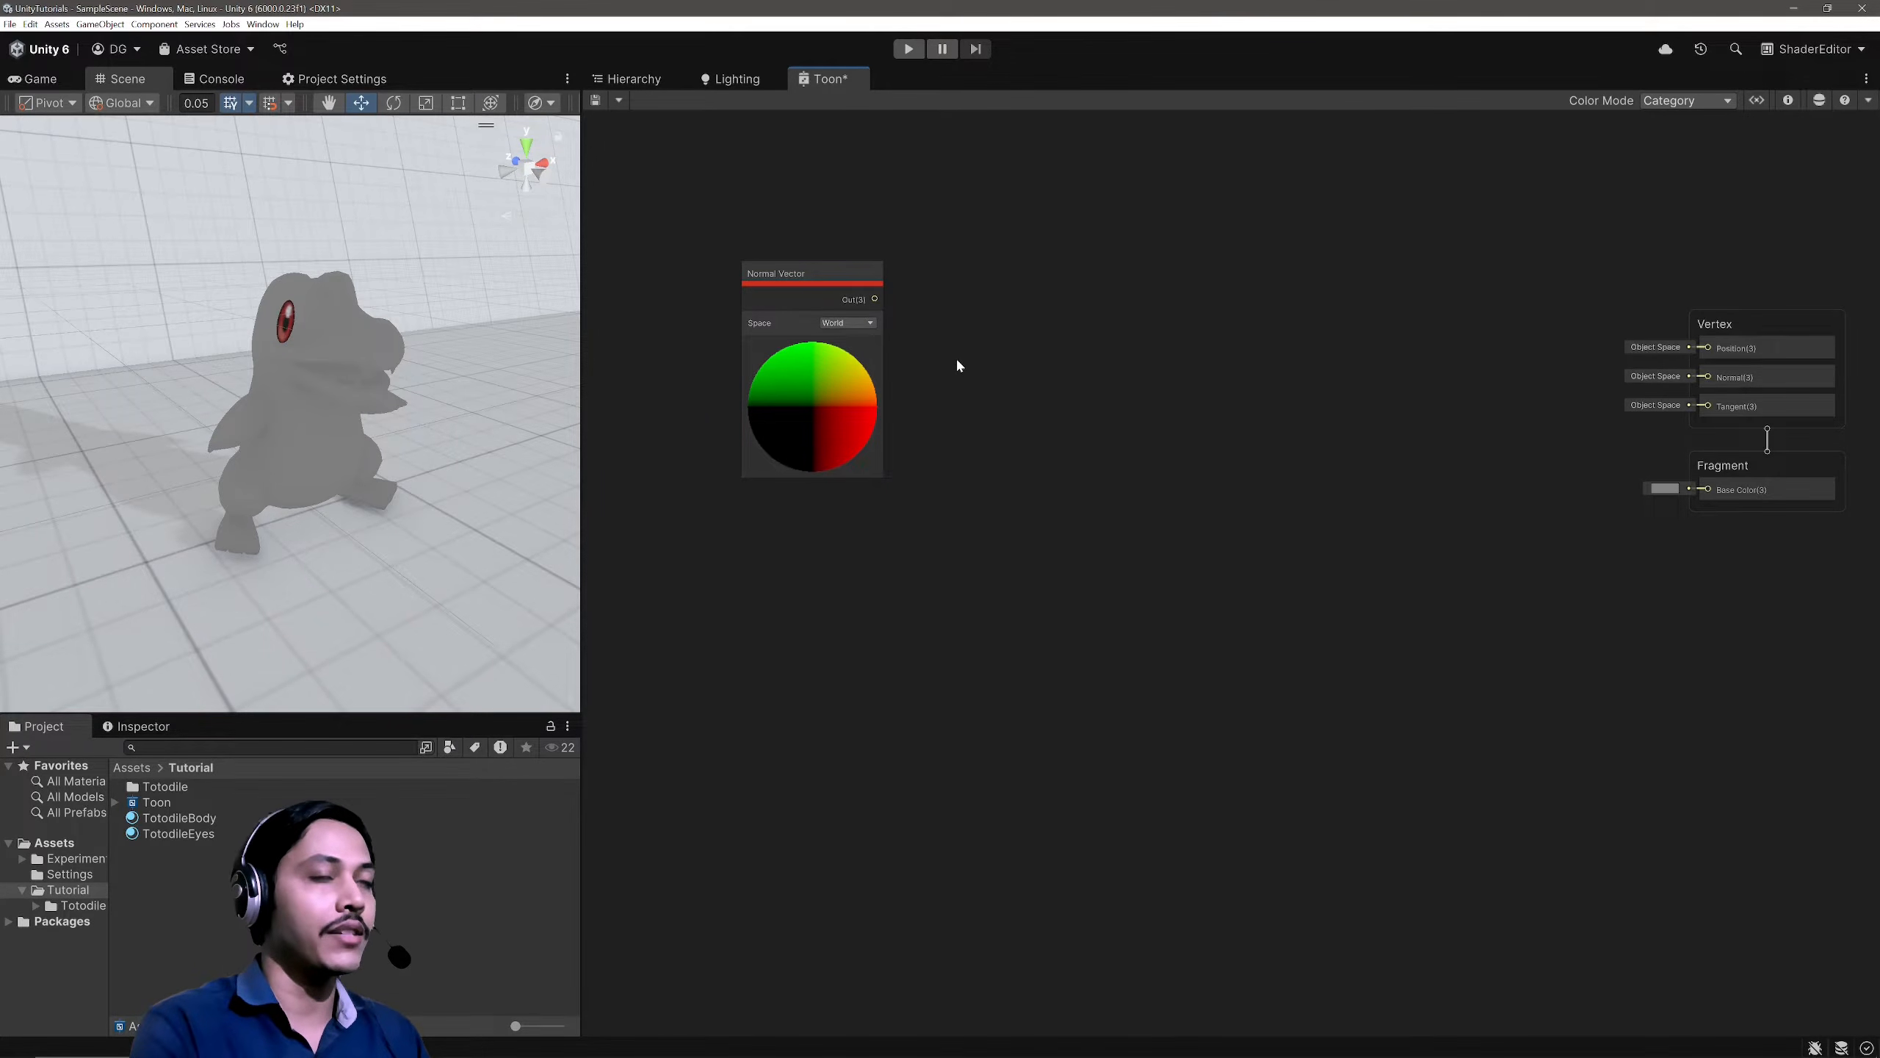
# Step: Add a Main Light Direction node and place it just above the Normal Vector node
pyautogui.press('space')
pyautogui.write('main')
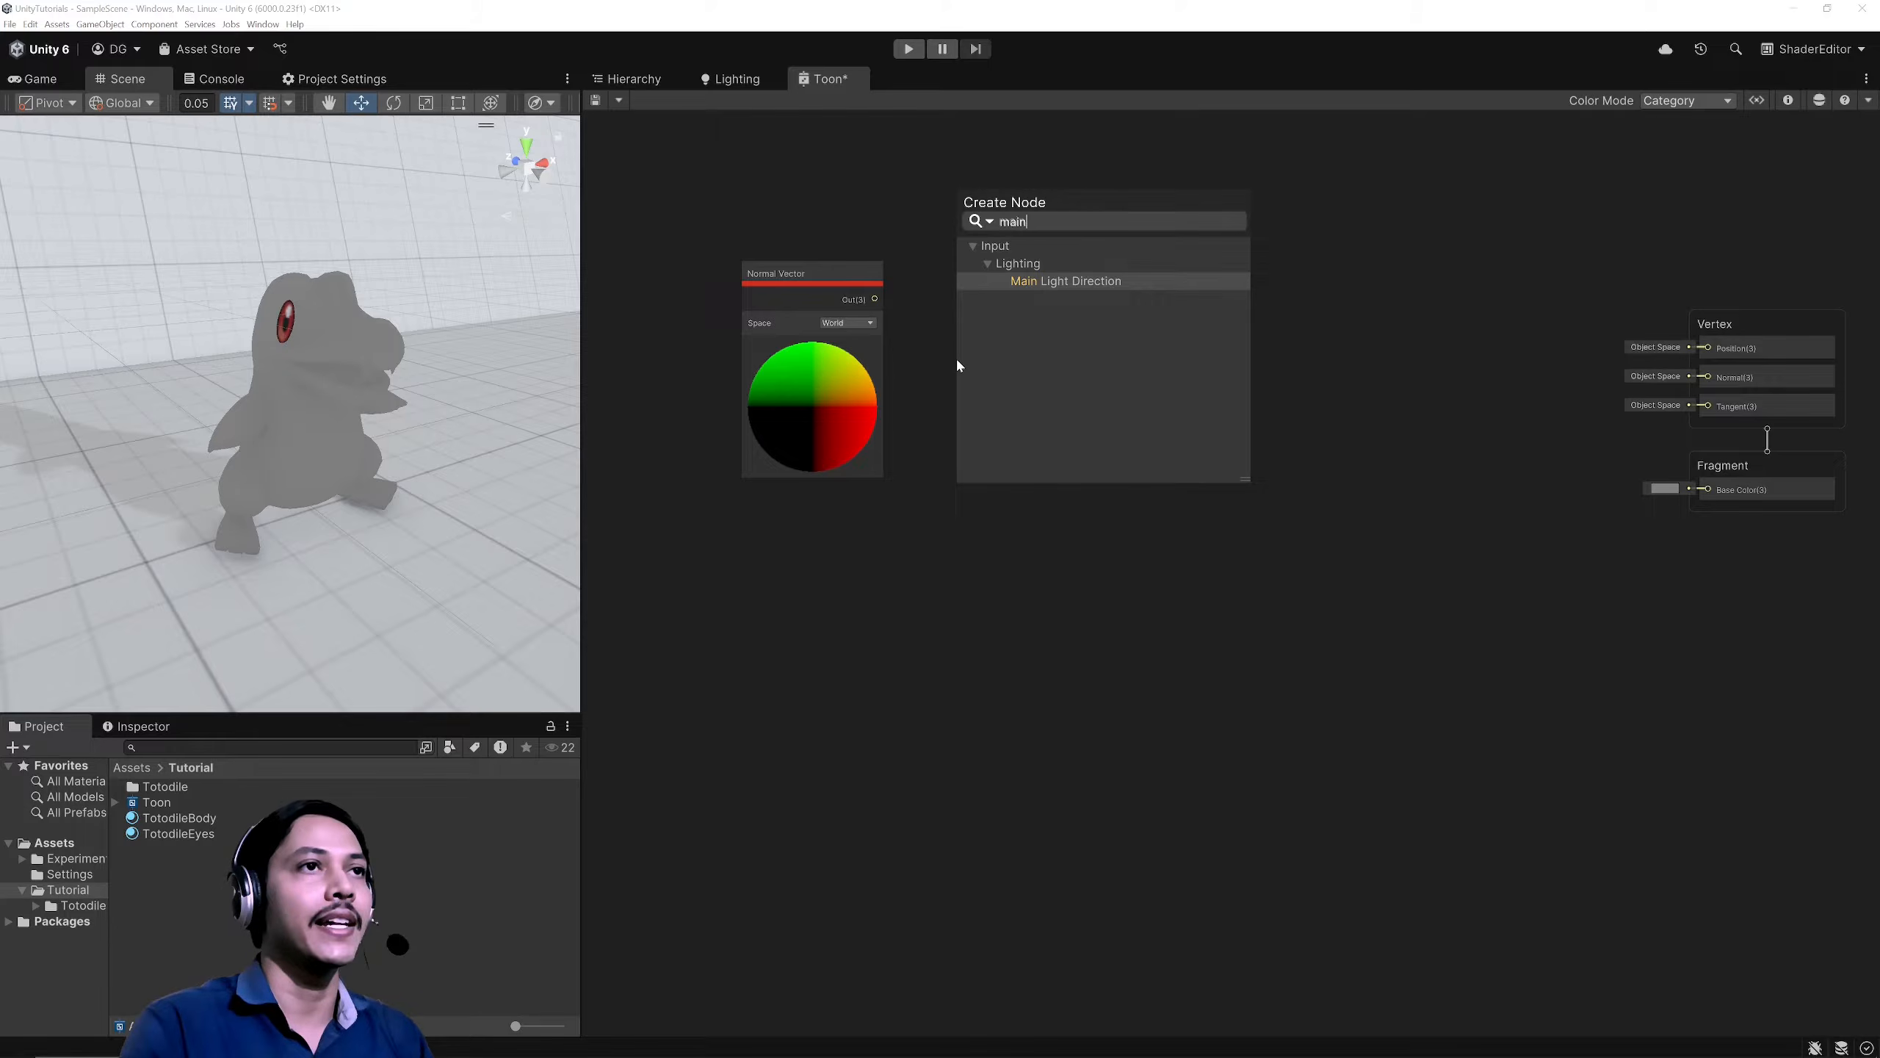
pyautogui.press('Return')
pyautogui.moveTo(977, 390); pyautogui.dragTo(832, 285)
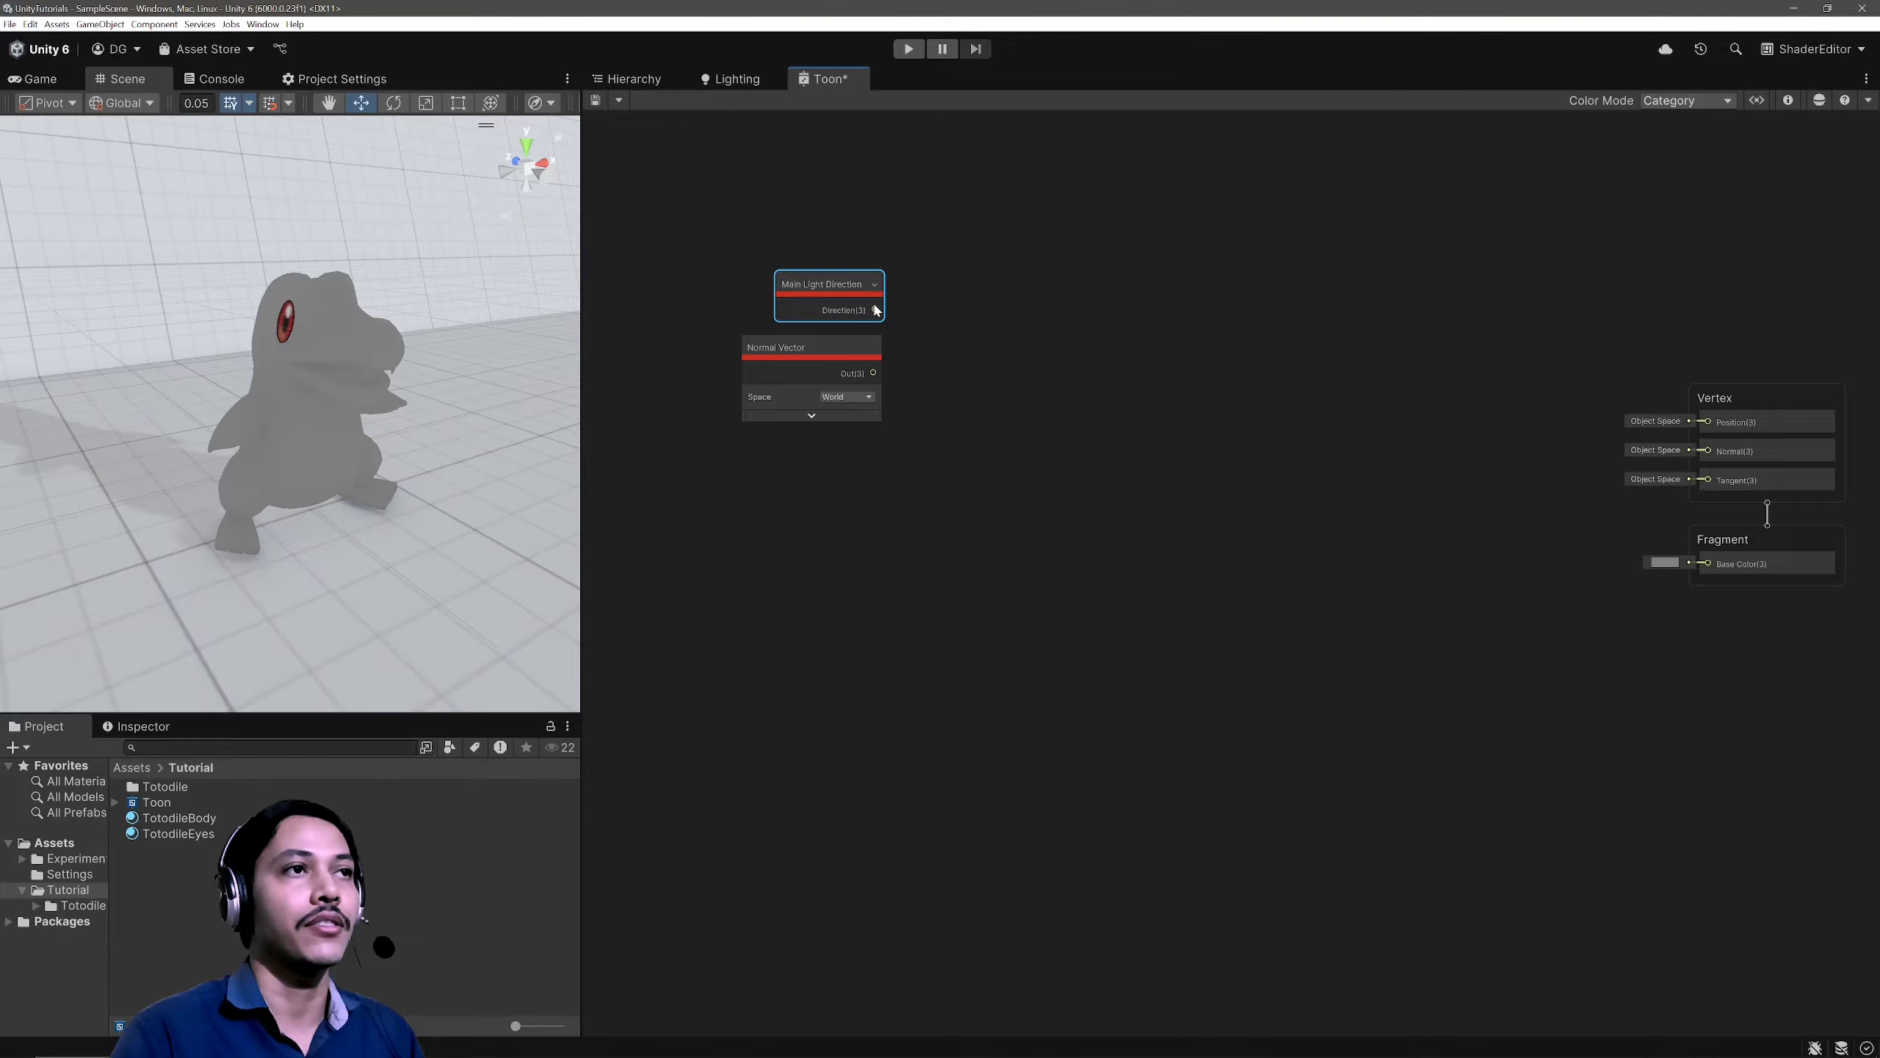
# Step: Add a Negate node fed by the Main Light Direction node's Direction output
pyautogui.moveTo(876, 311); pyautogui.dragTo(953, 291)
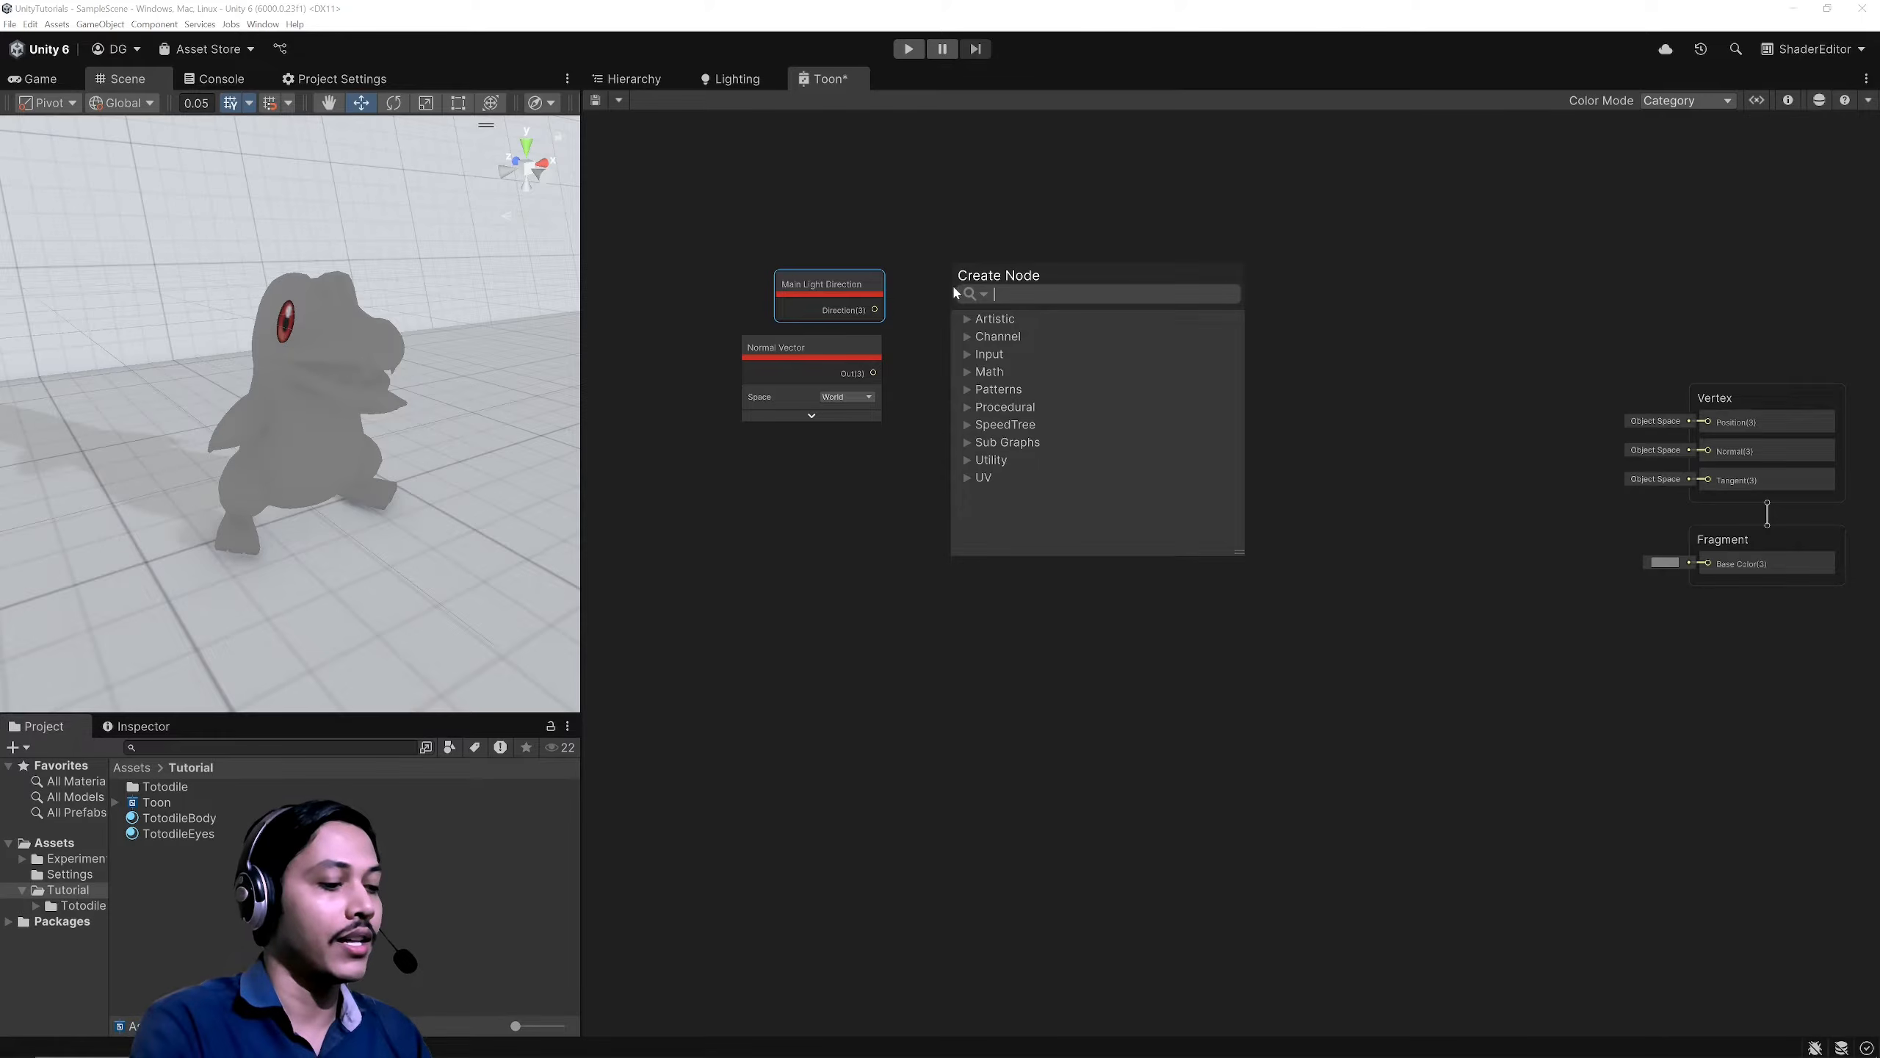
pyautogui.write('negate')
pyautogui.press('Return')
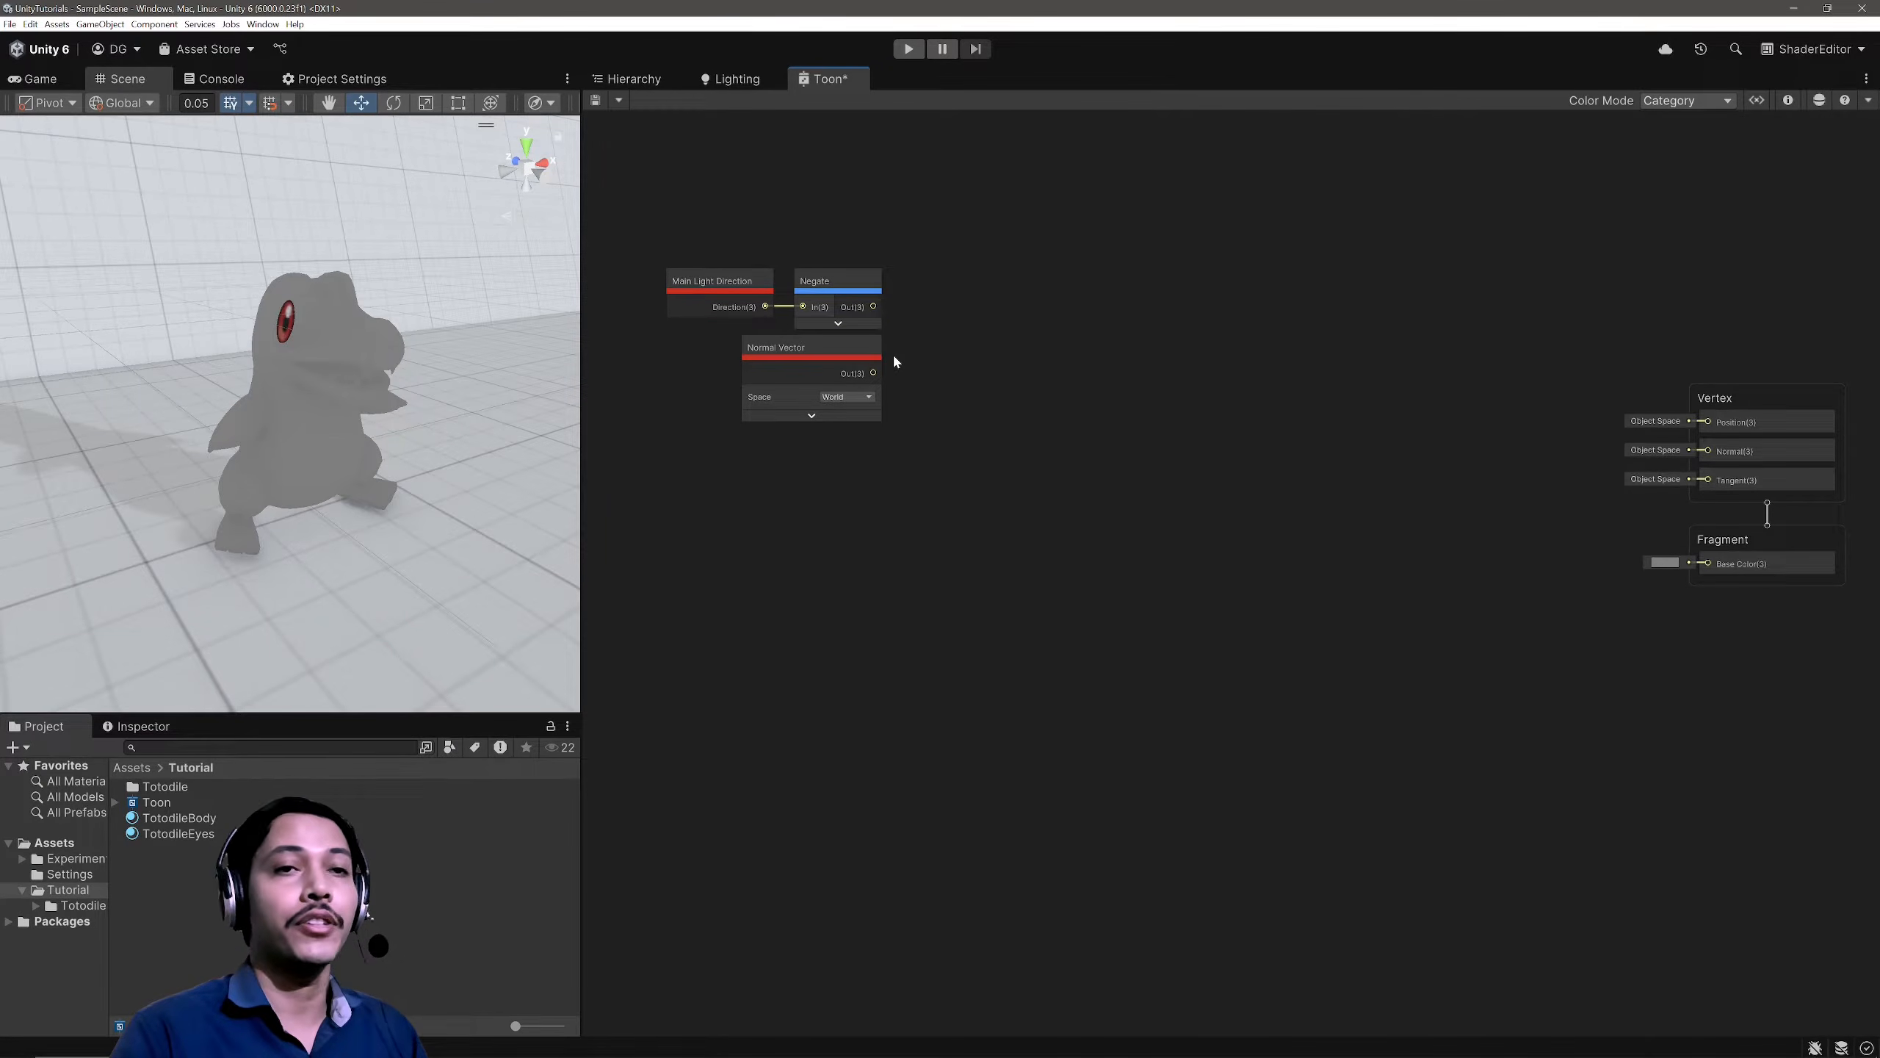
# Step: Add a Dot Product node with the Negate output feeding A and the Normal Vector output feeding B
pyautogui.click(833, 359)
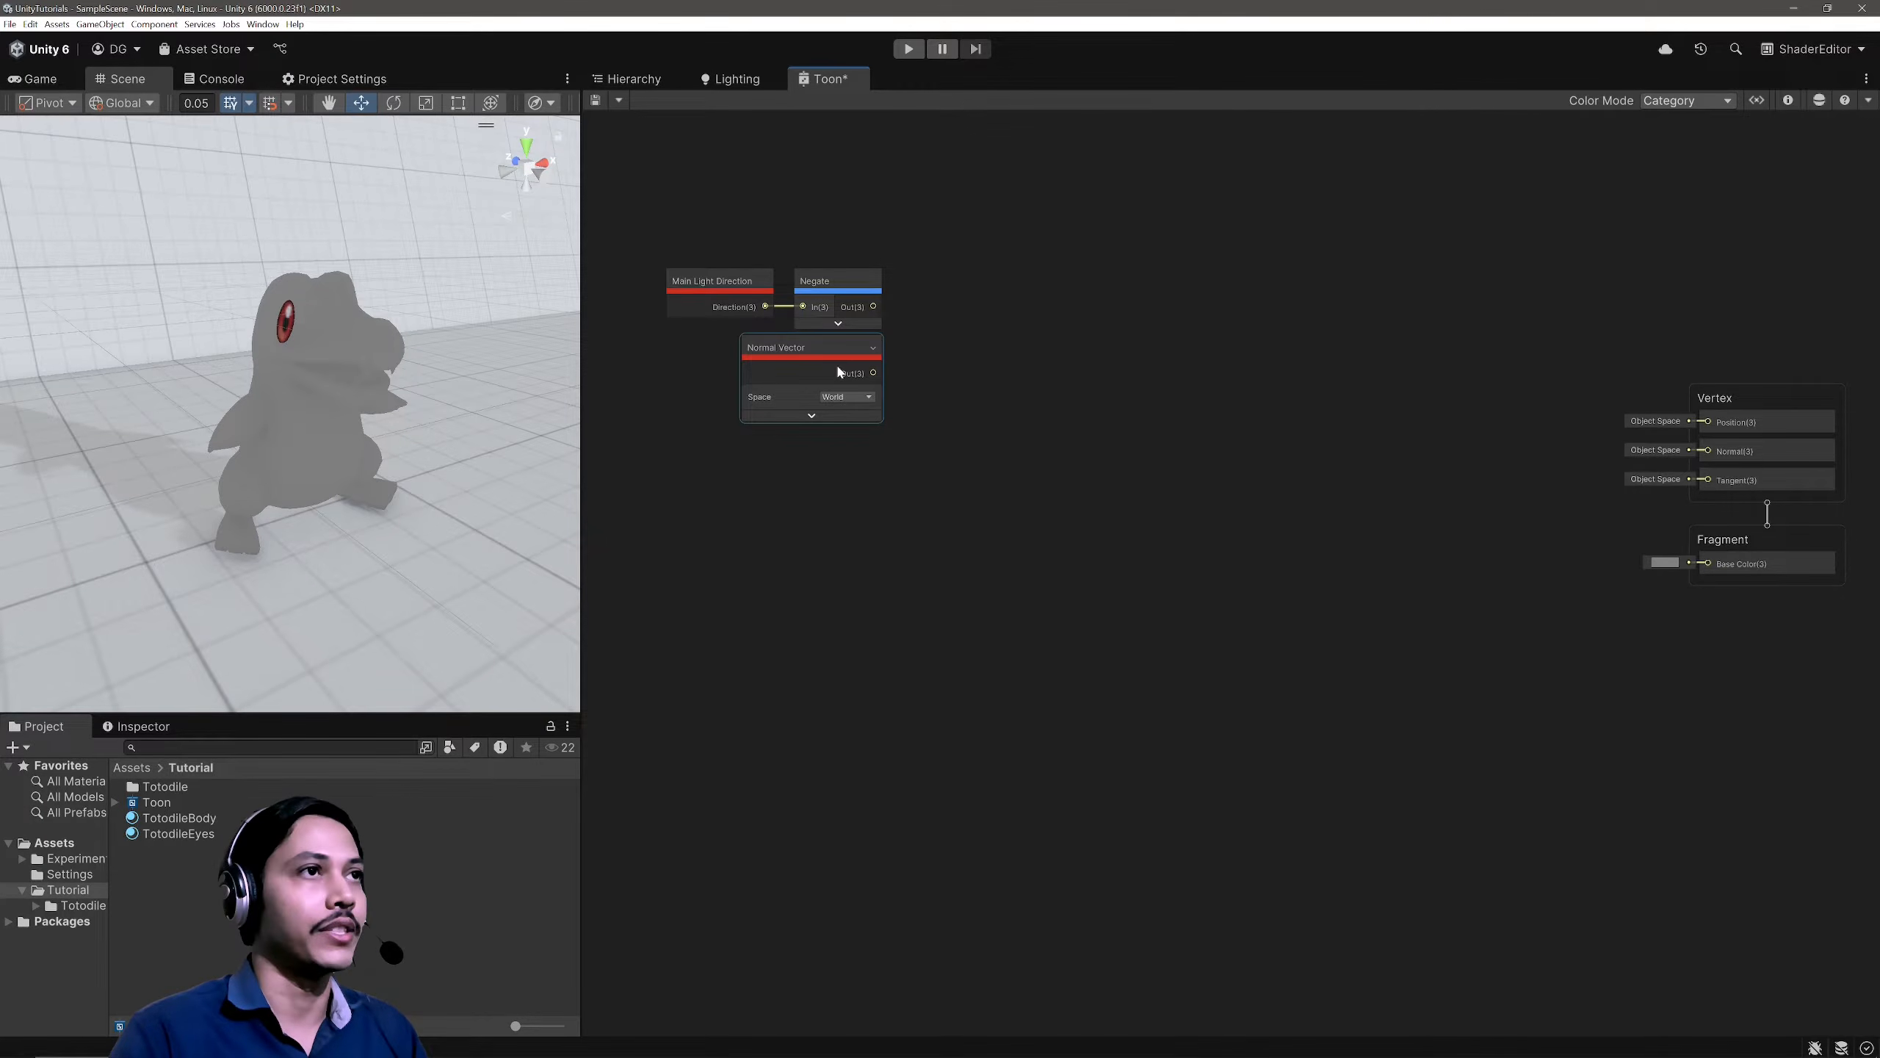
pyautogui.moveTo(874, 306); pyautogui.dragTo(950, 345)
pyautogui.write('dot')
pyautogui.press('Up')
pyautogui.press('Up')
pyautogui.press('Up')
pyautogui.press('Up')
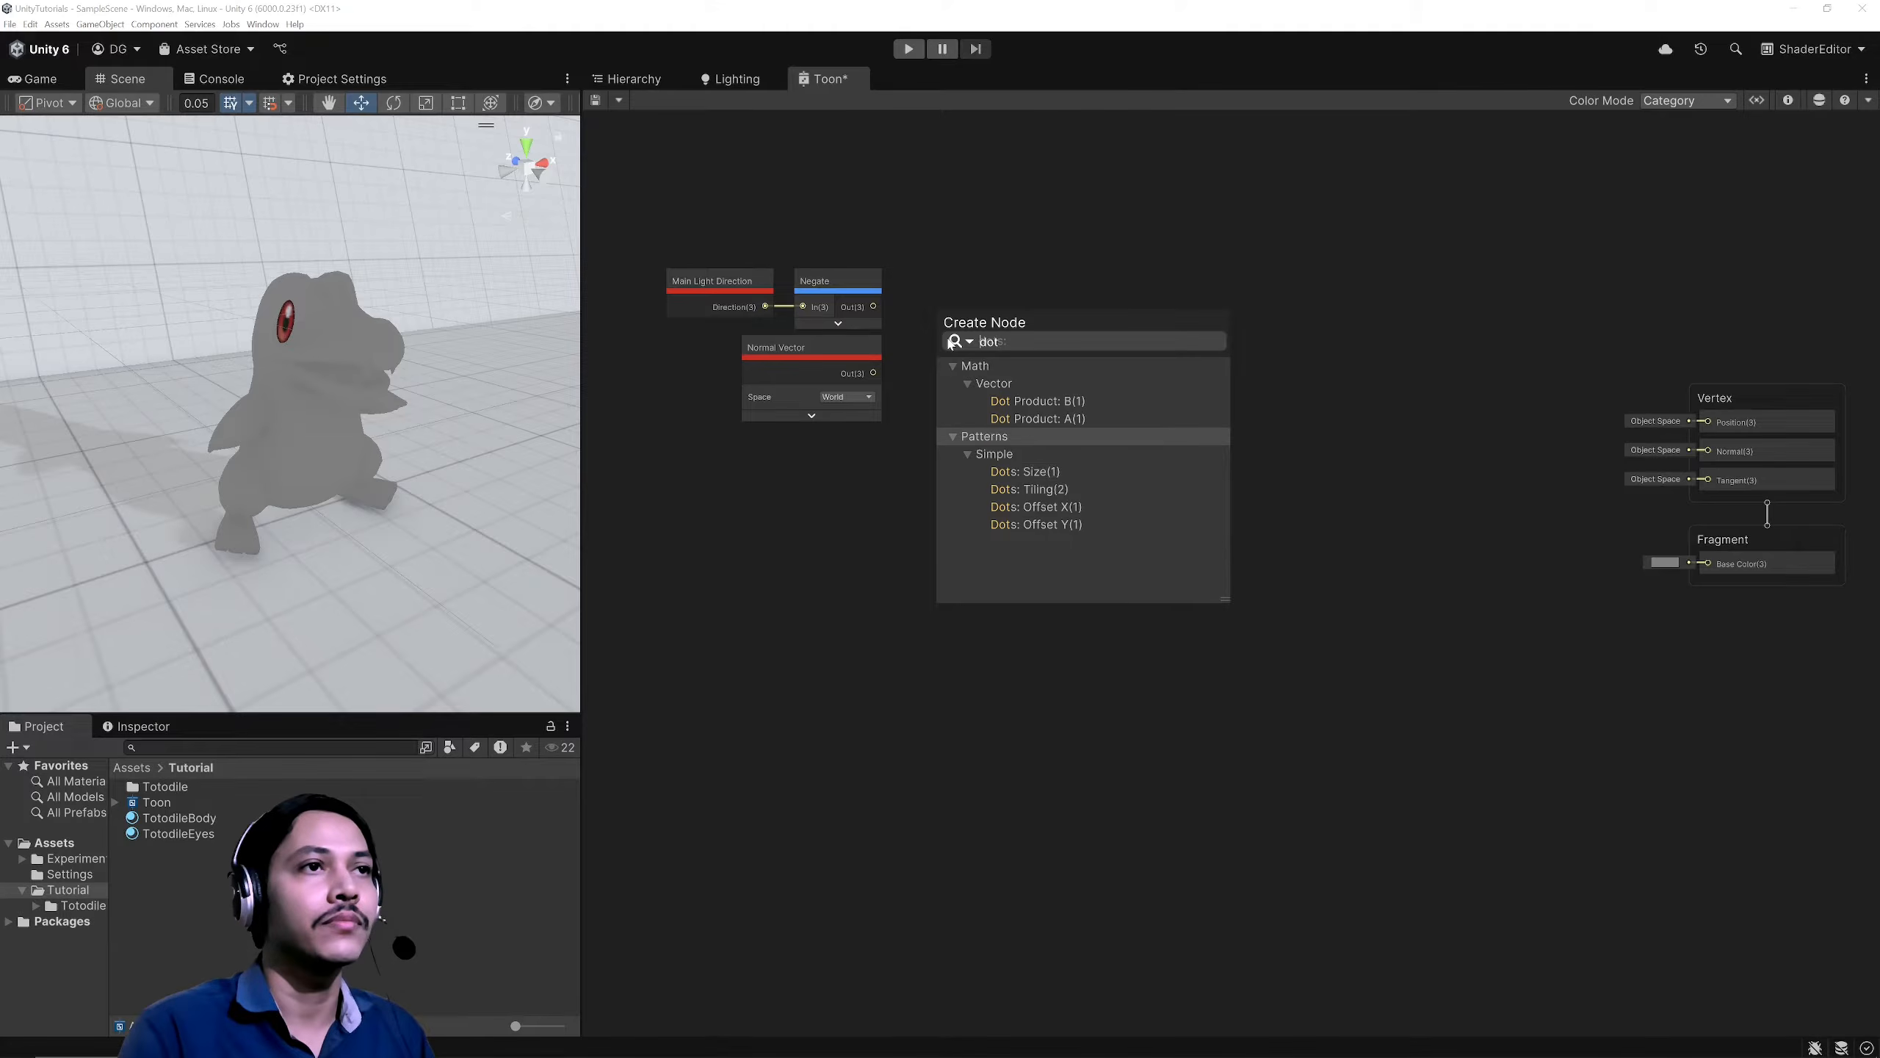
pyautogui.press('Return')
pyautogui.moveTo(950, 343); pyautogui.dragTo(965, 318)
pyautogui.moveTo(873, 372)
pyautogui.mouseDown()
pyautogui.moveTo(952, 347)
pyautogui.moveTo(993, 304)
pyautogui.moveTo(978, 291)
pyautogui.mouseUp()
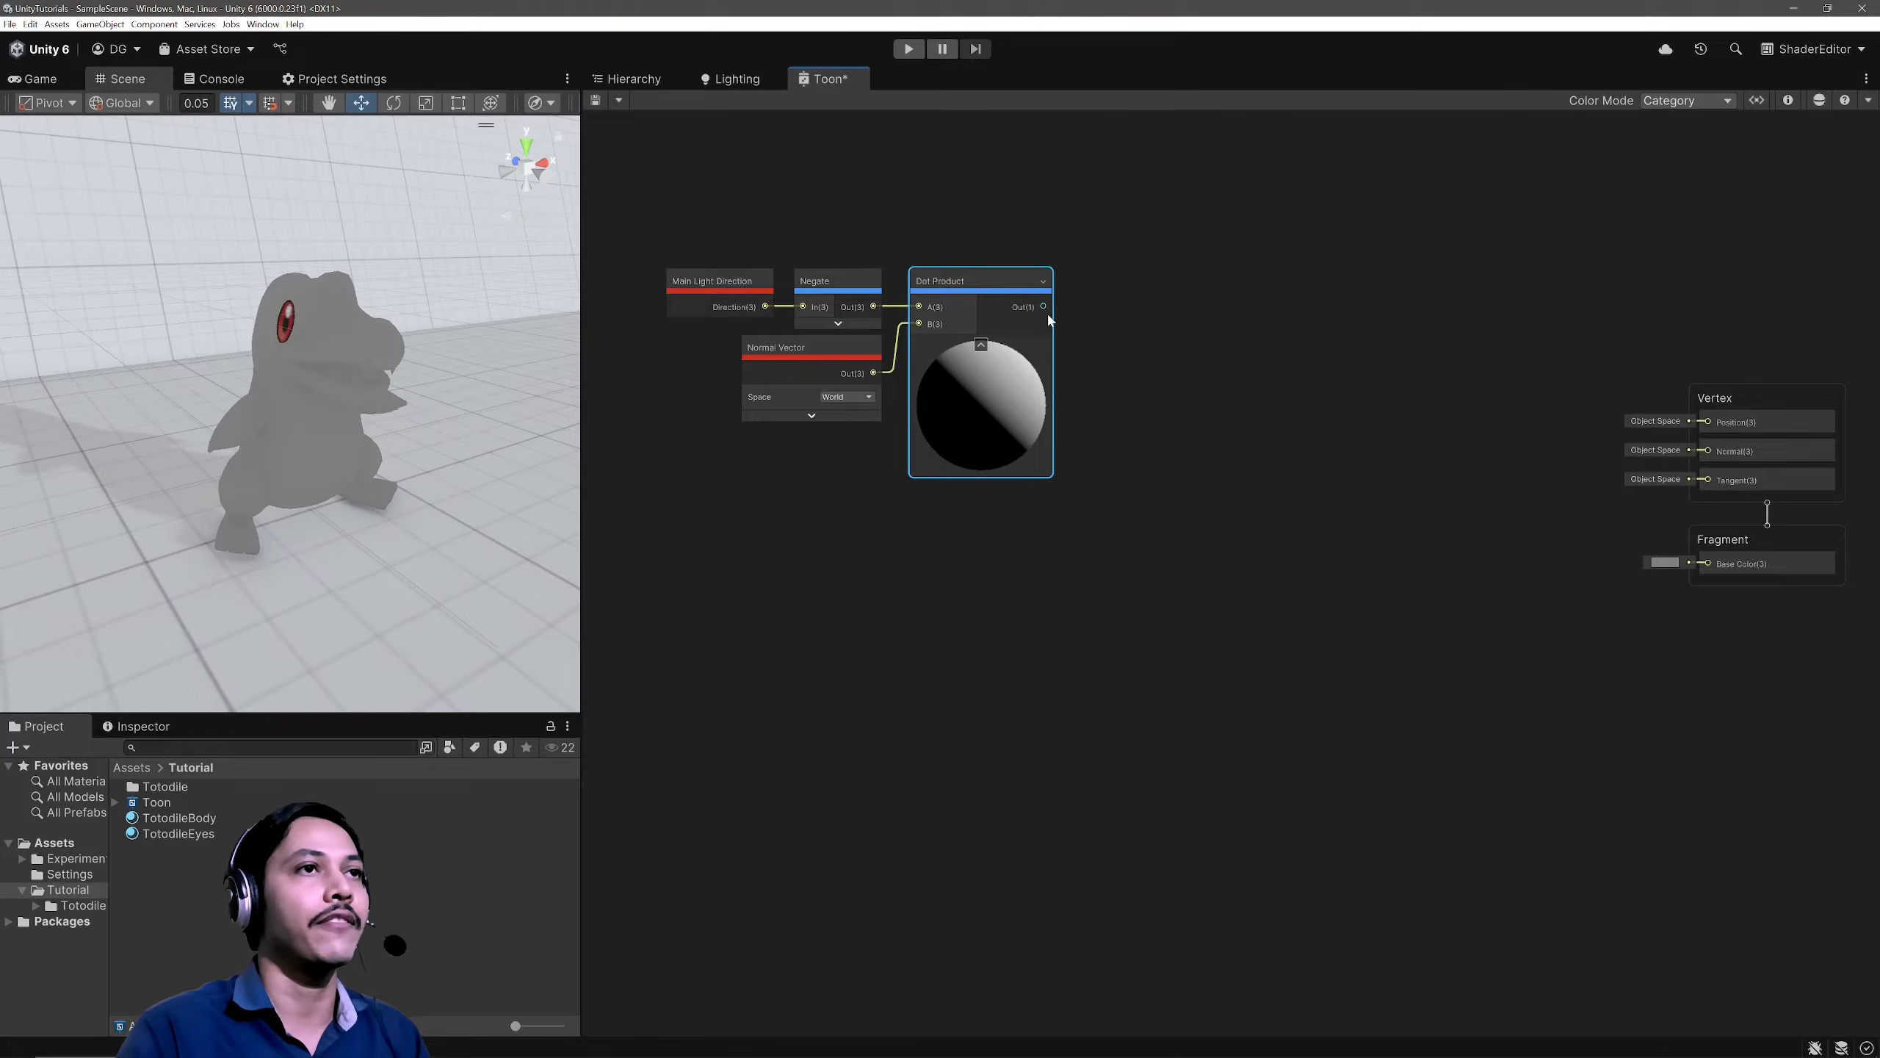
# Step: Add a Saturate node fed by the Dot Product output and align it beside the Dot Product node
pyautogui.moveTo(1044, 305); pyautogui.dragTo(1106, 373)
pyautogui.write('sat')
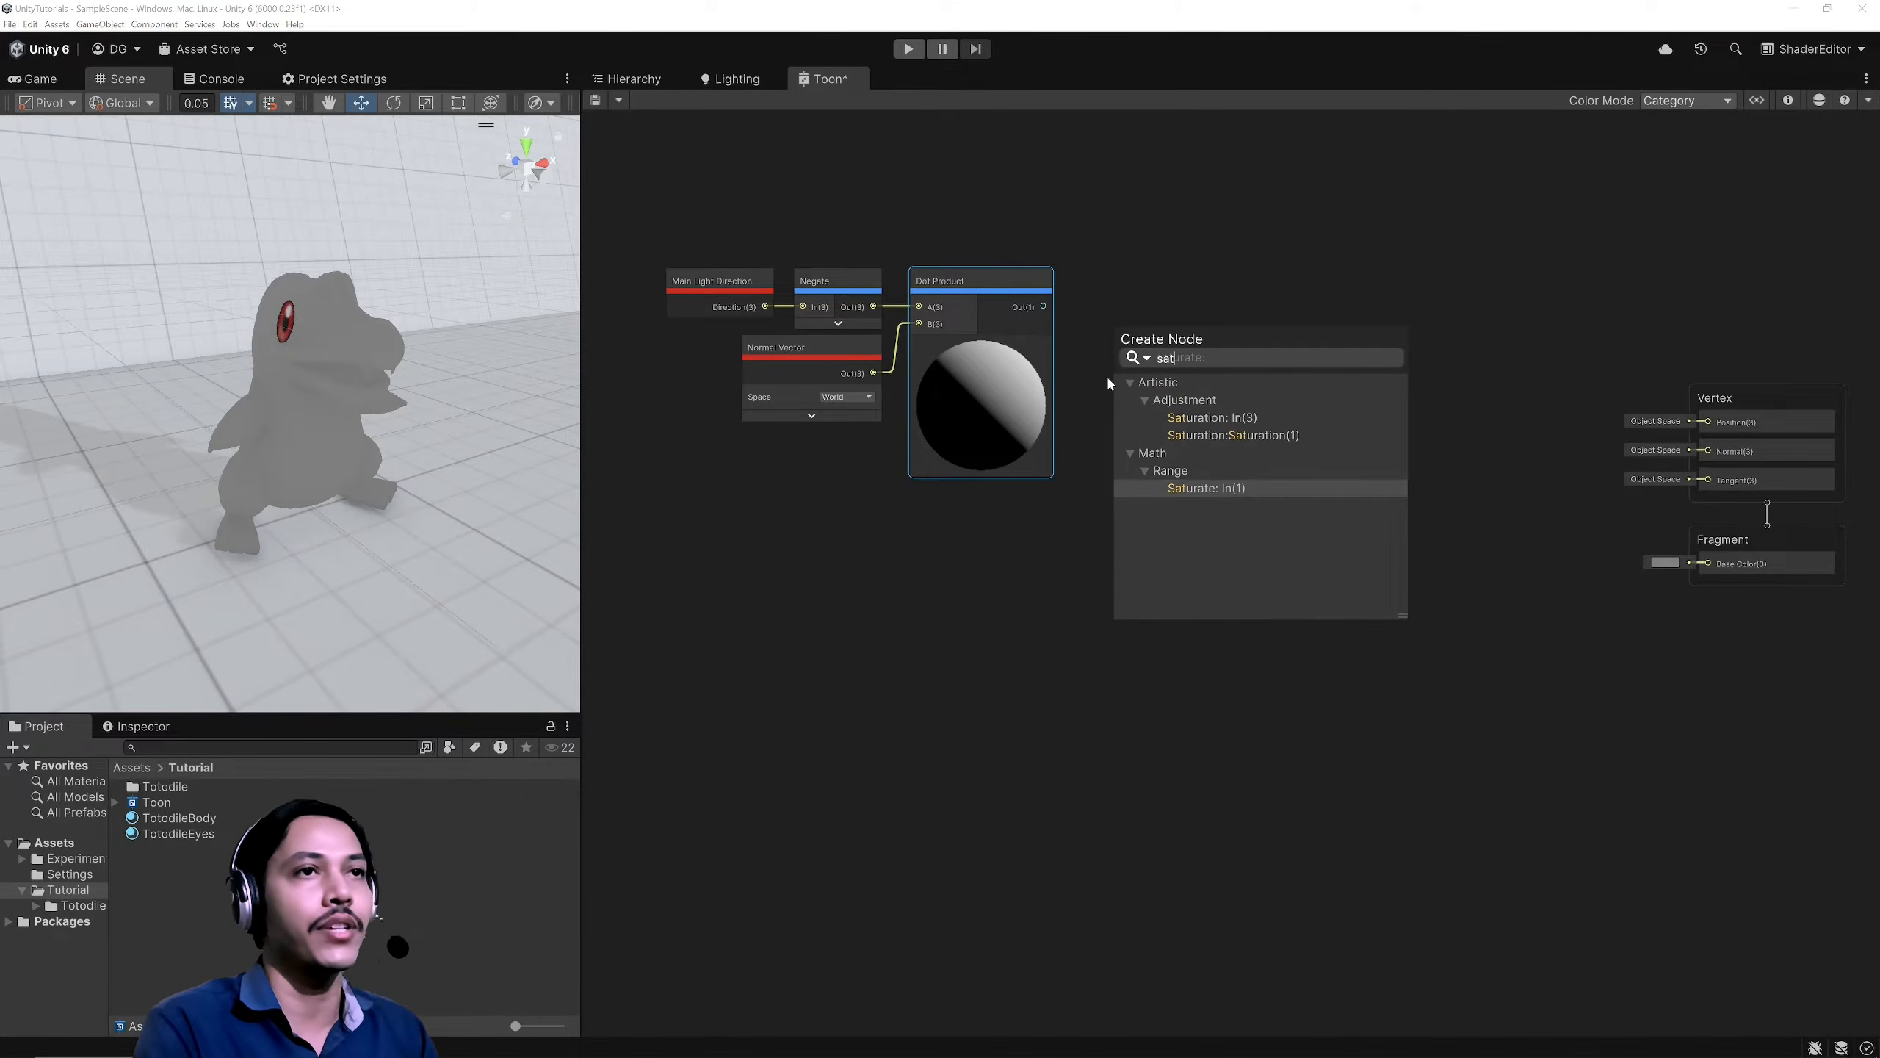
pyautogui.write('u')
pyautogui.press('Return')
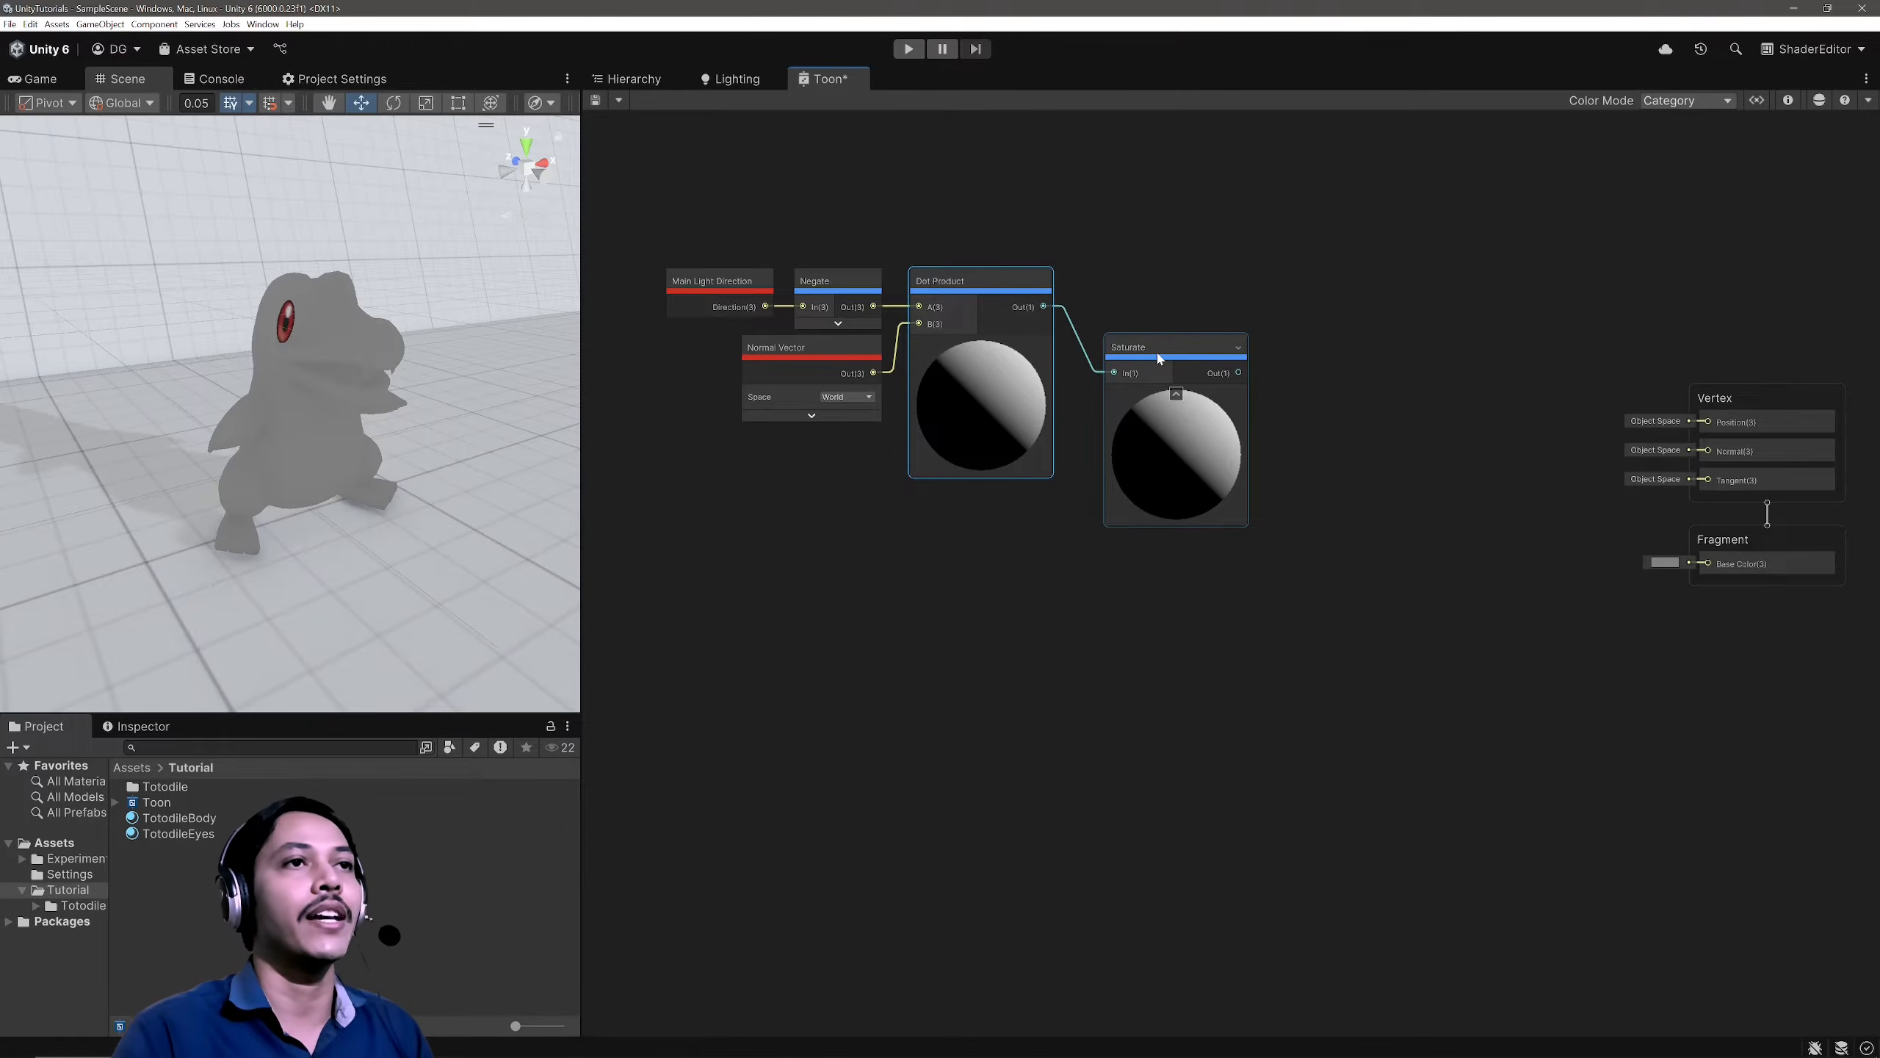
pyautogui.moveTo(1159, 358); pyautogui.dragTo(1125, 291)
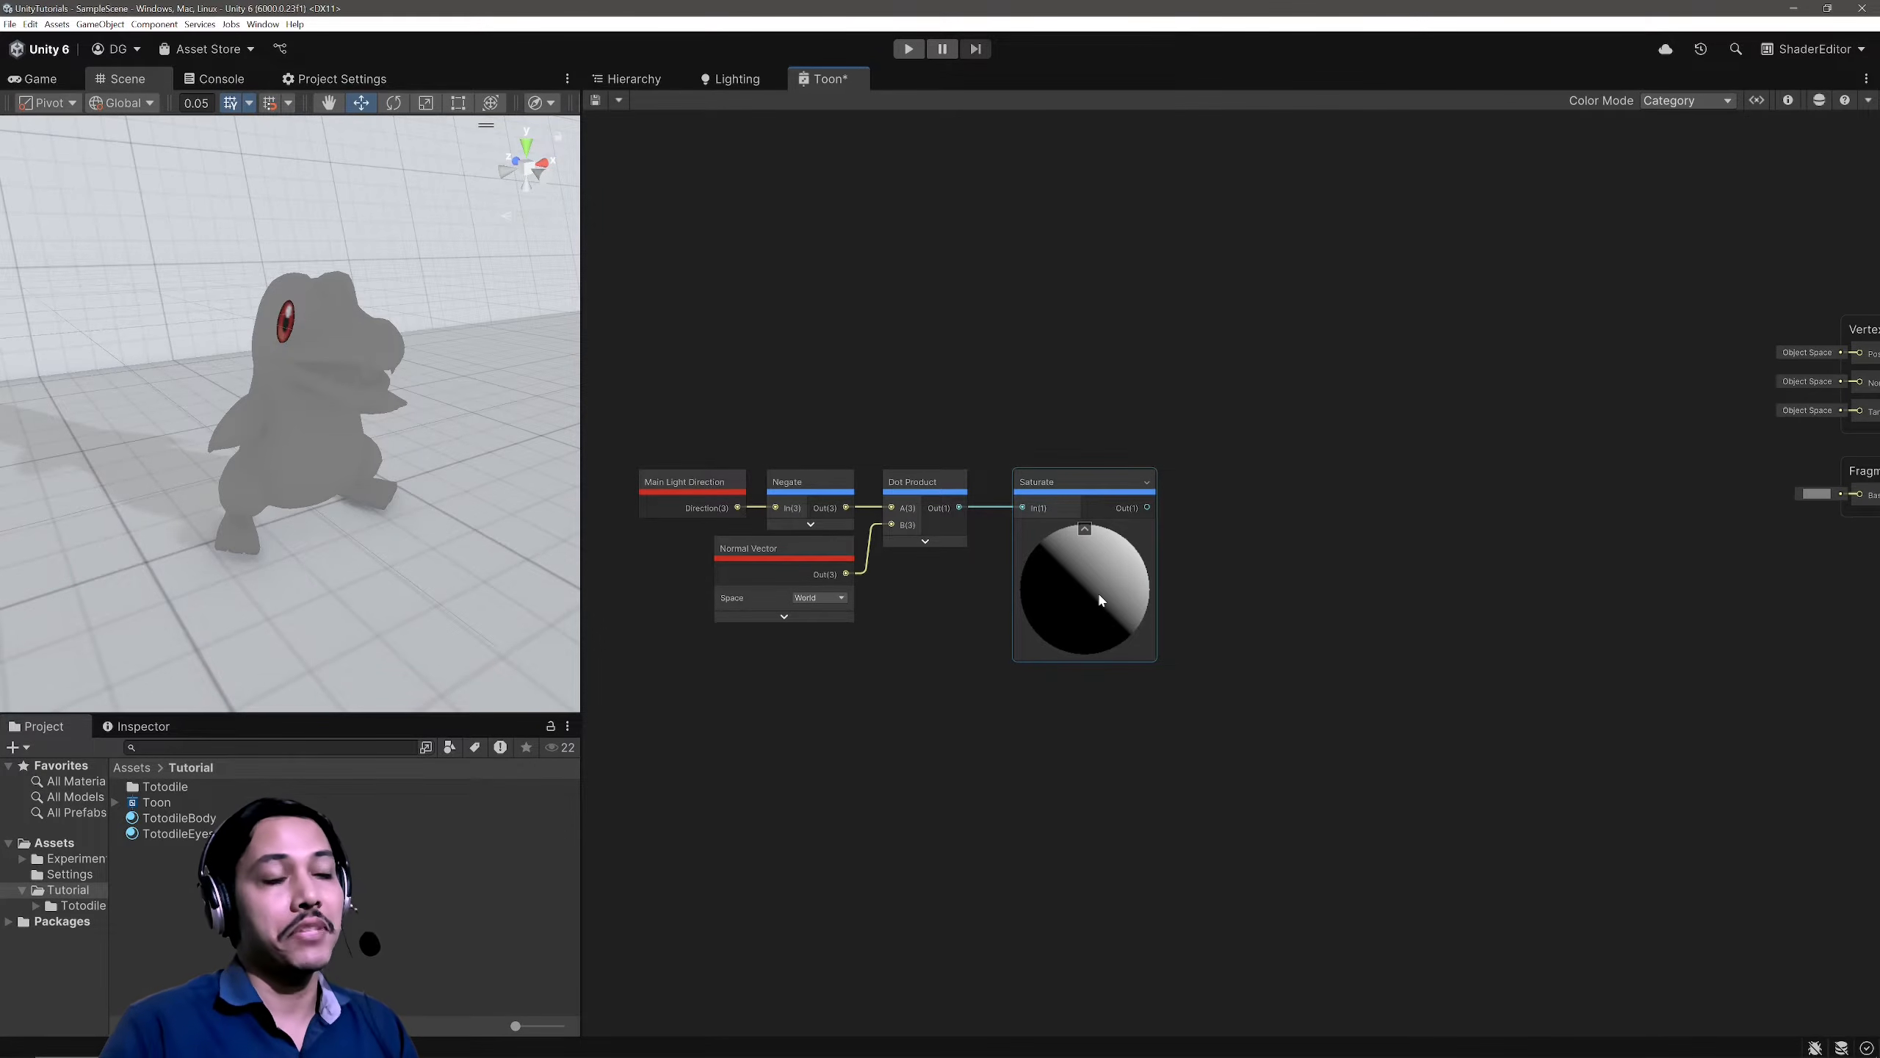
# Step: Add a Custom Function node and place it directly above the Saturate node
pyautogui.click(689, 480)
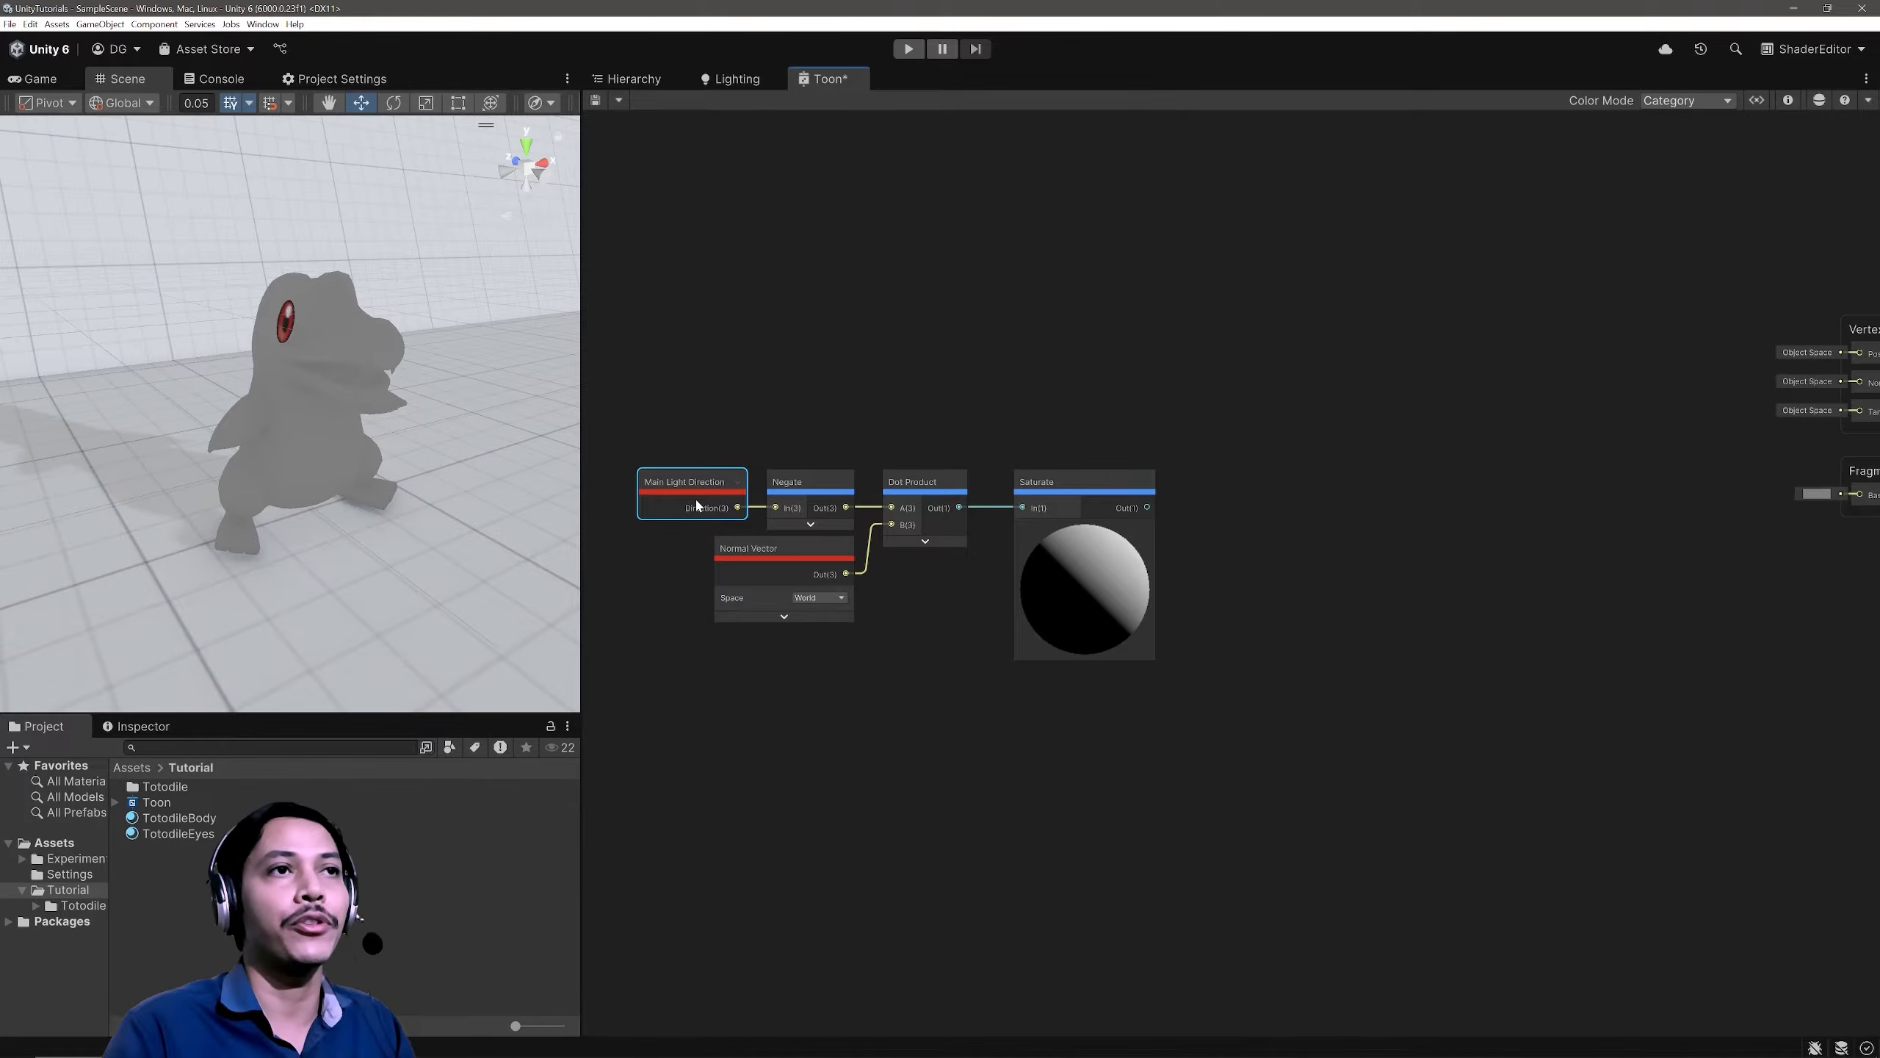
pyautogui.click(1182, 306)
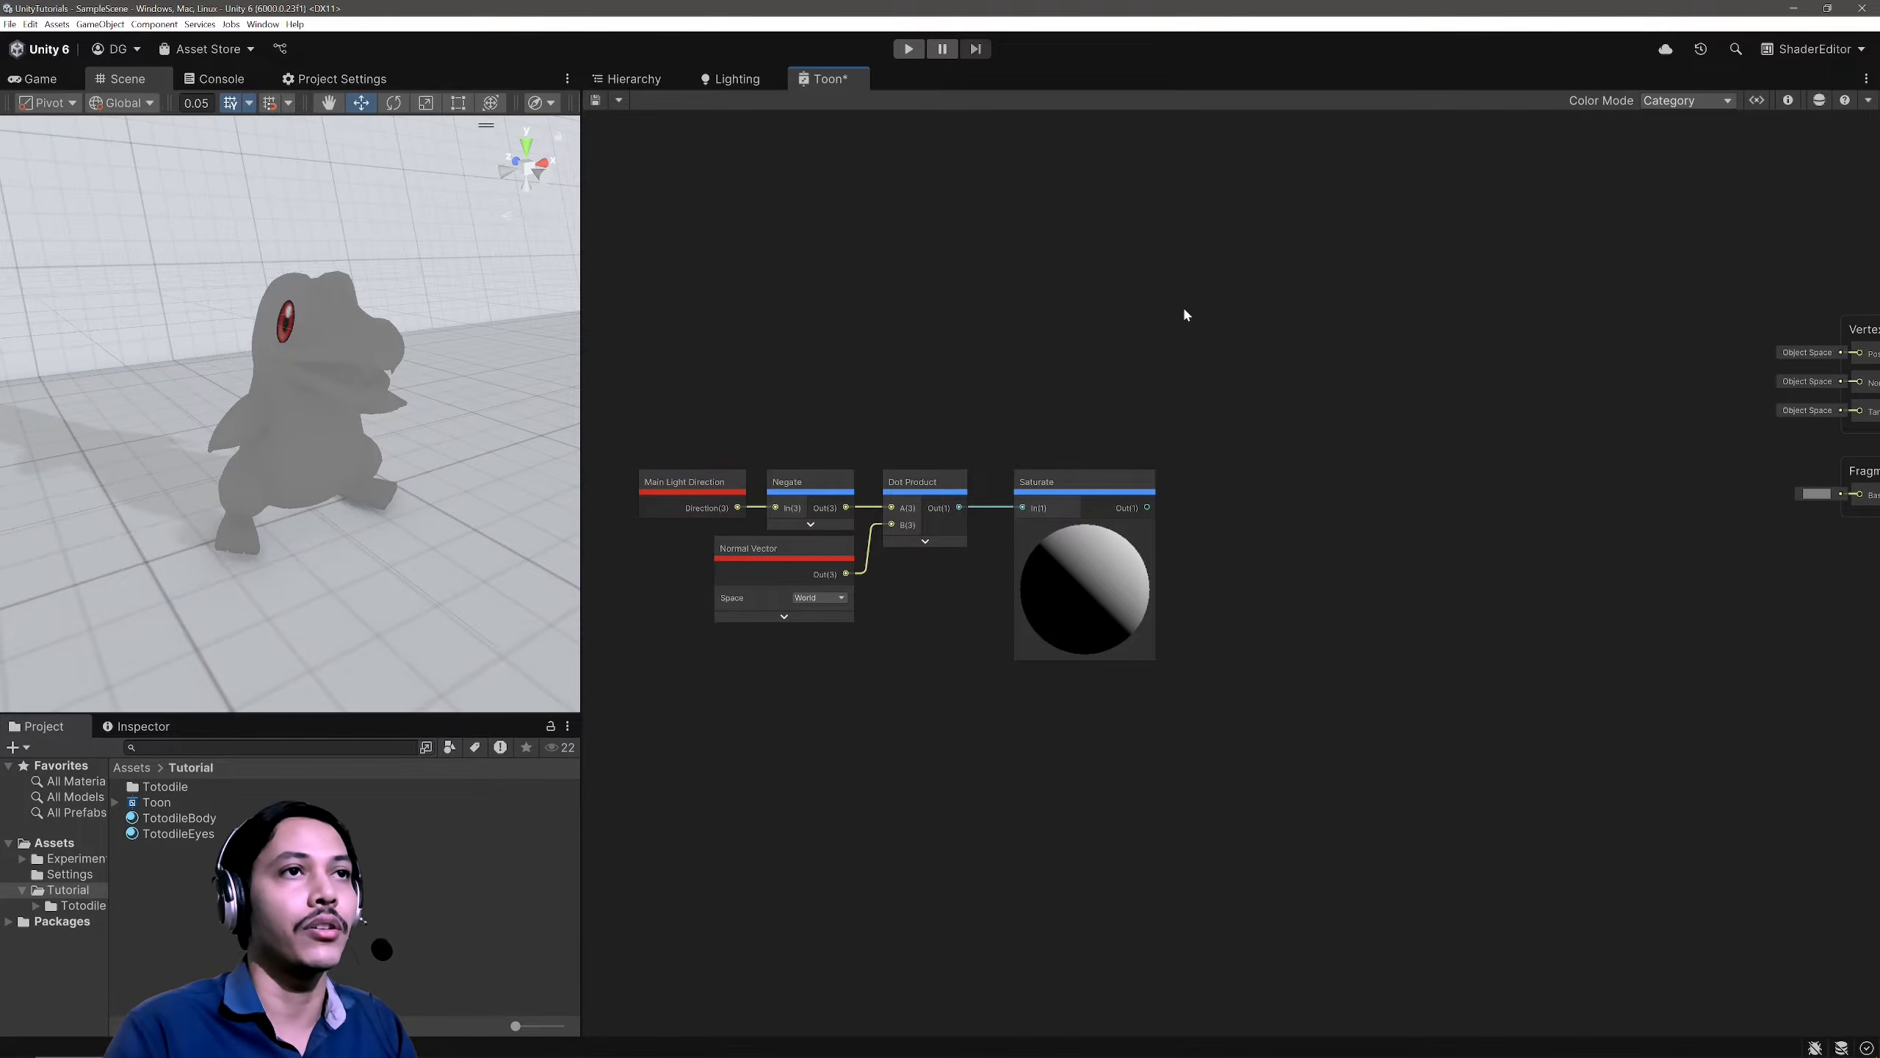
pyautogui.press('space')
pyautogui.write('custom')
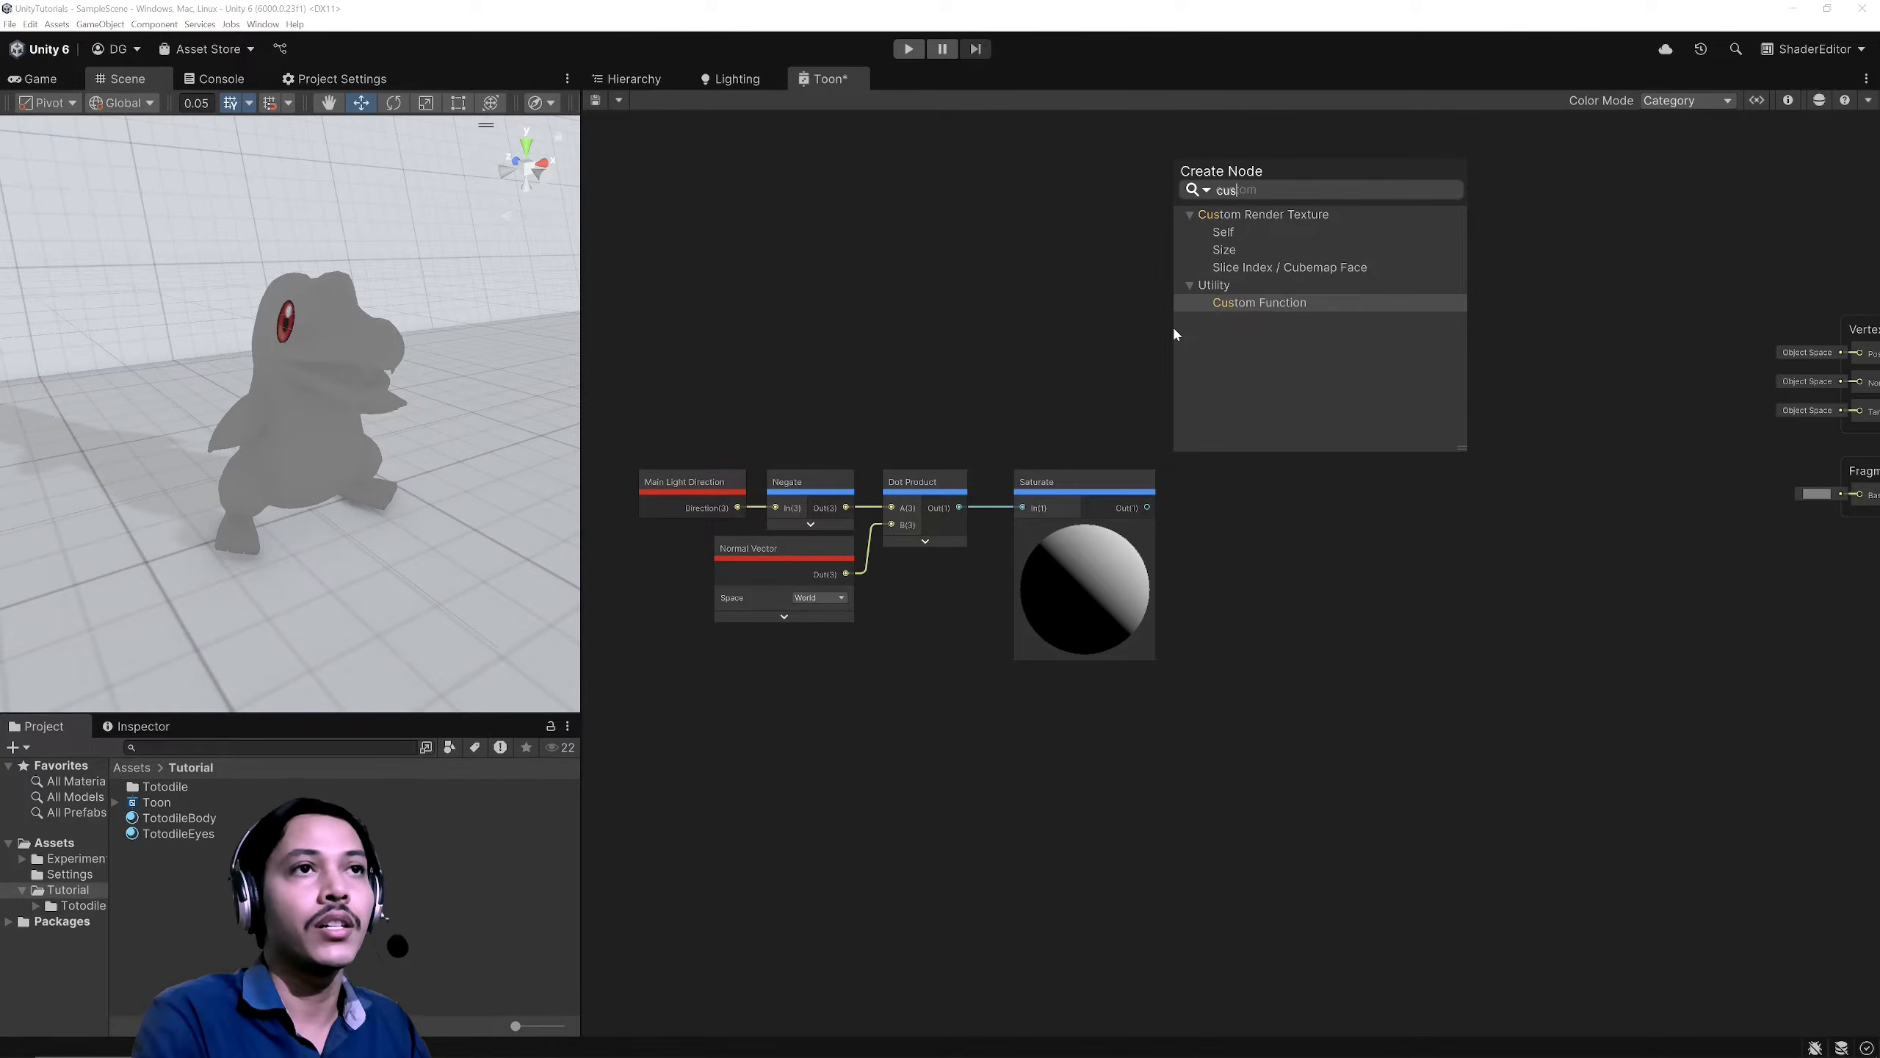
pyautogui.press('Return')
pyautogui.moveTo(1255, 375); pyautogui.dragTo(1090, 319)
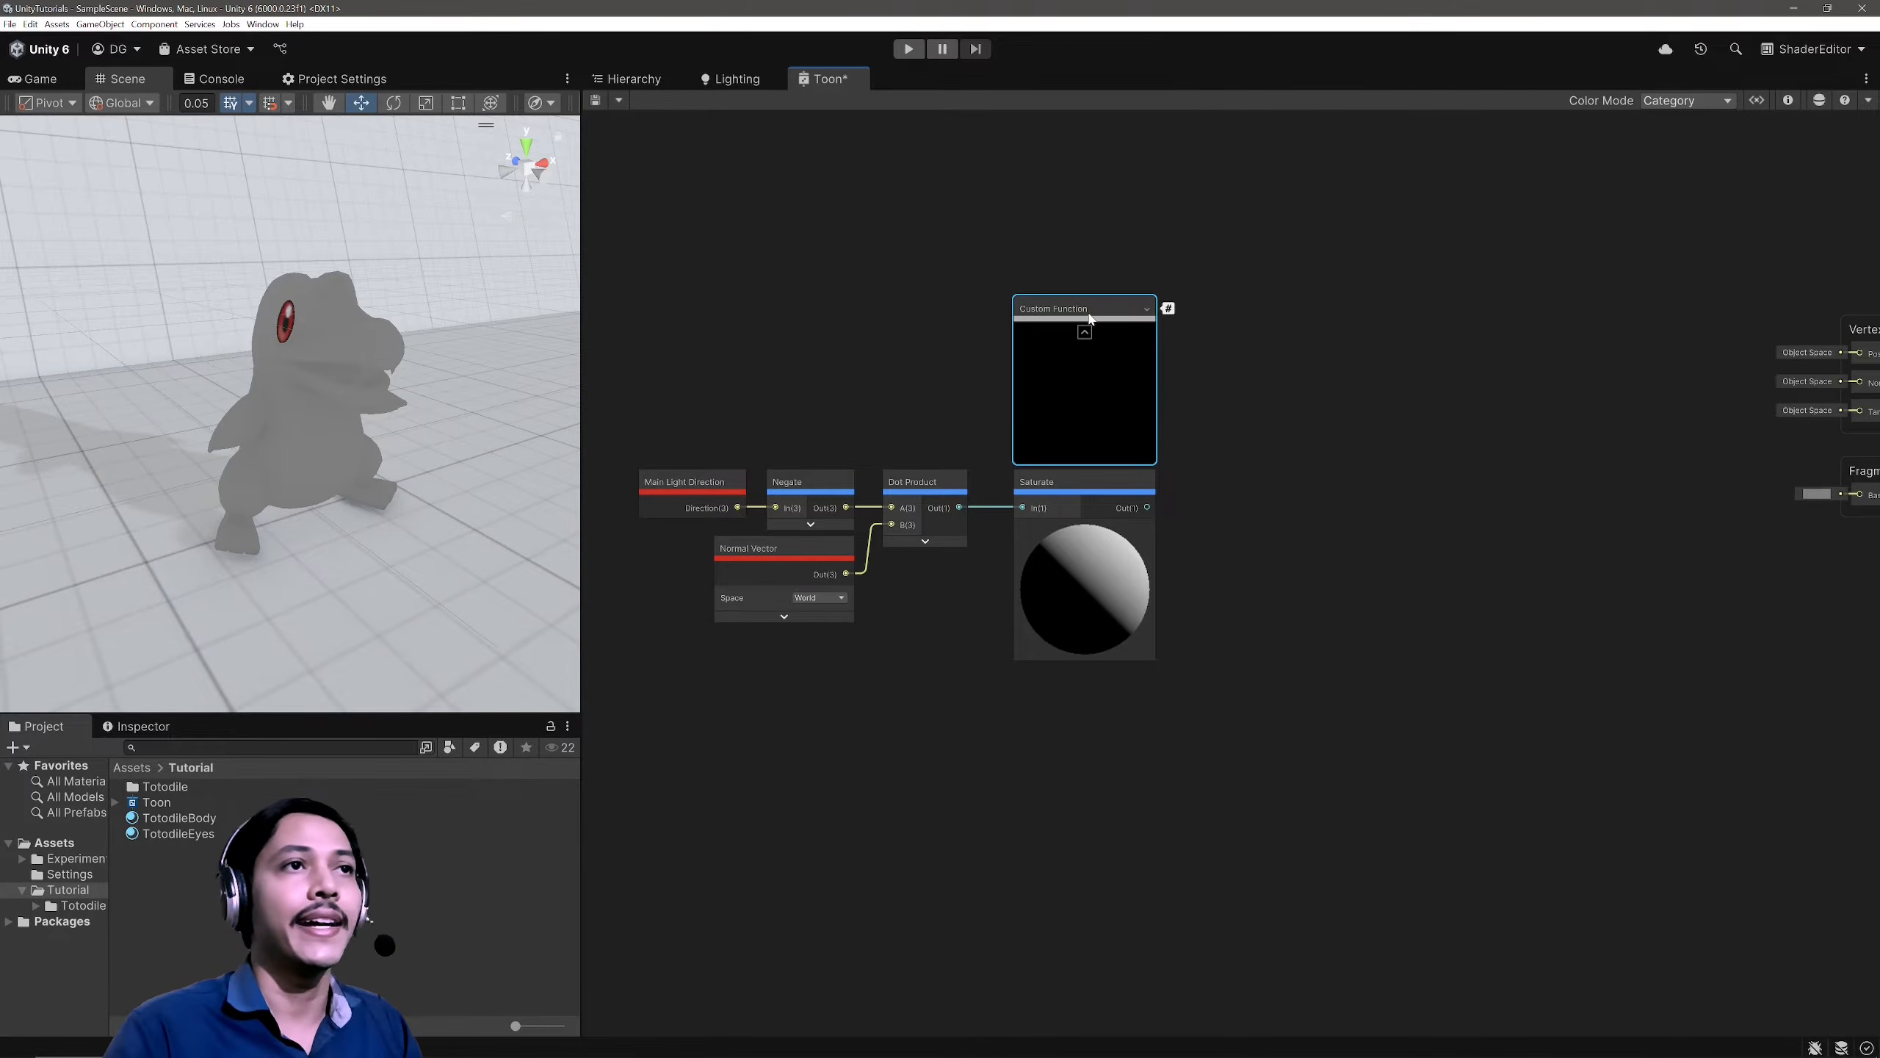
# Step: Give the Custom Function node a Vector 3 output named Color
pyautogui.click(1790, 101)
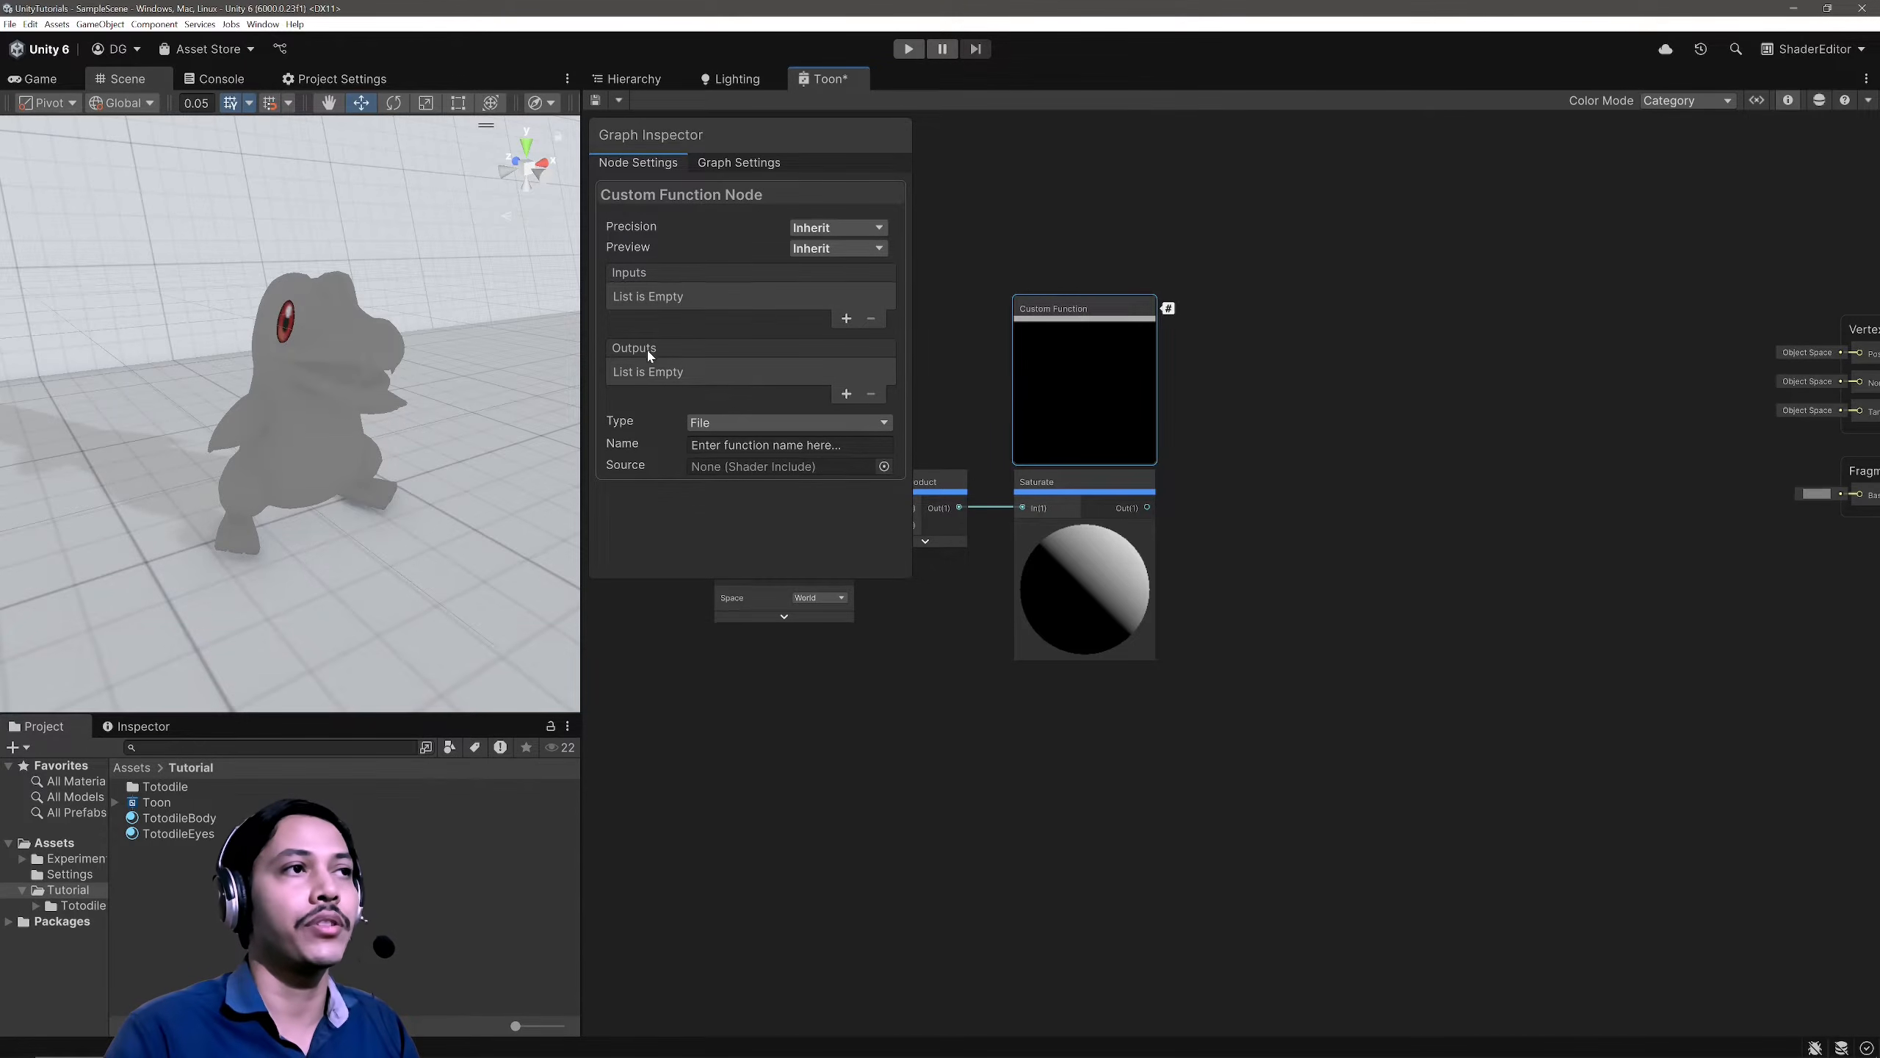
pyautogui.click(846, 393)
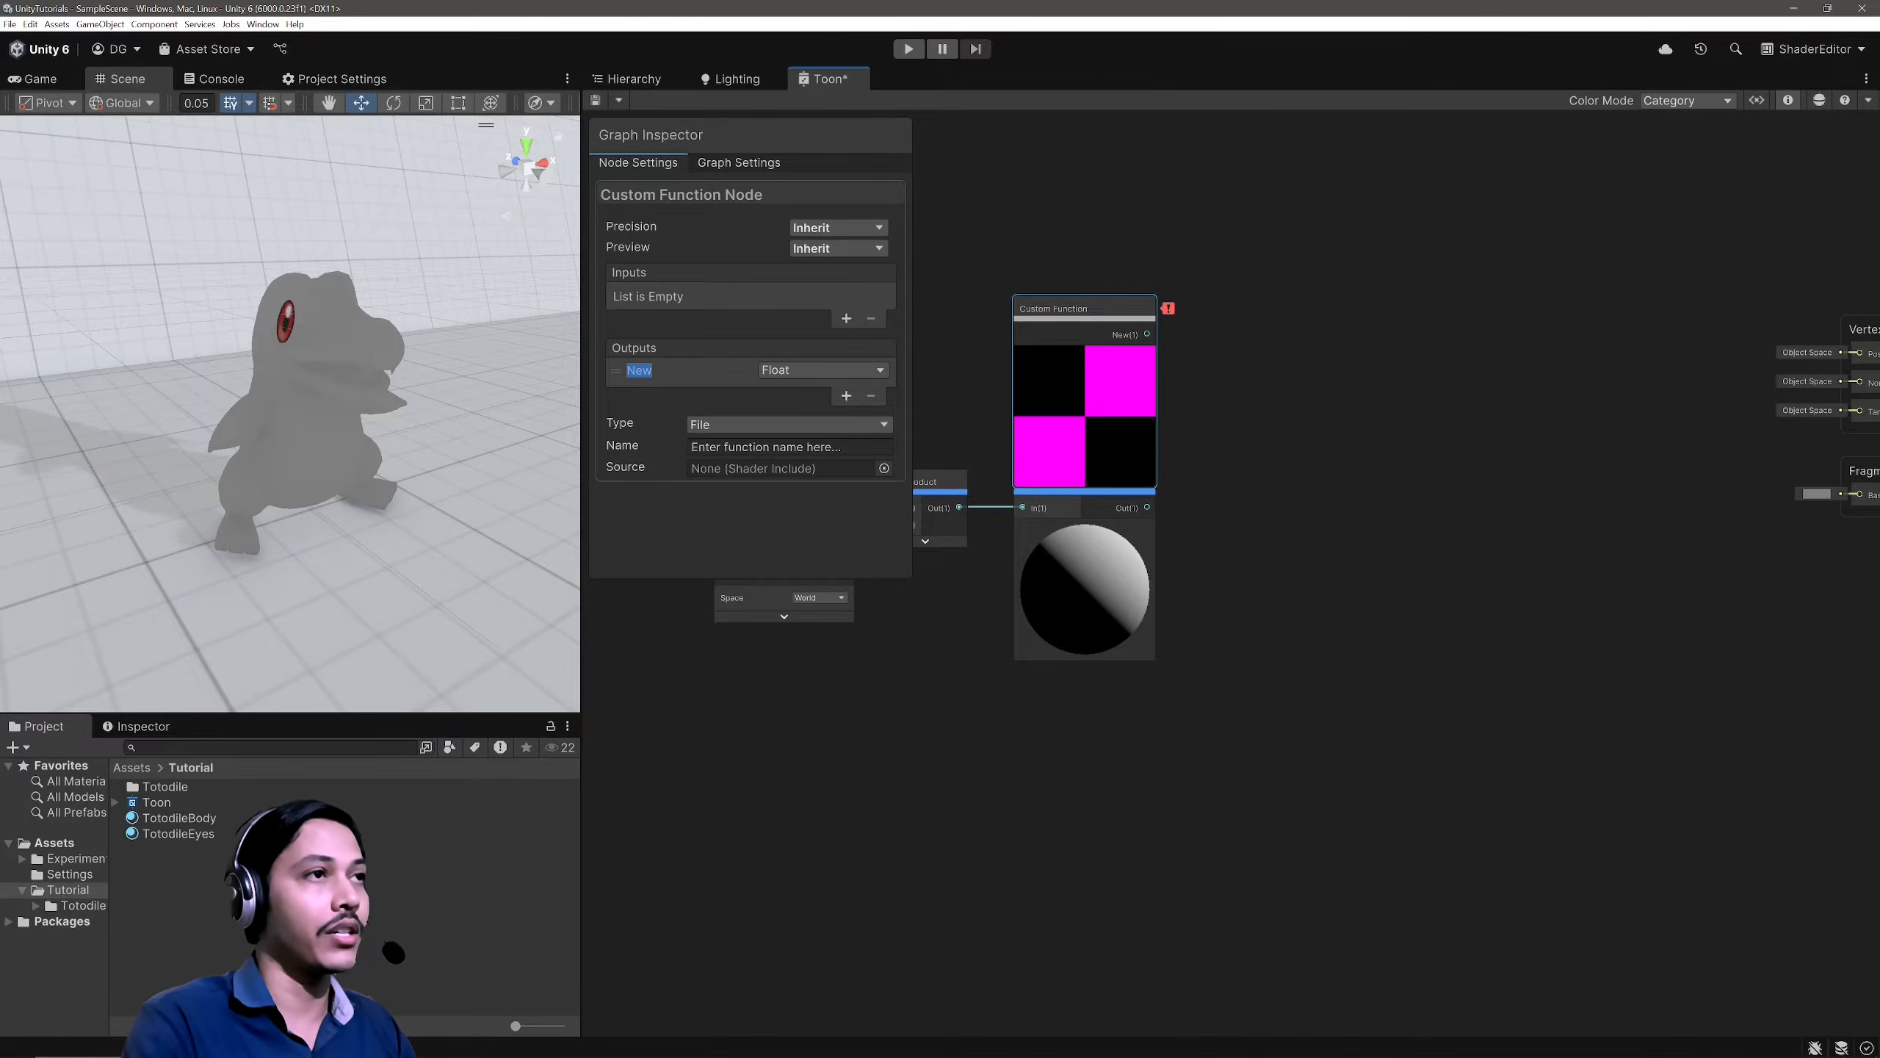
pyautogui.write('Color')
pyautogui.press('Return')
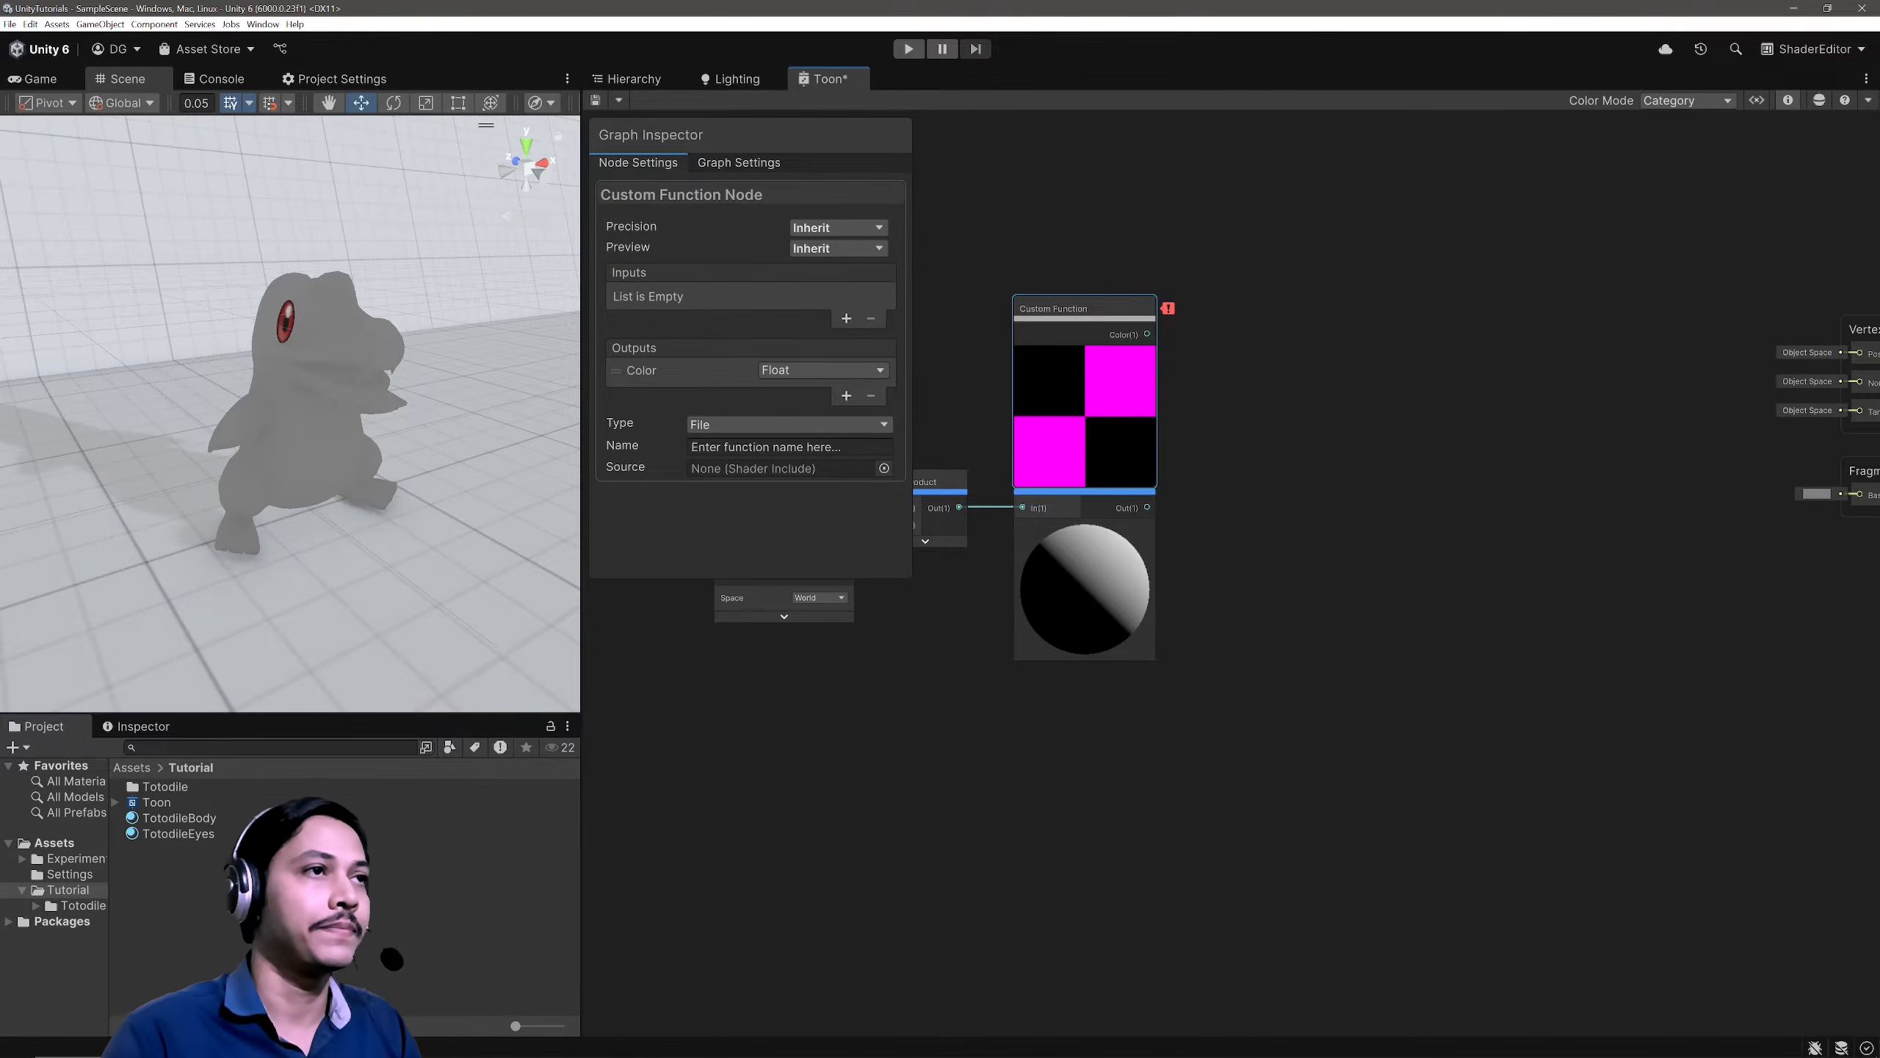
pyautogui.click(796, 372)
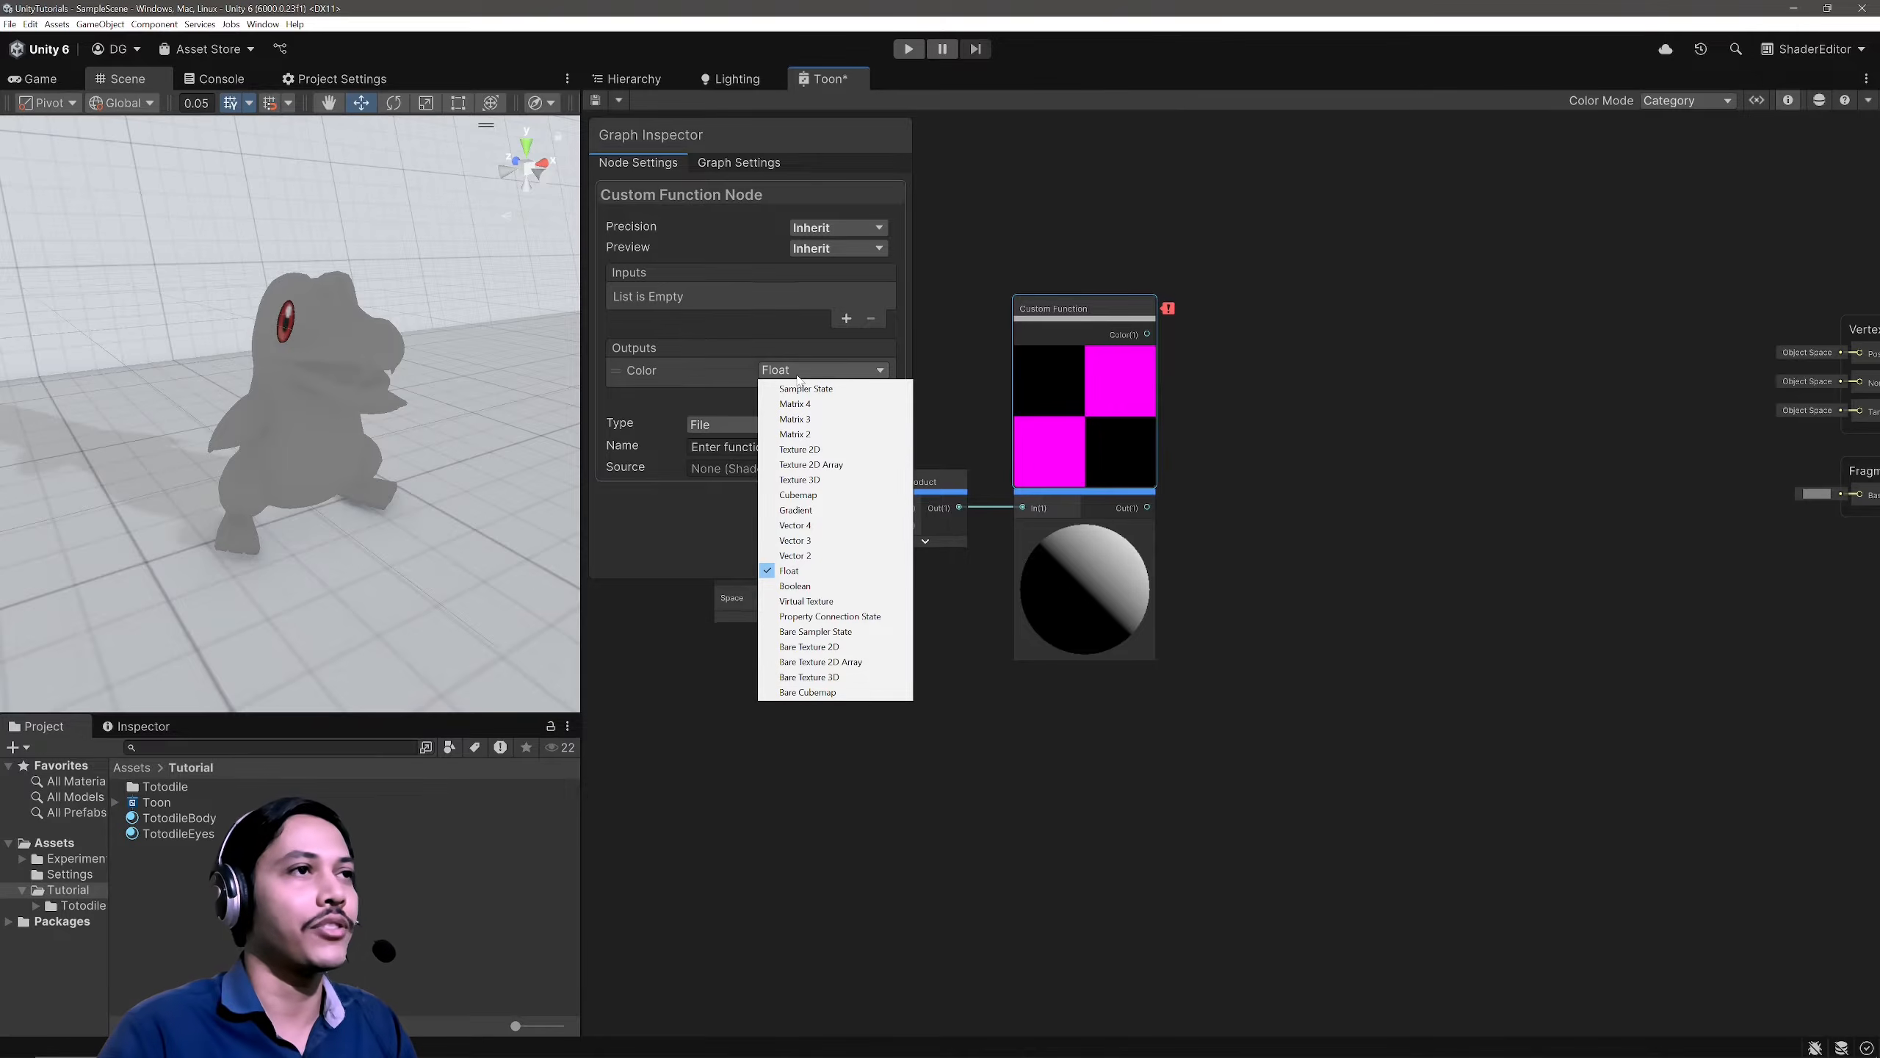
pyautogui.click(861, 541)
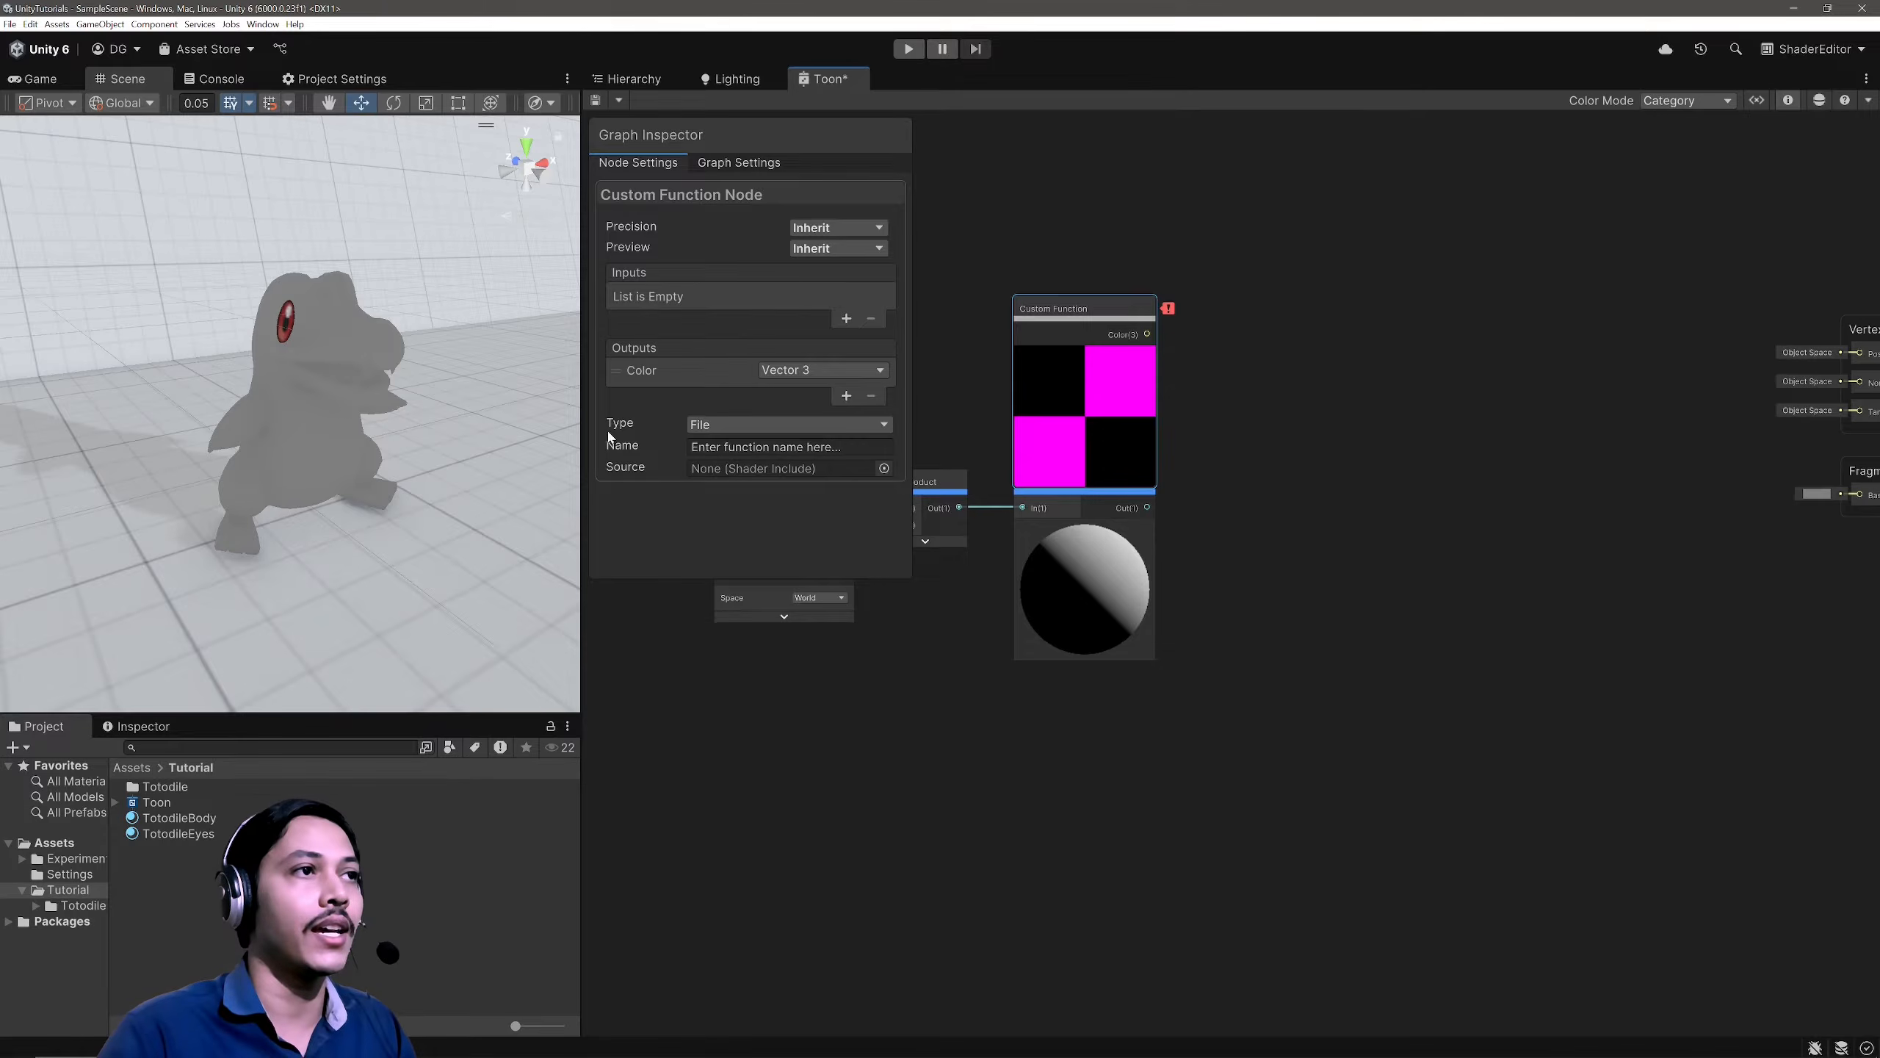
# Step: Set the custom function's type to String and name it MainLightColor
pyautogui.click(725, 426)
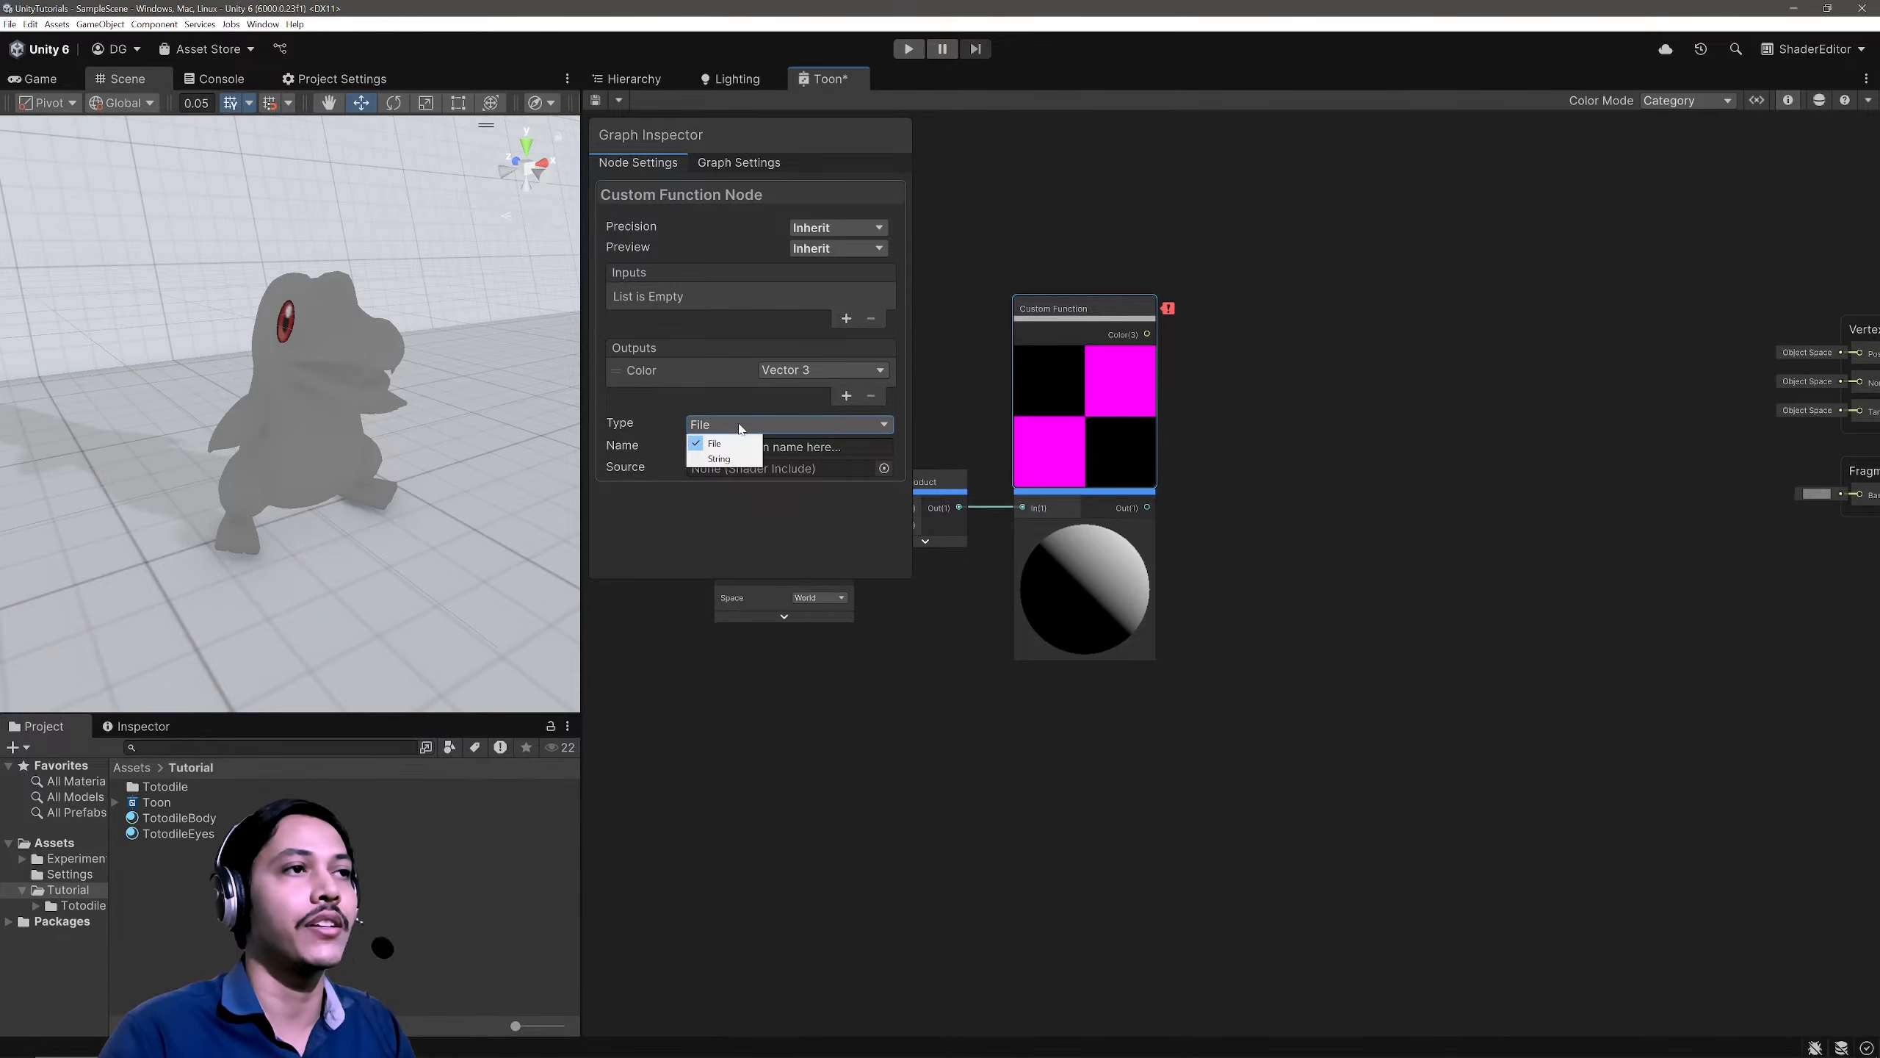
pyautogui.click(715, 458)
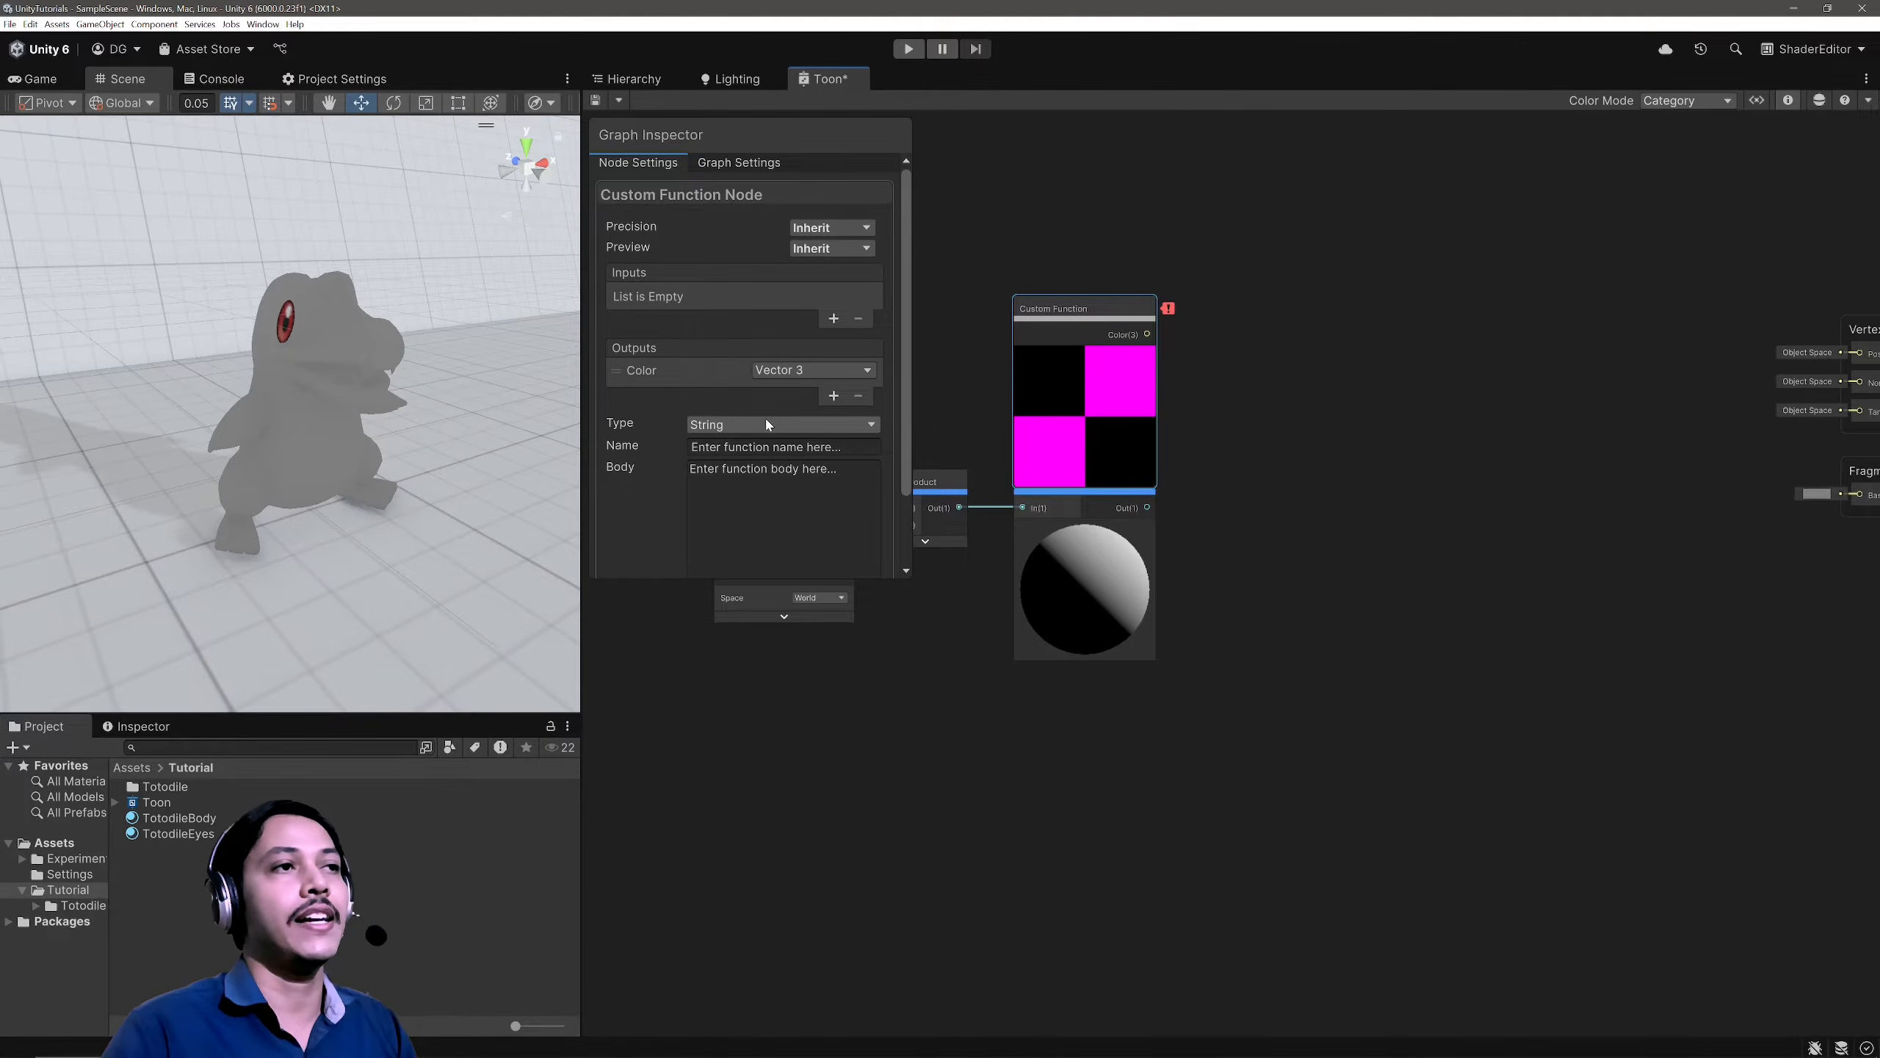
pyautogui.click(748, 481)
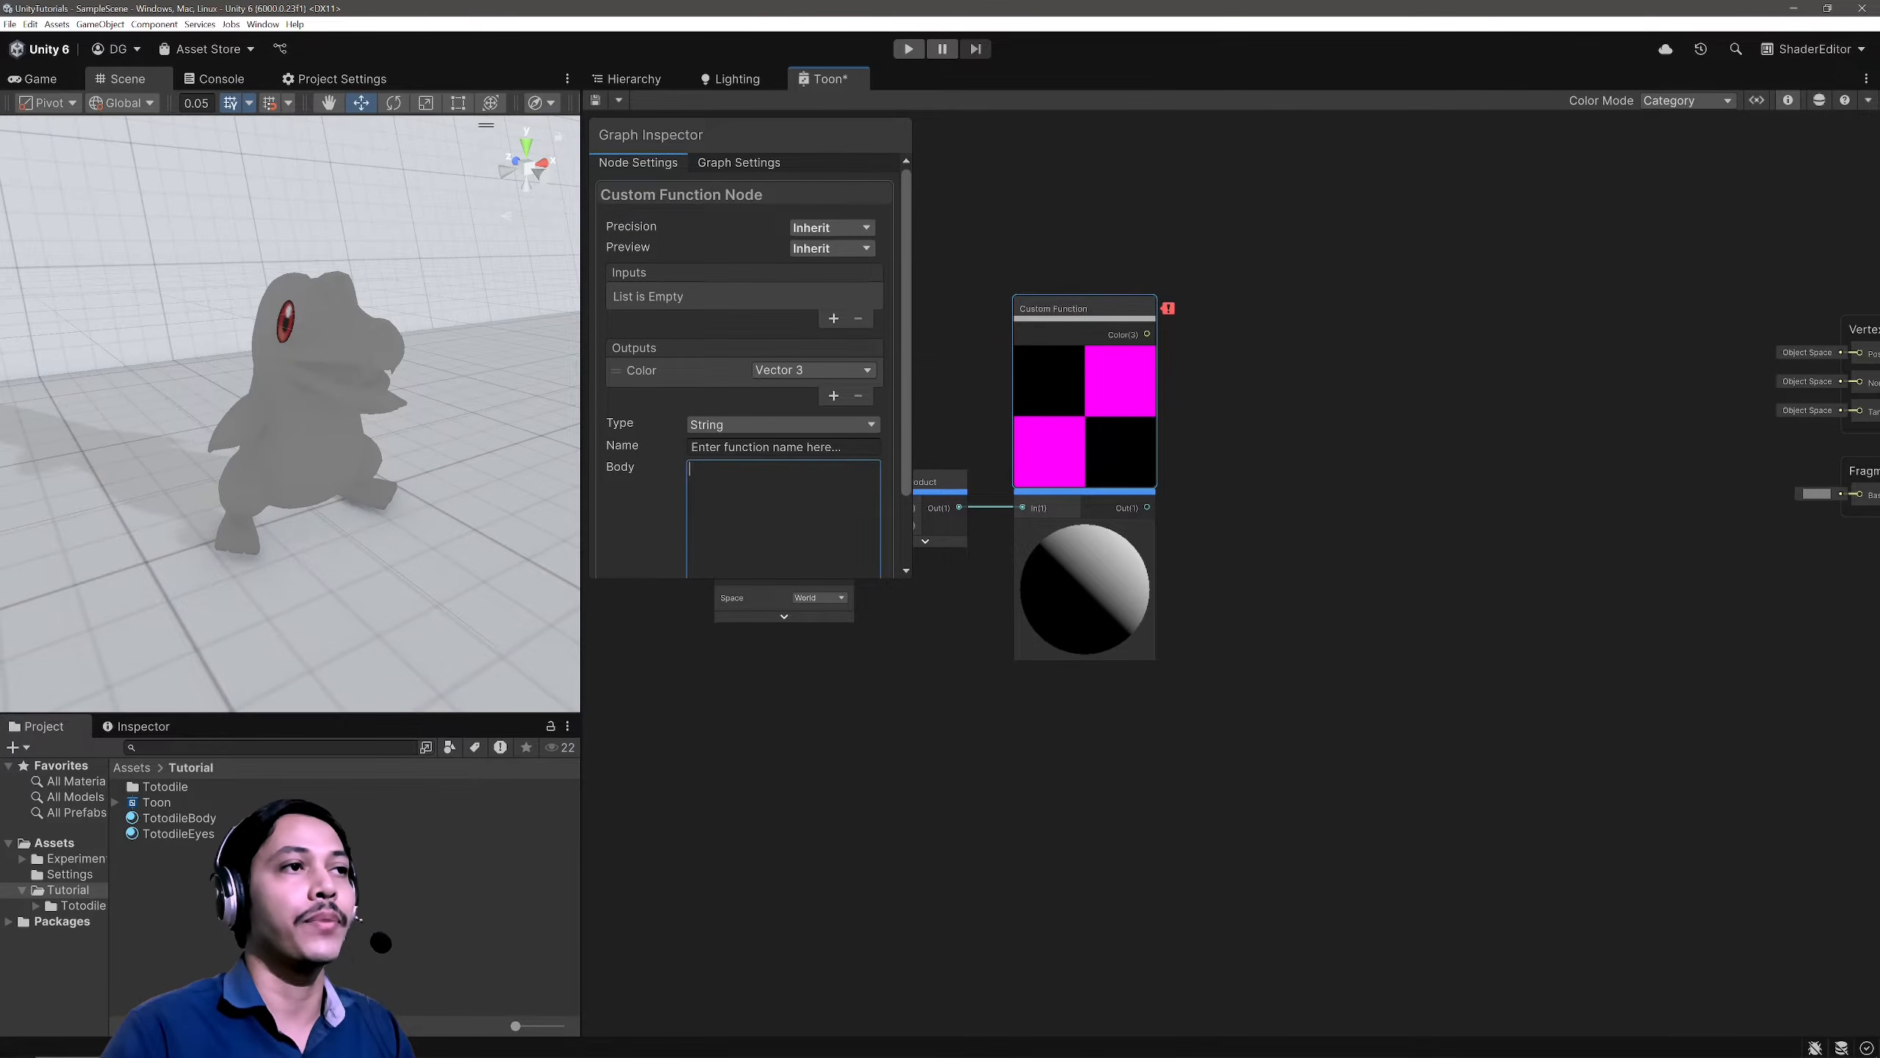
pyautogui.click(766, 447)
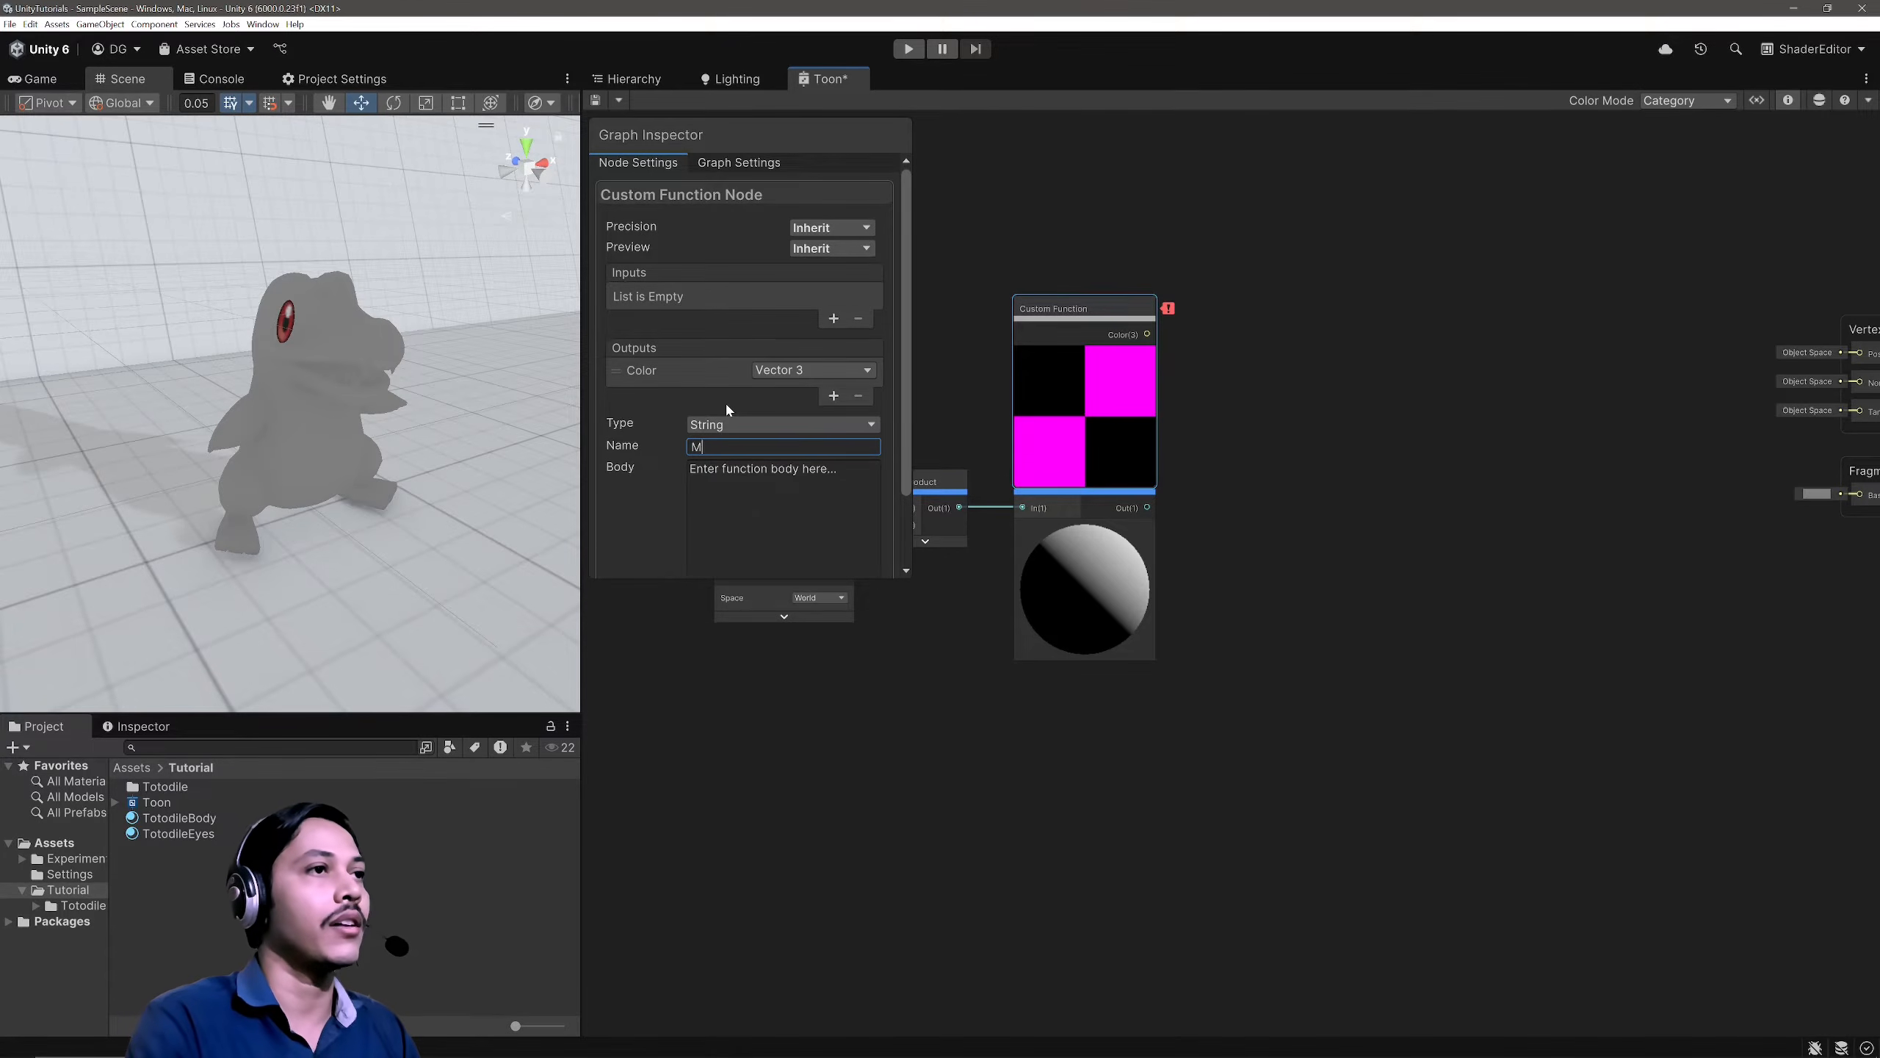
pyautogui.write('MainLightC')
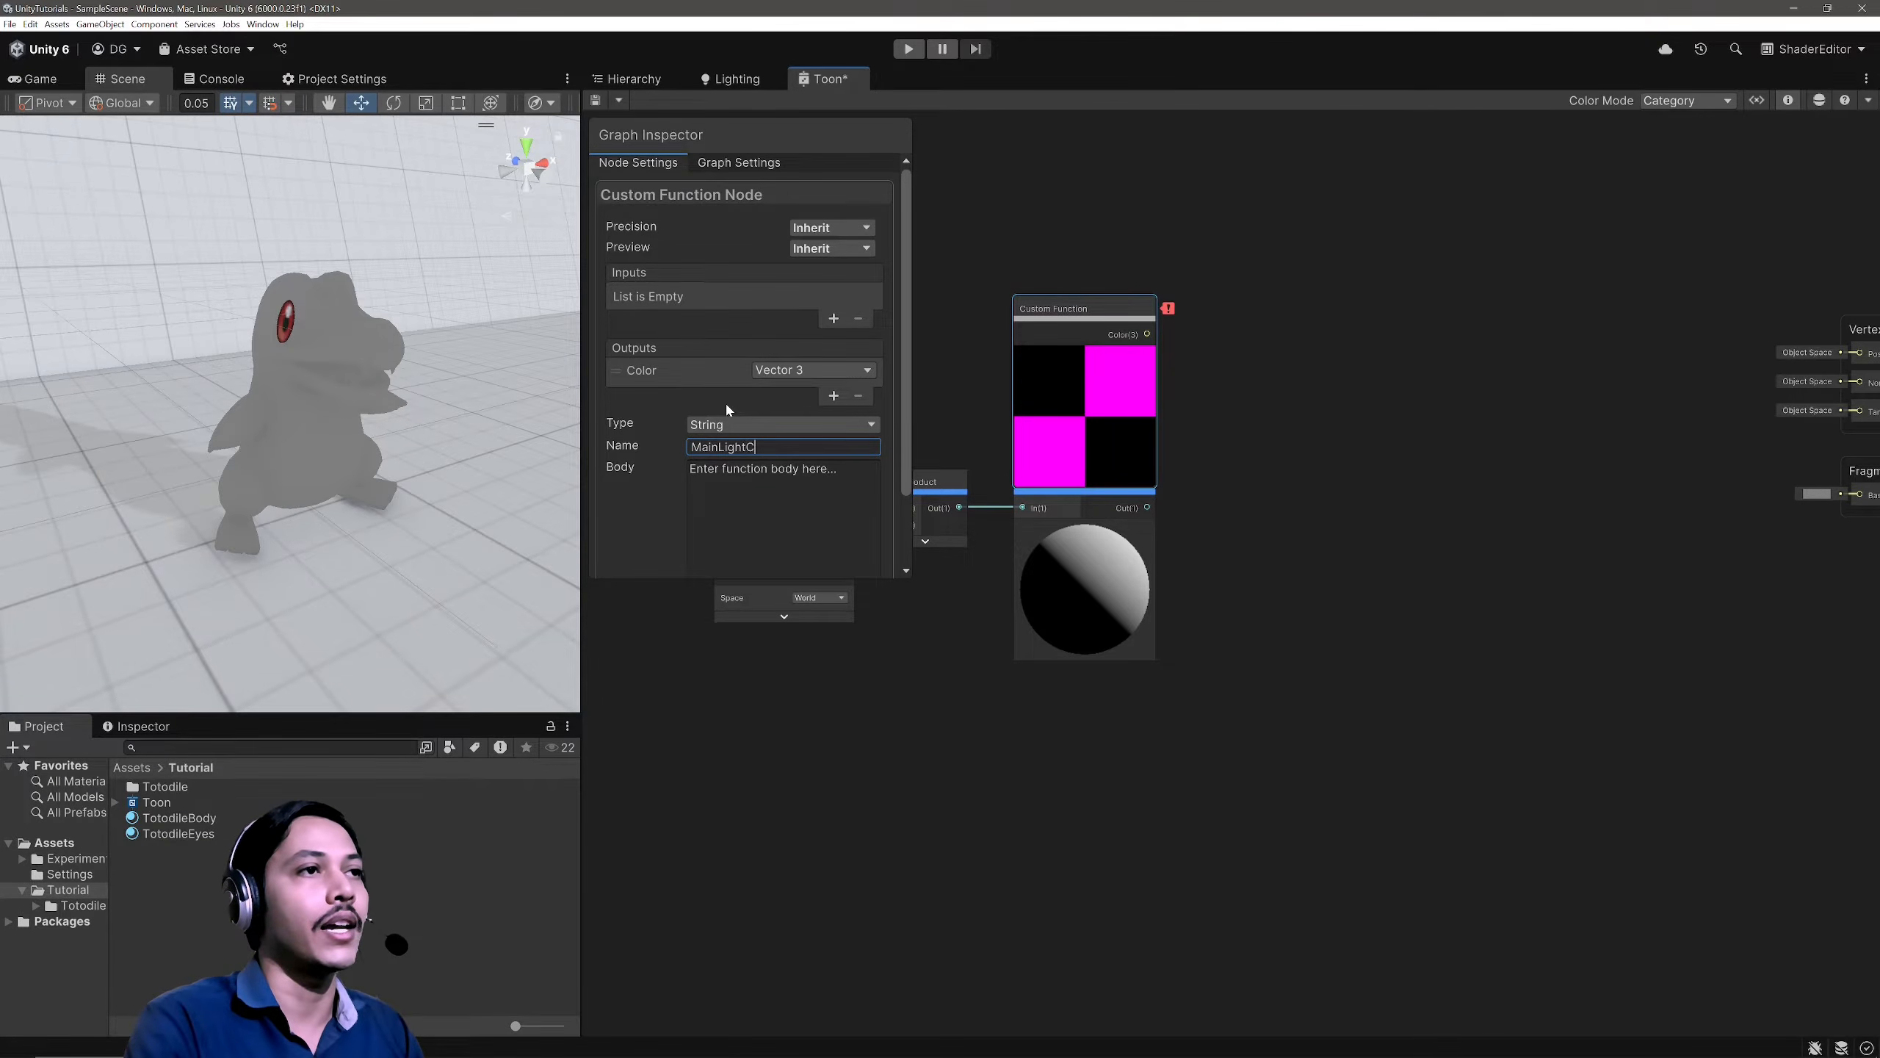
pyautogui.write('olor')
pyautogui.press('Return')
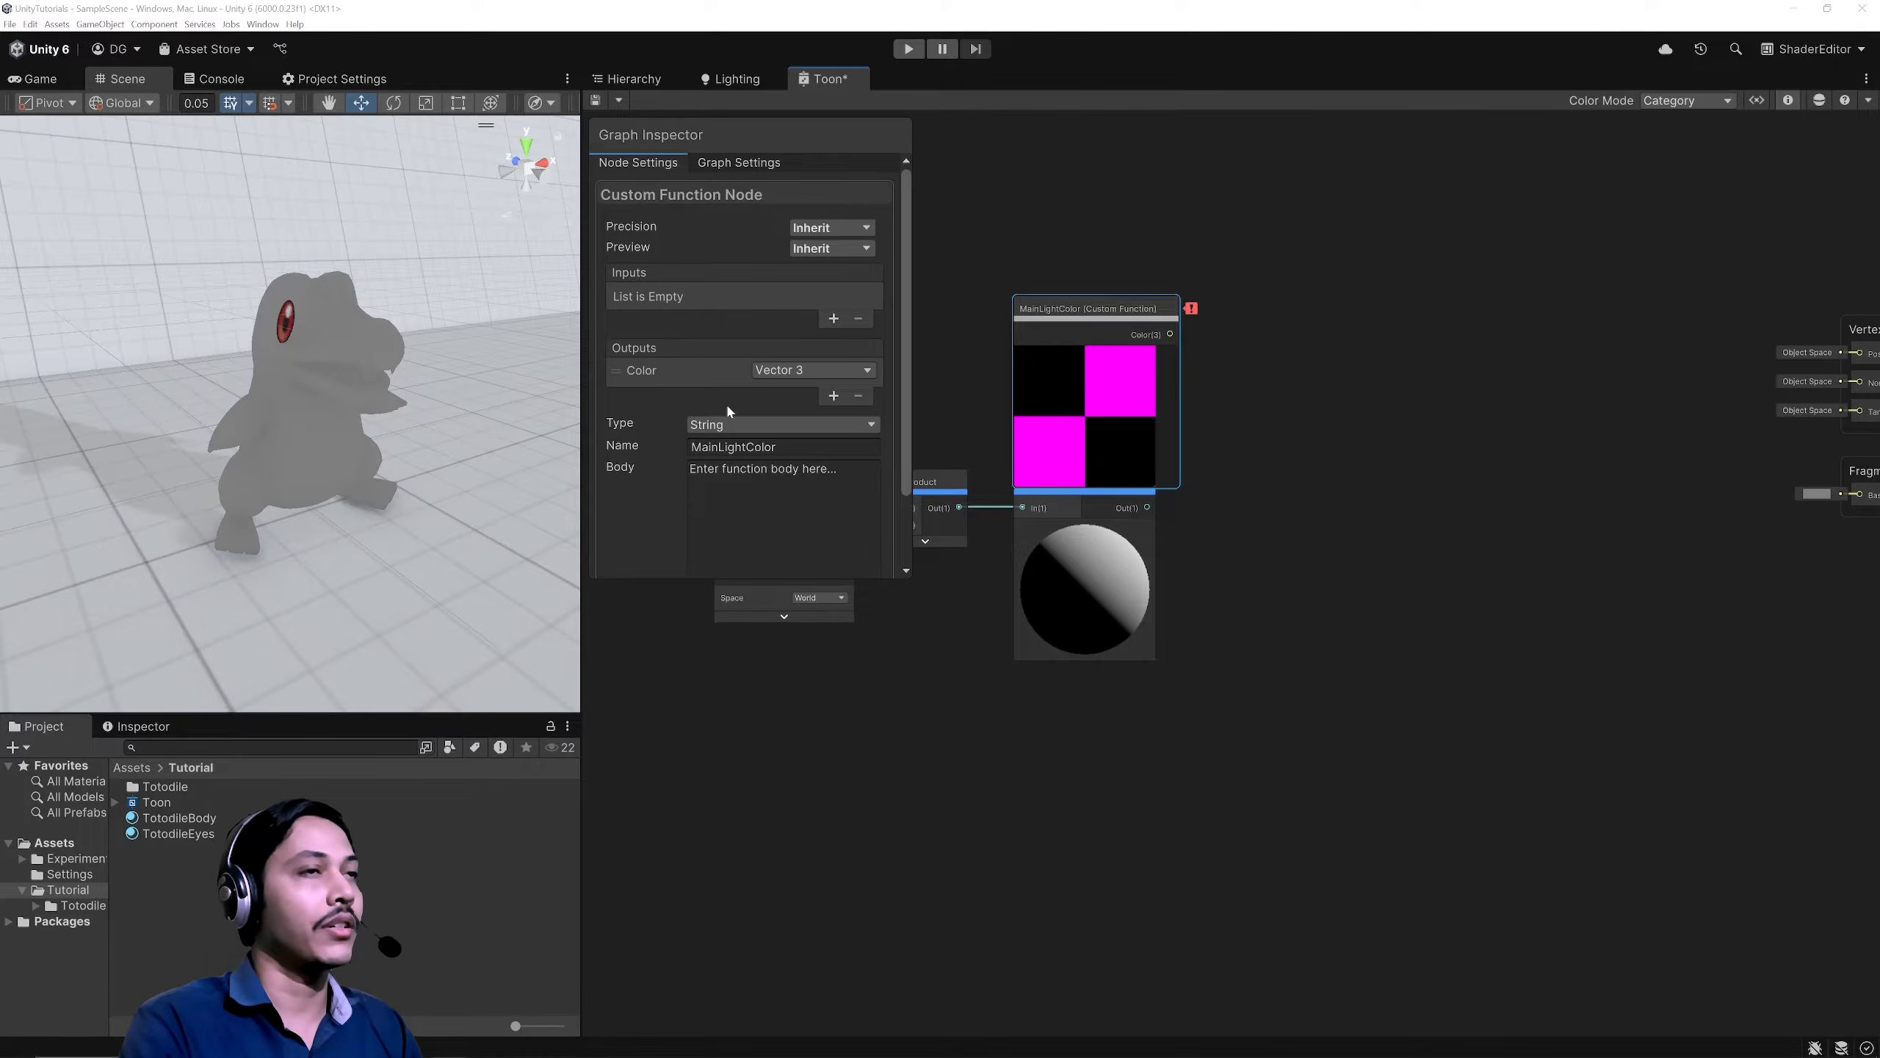
# Step: Open Notepad and write the function body in two lines: "Light light = GetMainLight();" and "Color = light.color;"
pyautogui.press('super+r')
pyautogui.press('Return')
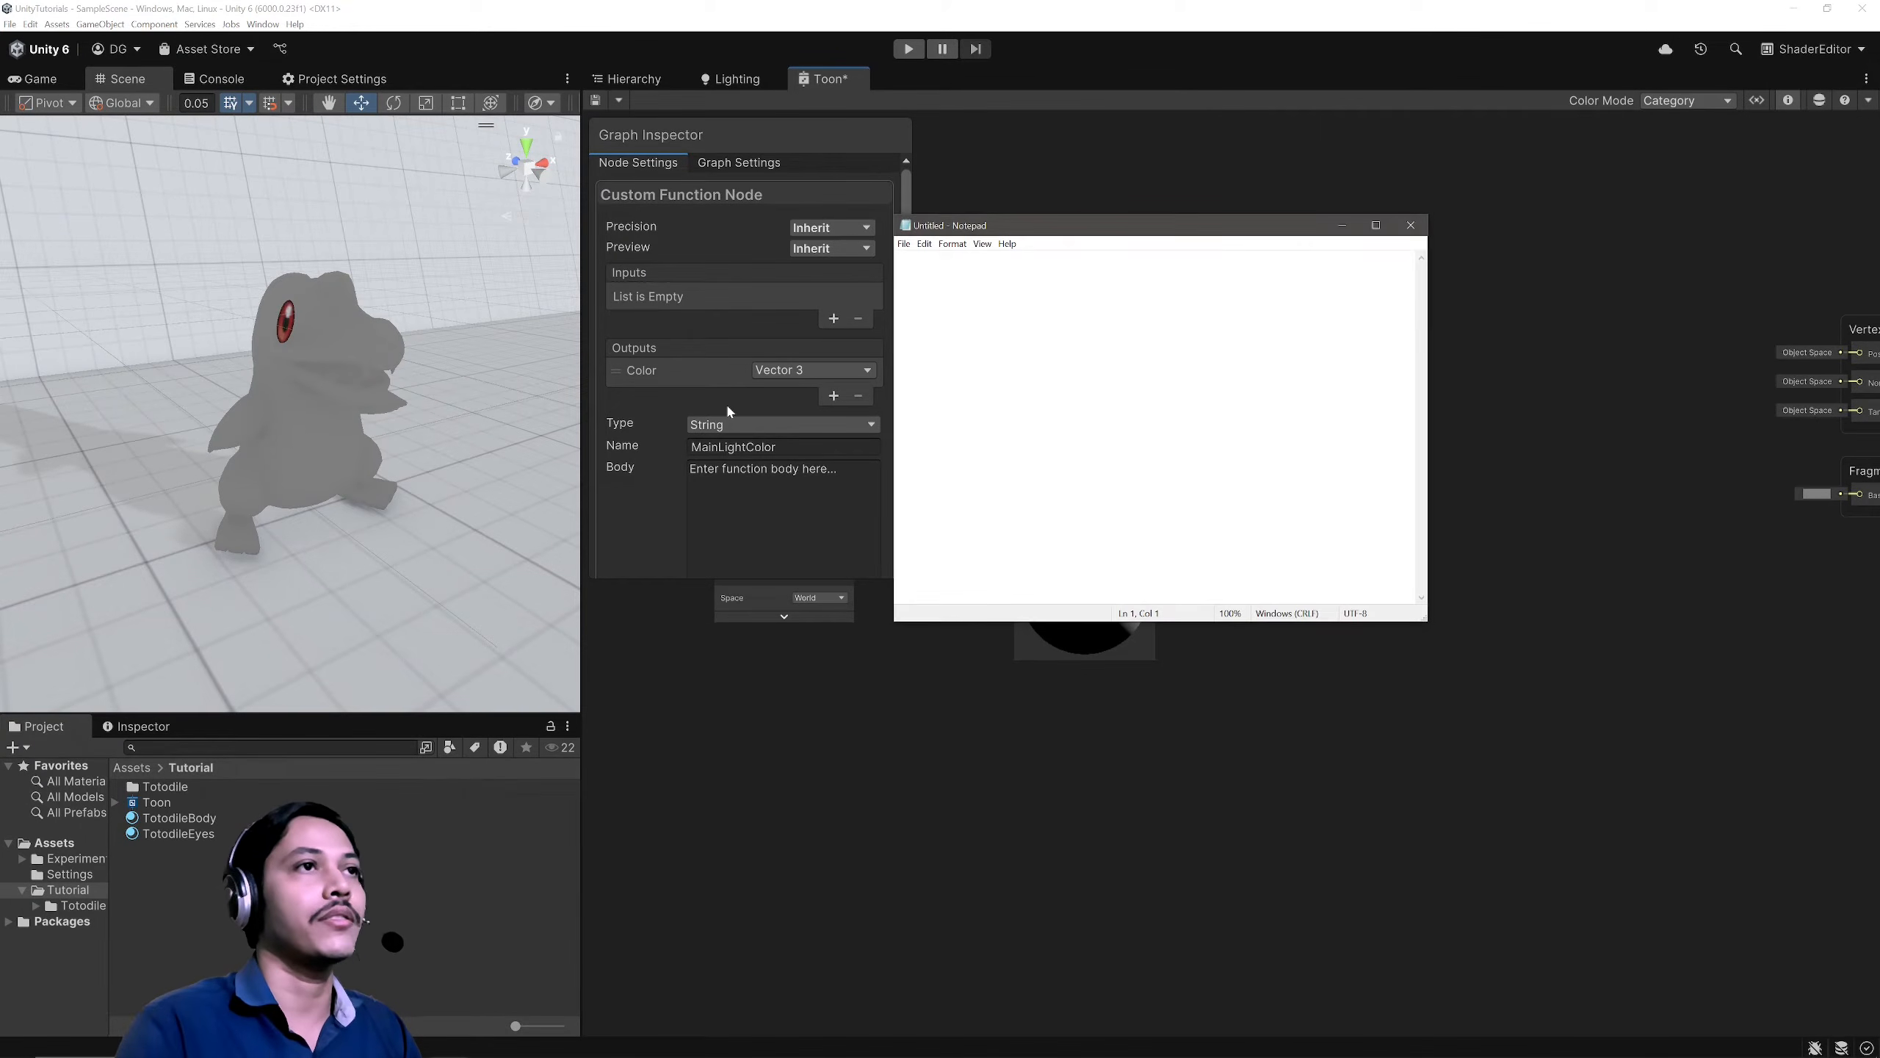
pyautogui.moveTo(1135, 231); pyautogui.dragTo(1186, 209)
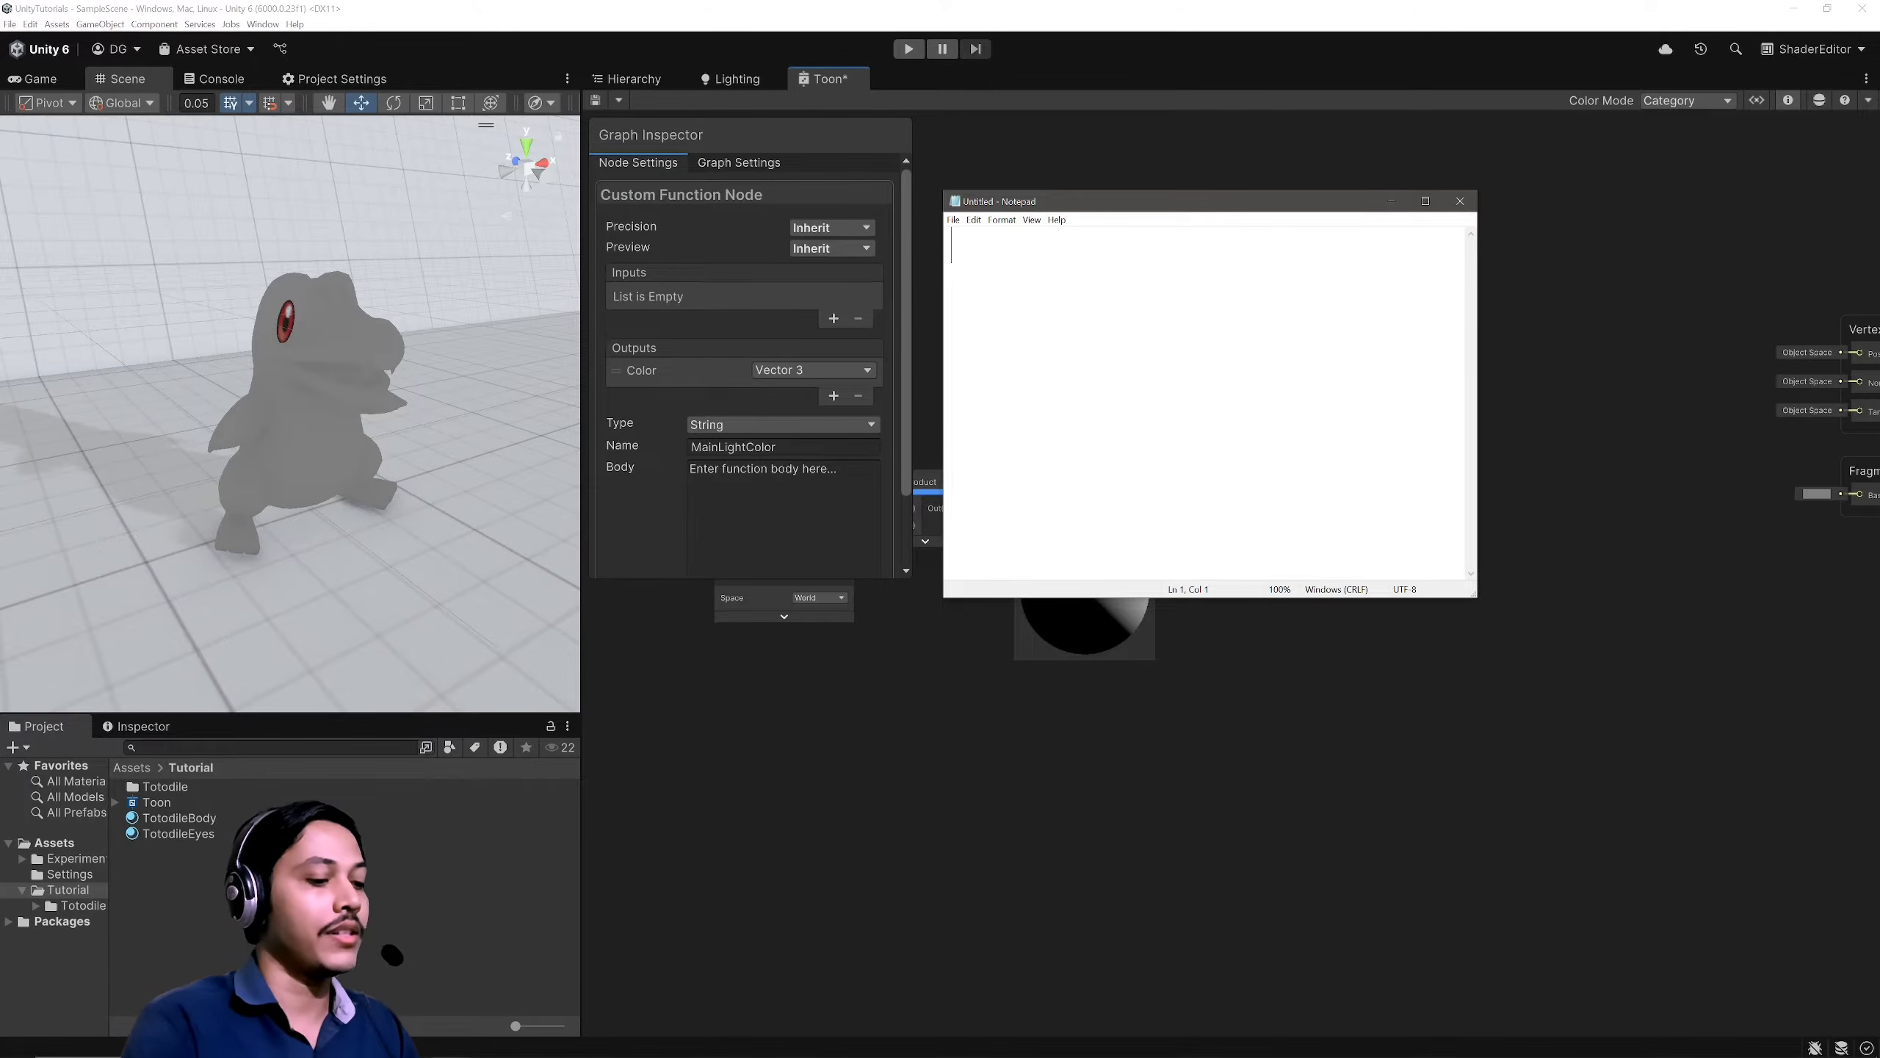
pyautogui.write('Light')
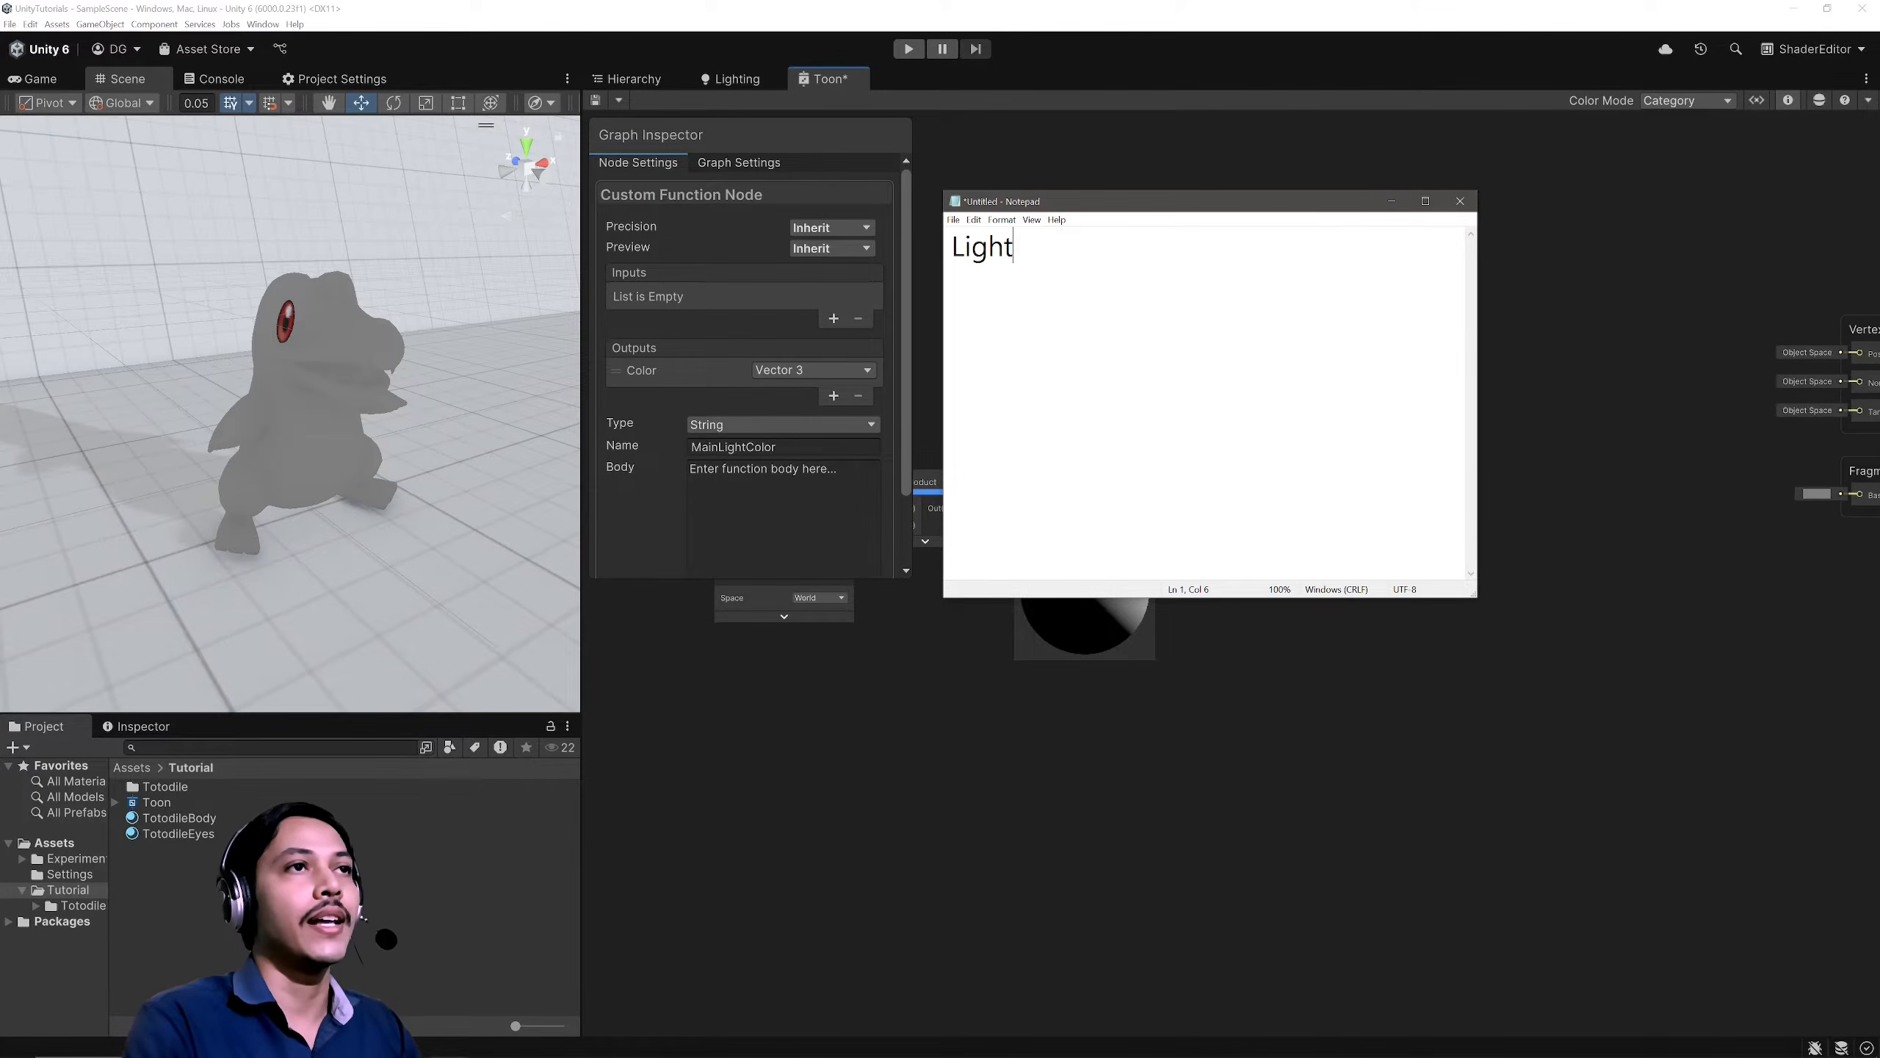
pyautogui.write(' light')
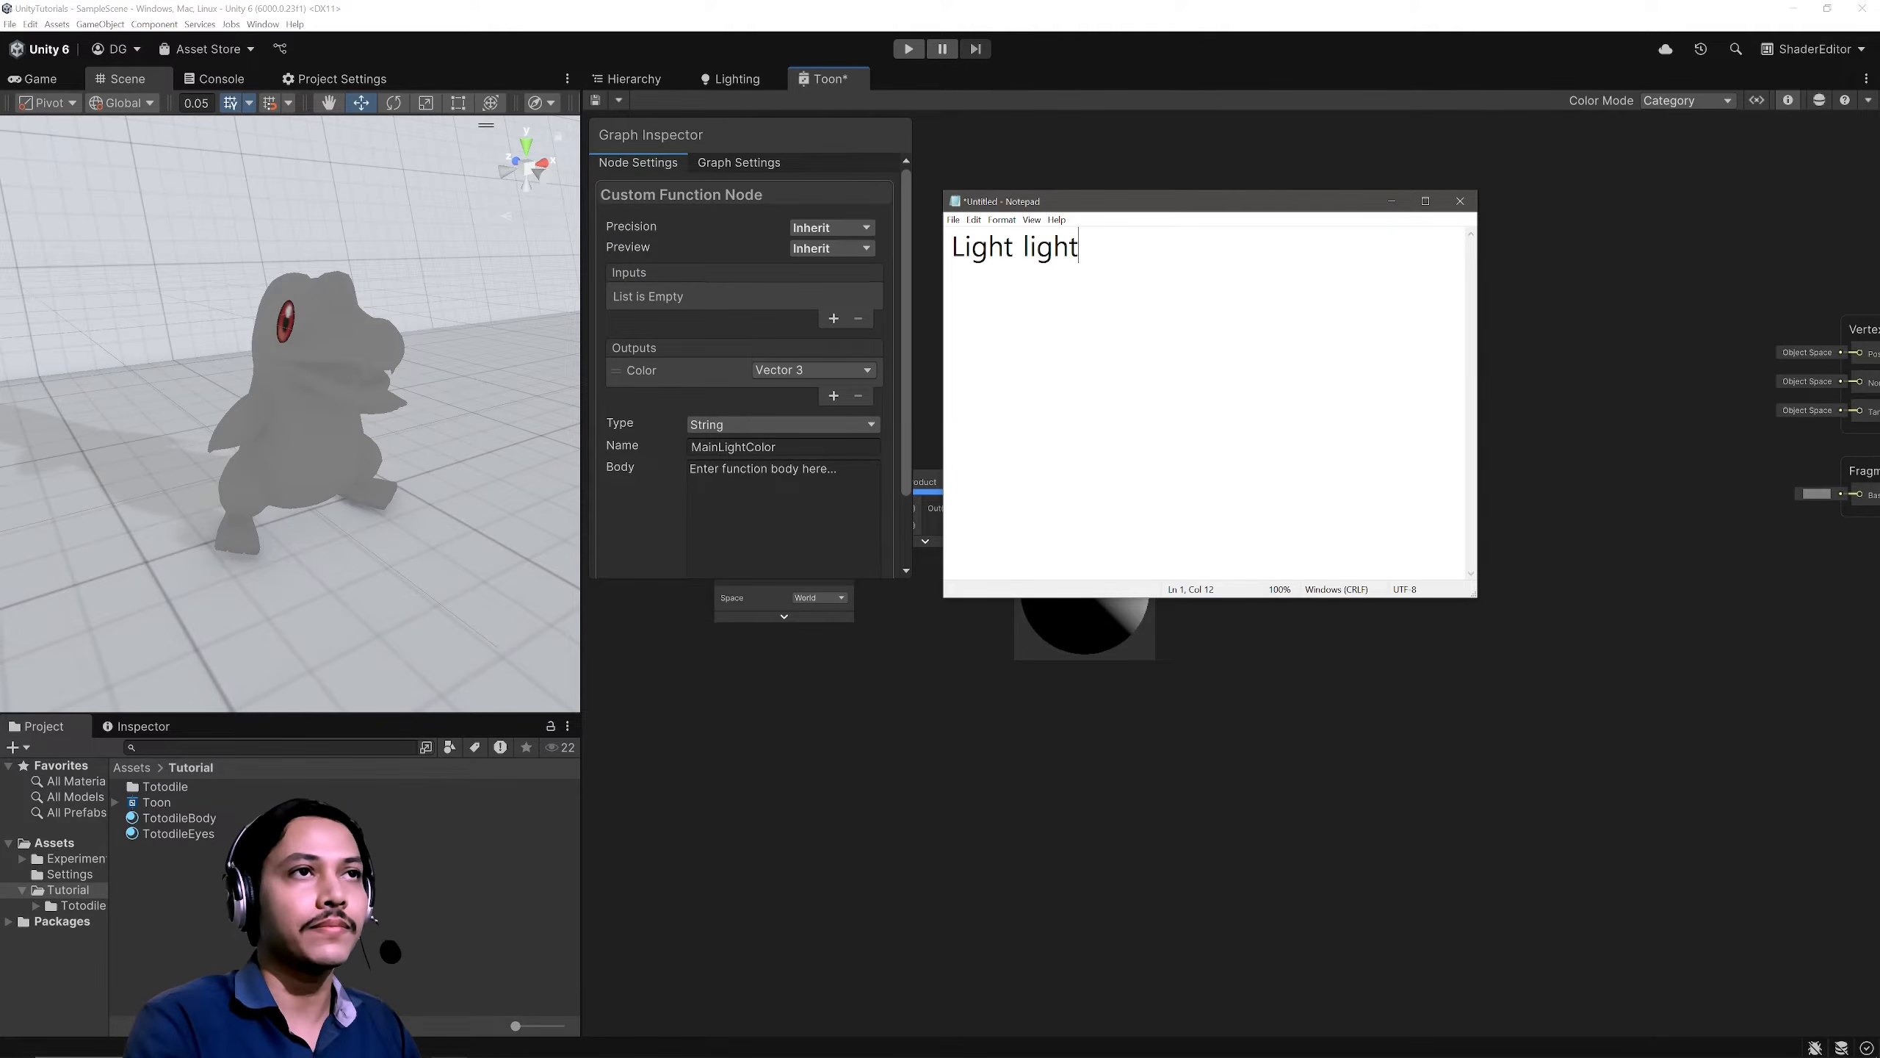
pyautogui.write(' = Get')
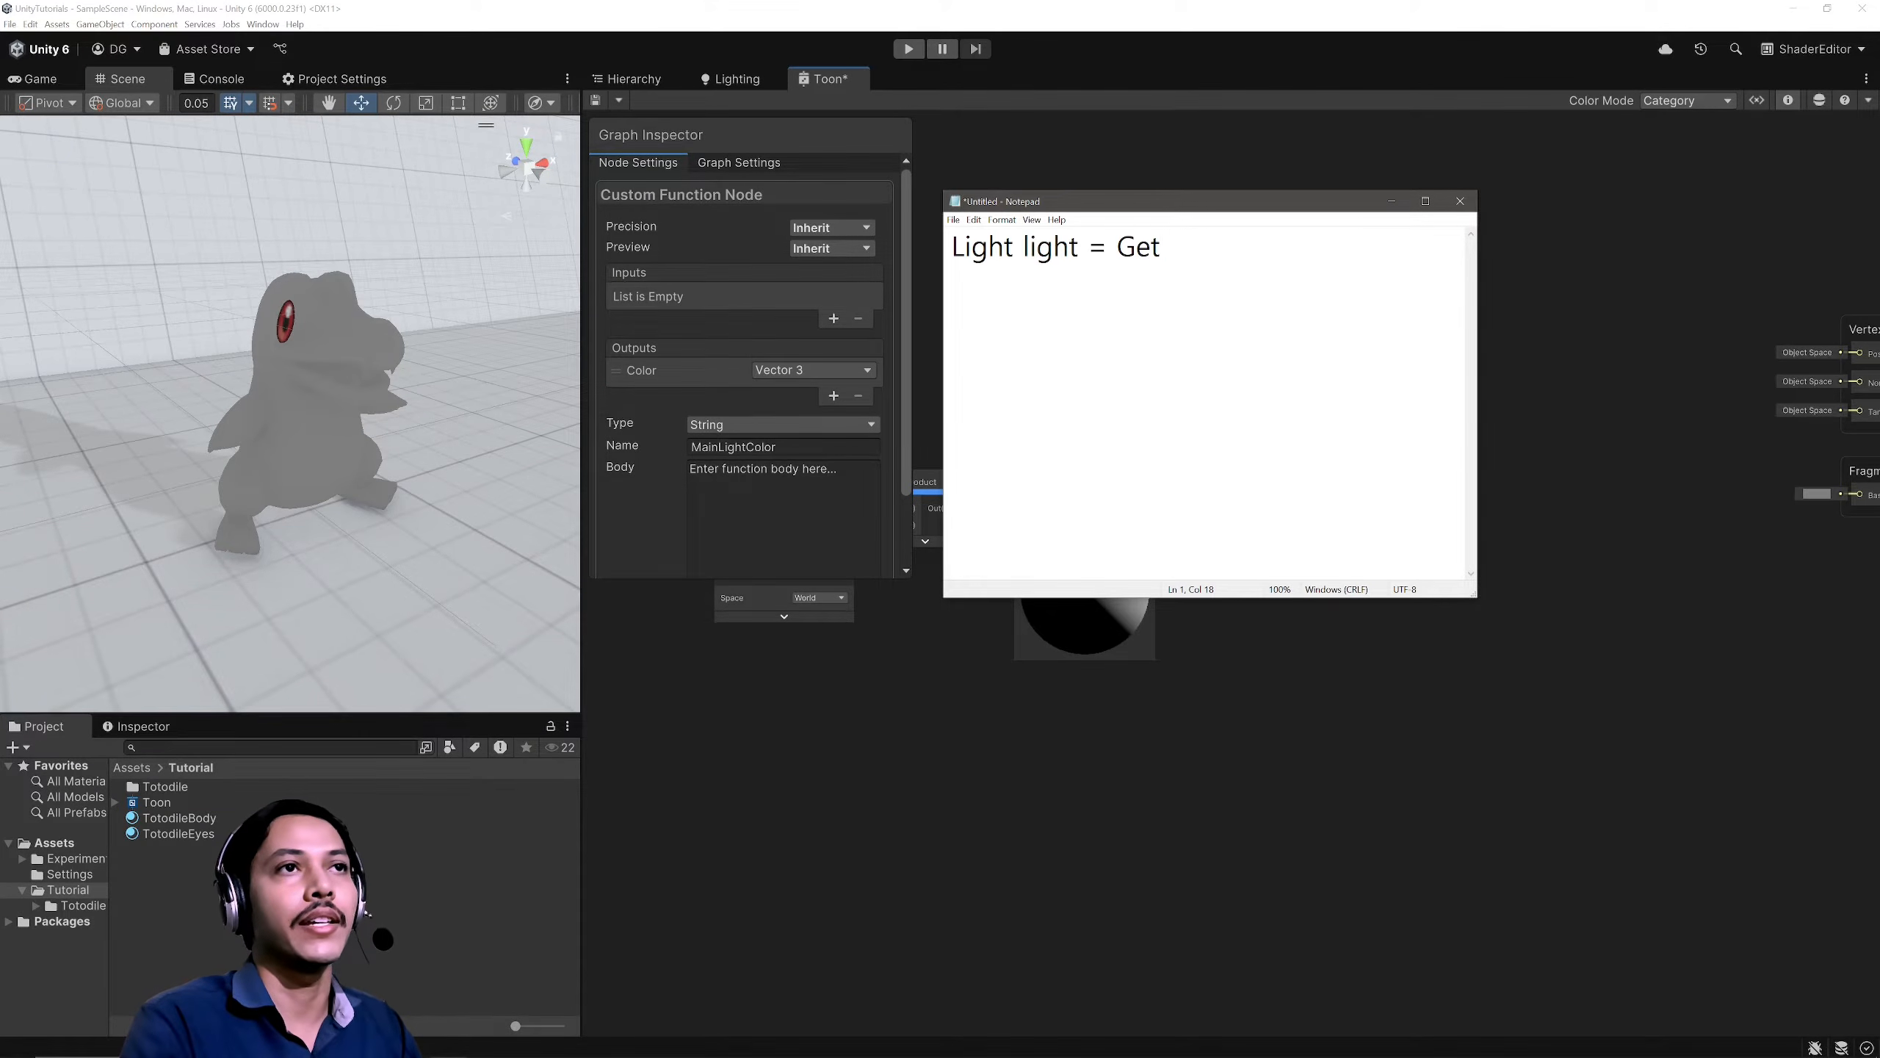
pyautogui.write('MainLight();')
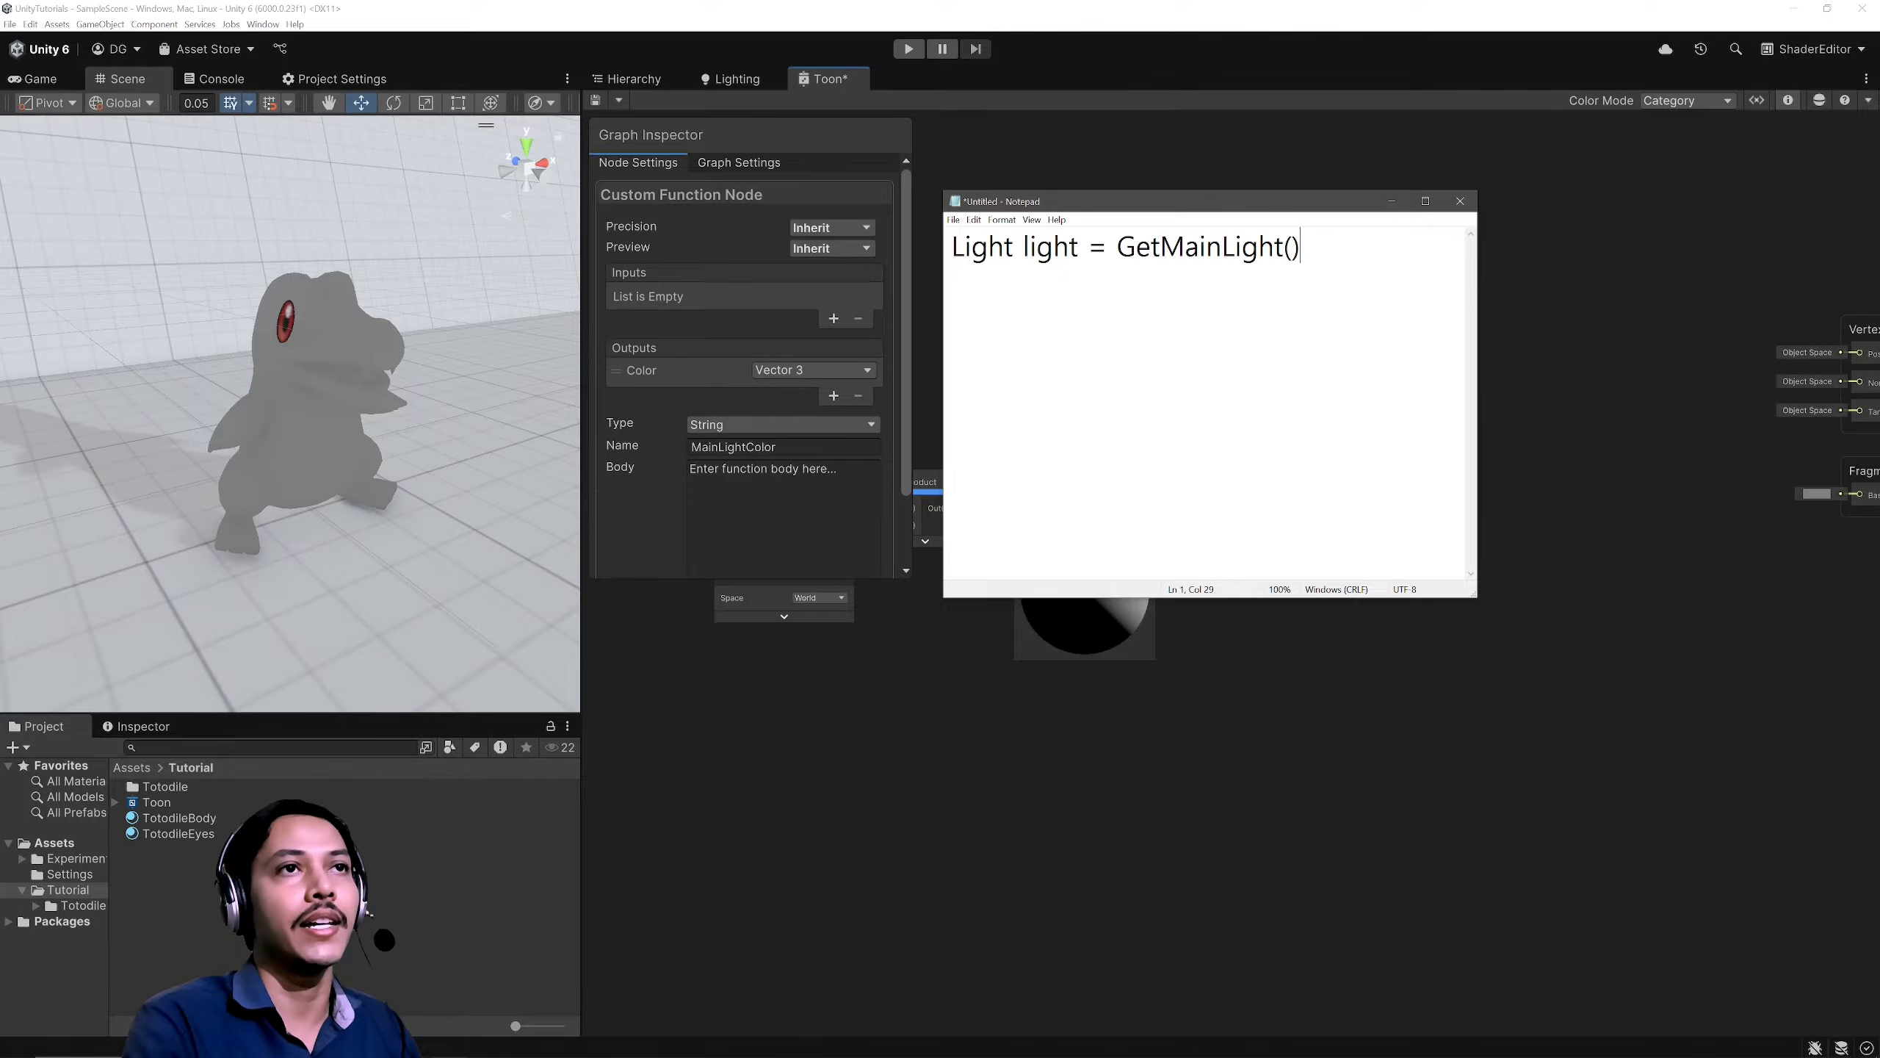
pyautogui.press('Return')
pyautogui.write('C')
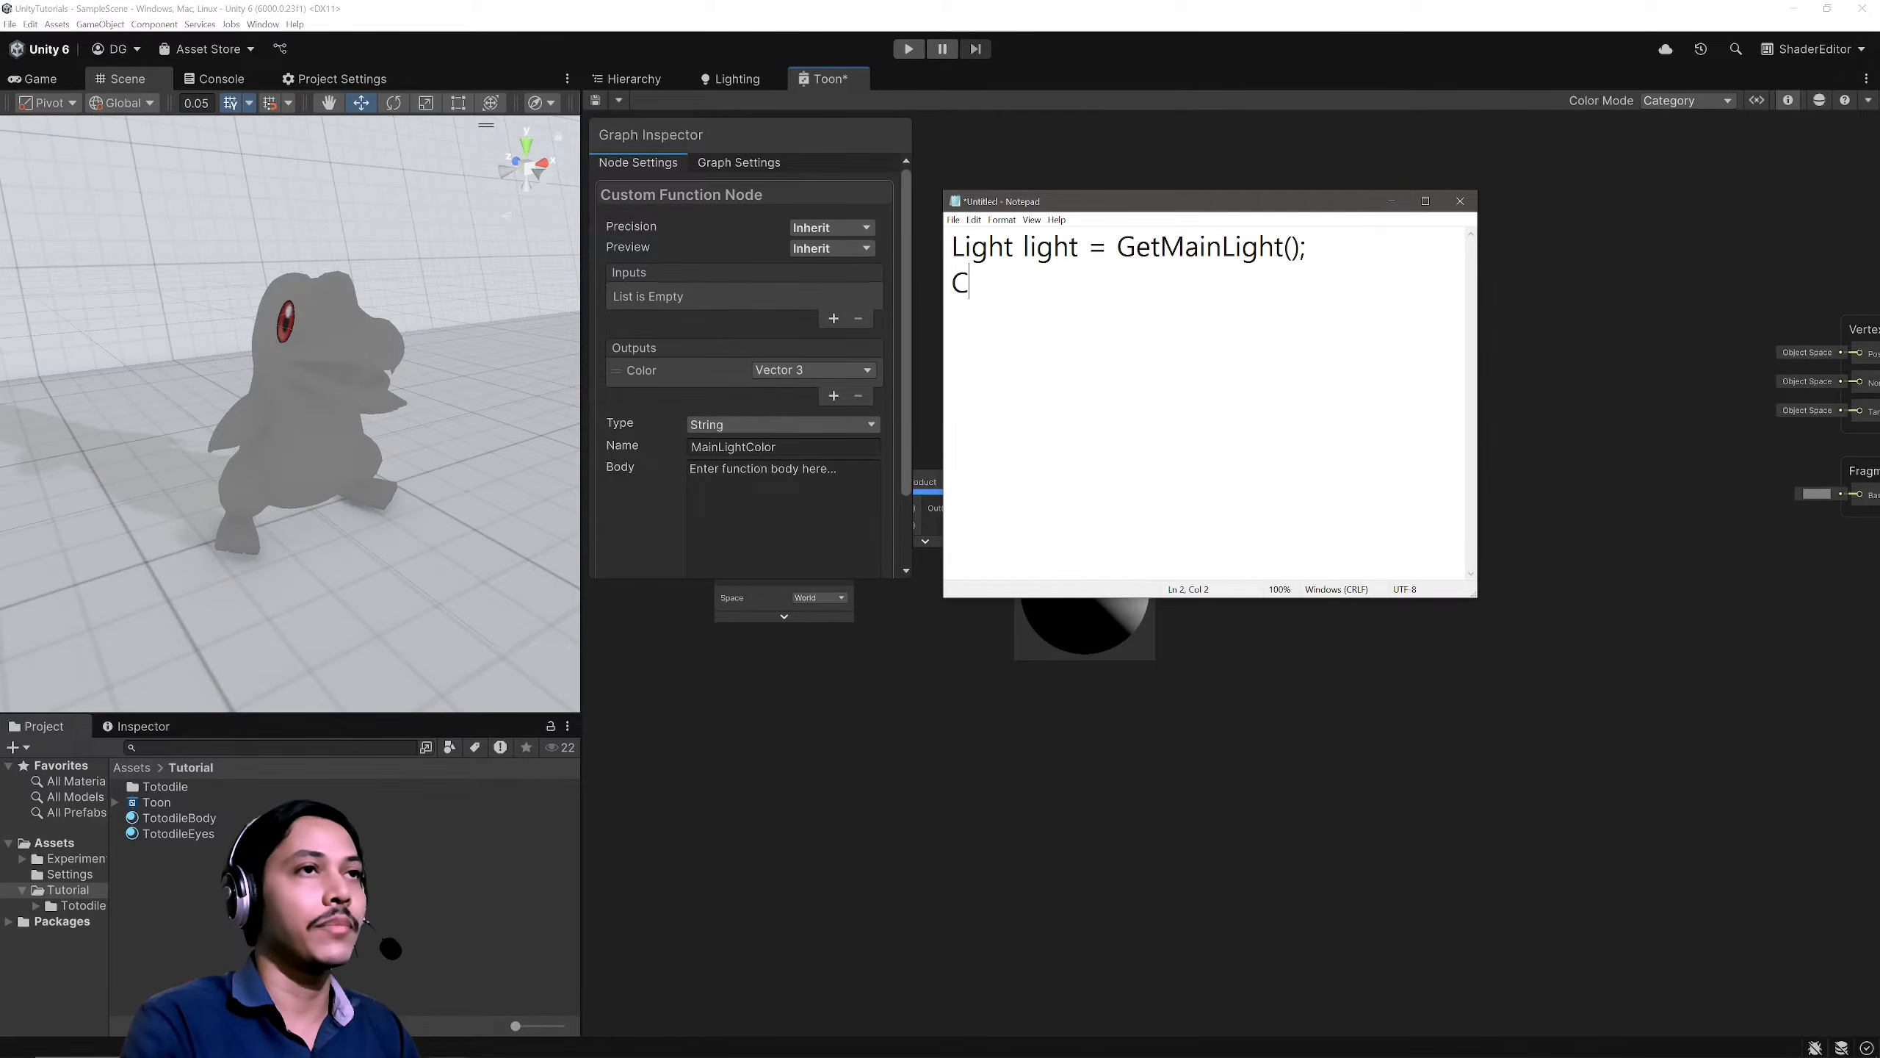
pyautogui.write('olor = l')
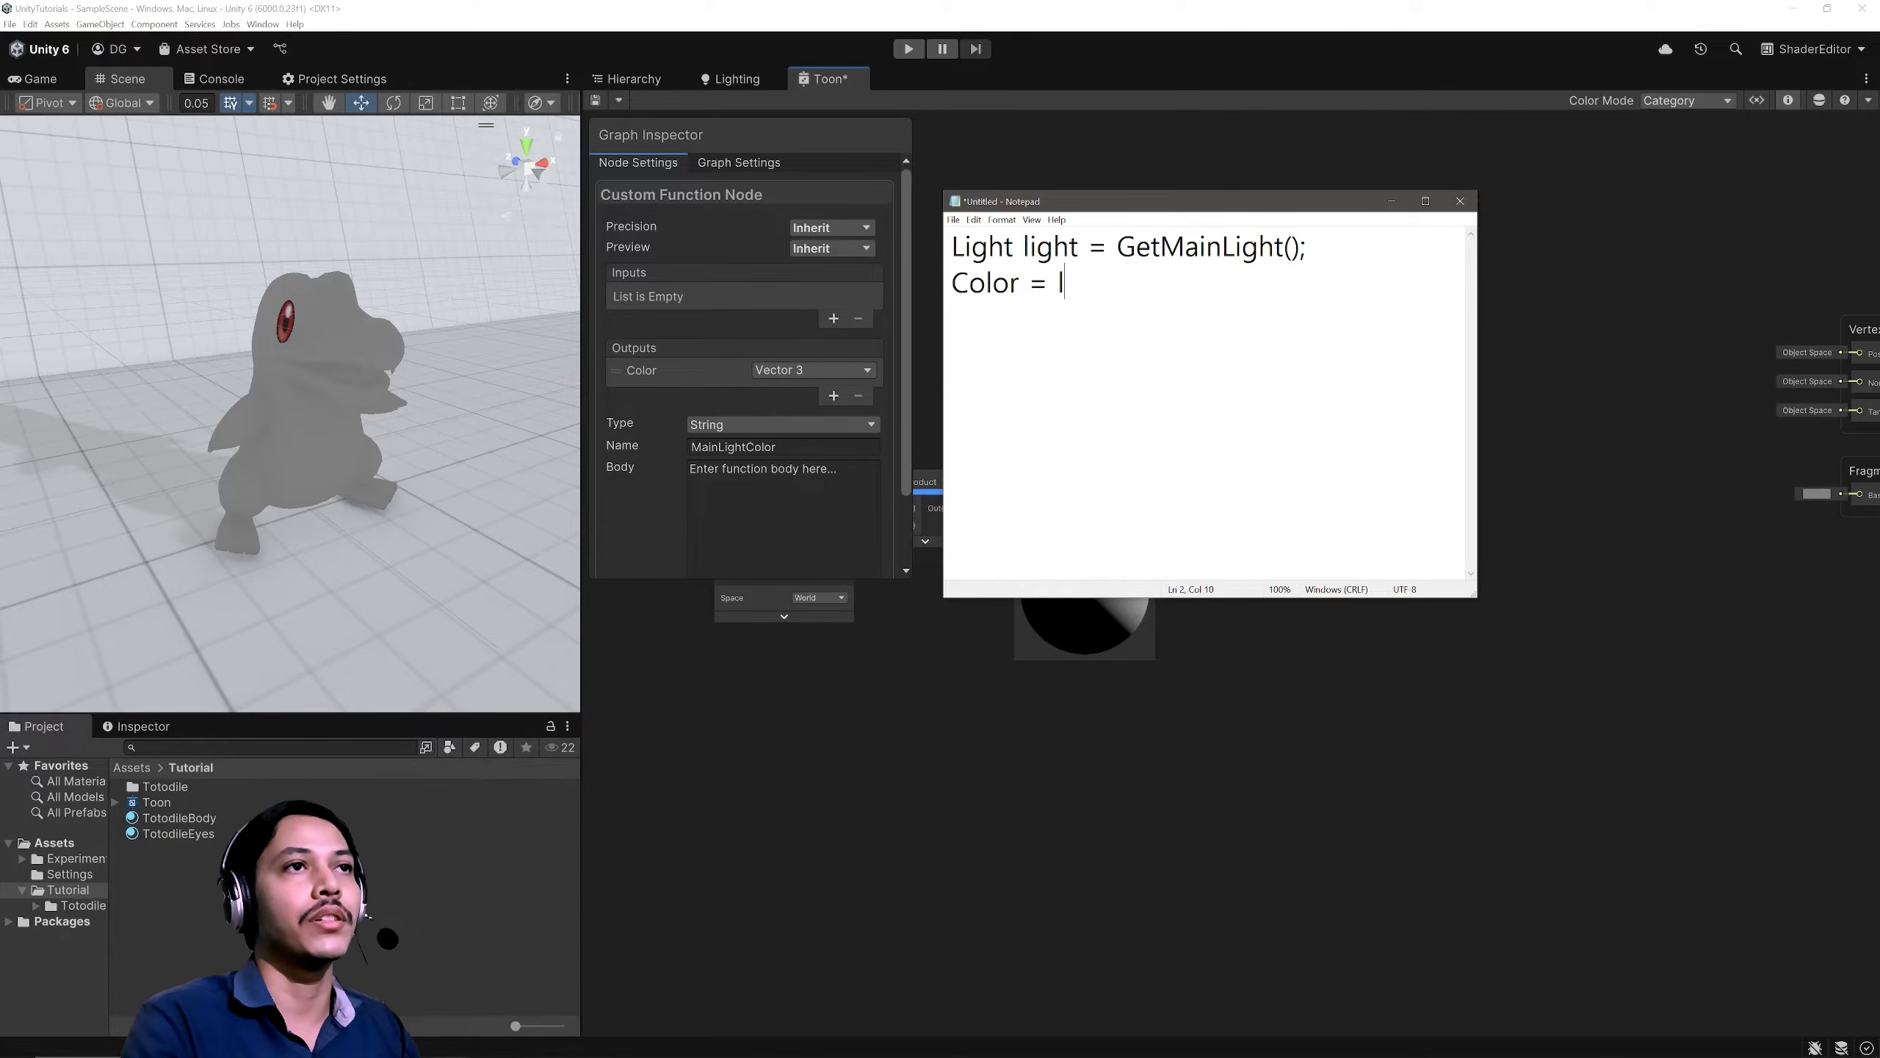
pyautogui.write('ight.color;')
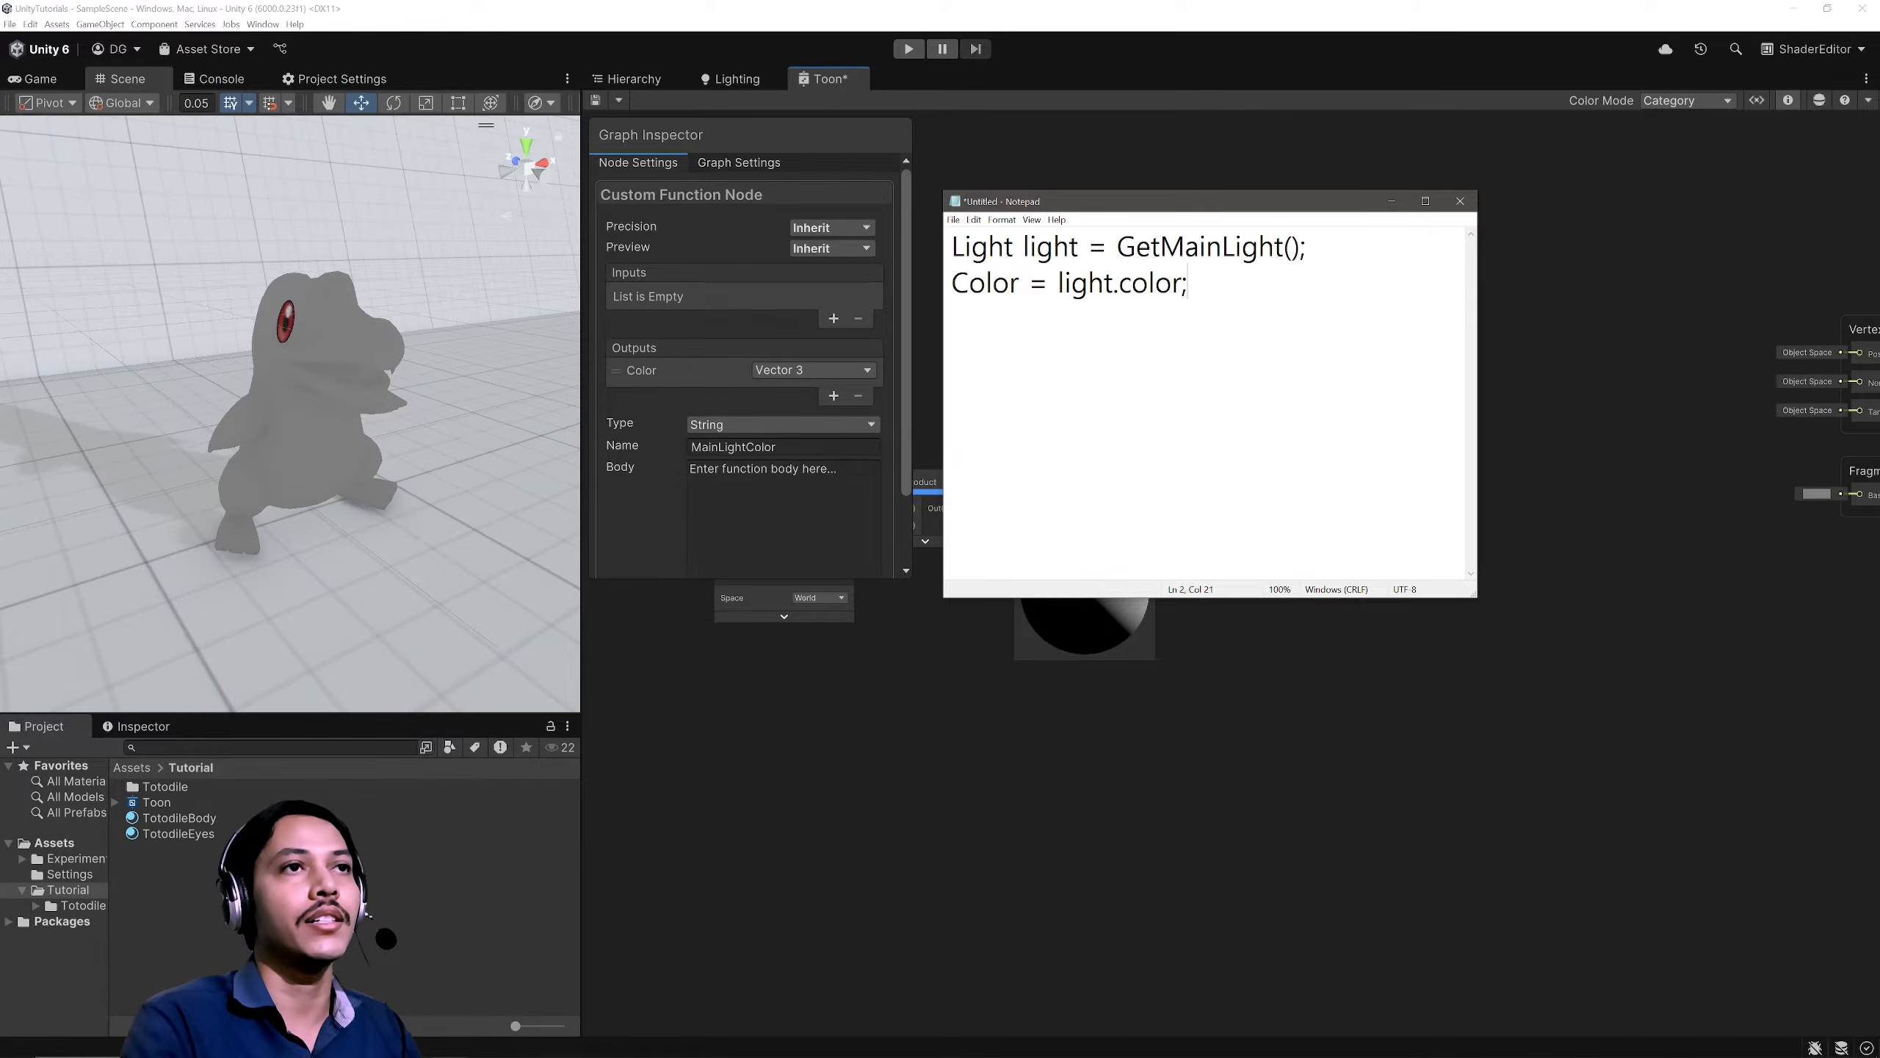
pyautogui.press('Home')
pyautogui.hotkey('ctrl', 'shift', 'Right')
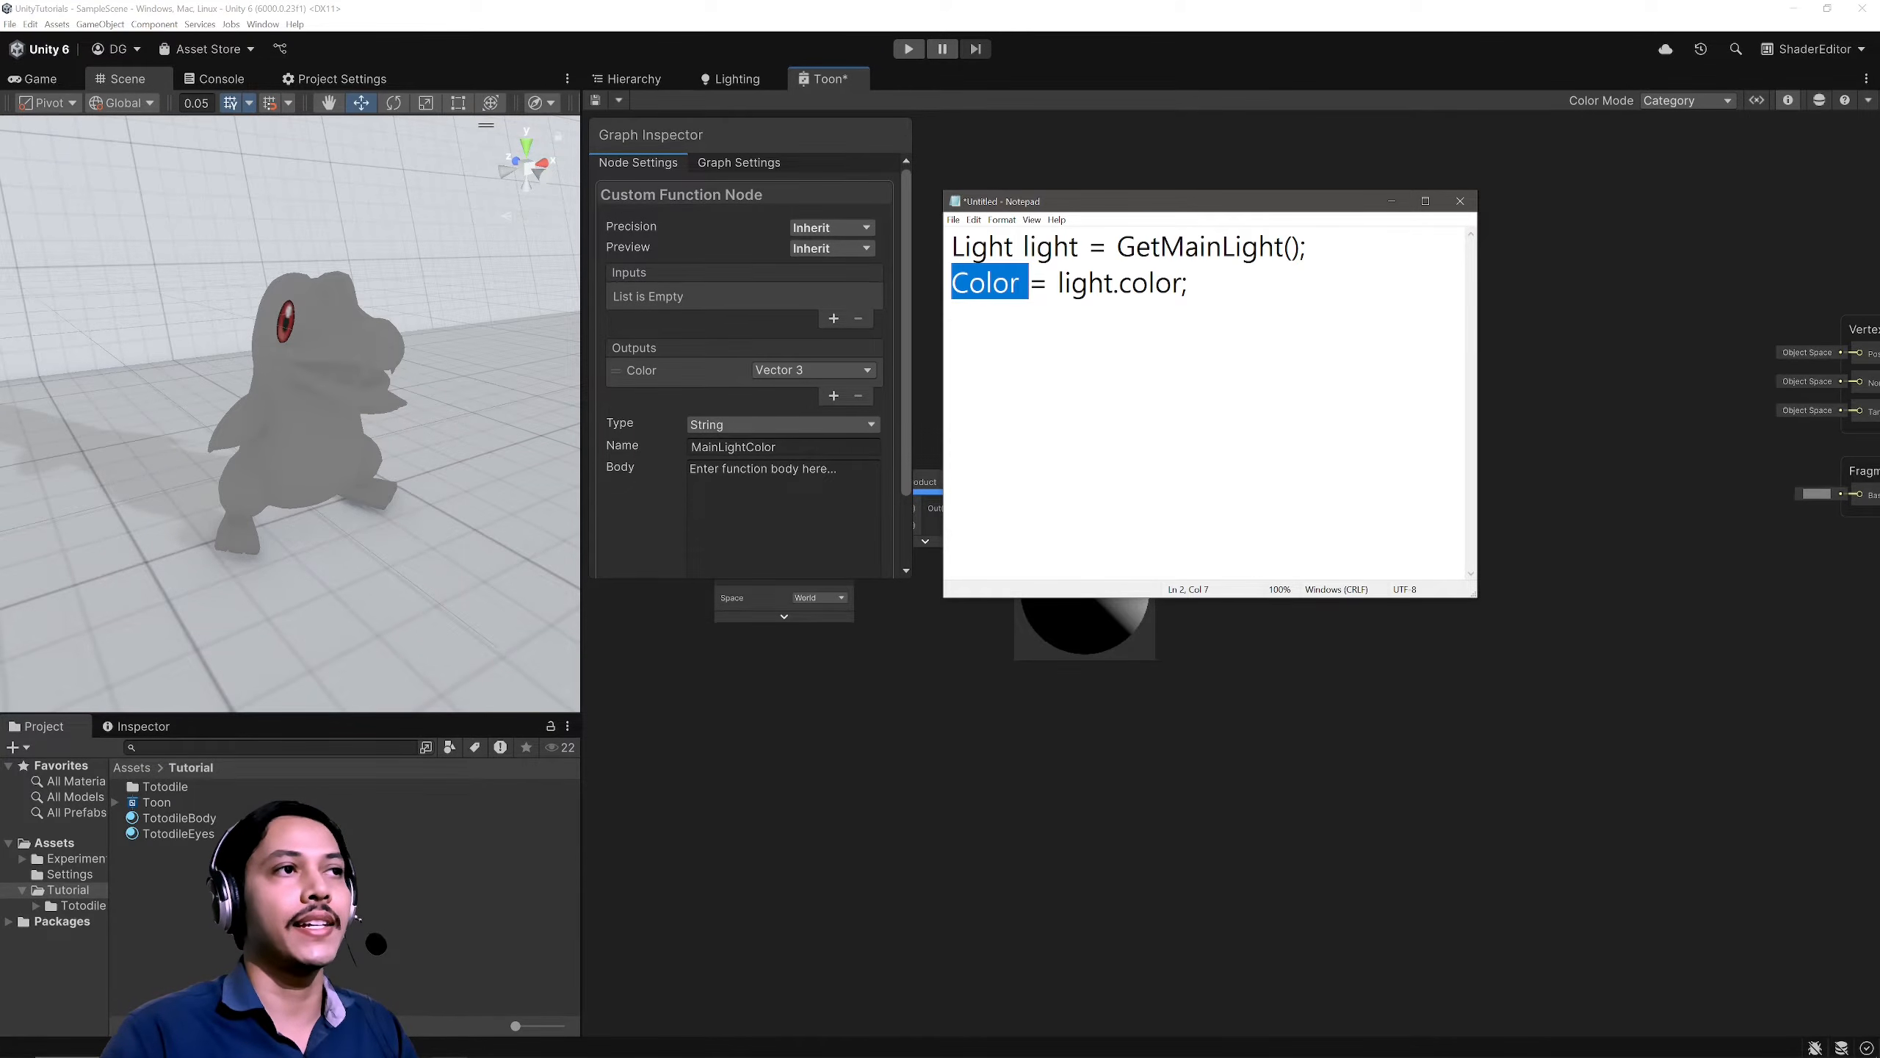
pyautogui.press('End')
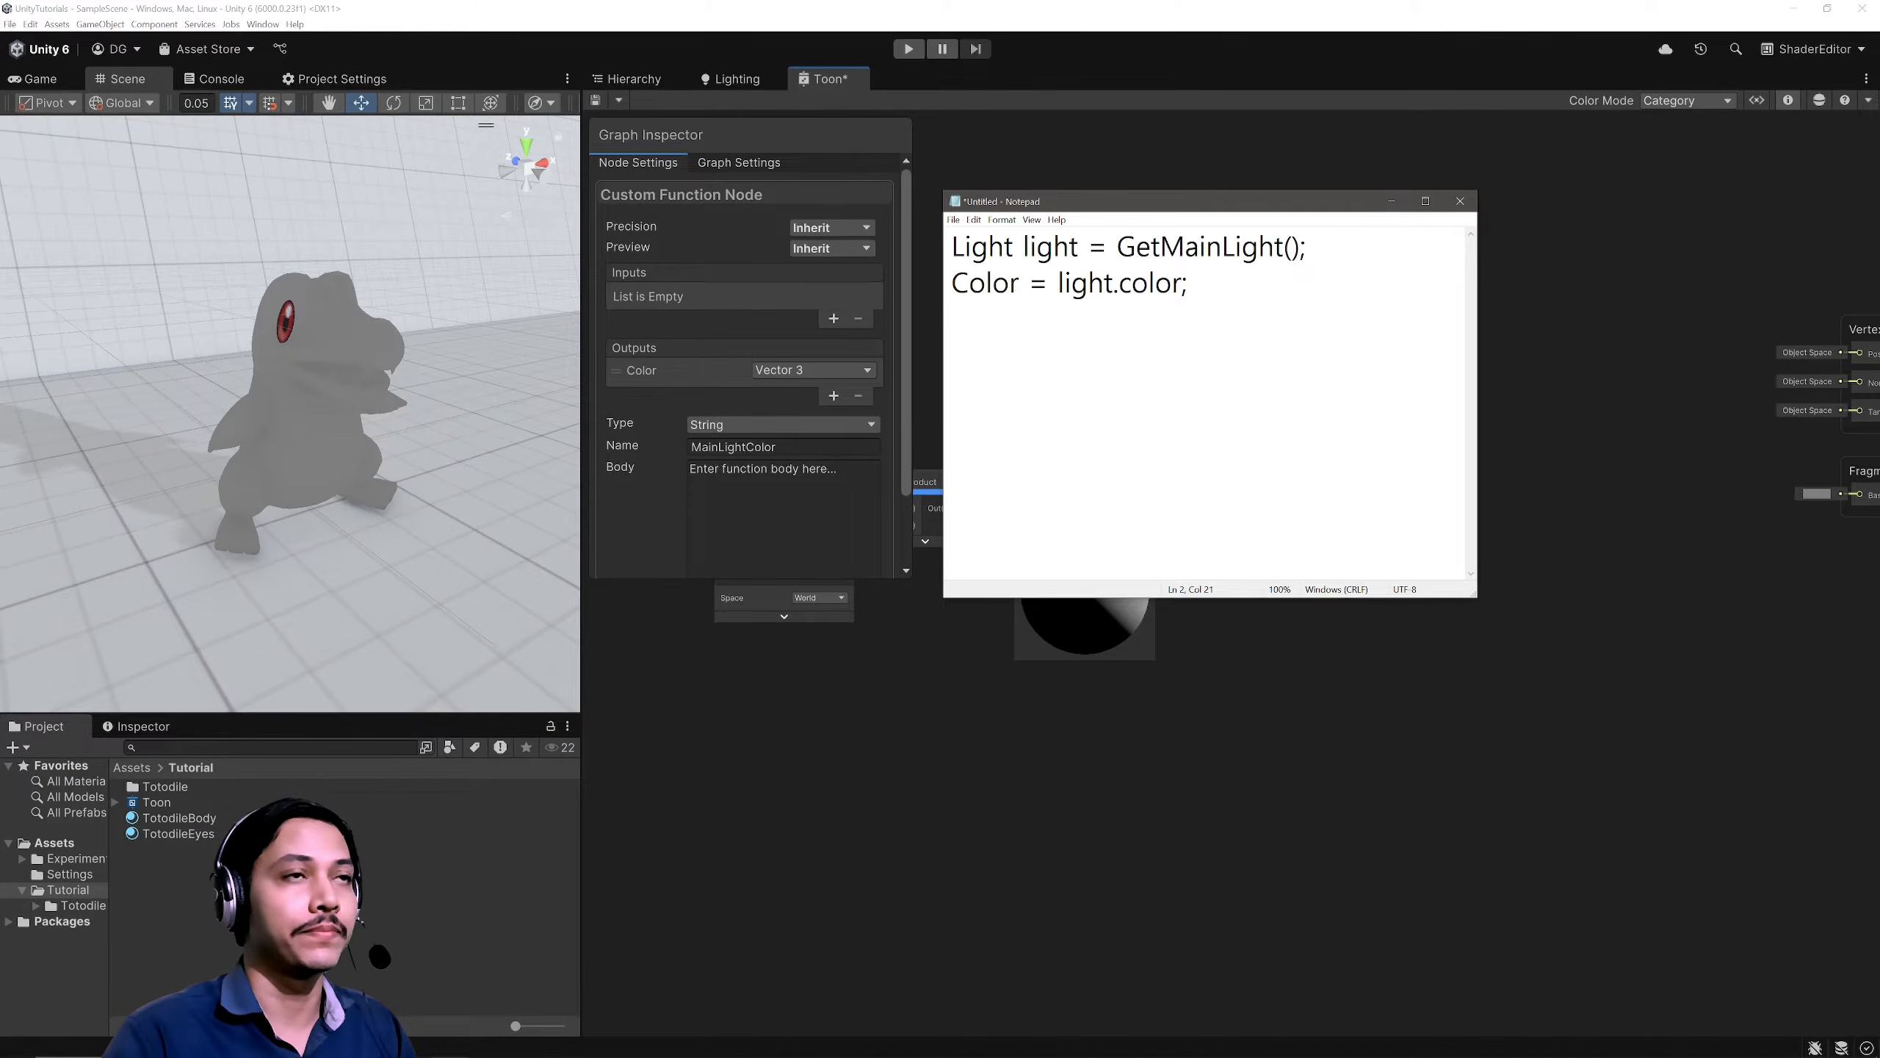
pyautogui.doubleClick(989, 247)
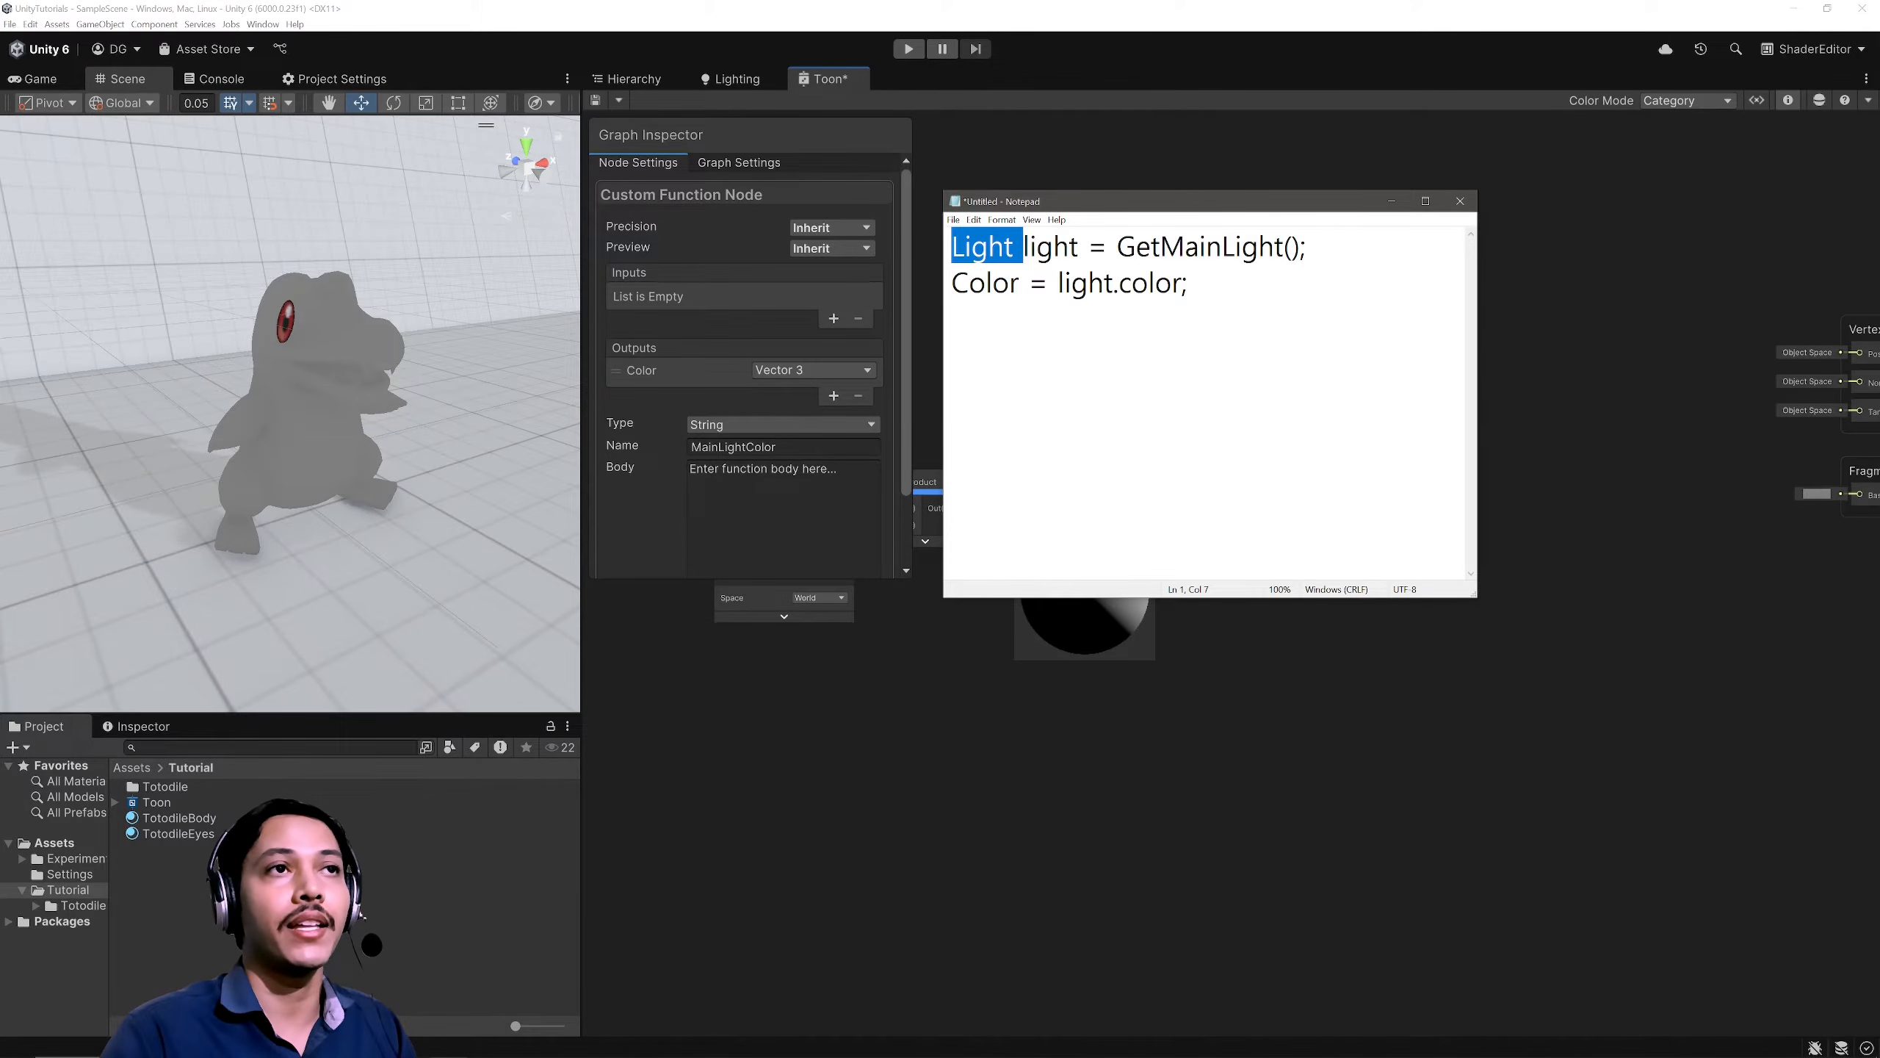
pyautogui.moveTo(1118, 247); pyautogui.dragTo(1309, 247)
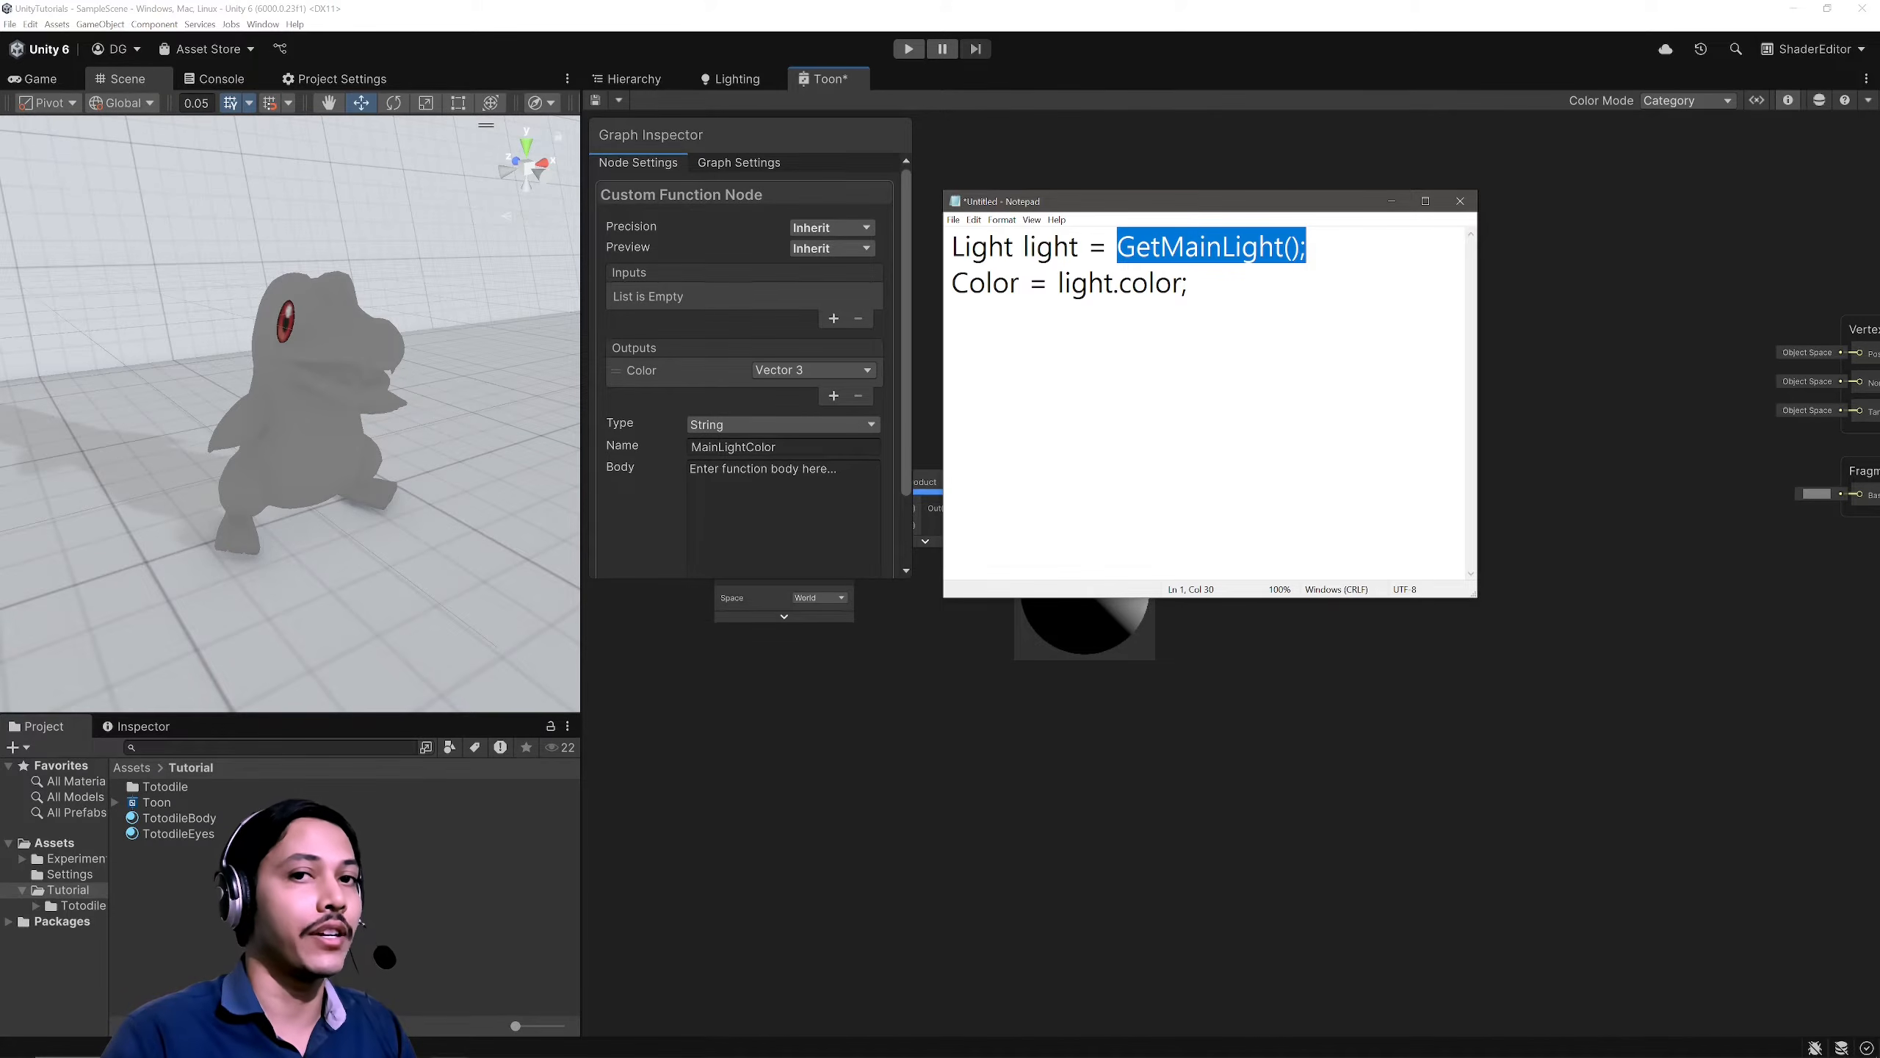
pyautogui.click(1189, 283)
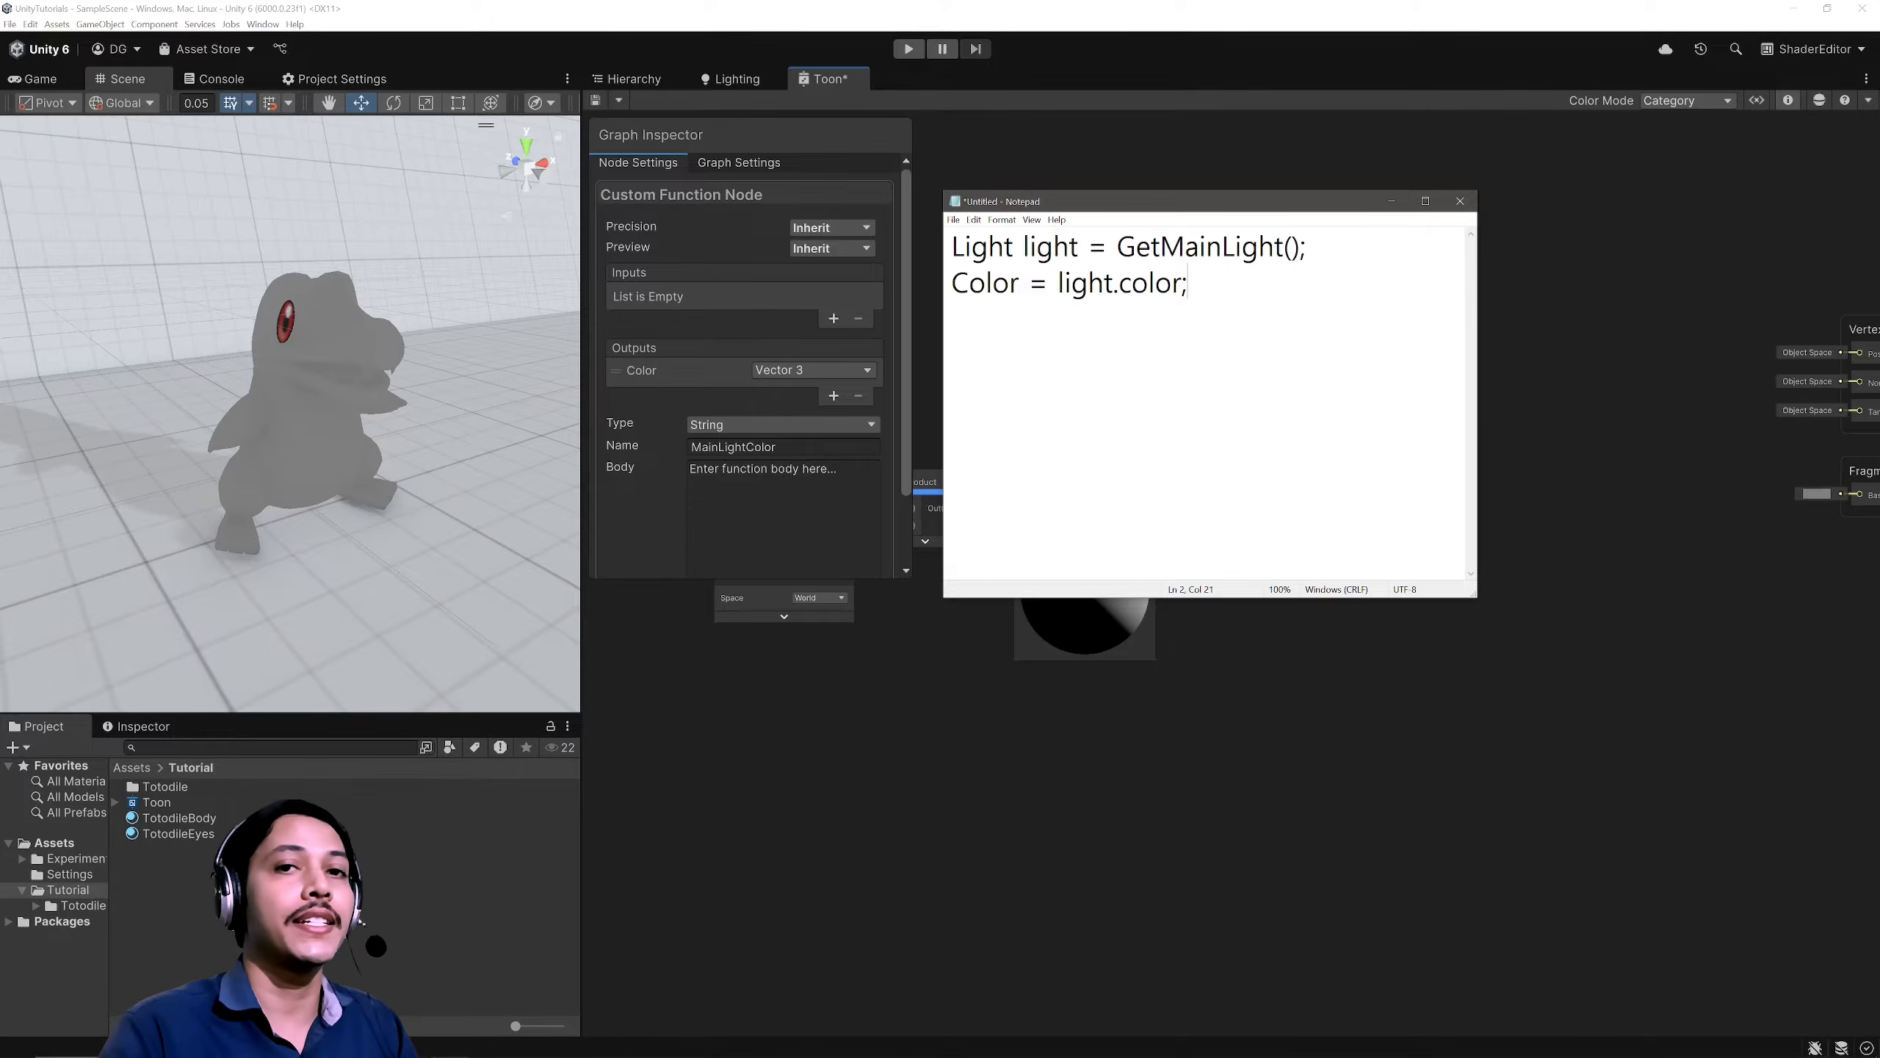
# Step: Insert the line "#if defined(UNIVERSAL_LIGHTING_INCLUDED)" above the existing code and widen the Notepad window to fit it
pyautogui.press('Up')
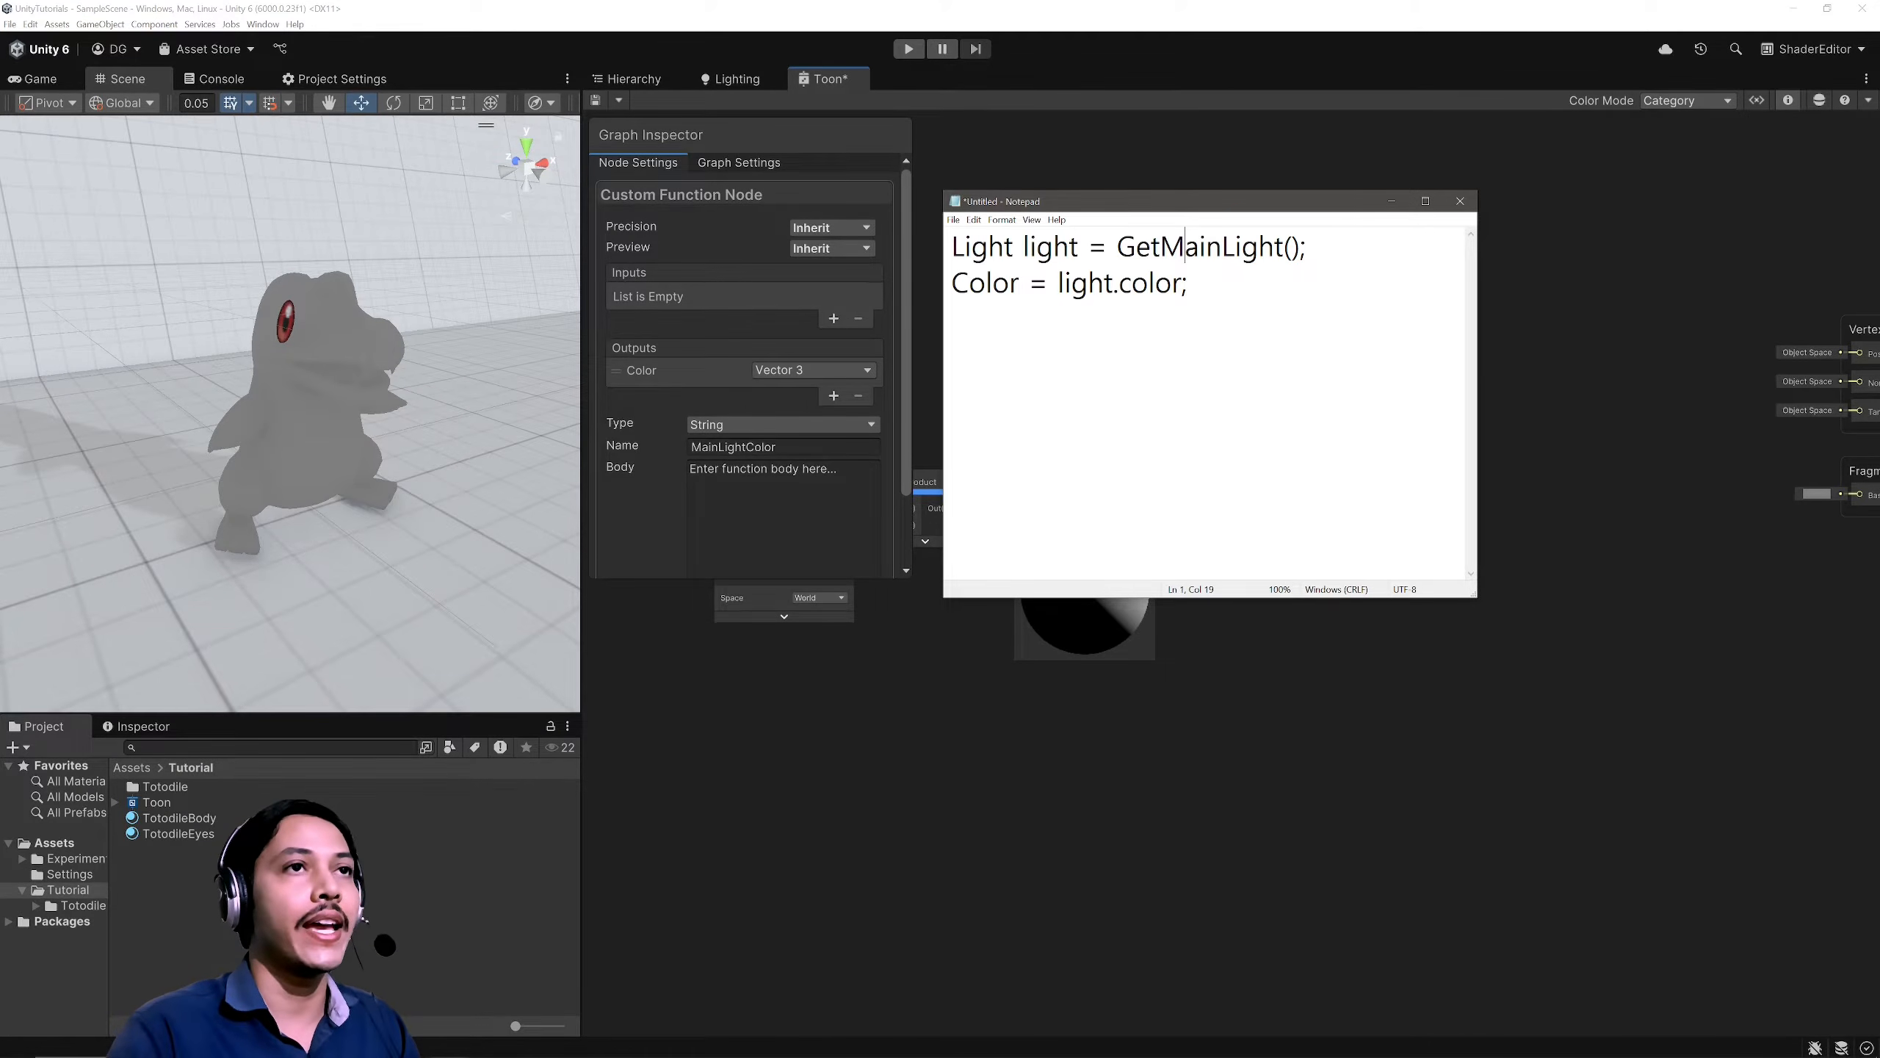
pyautogui.press('Home')
pyautogui.press('Return')
pyautogui.press('Up')
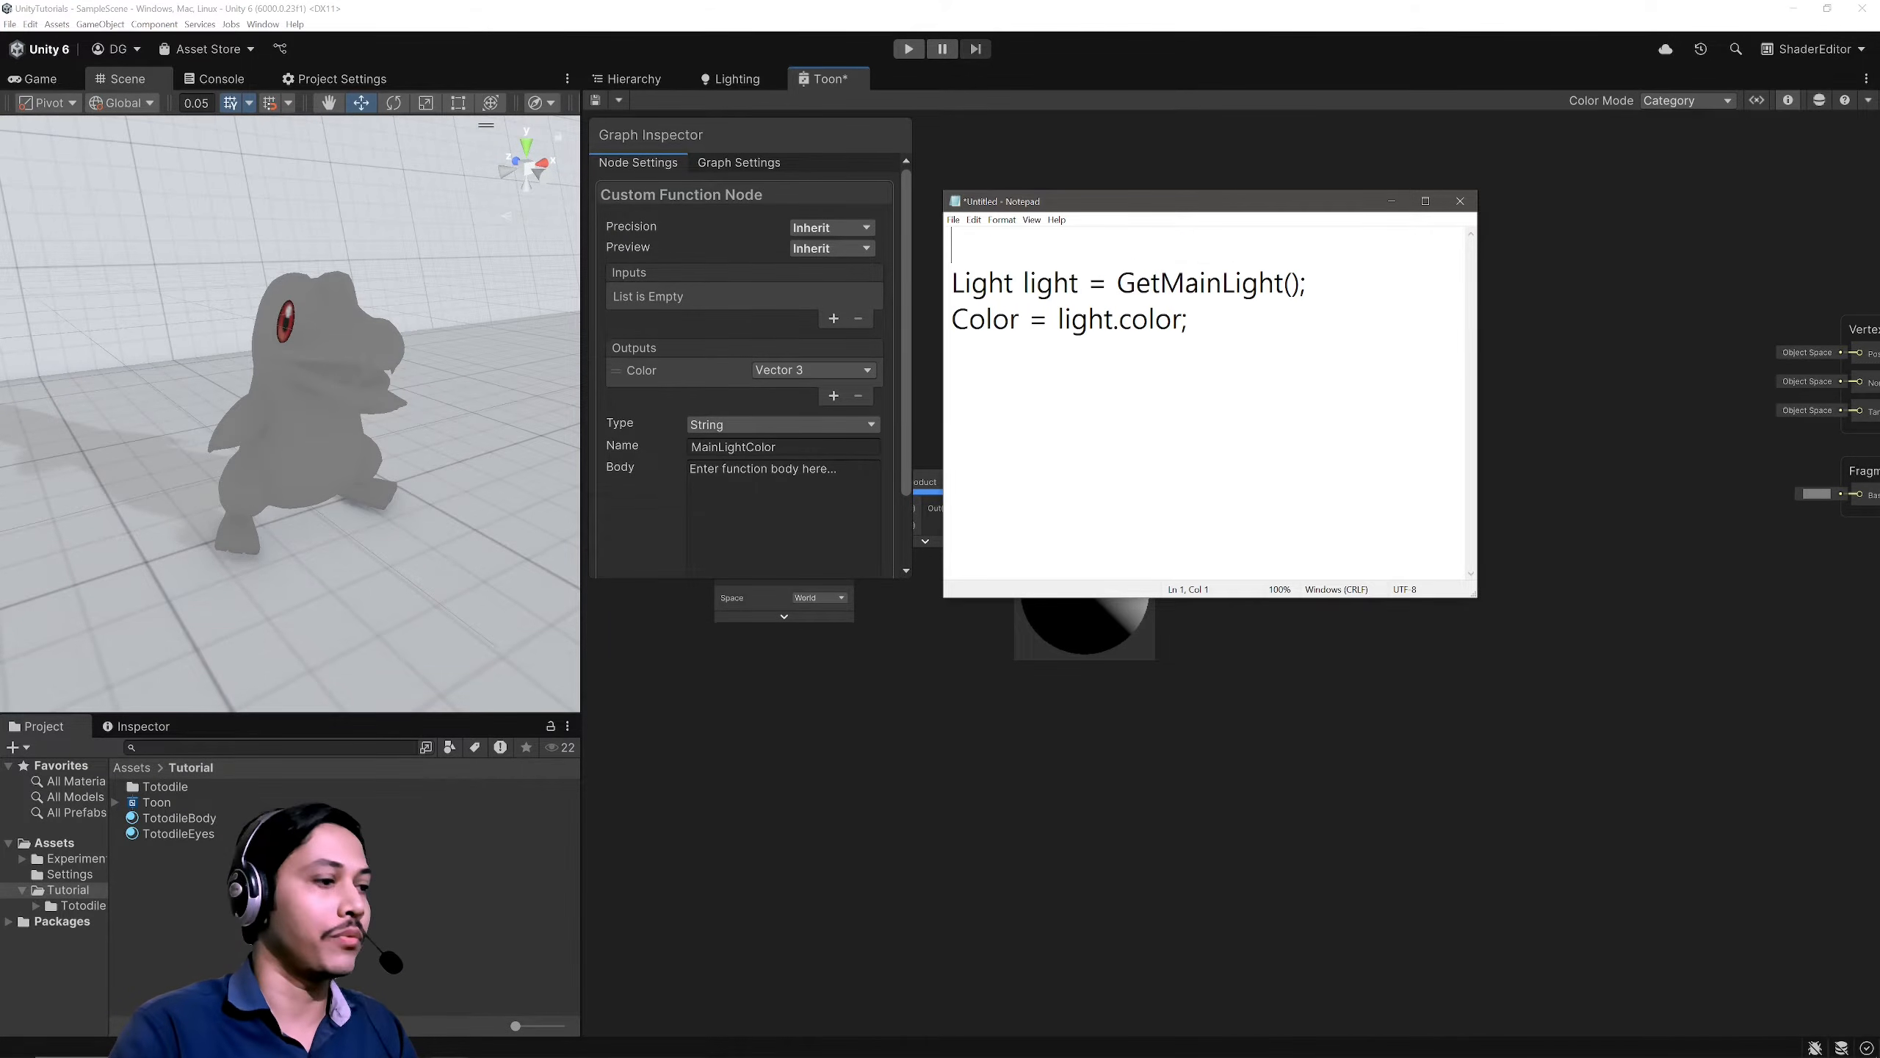
pyautogui.write('#if')
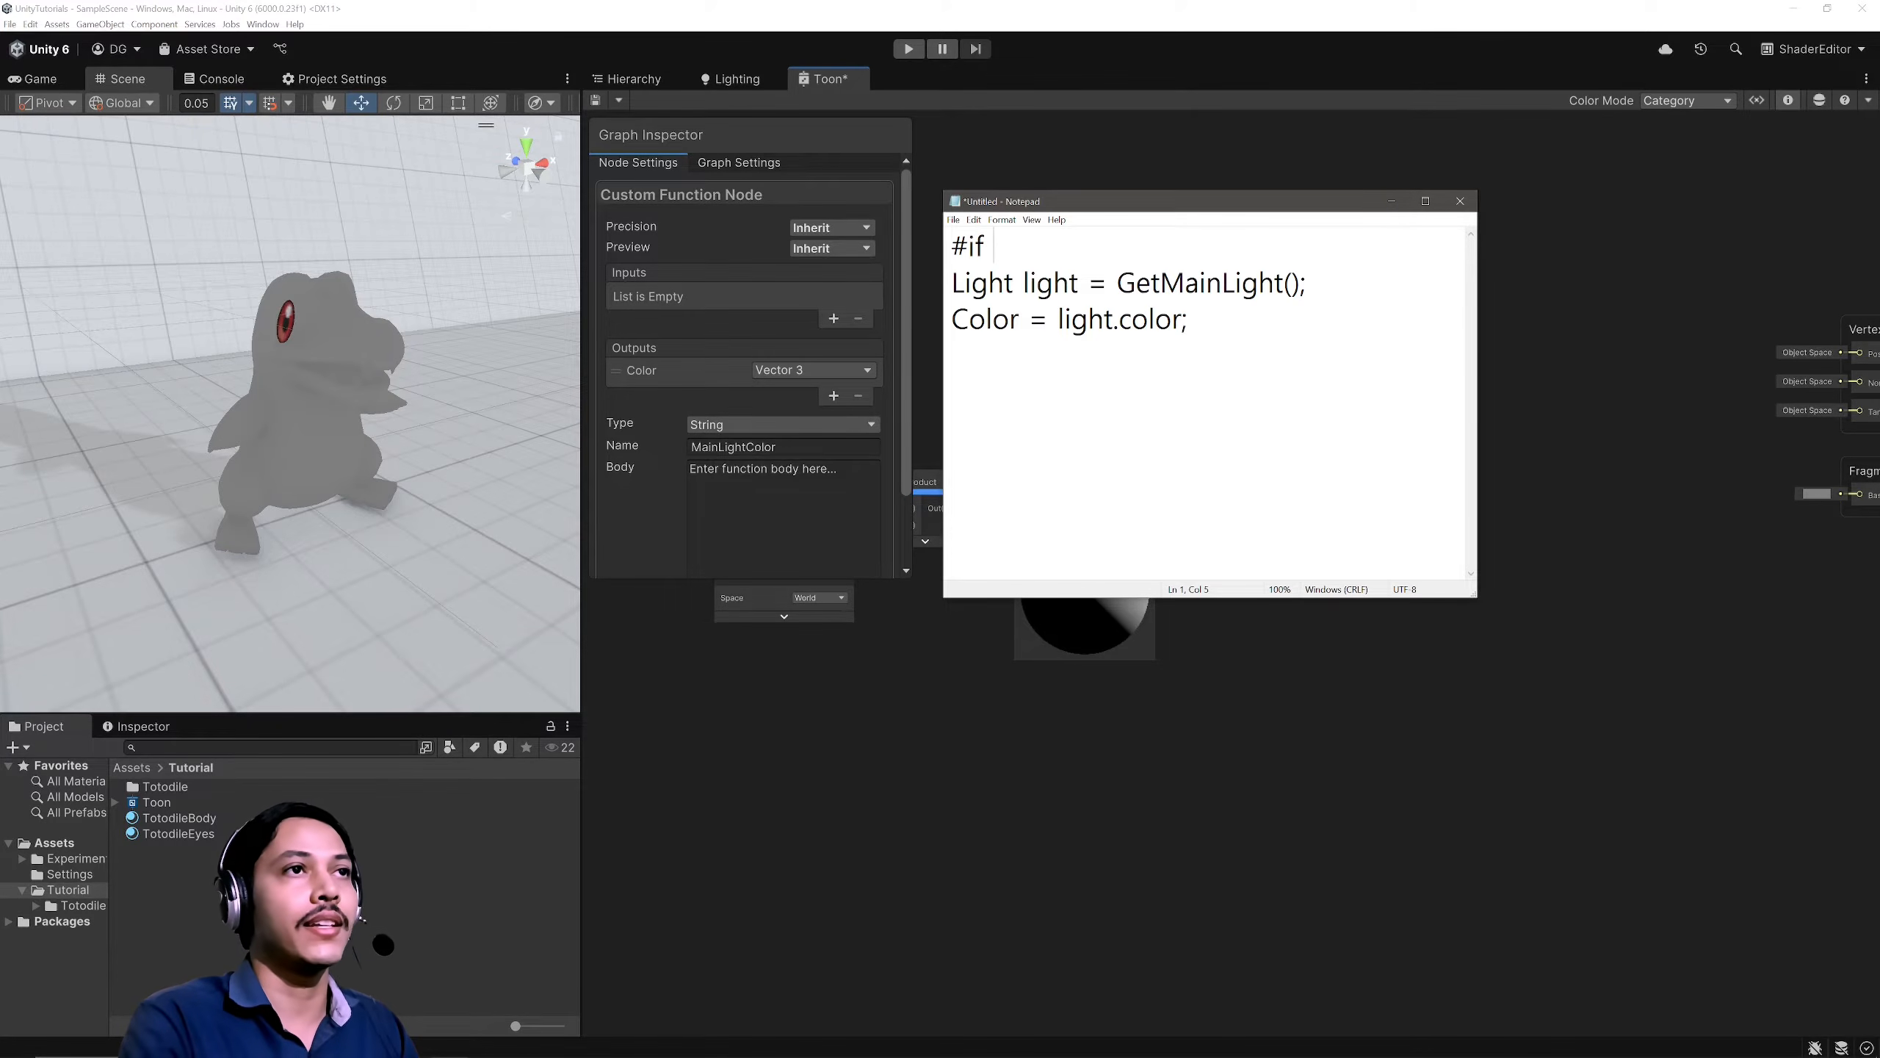
pyautogui.write(' defined')
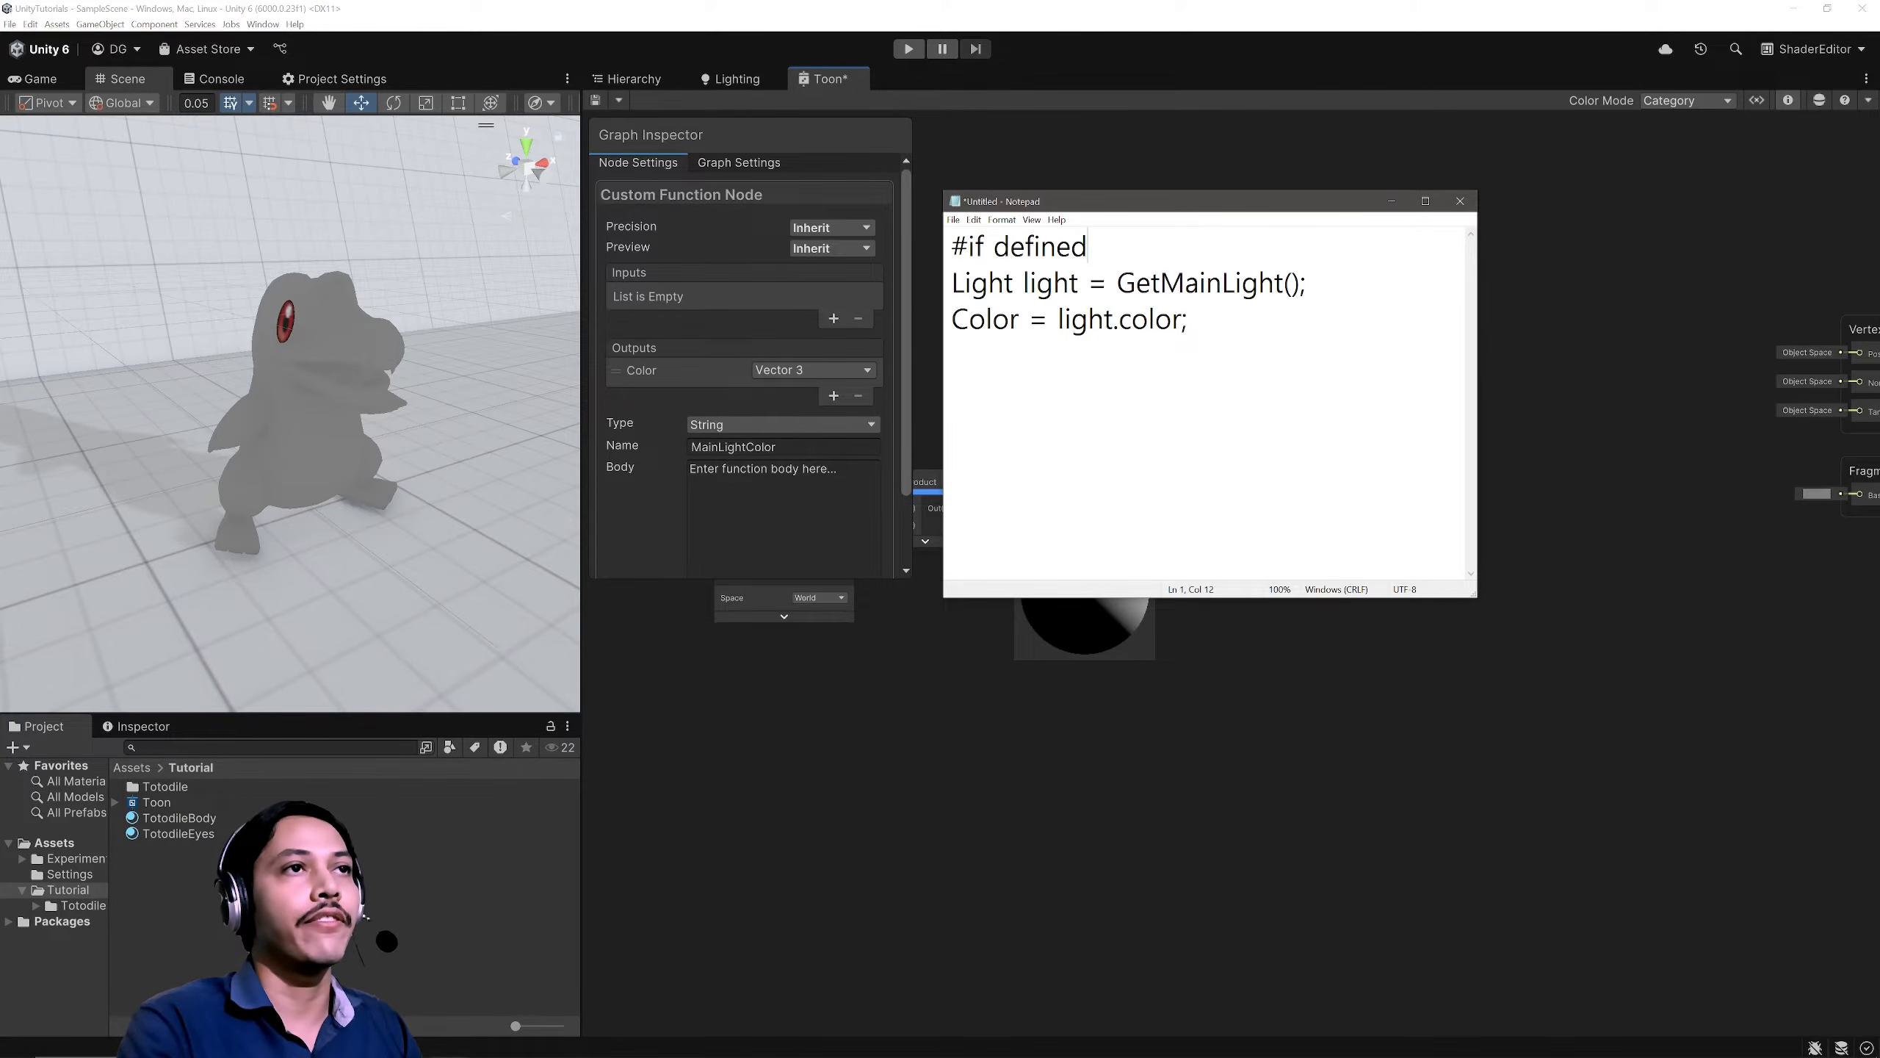
pyautogui.write('()')
pyautogui.press('Left')
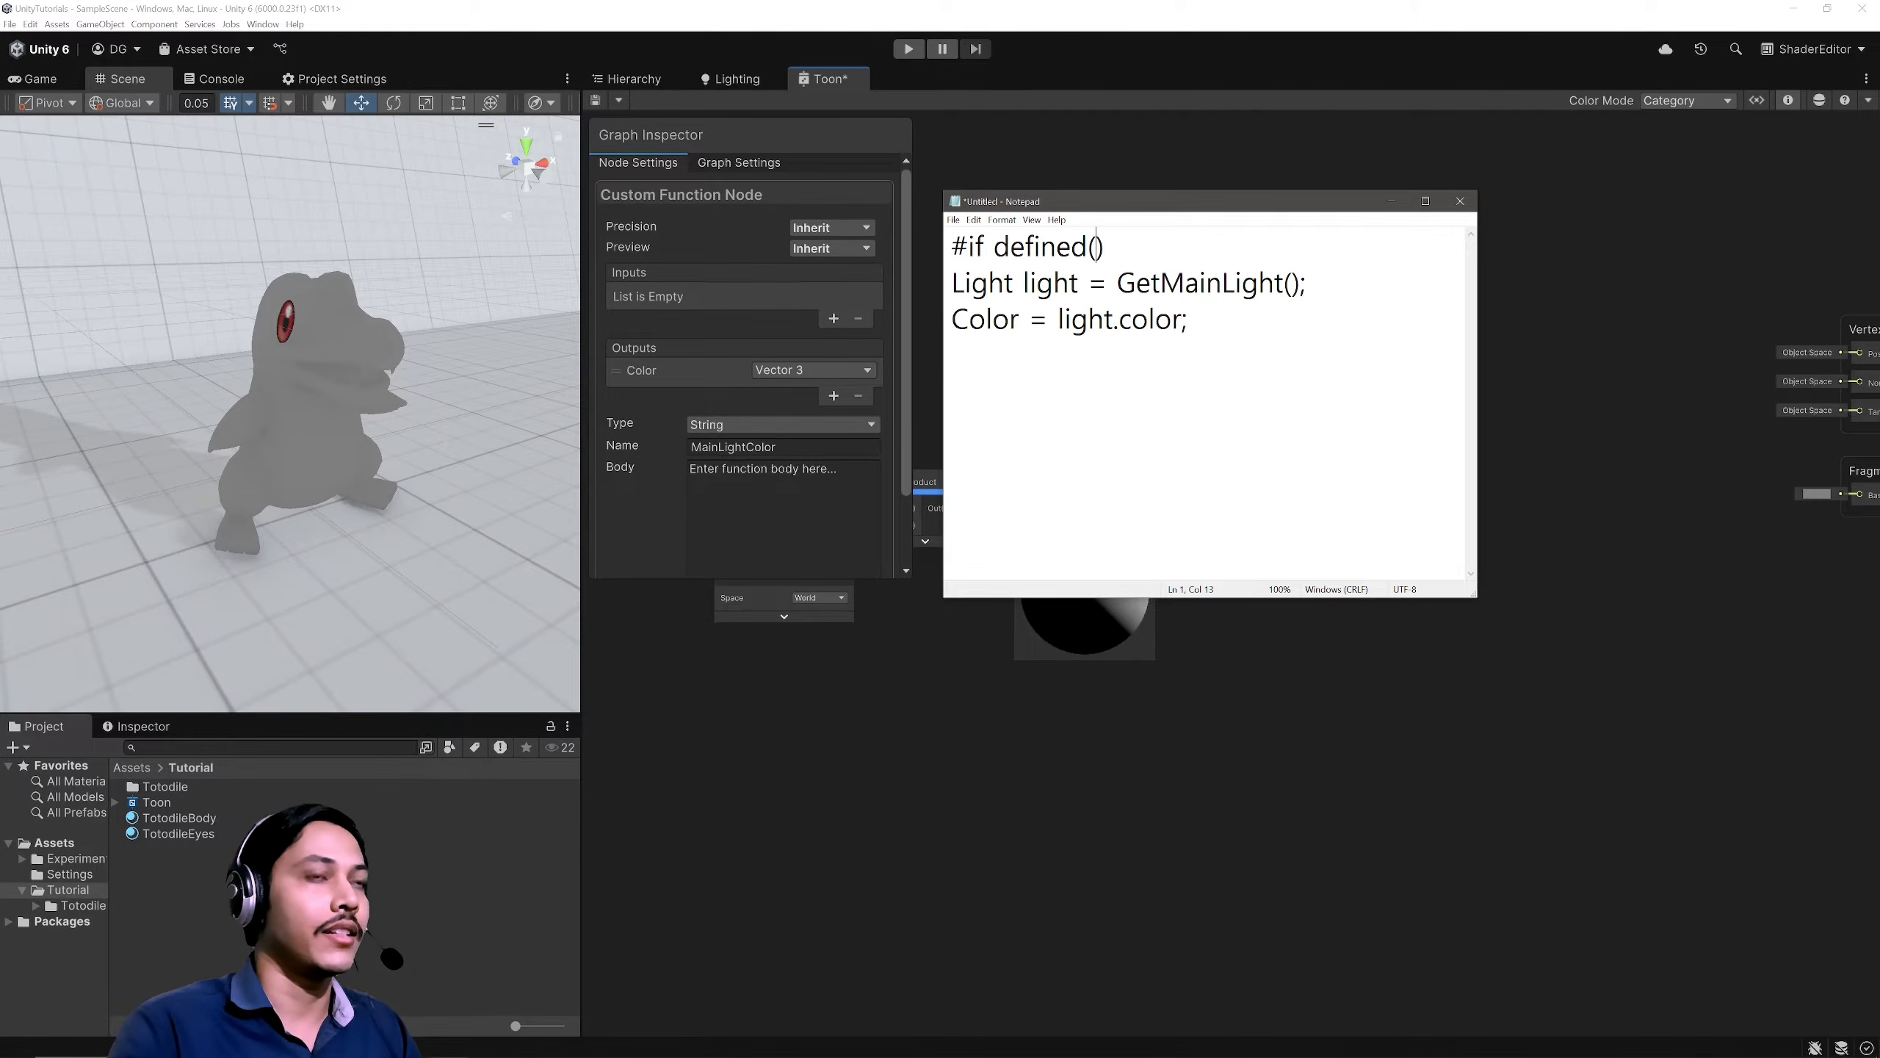
pyautogui.write('UNIVERS')
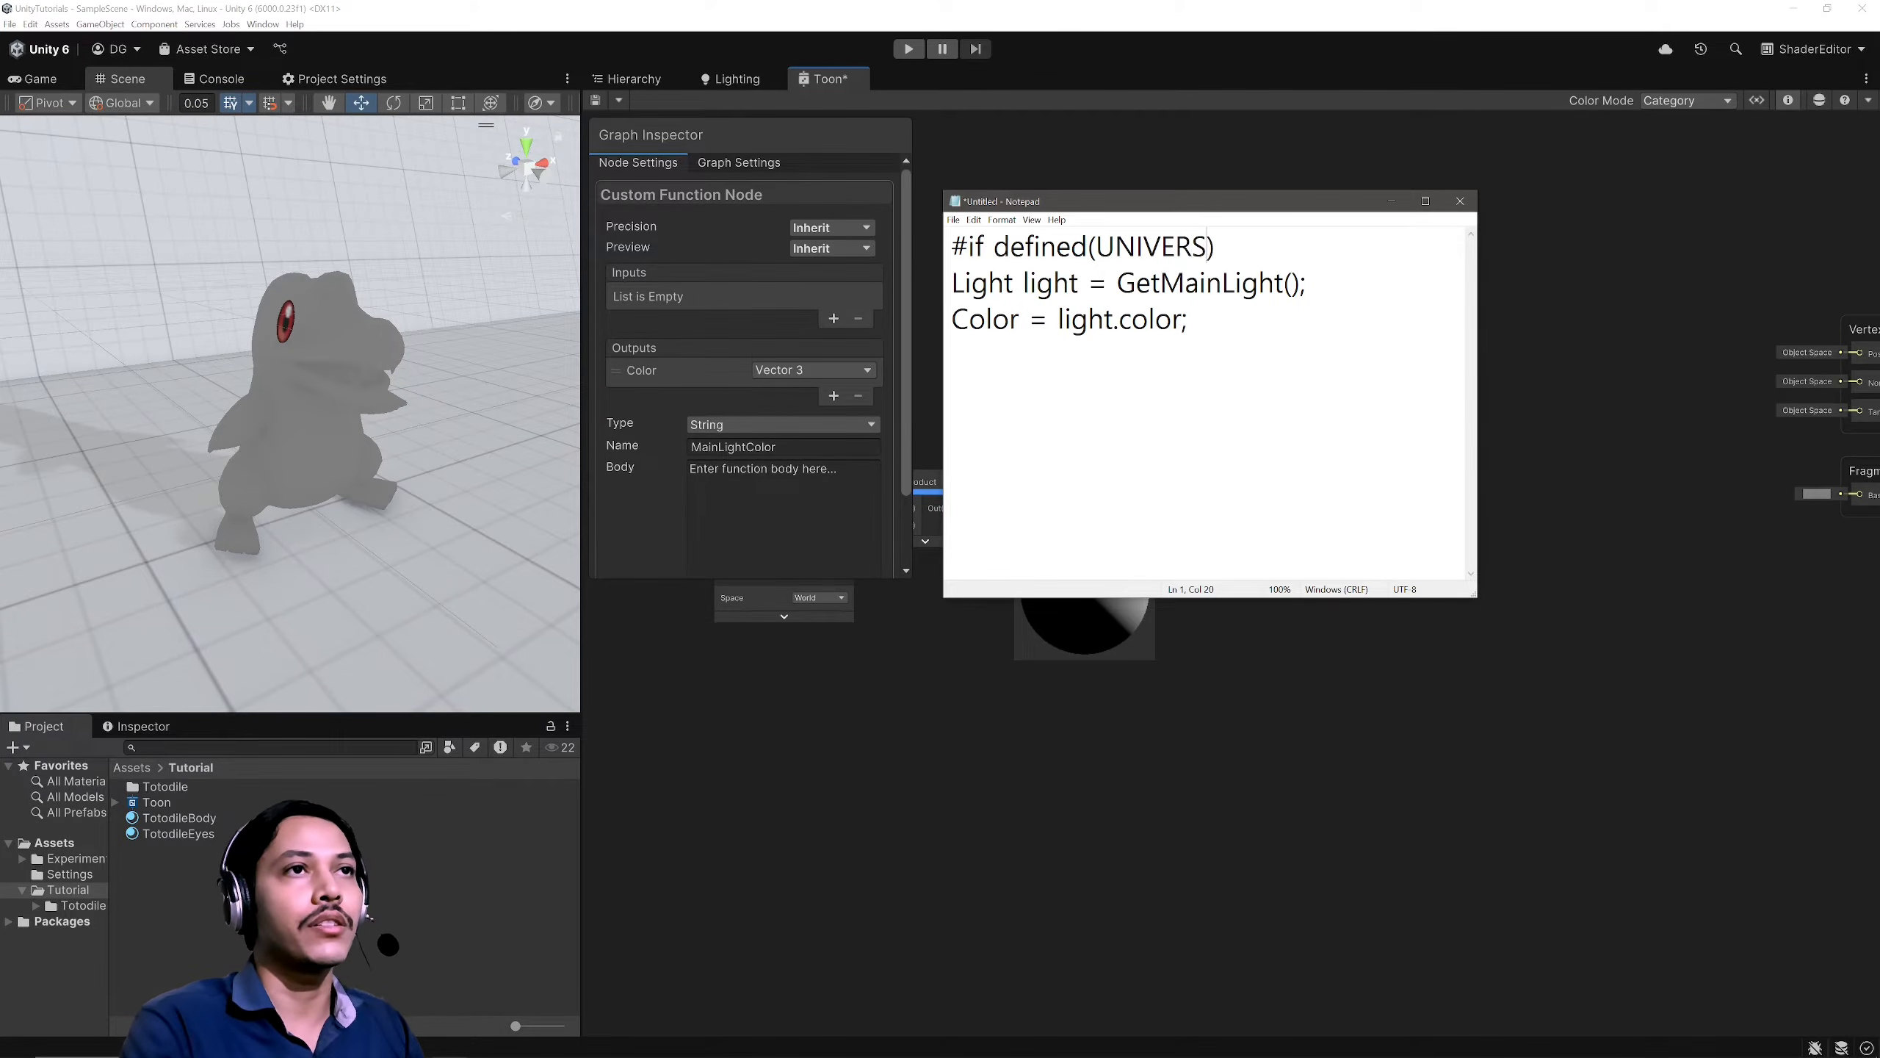
pyautogui.write('AL_LIGHTIN')
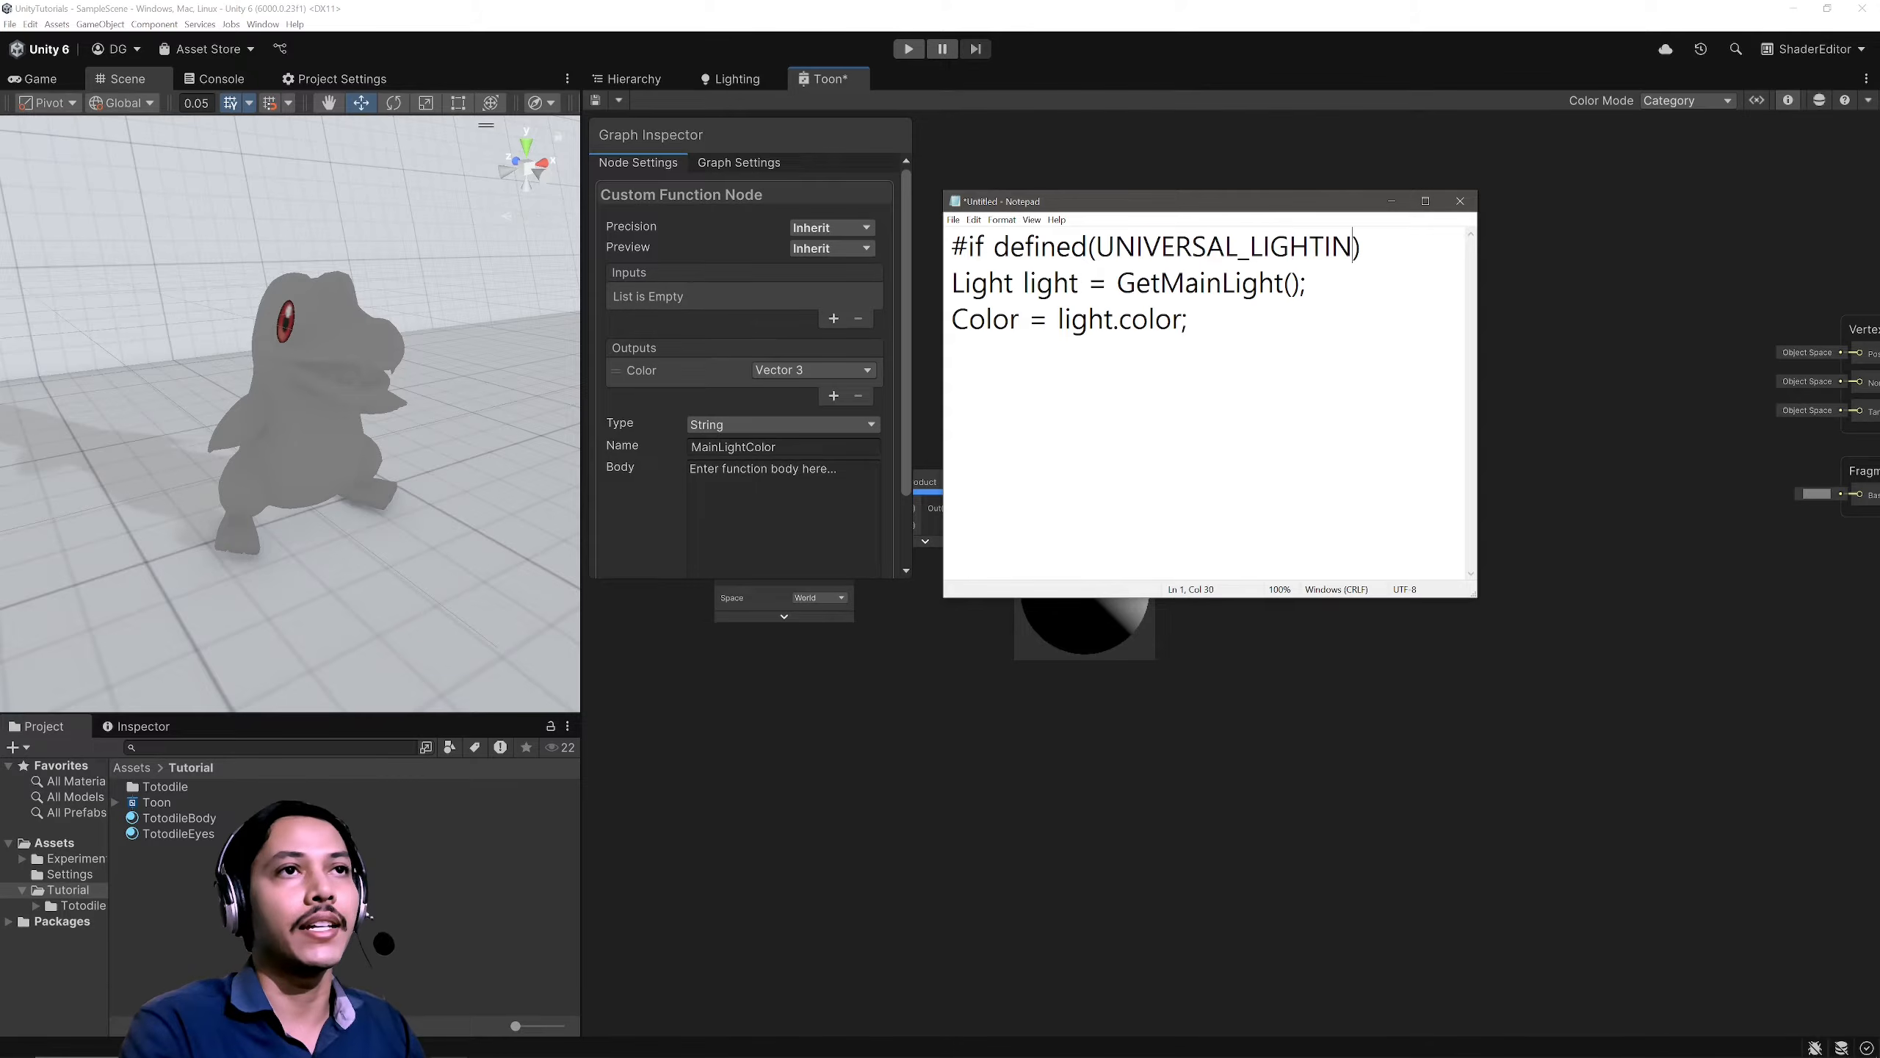
pyautogui.write('G_INCLU')
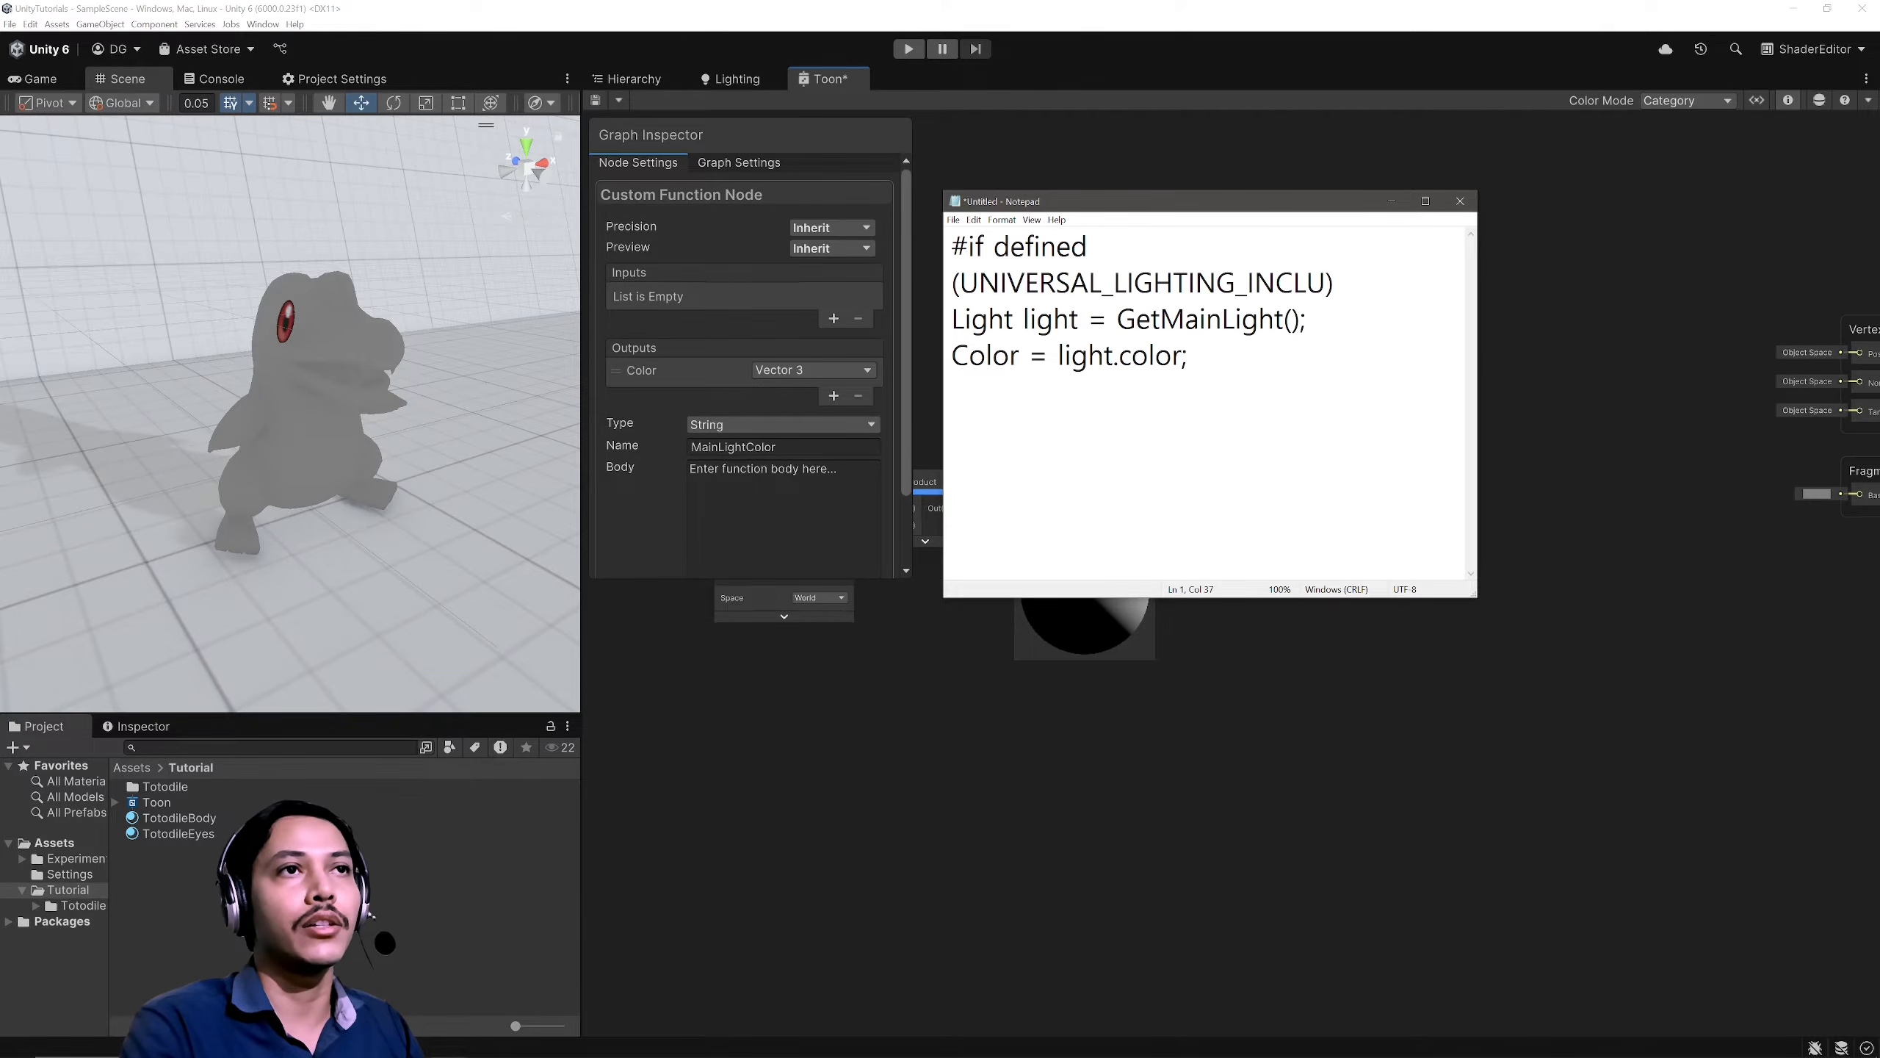
pyautogui.write('DED')
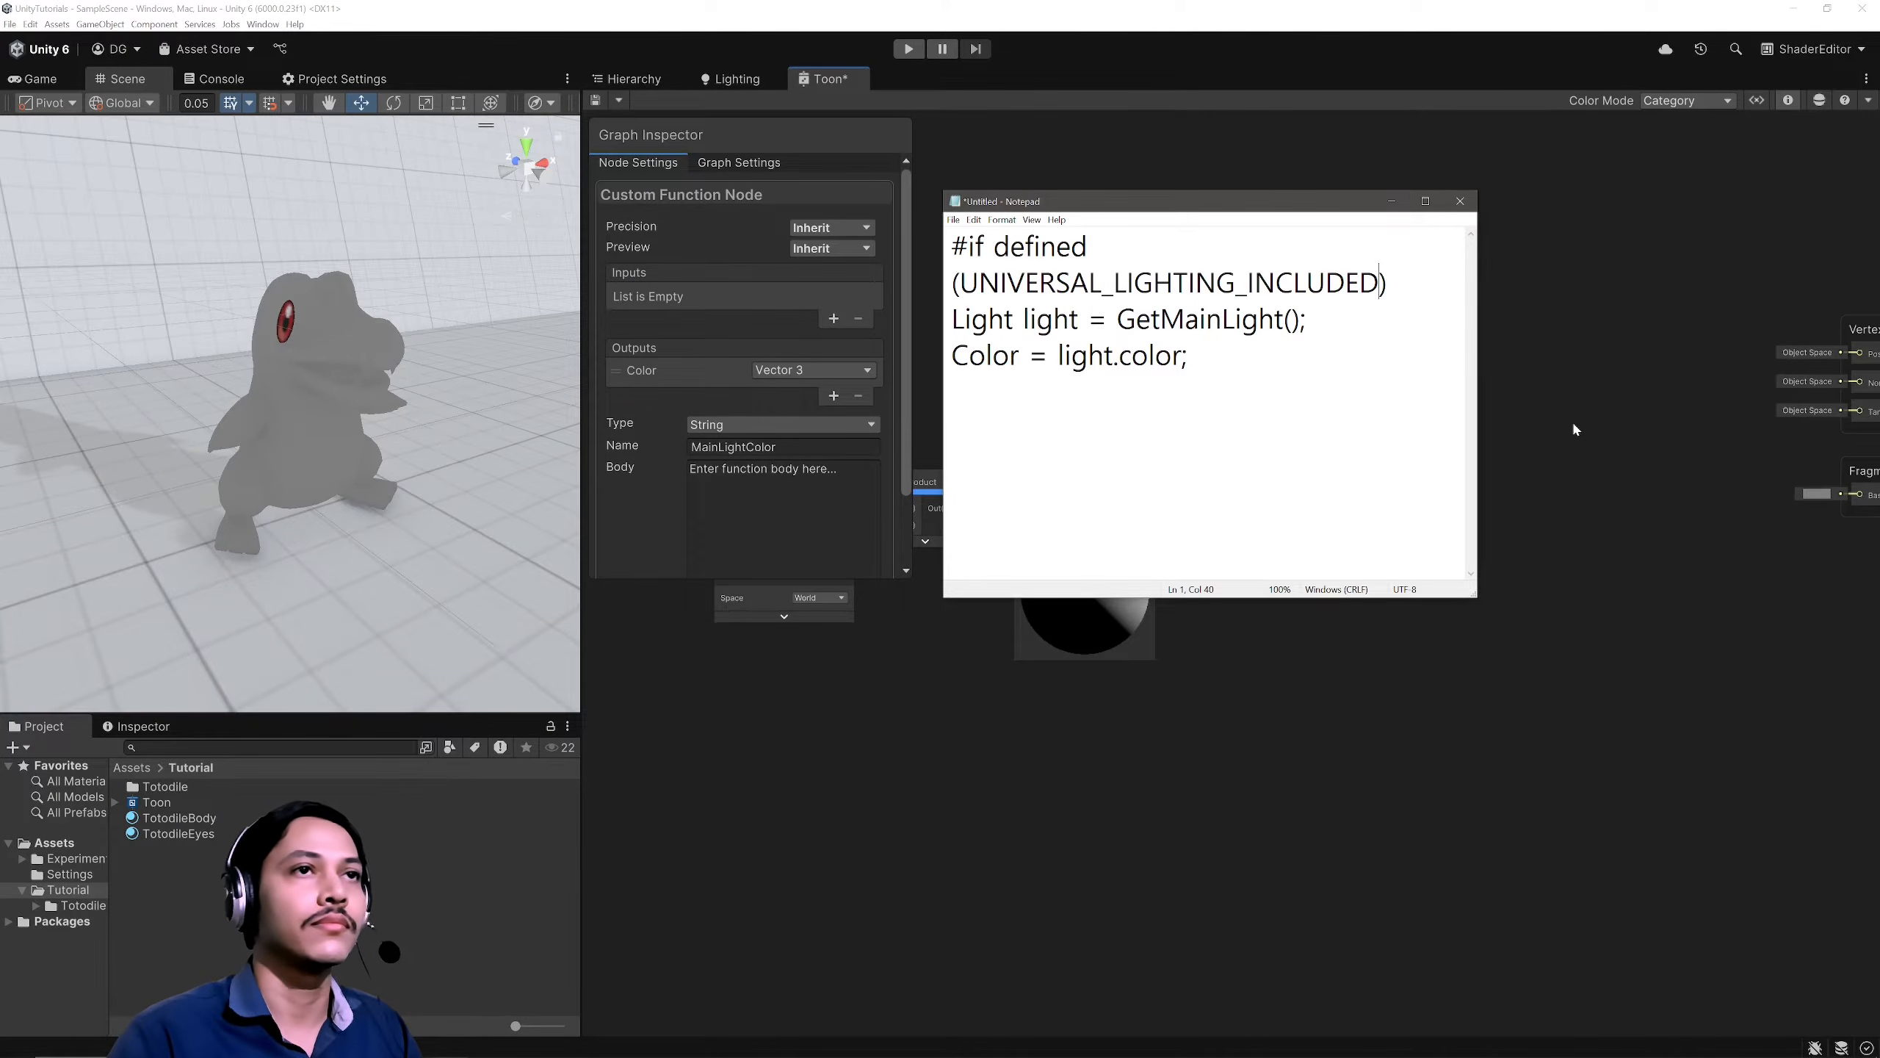
pyautogui.moveTo(1478, 407); pyautogui.dragTo(1673, 378)
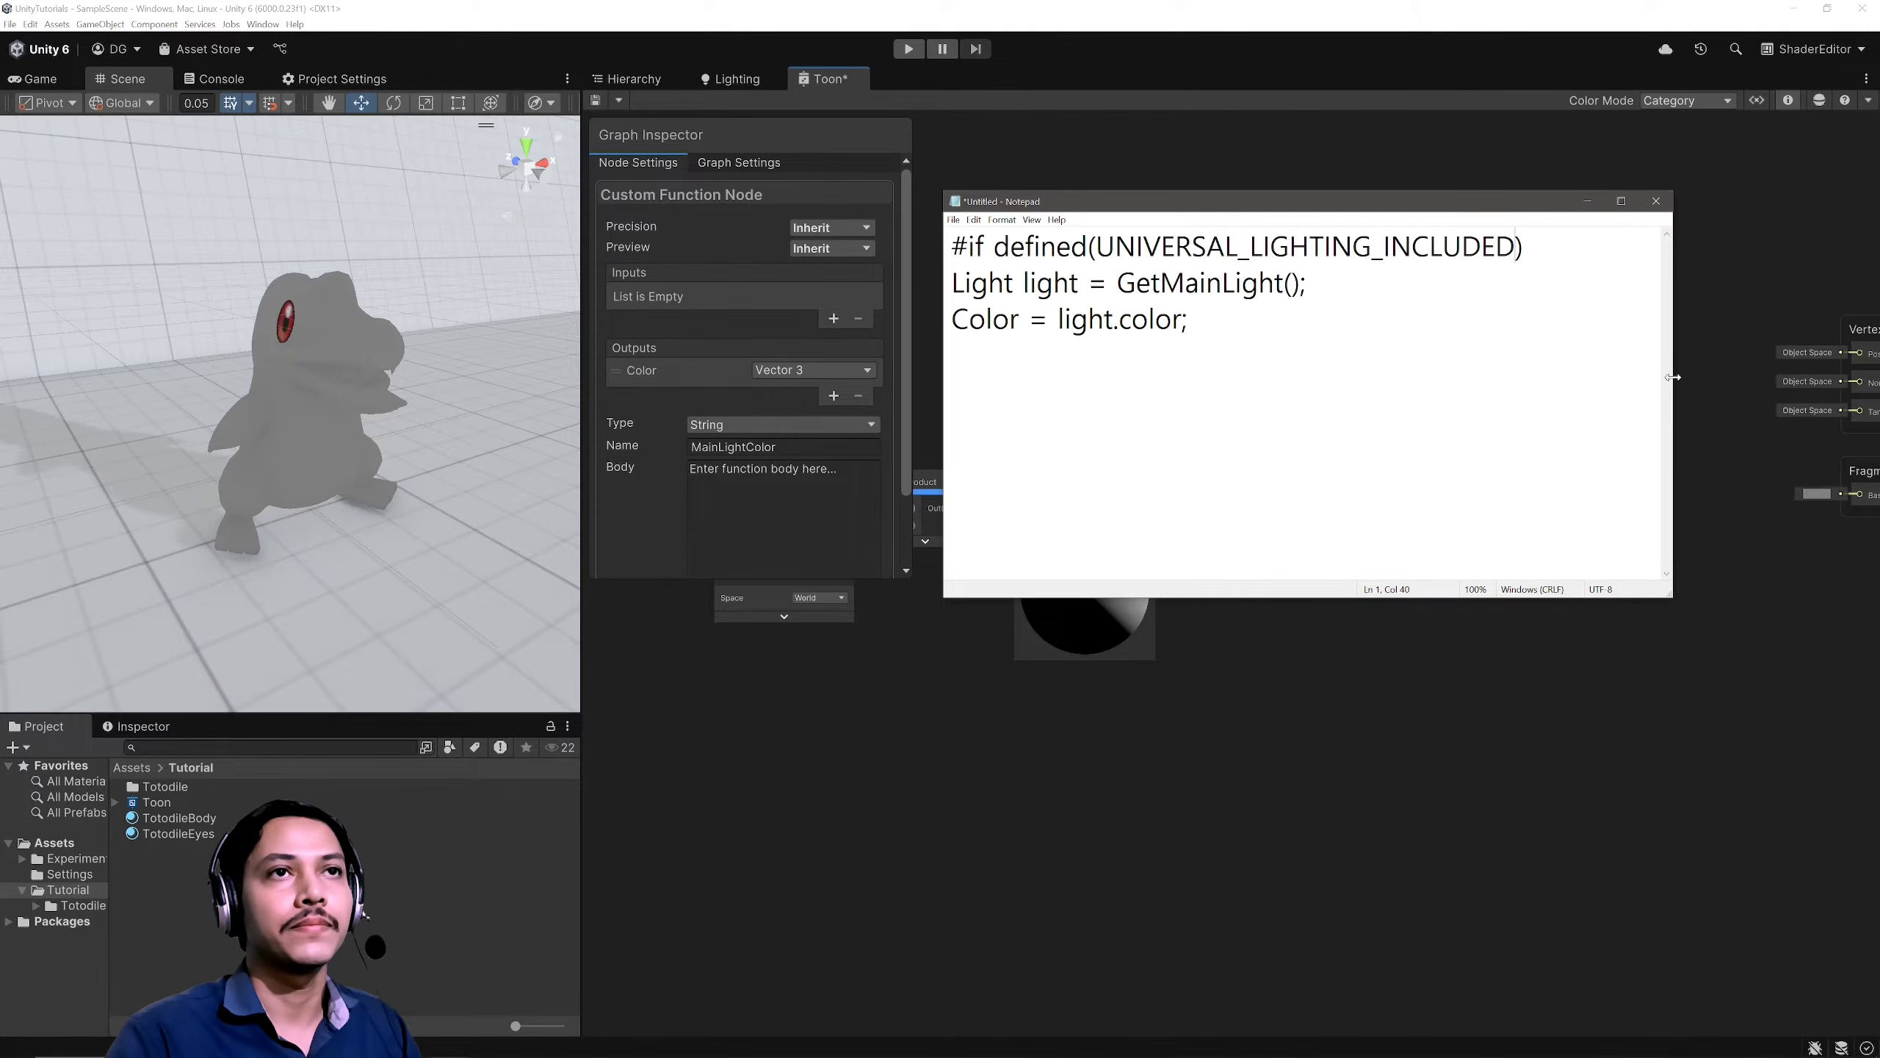
# Step: Close the conditional block with "#endif" on a new line below "Color = light.color;"
pyautogui.press('Return')
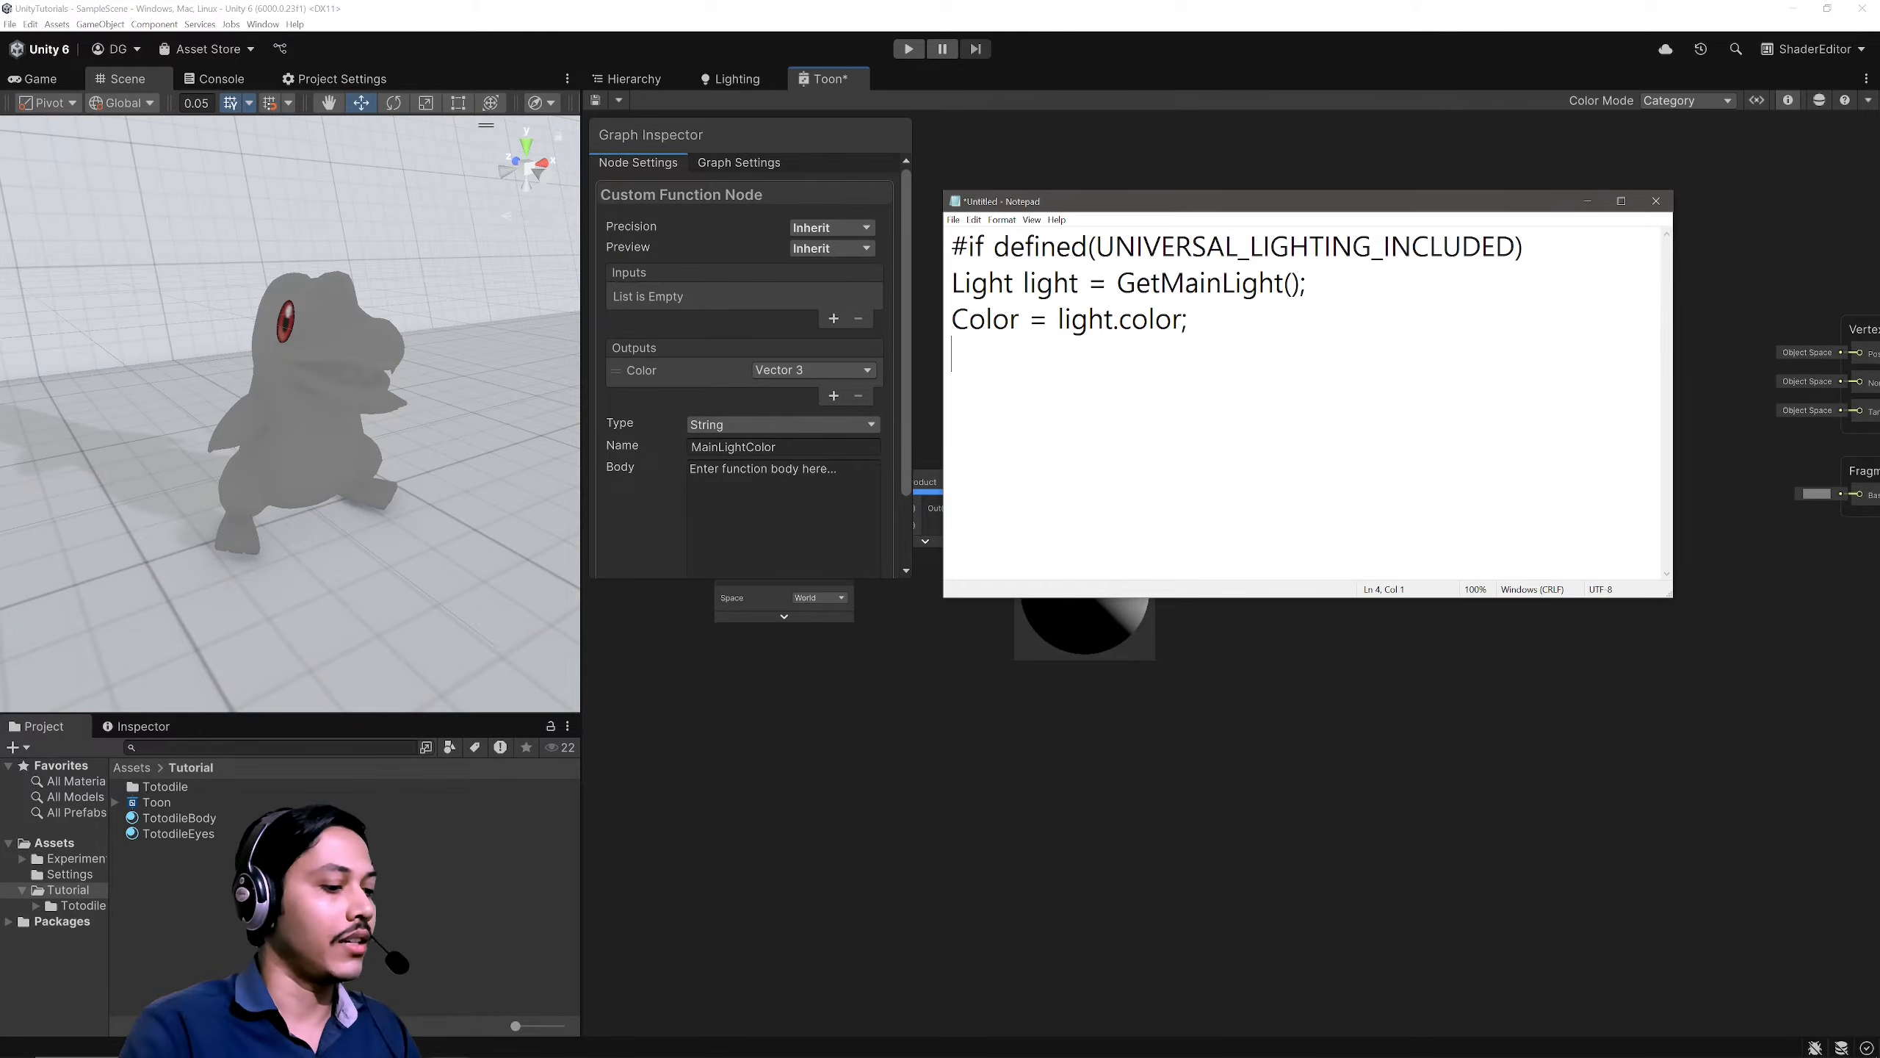
pyautogui.write('#endif')
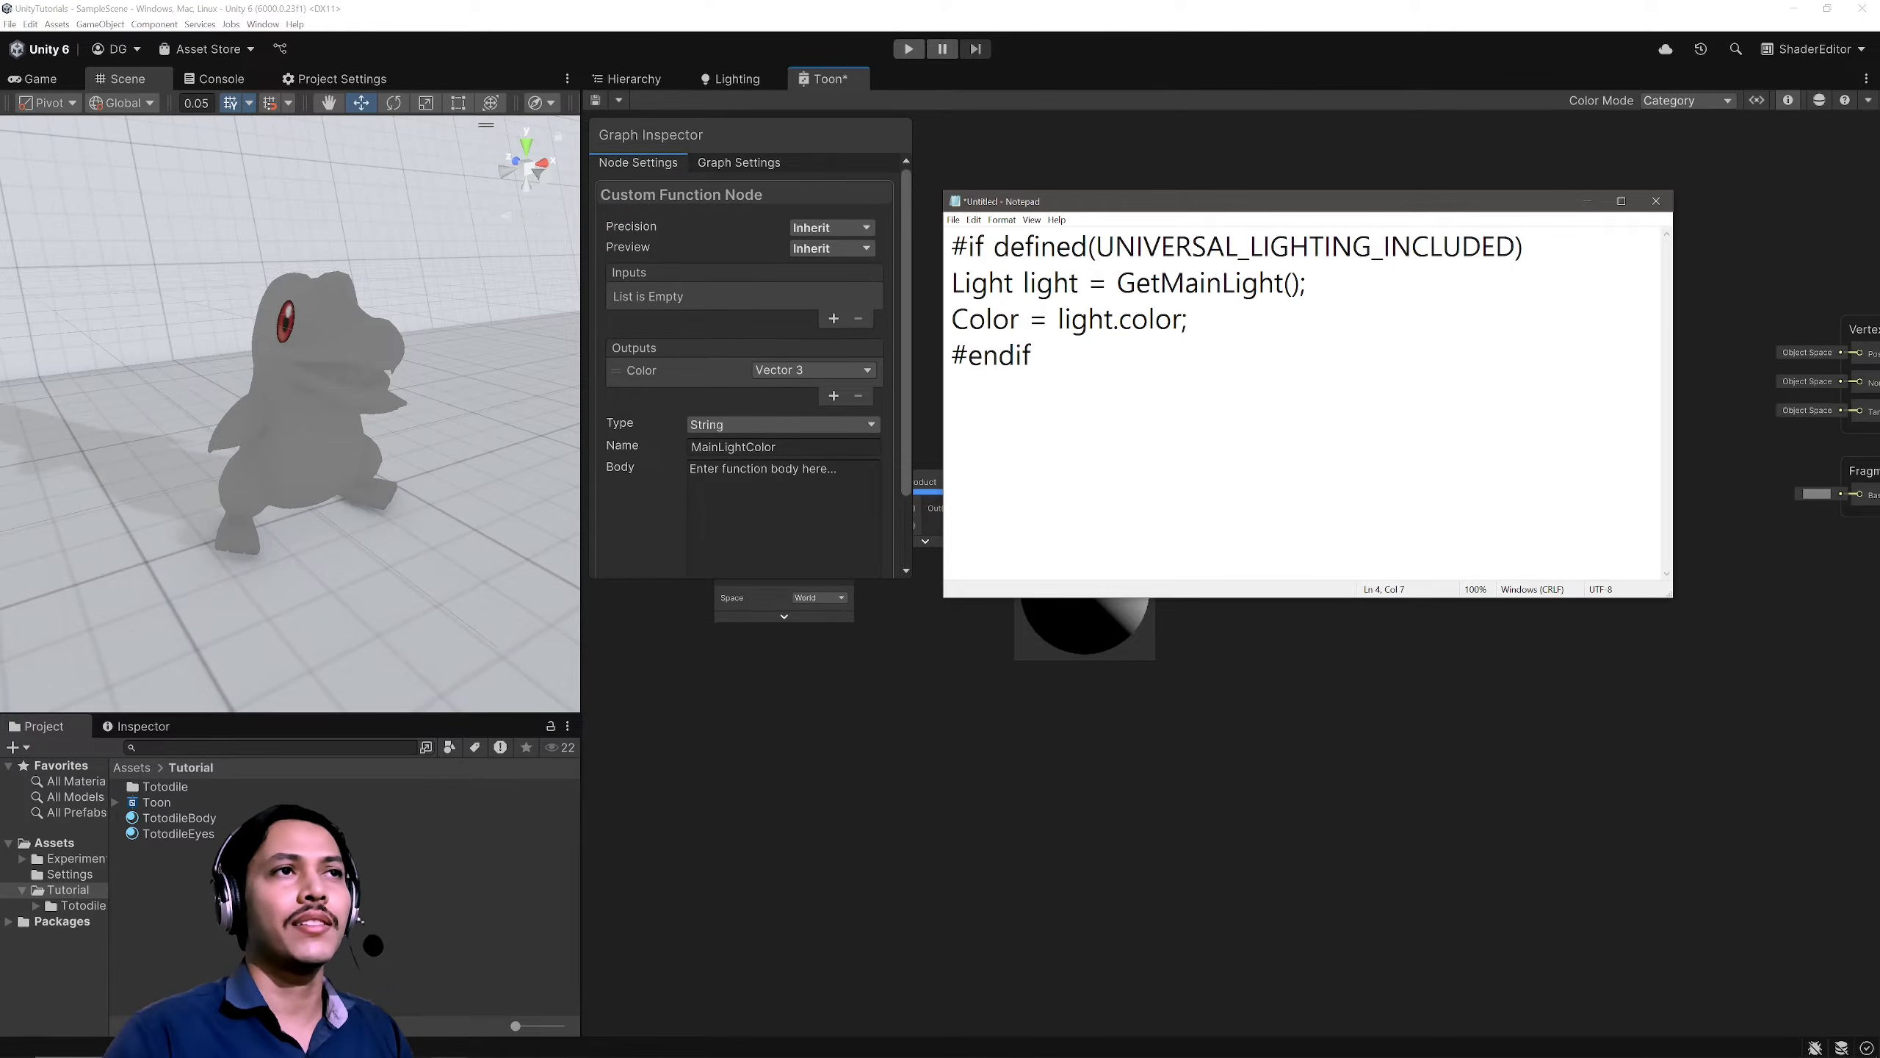
pyautogui.moveTo(951, 246); pyautogui.dragTo(1515, 246)
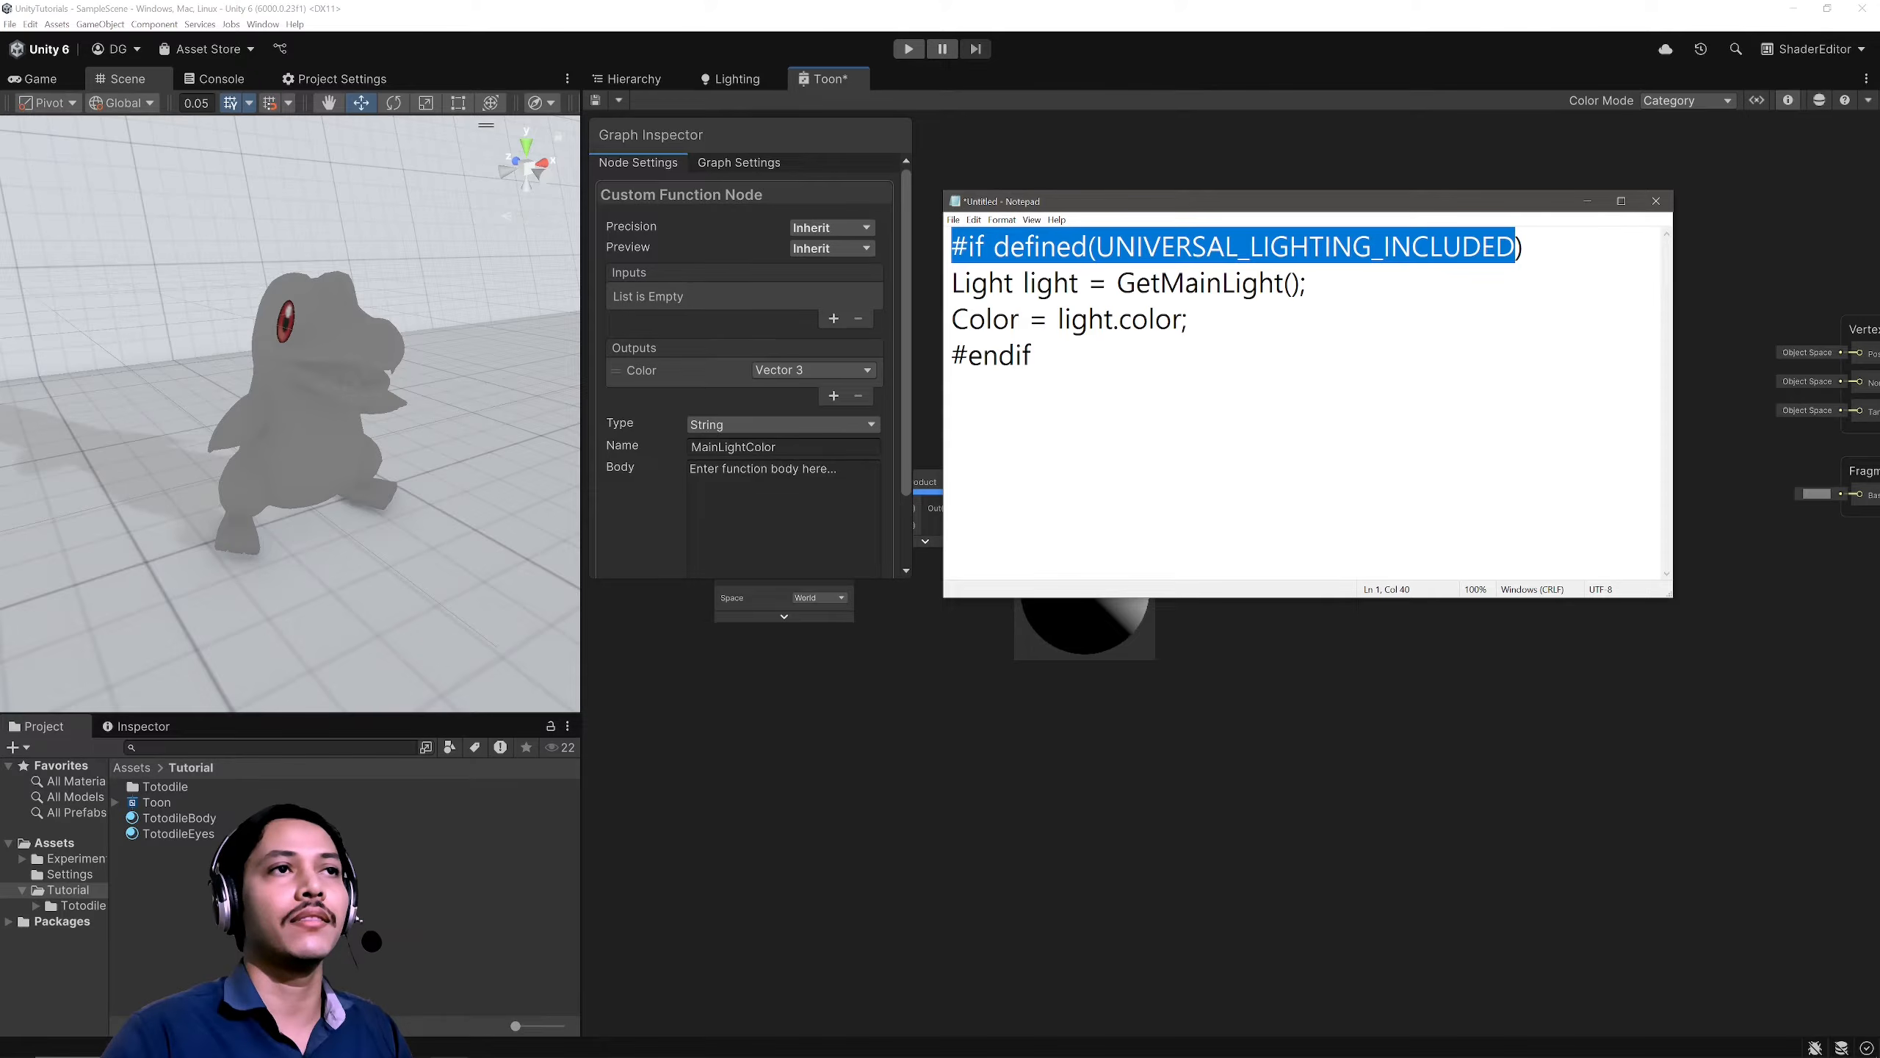
pyautogui.moveTo(1188, 320); pyautogui.dragTo(951, 282)
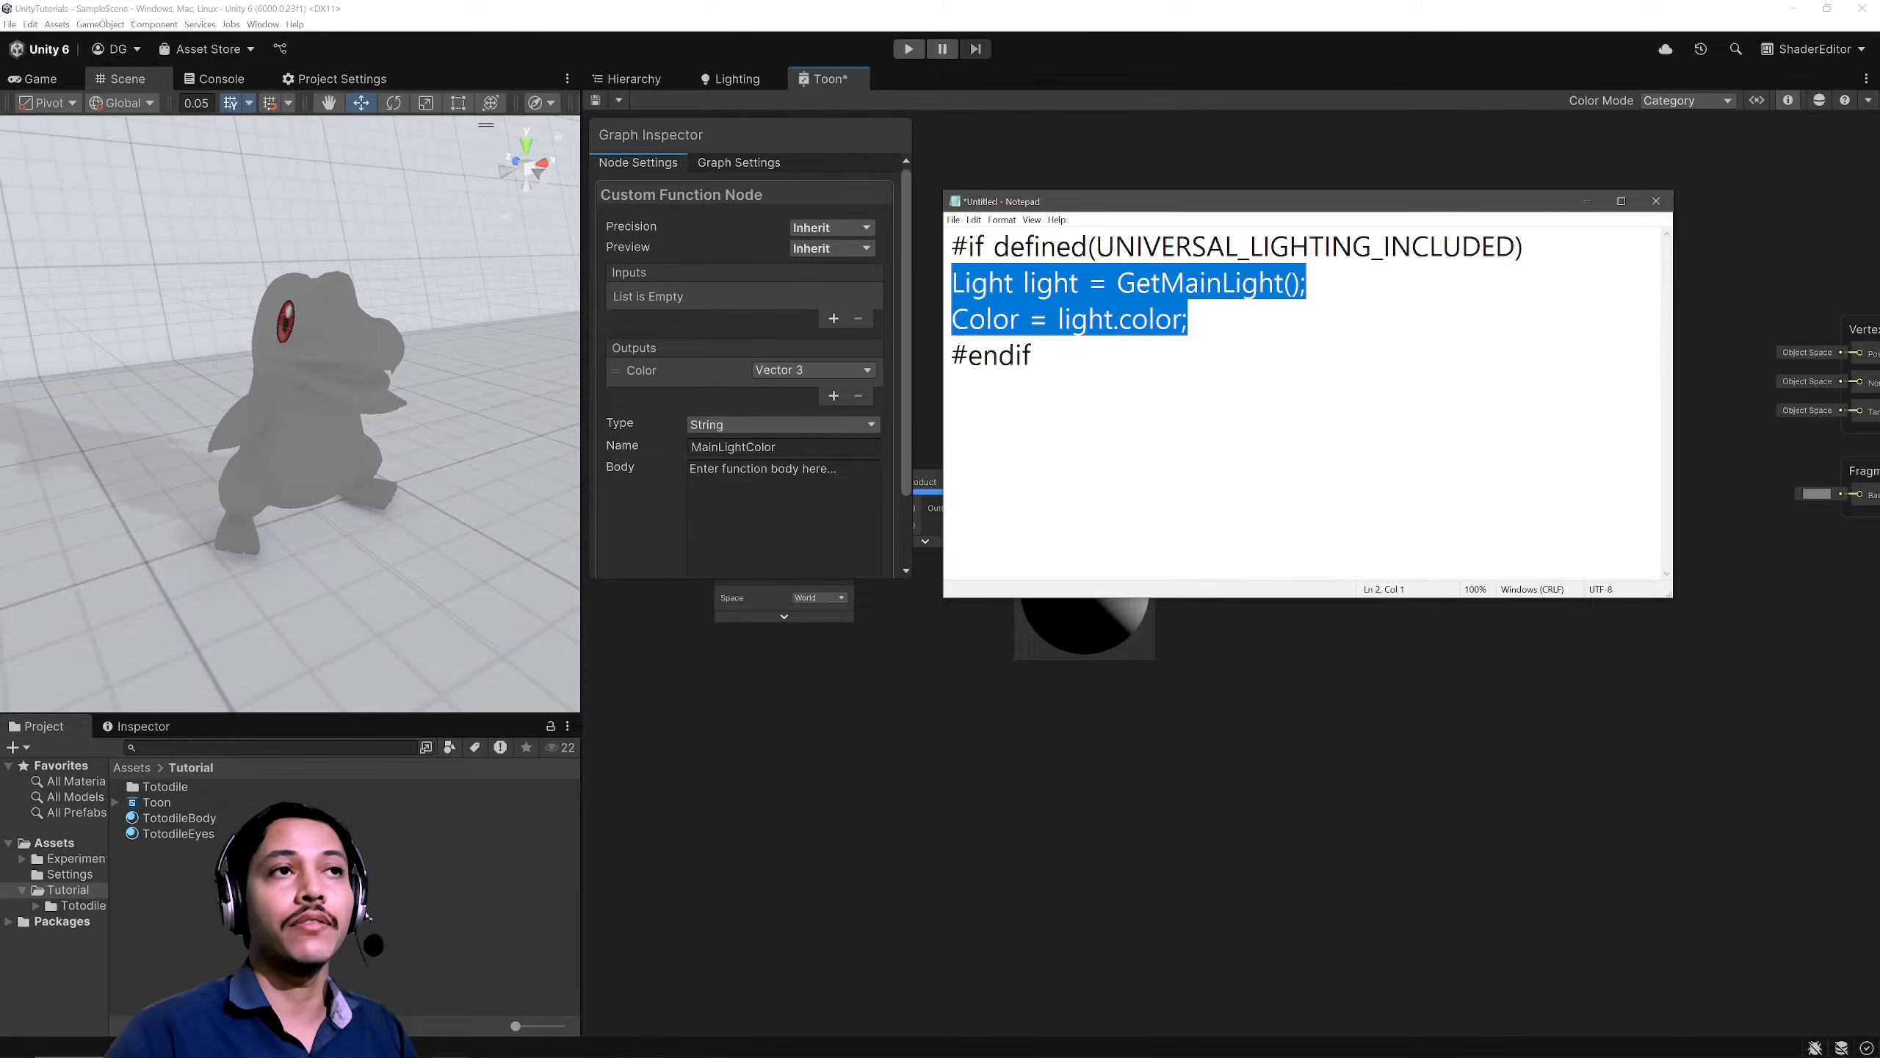
pyautogui.click(1032, 357)
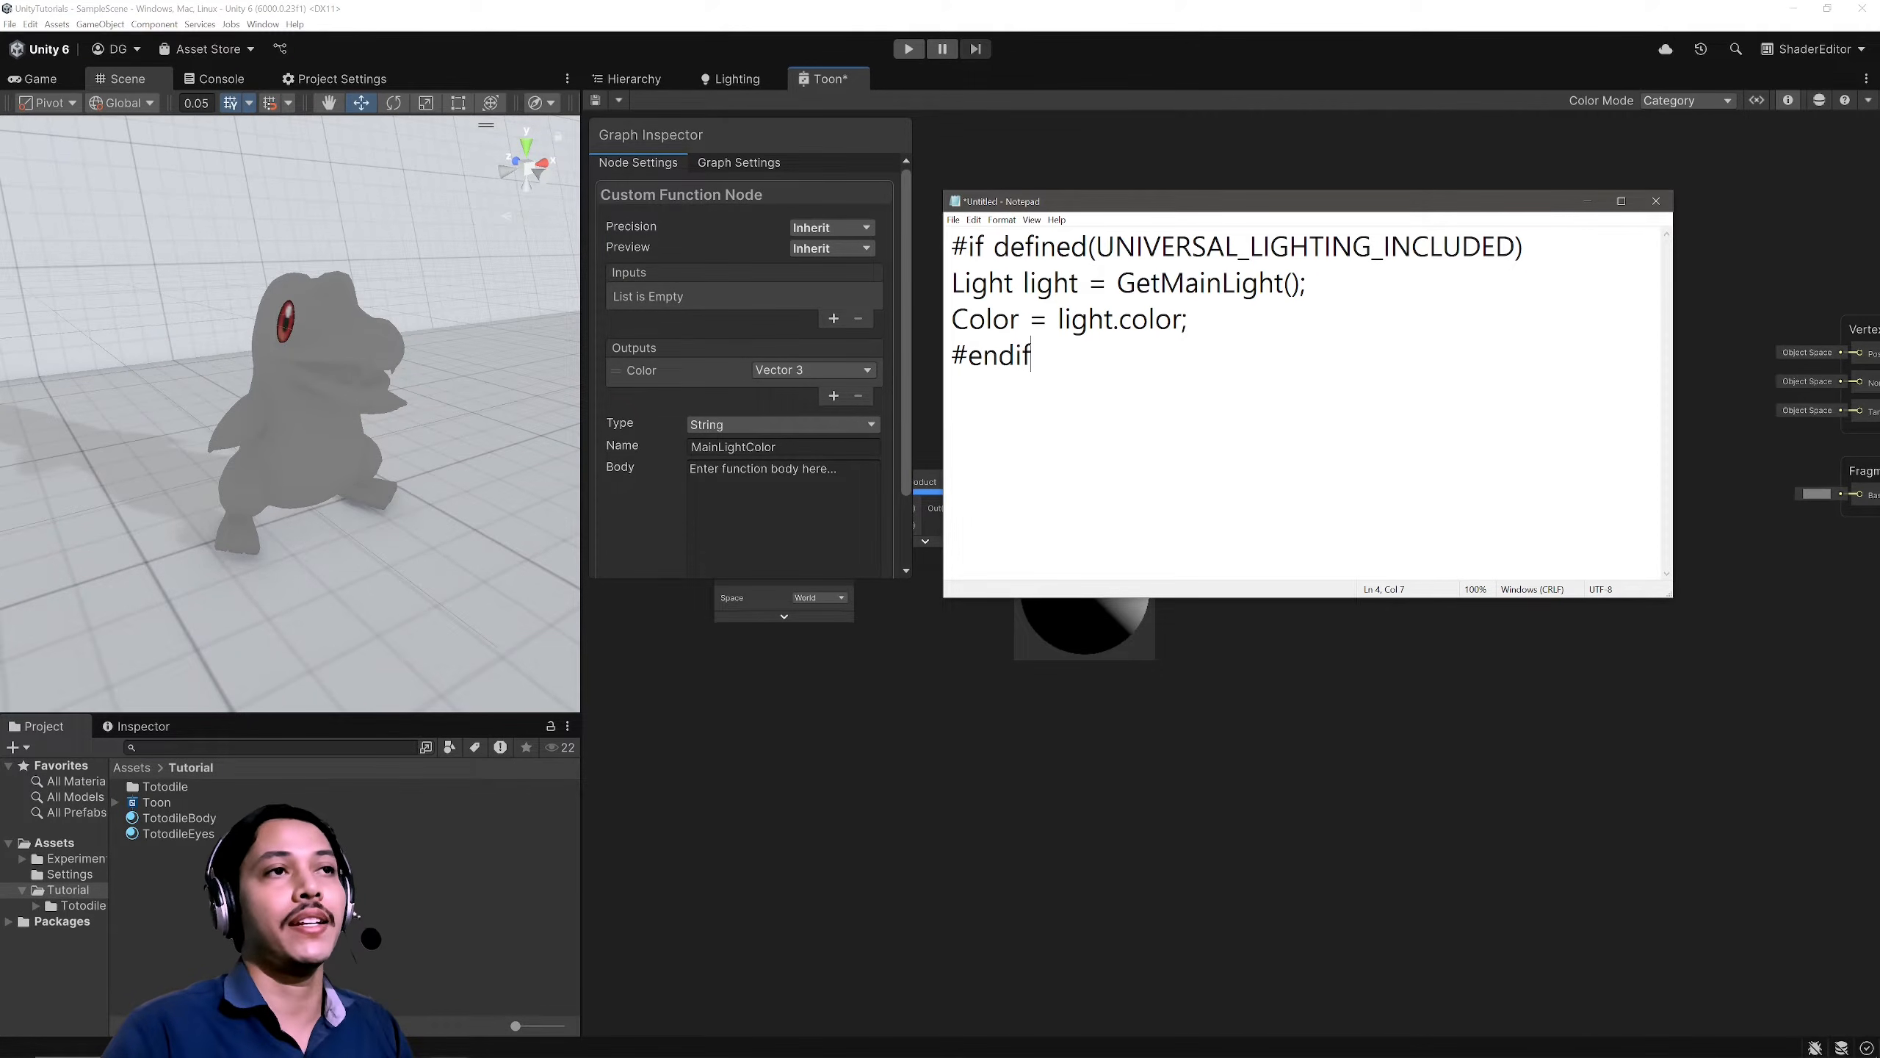
pyautogui.doubleClick(985, 320)
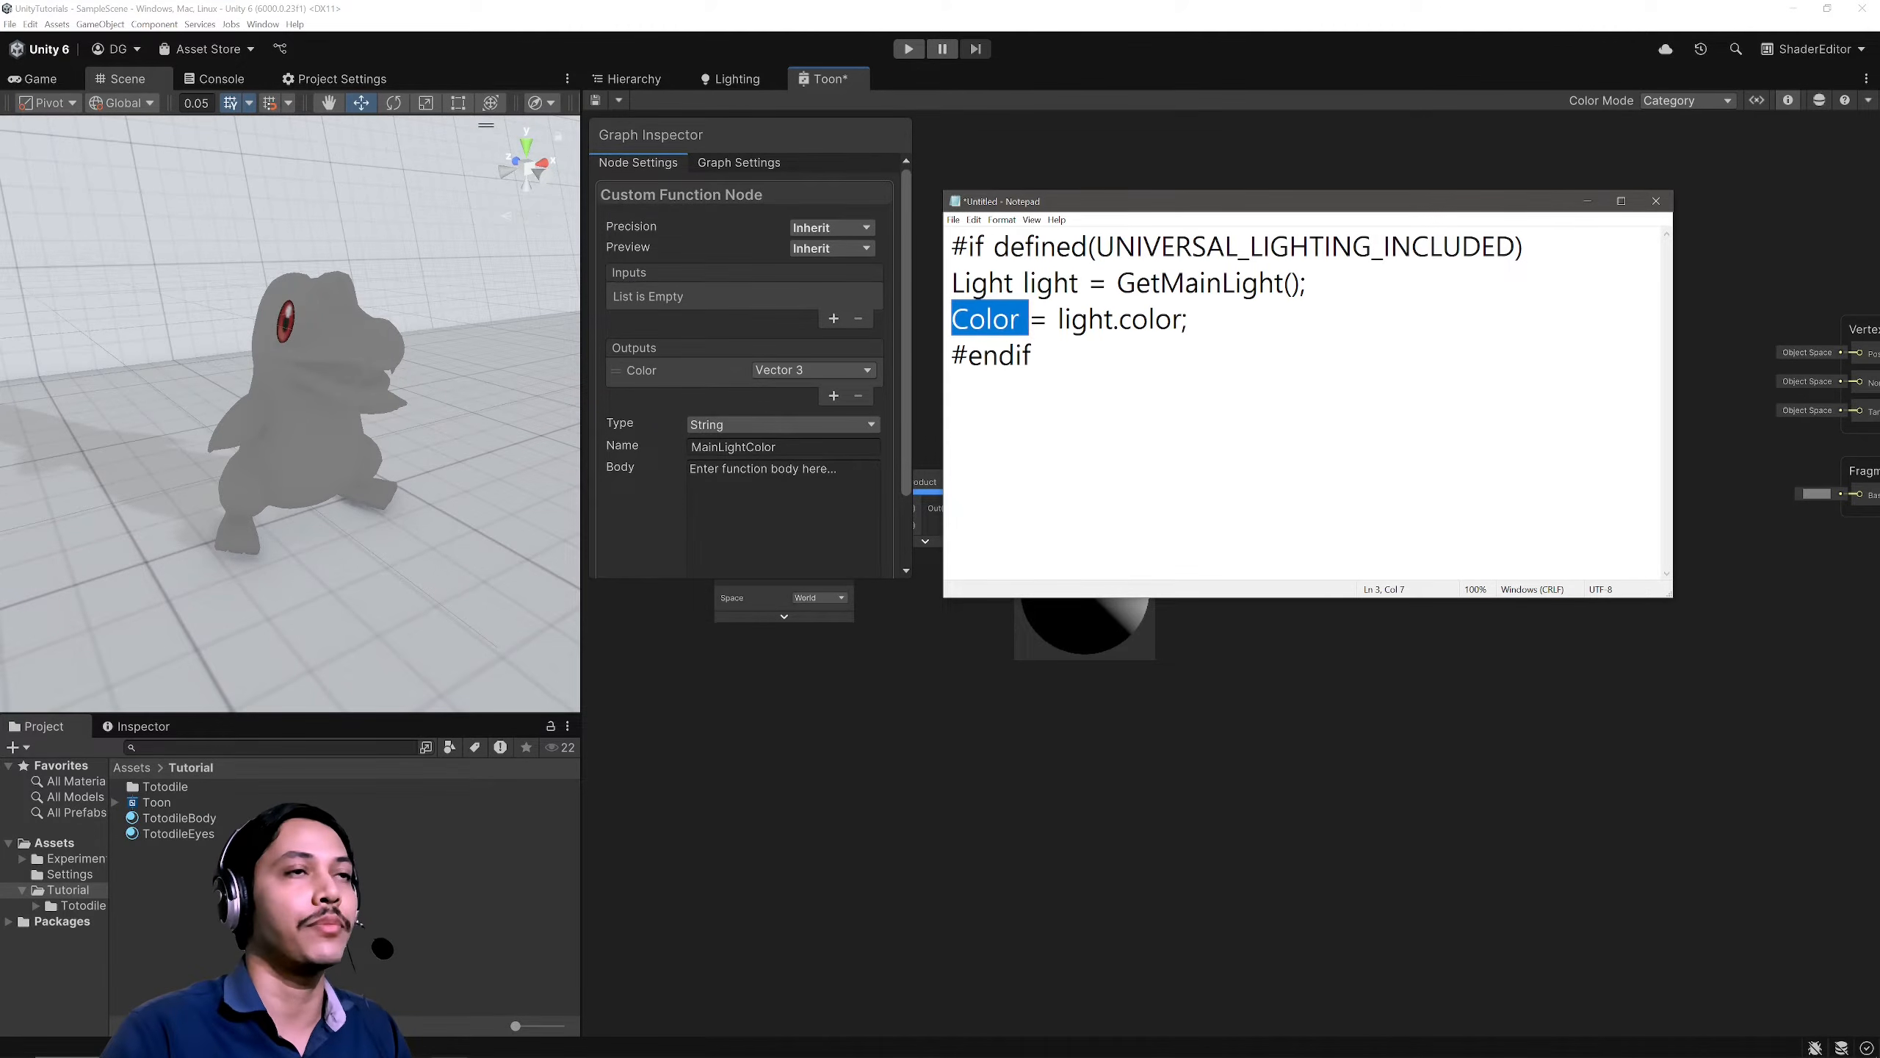
# Step: Insert the fallback line "Color = 0;" above the #if line
pyautogui.hotkey('ctrl', 'Home')
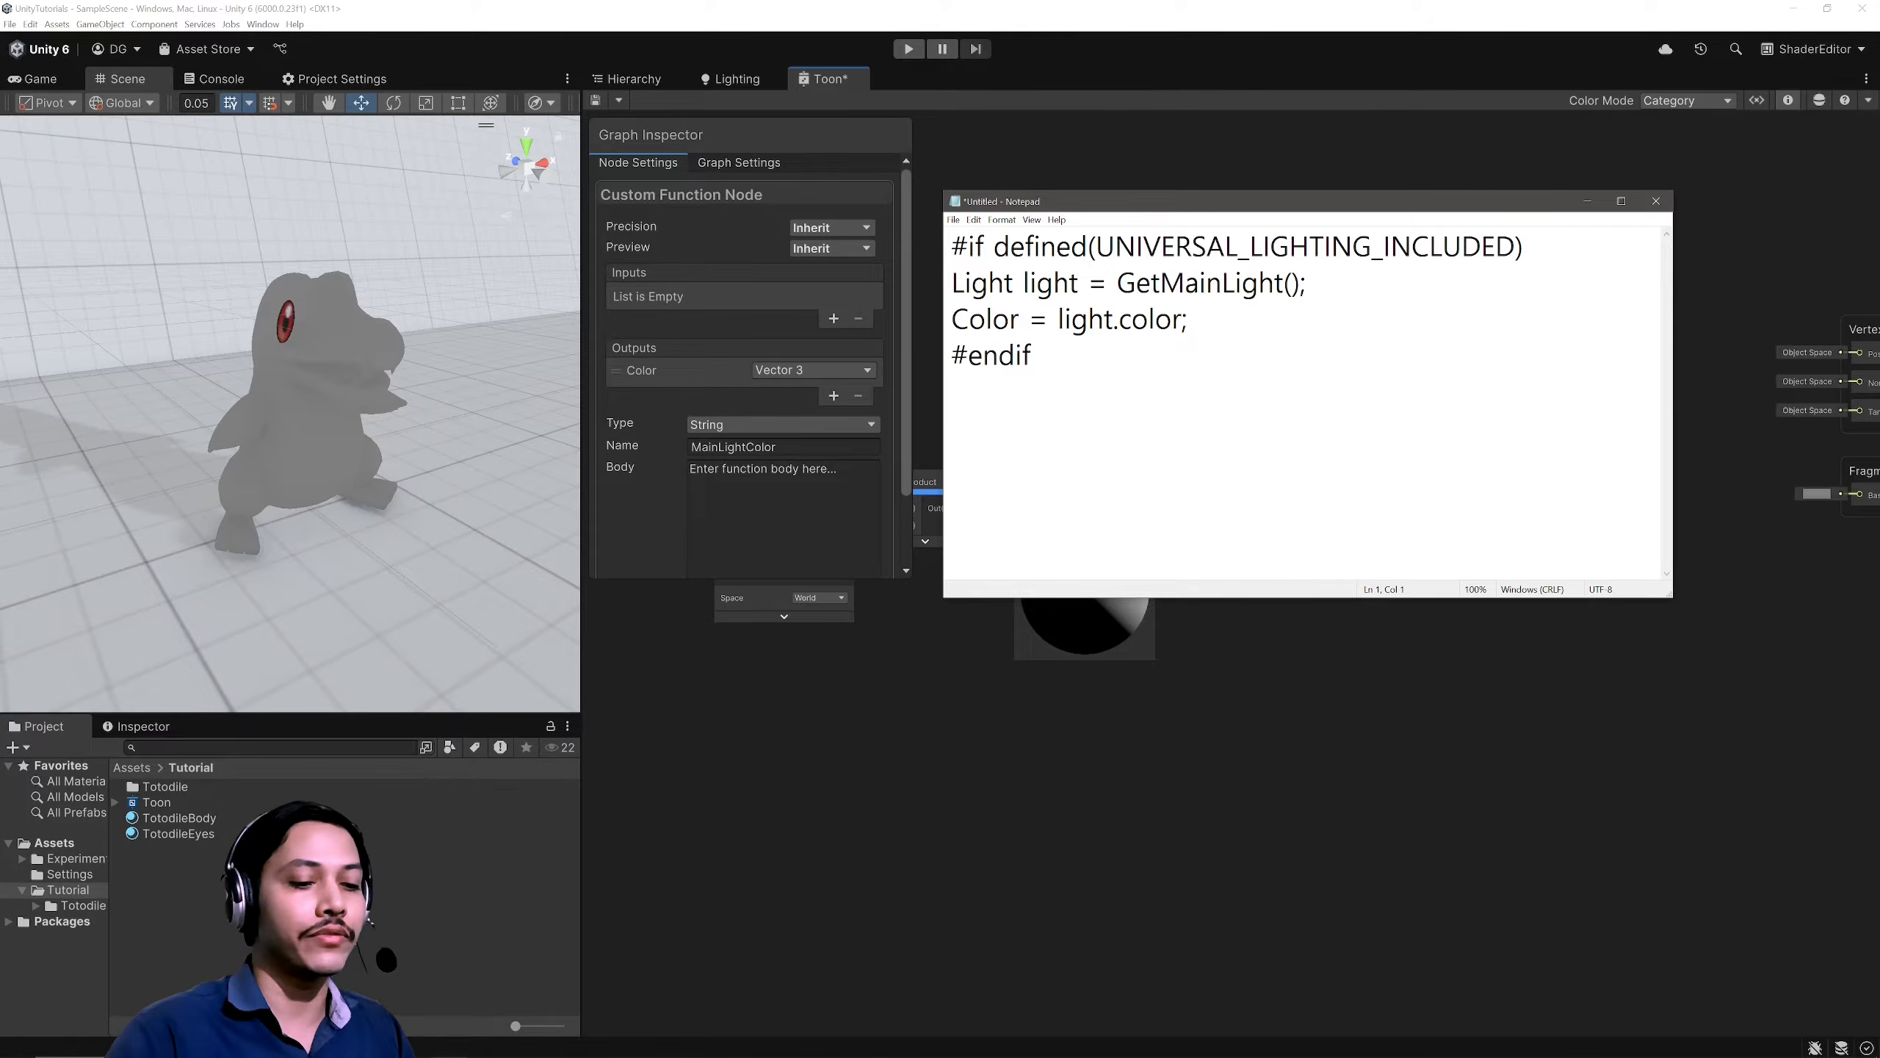
pyautogui.press('Return')
pyautogui.press('Up')
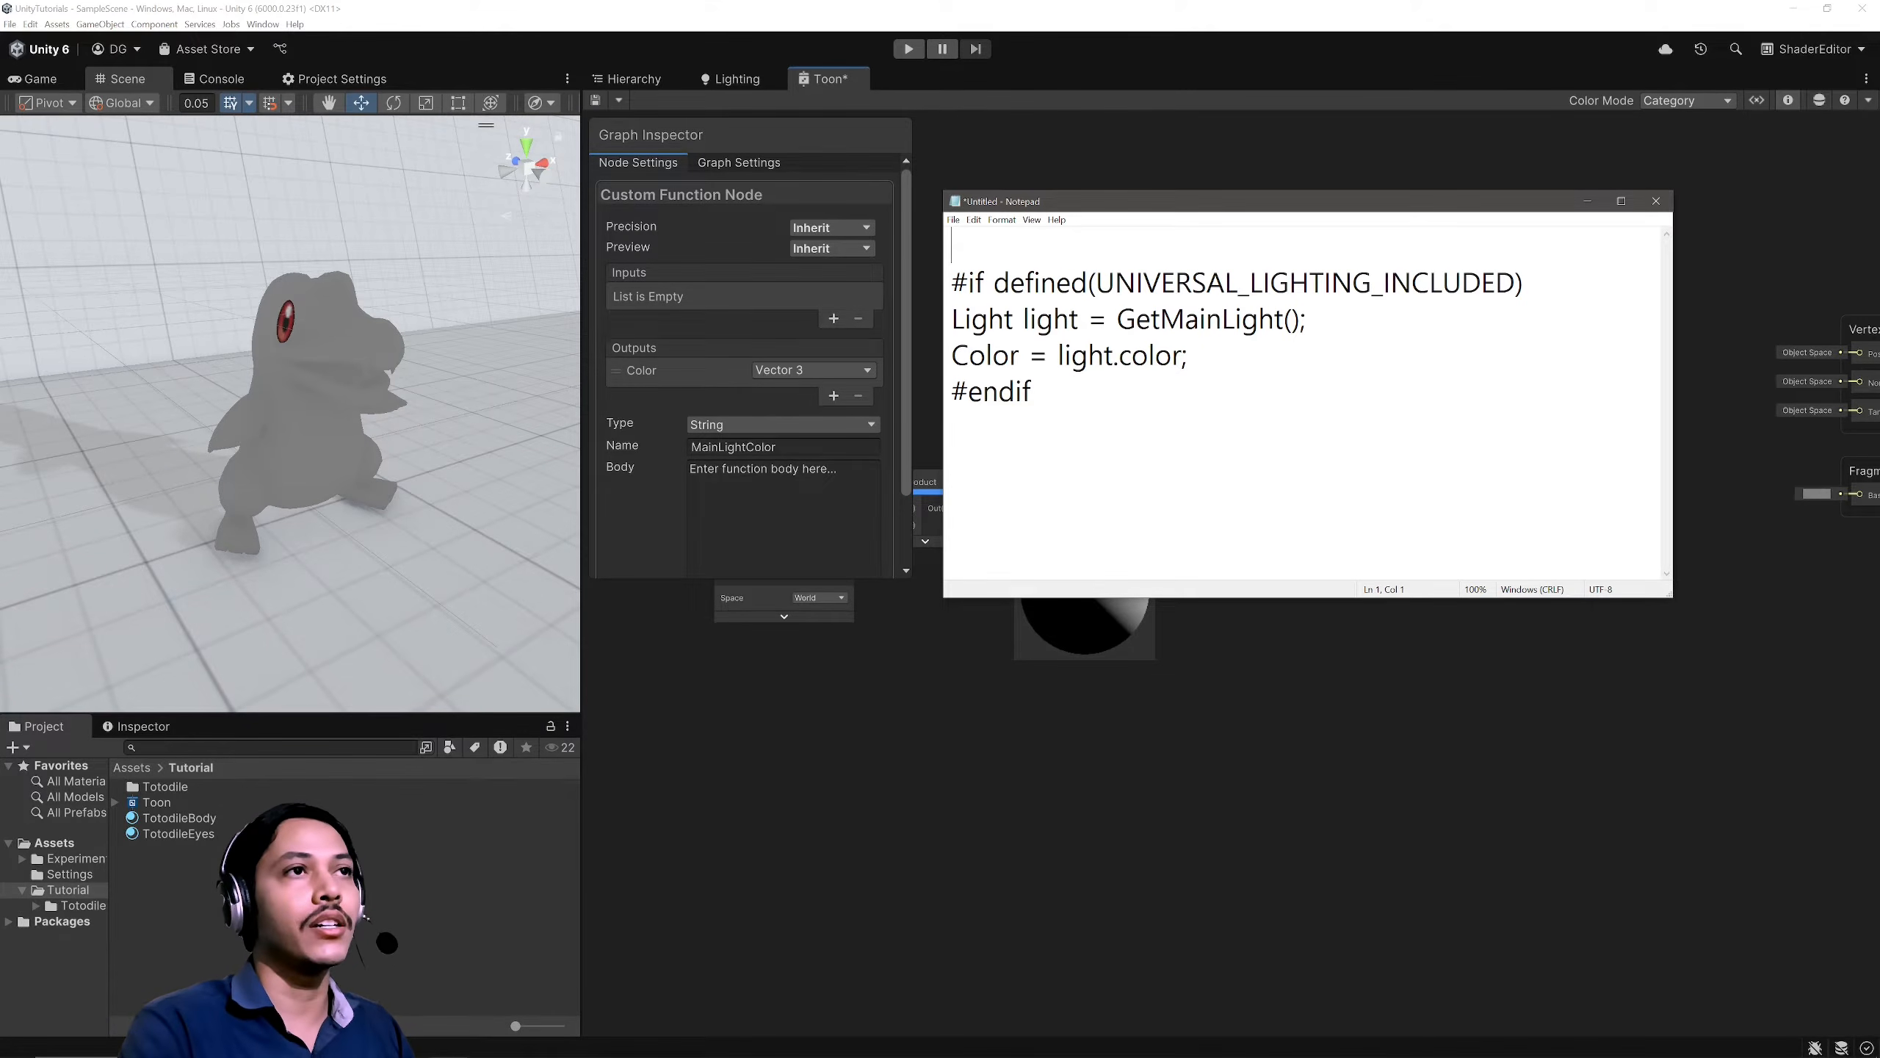
pyautogui.write('Color = 0')
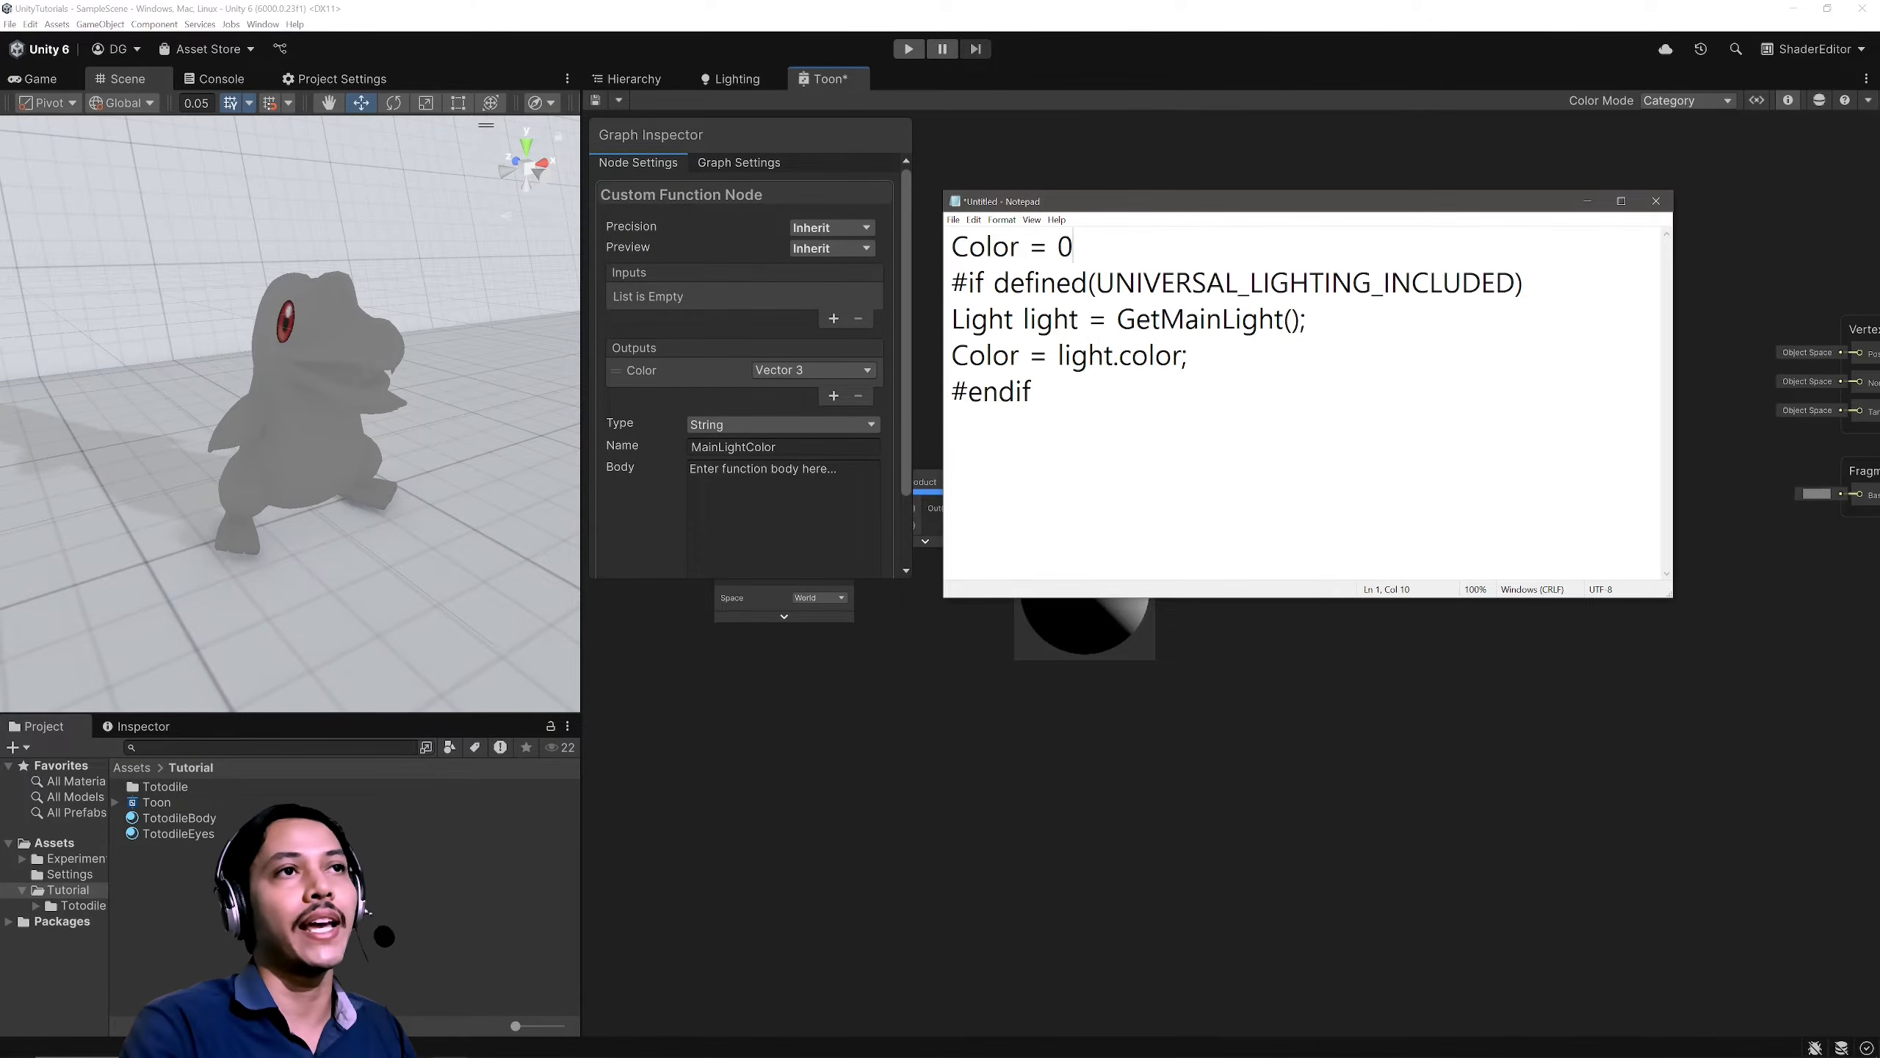
pyautogui.write(';')
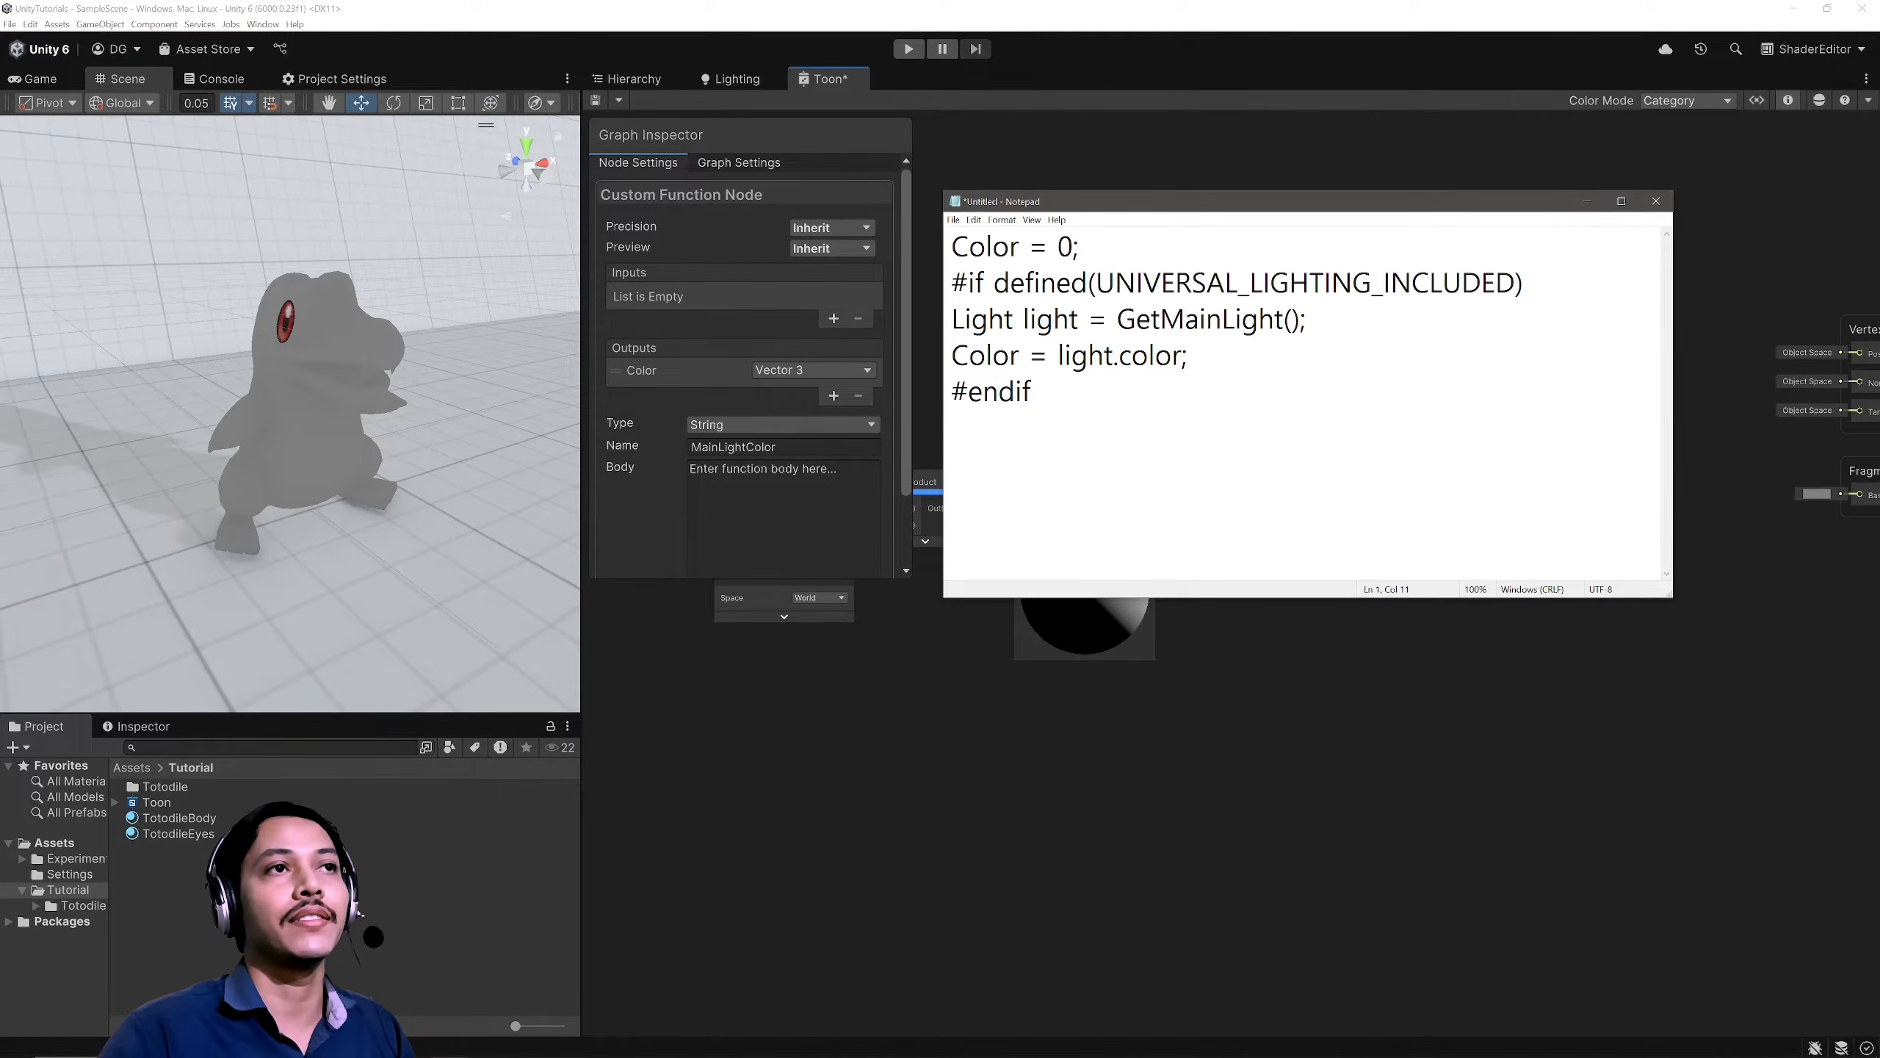
# Step: Change the fallback color value on the first line to 1
pyautogui.hotkey('shift', 'Left')
pyautogui.hotkey('shift', 'Left')
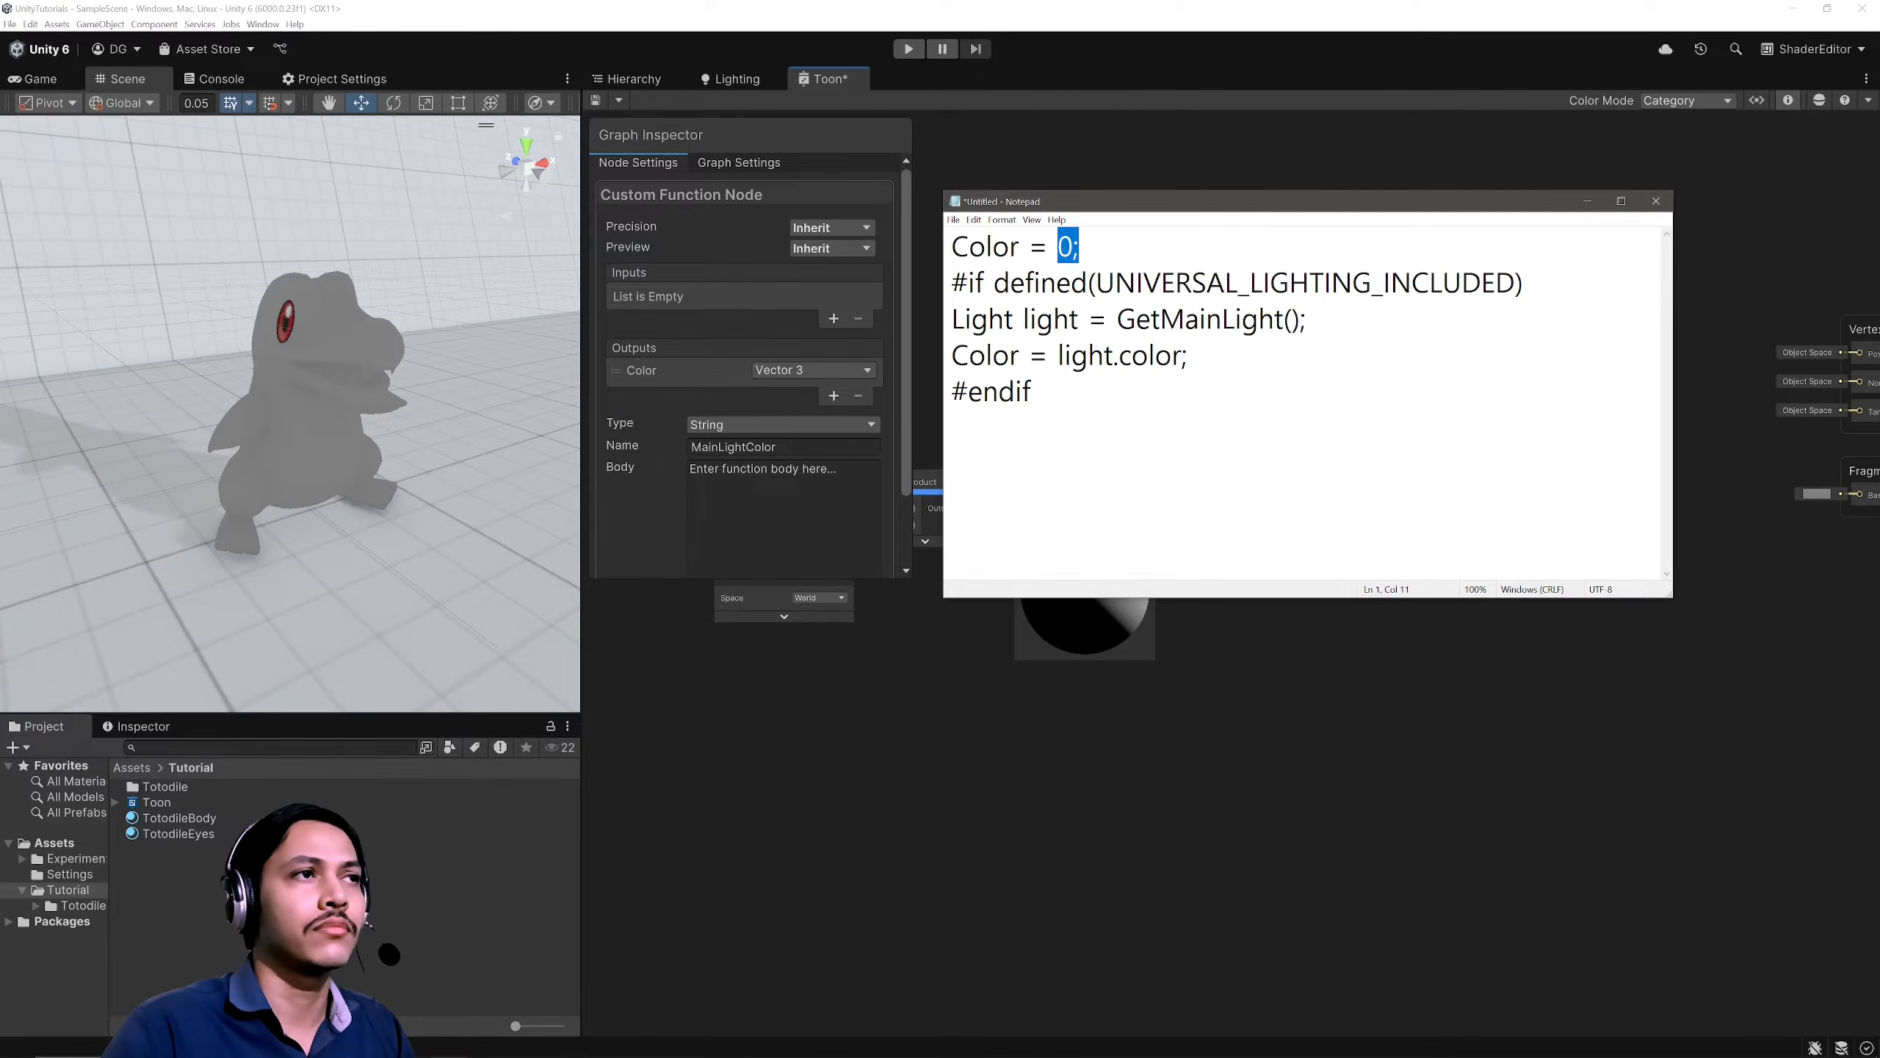
pyautogui.press('Left')
pyautogui.hotkey('shift', 'Right')
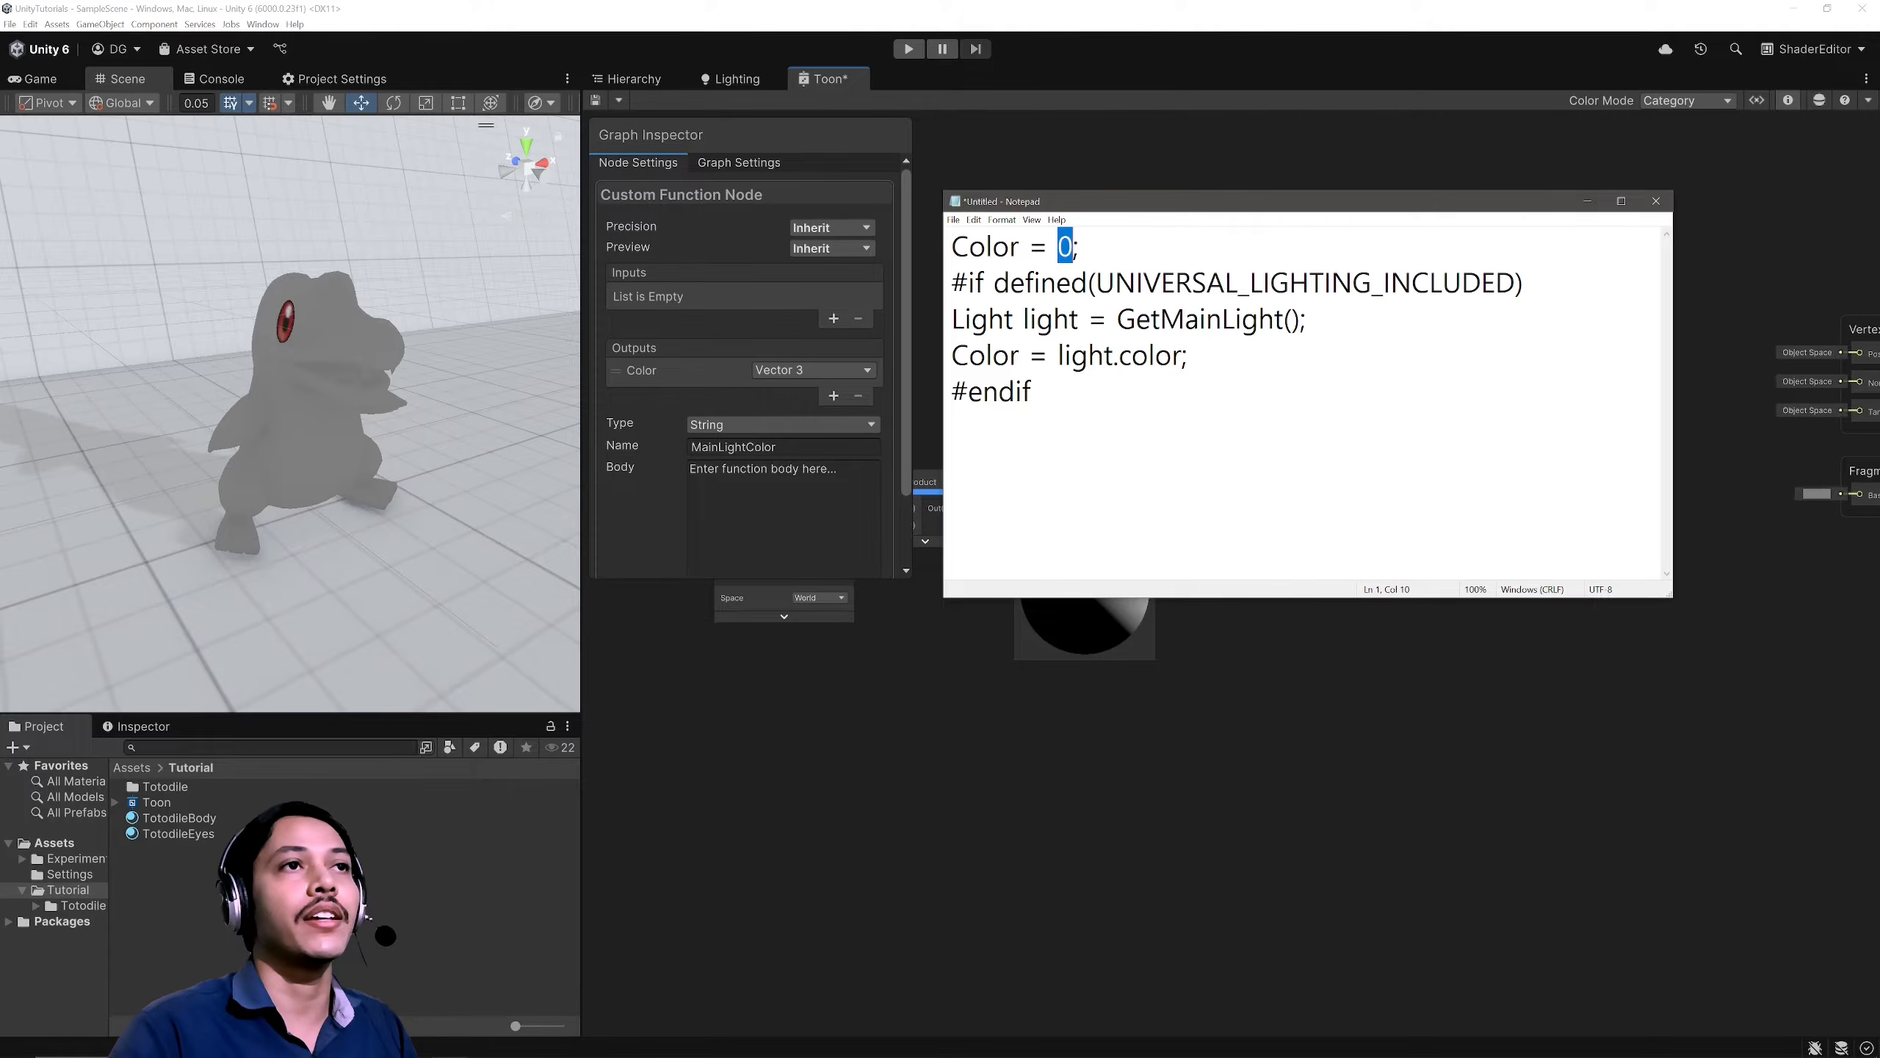
pyautogui.write('1')
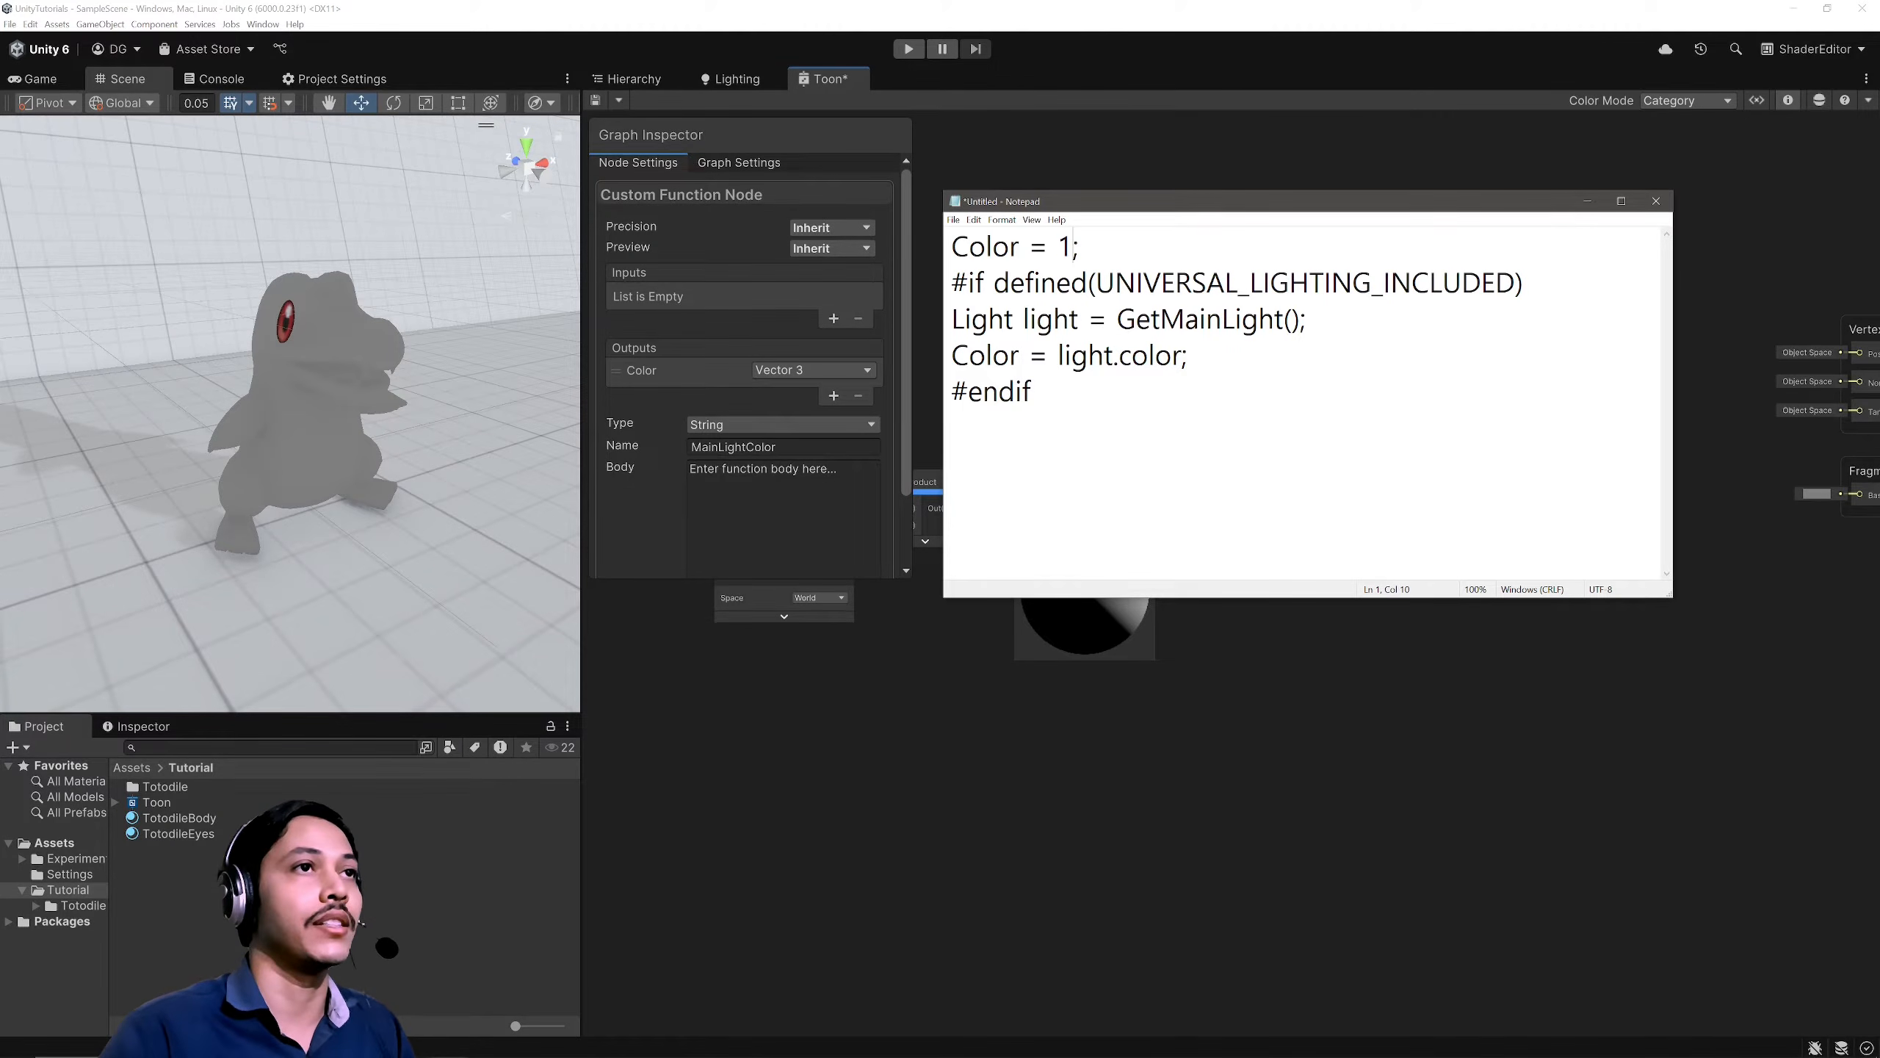
# Step: Move the complete code out of Notepad into the Body of the MainLightColor custom function, closing Notepad
pyautogui.hotkey('ctrl', 'a')
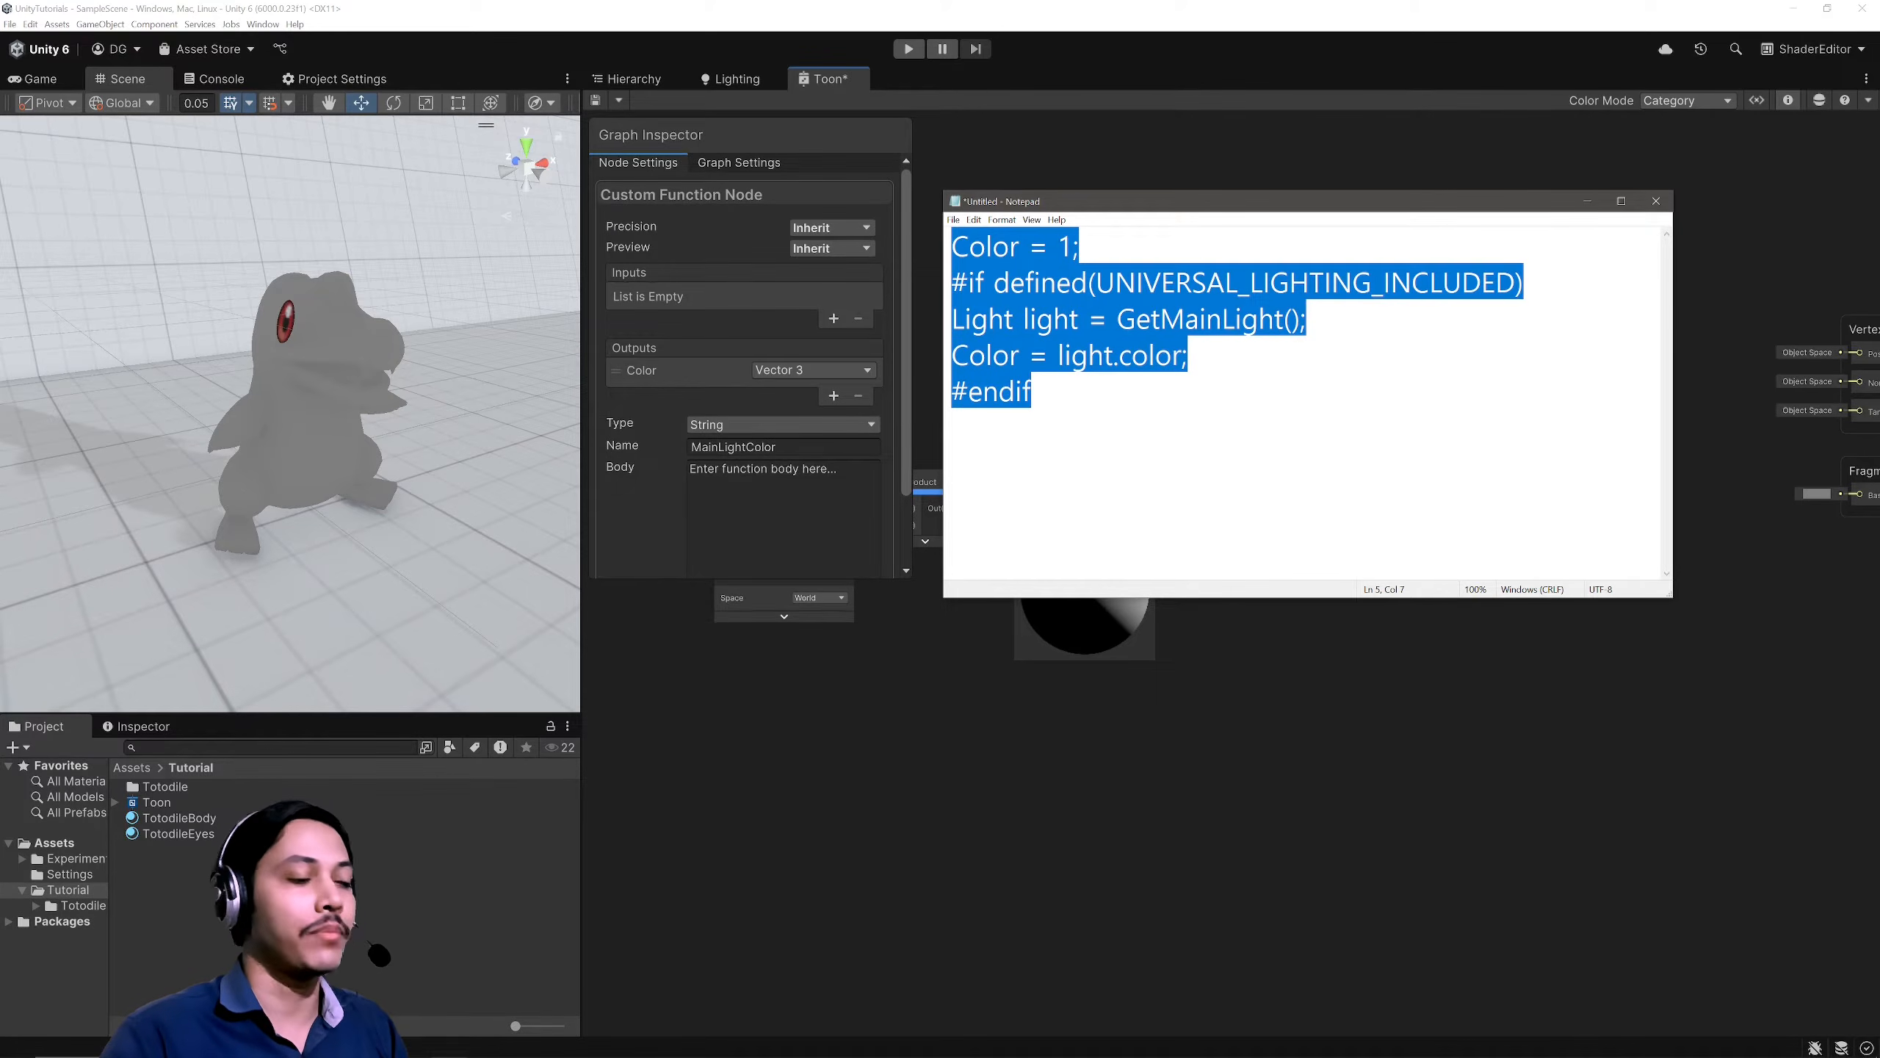
pyautogui.hotkey('ctrl', 'x')
pyautogui.click(1667, 199)
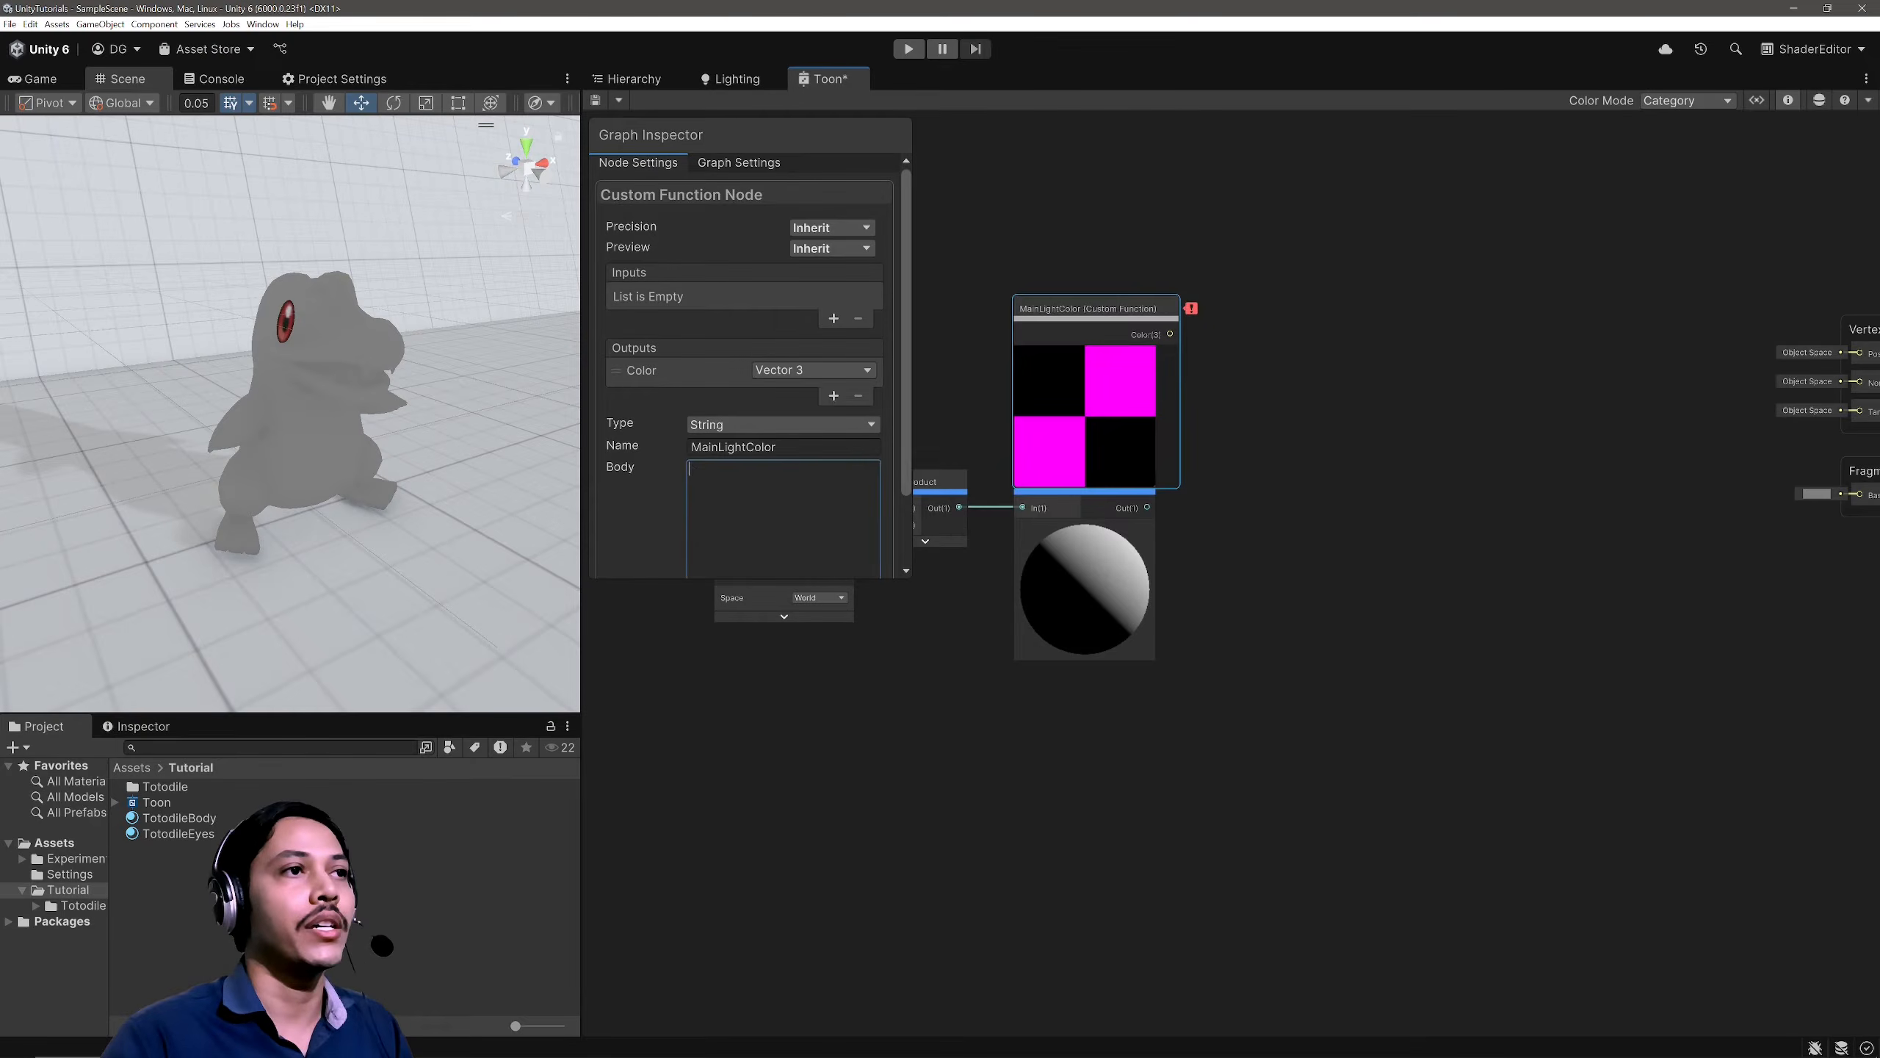
pyautogui.hotkey('ctrl', 'v')
pyautogui.click(1381, 492)
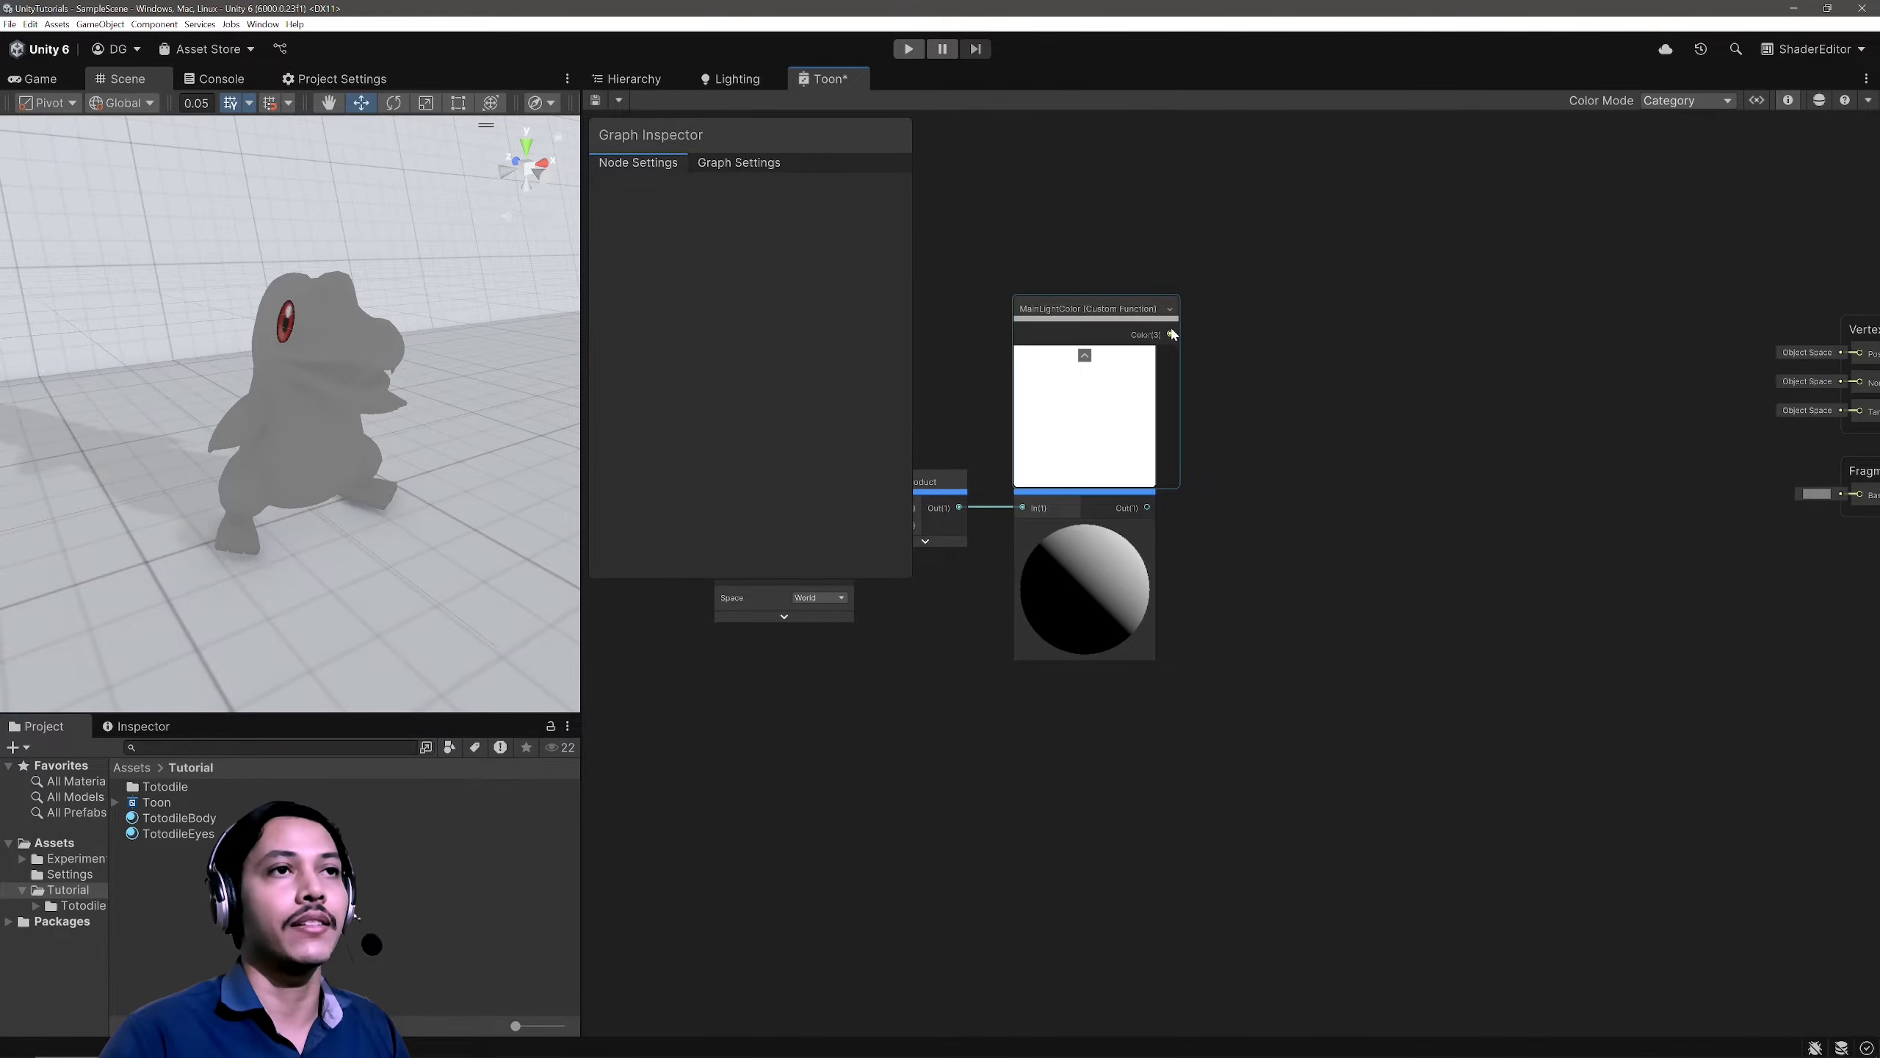
# Step: Multiply the MainLightColor output by the Saturate output, feed the result into the Fragment Base Color, and save the graph
pyautogui.press('space')
pyautogui.scroll(-1, 1390, 476)
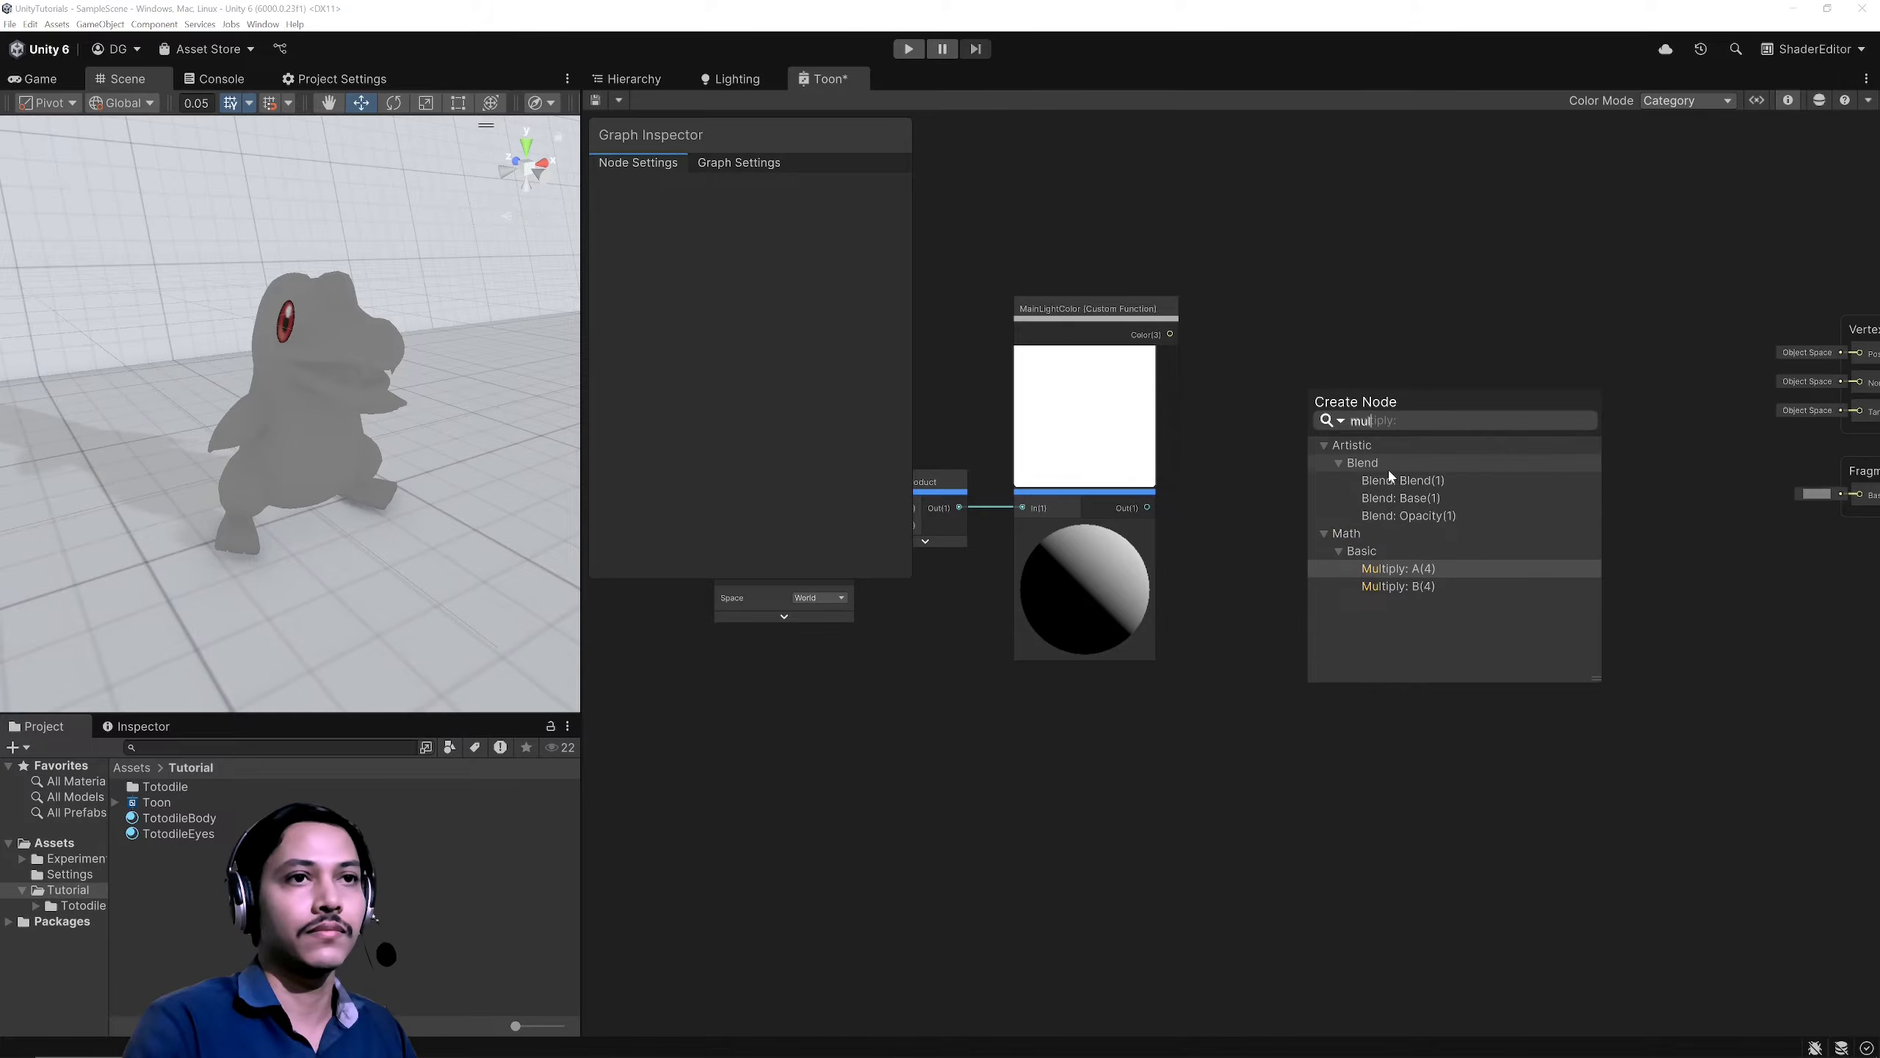
pyautogui.press('Return')
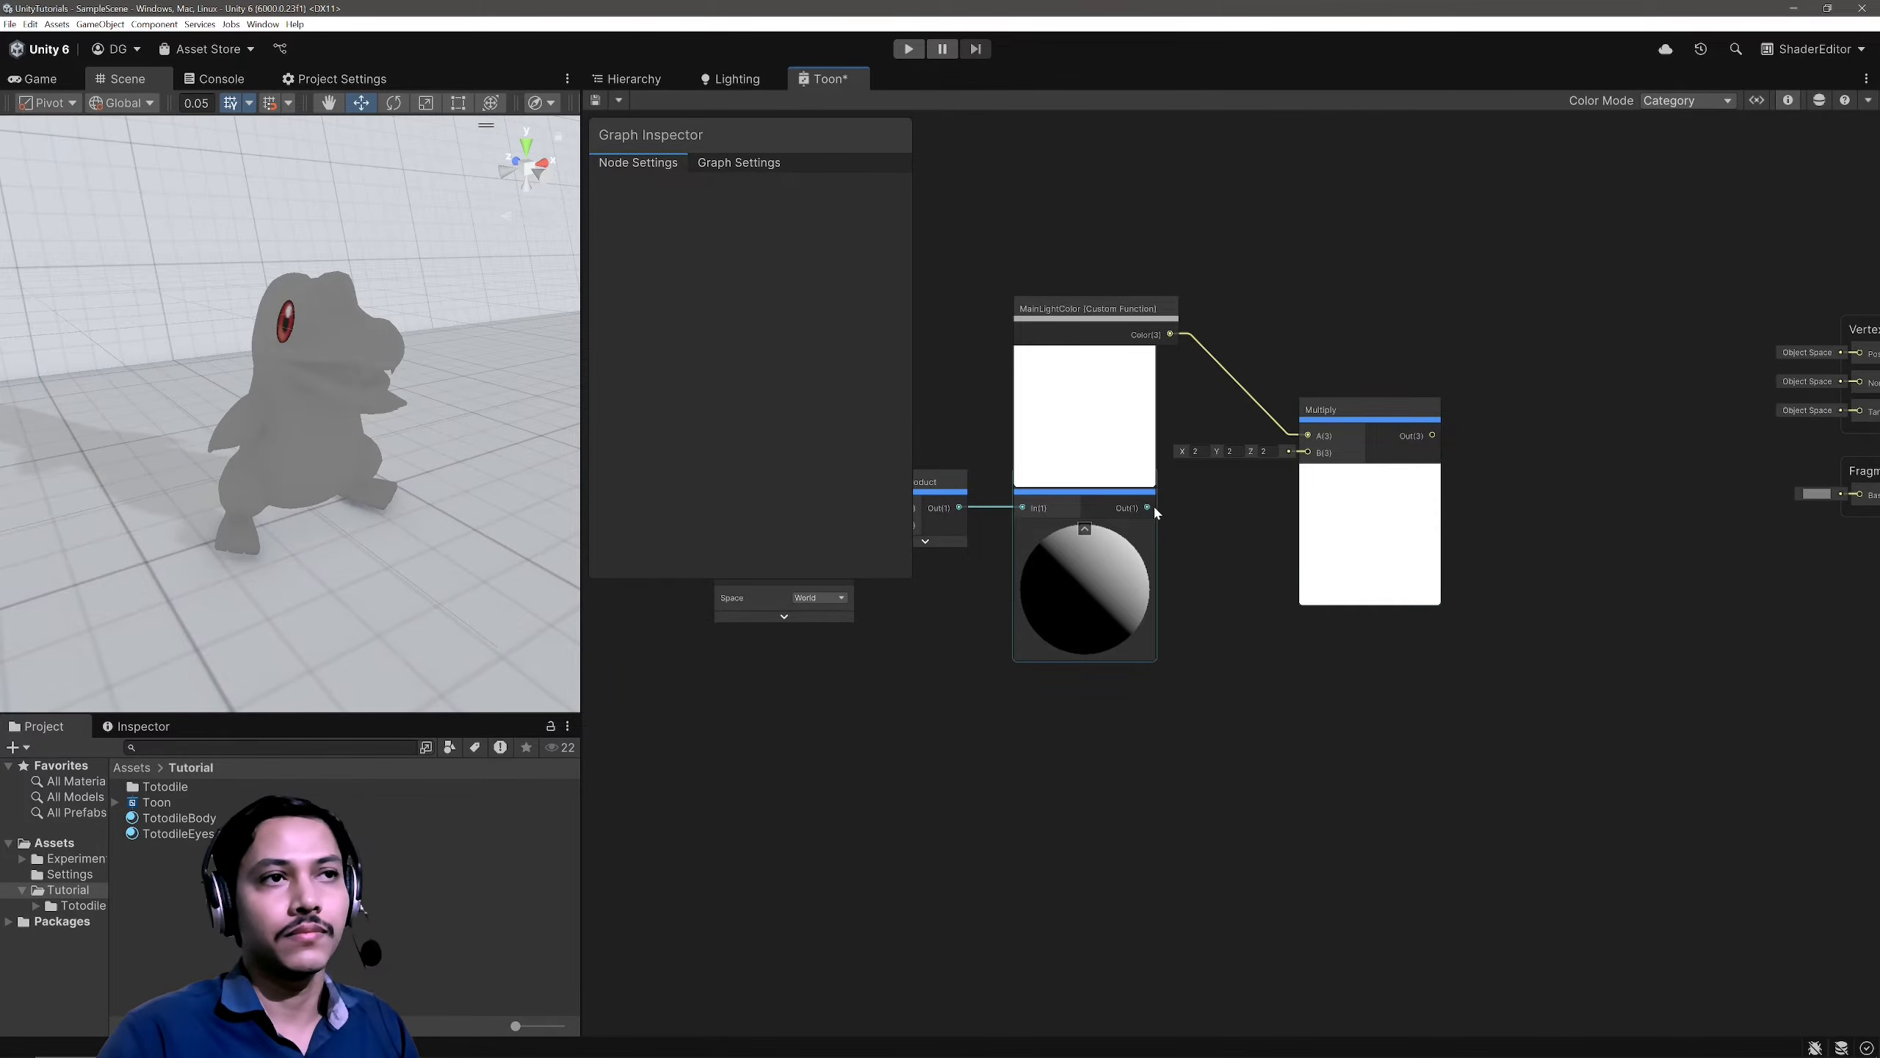
pyautogui.moveTo(1147, 508); pyautogui.dragTo(1308, 451)
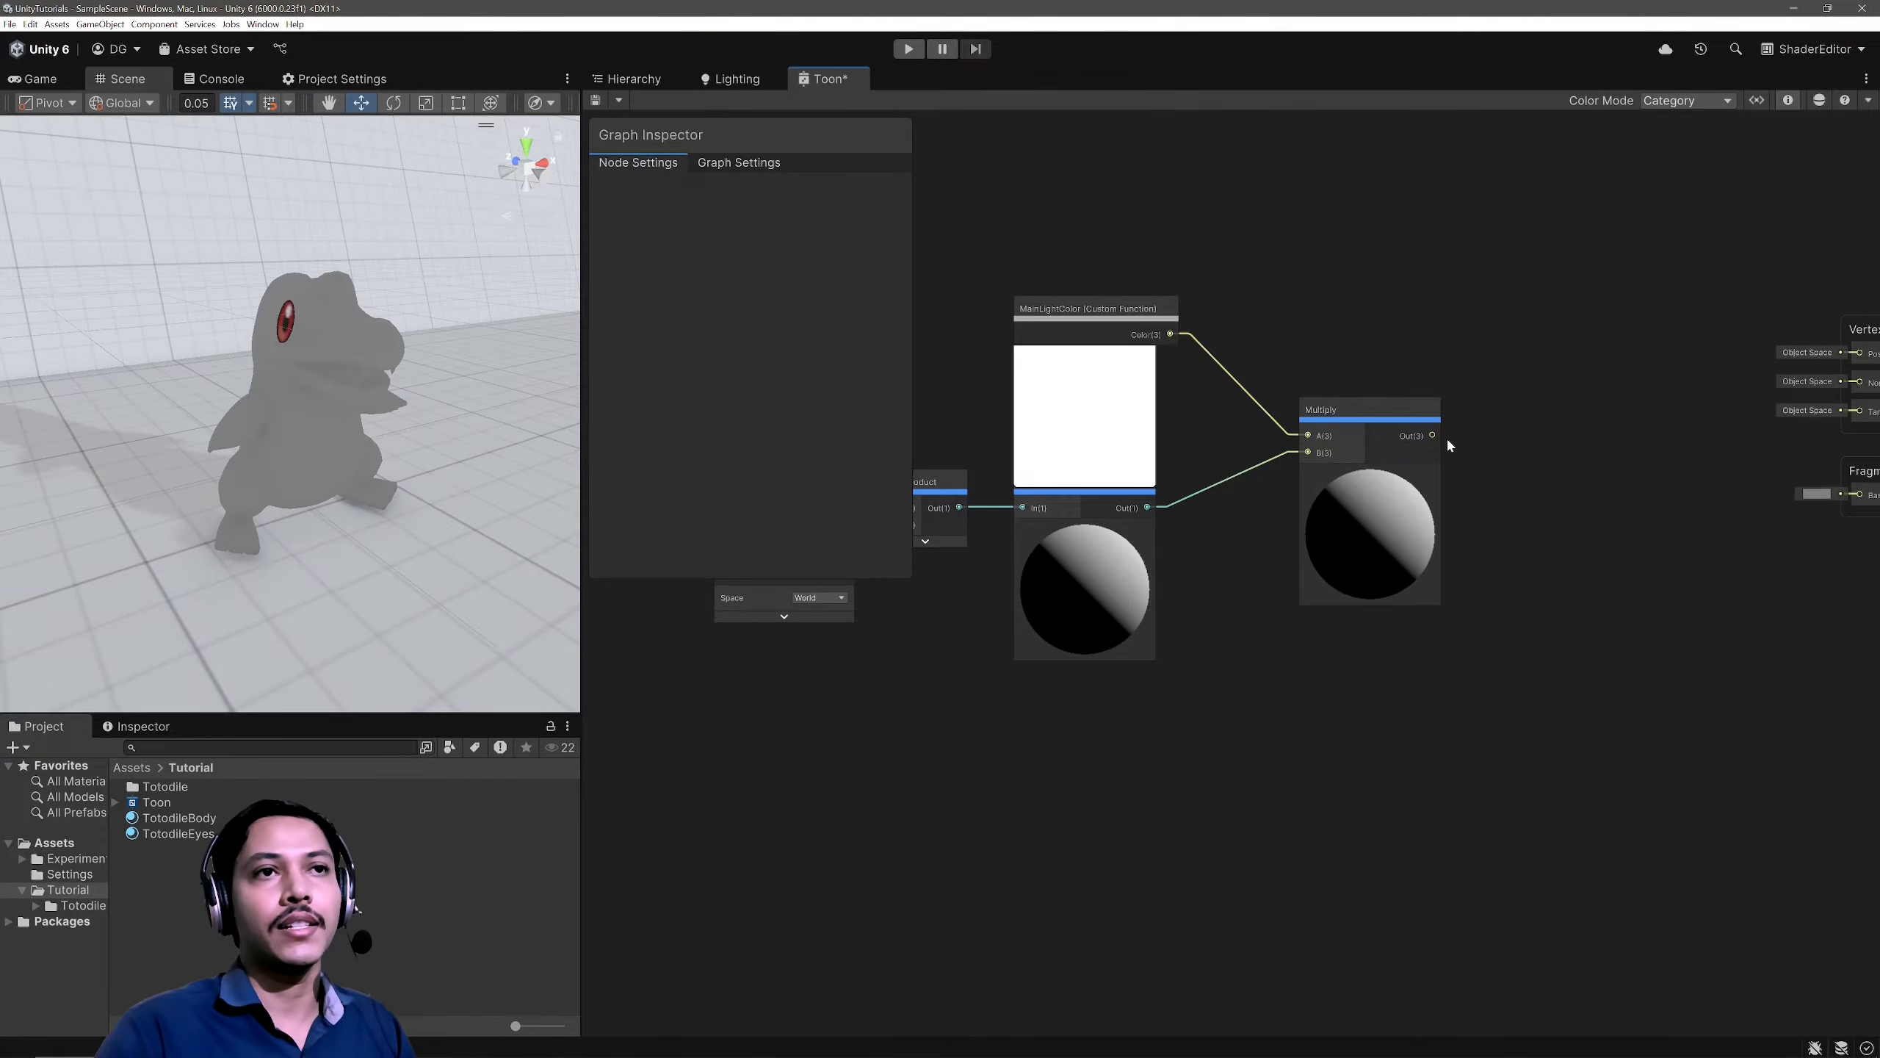
pyautogui.moveTo(1432, 436); pyautogui.dragTo(1745, 500)
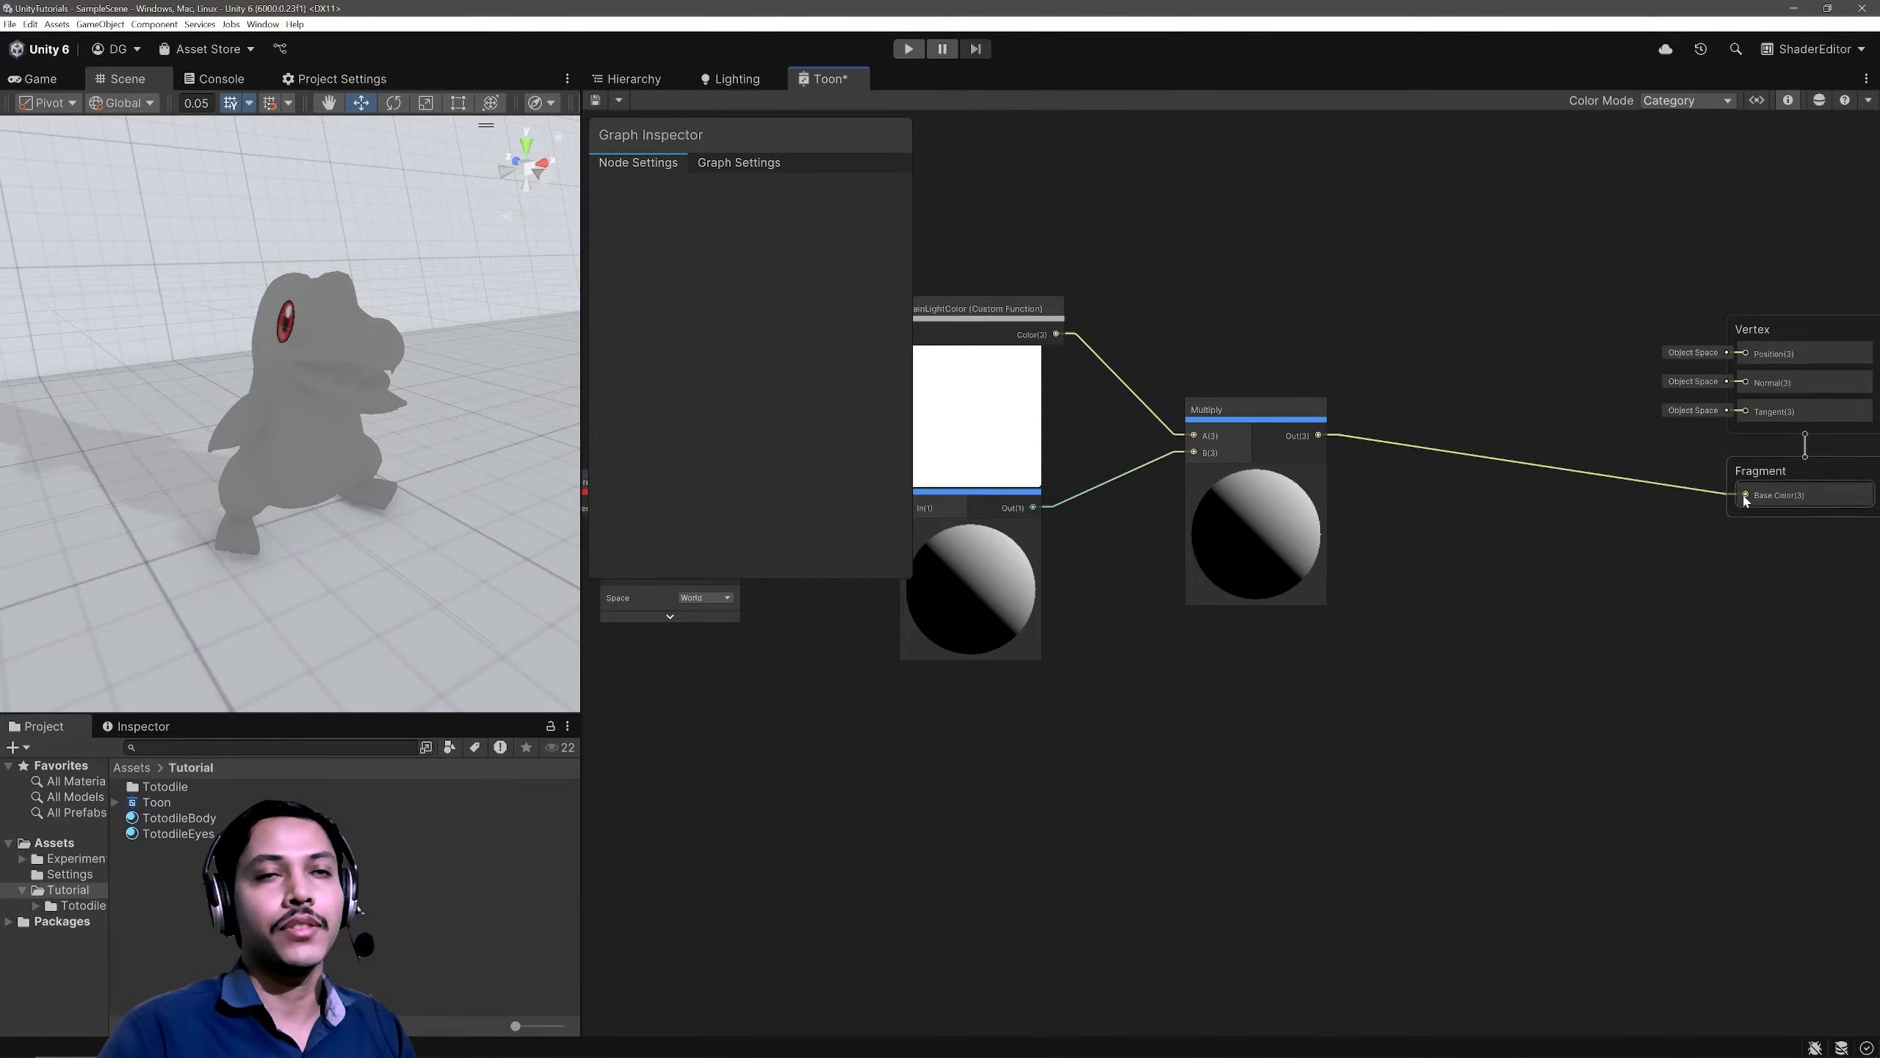
pyautogui.hotkey('ctrl', 's')
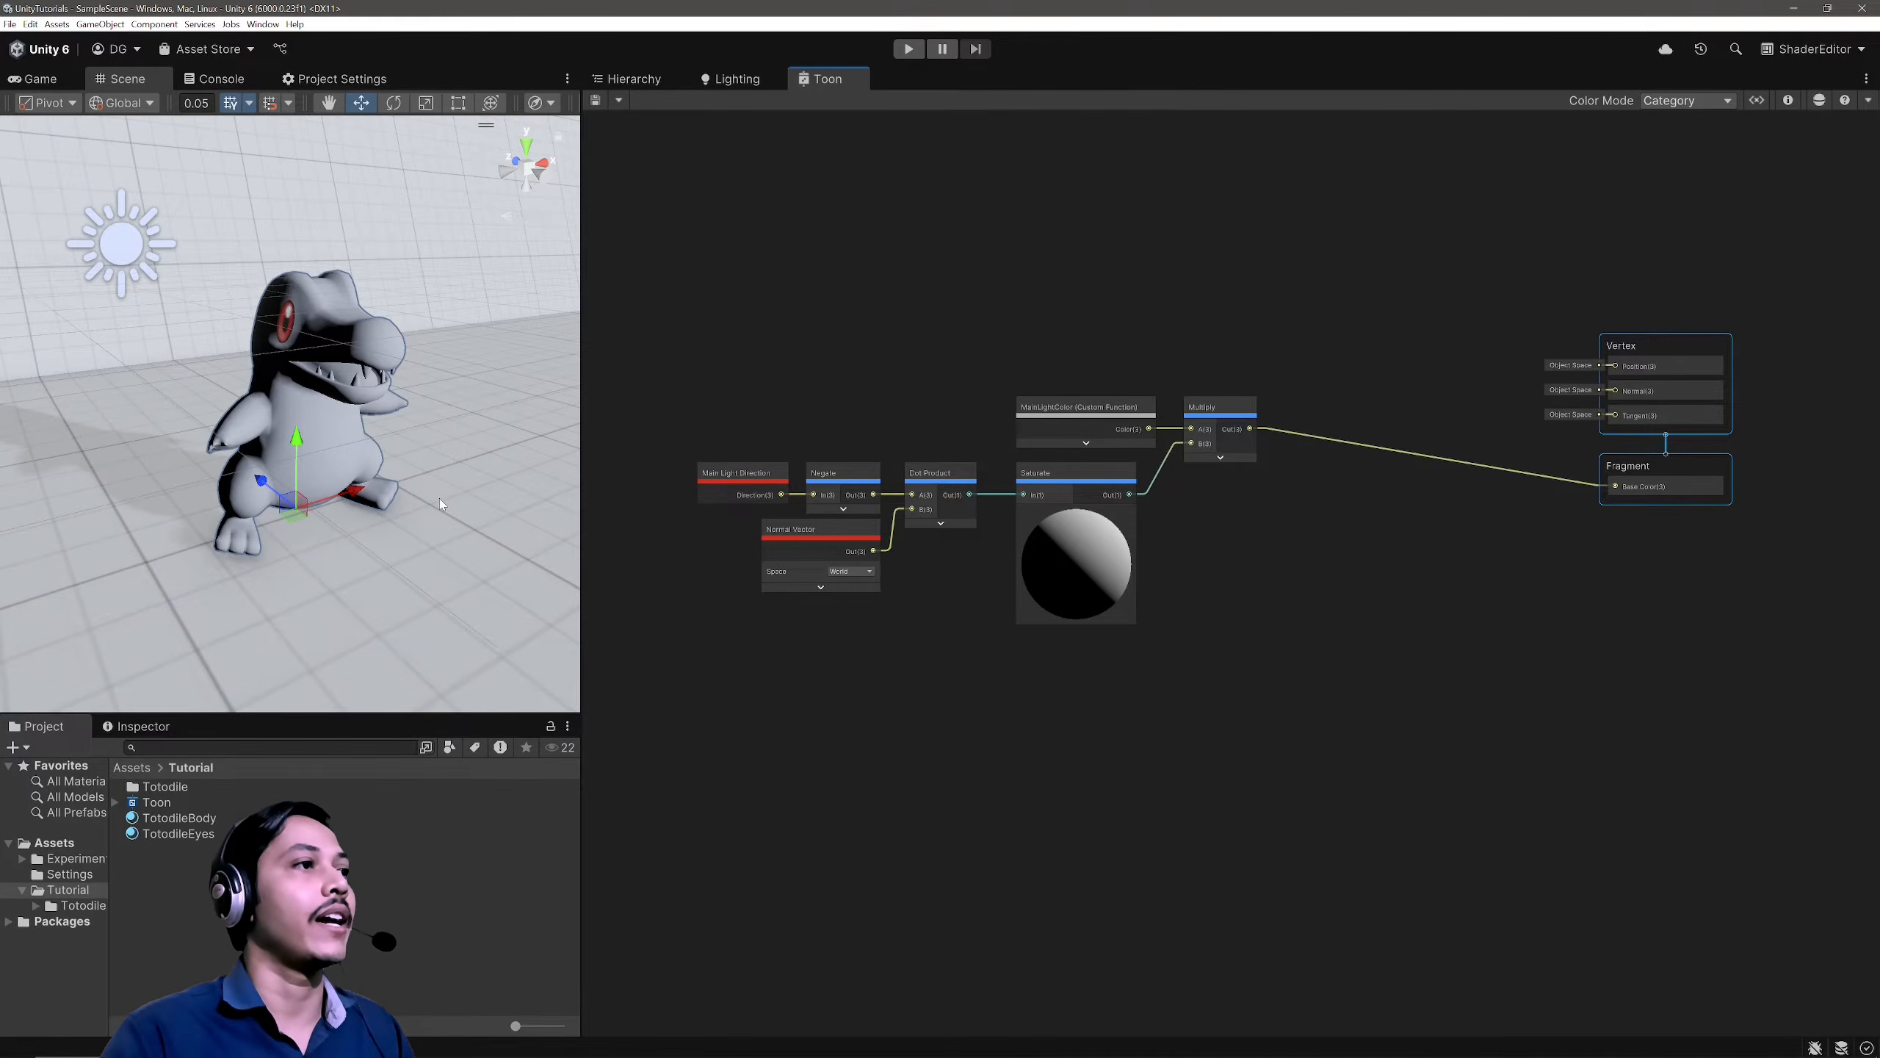
# Step: Rotate the scene's directional light to test the shading on the Totodile model, and select the model
pyautogui.keyDown('alt'); pyautogui.moveTo(440, 505); pyautogui.dragTo(497, 491); pyautogui.keyUp('alt')
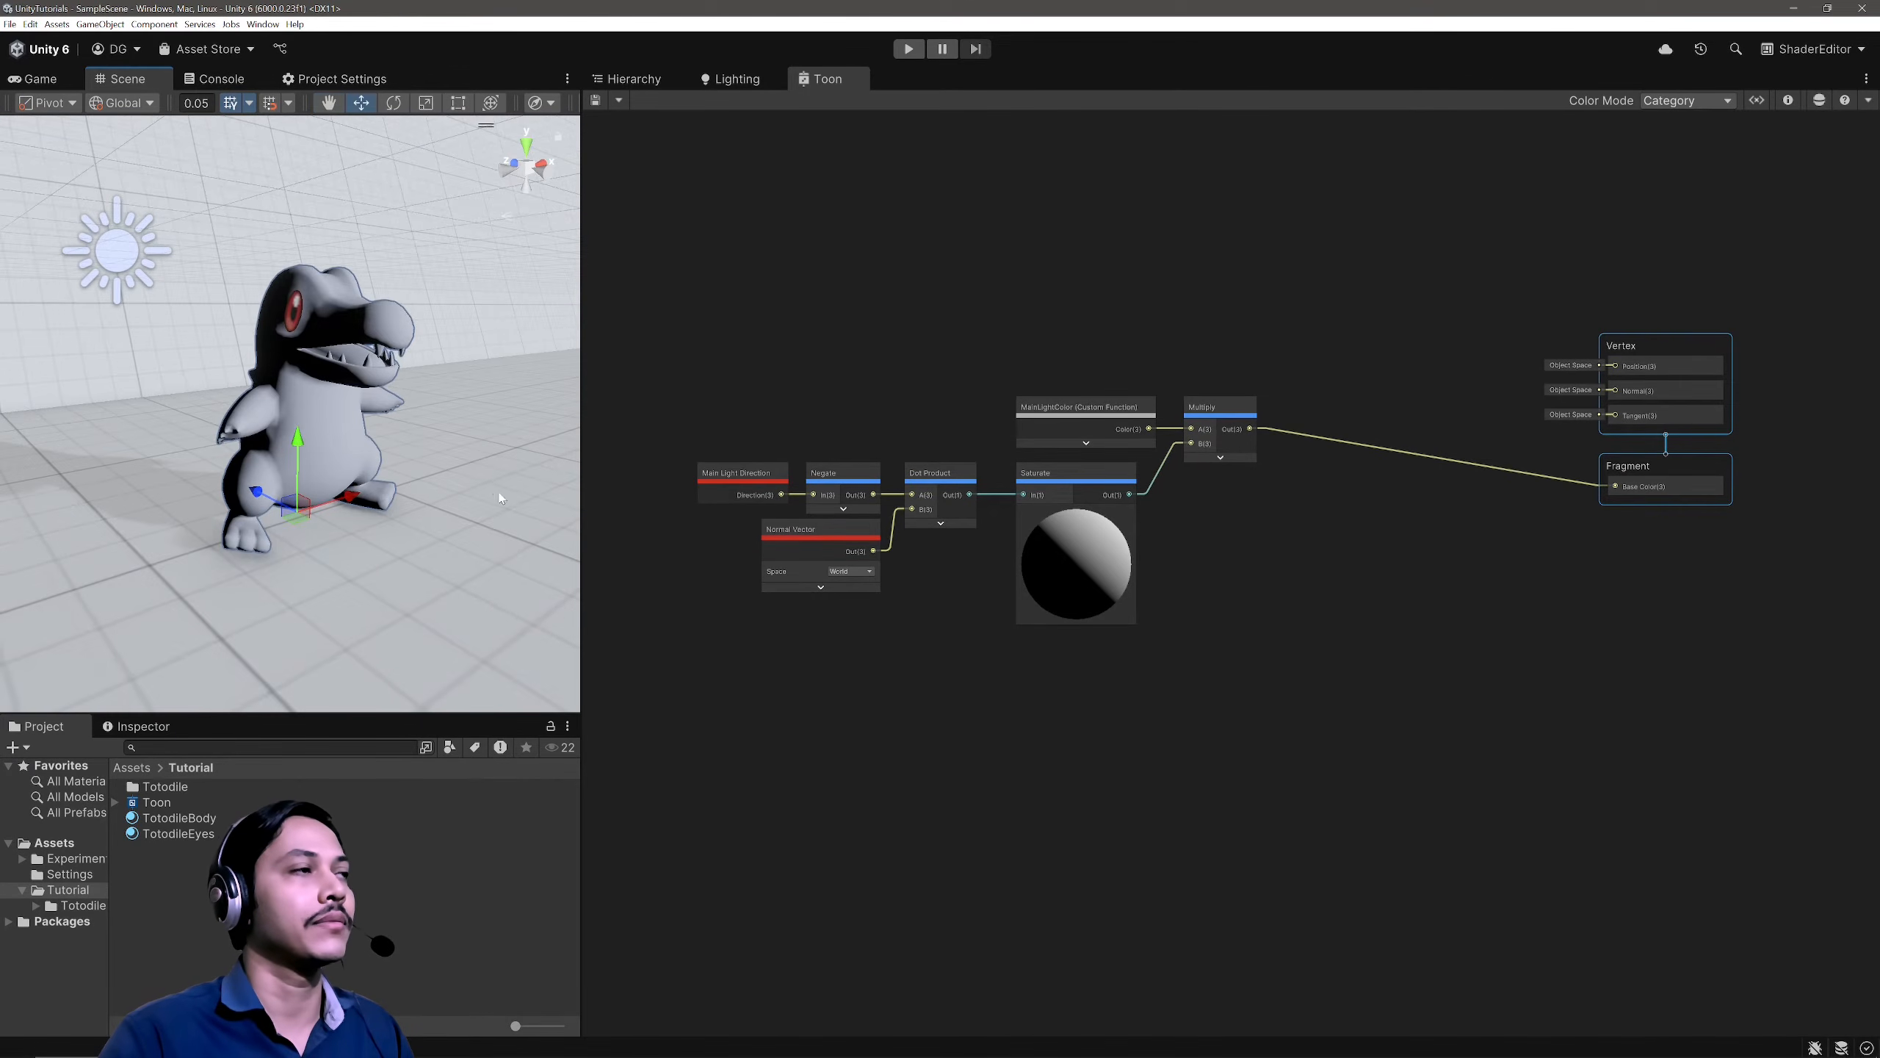
pyautogui.click(131, 268)
pyautogui.press('e')
pyautogui.moveTo(120, 280); pyautogui.dragTo(102, 255)
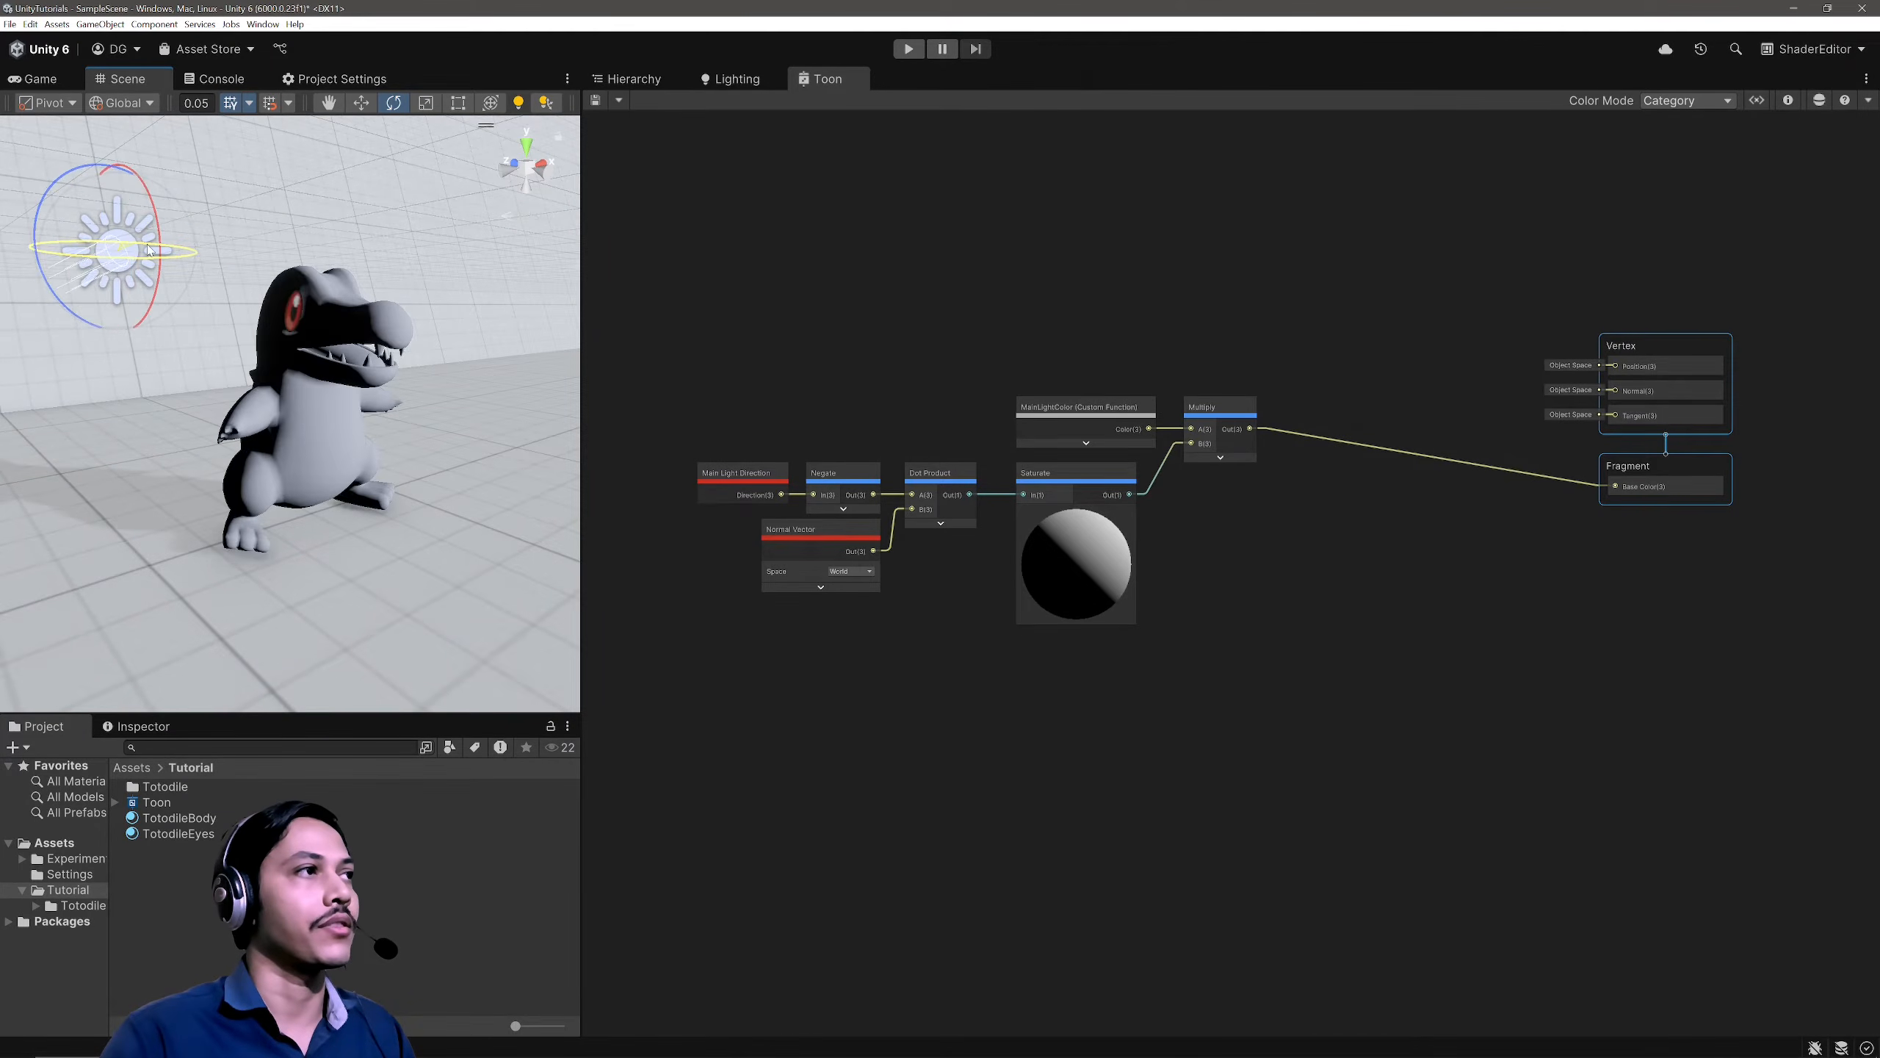
pyautogui.moveTo(113, 167)
pyautogui.mouseDown()
pyautogui.moveTo(115, 139)
pyautogui.moveTo(131, 156)
pyautogui.mouseUp()
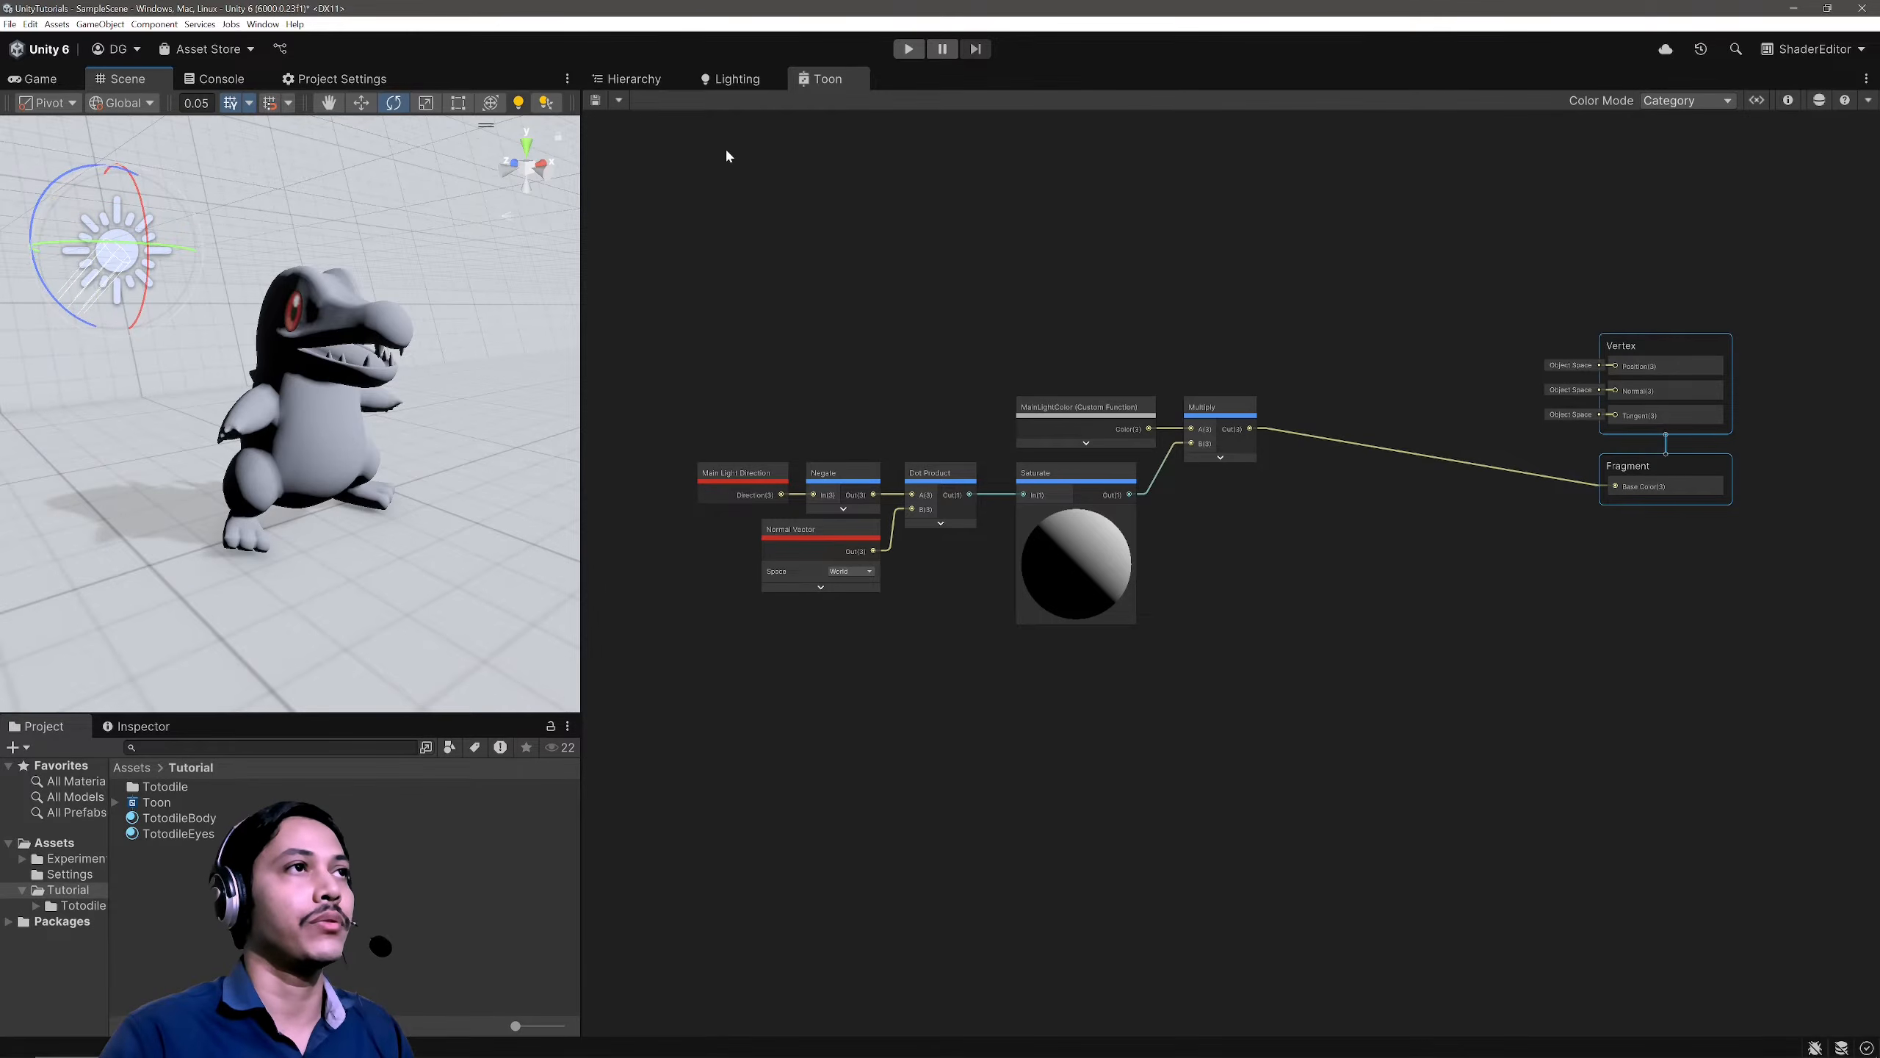
pyautogui.click(341, 340)
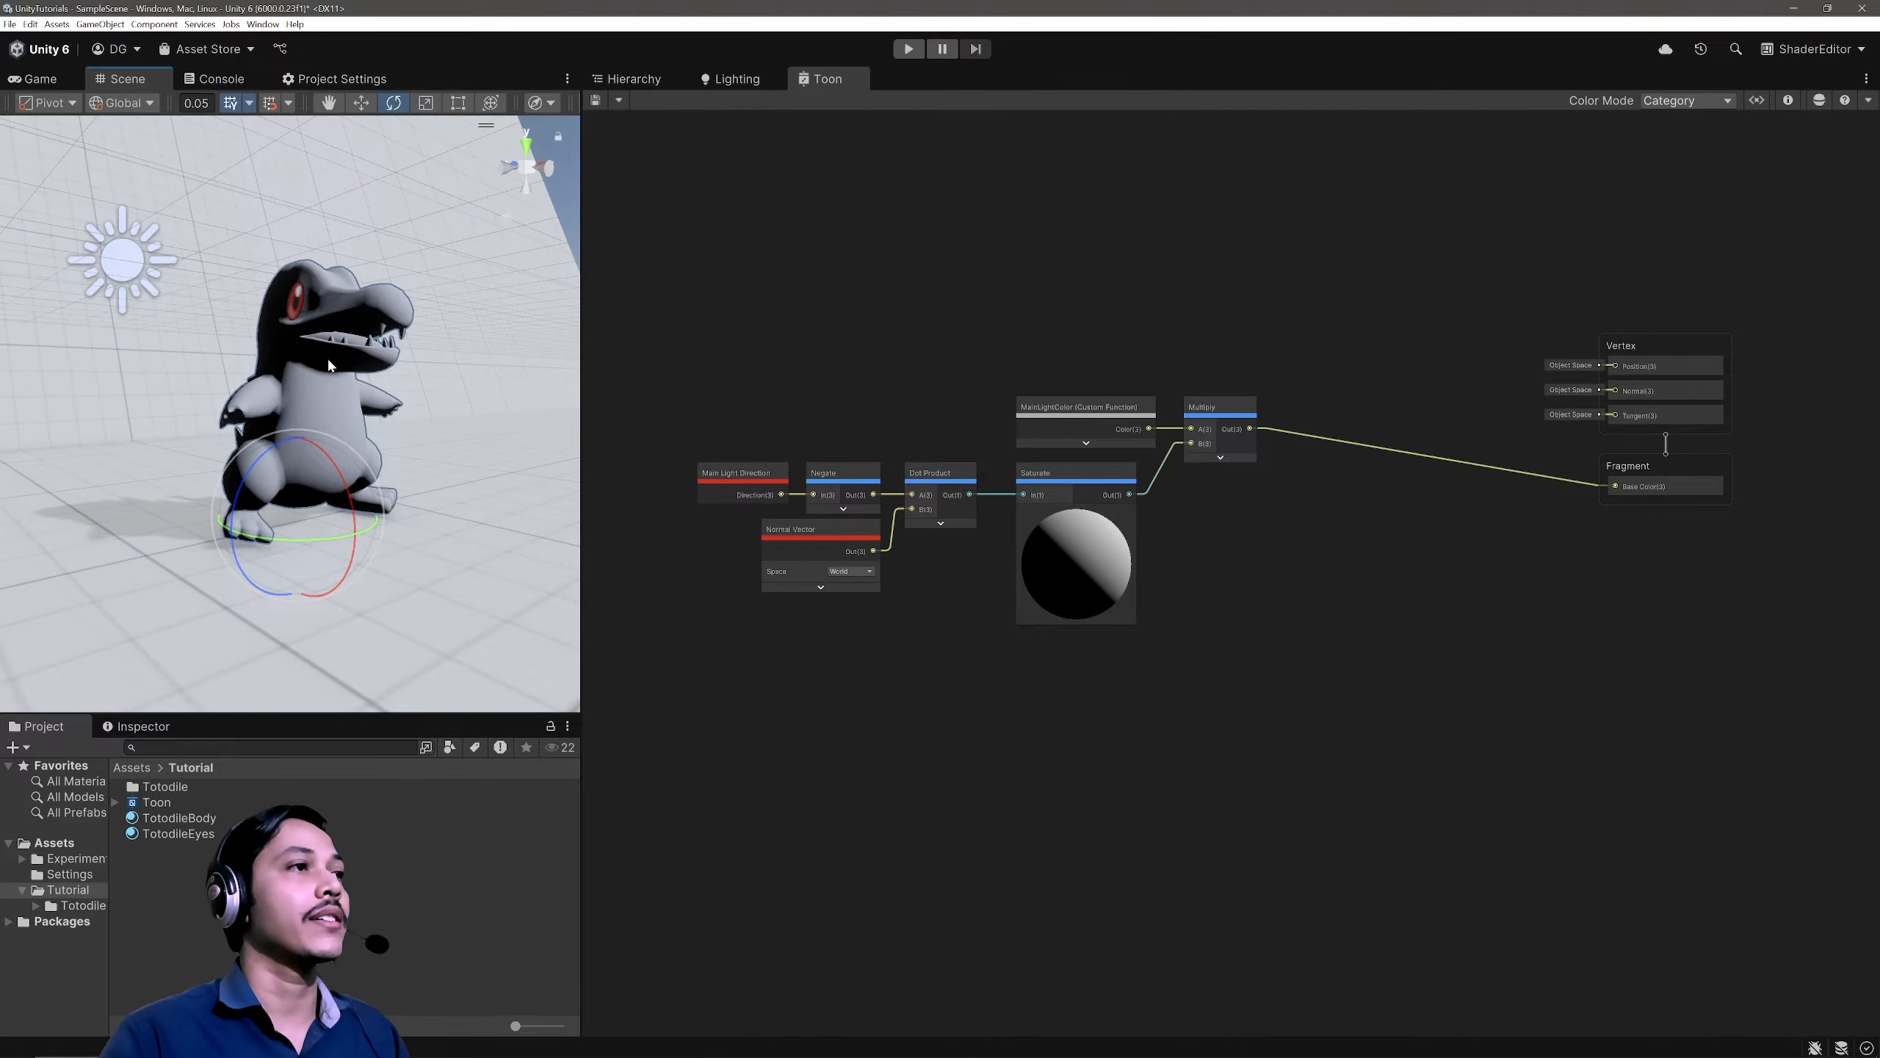
# Step: Add a One Minus node fed by the Saturate output and place it beneath the light color Multiply node
pyautogui.keyDown('alt'); pyautogui.moveTo(257, 407); pyautogui.dragTo(359, 447); pyautogui.keyUp('alt')
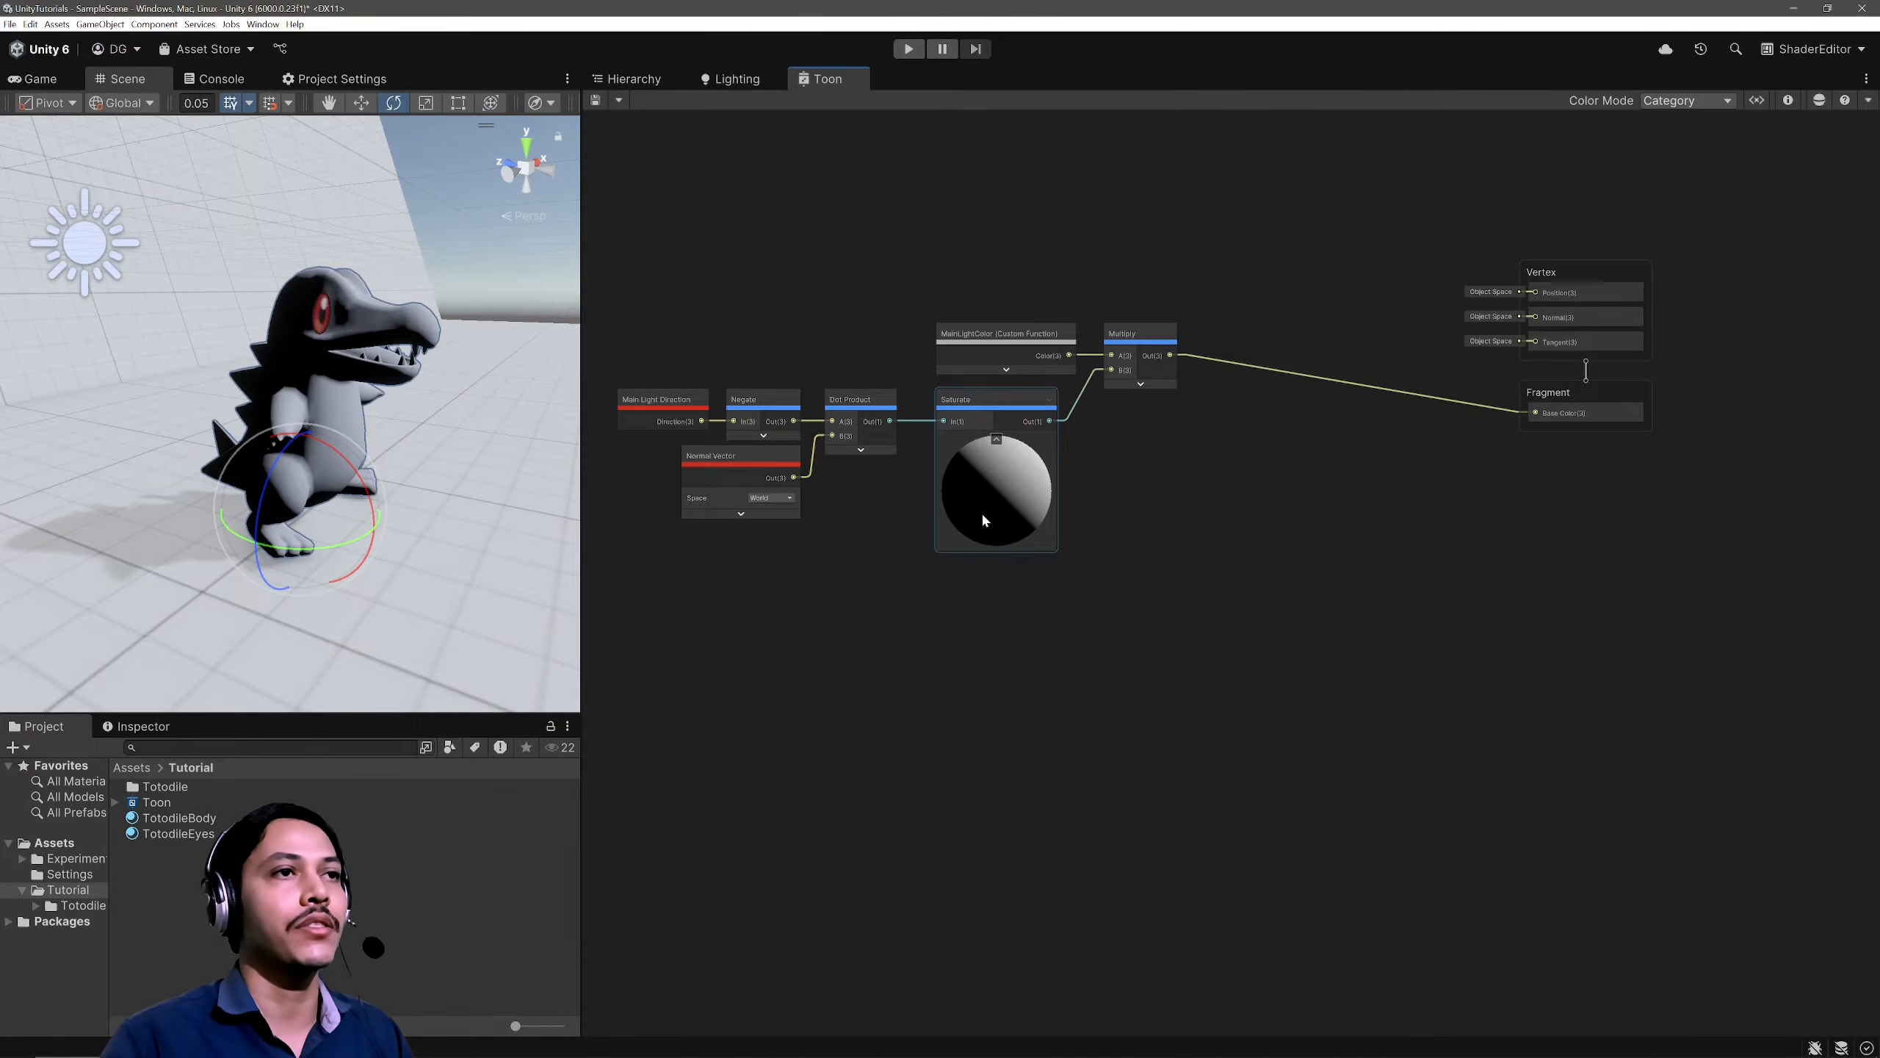
pyautogui.moveTo(1050, 422); pyautogui.dragTo(1181, 488)
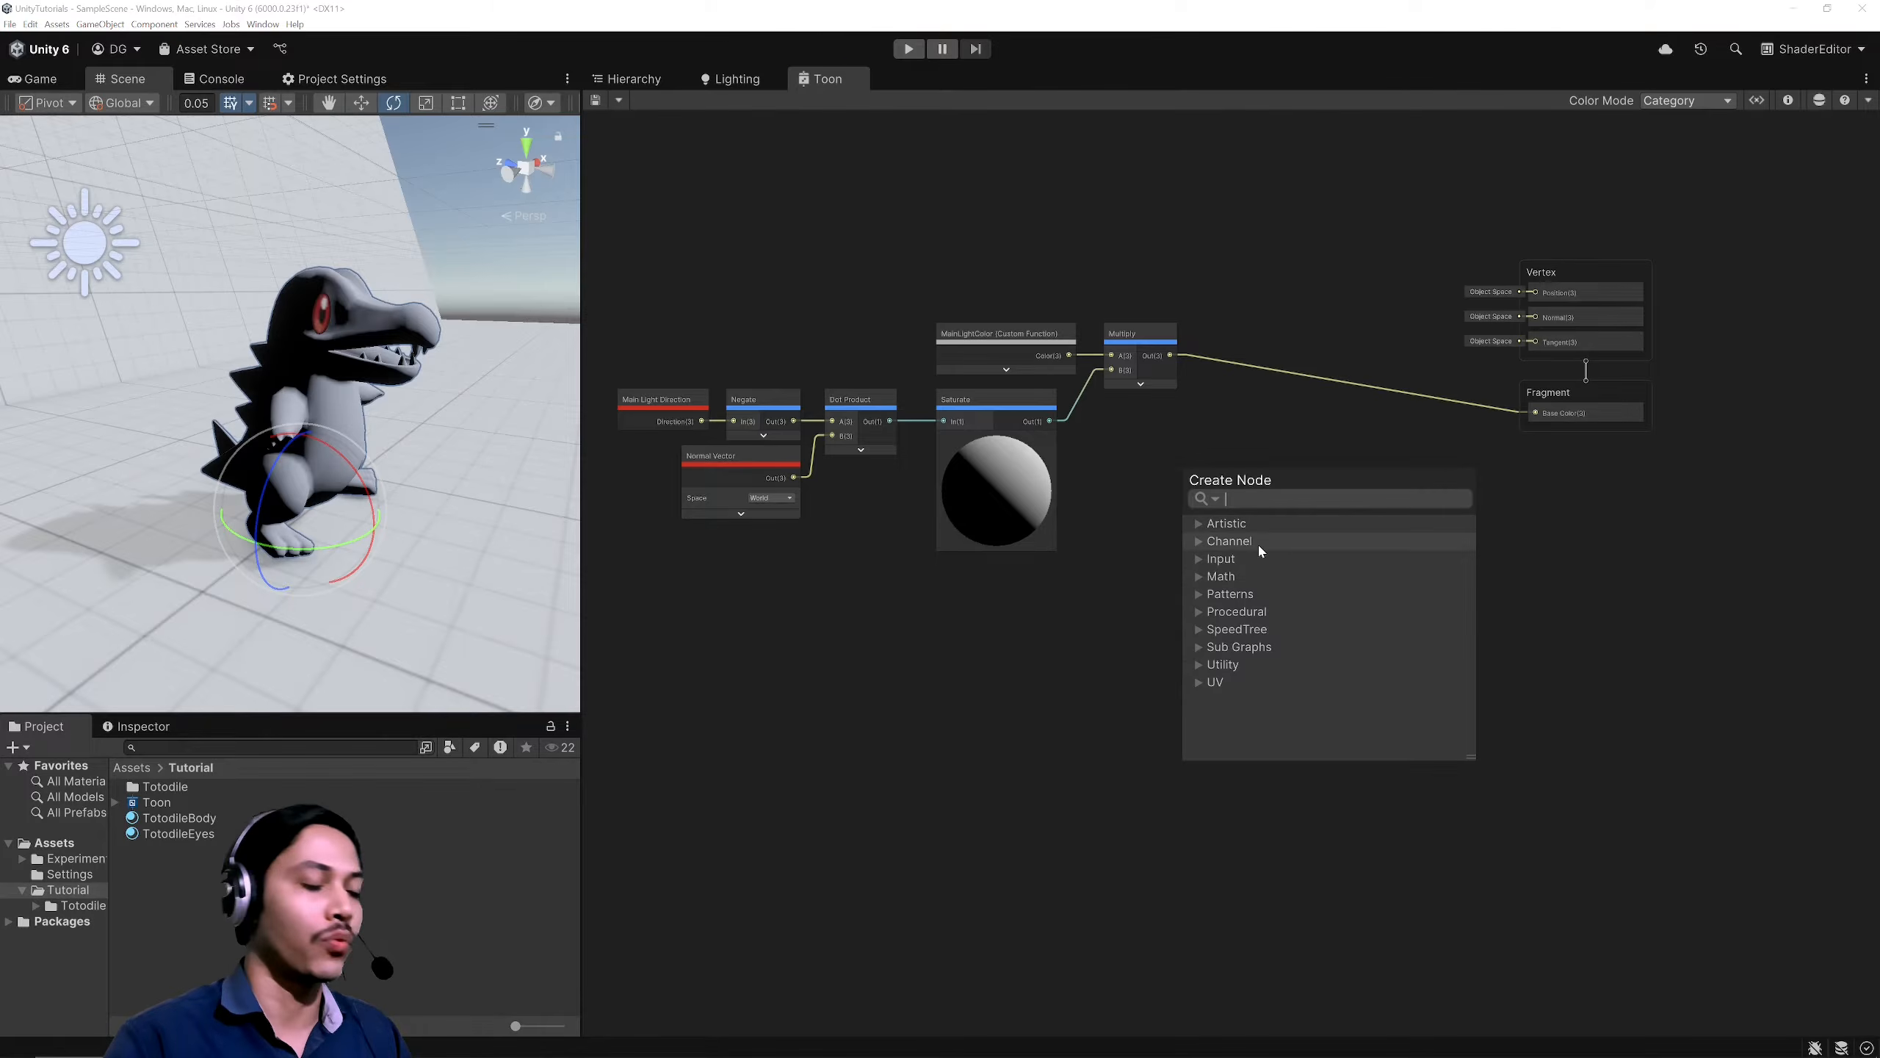
pyautogui.write('one')
pyautogui.press('Return')
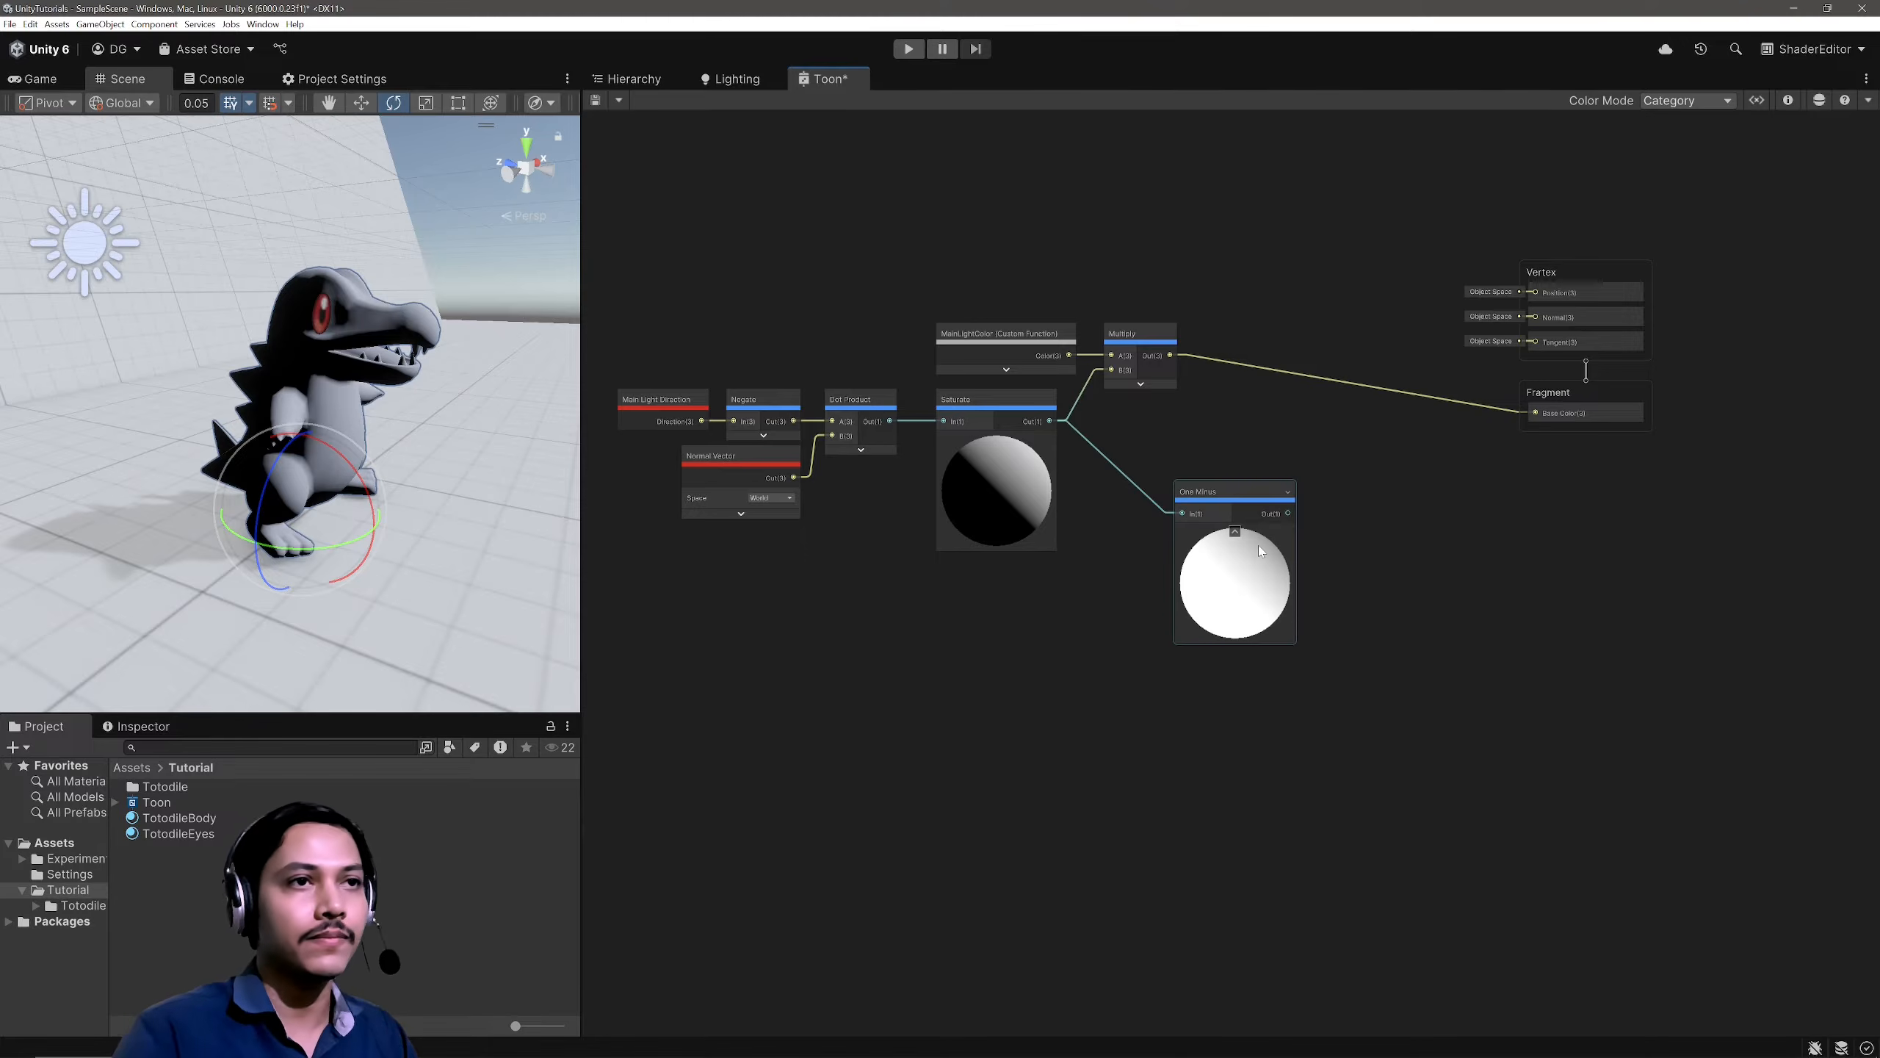
pyautogui.moveTo(1234, 503); pyautogui.dragTo(1158, 444)
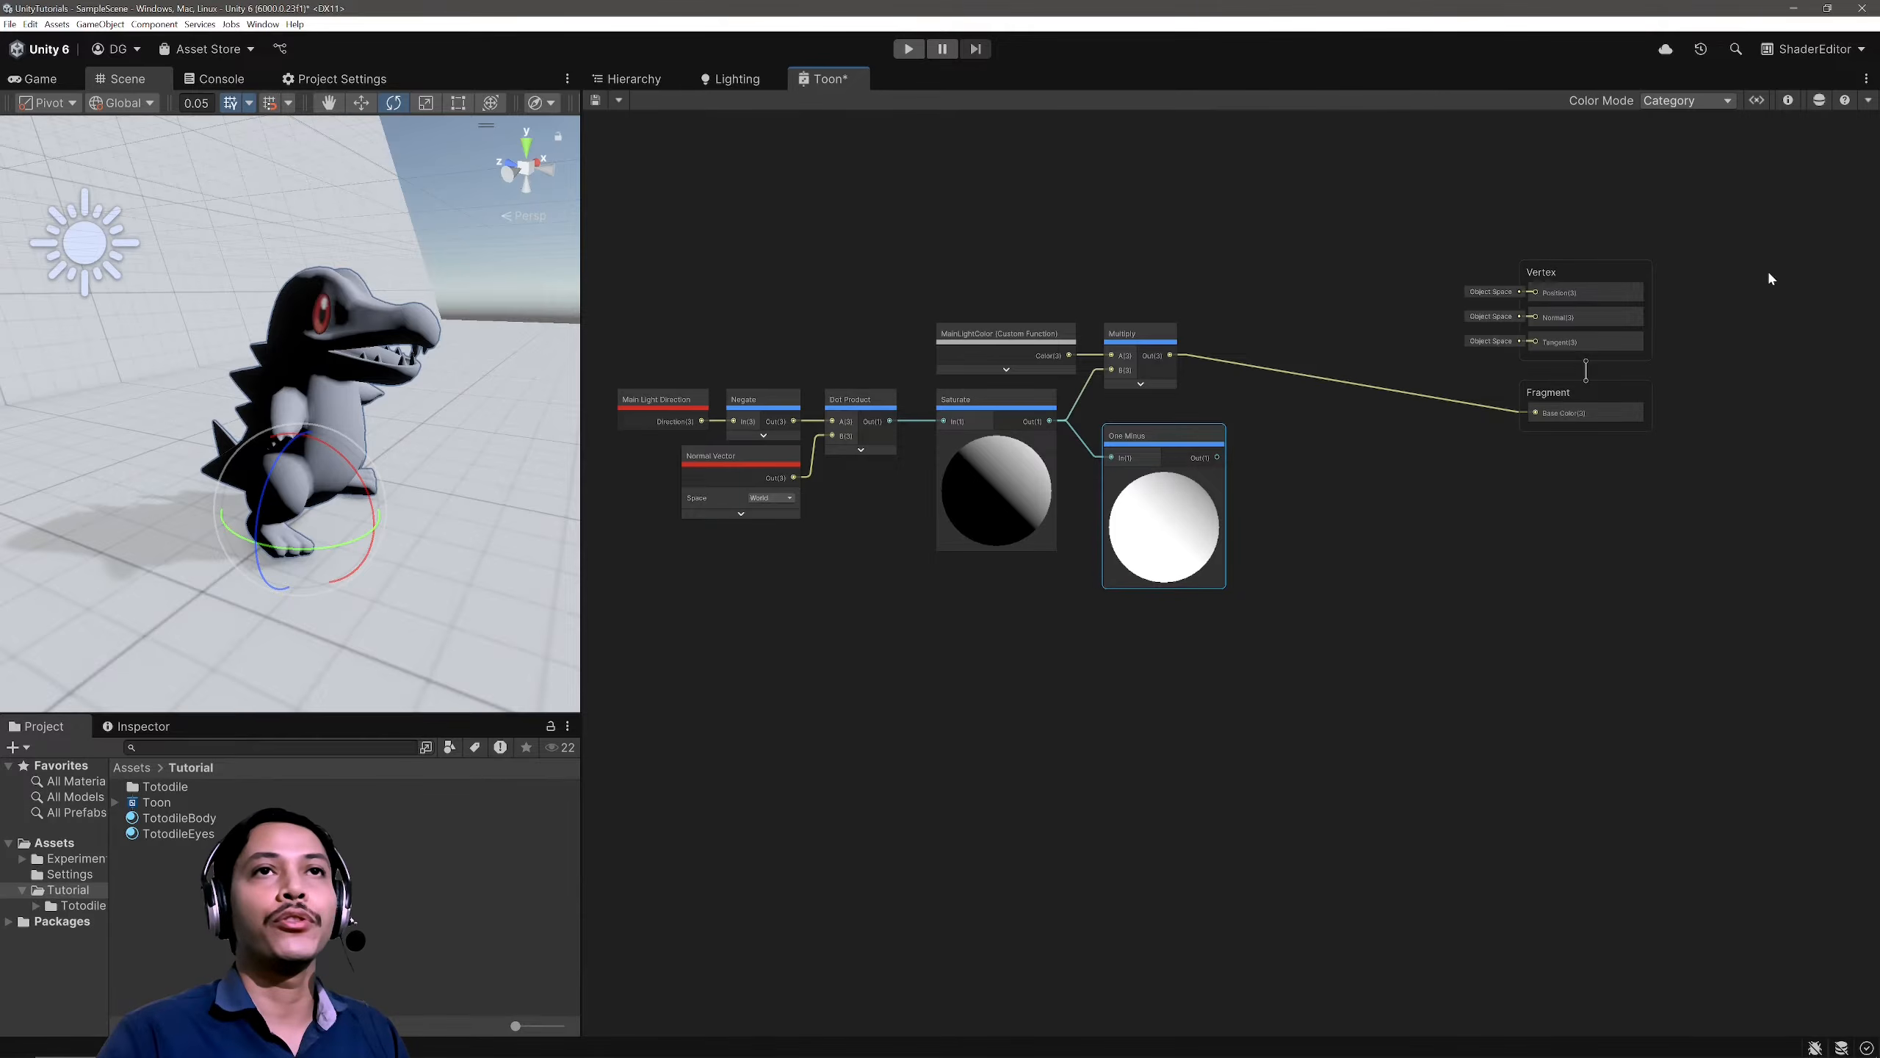
# Step: Show the Blackboard and Graph Inspector, and create a Float property named AmbientIntensity
pyautogui.click(1757, 100)
pyautogui.click(1788, 100)
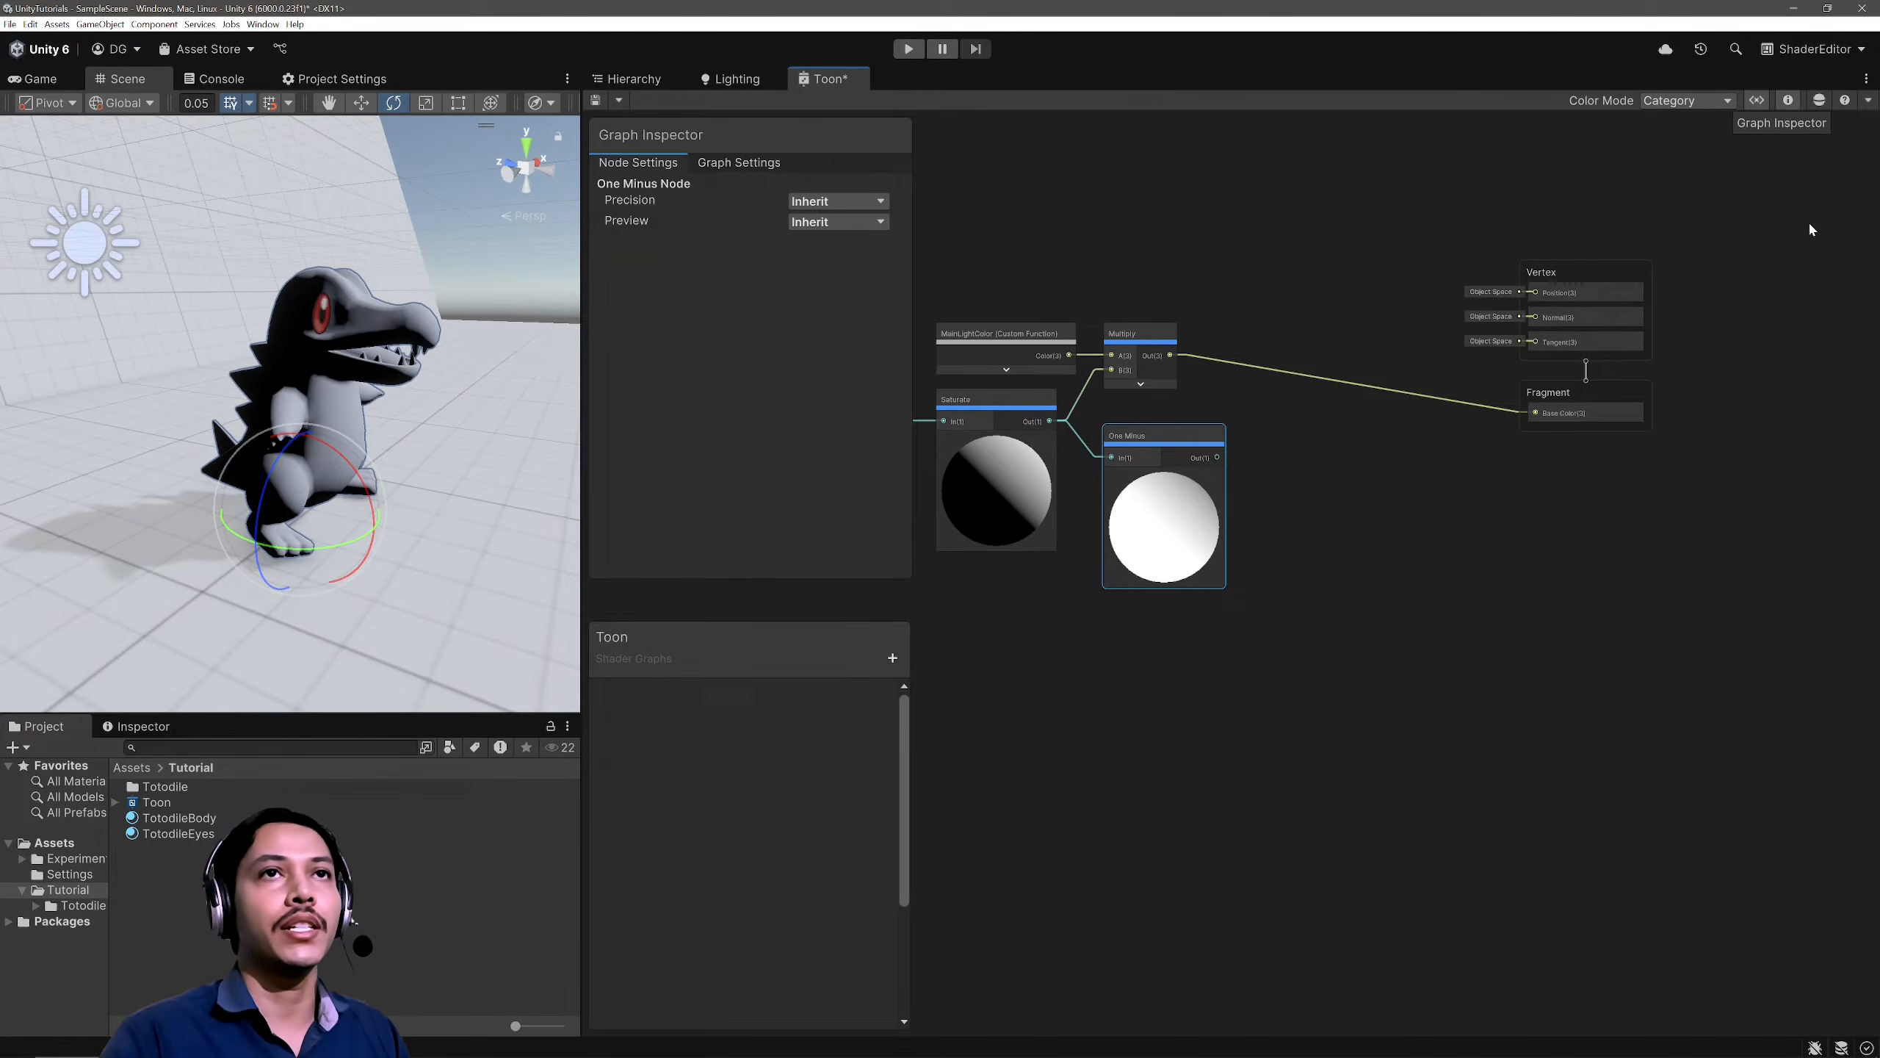
pyautogui.click(891, 655)
pyautogui.click(967, 684)
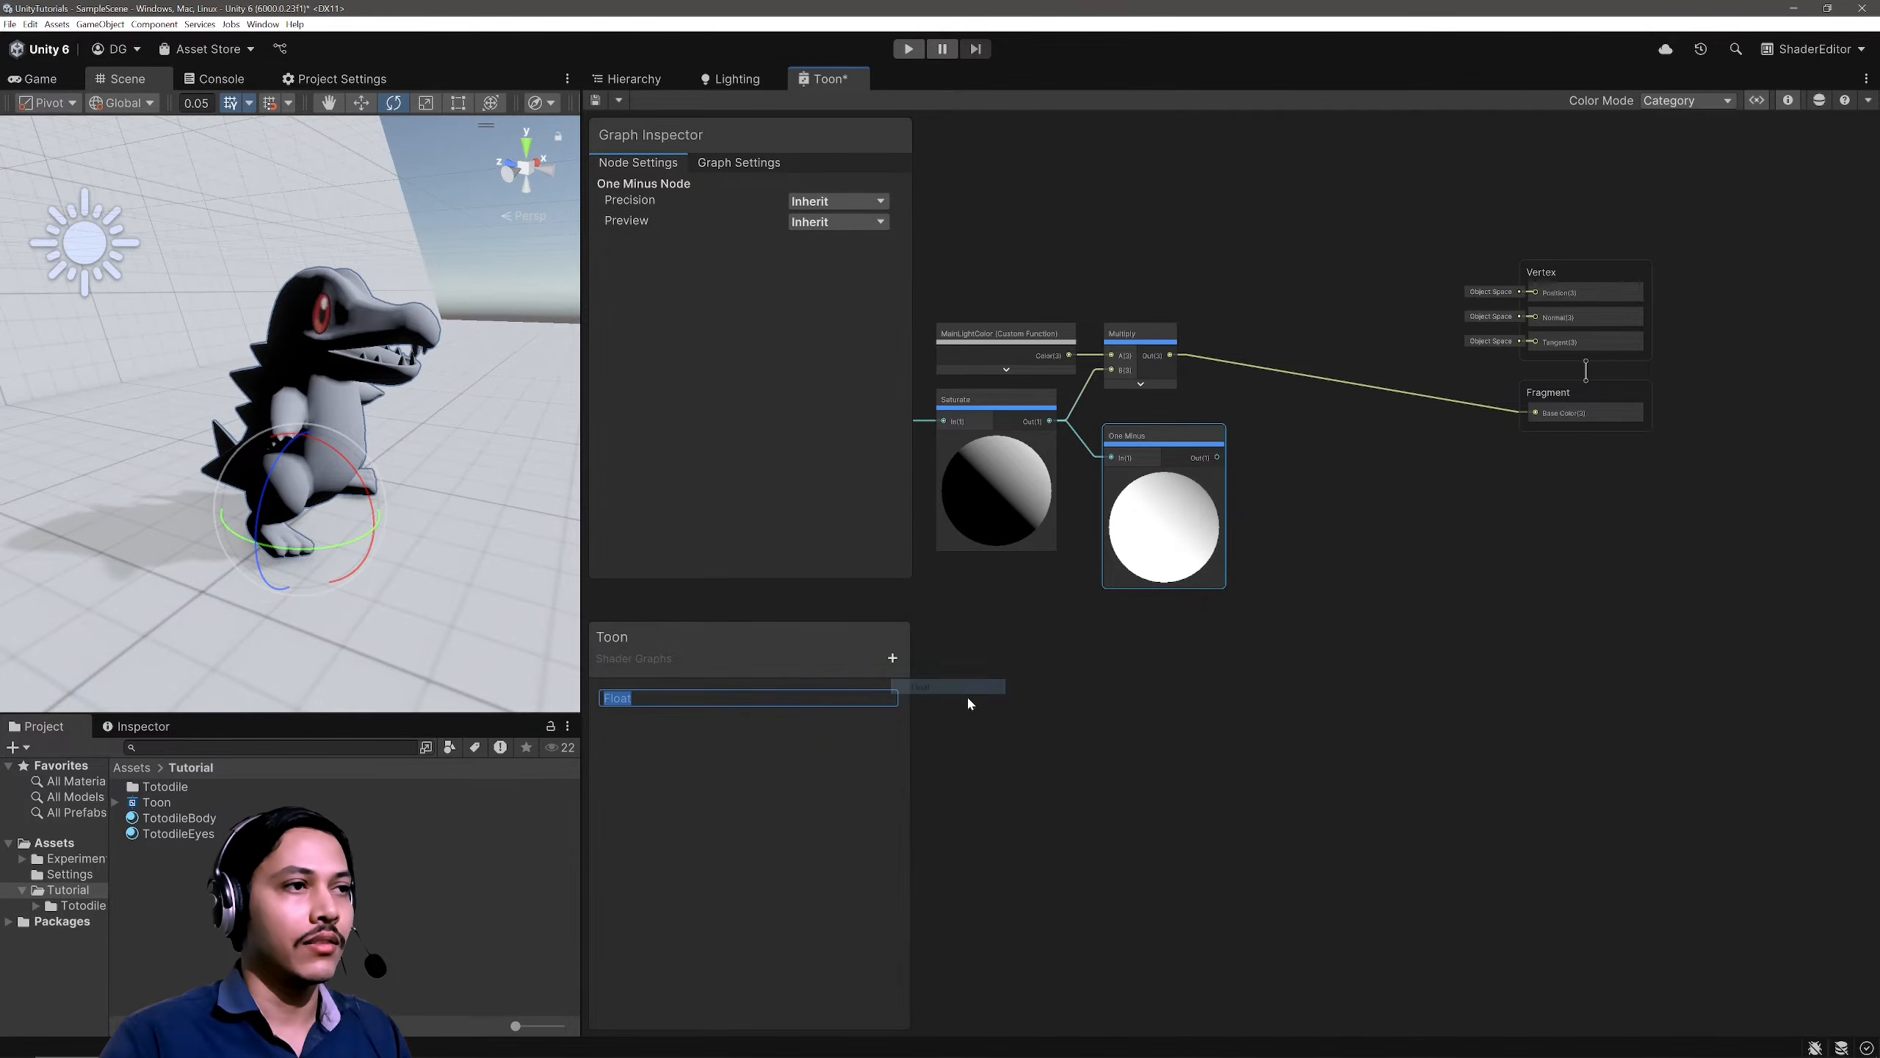
pyautogui.write('Am')
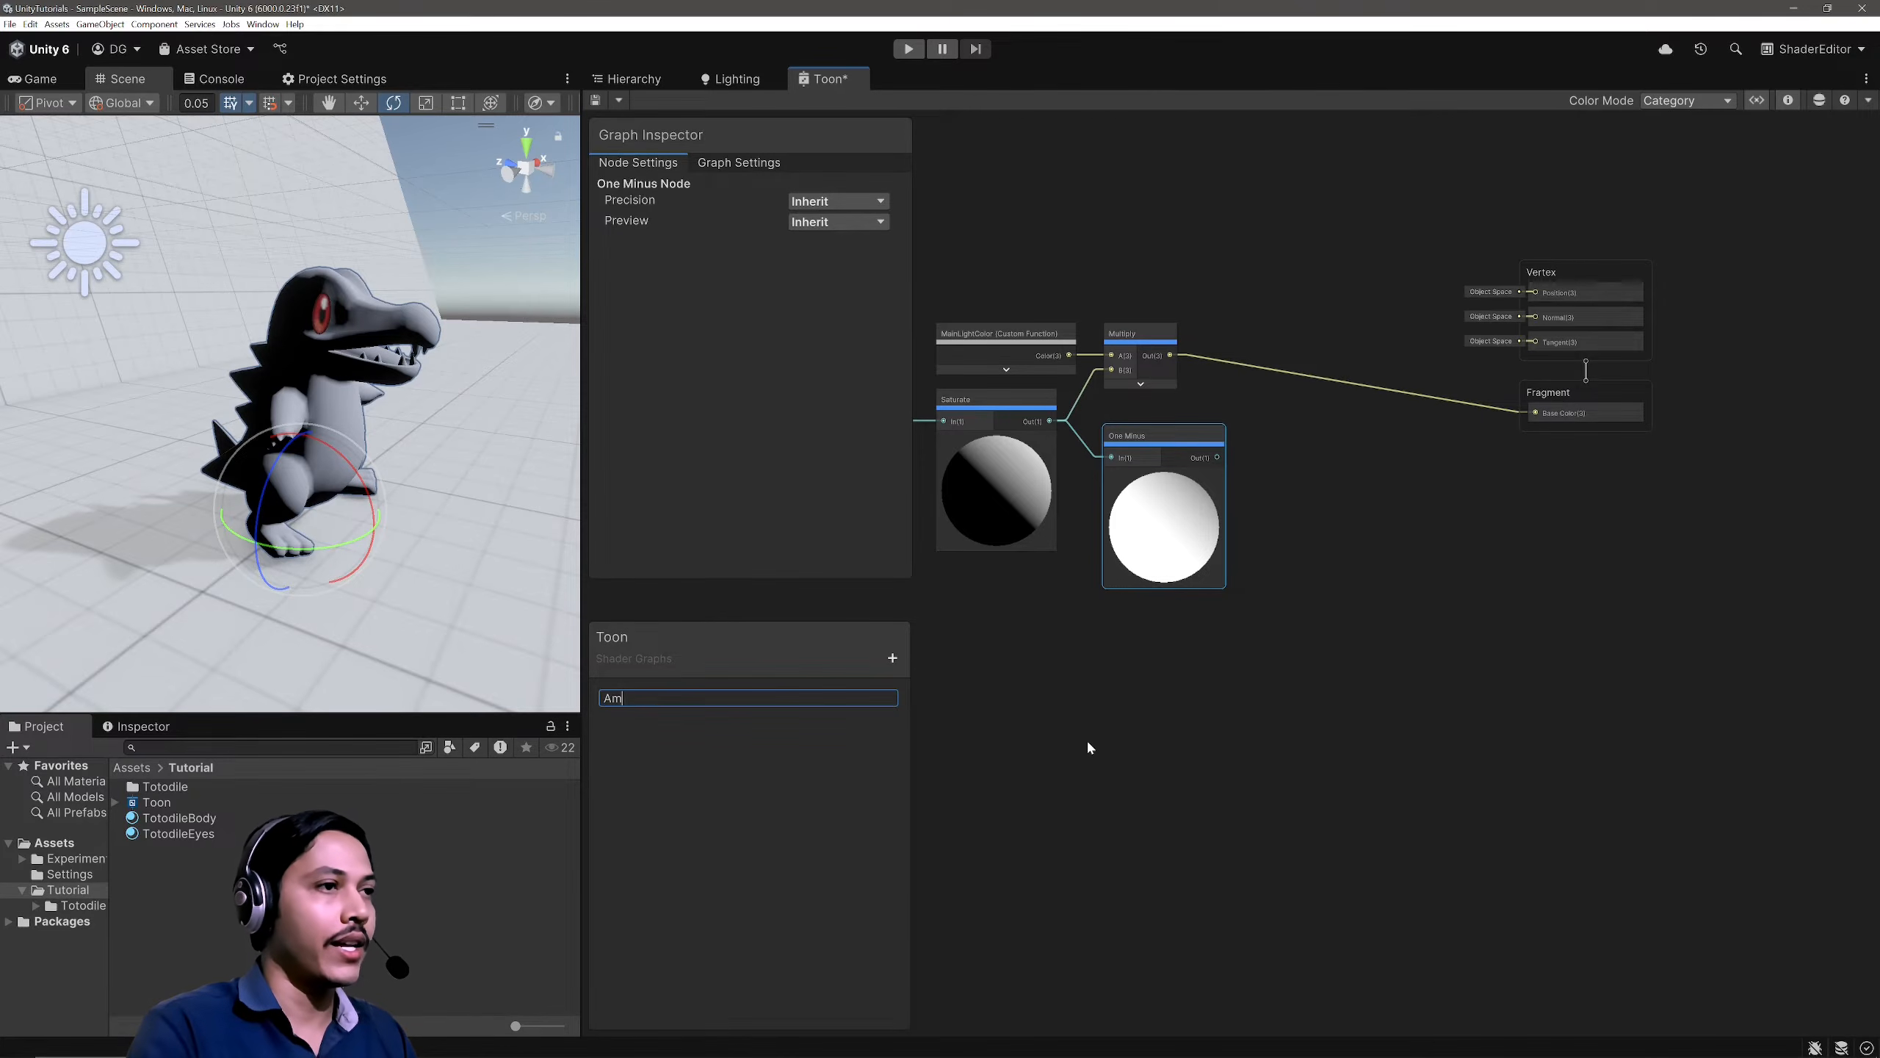
pyautogui.write('bientIntensity')
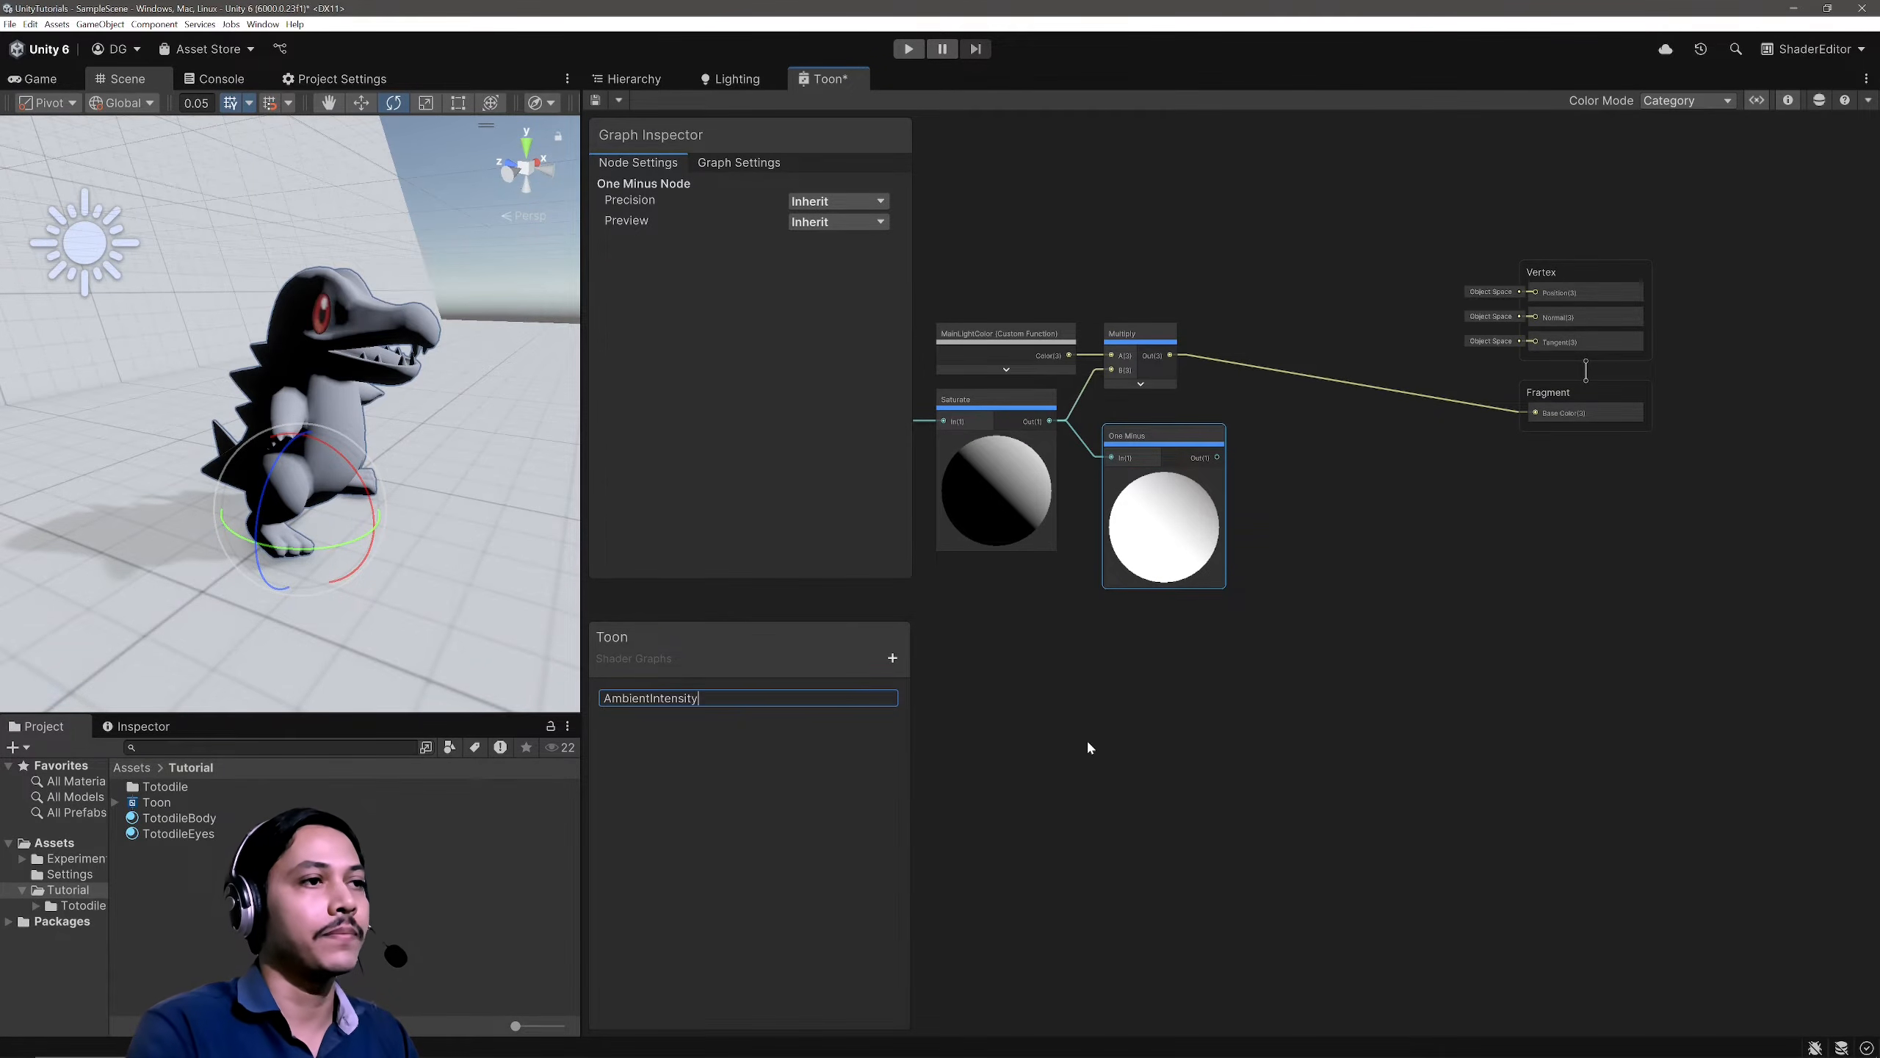
pyautogui.press('Return')
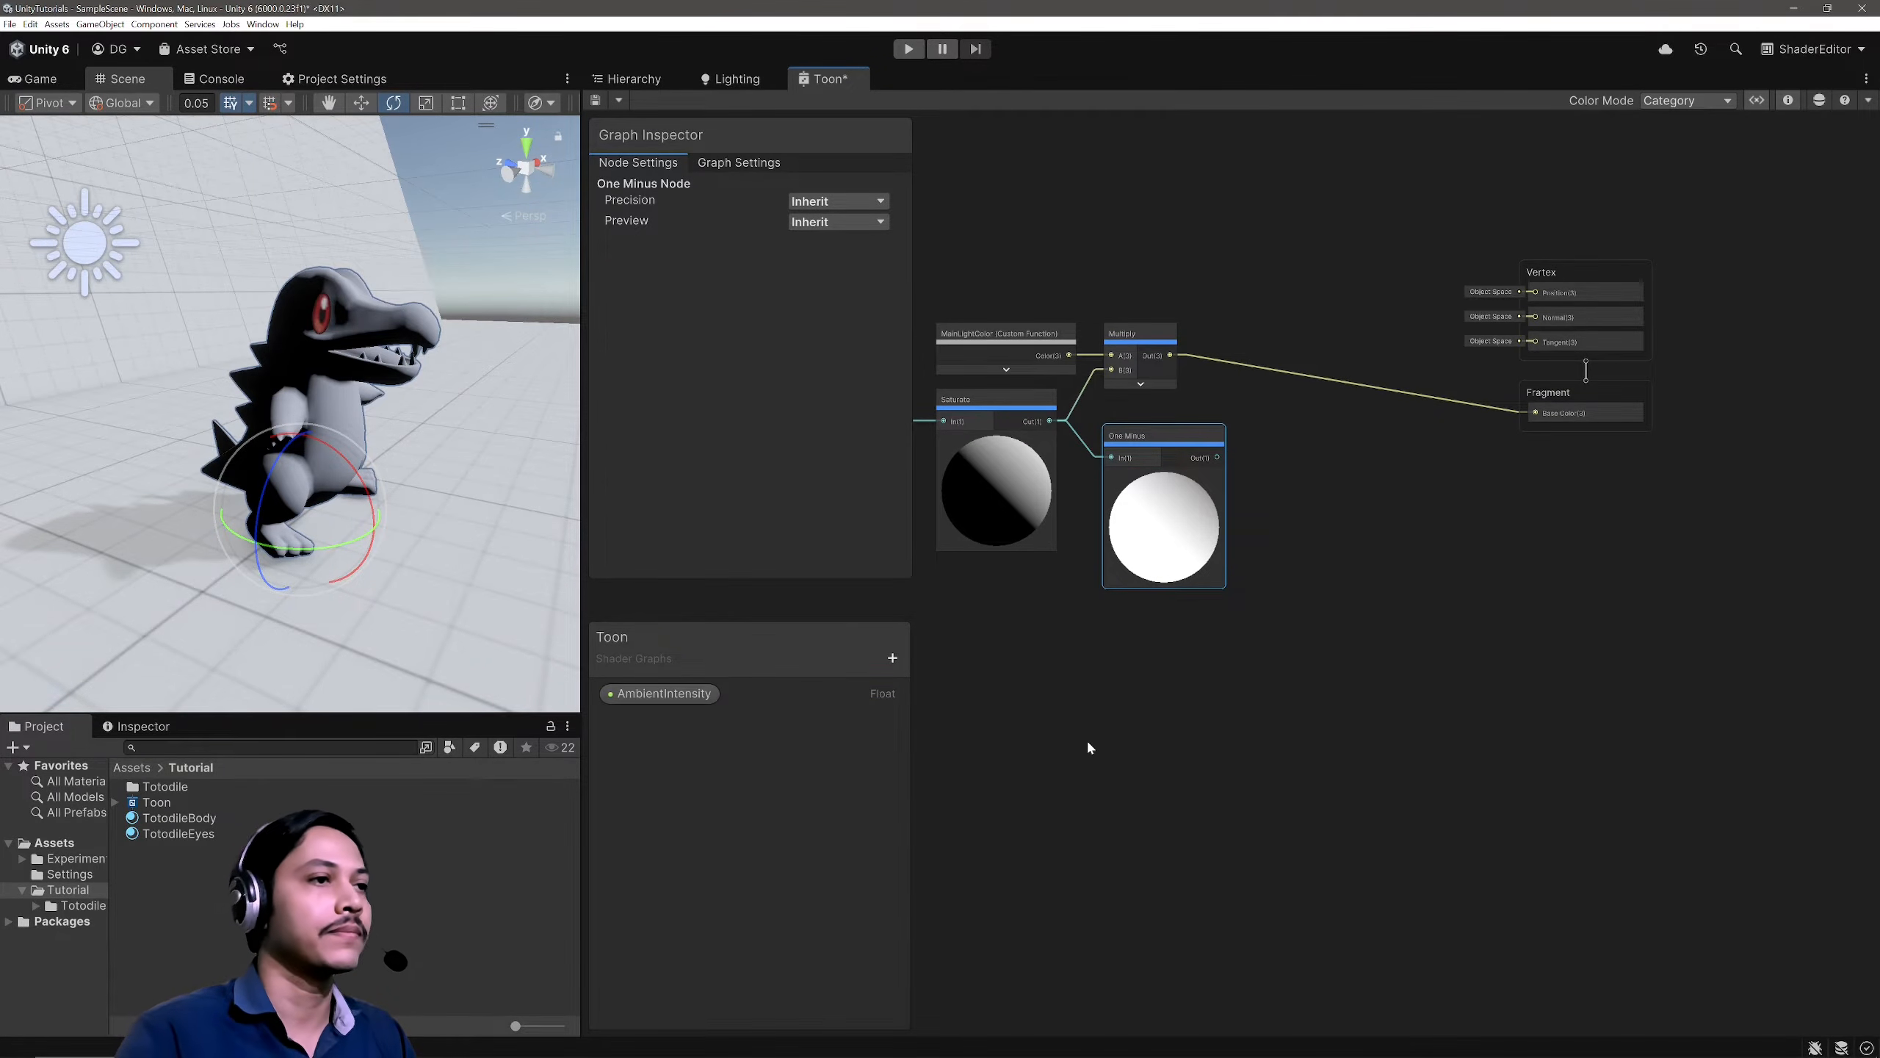
# Step: Set the AmbientIntensity property's default value to 0.2 and its mode to Slider
pyautogui.click(623, 696)
pyautogui.click(844, 325)
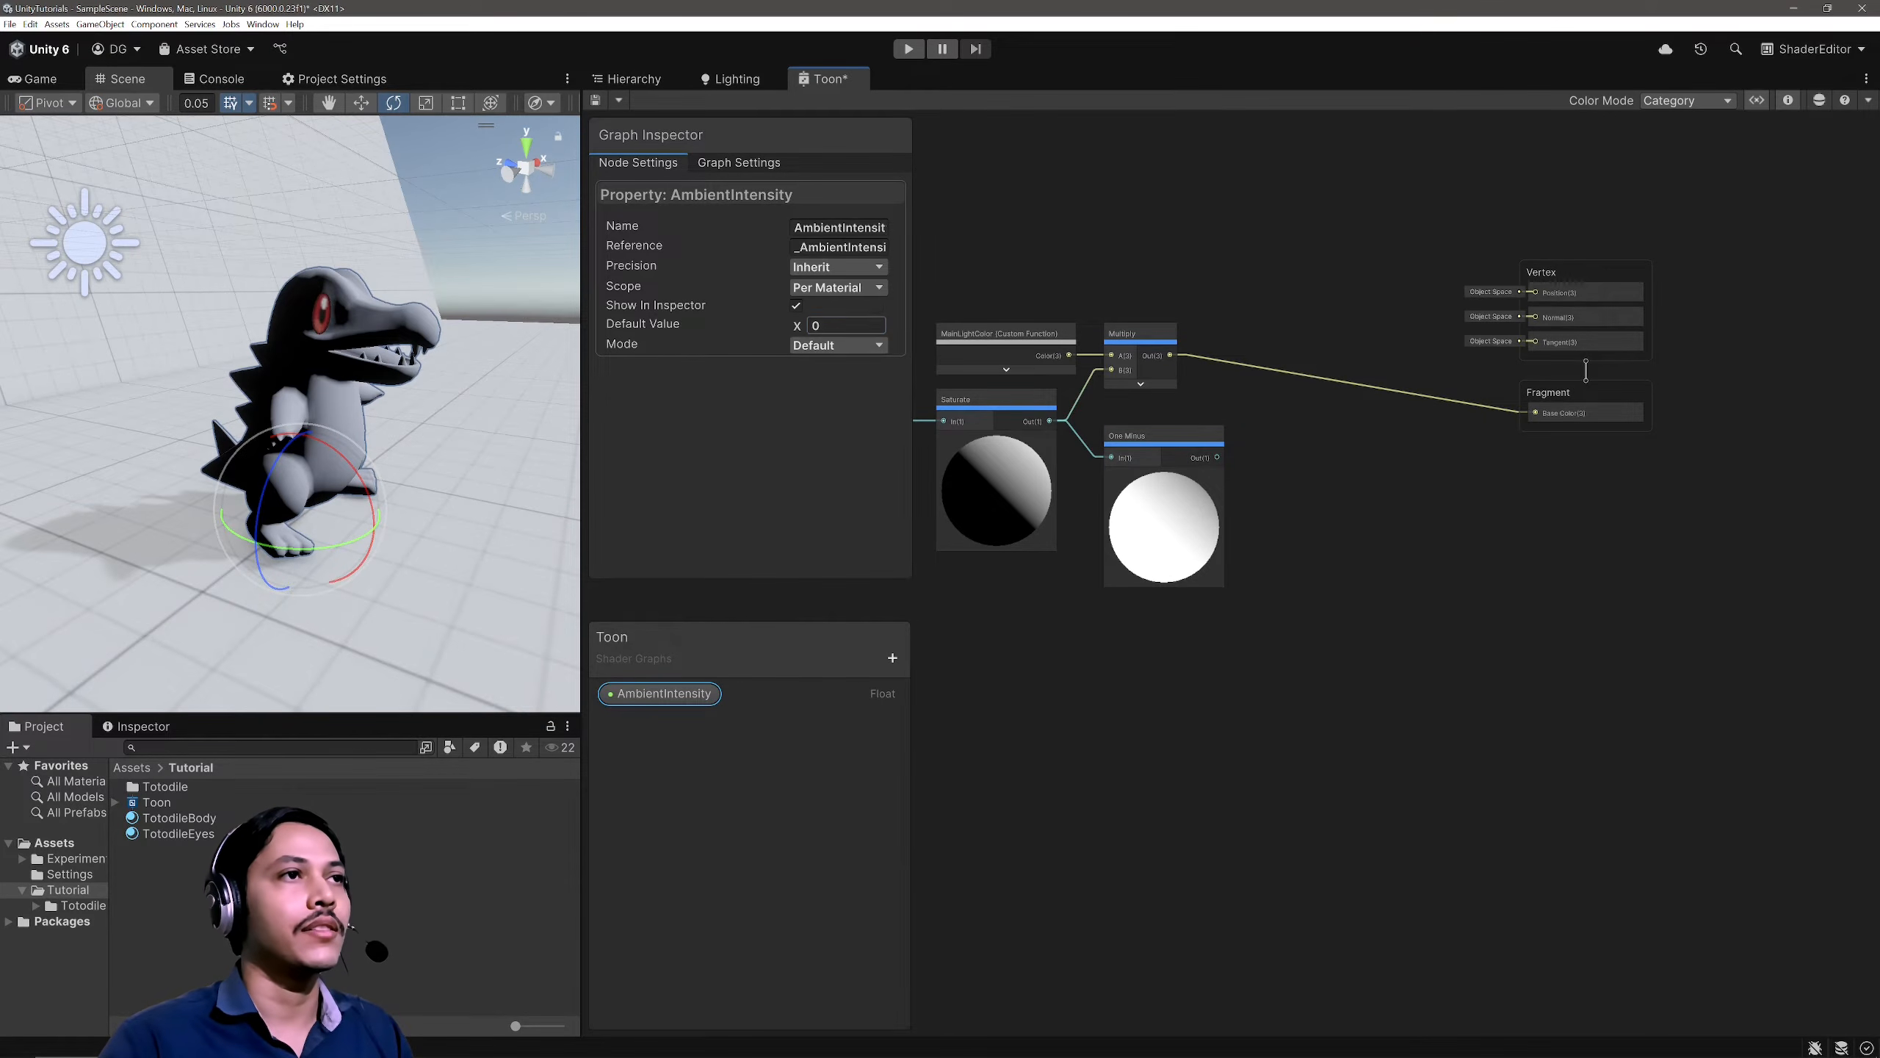
pyautogui.write('0.2')
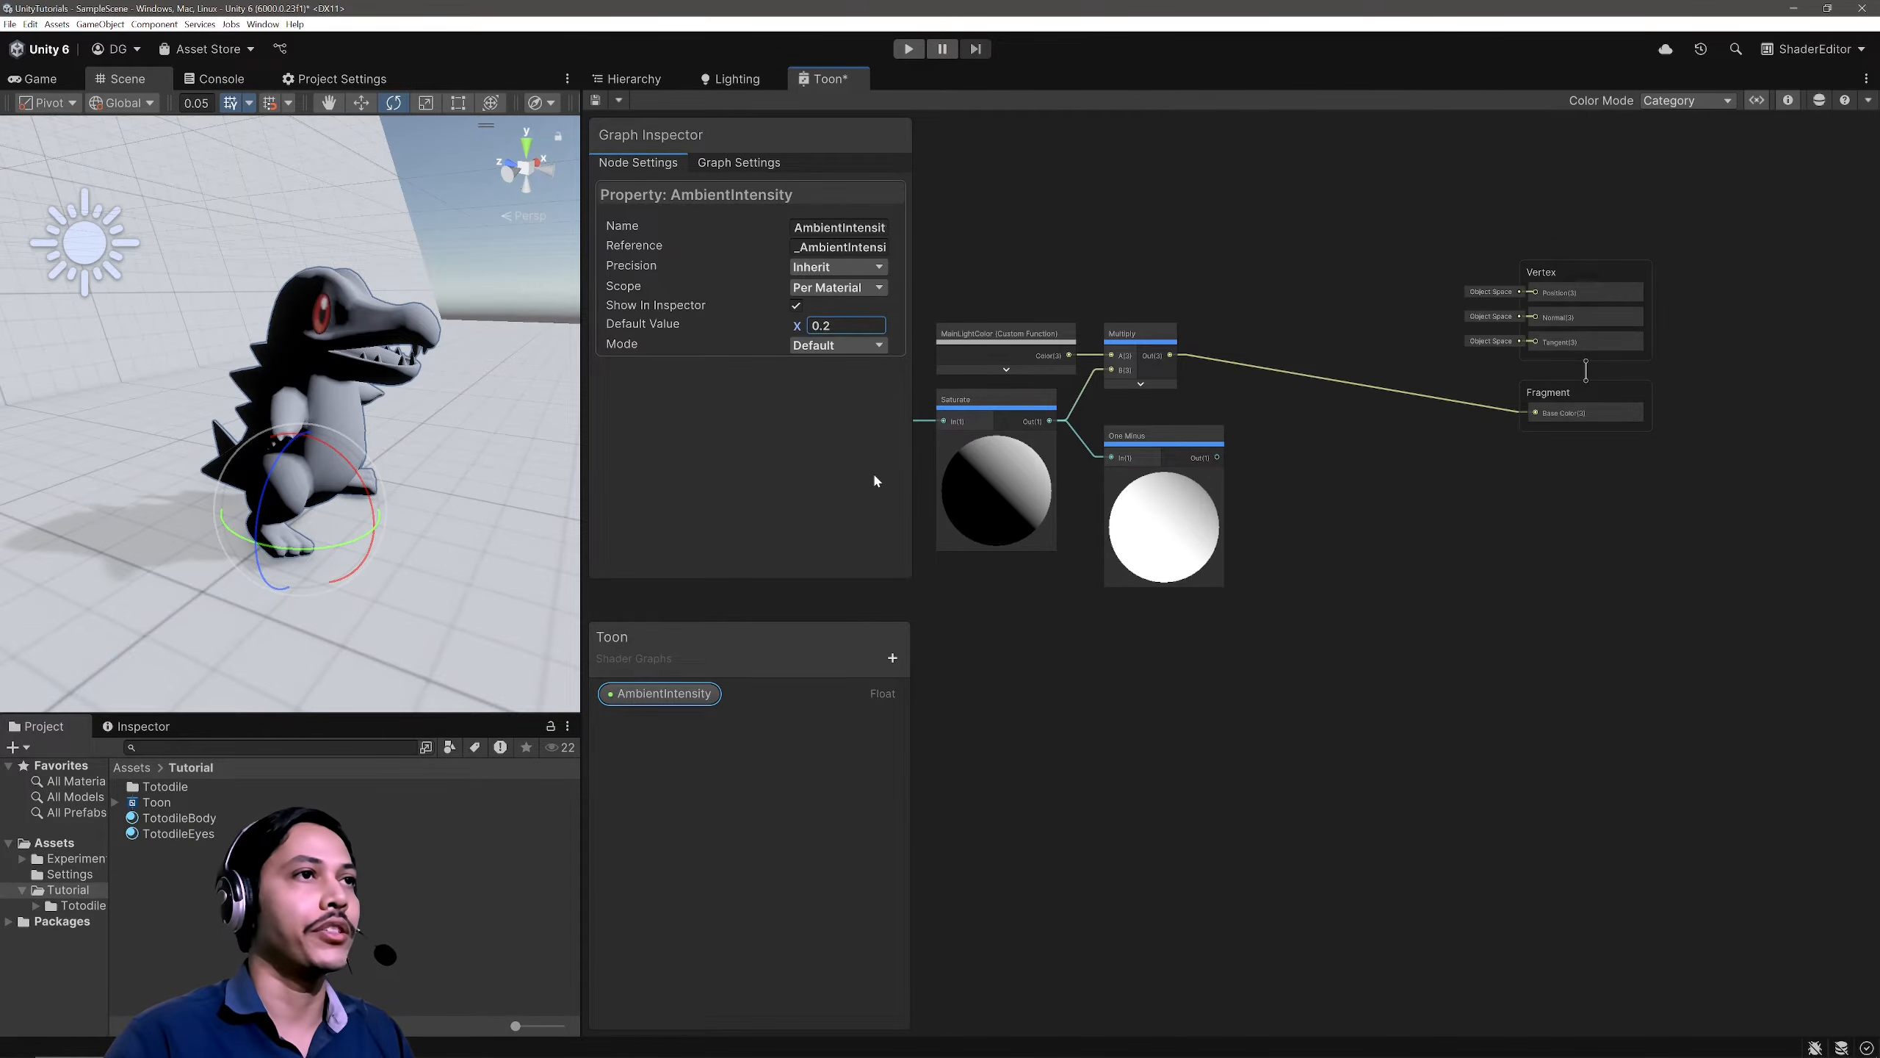
pyautogui.click(815, 345)
pyautogui.click(814, 374)
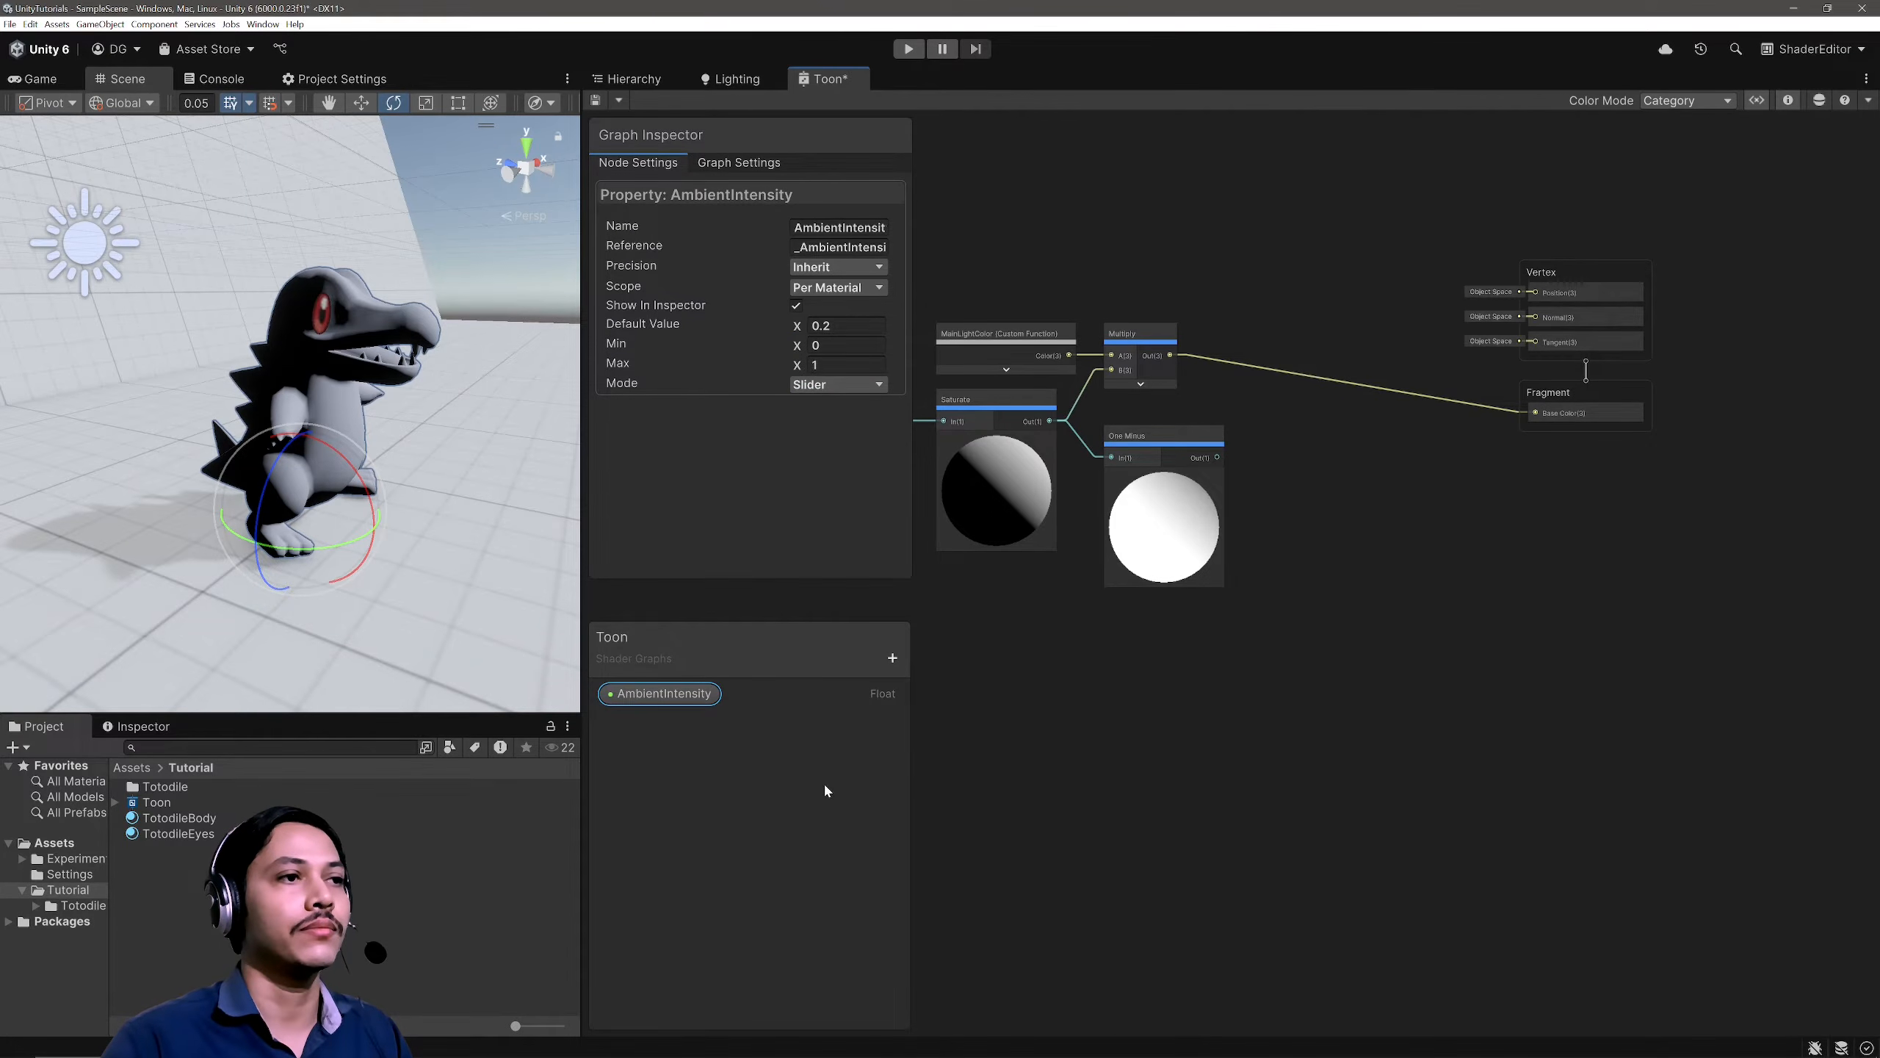
# Step: Place the AmbientIntensity property in the graph and multiply it by the One Minus output, with the Multiply node beside One Minus
pyautogui.moveTo(664, 694); pyautogui.dragTo(1148, 601)
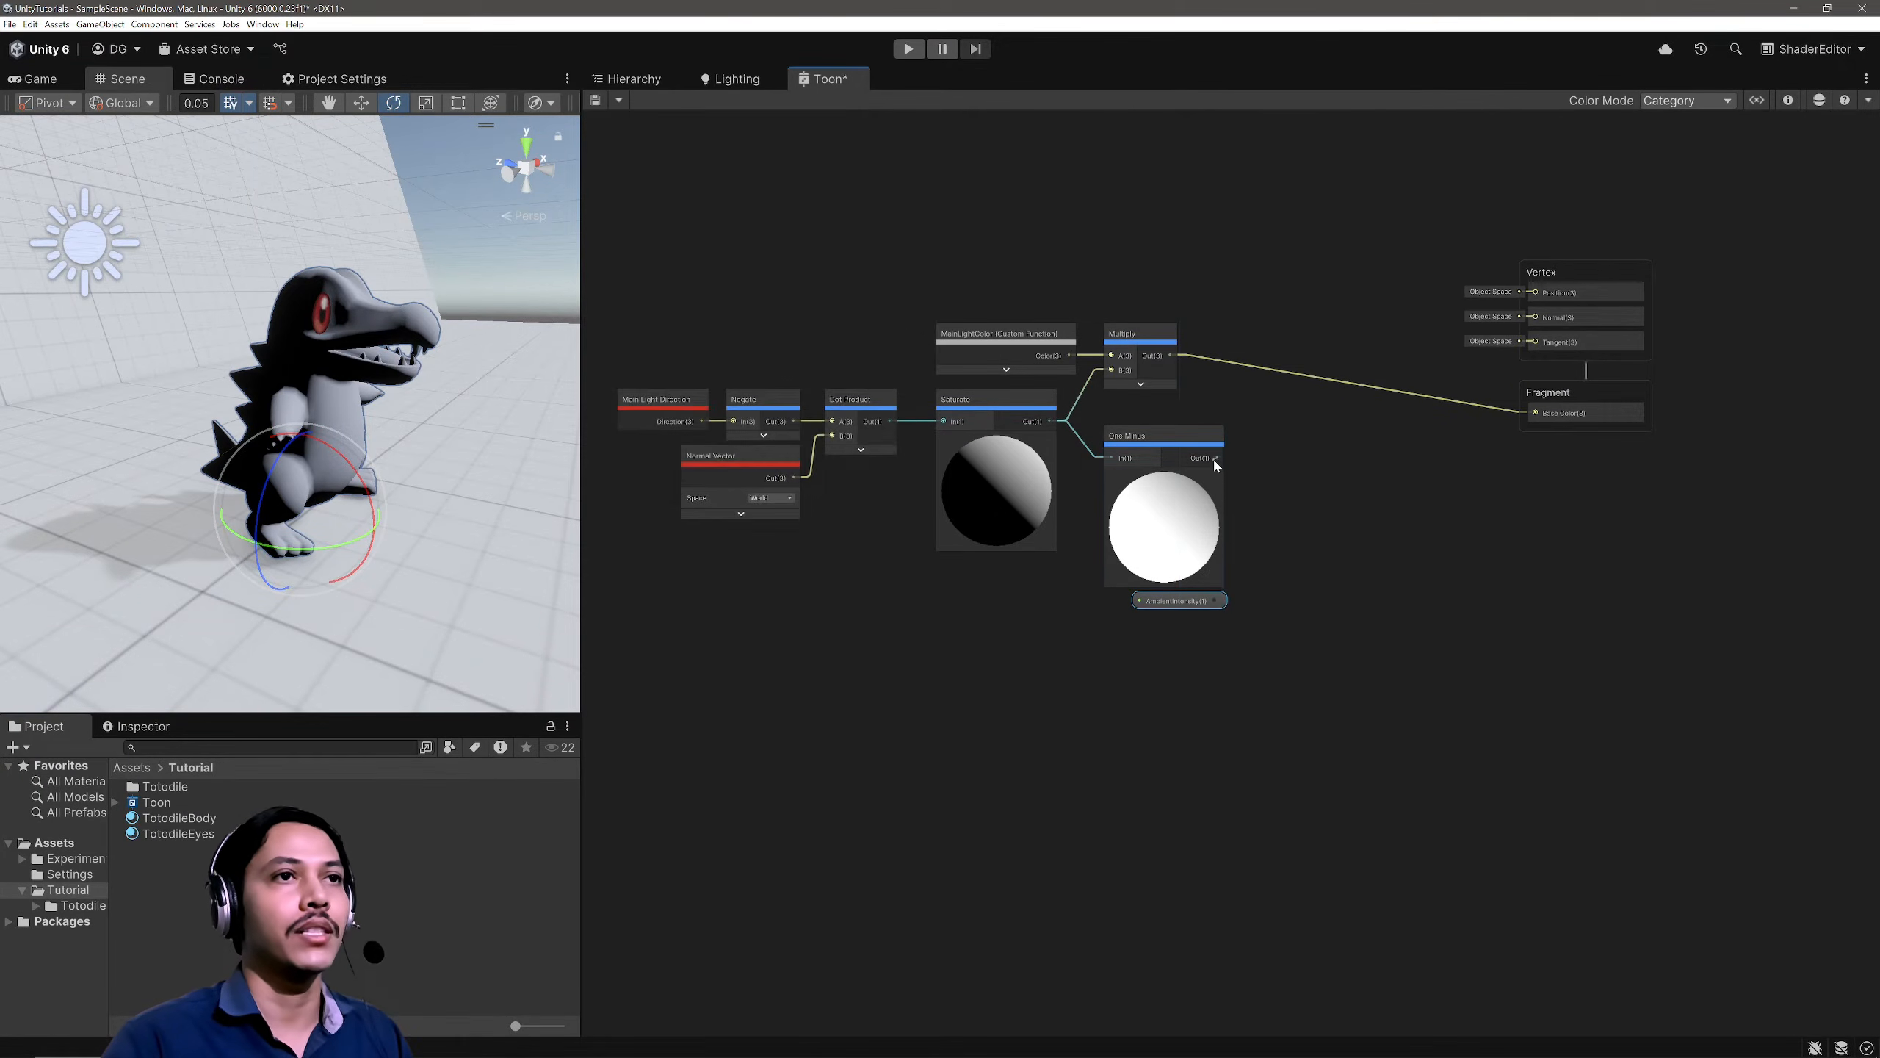
pyautogui.moveTo(1217, 456); pyautogui.dragTo(1355, 553)
pyautogui.write('m')
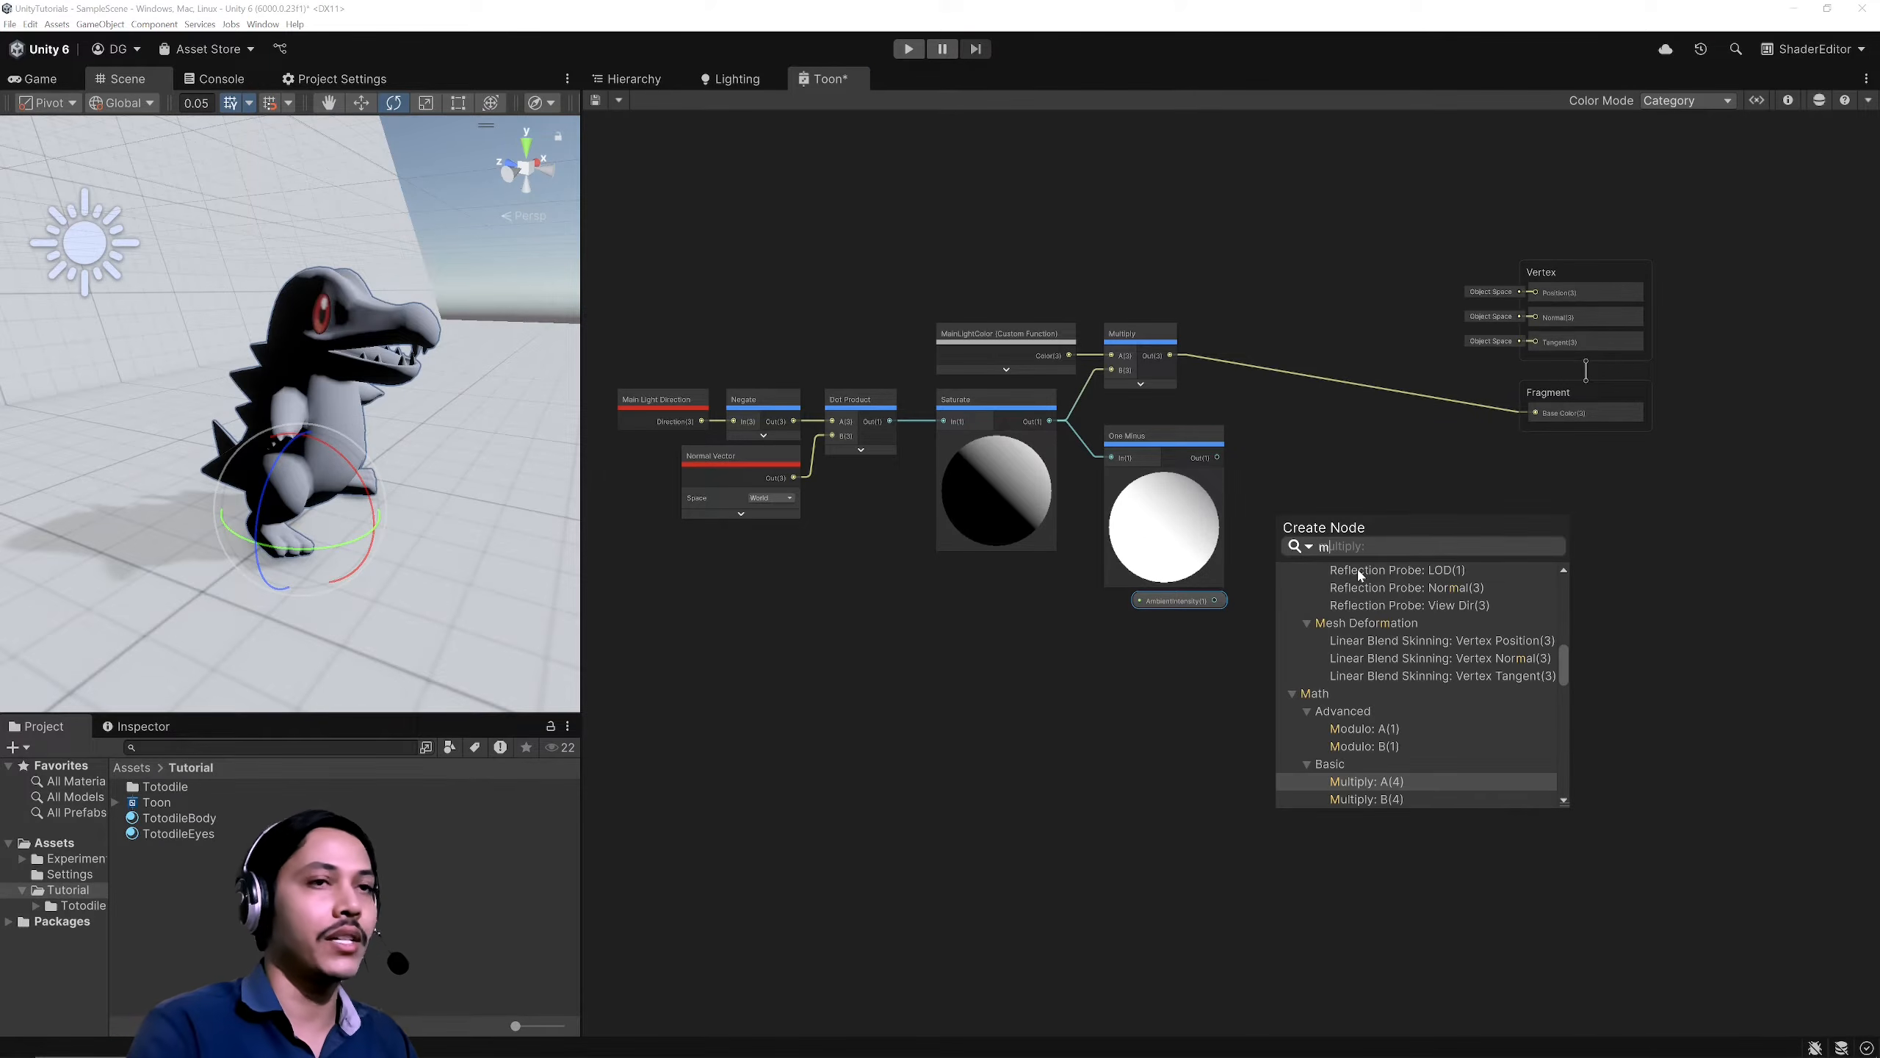
pyautogui.write('u')
pyautogui.press('Return')
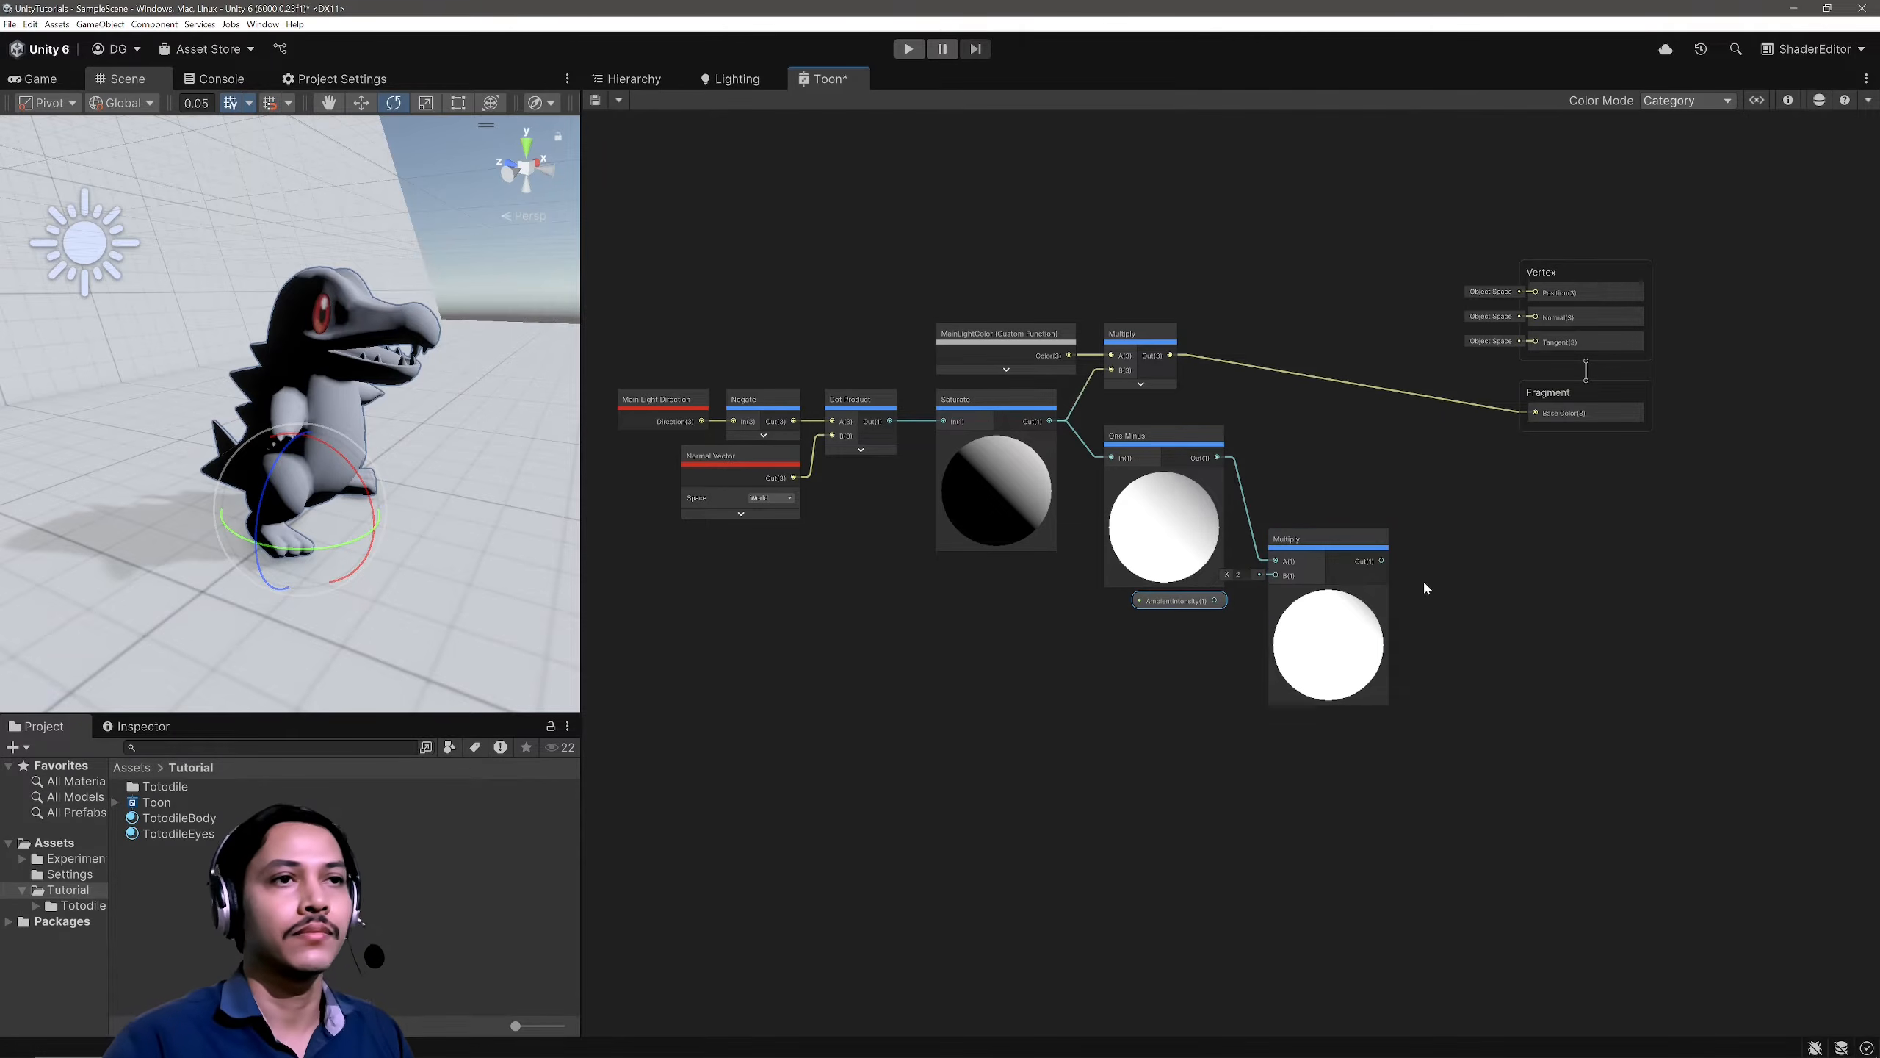
pyautogui.moveTo(1215, 600); pyautogui.dragTo(1294, 440)
pyautogui.click(1304, 609)
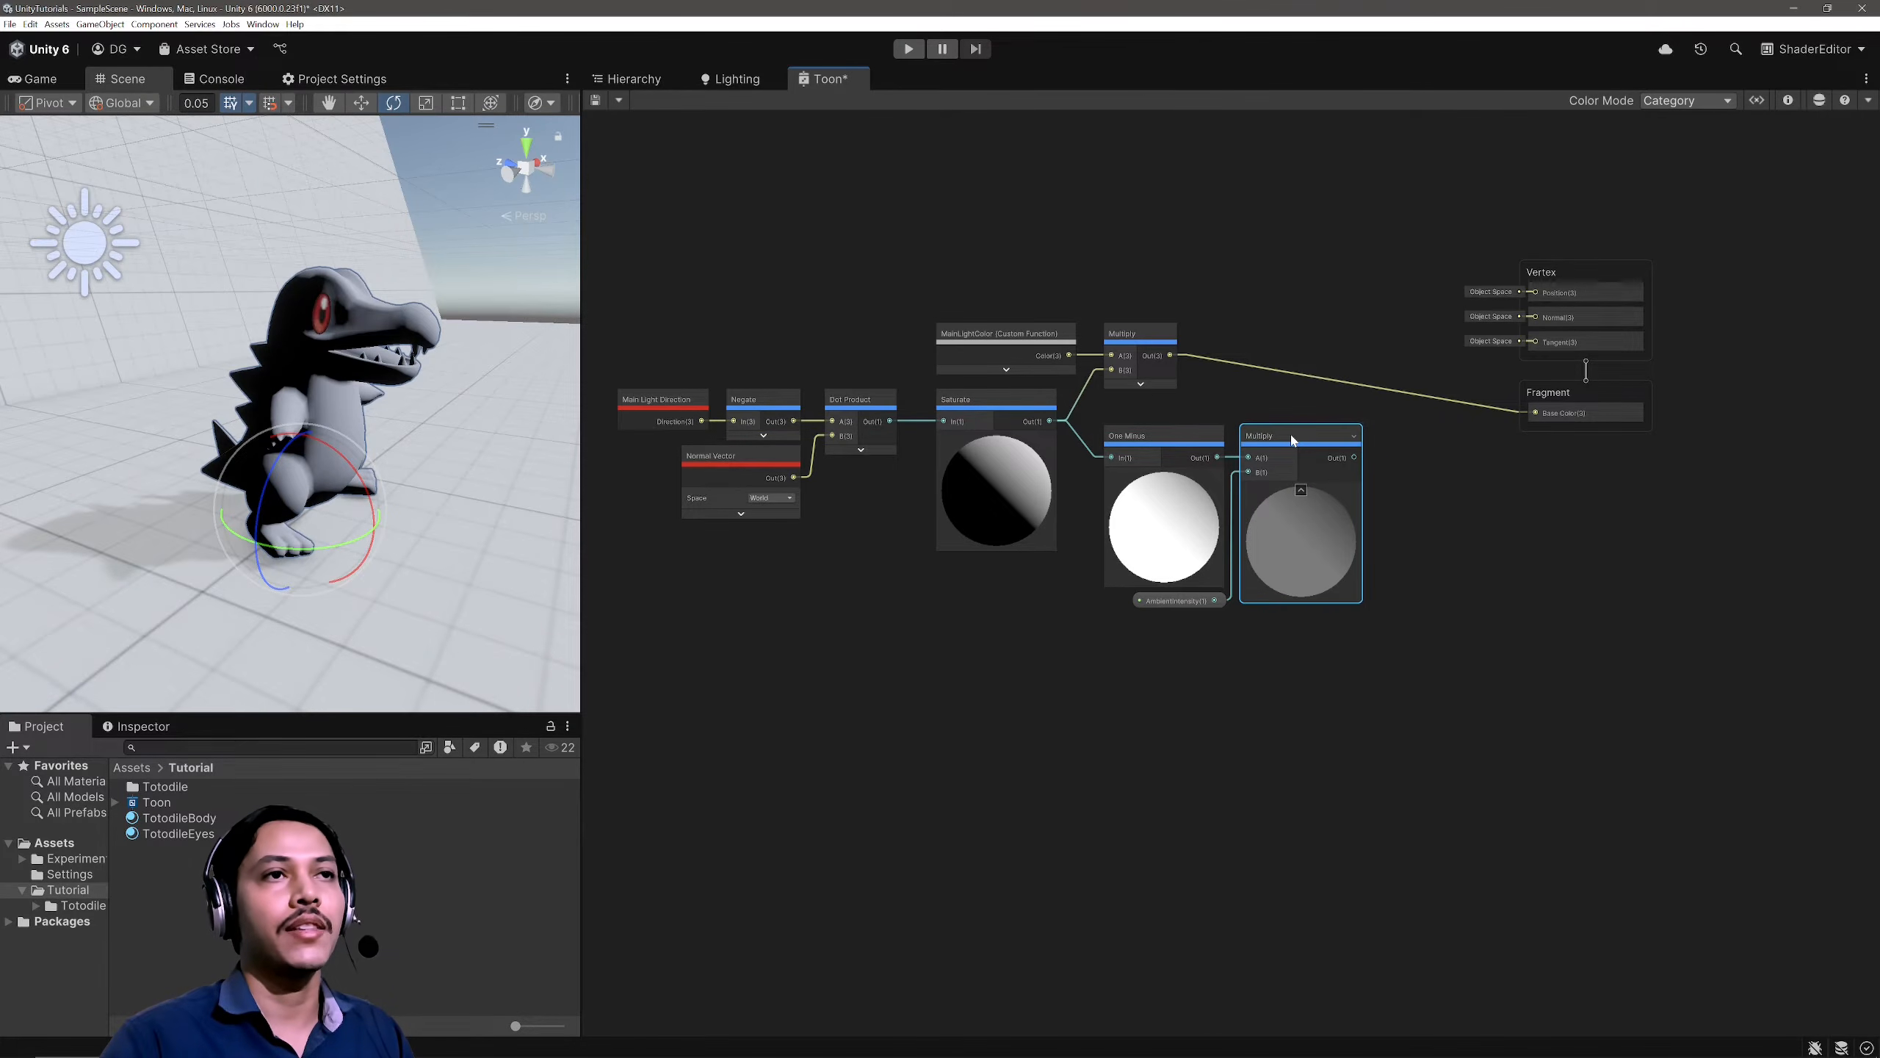
# Step: Add an Ambient node and place it just below the AmbientIntensity Multiply node
pyautogui.press('space')
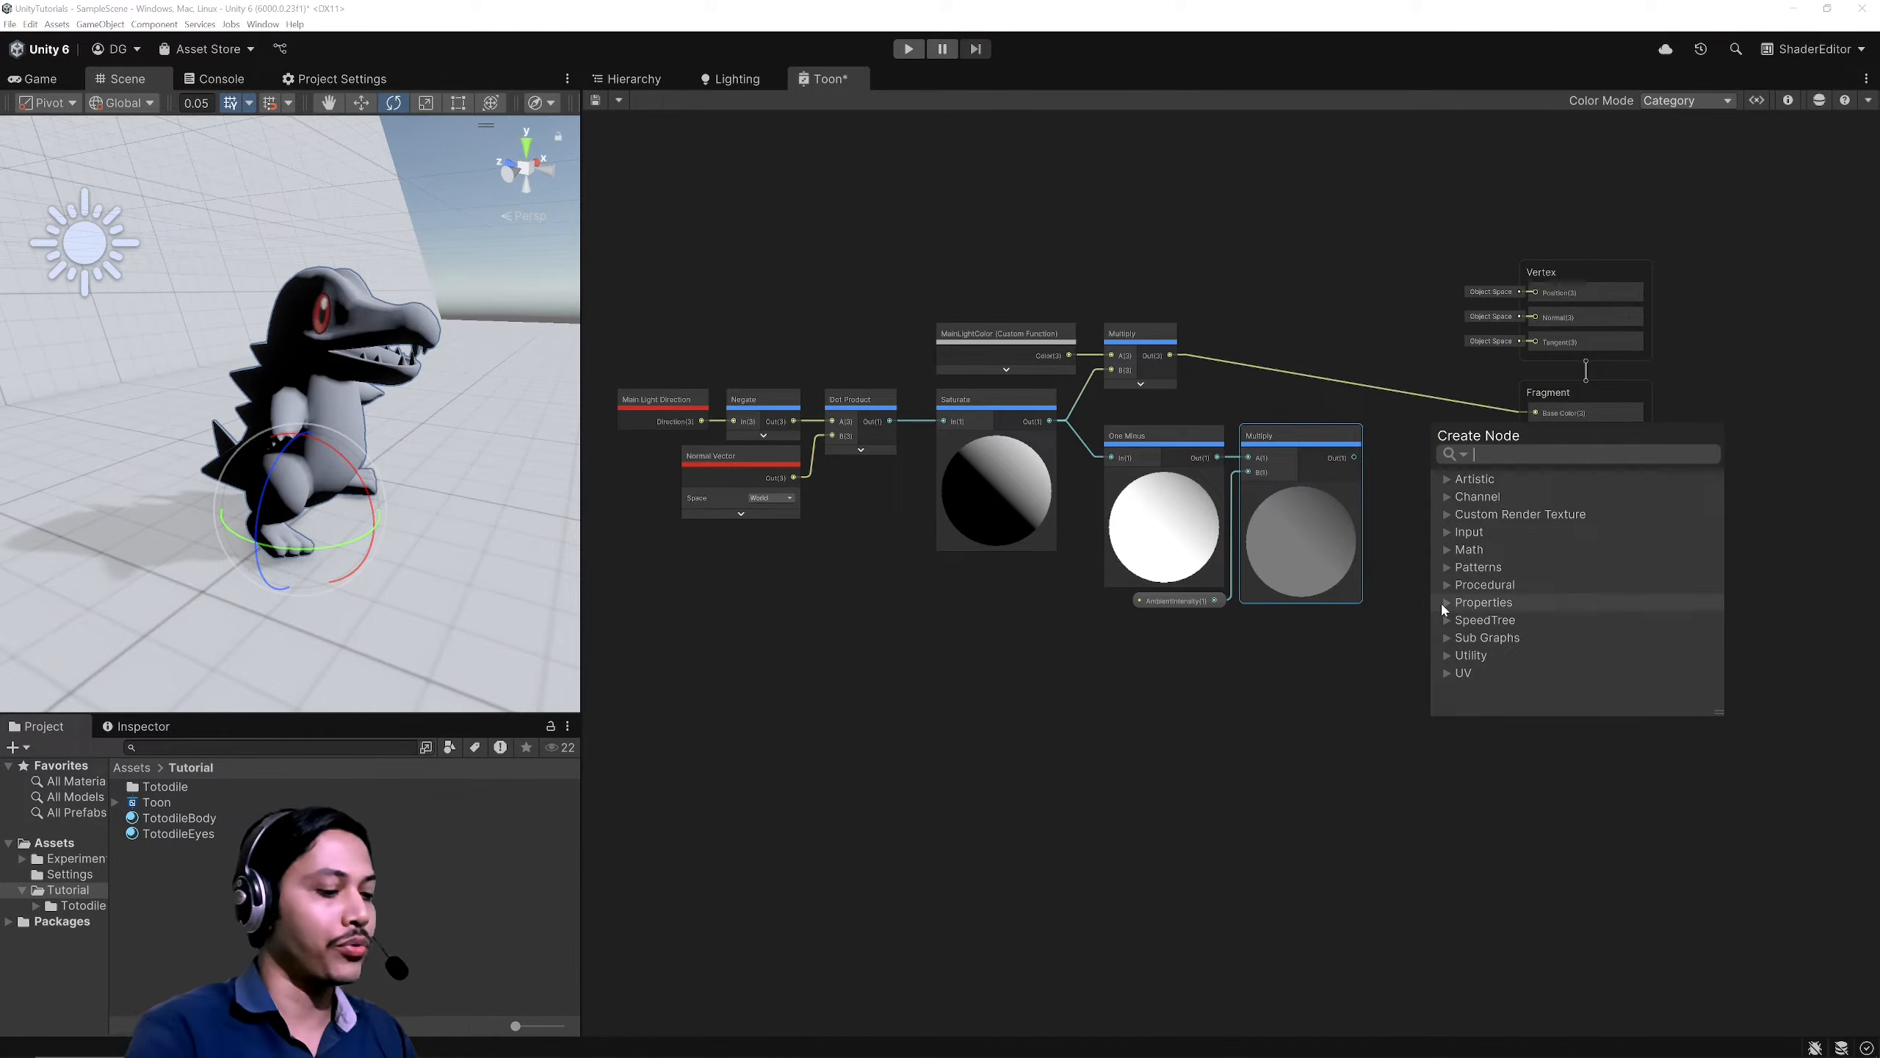
pyautogui.write('am')
pyautogui.press('Return')
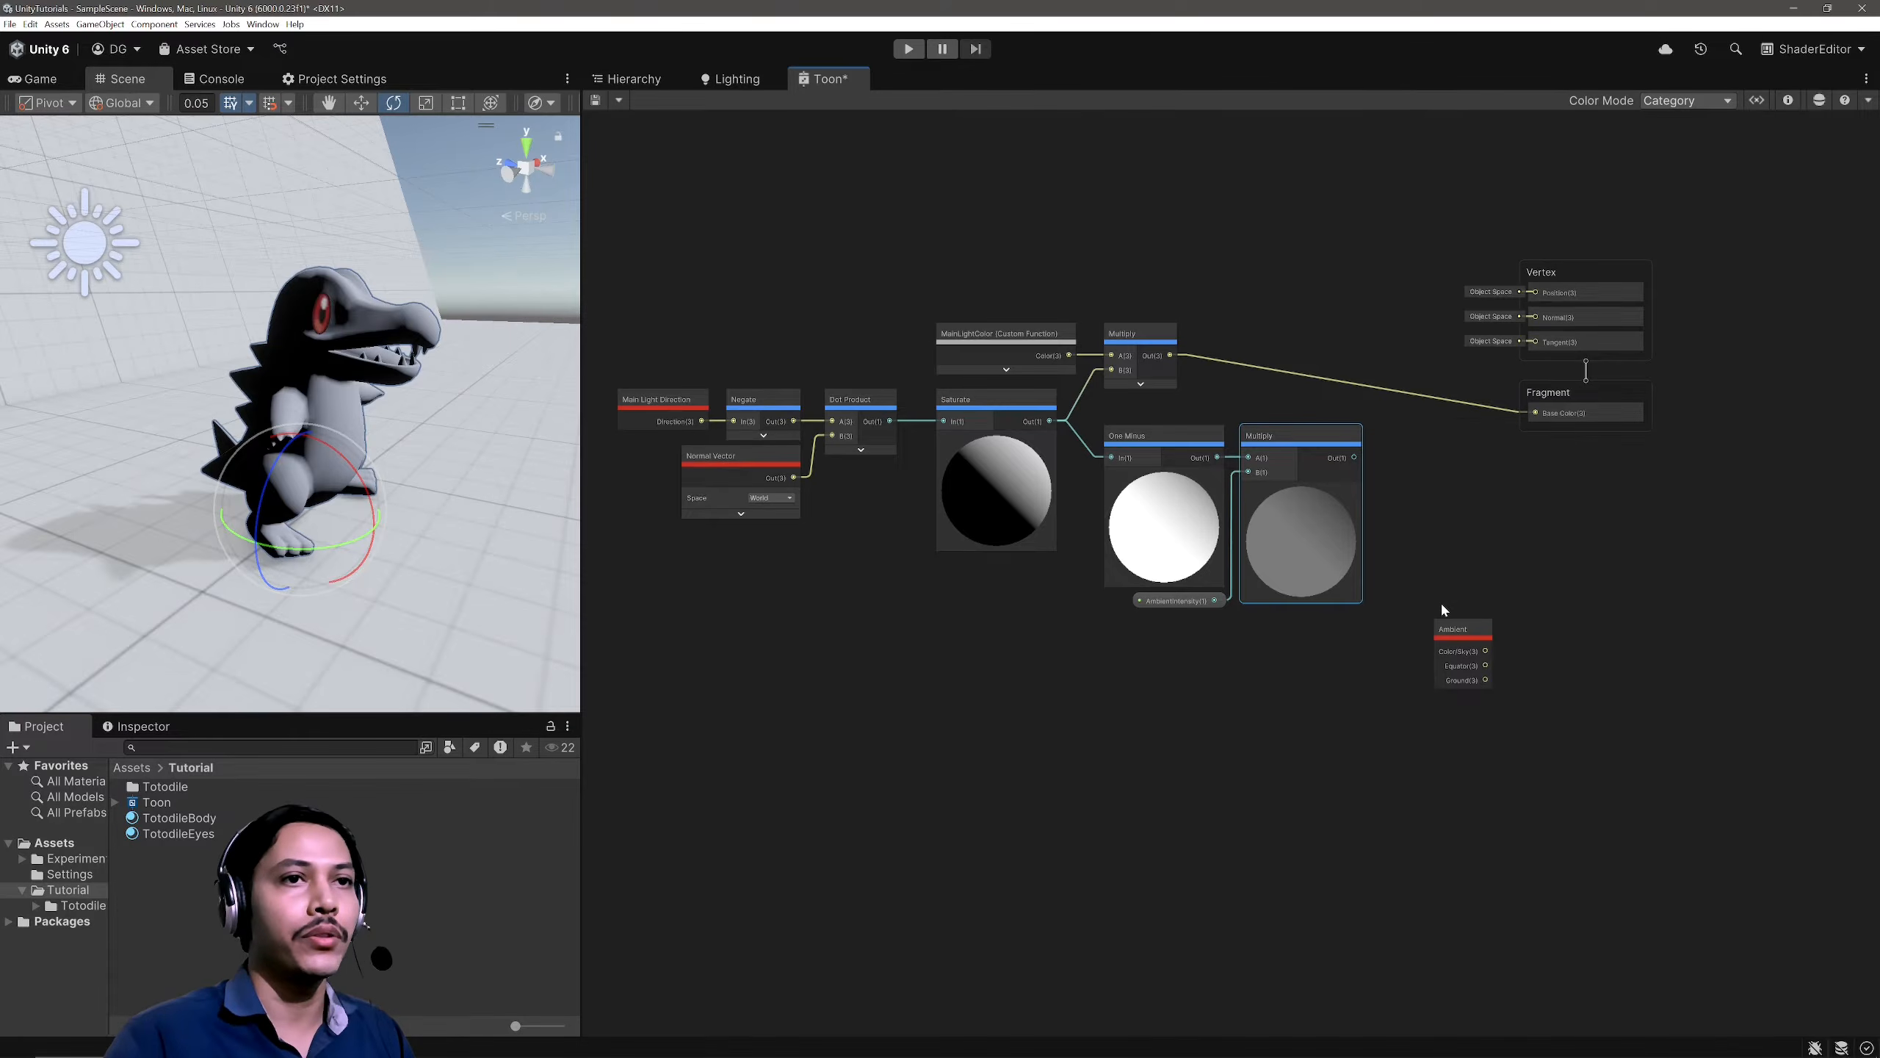
pyautogui.moveTo(1464, 632); pyautogui.dragTo(1331, 634)
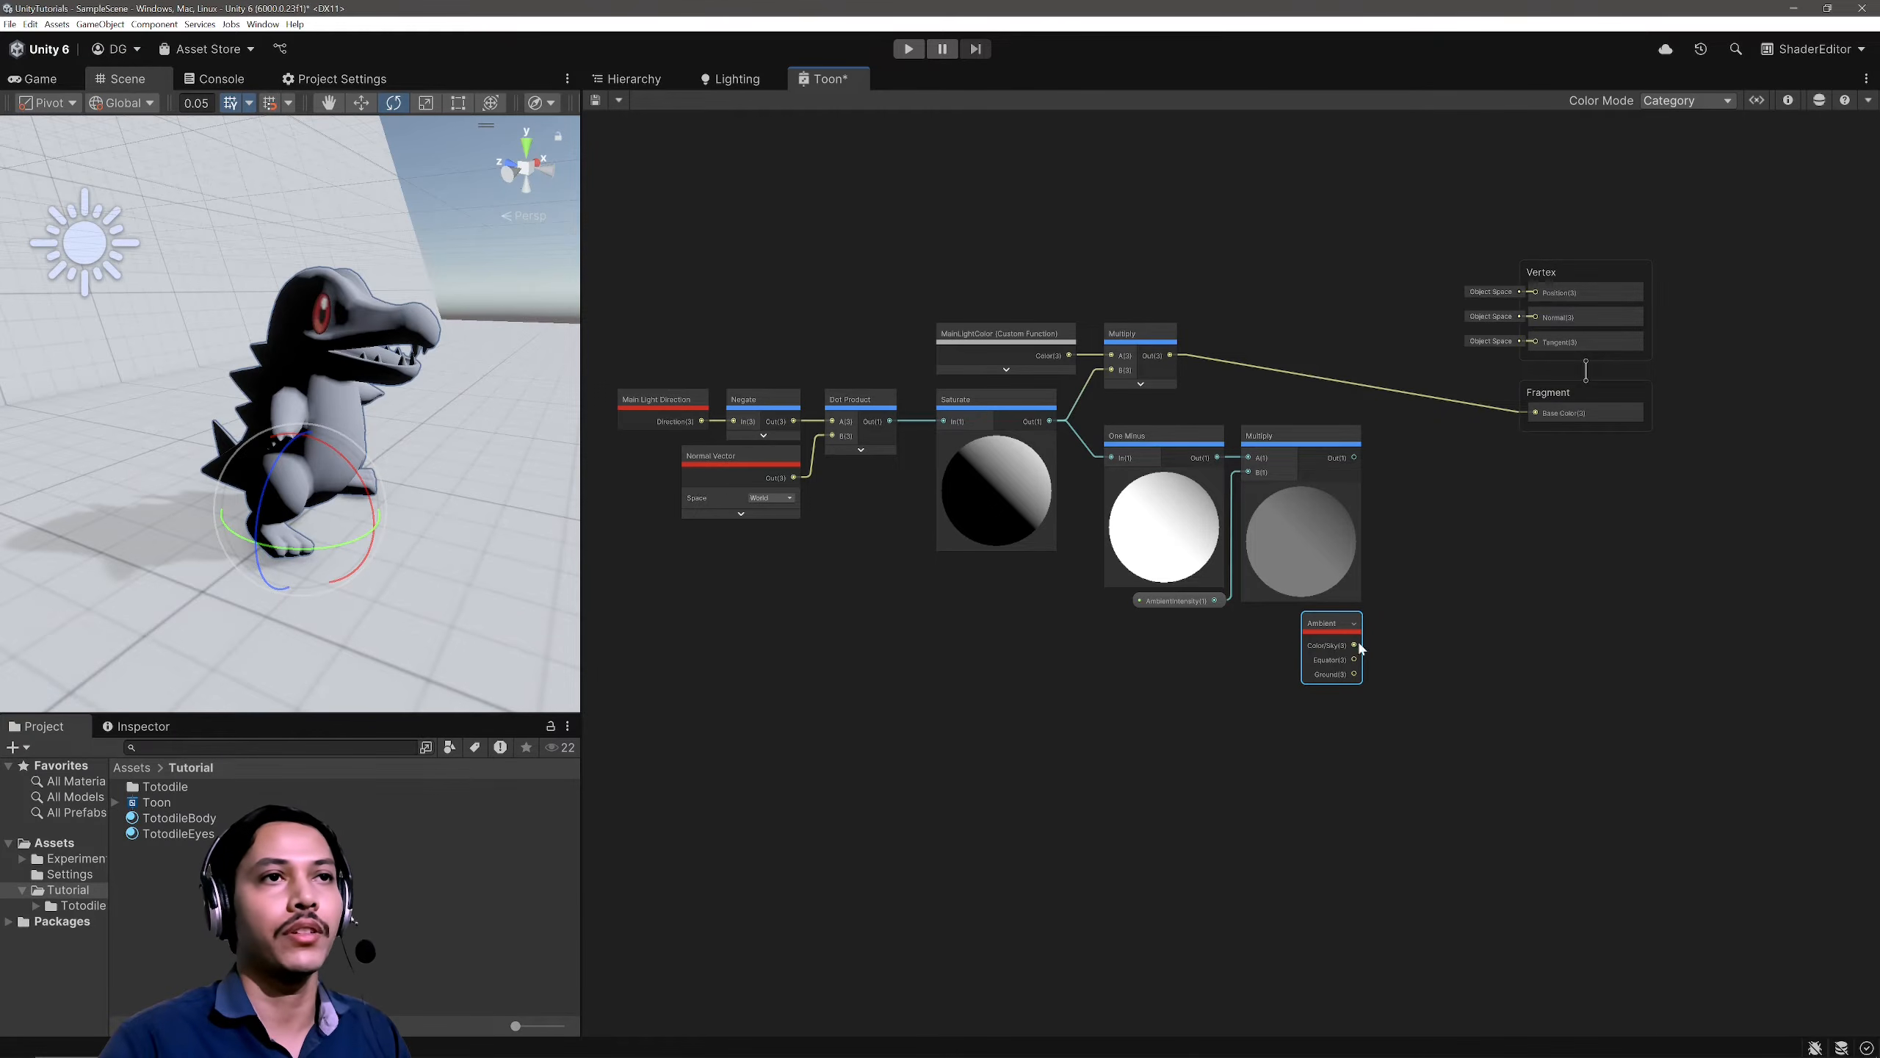
# Step: Multiply the Ambient node's Color/Sky output by the AmbientIntensity product using another Multiply node
pyautogui.press('space')
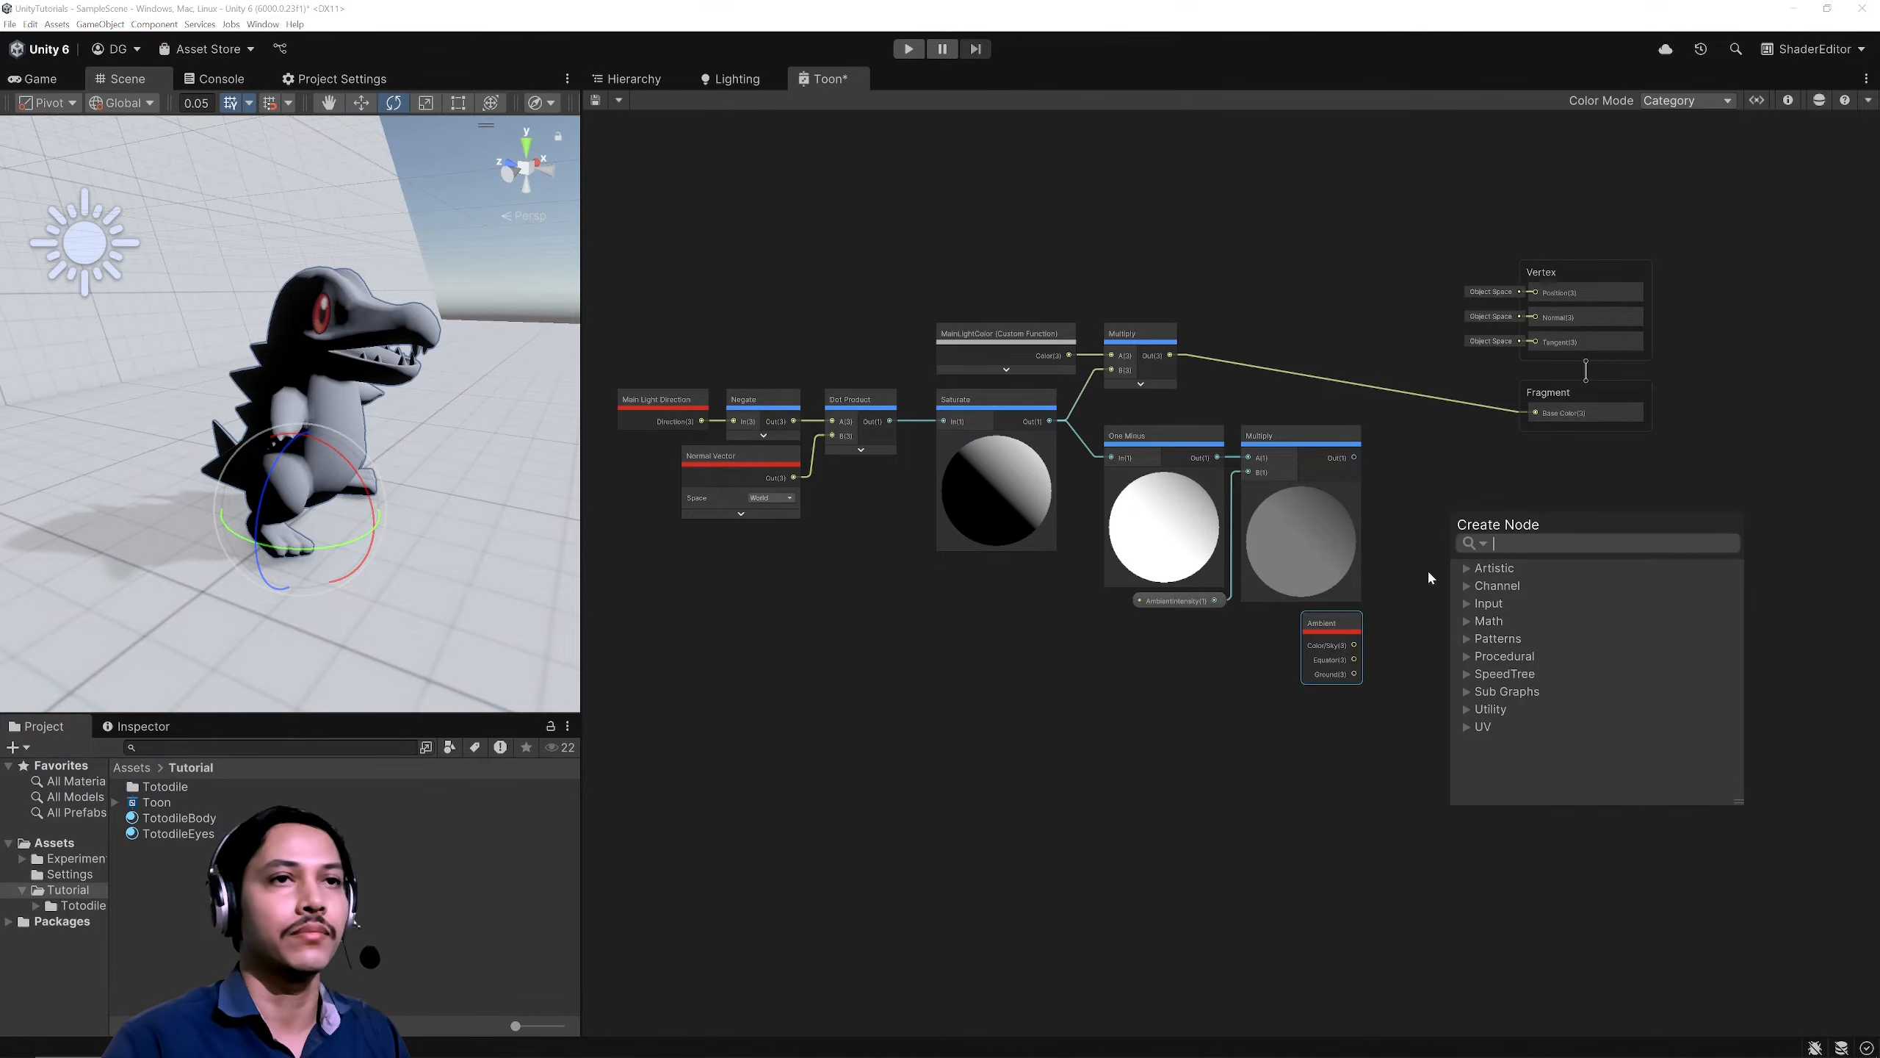
pyautogui.write('mul')
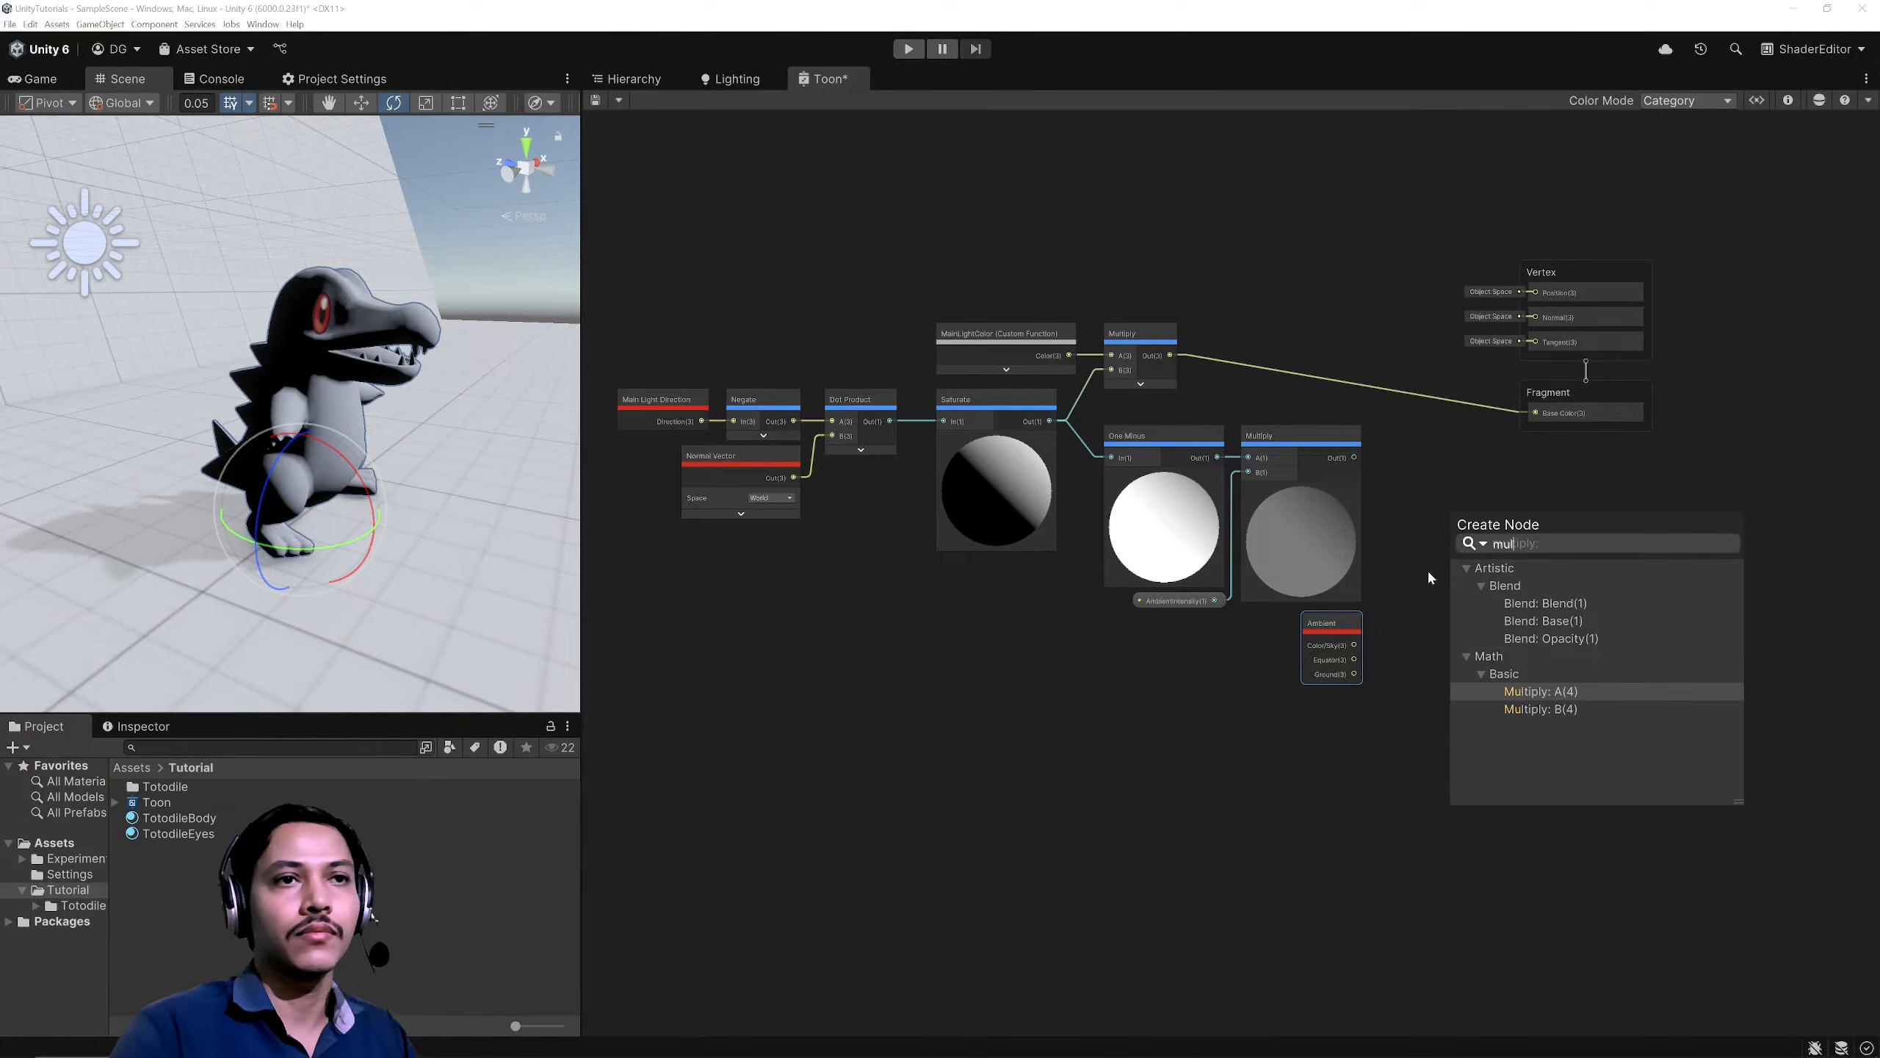
pyautogui.press('Return')
pyautogui.moveTo(1359, 646); pyautogui.dragTo(1421, 437)
pyautogui.click(1503, 590)
# Step: Add the light color and ambient results together, feed the sum into the Fragment Base Color, save the graph, and inspect the model
pyautogui.moveTo(1170, 355); pyautogui.dragTo(1534, 413)
pyautogui.write('add')
pyautogui.click(1615, 566)
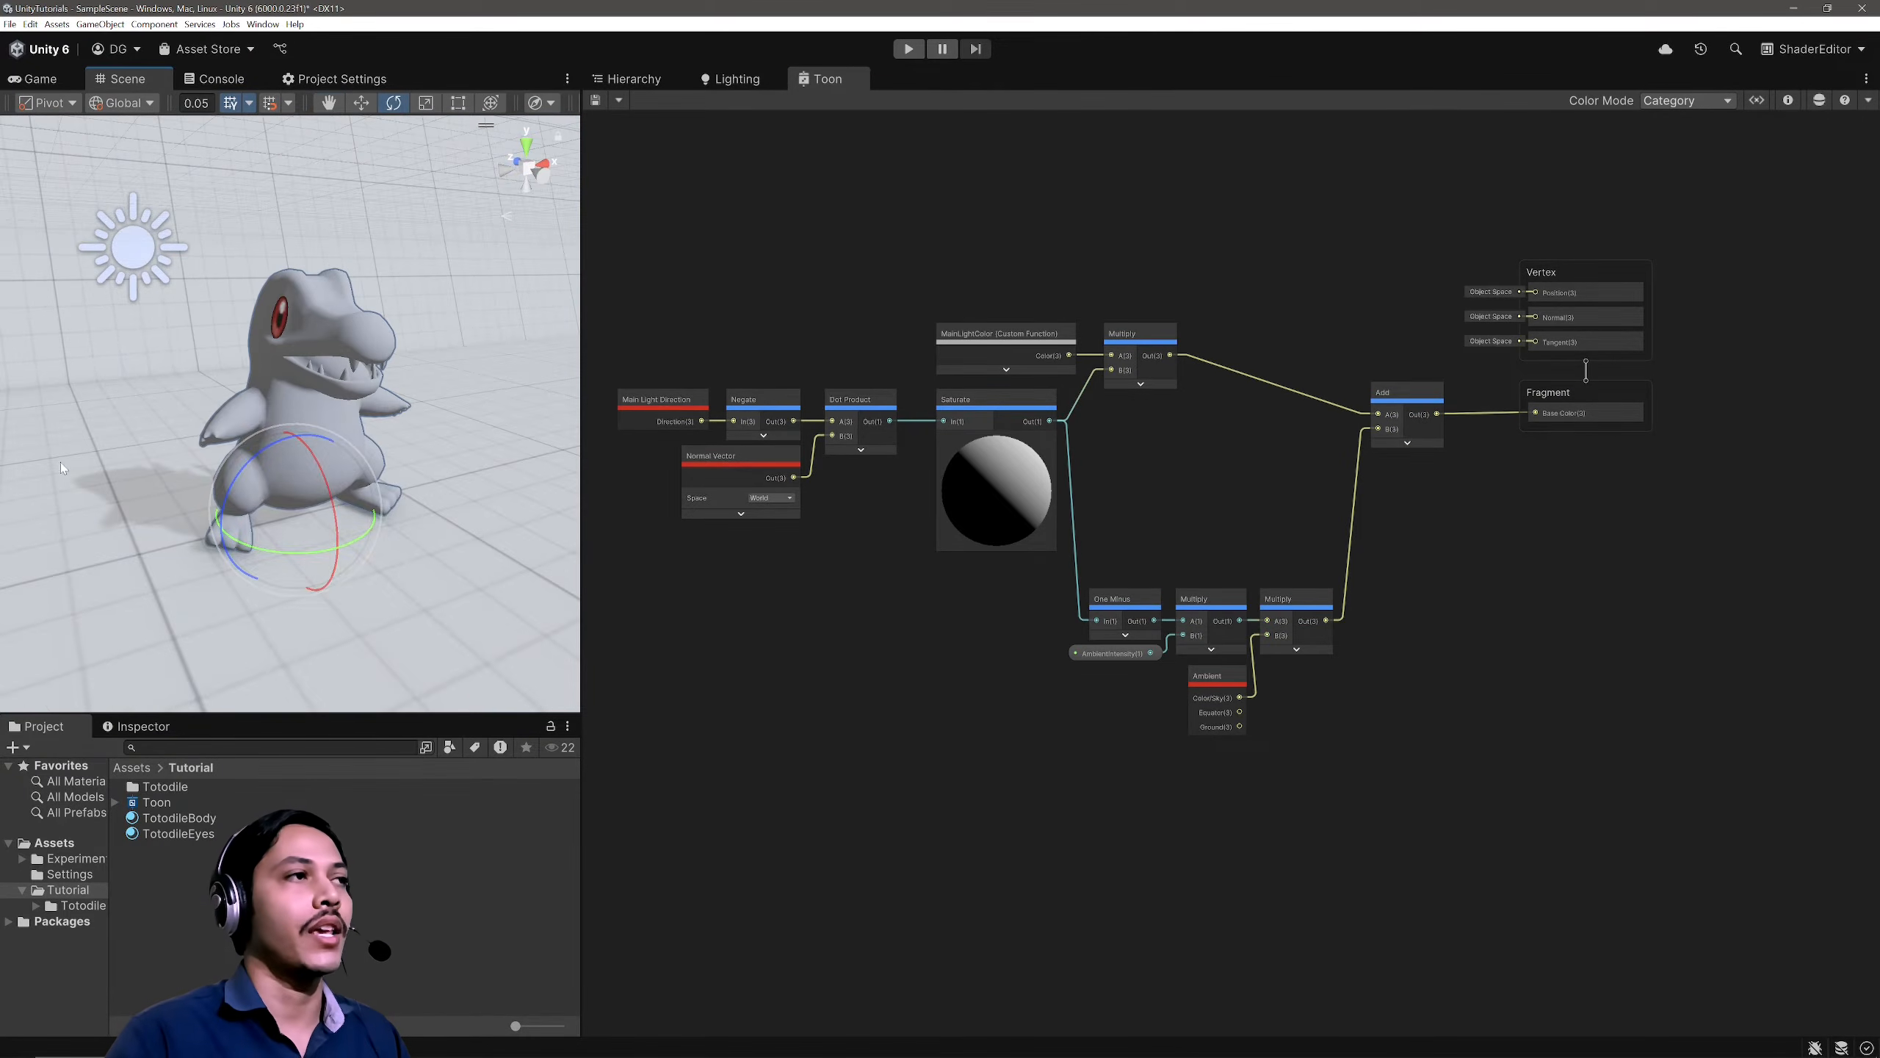
pyautogui.keyDown('alt'); pyautogui.moveTo(325, 395); pyautogui.dragTo(177, 448); pyautogui.keyUp('alt')
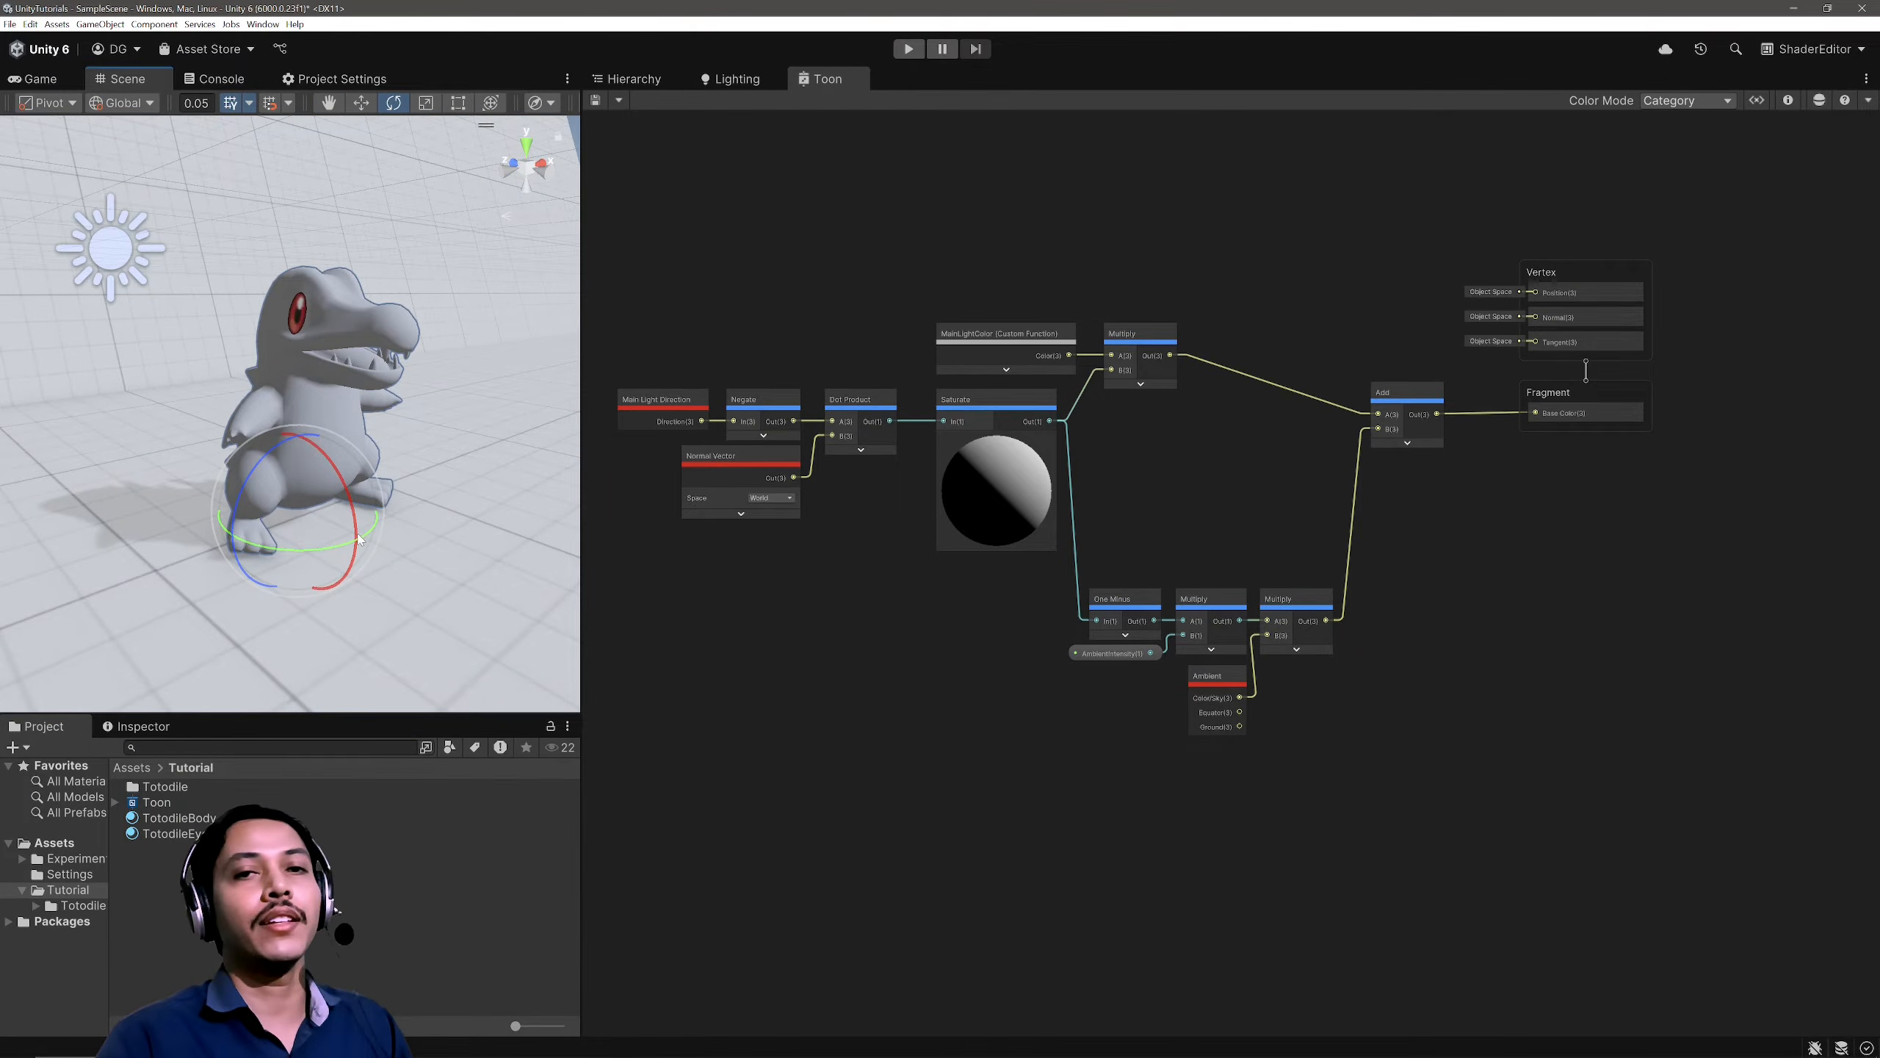
# Step: Expand the Dot Product preview and shift all nodes from Saturate onward to the right to free space after it
pyautogui.moveTo(766, 295); pyautogui.dragTo(1437, 725)
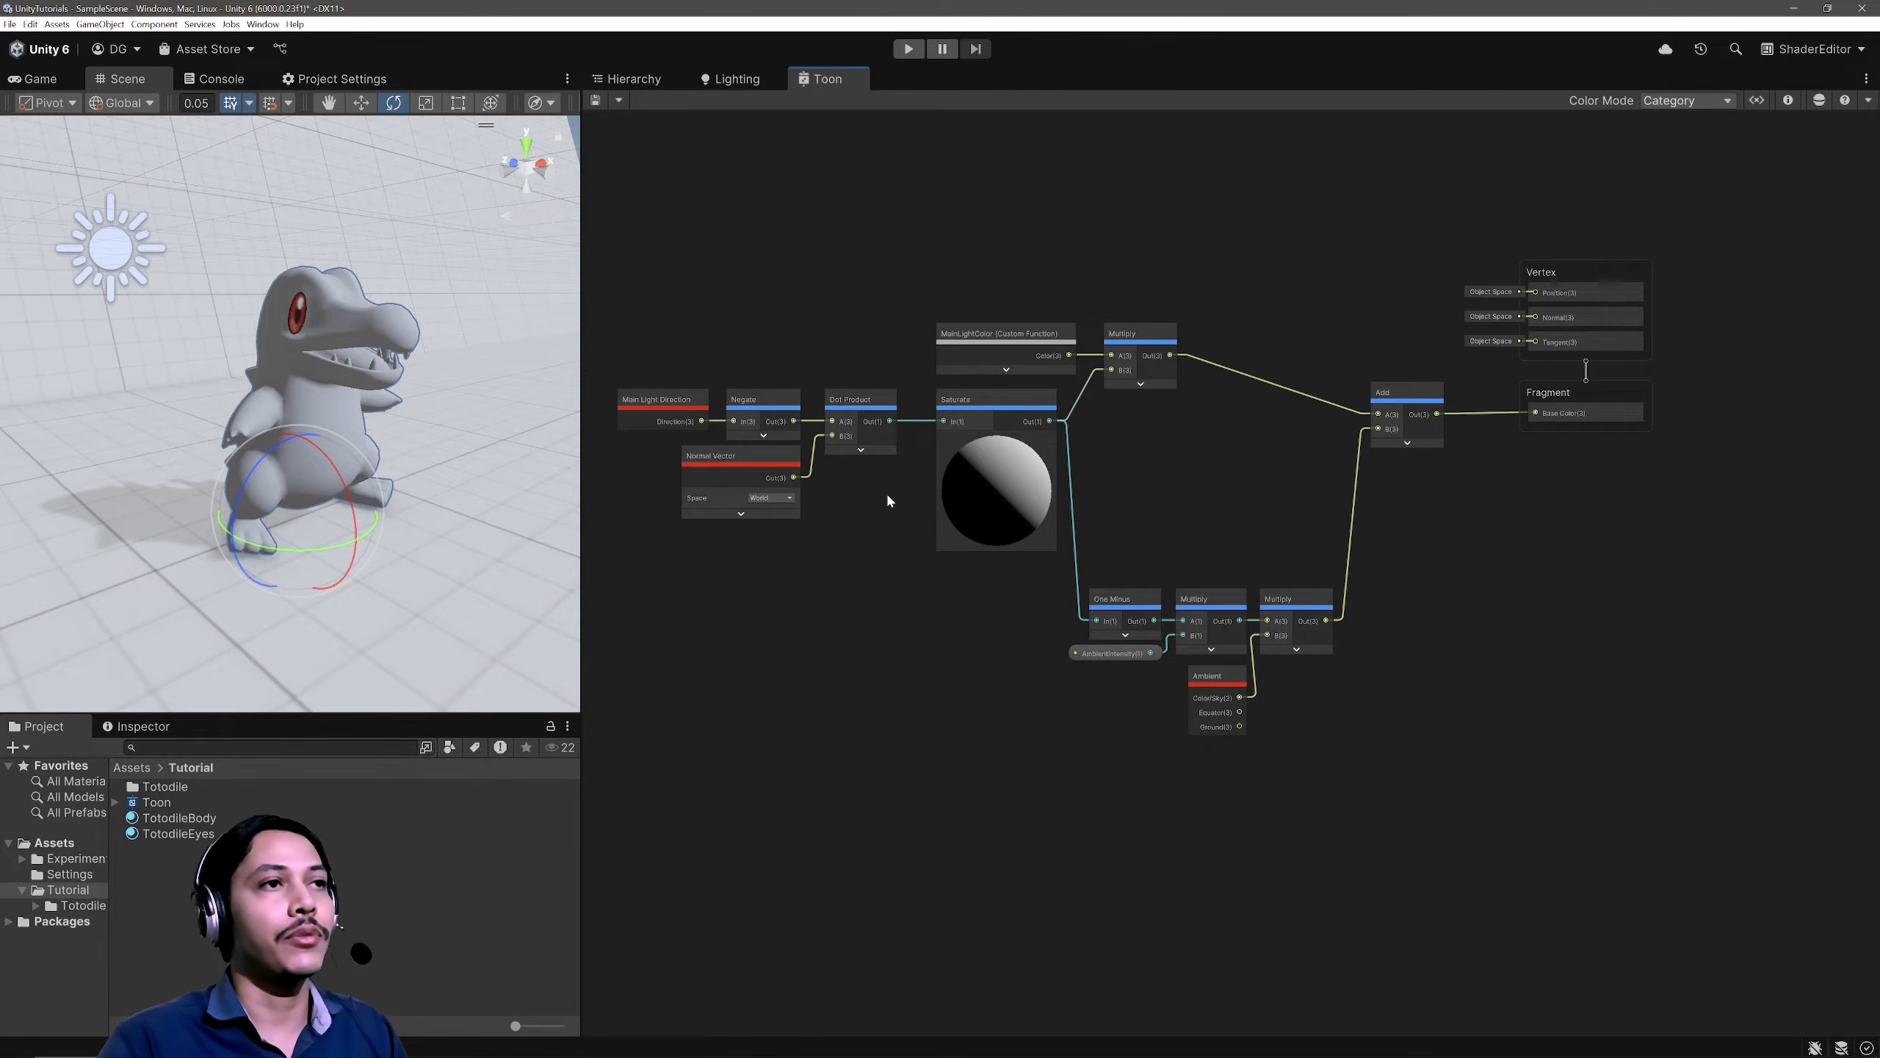
pyautogui.click(860, 449)
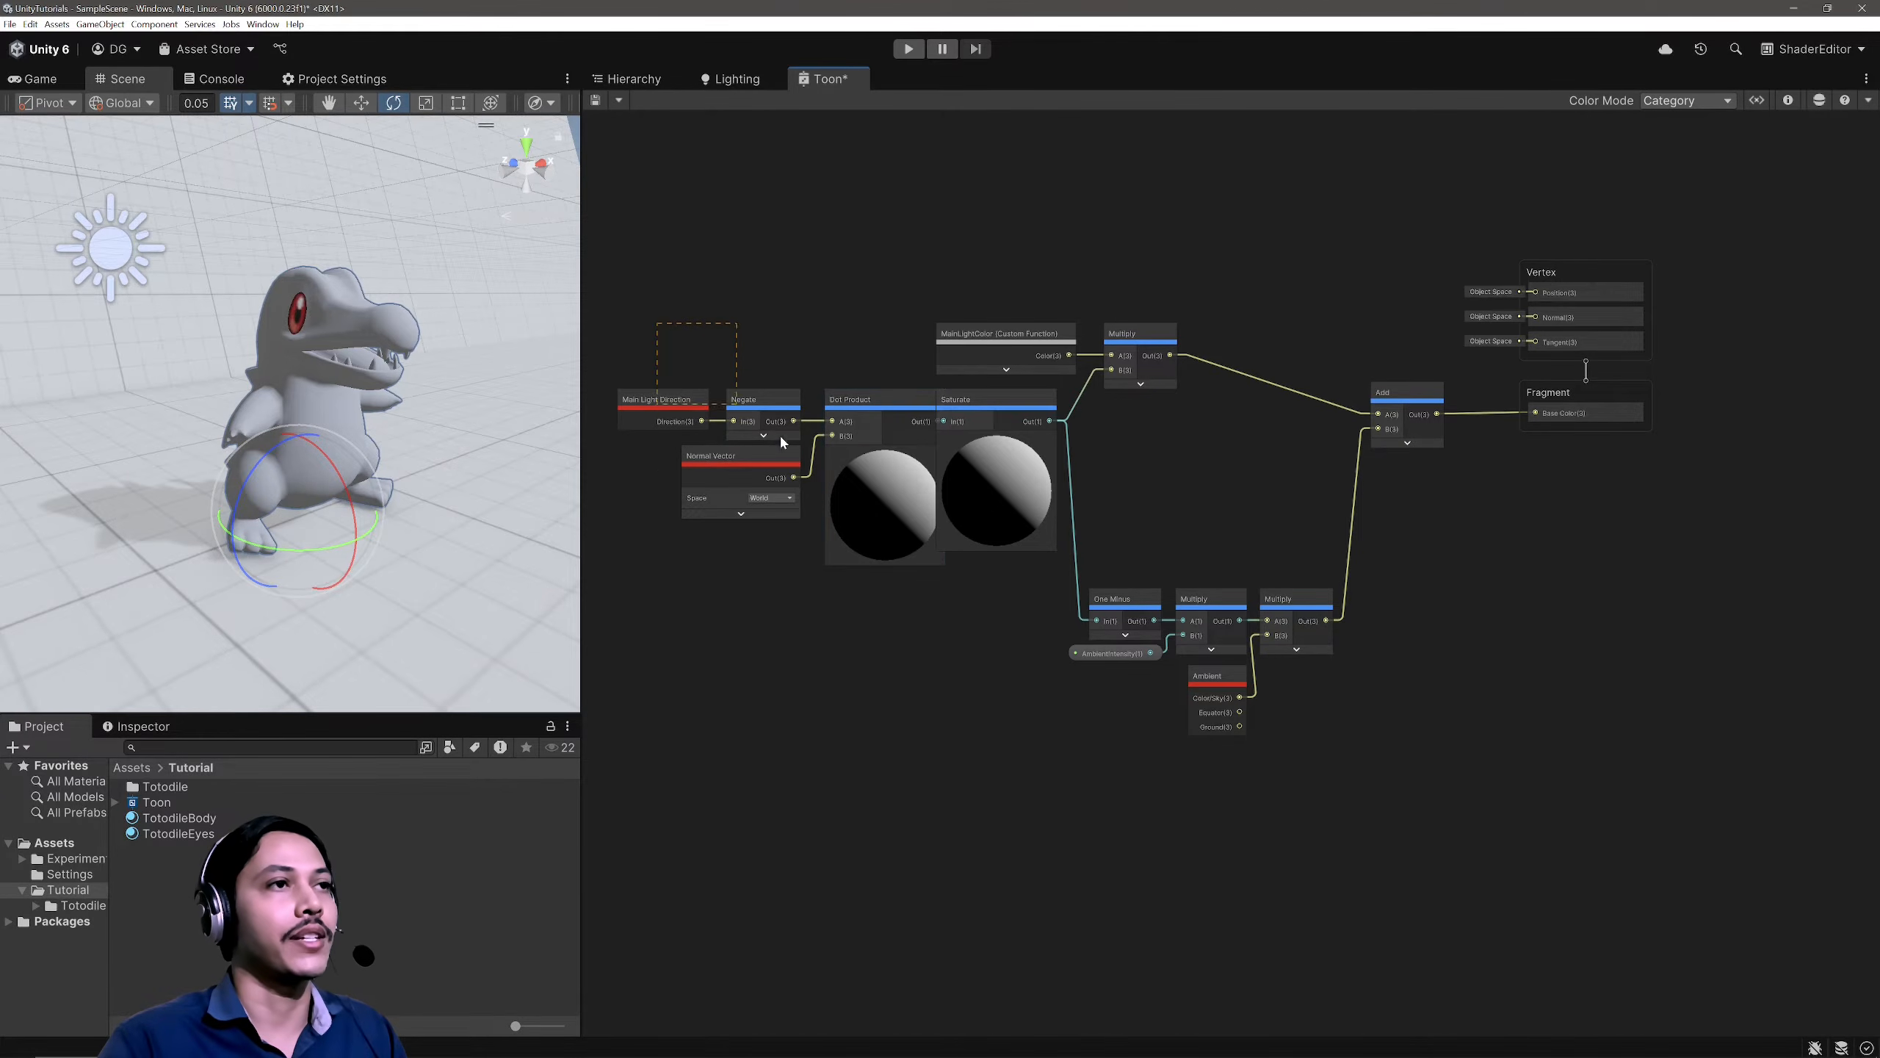
pyautogui.moveTo(1018, 255); pyautogui.dragTo(1648, 766)
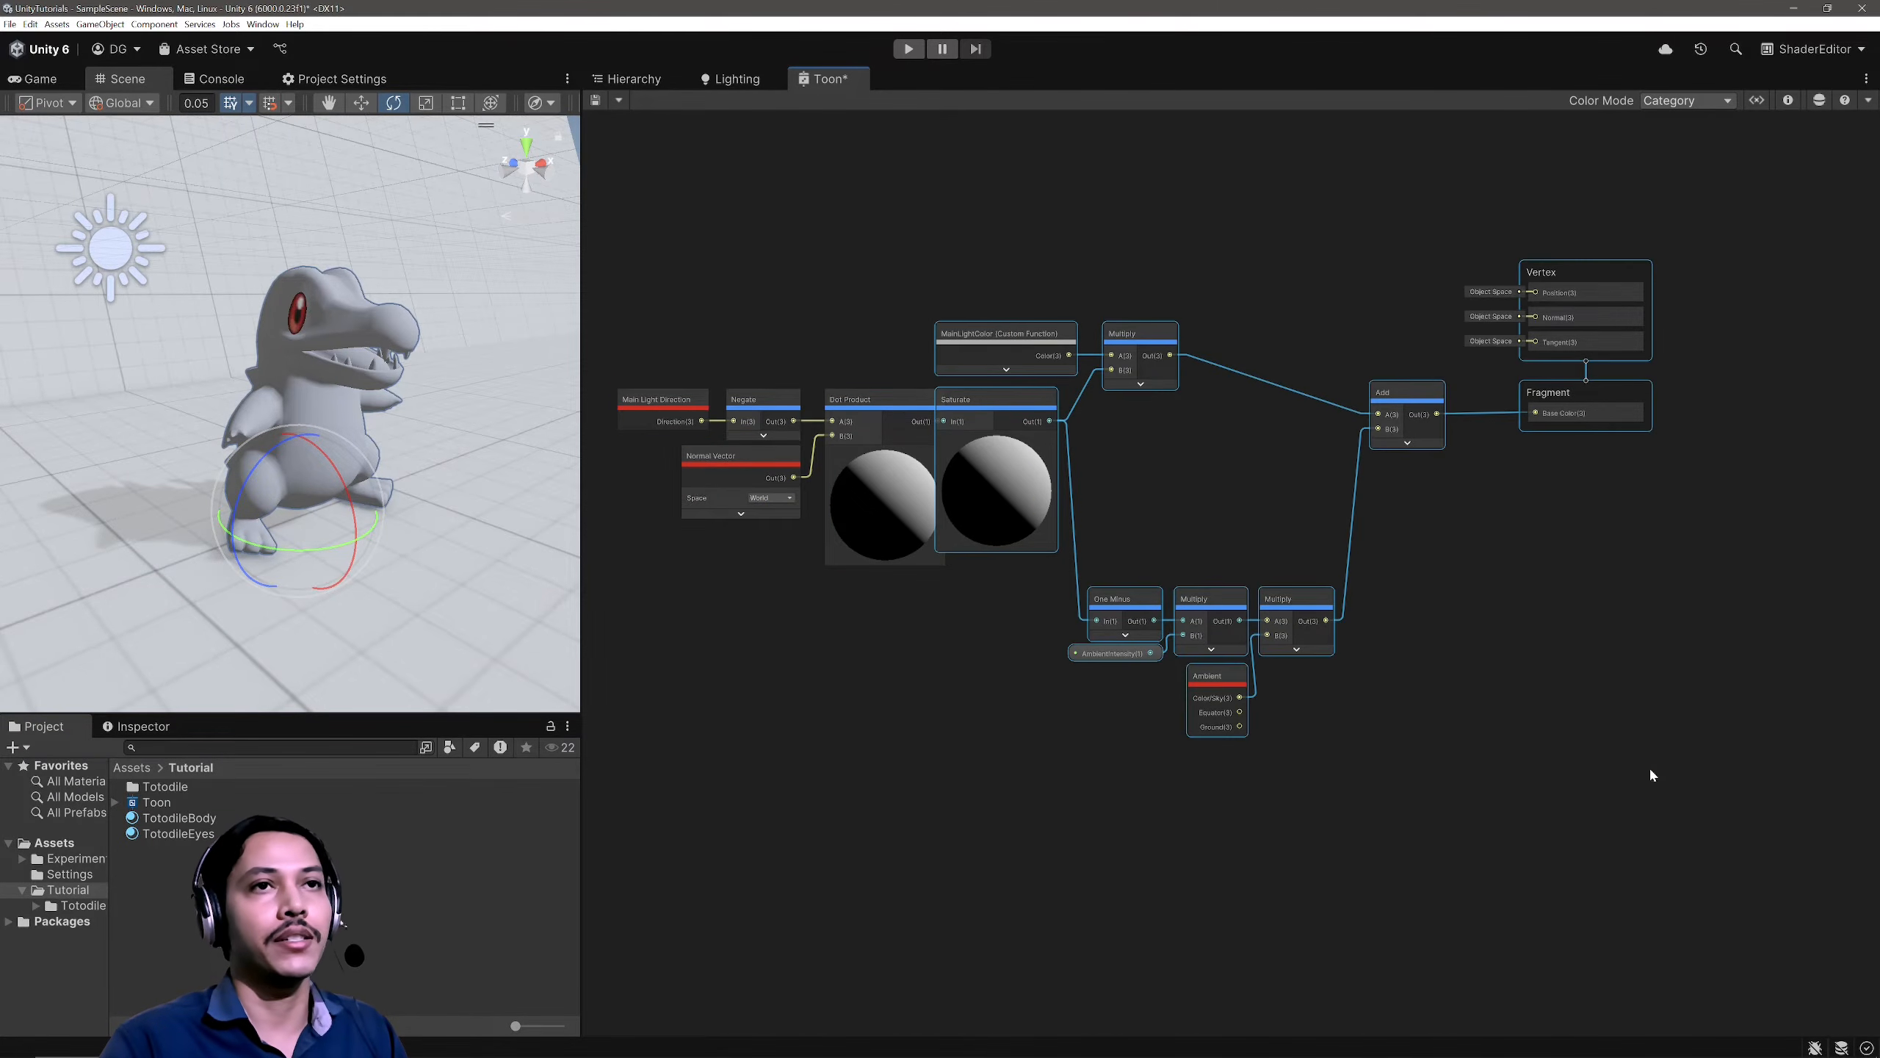
pyautogui.moveTo(1032, 400); pyautogui.dragTo(1270, 400)
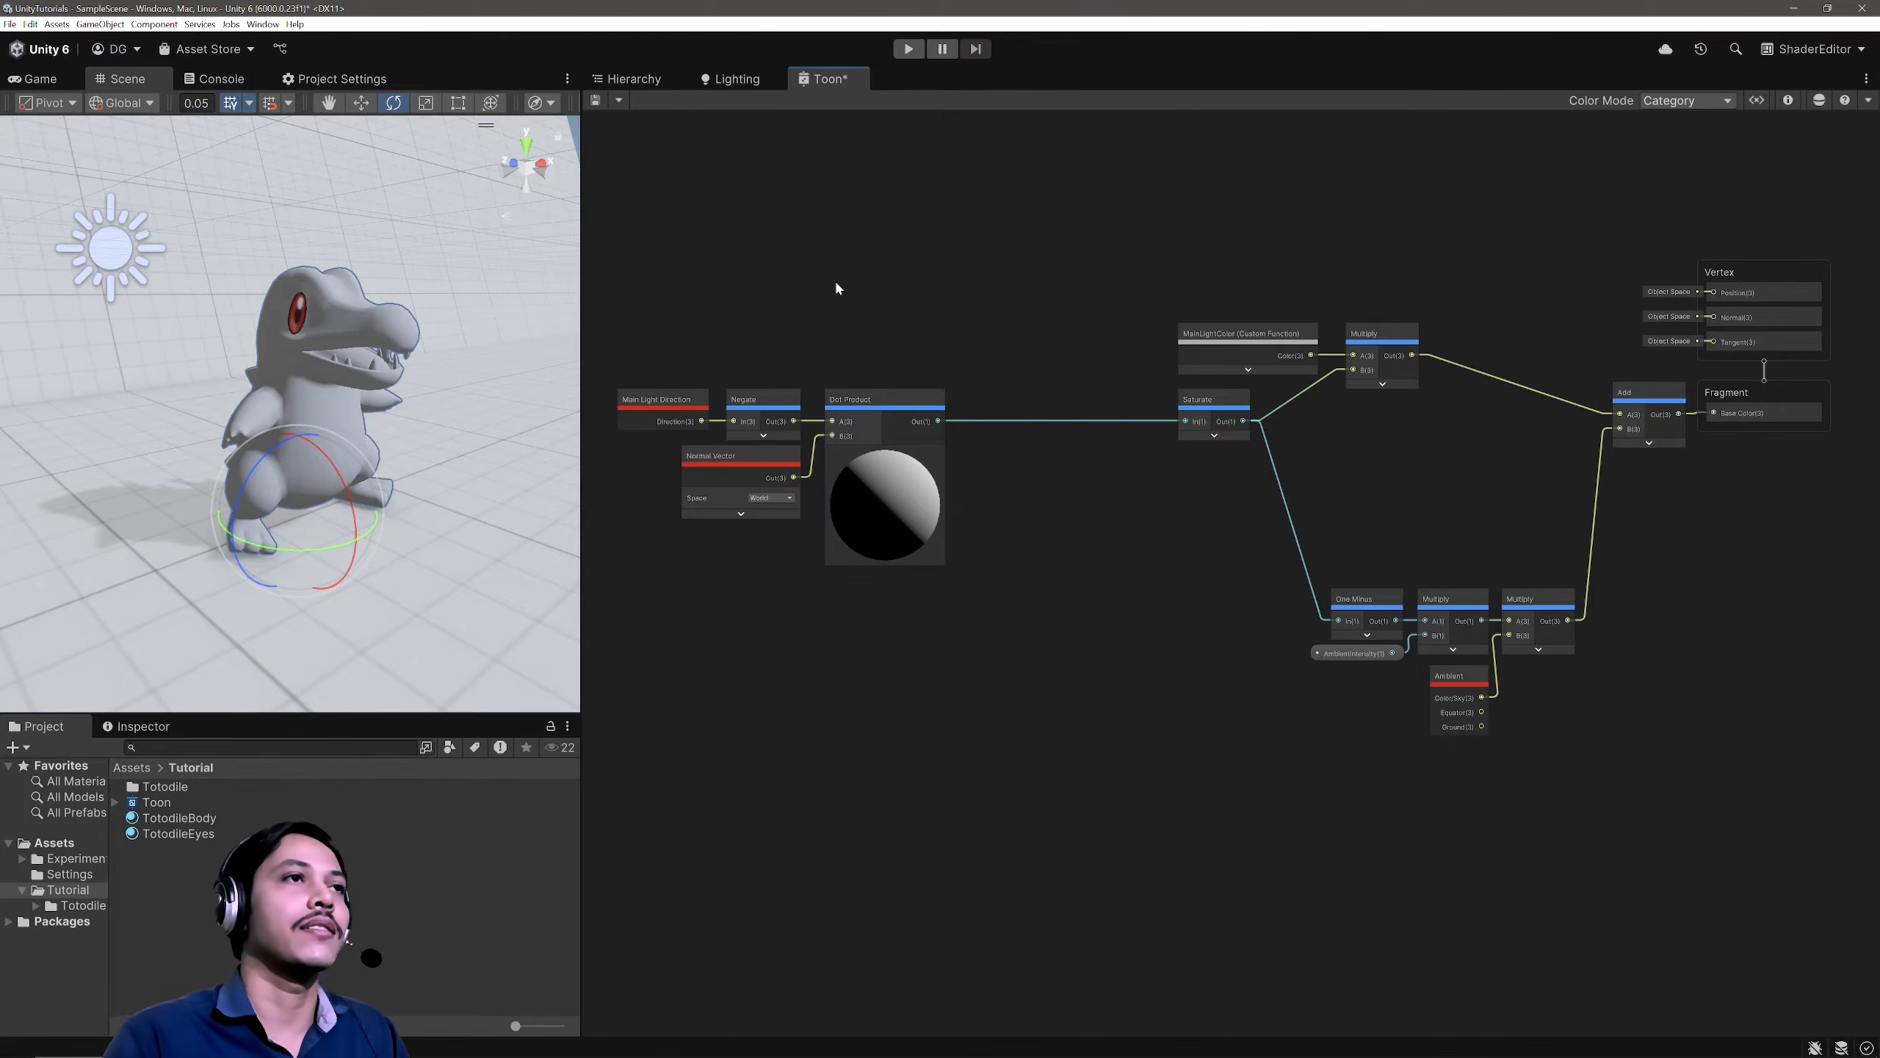
# Step: Add a Gradient node in the empty area above the Dot Product node
pyautogui.press('space')
pyautogui.write('gradient')
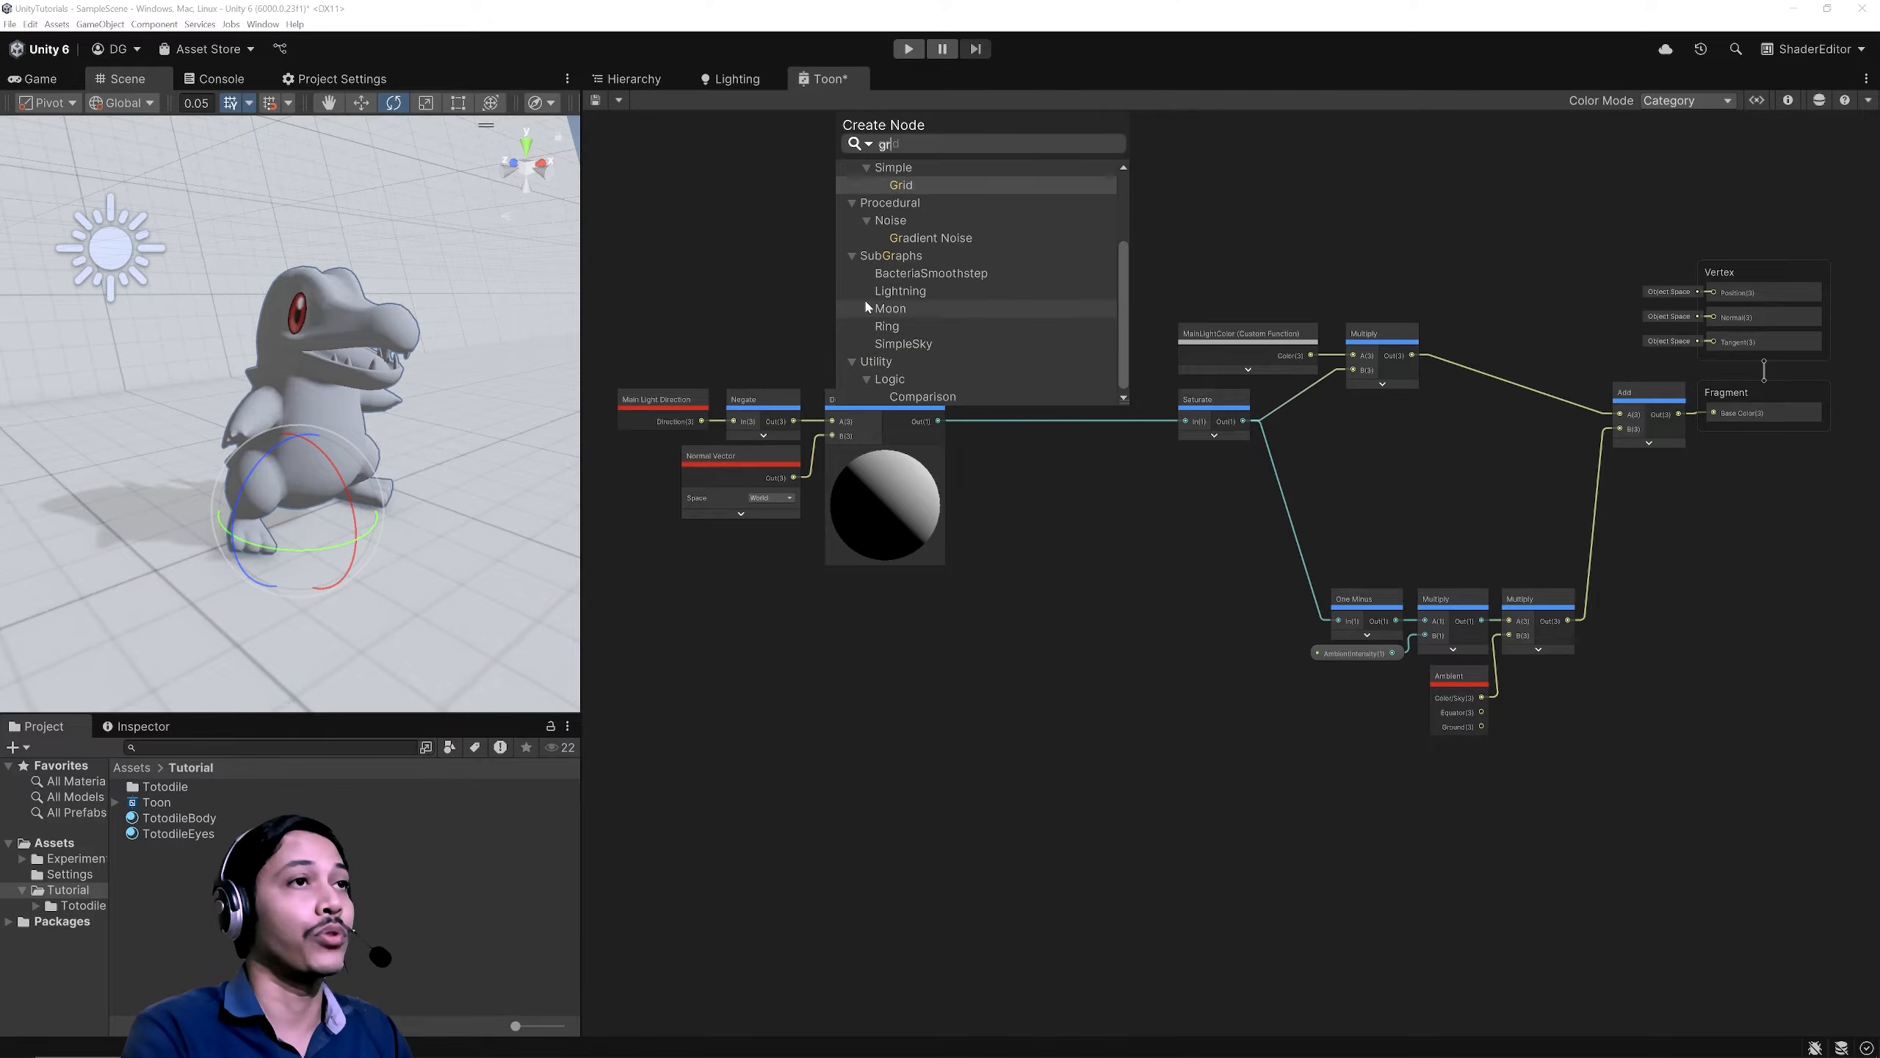
pyautogui.click(866, 305)
pyautogui.scroll(3, 881, 311)
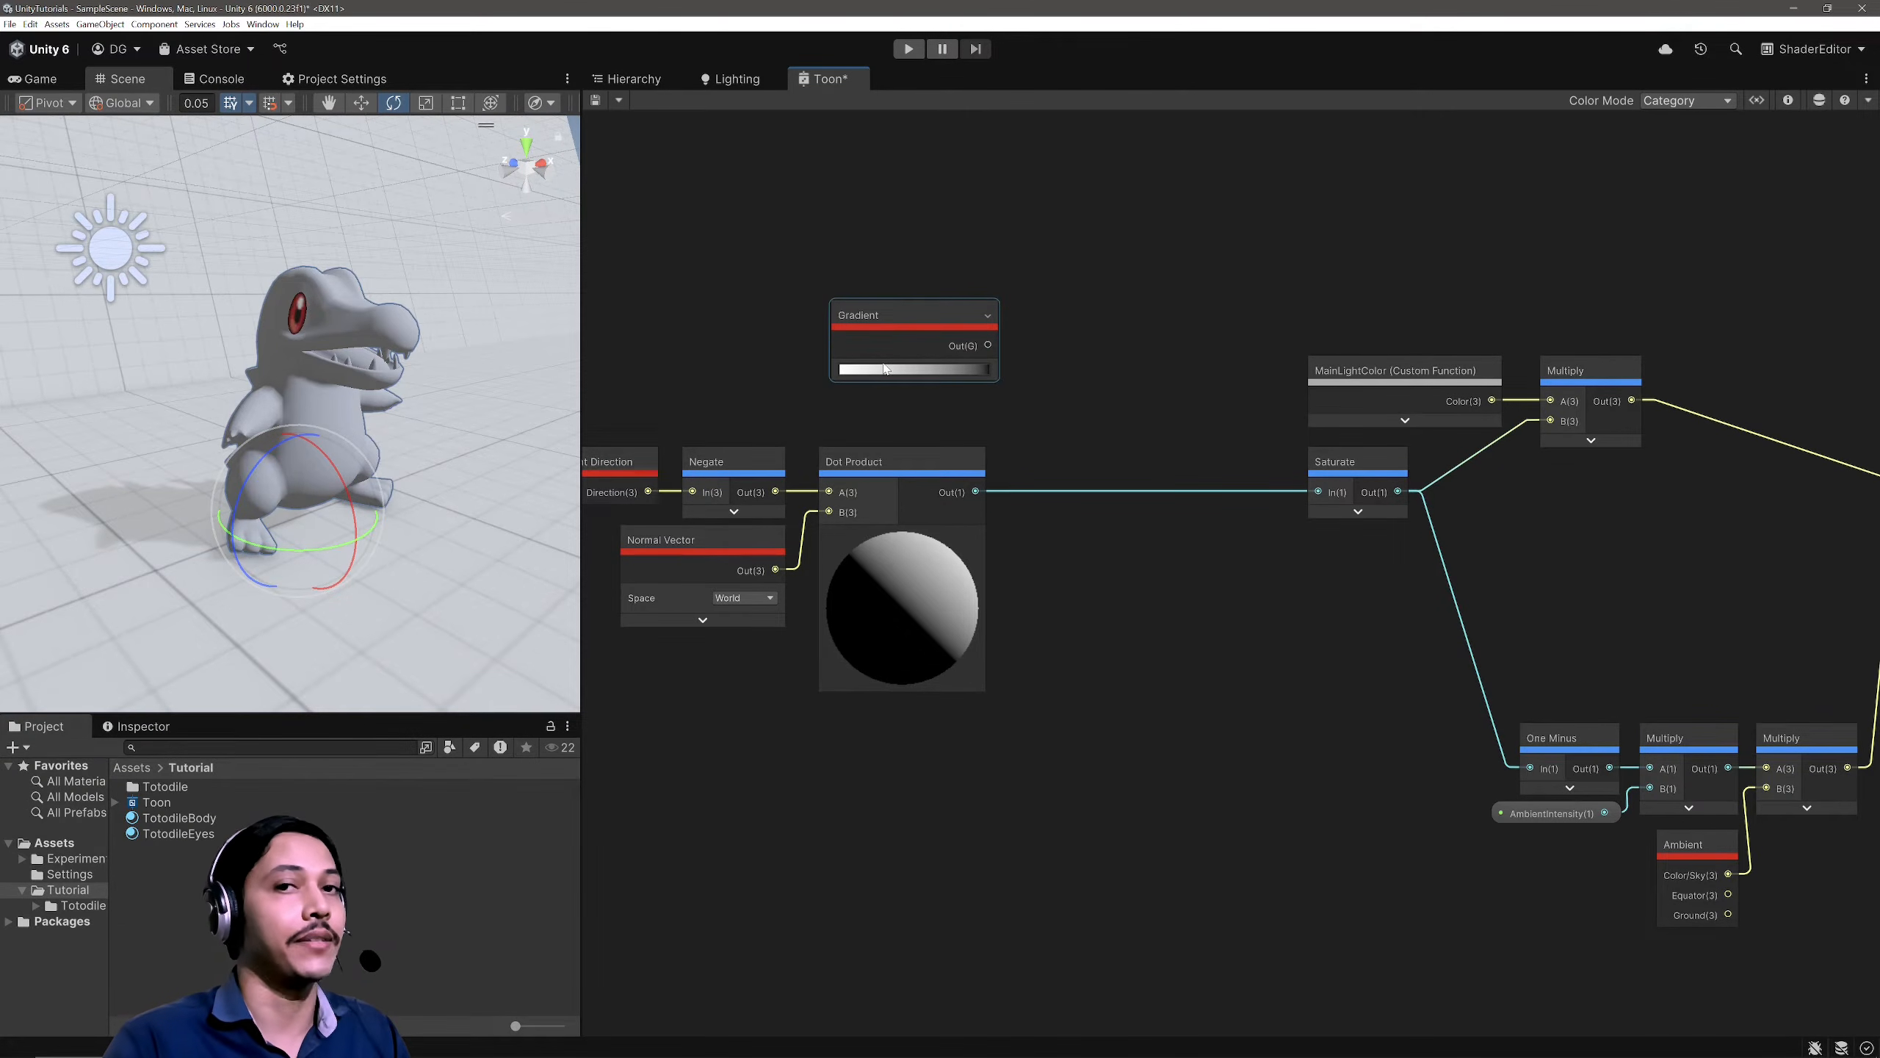
# Step: Make the Gradient node's first color key black and set its location to 45%
pyautogui.click(886, 369)
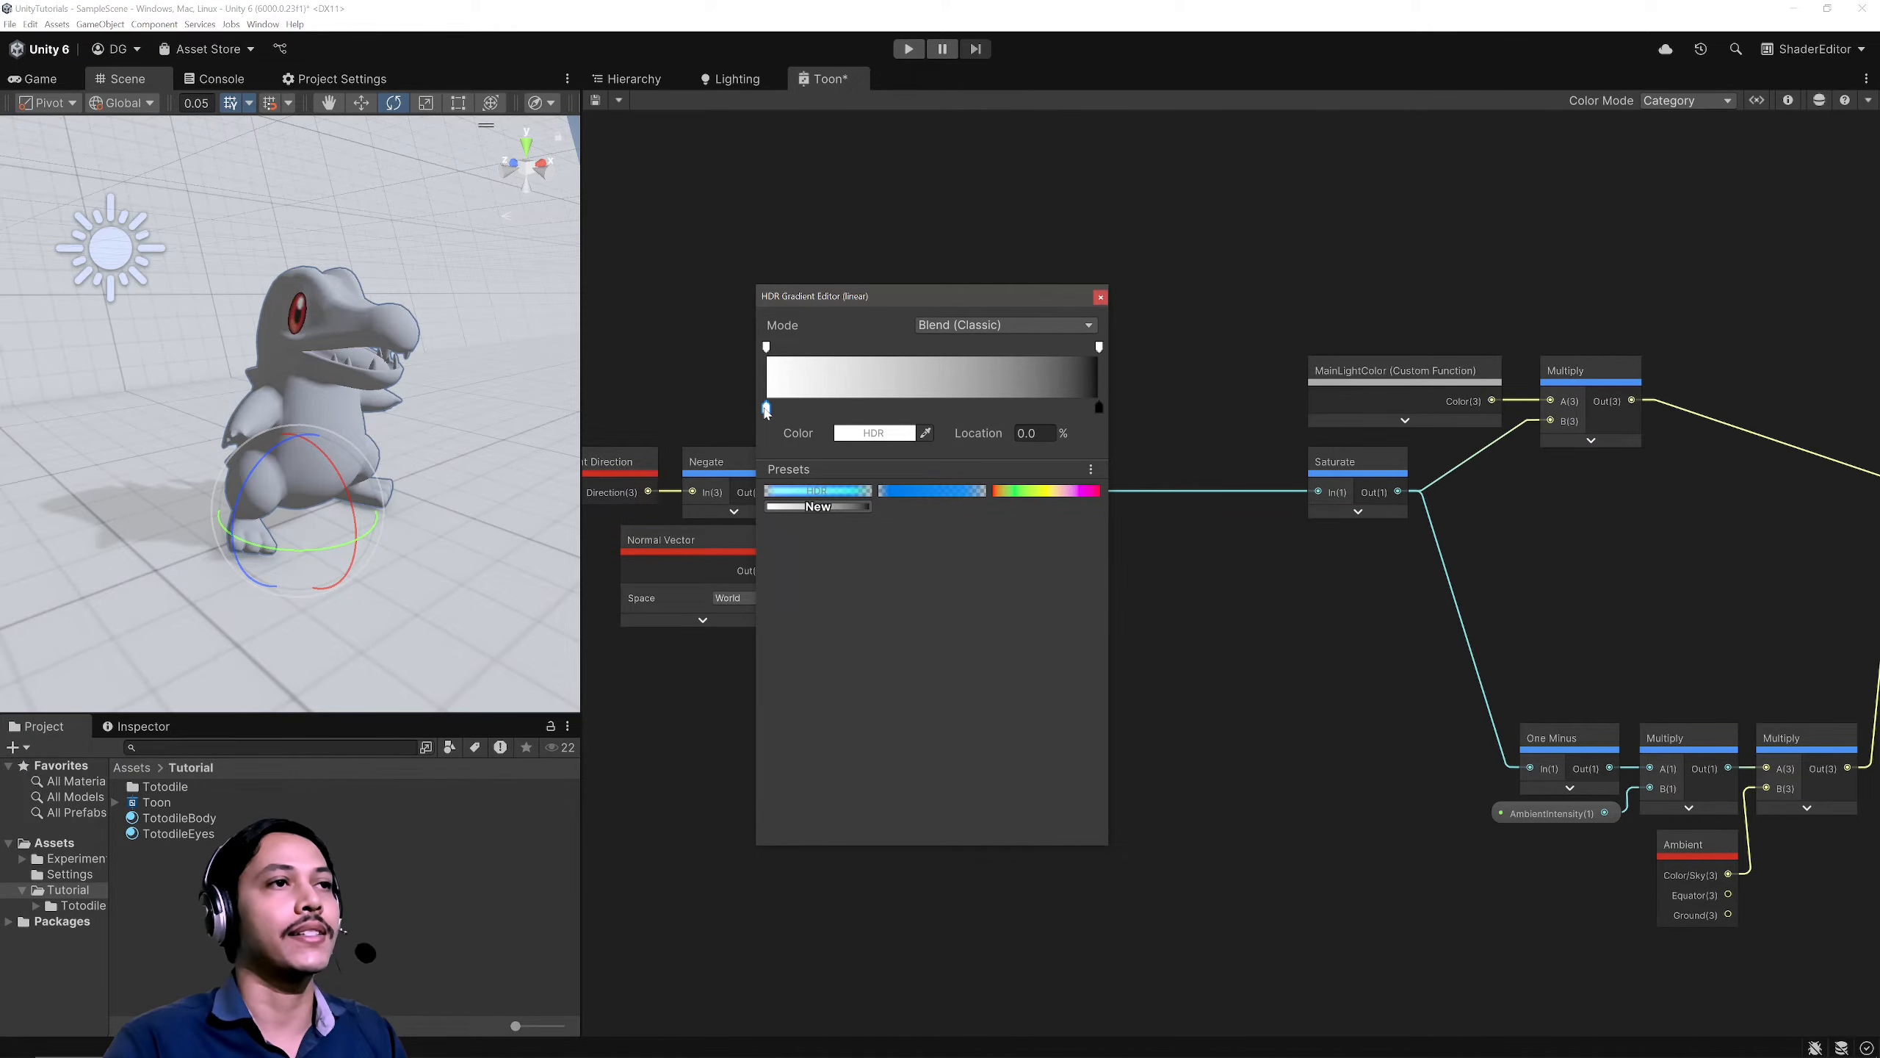
pyautogui.click(868, 433)
pyautogui.moveTo(973, 621); pyautogui.dragTo(972, 634)
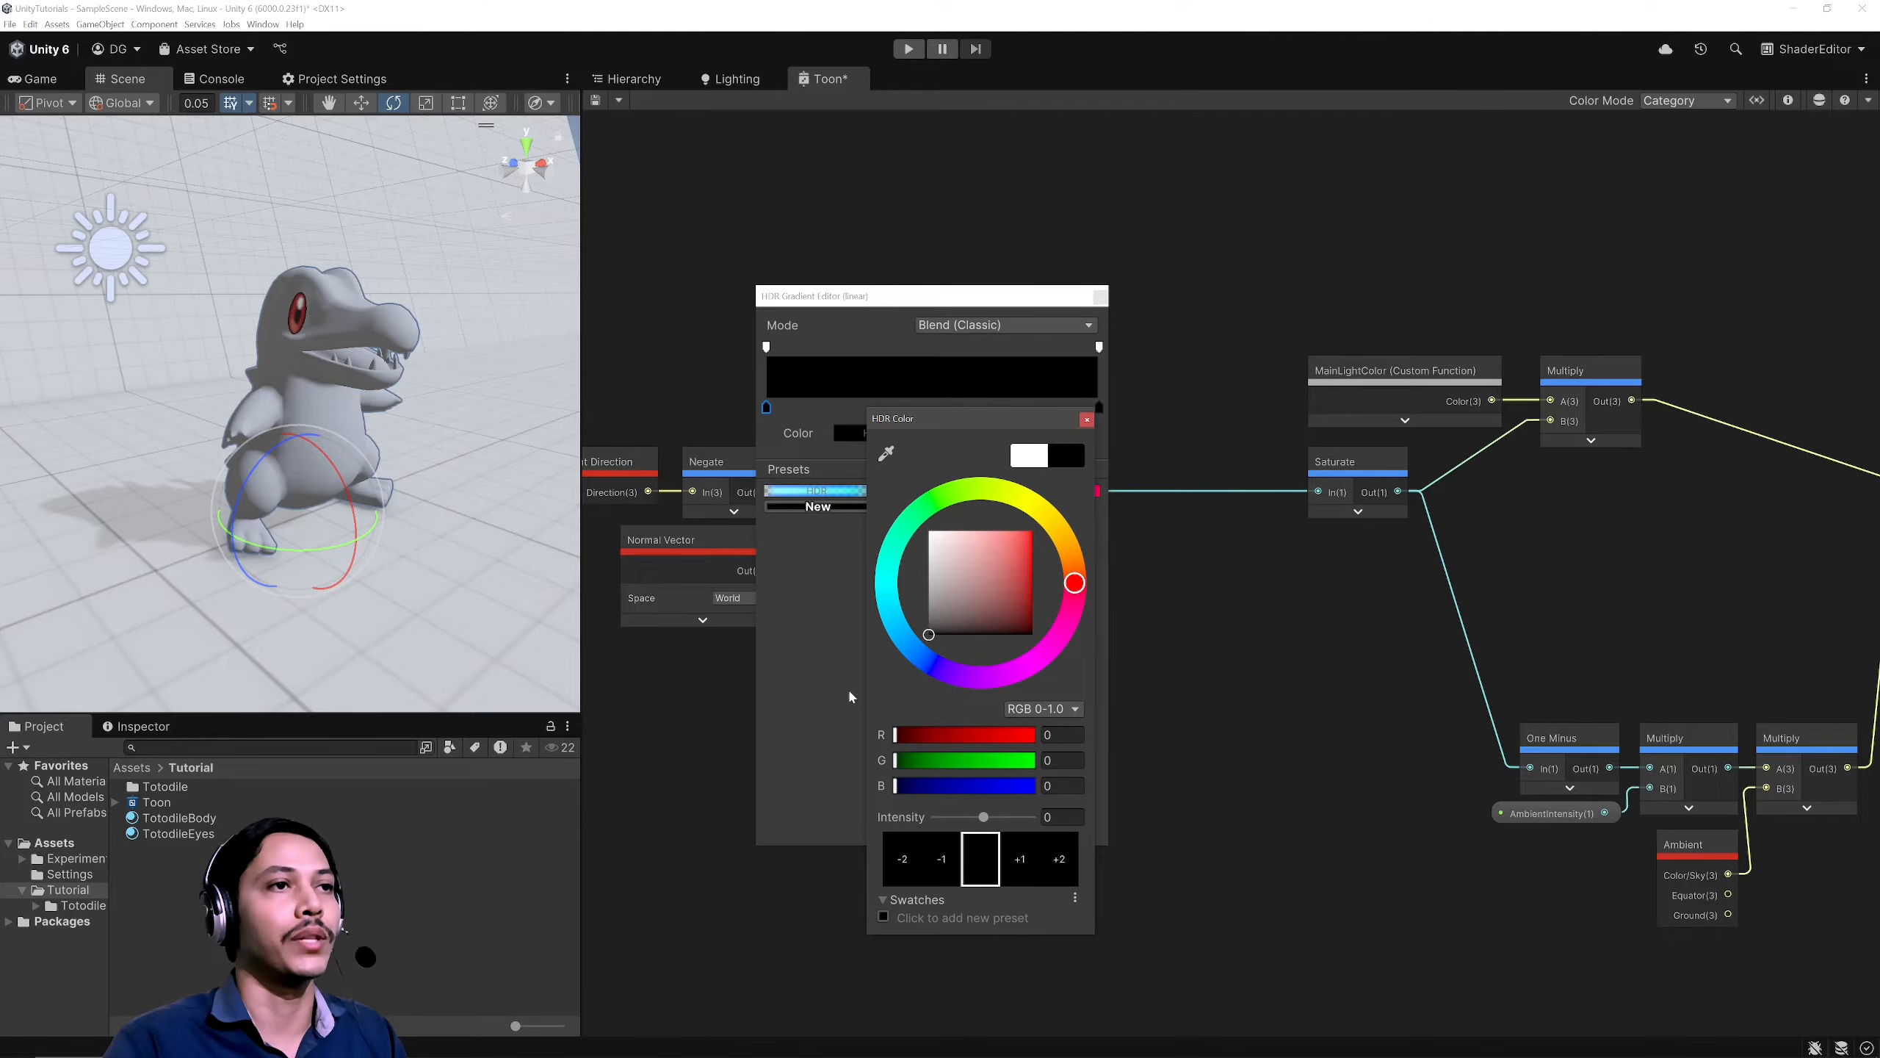
pyautogui.click(822, 652)
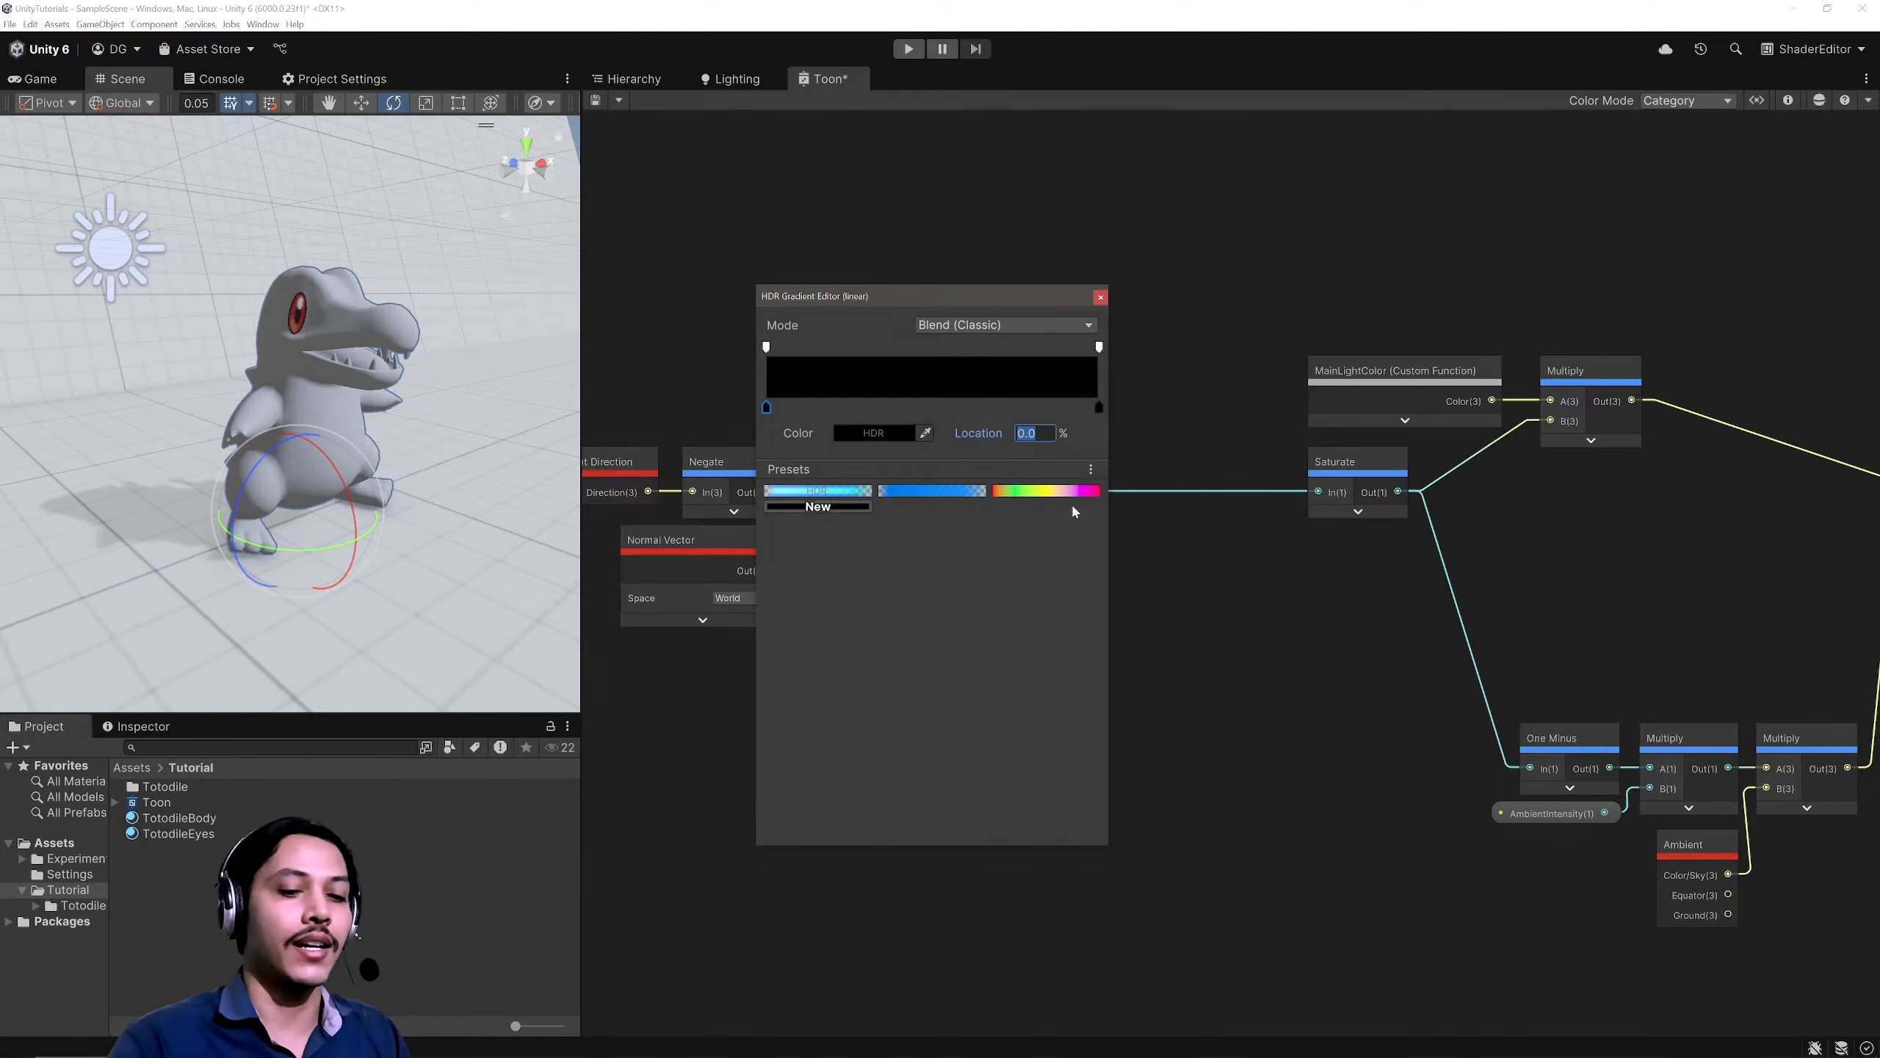
pyautogui.write('45')
pyautogui.press('Return')
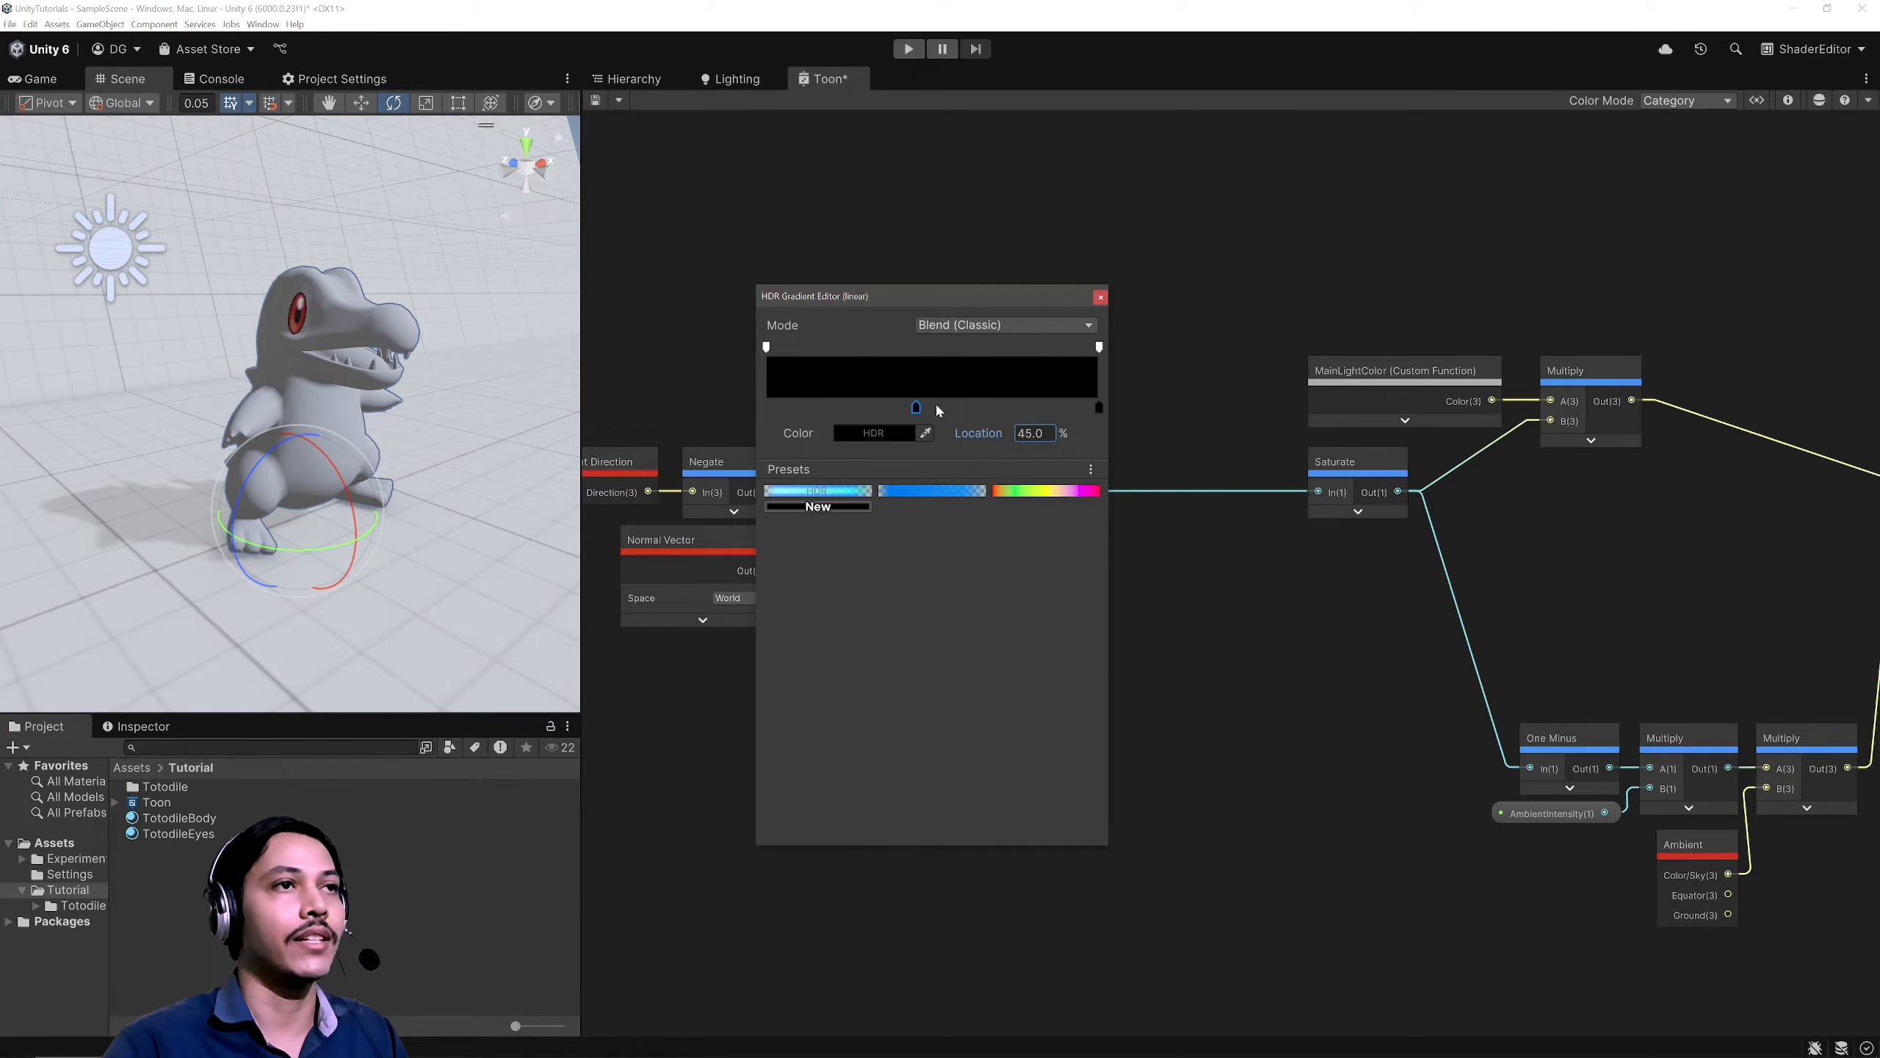
# Step: Give the gradient's newly added second color key a grey color with R, G and B all at 0.4
pyautogui.click(888, 432)
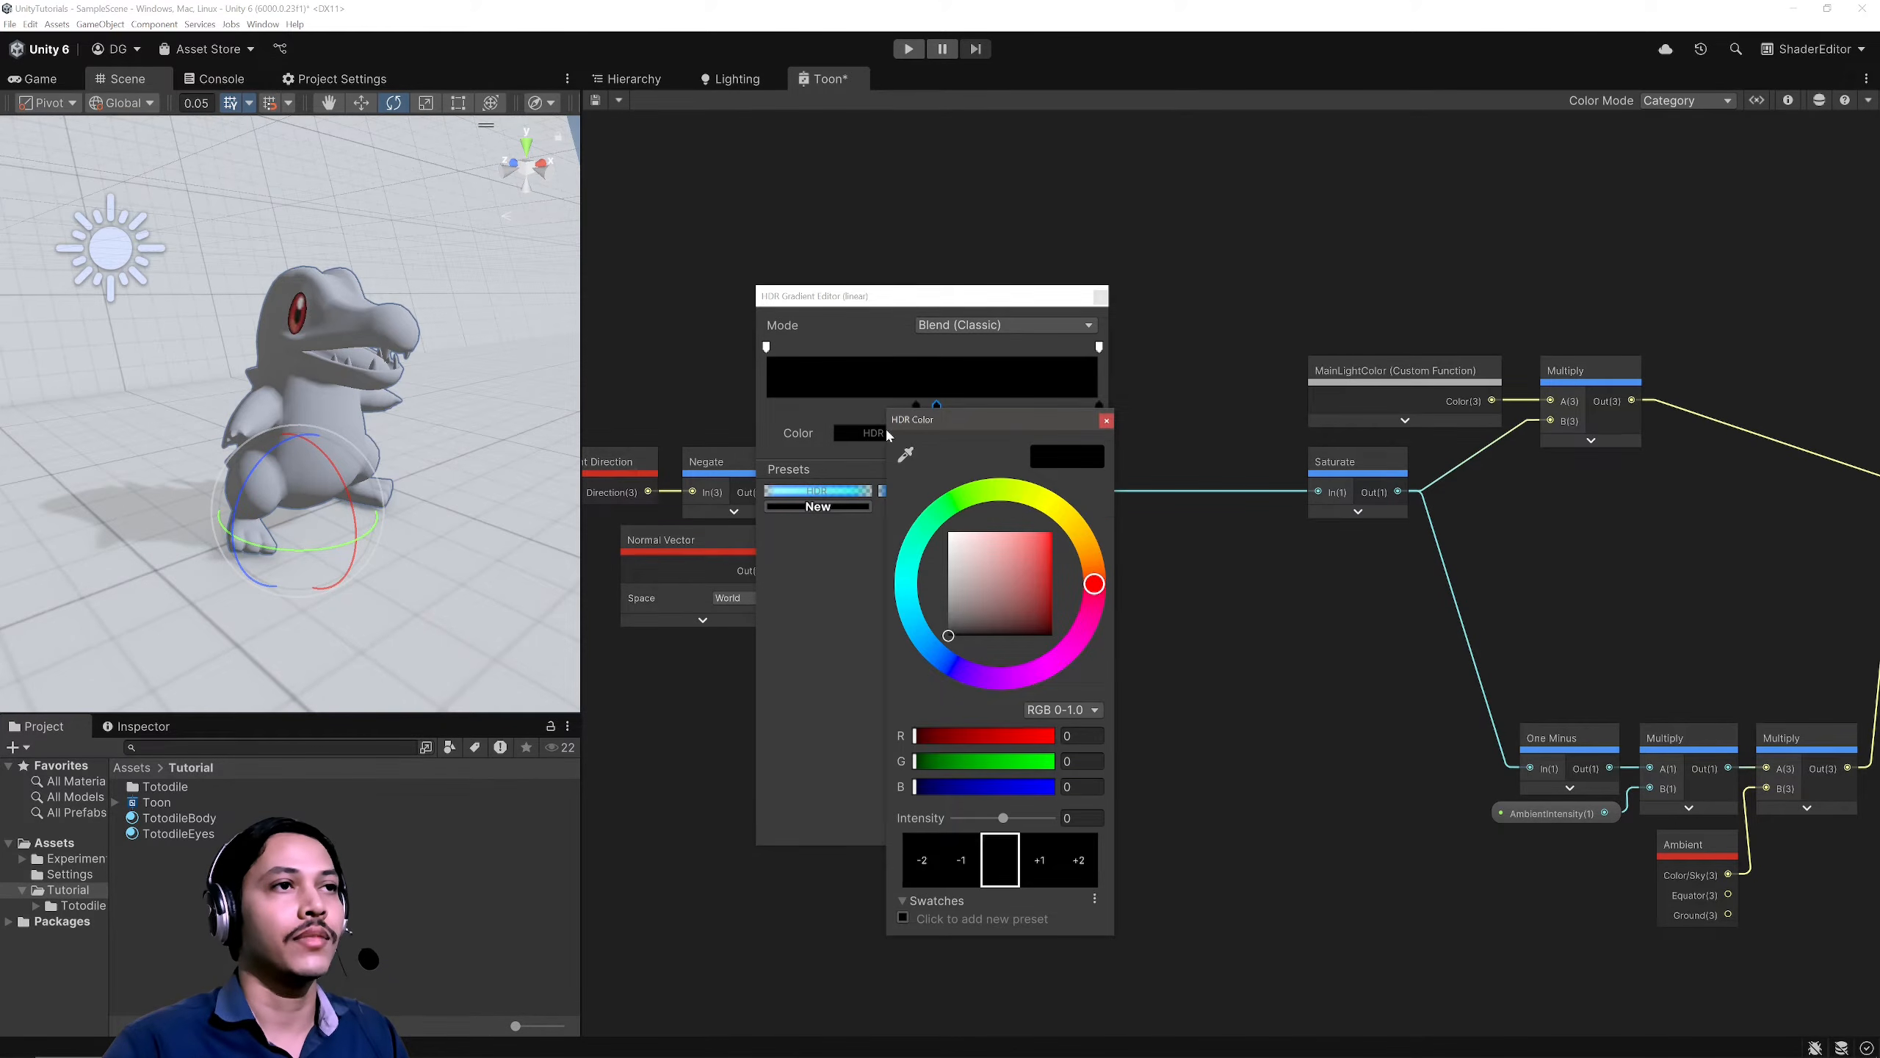
pyautogui.click(1083, 735)
pyautogui.write('.4')
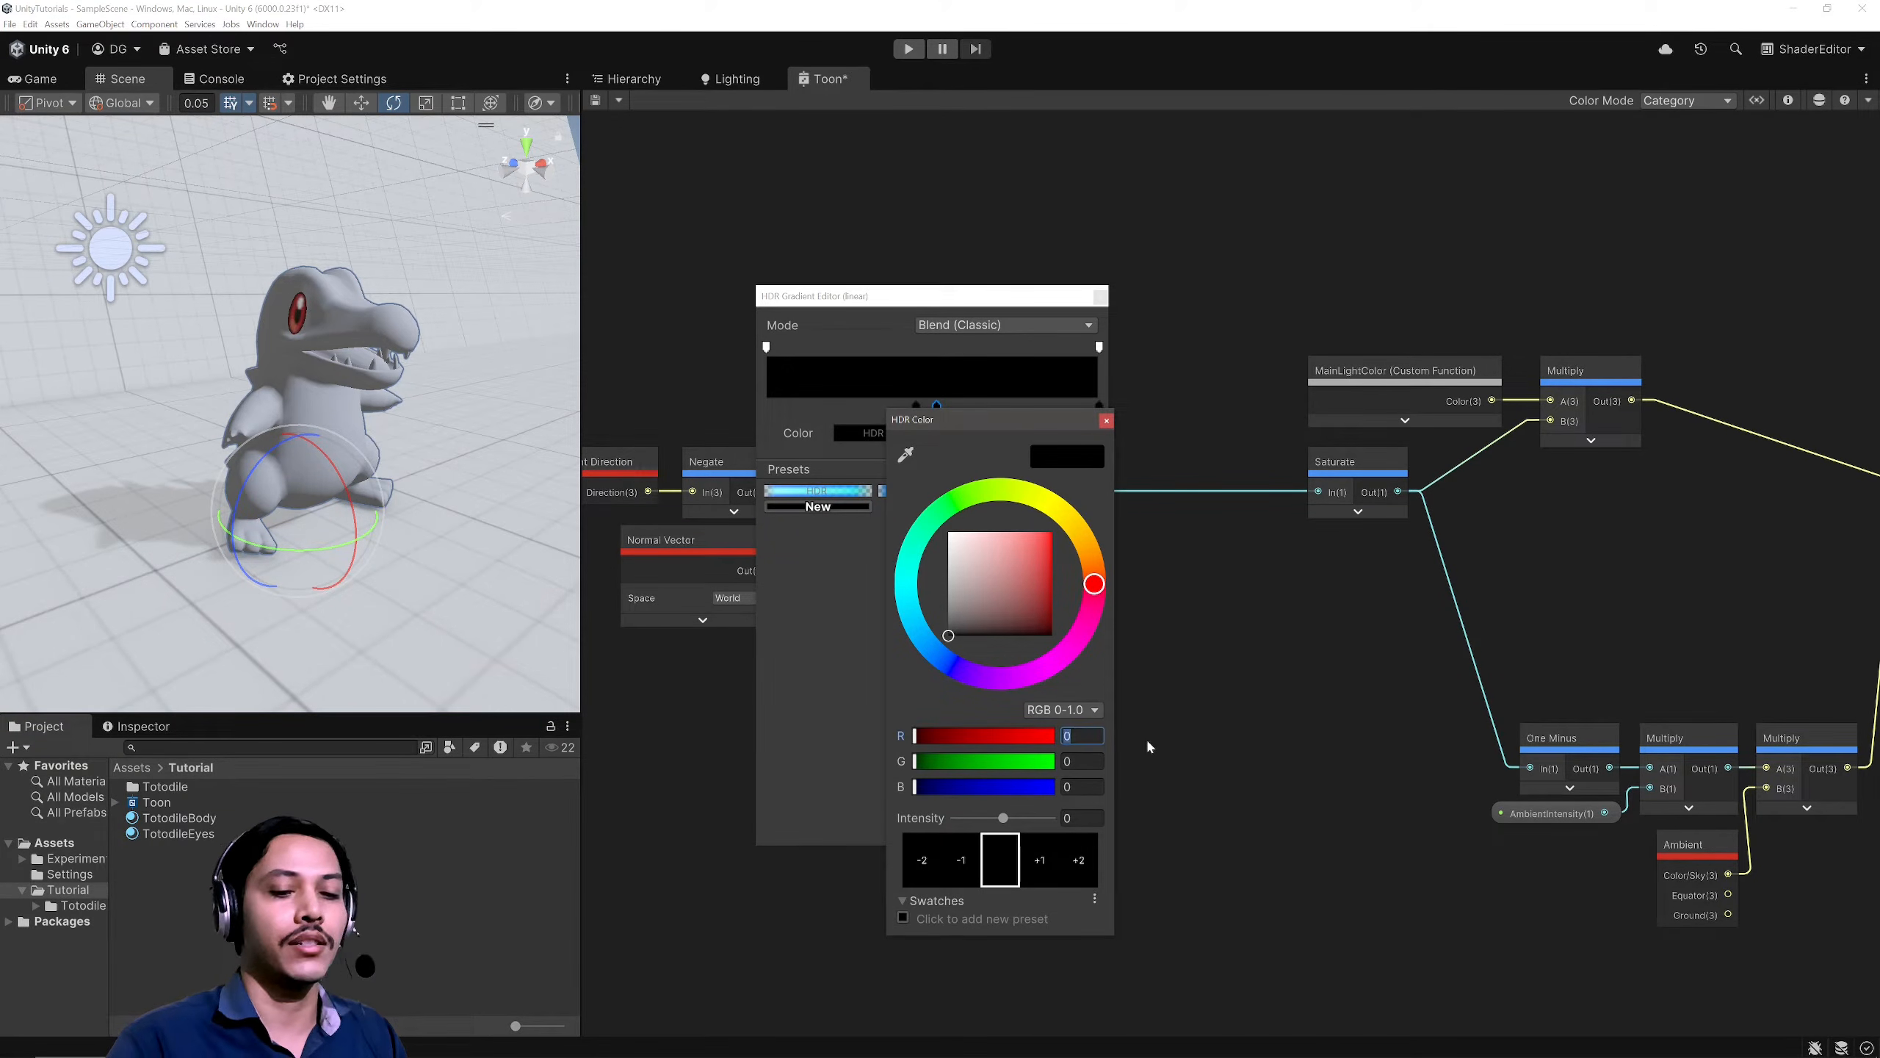
pyautogui.press('Tab')
pyautogui.write('0.4')
pyautogui.press('Tab')
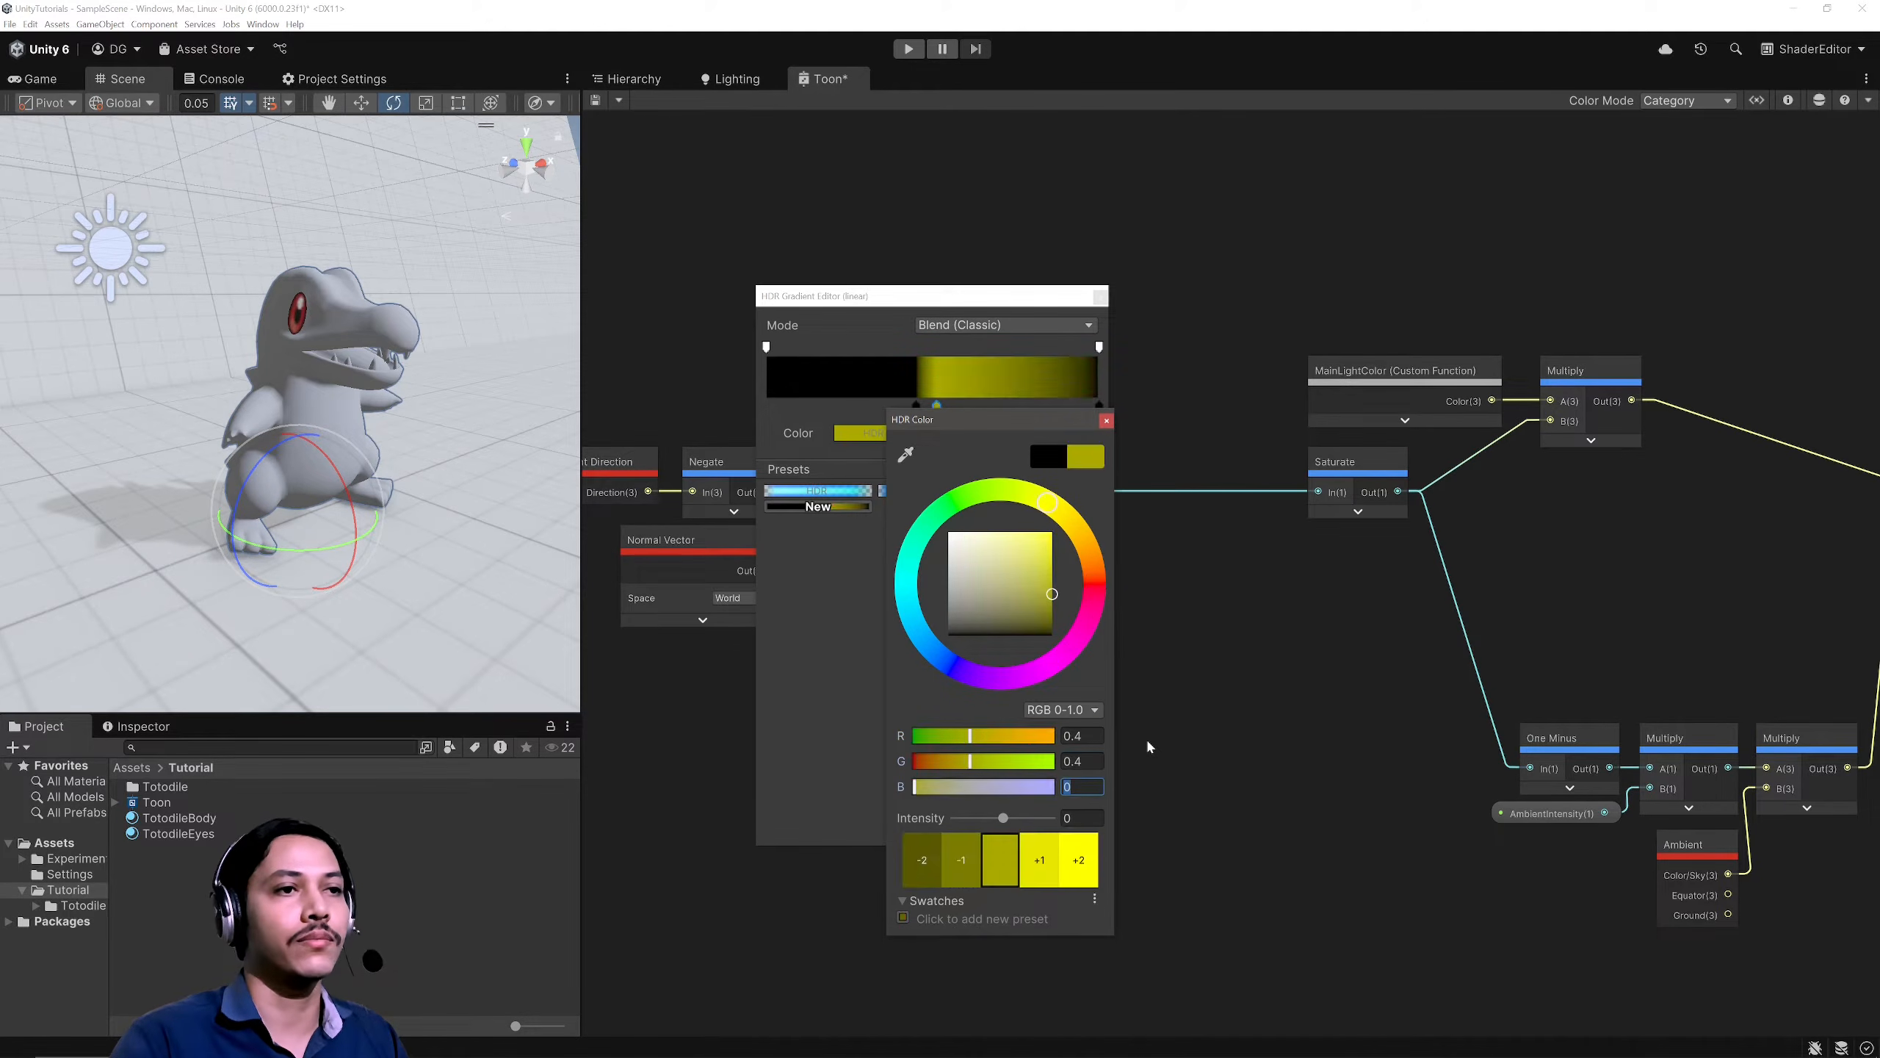
pyautogui.write('0.4')
pyautogui.click(1184, 600)
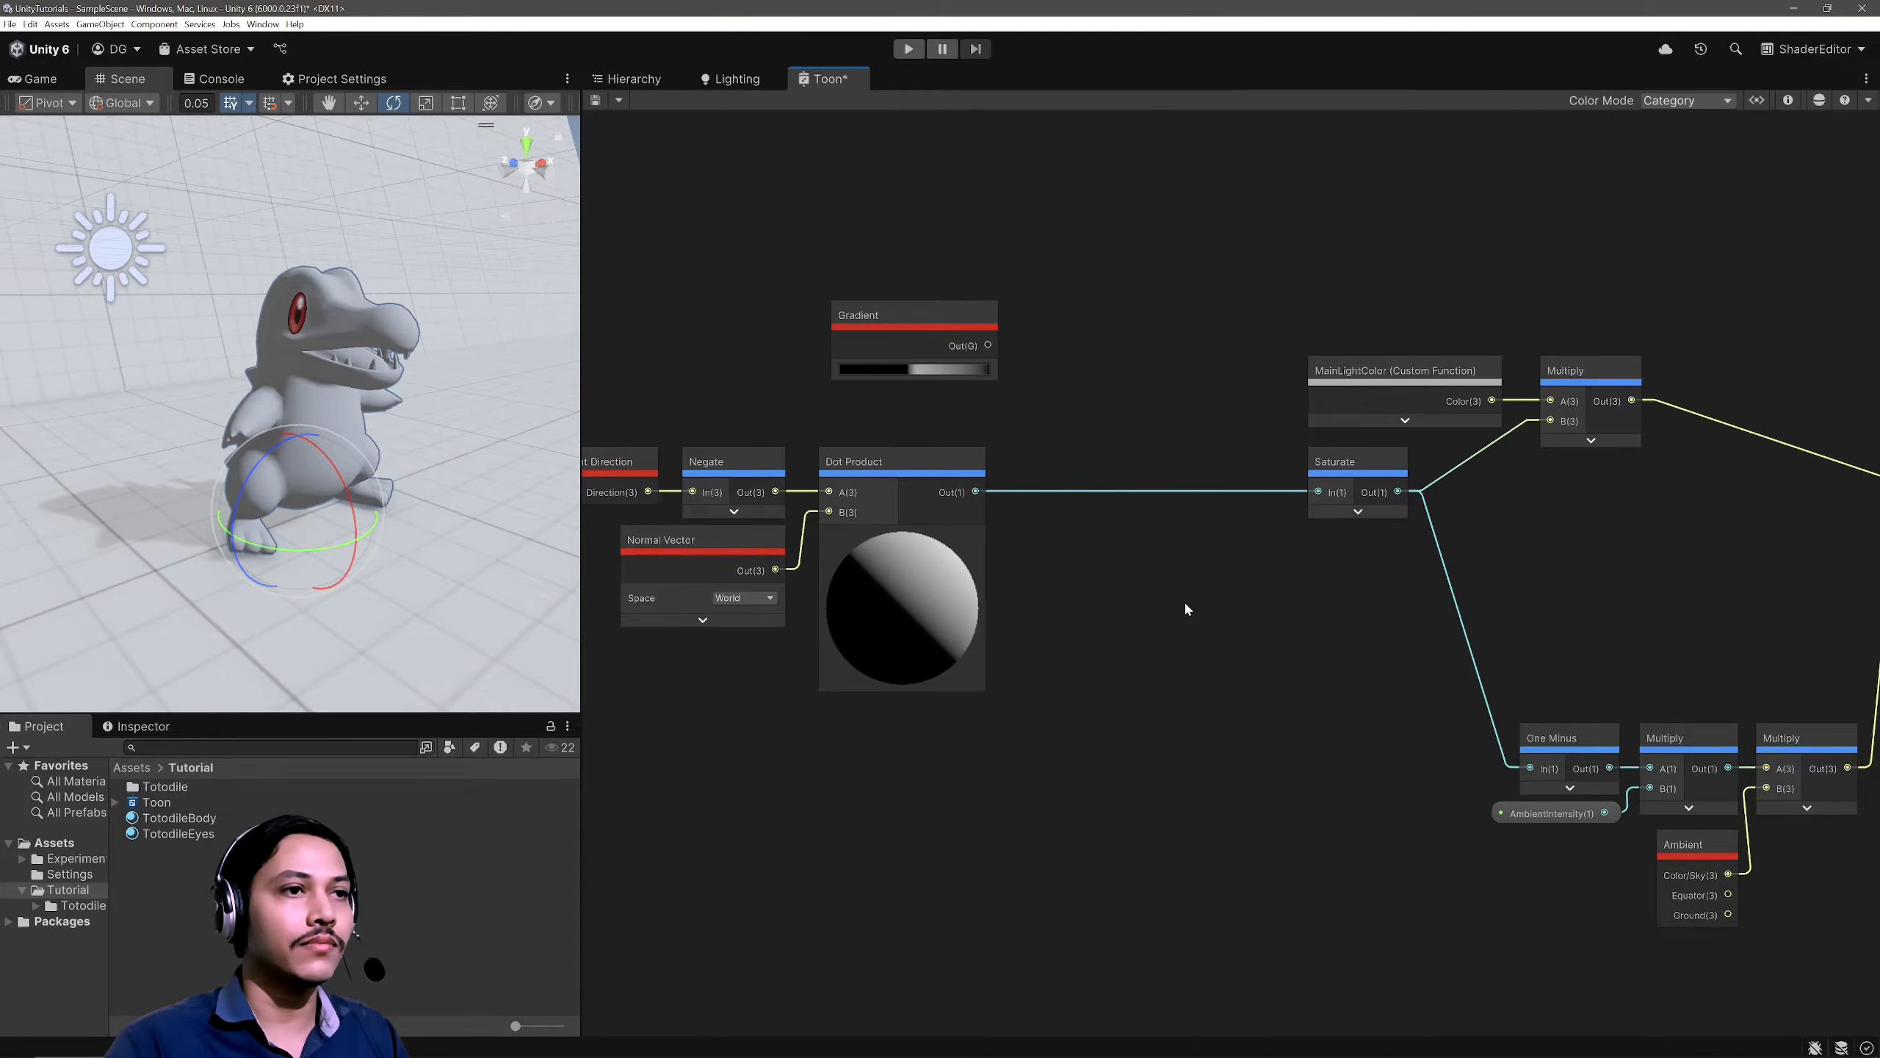
# Step: Set the location of the gradient's grey second color key to 48%
pyautogui.click(932, 368)
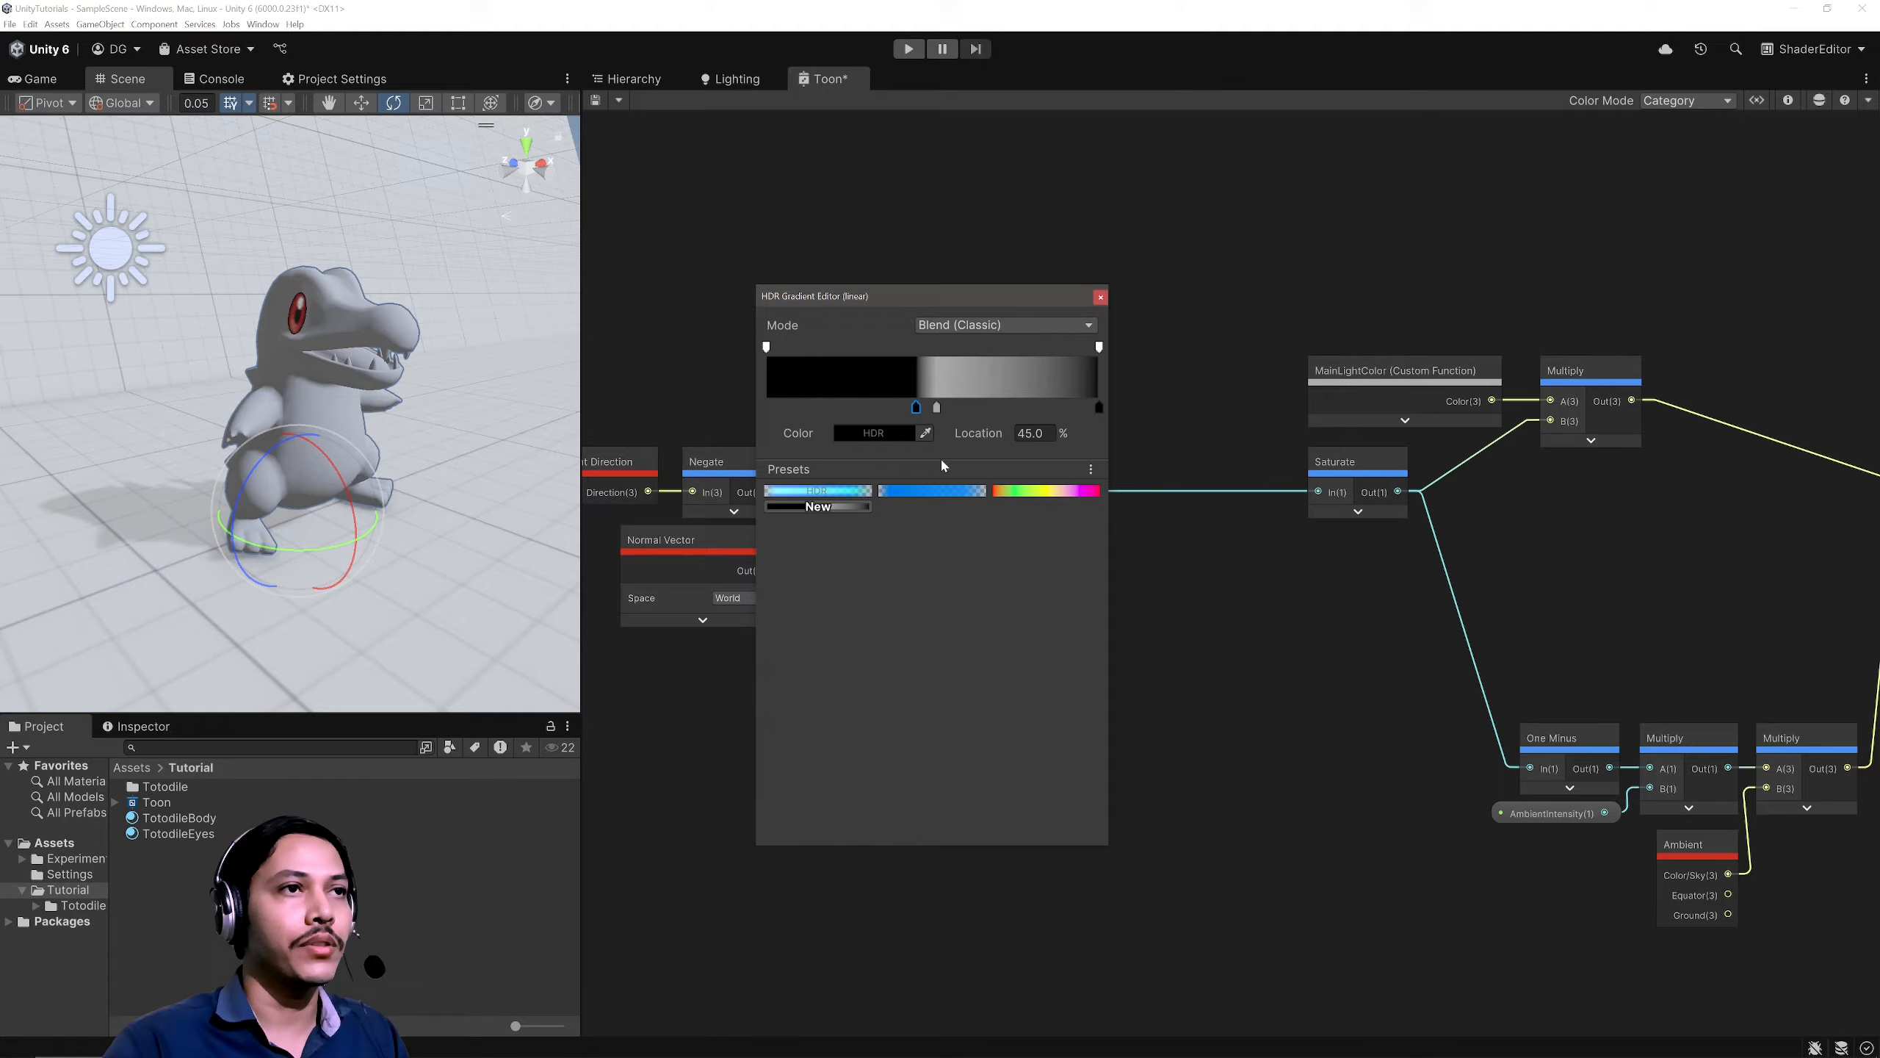
pyautogui.click(936, 407)
pyautogui.click(1033, 434)
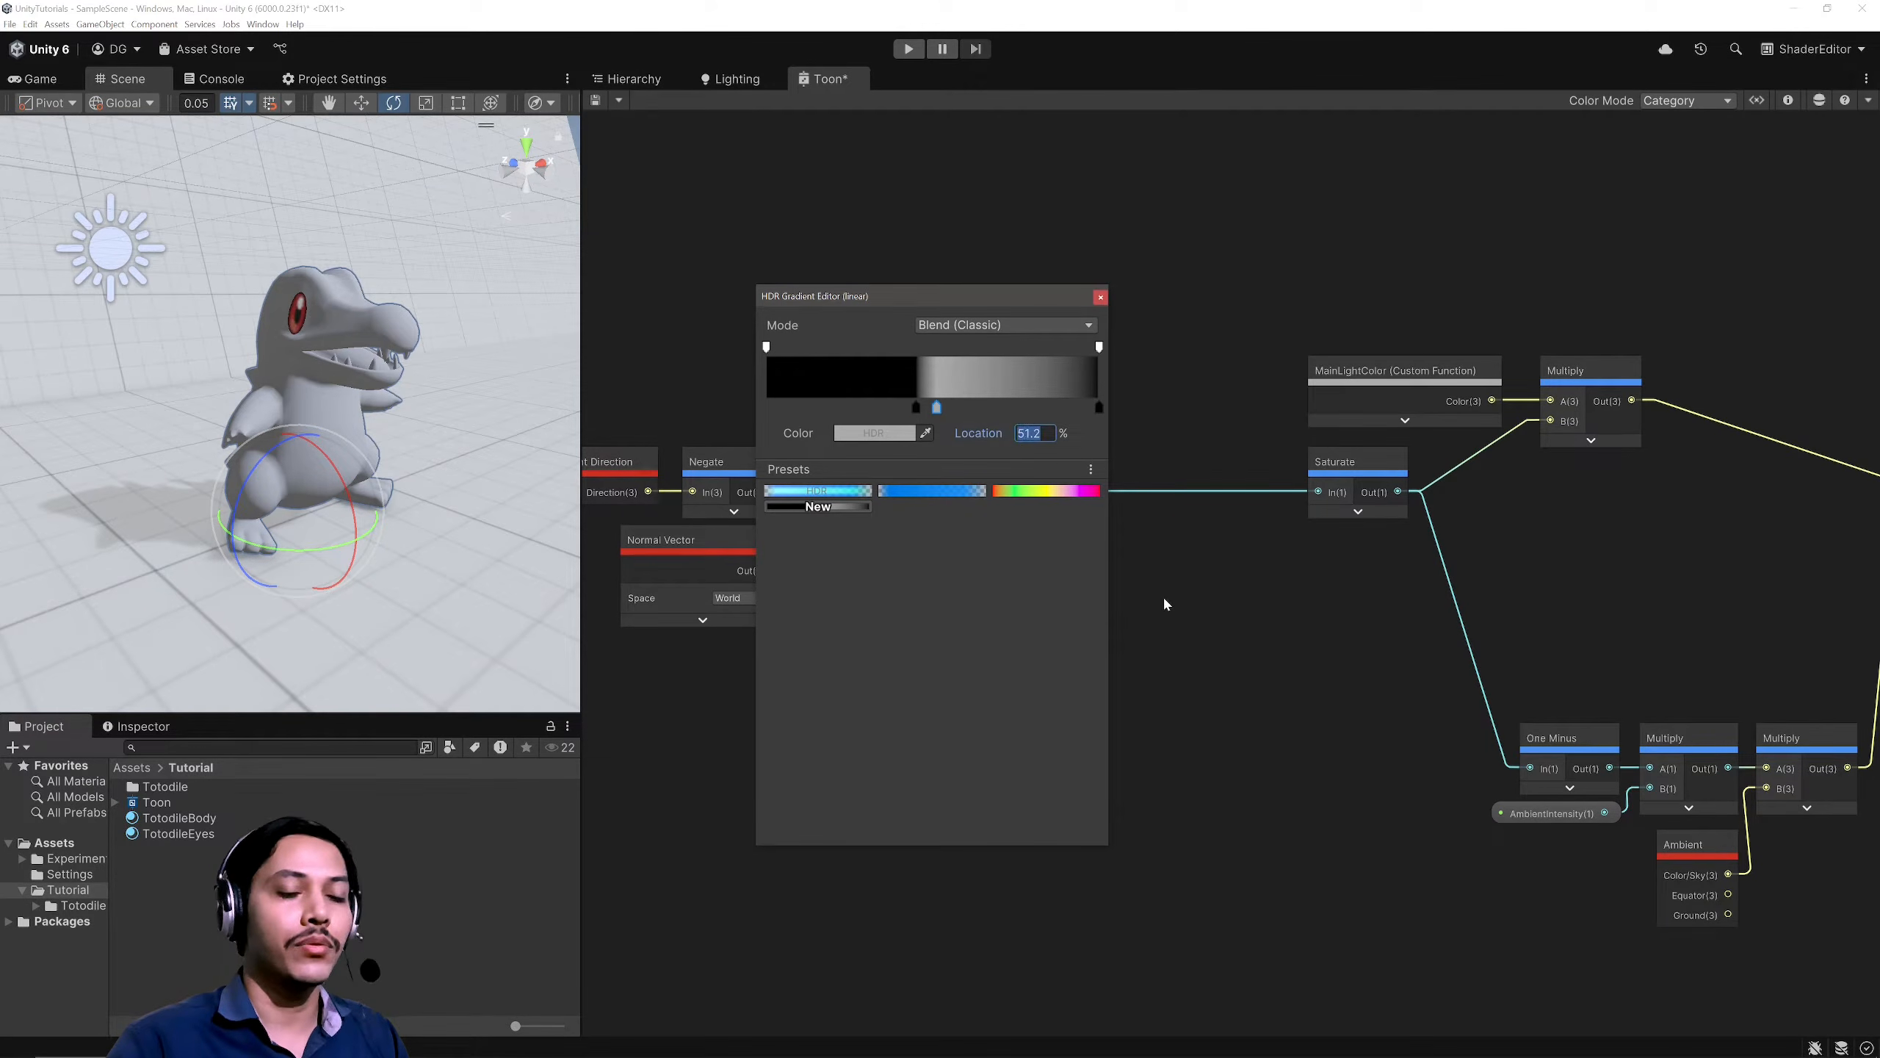
pyautogui.write('48')
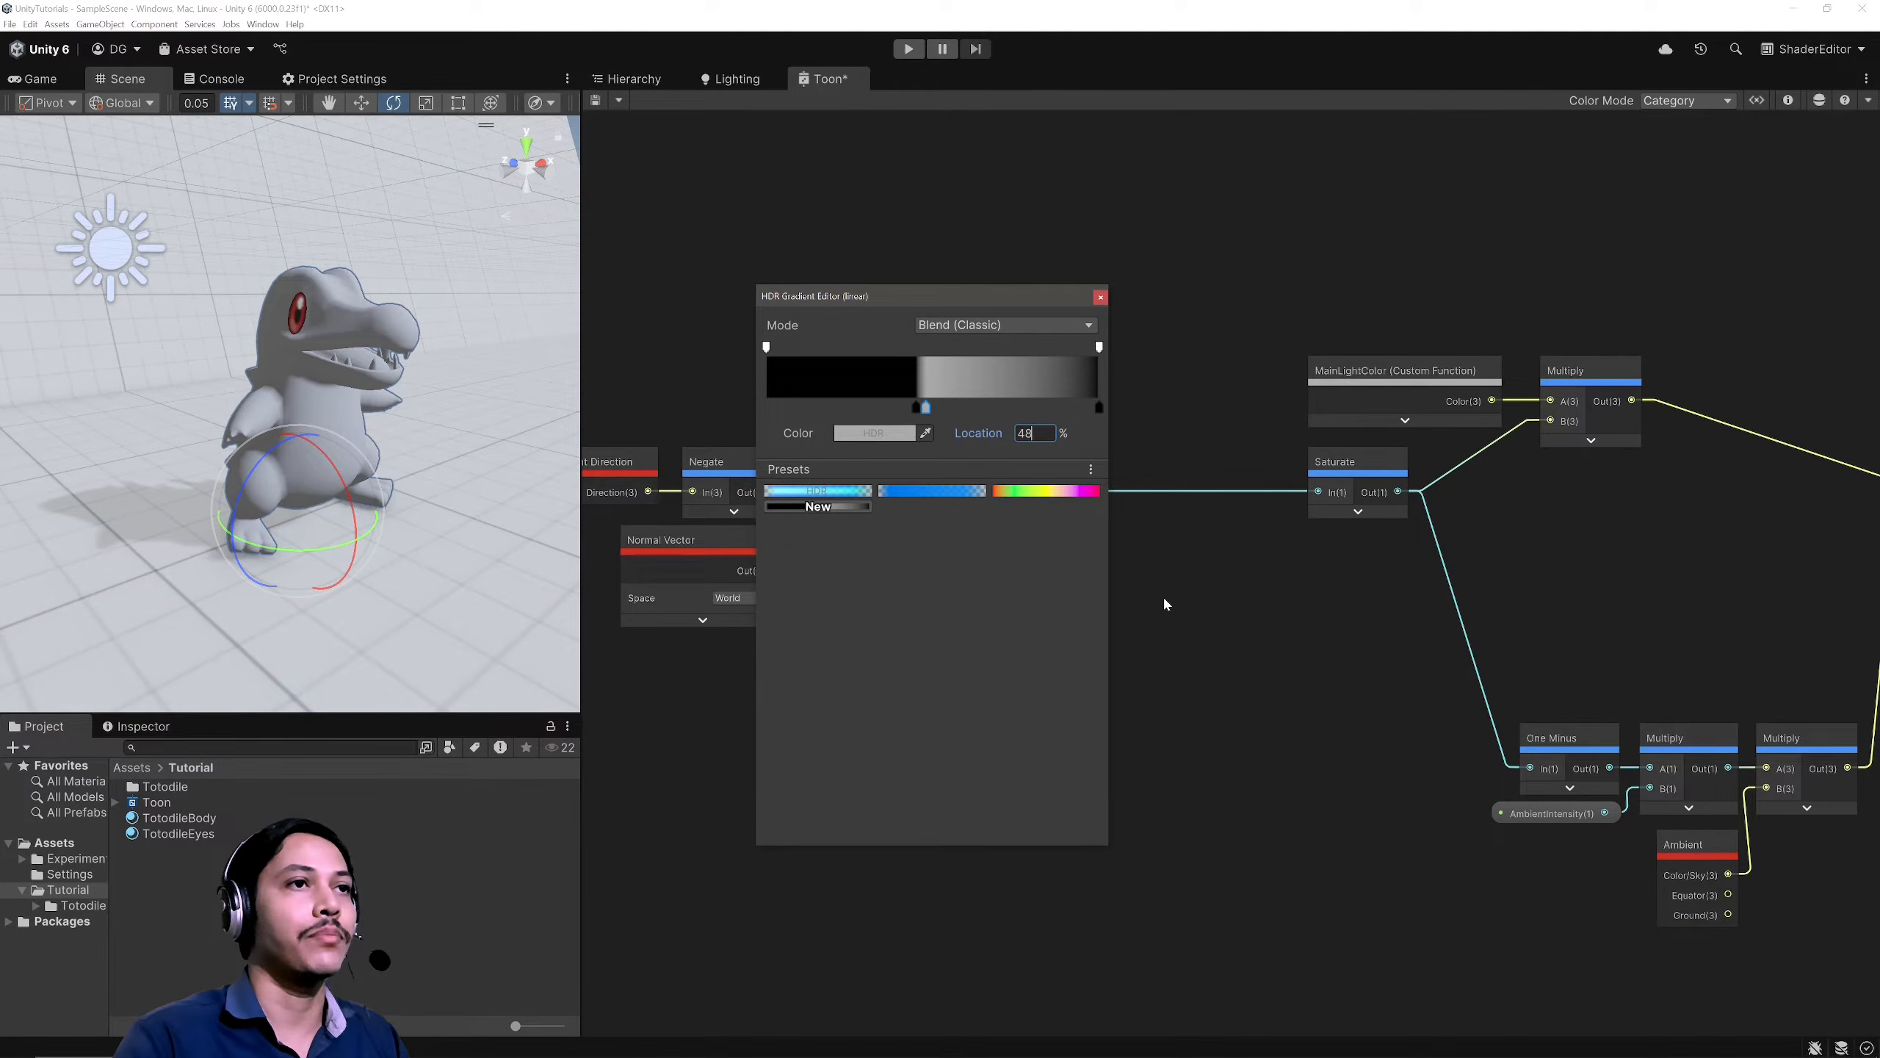
pyautogui.press('Return')
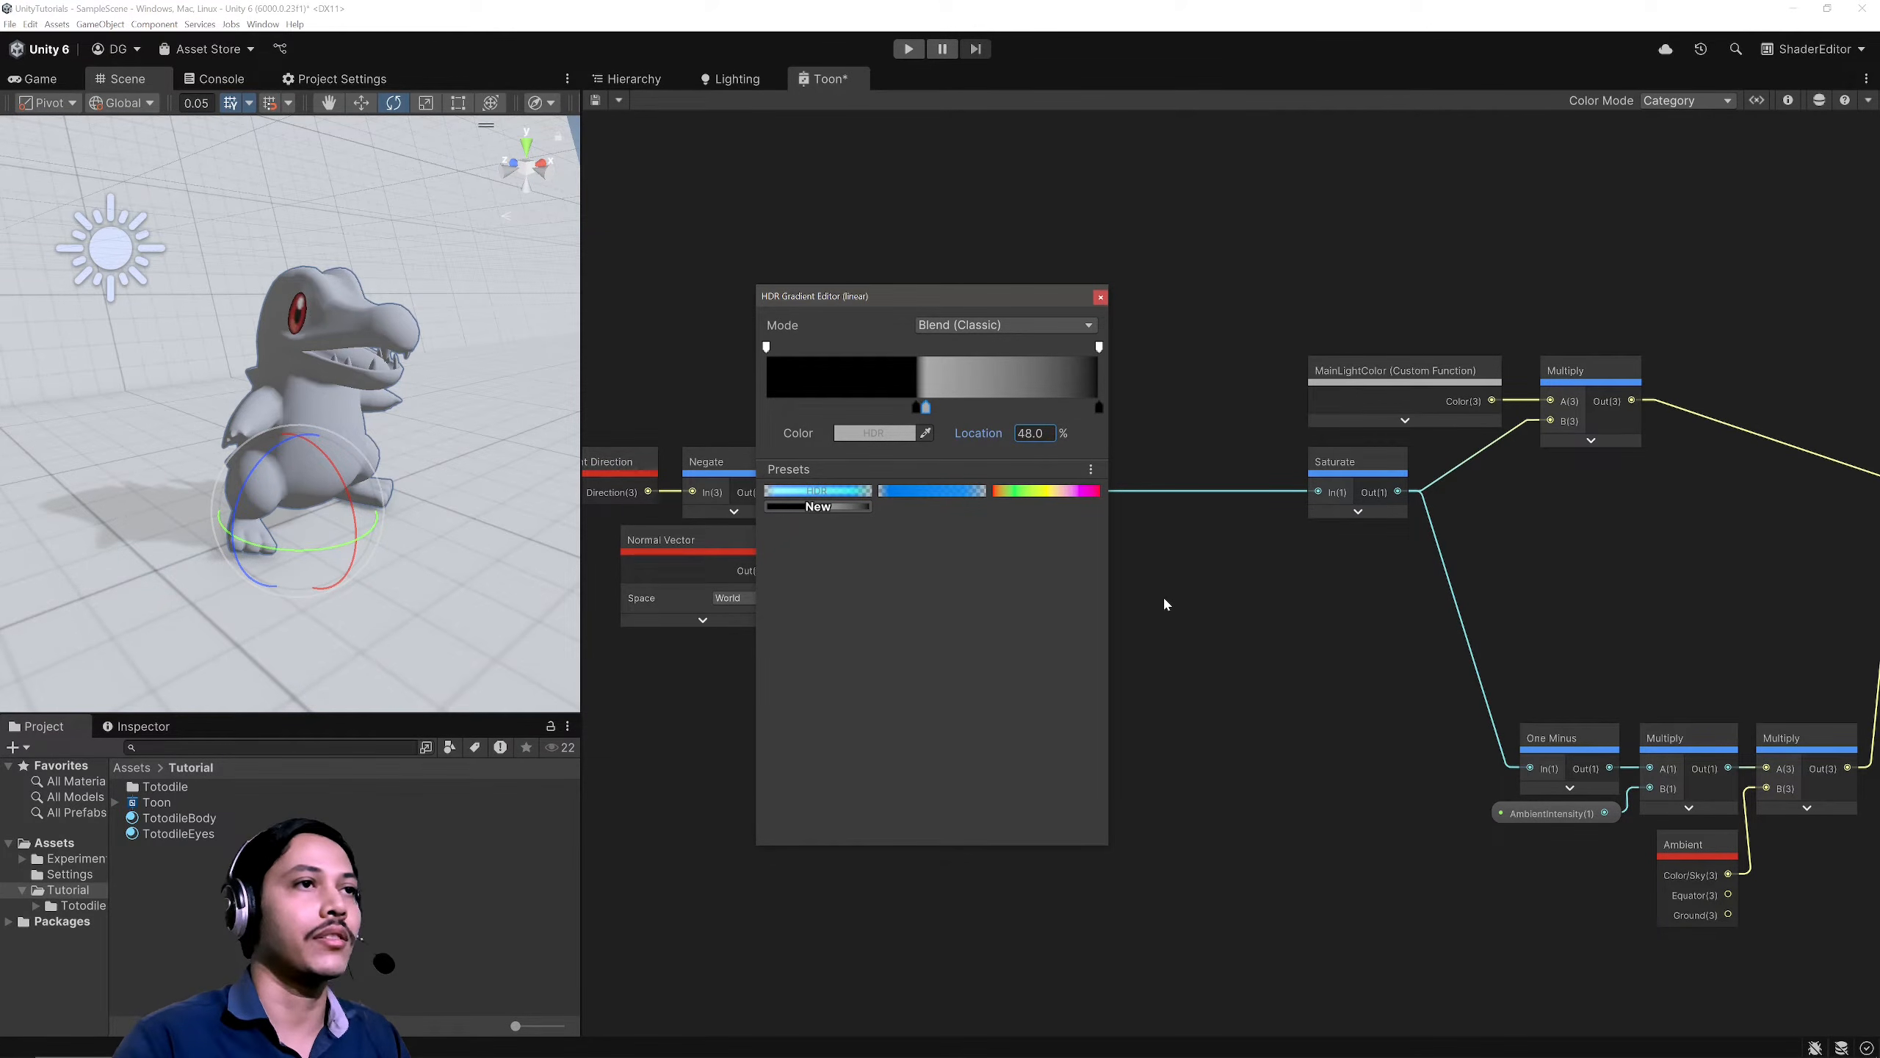
# Step: Add a third color key to the gradient at 85% with R, G and B all at 0.4
pyautogui.click(1019, 406)
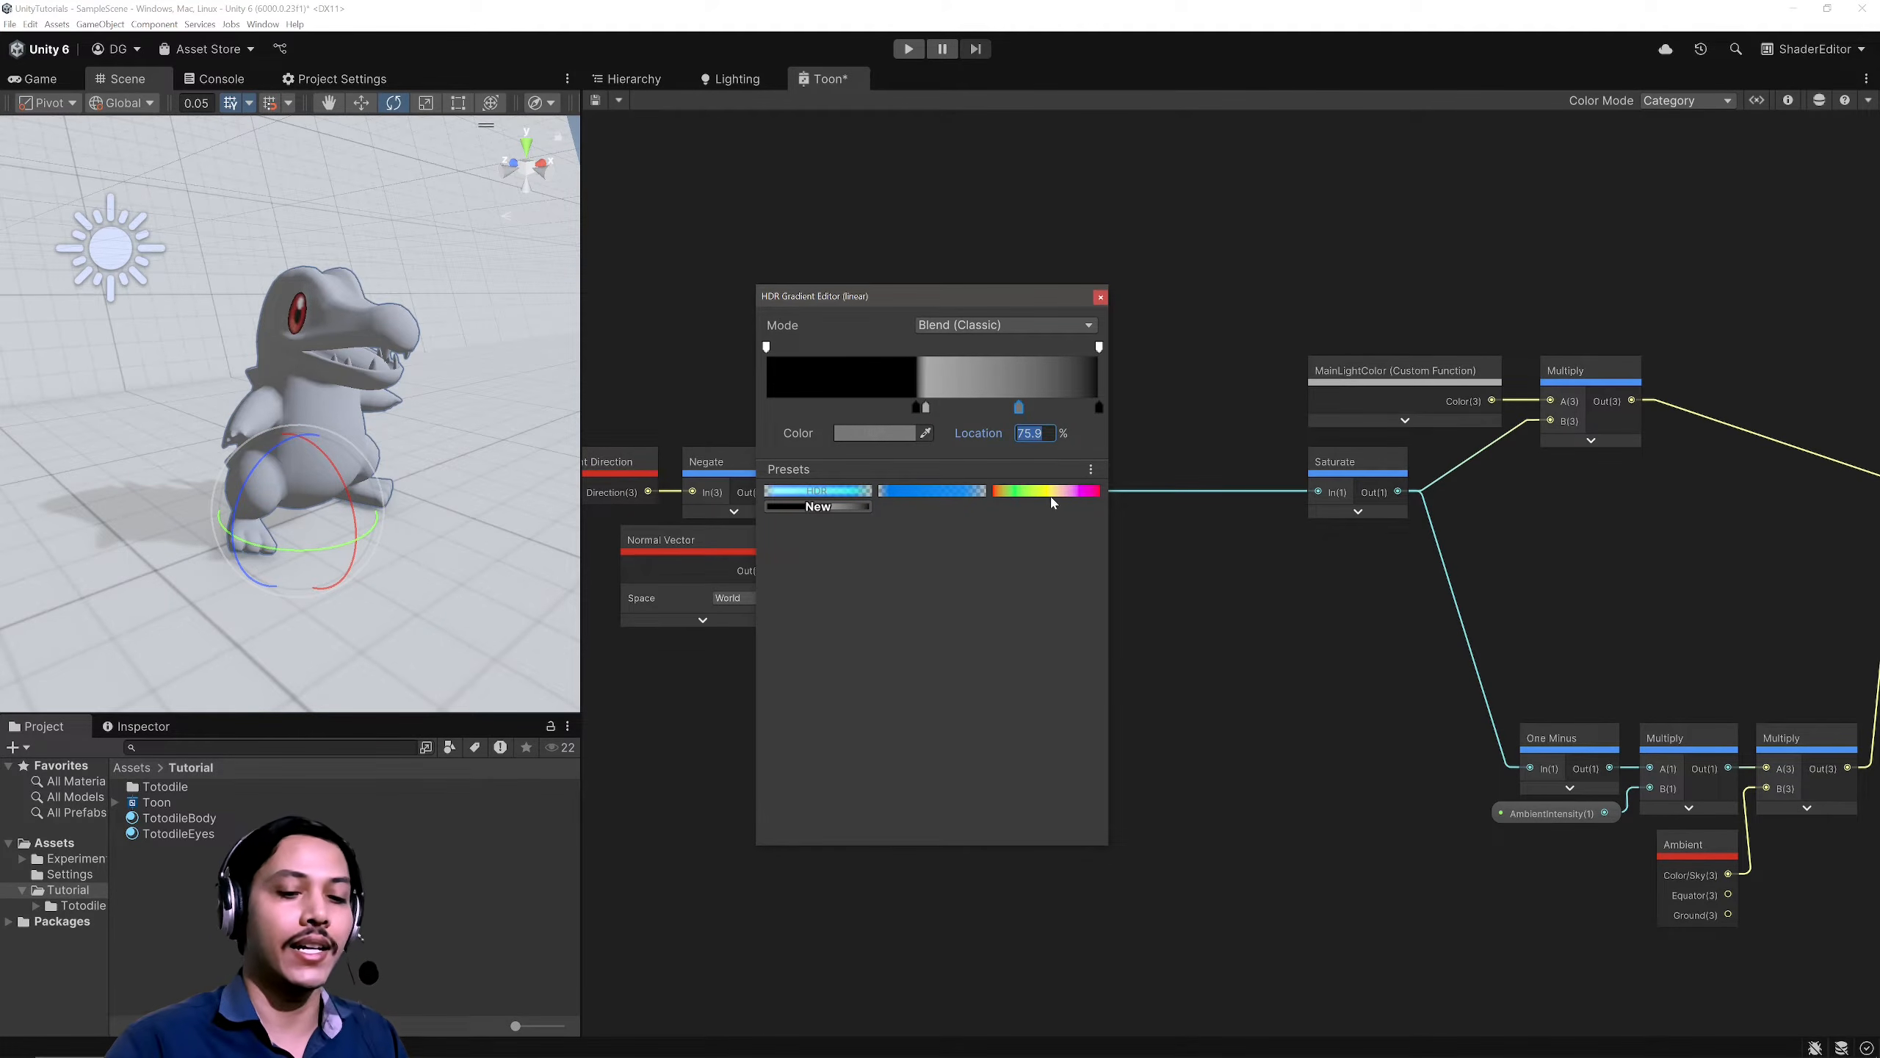
pyautogui.write('85')
pyautogui.press('Return')
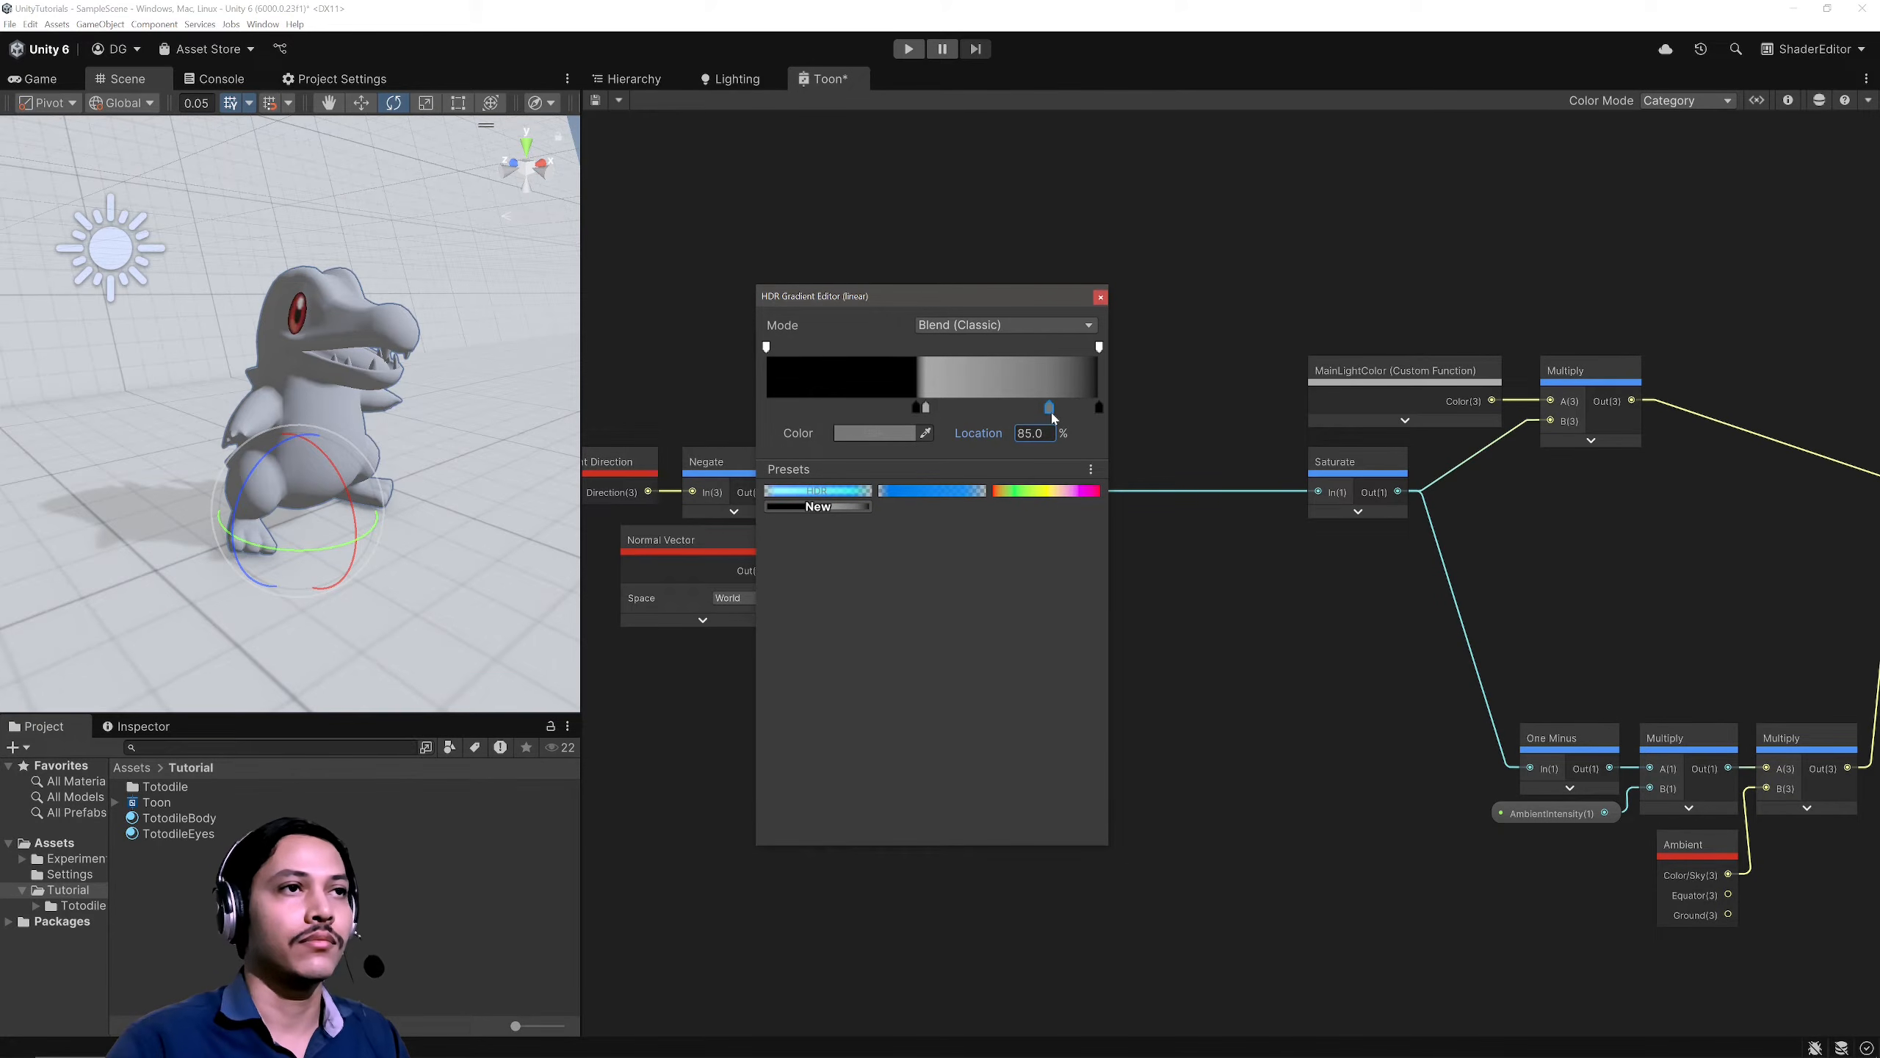
pyautogui.click(899, 433)
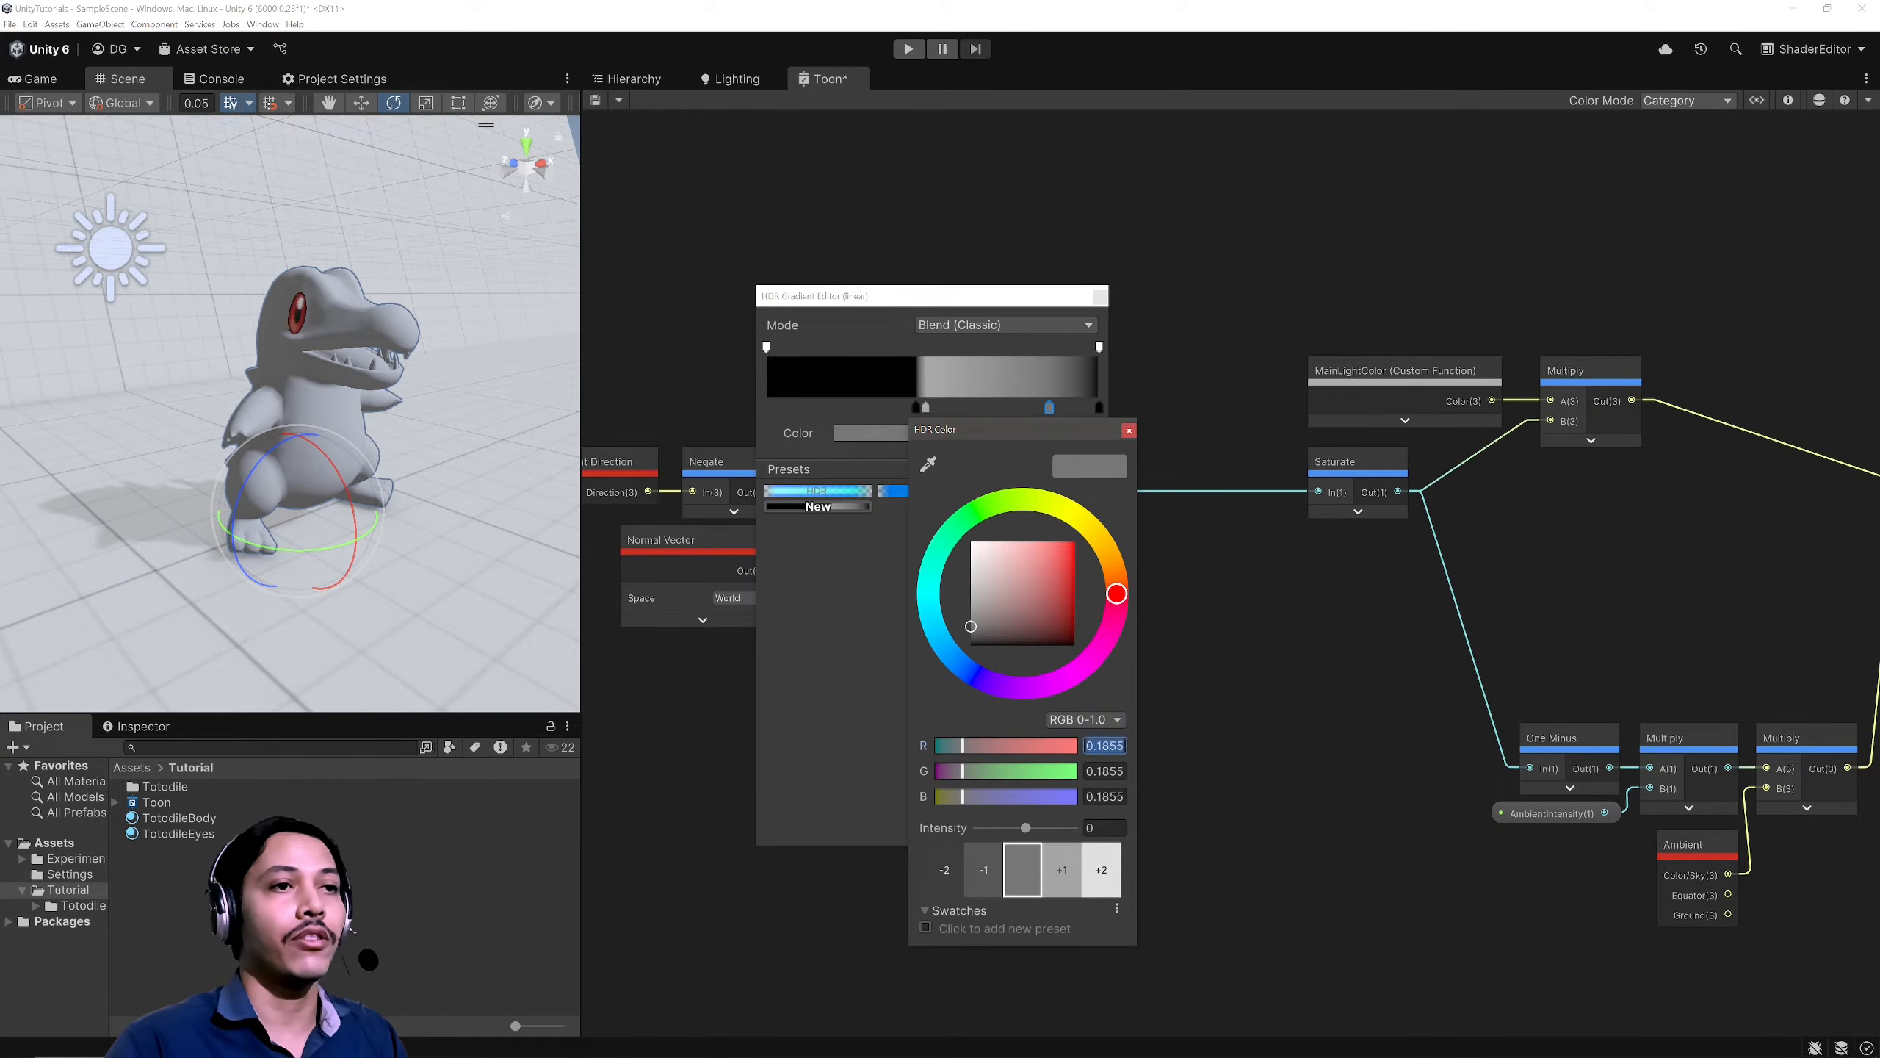
pyautogui.write('.4')
pyautogui.press('Tab')
pyautogui.write('.4')
pyautogui.press('Tab')
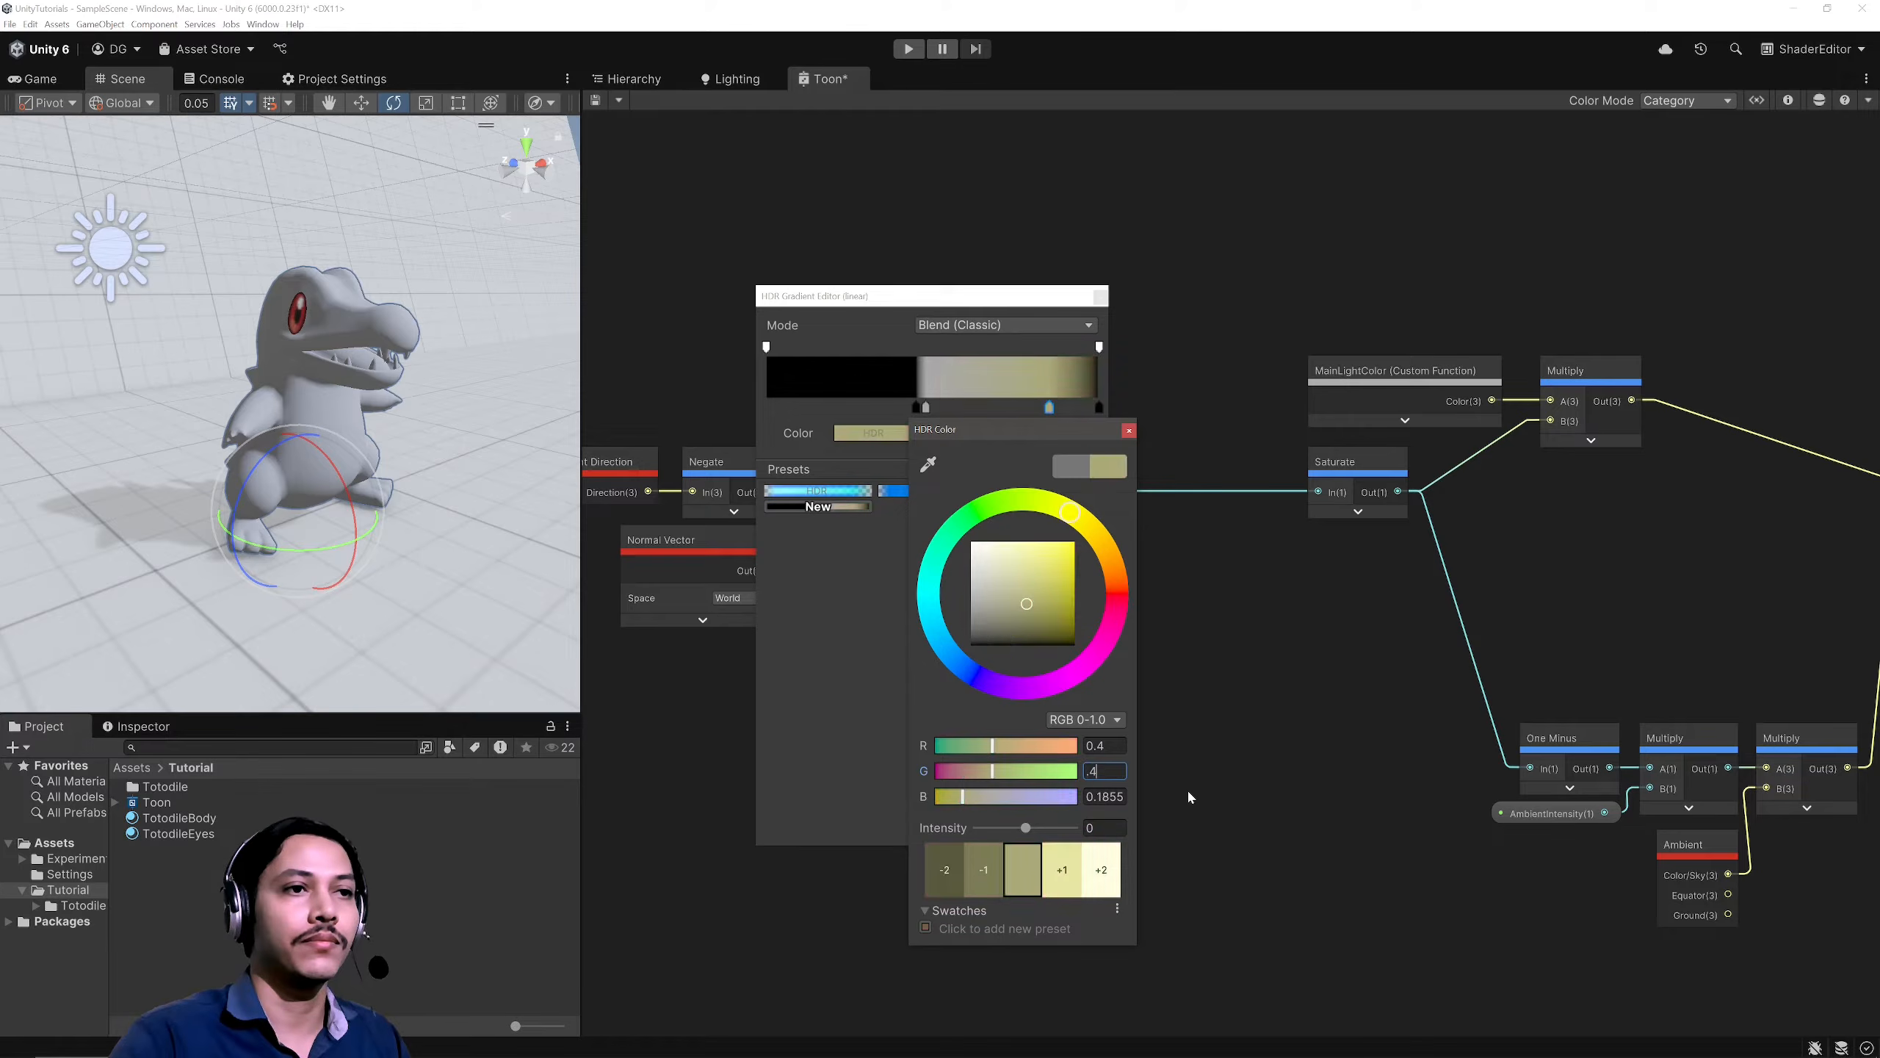
pyautogui.write('.4')
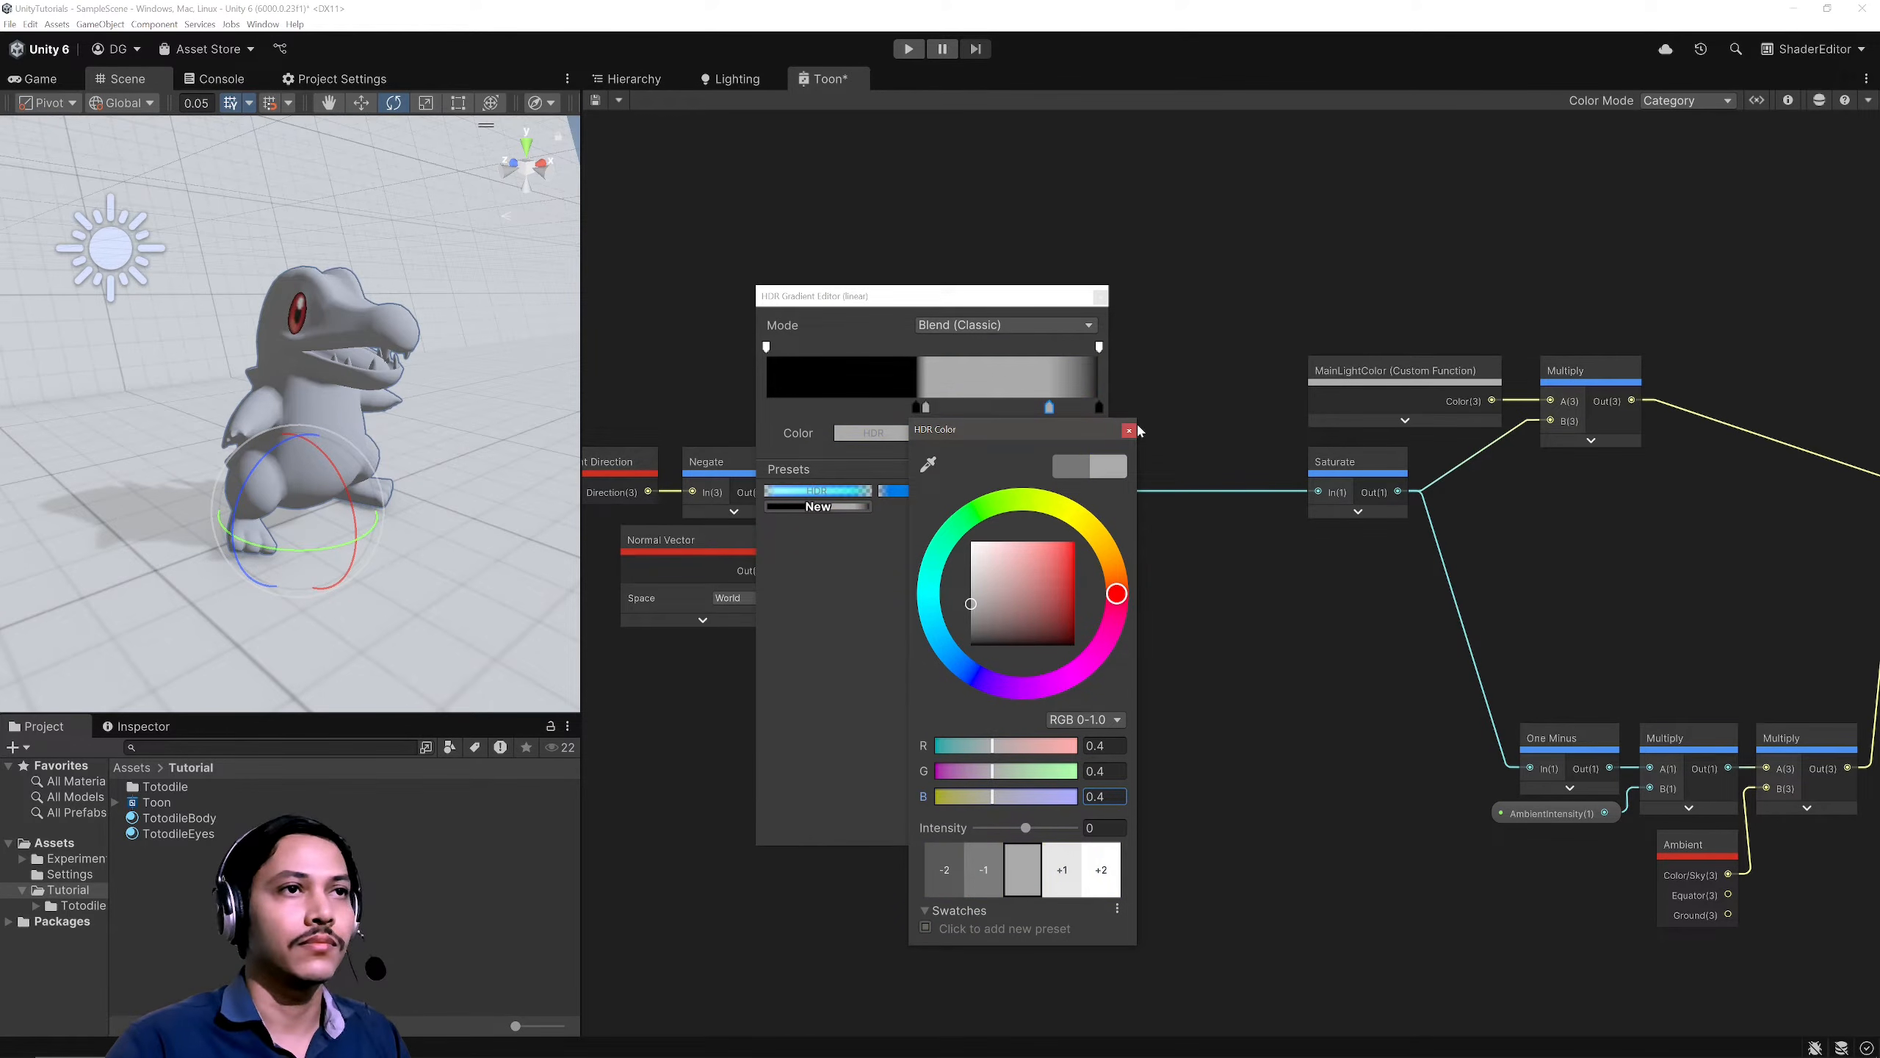
pyautogui.click(1128, 431)
# Step: Set the gradient's last color key to location 88%, make it white, and close the gradient editor
pyautogui.moveTo(1098, 409); pyautogui.dragTo(1075, 409)
pyautogui.click(1033, 433)
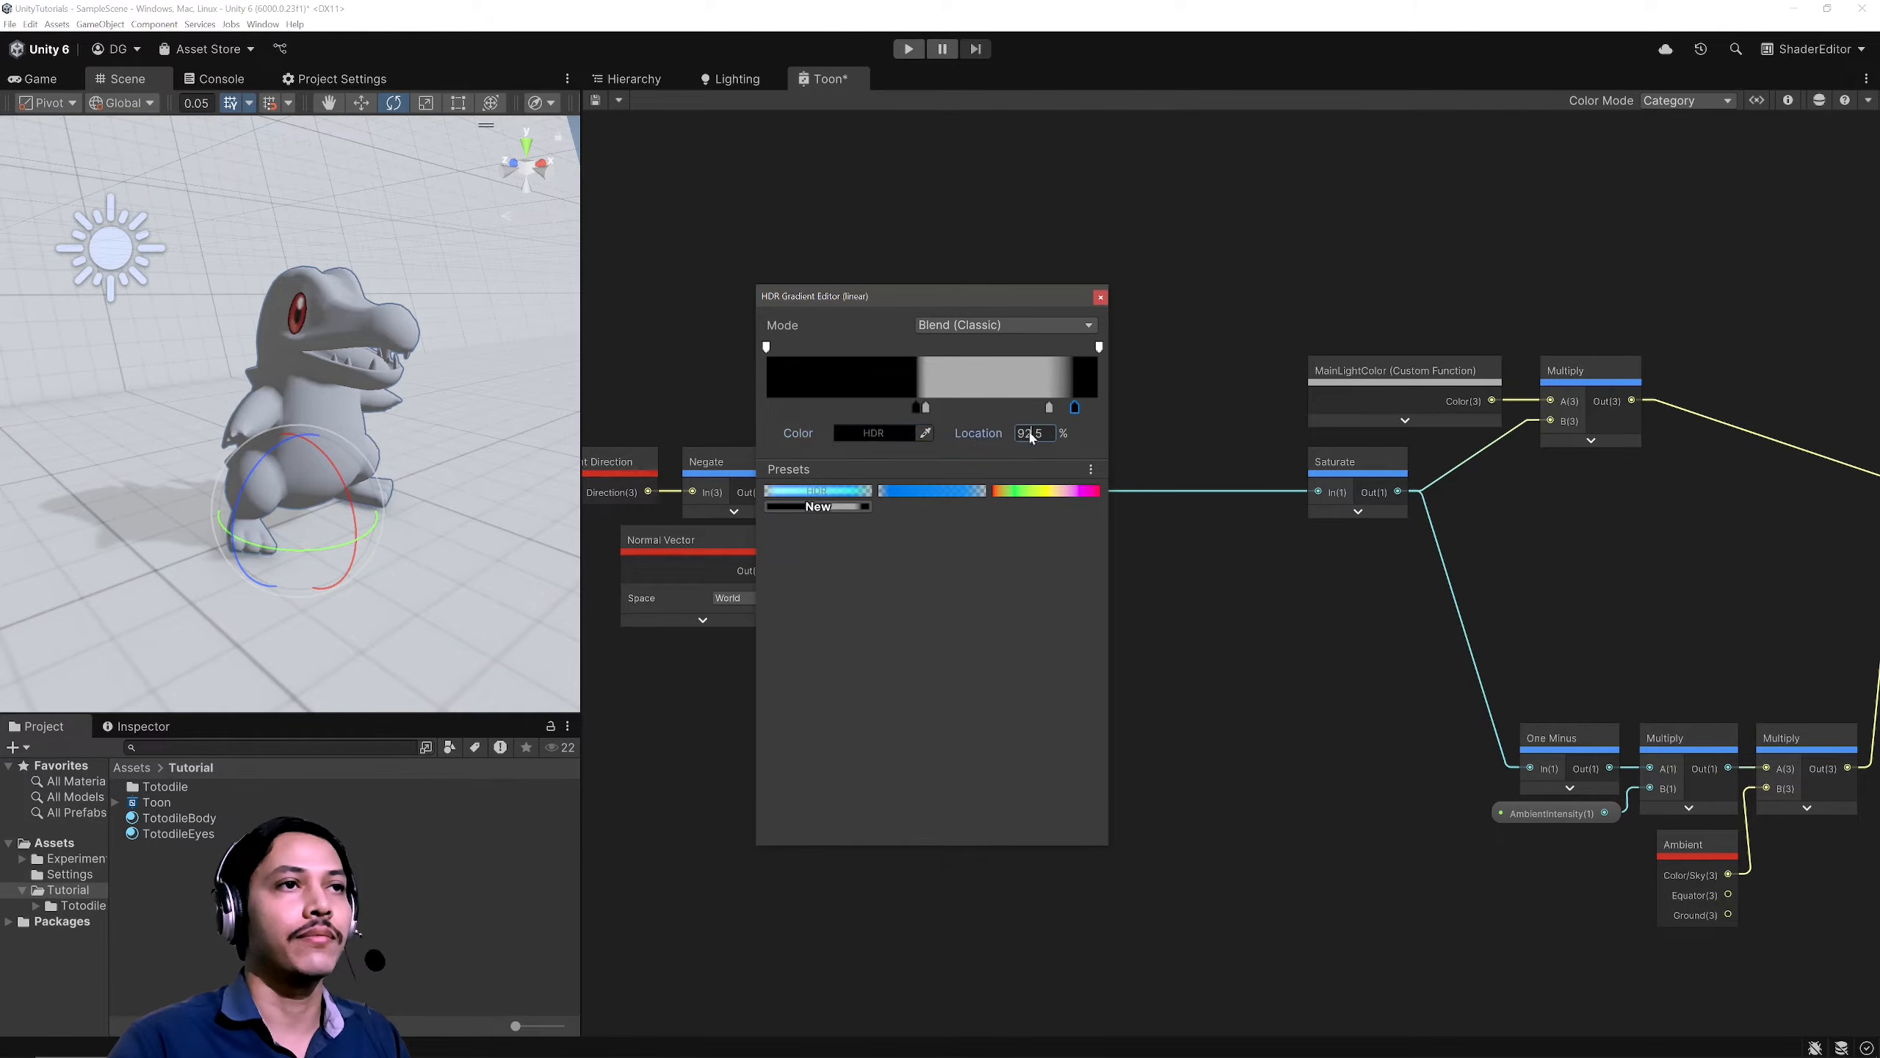
pyautogui.write('8')
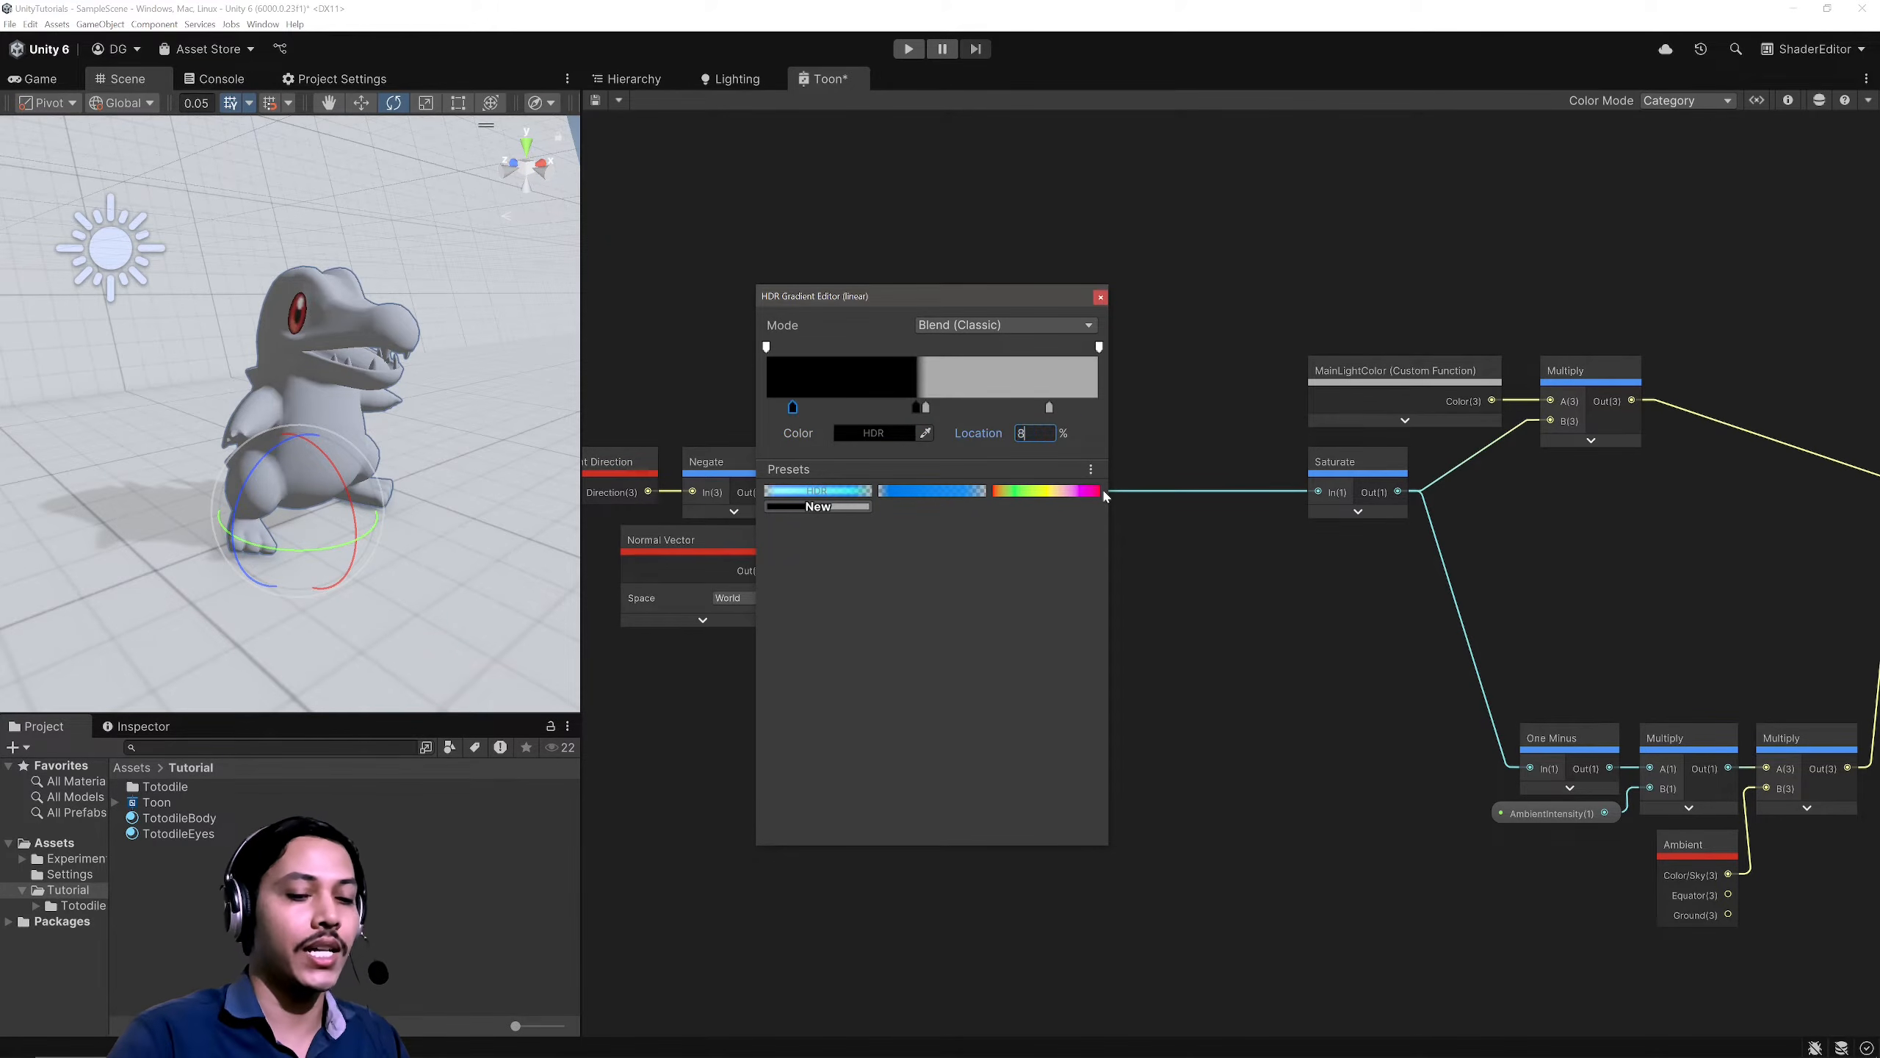
pyautogui.write('8')
pyautogui.press('Return')
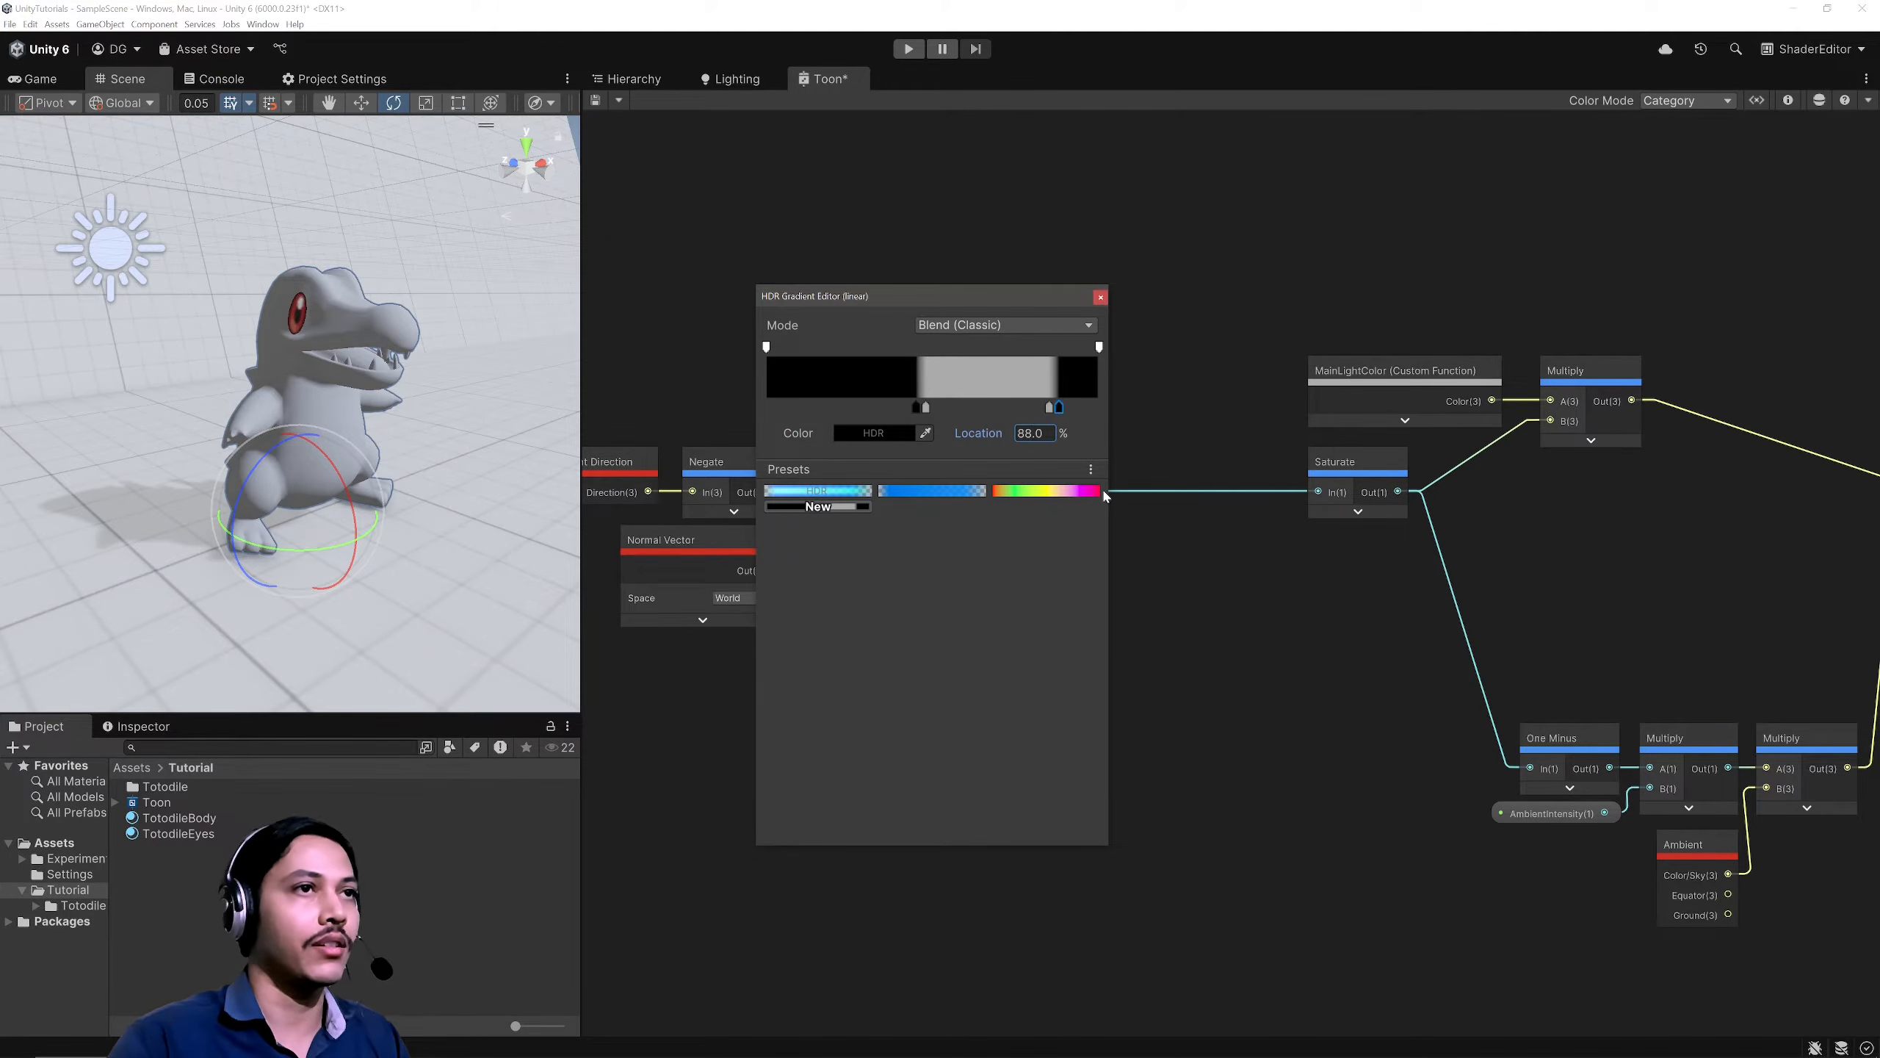
pyautogui.click(887, 435)
pyautogui.moveTo(962, 555); pyautogui.dragTo(930, 497)
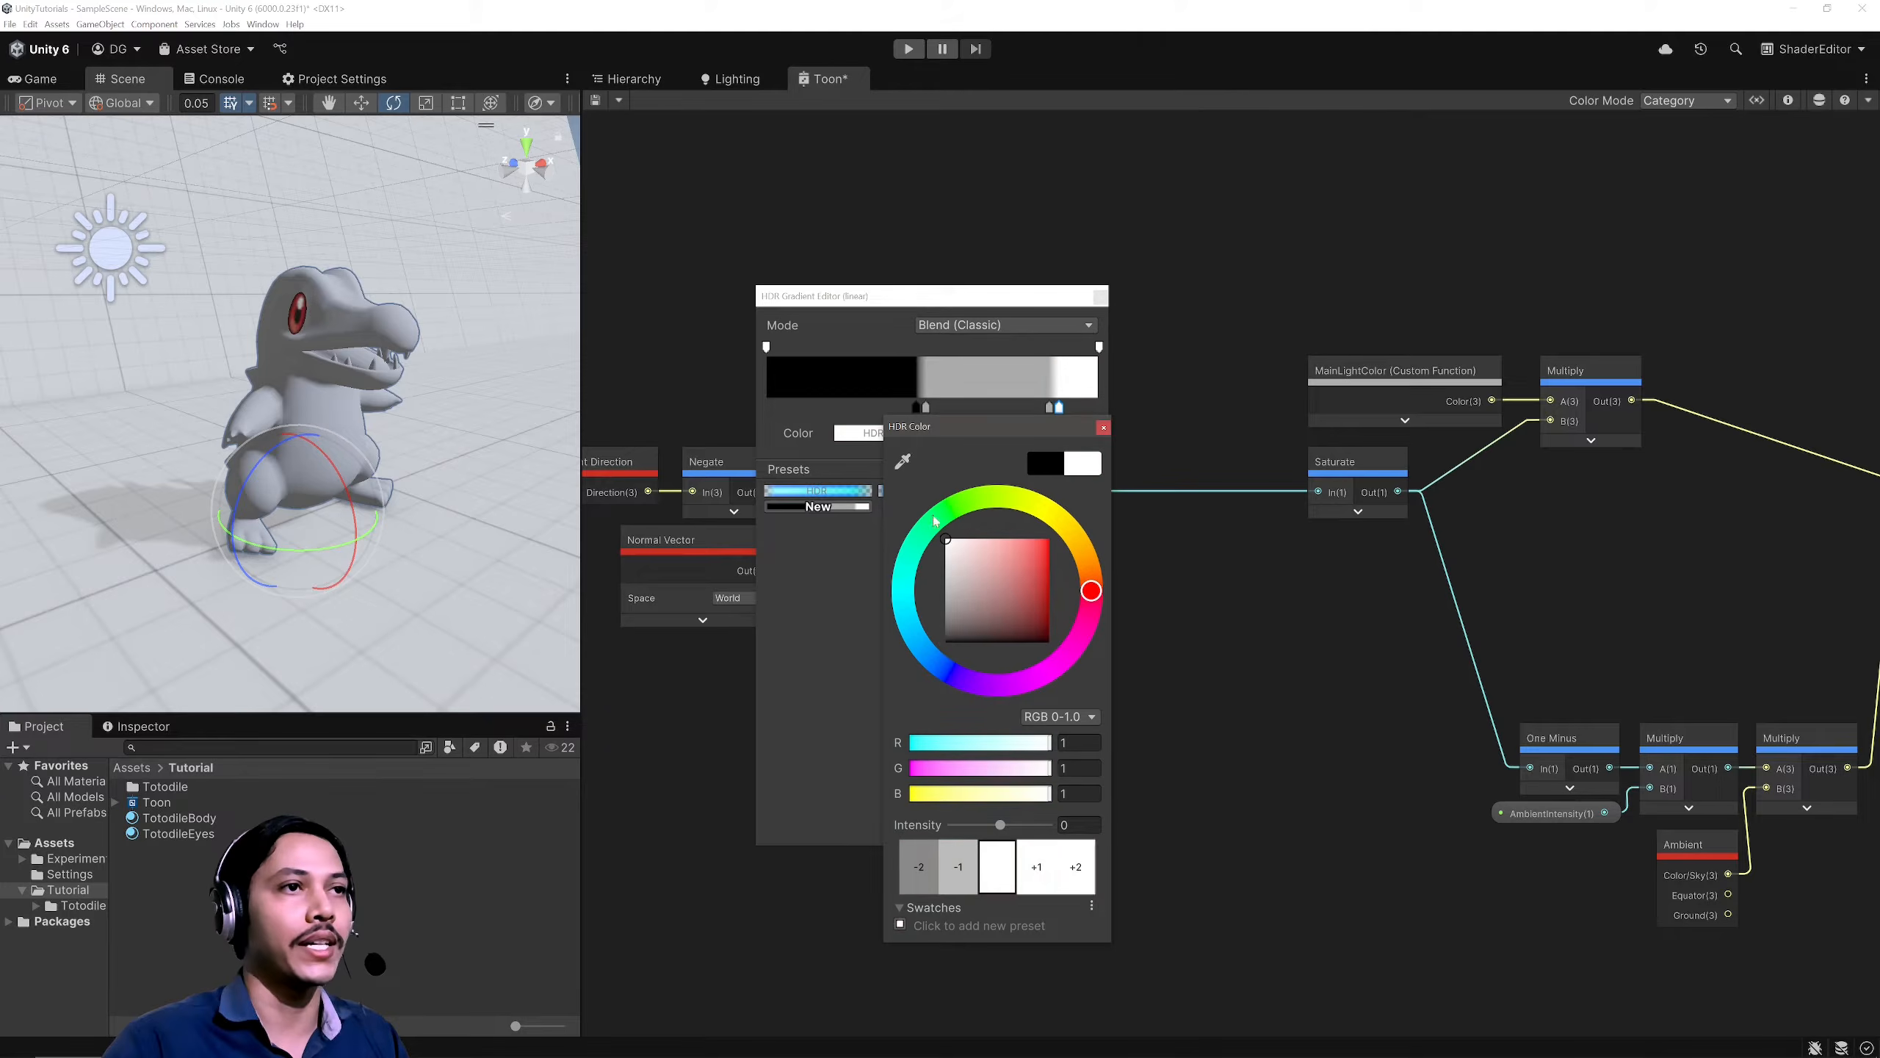
pyautogui.click(844, 382)
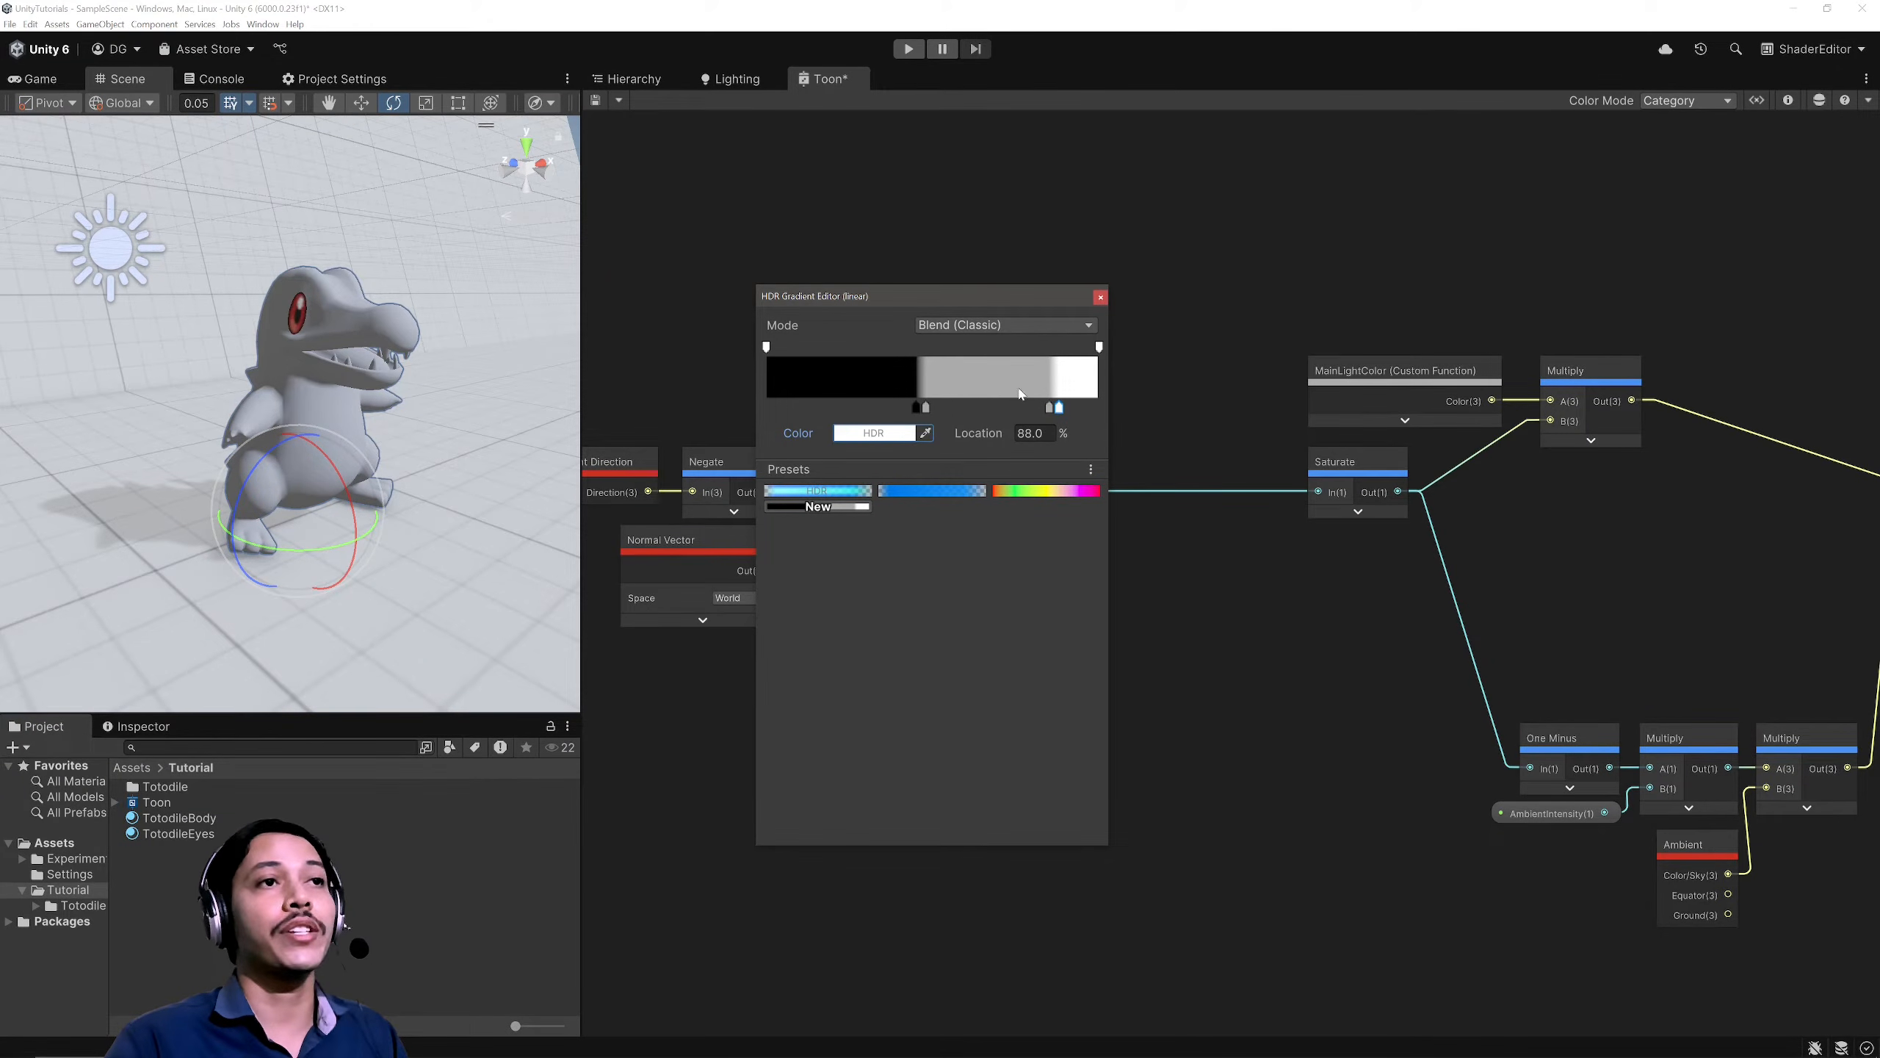
pyautogui.click(1100, 298)
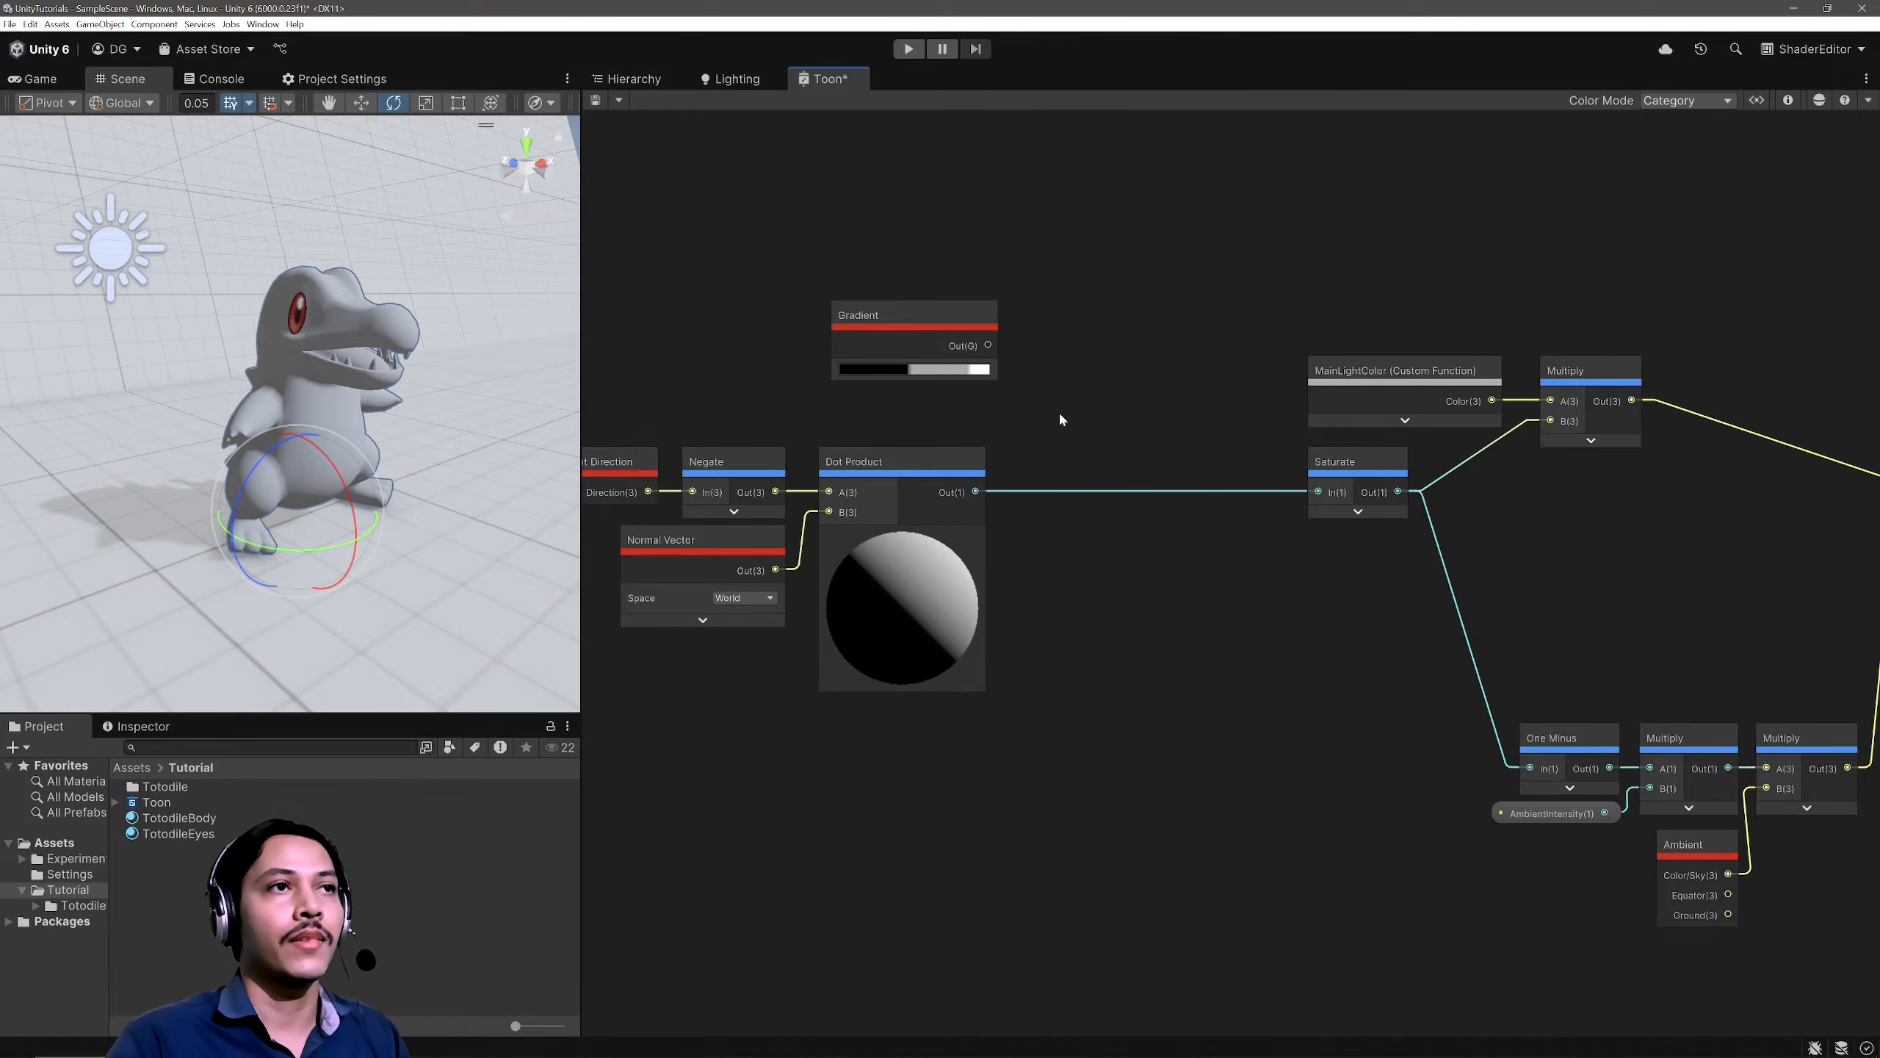
# Step: Add a Sample Gradient node fed by the Gradient node's output and place it beside the Gradient node
pyautogui.moveTo(988, 346); pyautogui.dragTo(1061, 376)
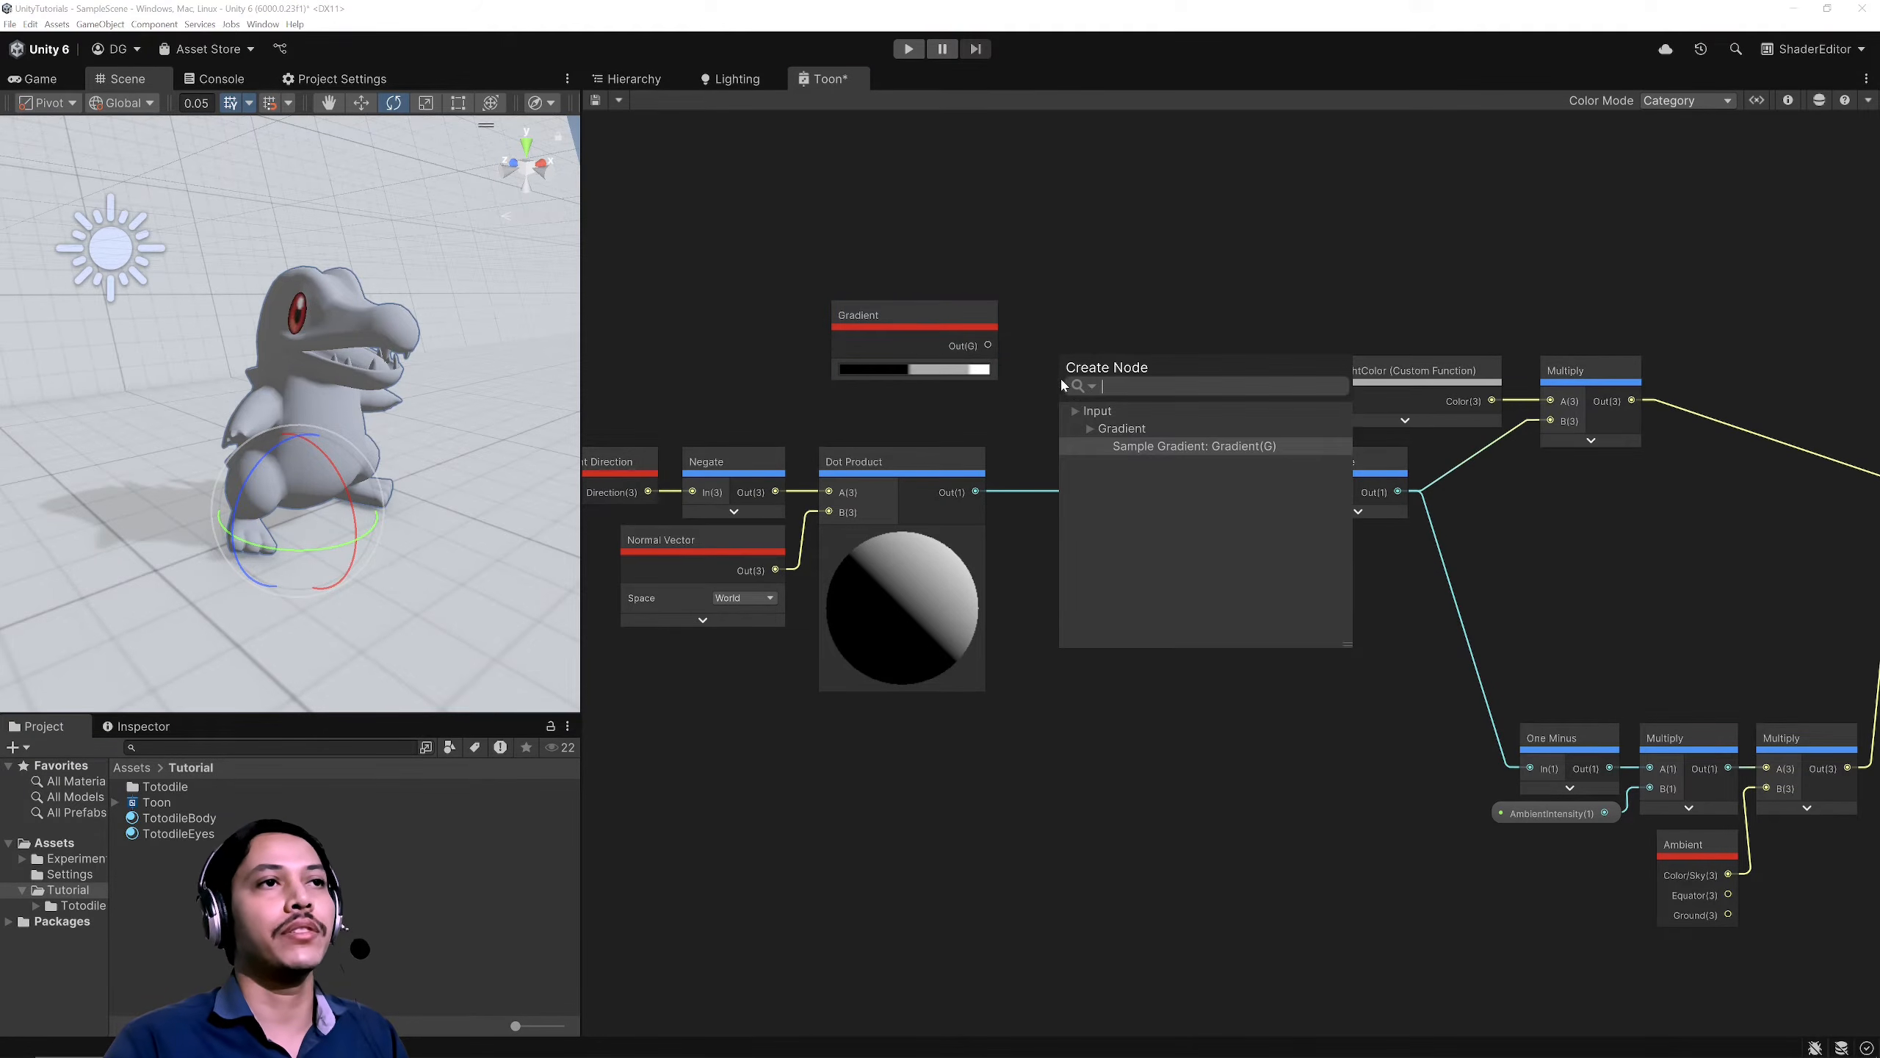
pyautogui.click(1130, 444)
pyautogui.moveTo(1148, 399); pyautogui.dragTo(1132, 379)
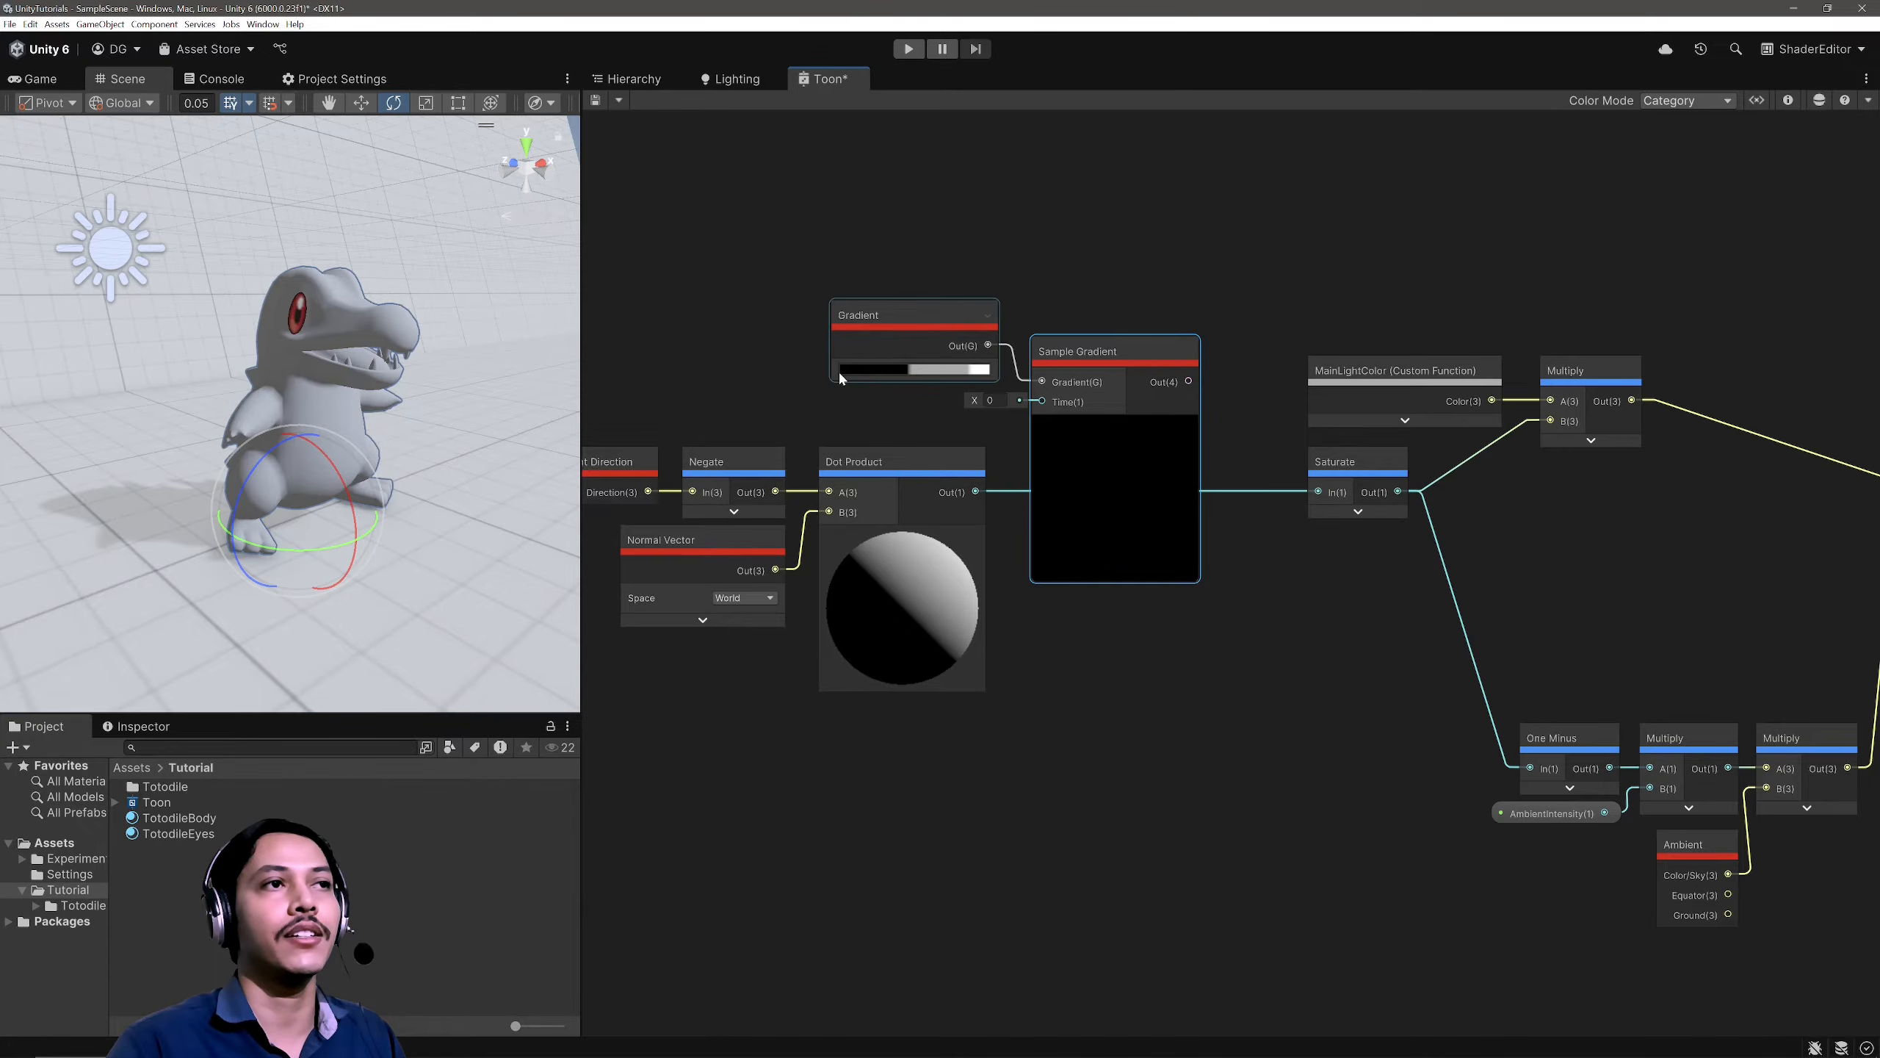
# Step: Test the Sample Gradient node's Time input with 1 and higher values
pyautogui.click(992, 401)
pyautogui.write('1')
pyautogui.press('Return')
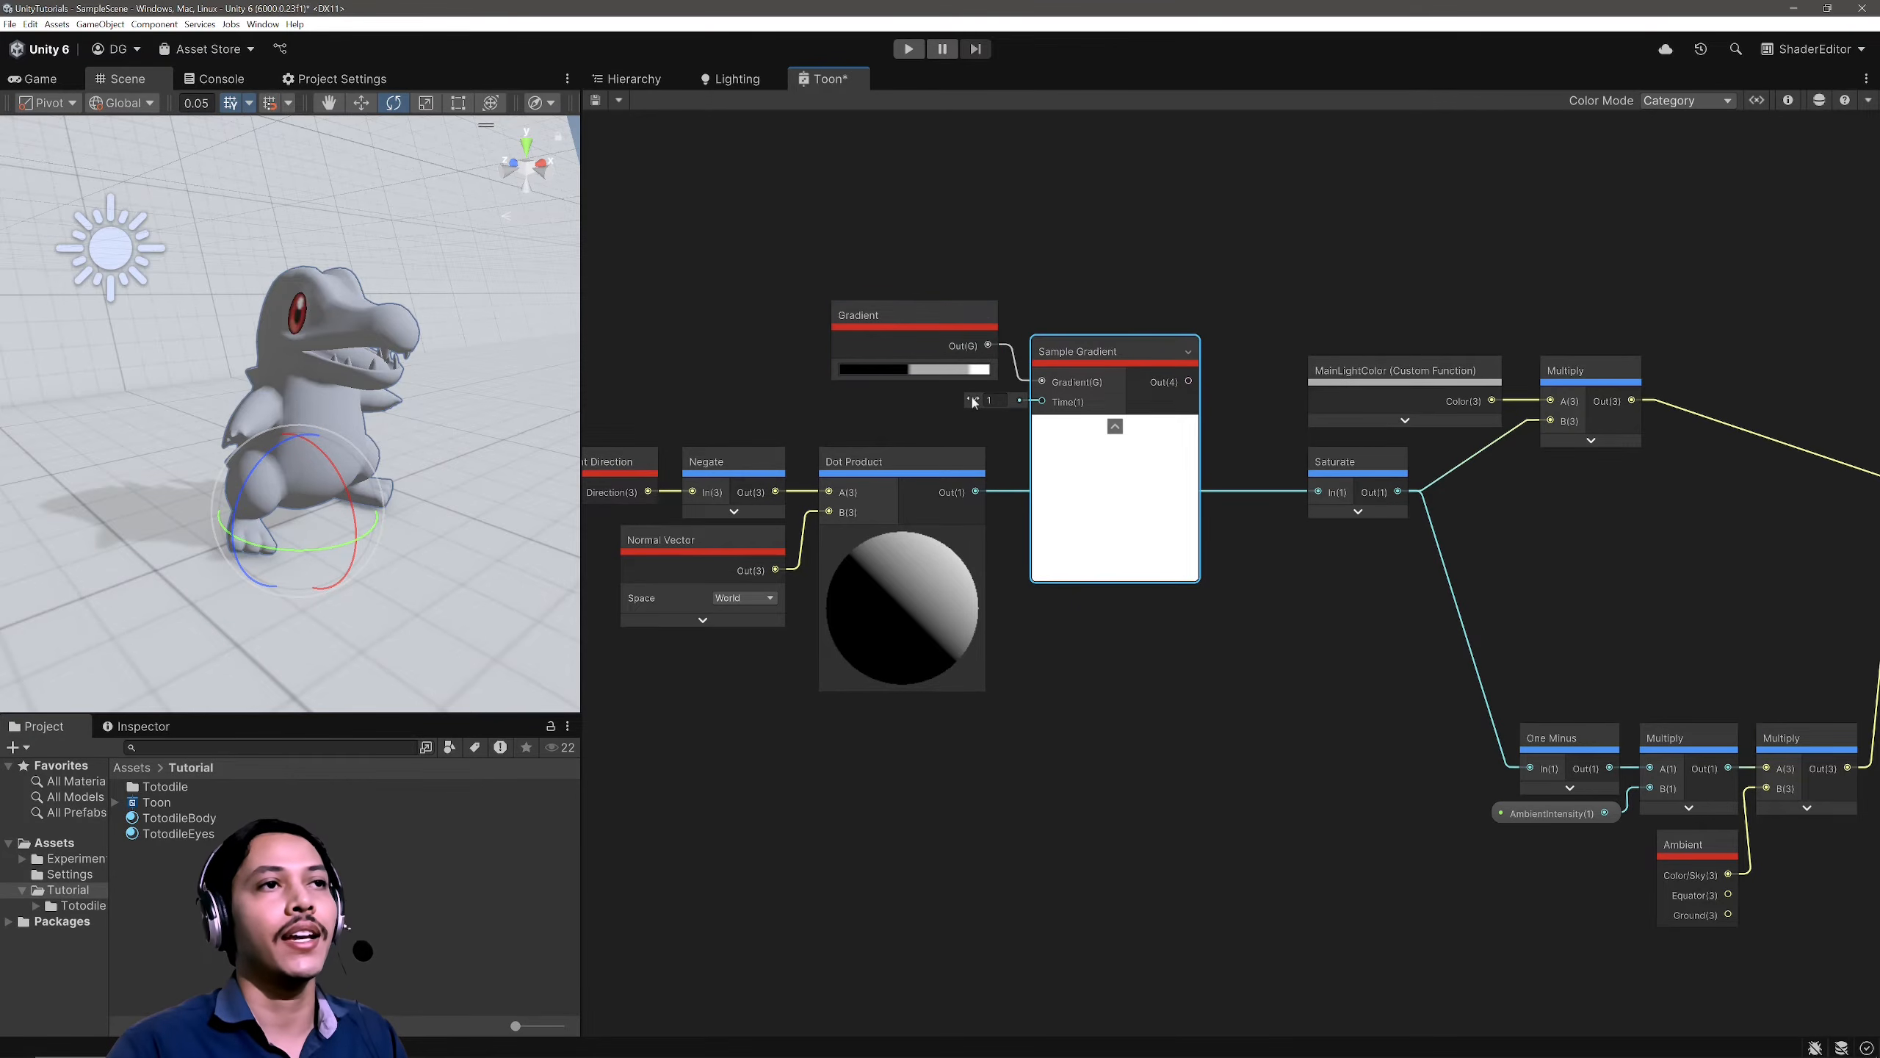
pyautogui.moveTo(973, 402); pyautogui.dragTo(1030, 419)
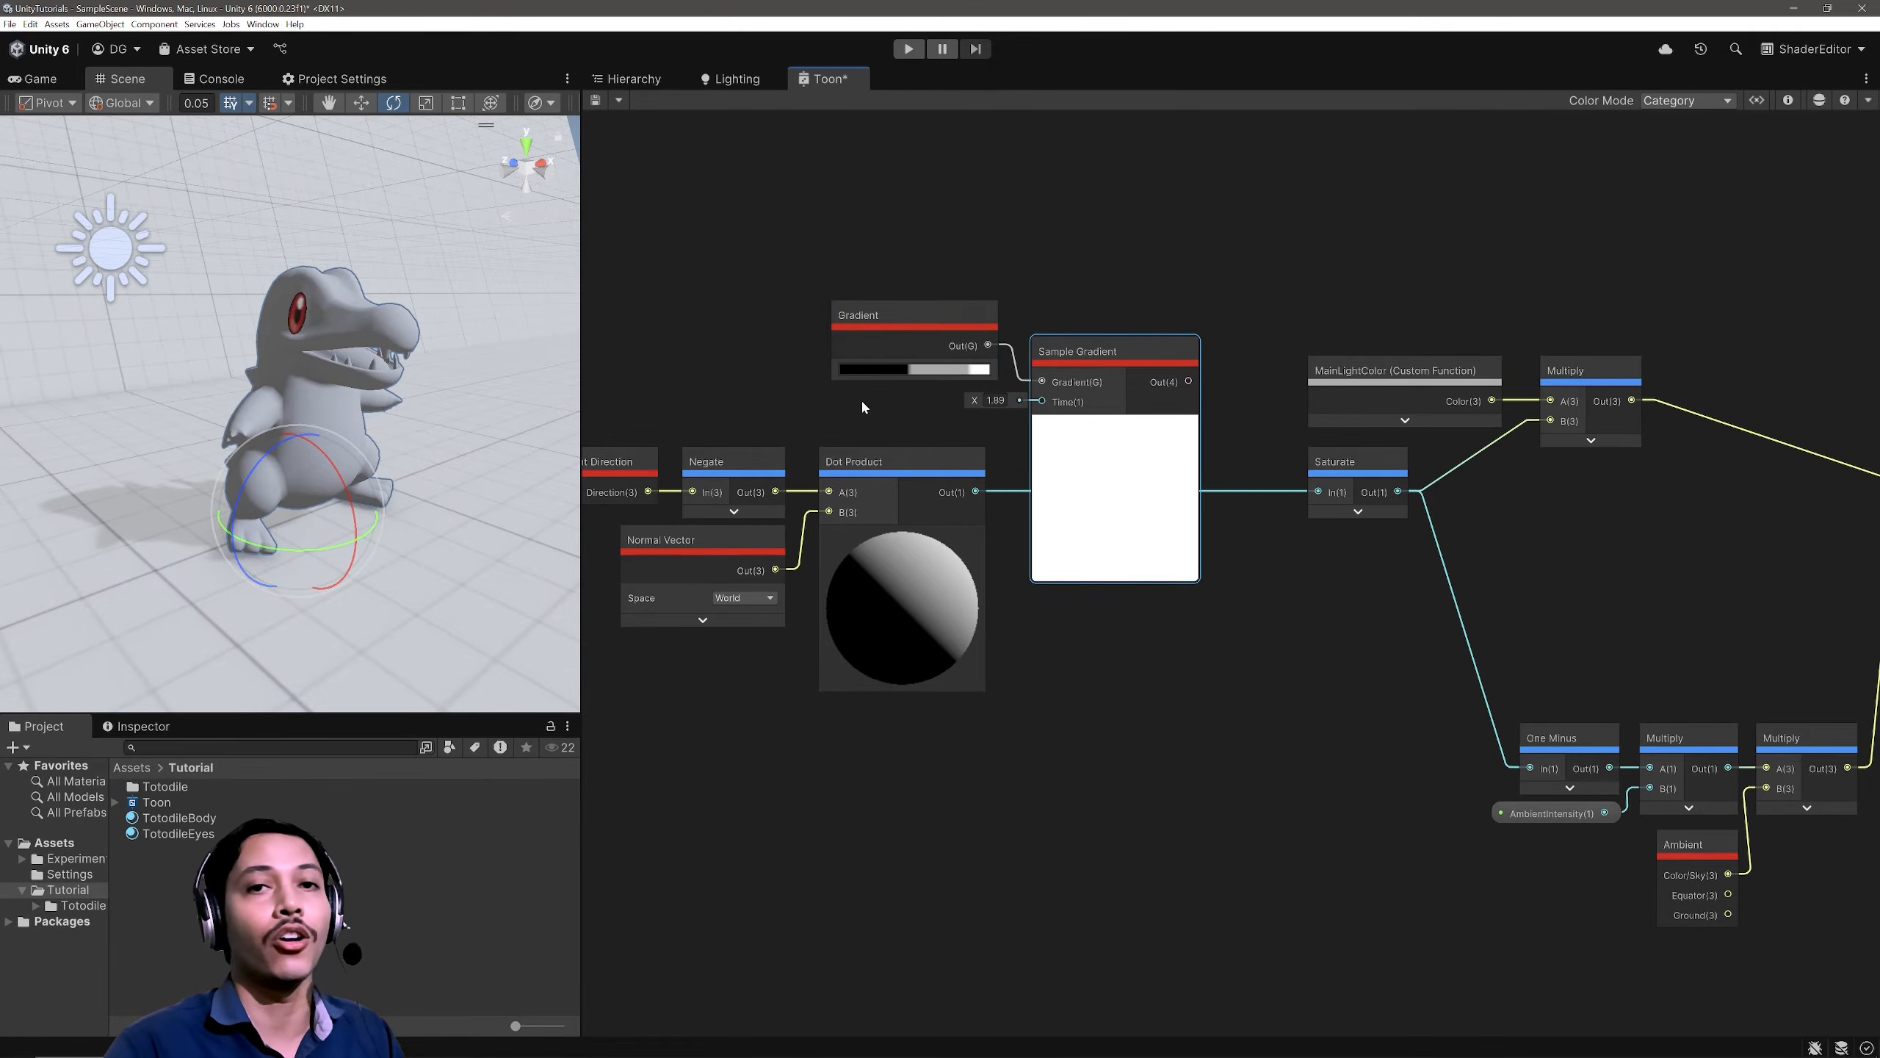
# Step: Route the Dot Product output through a new Remap node into the Sample Gradient's Time input, collapsing the Remap preview
pyautogui.click(887, 466)
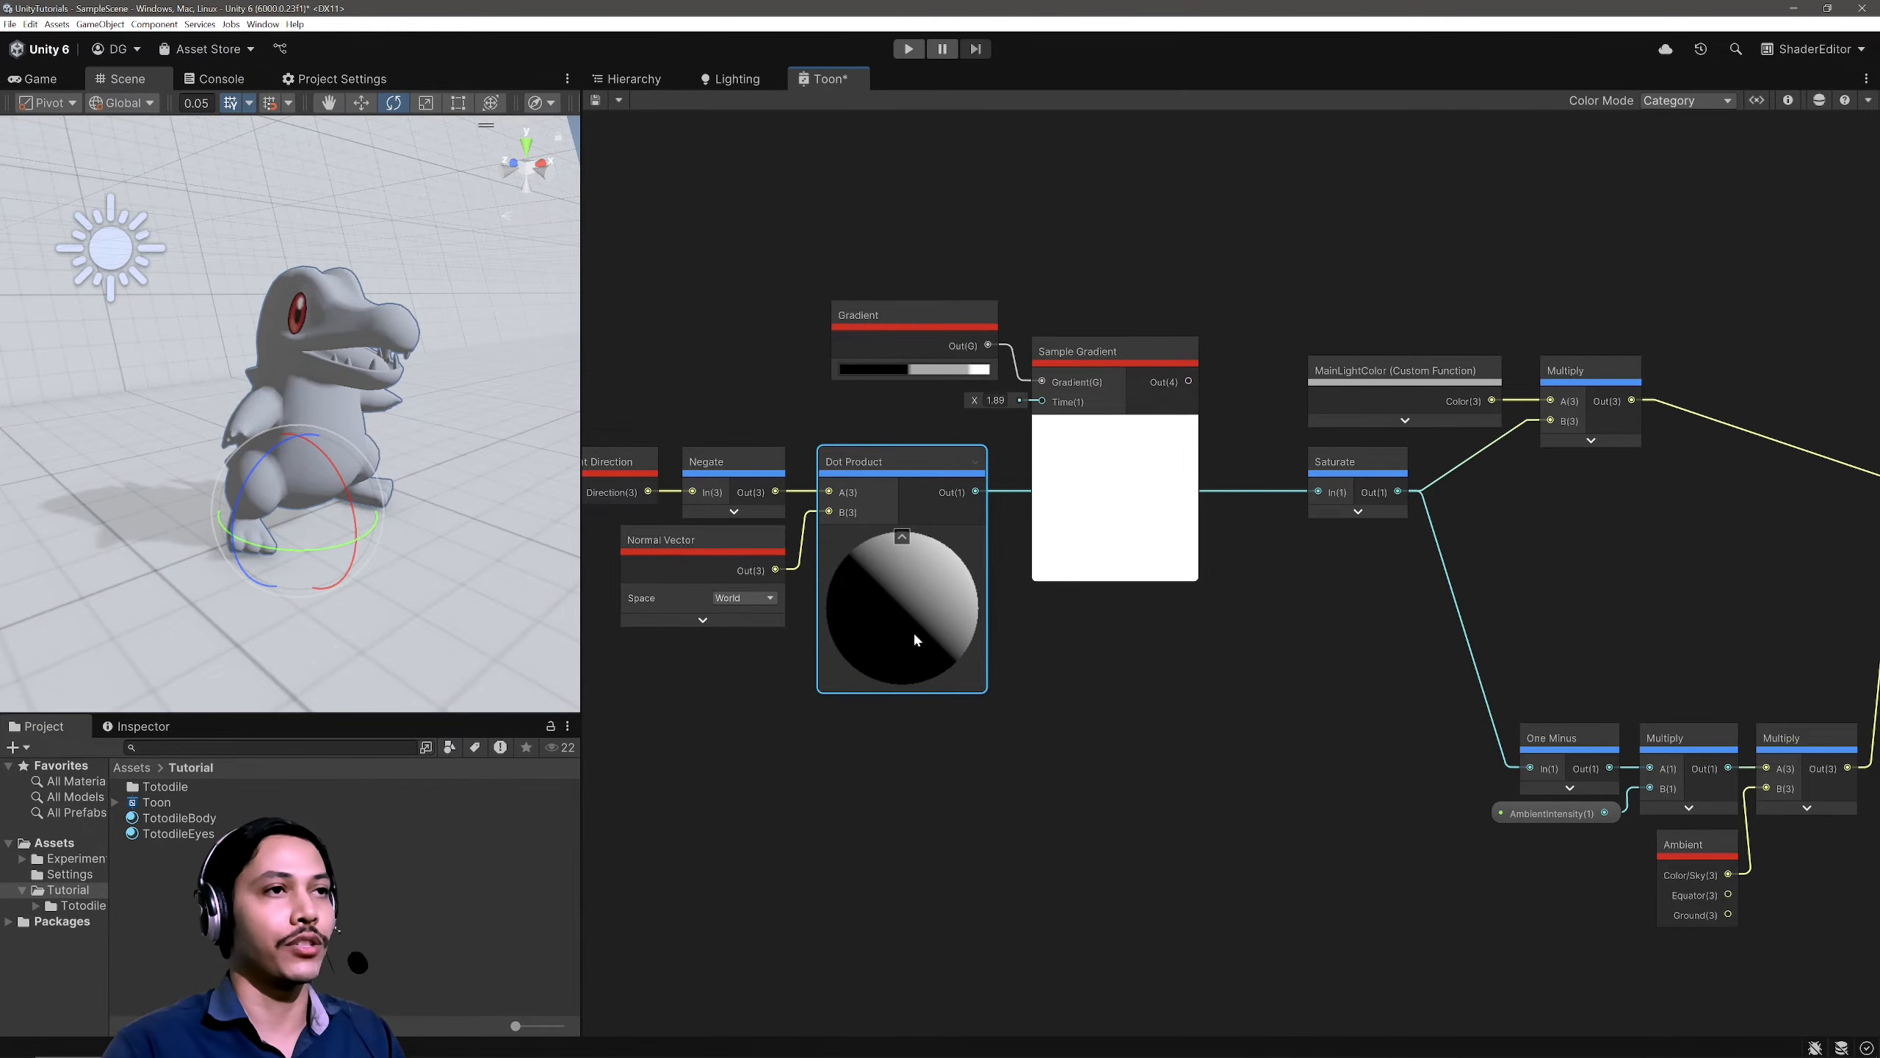
pyautogui.moveTo(974, 493); pyautogui.dragTo(1036, 614)
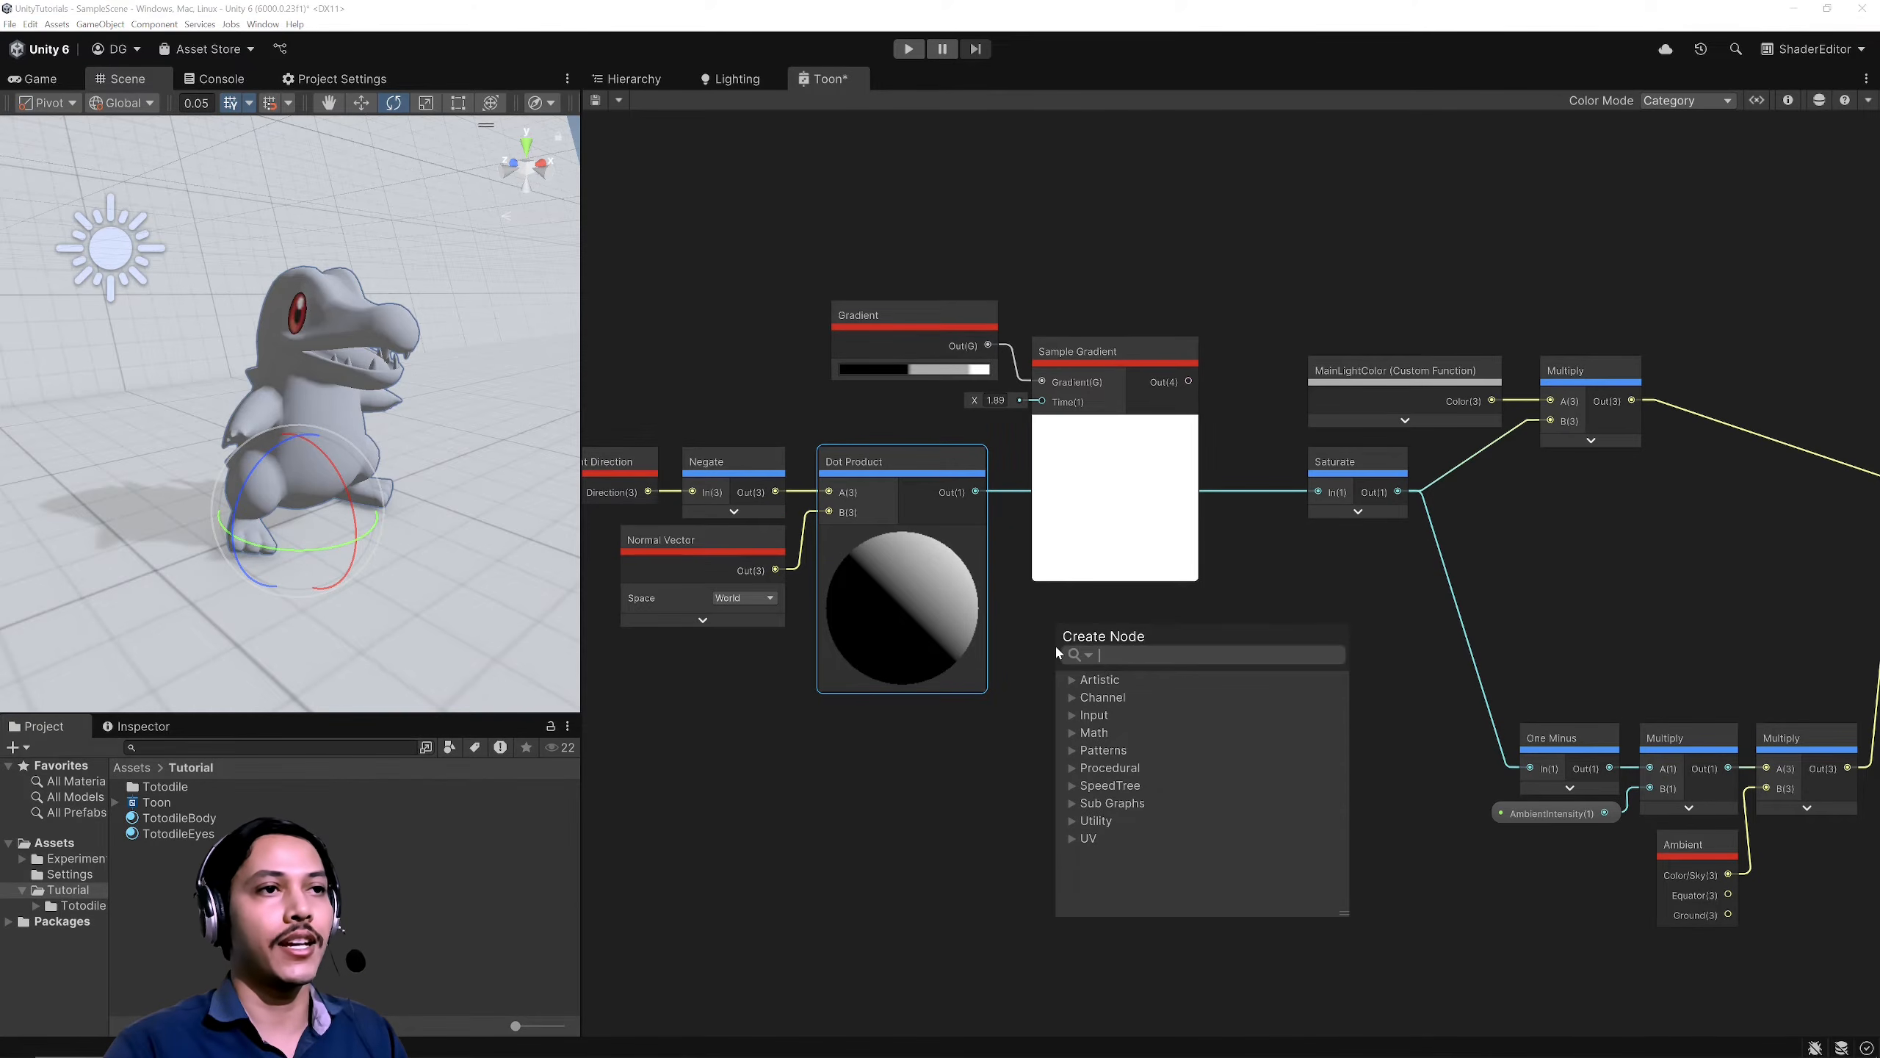
pyautogui.write('rema')
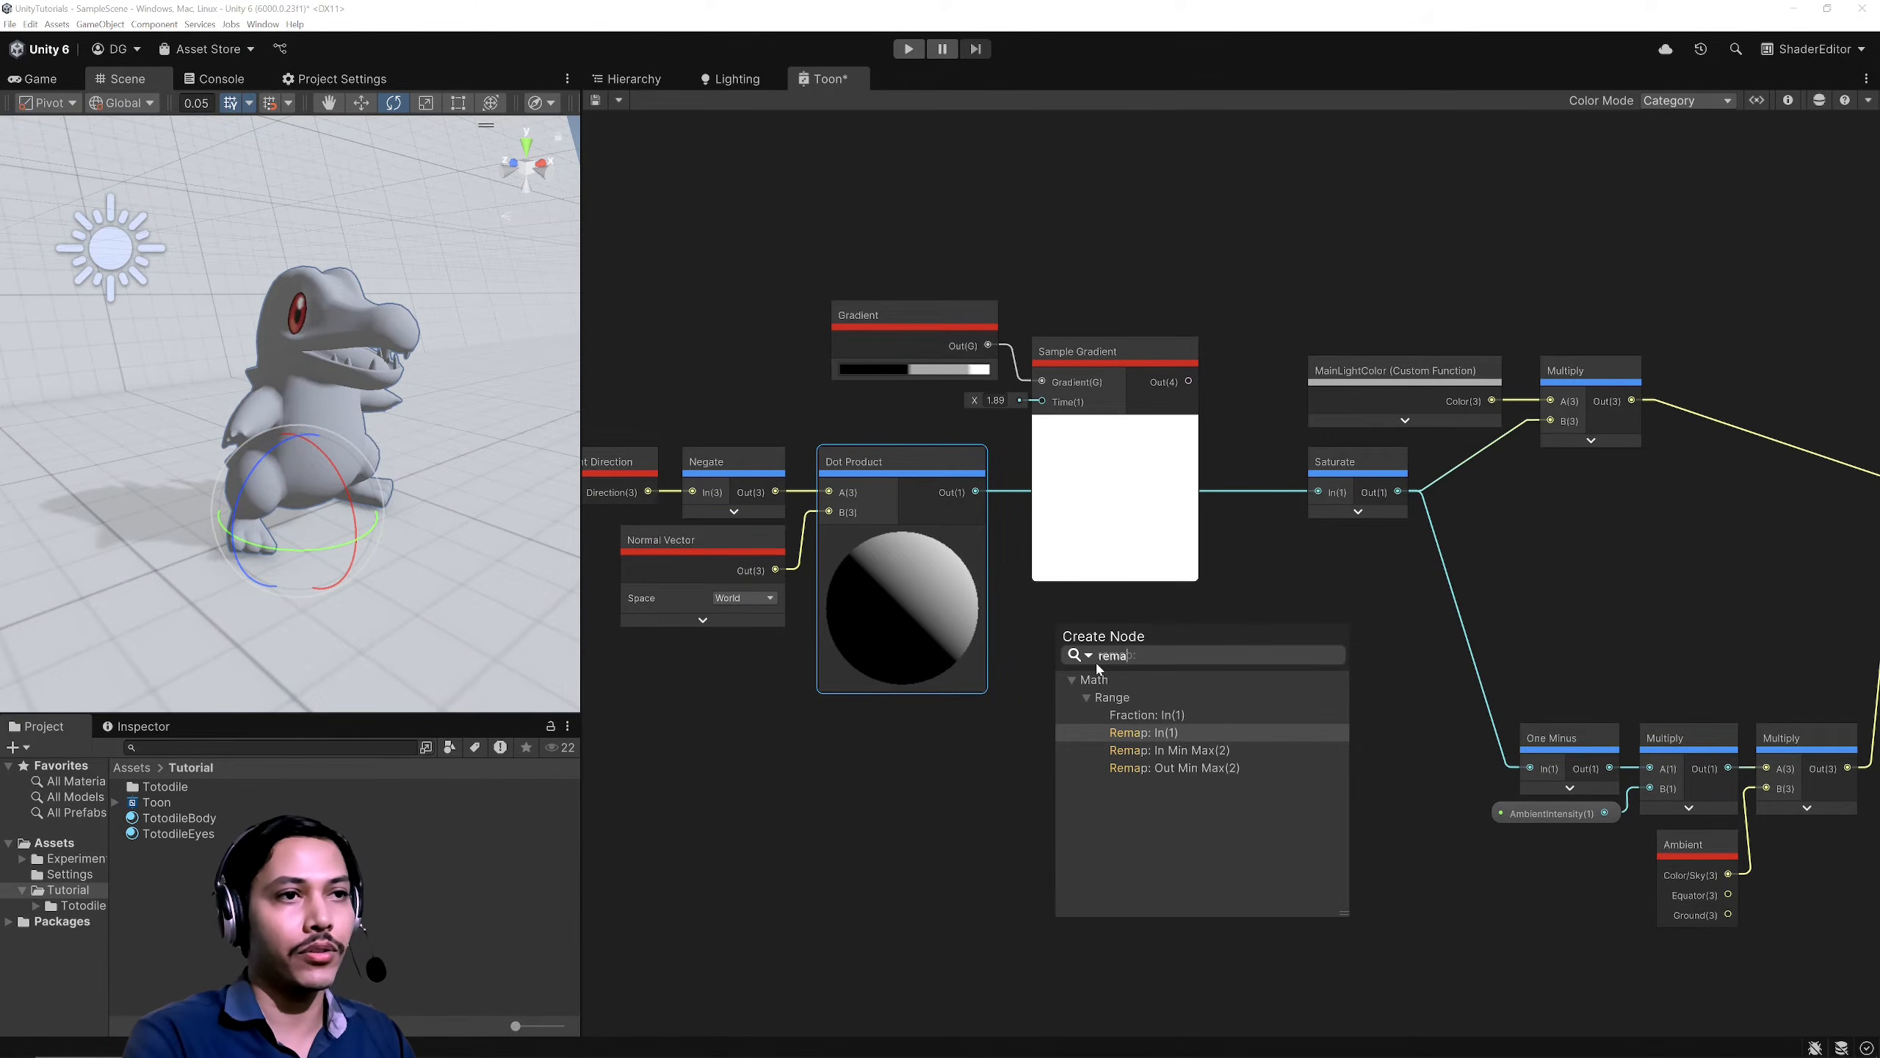
pyautogui.press('Return')
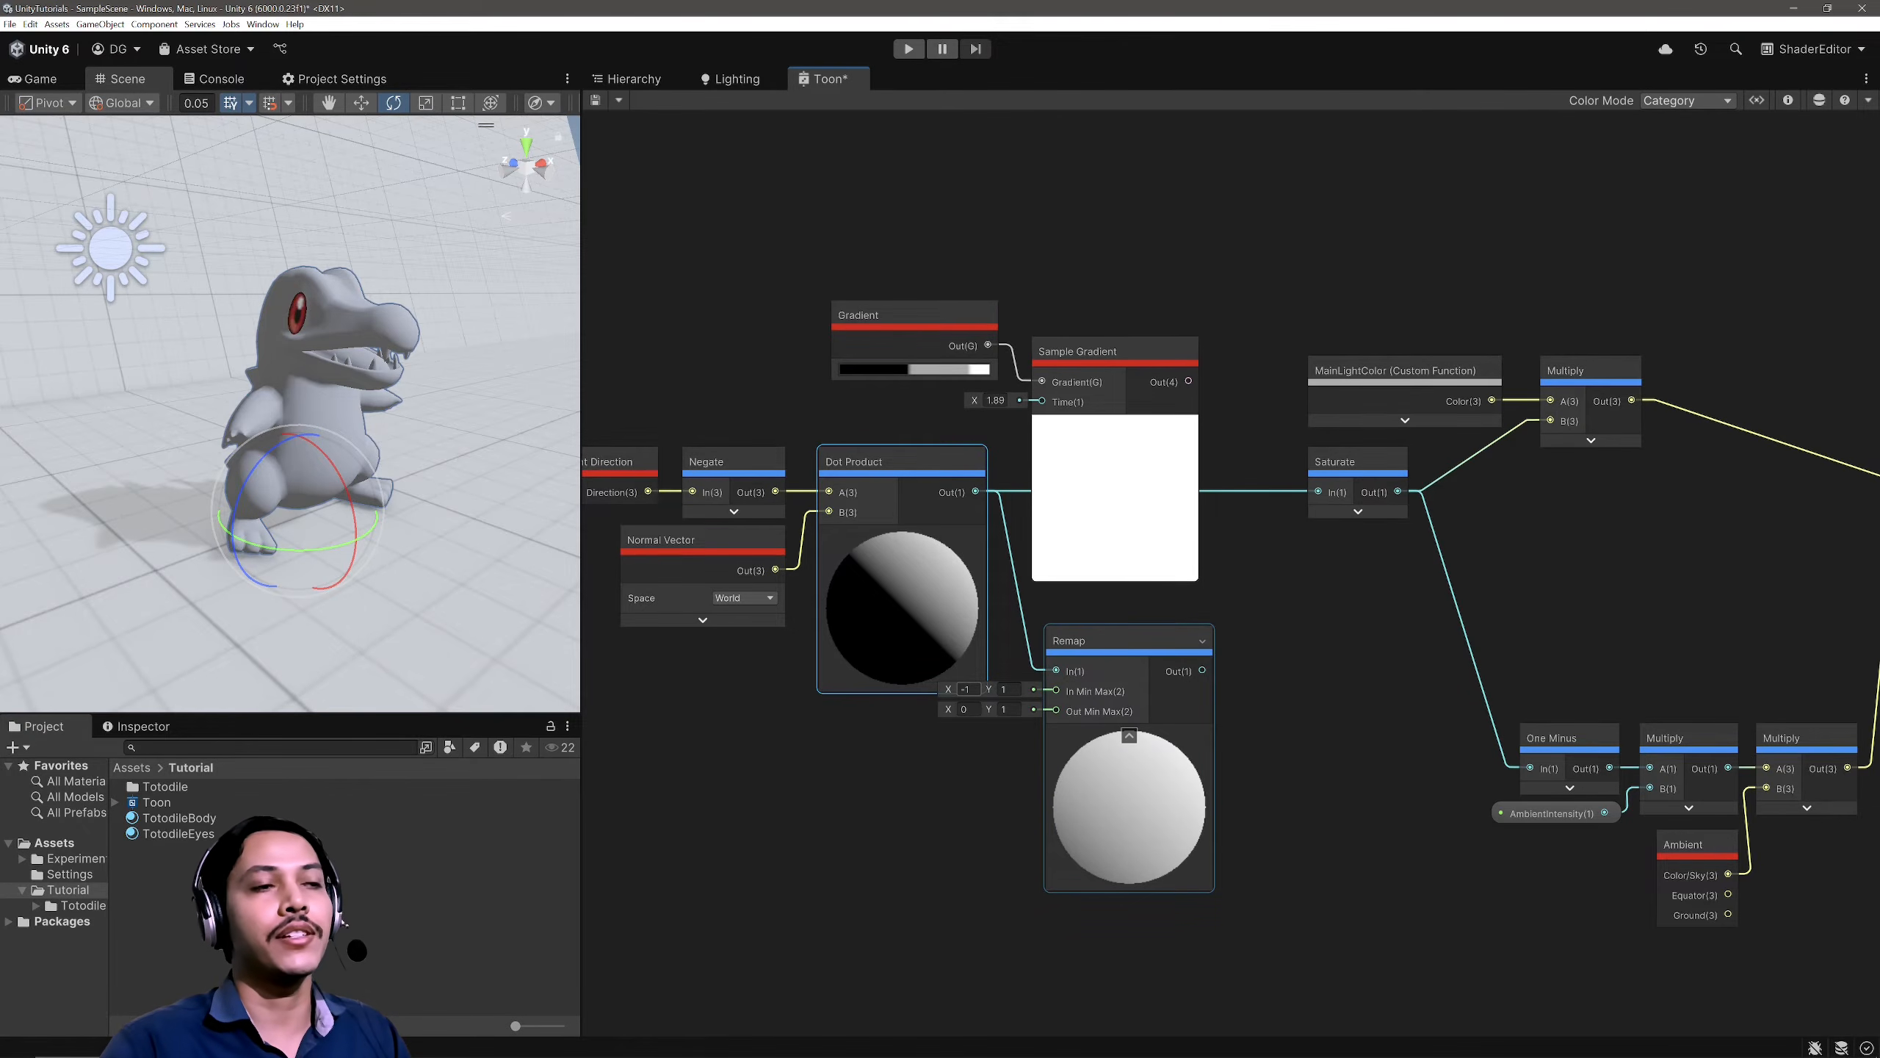
pyautogui.click(967, 689)
pyautogui.click(1008, 689)
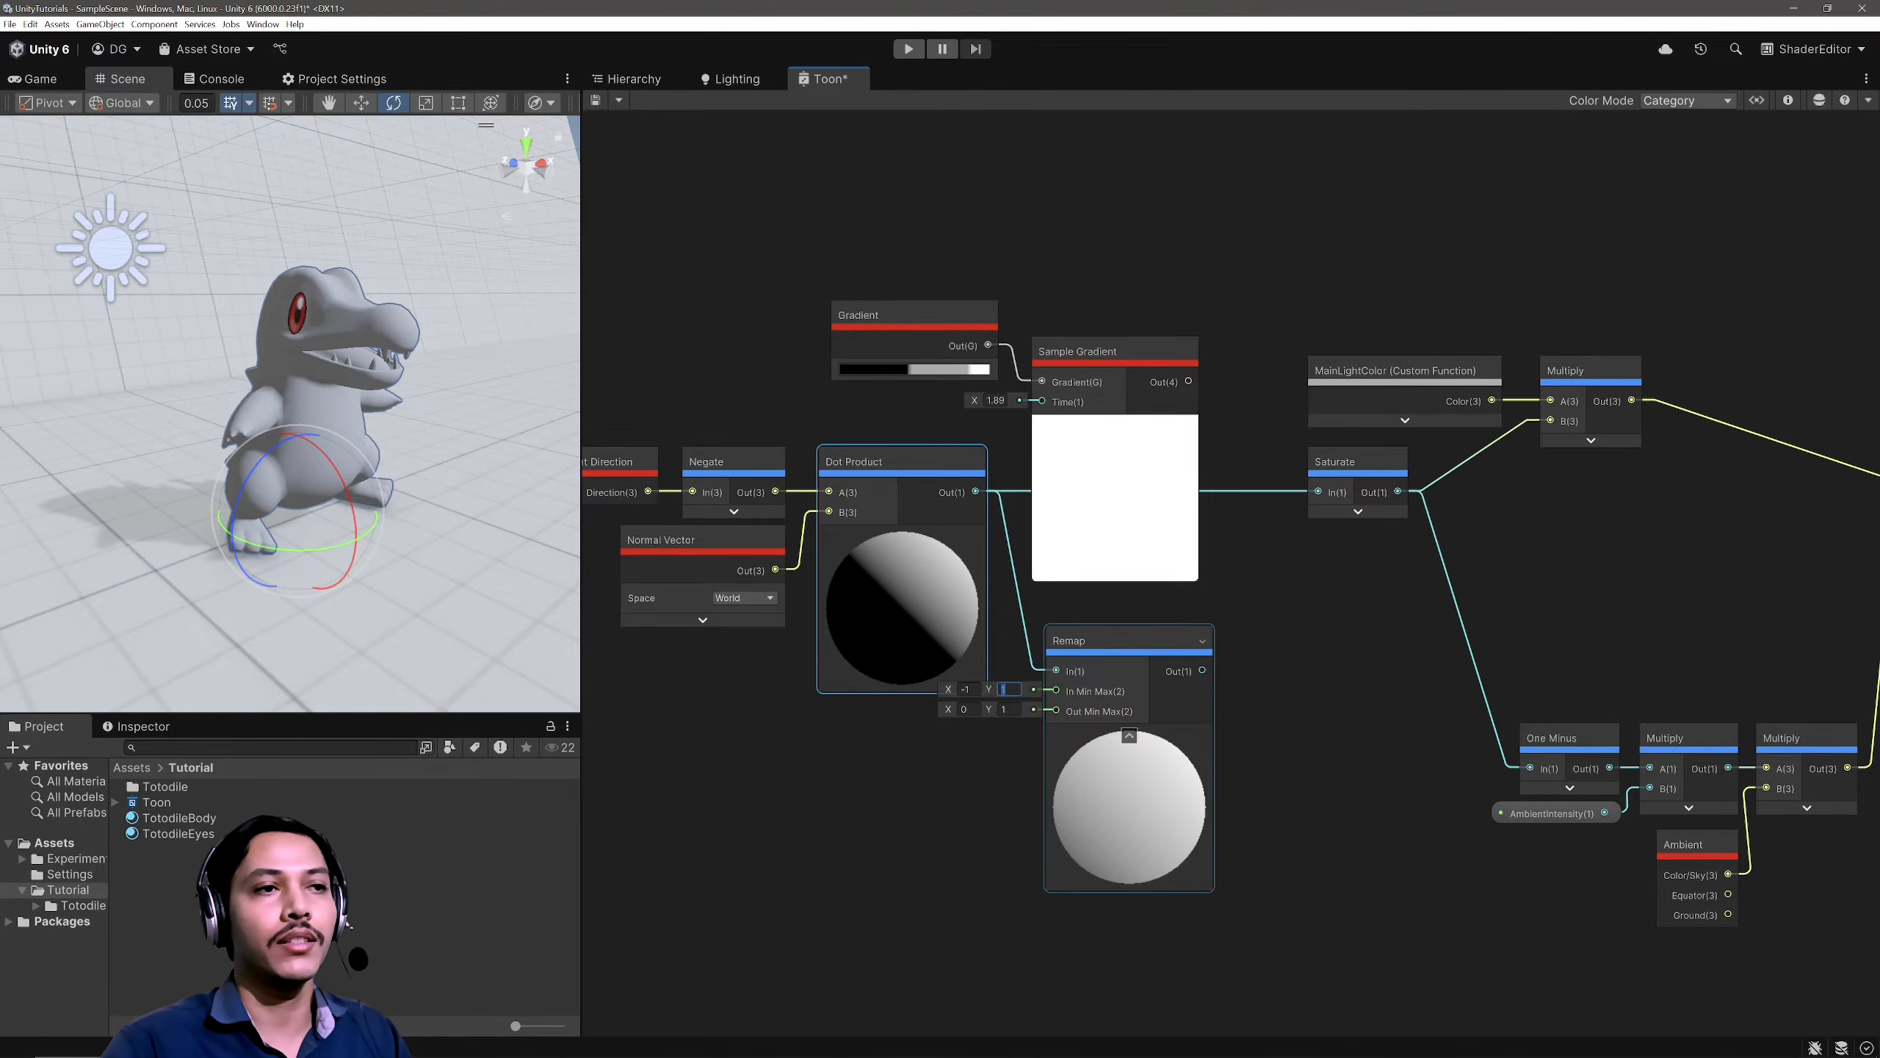
pyautogui.click(1129, 734)
pyautogui.moveTo(1185, 671)
pyautogui.mouseDown()
pyautogui.moveTo(1231, 679)
pyautogui.moveTo(1221, 519)
pyautogui.moveTo(1020, 400)
pyautogui.moveTo(1036, 401)
pyautogui.mouseUp()
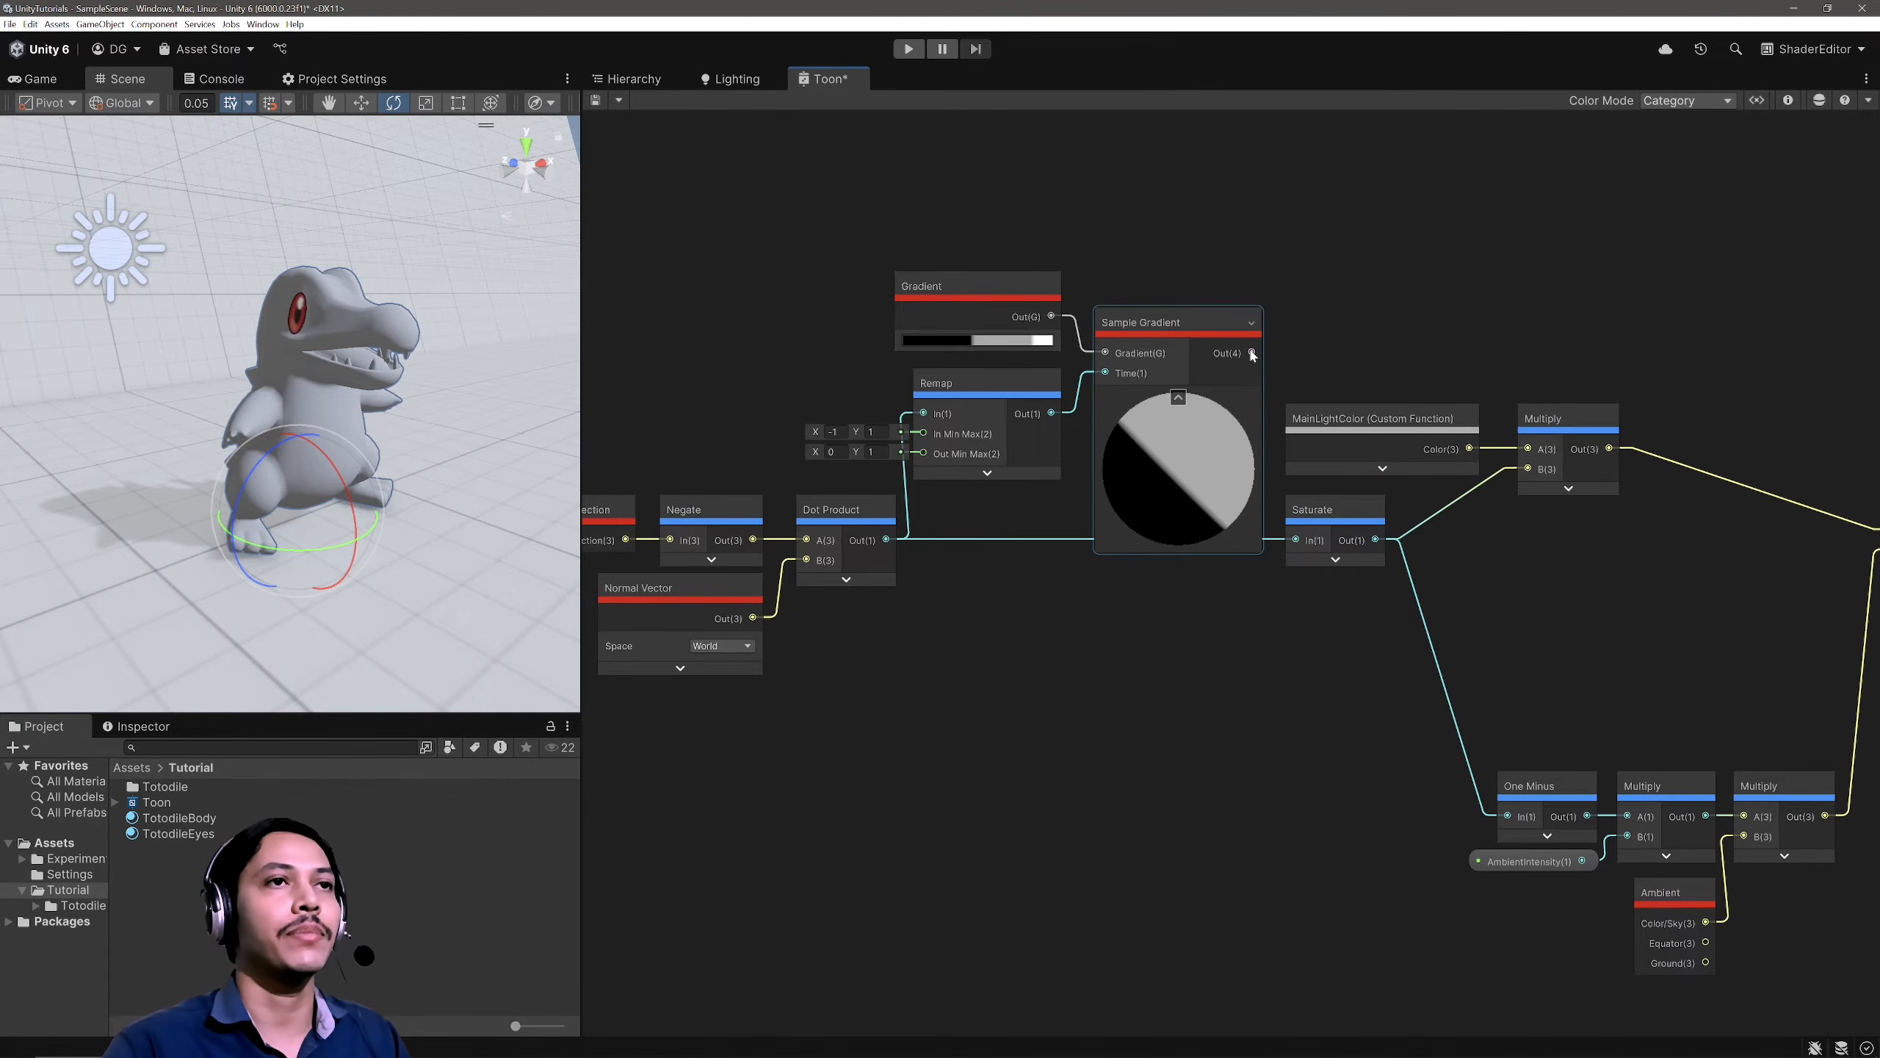
# Step: Connect the Sample Gradient output to input B of the MainLightColor Multiply node and delete the Saturate node
pyautogui.moveTo(1252, 356); pyautogui.dragTo(1526, 469)
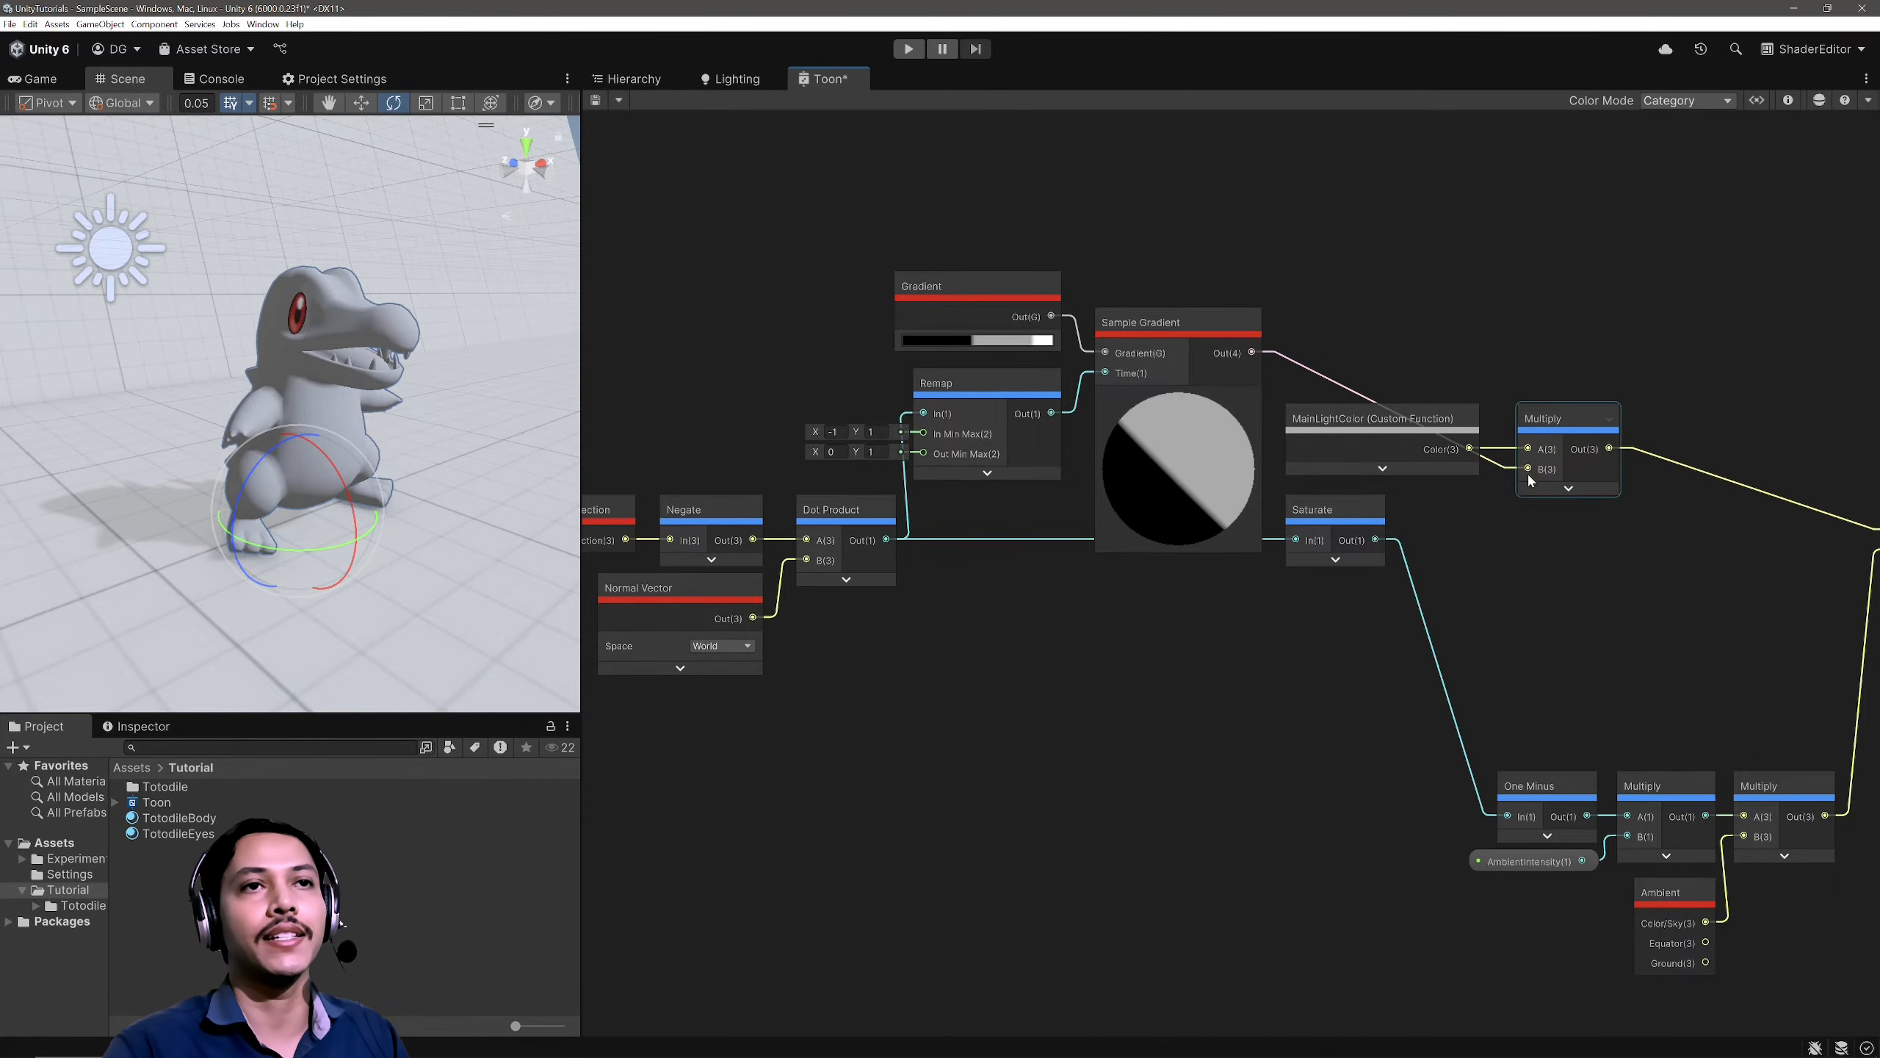
pyautogui.click(1372, 552)
pyautogui.press('Delete')
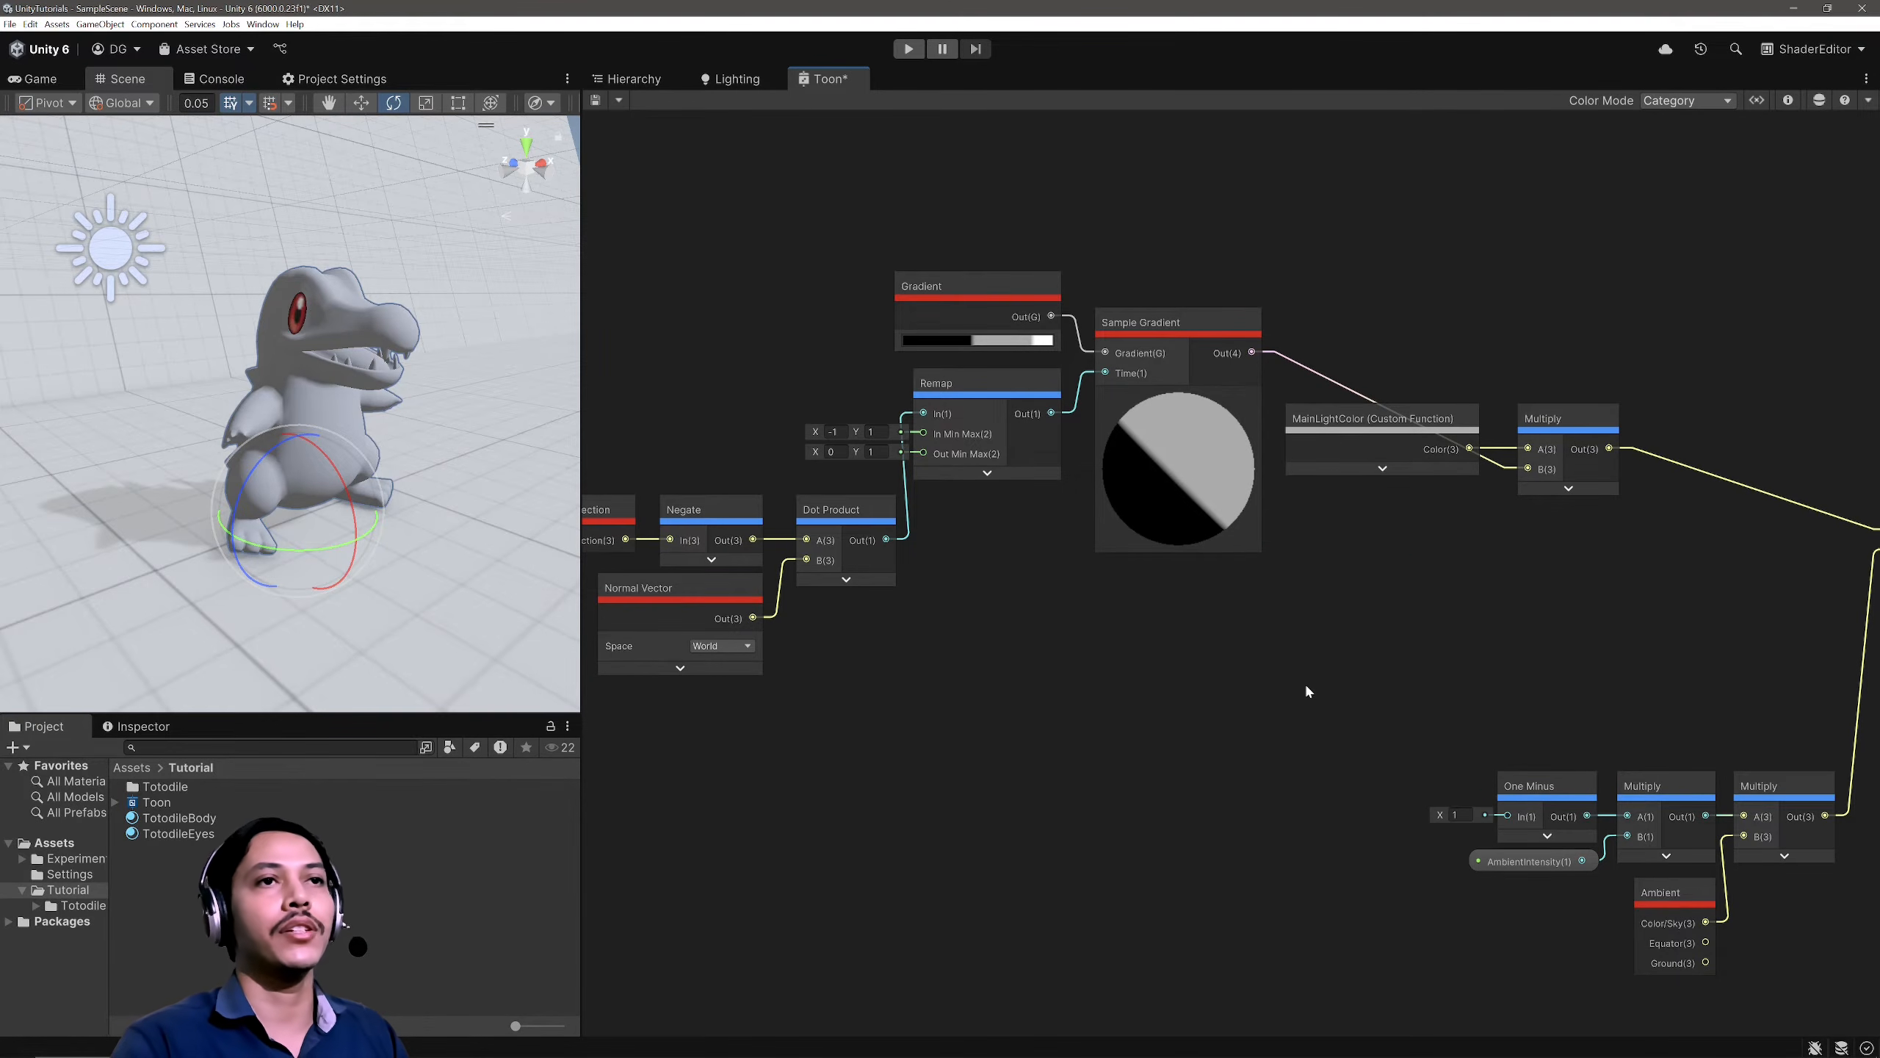
# Step: Connect the Sample Gradient output to the One Minus input, save the graph, and inspect the model from its other side
pyautogui.moveTo(1575, 723); pyautogui.dragTo(1415, 523, button='middle')
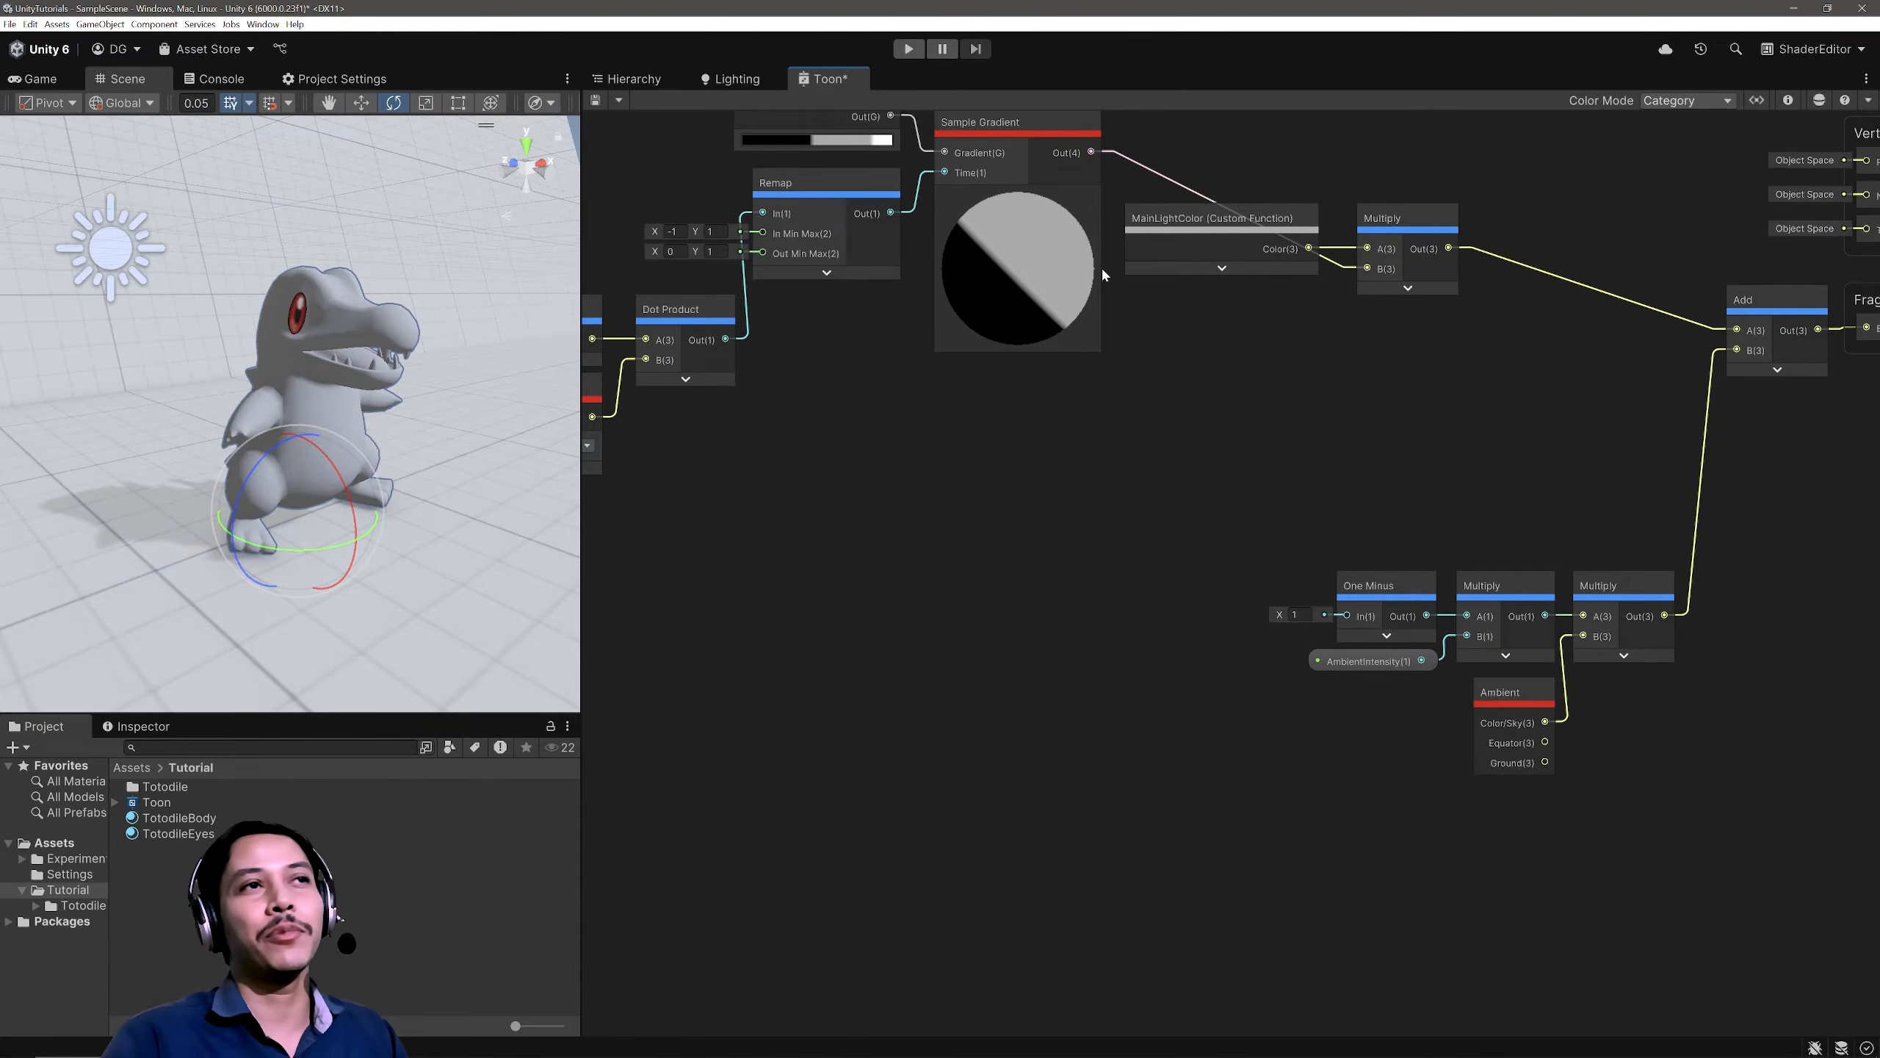
pyautogui.moveTo(1093, 160); pyautogui.dragTo(1340, 738)
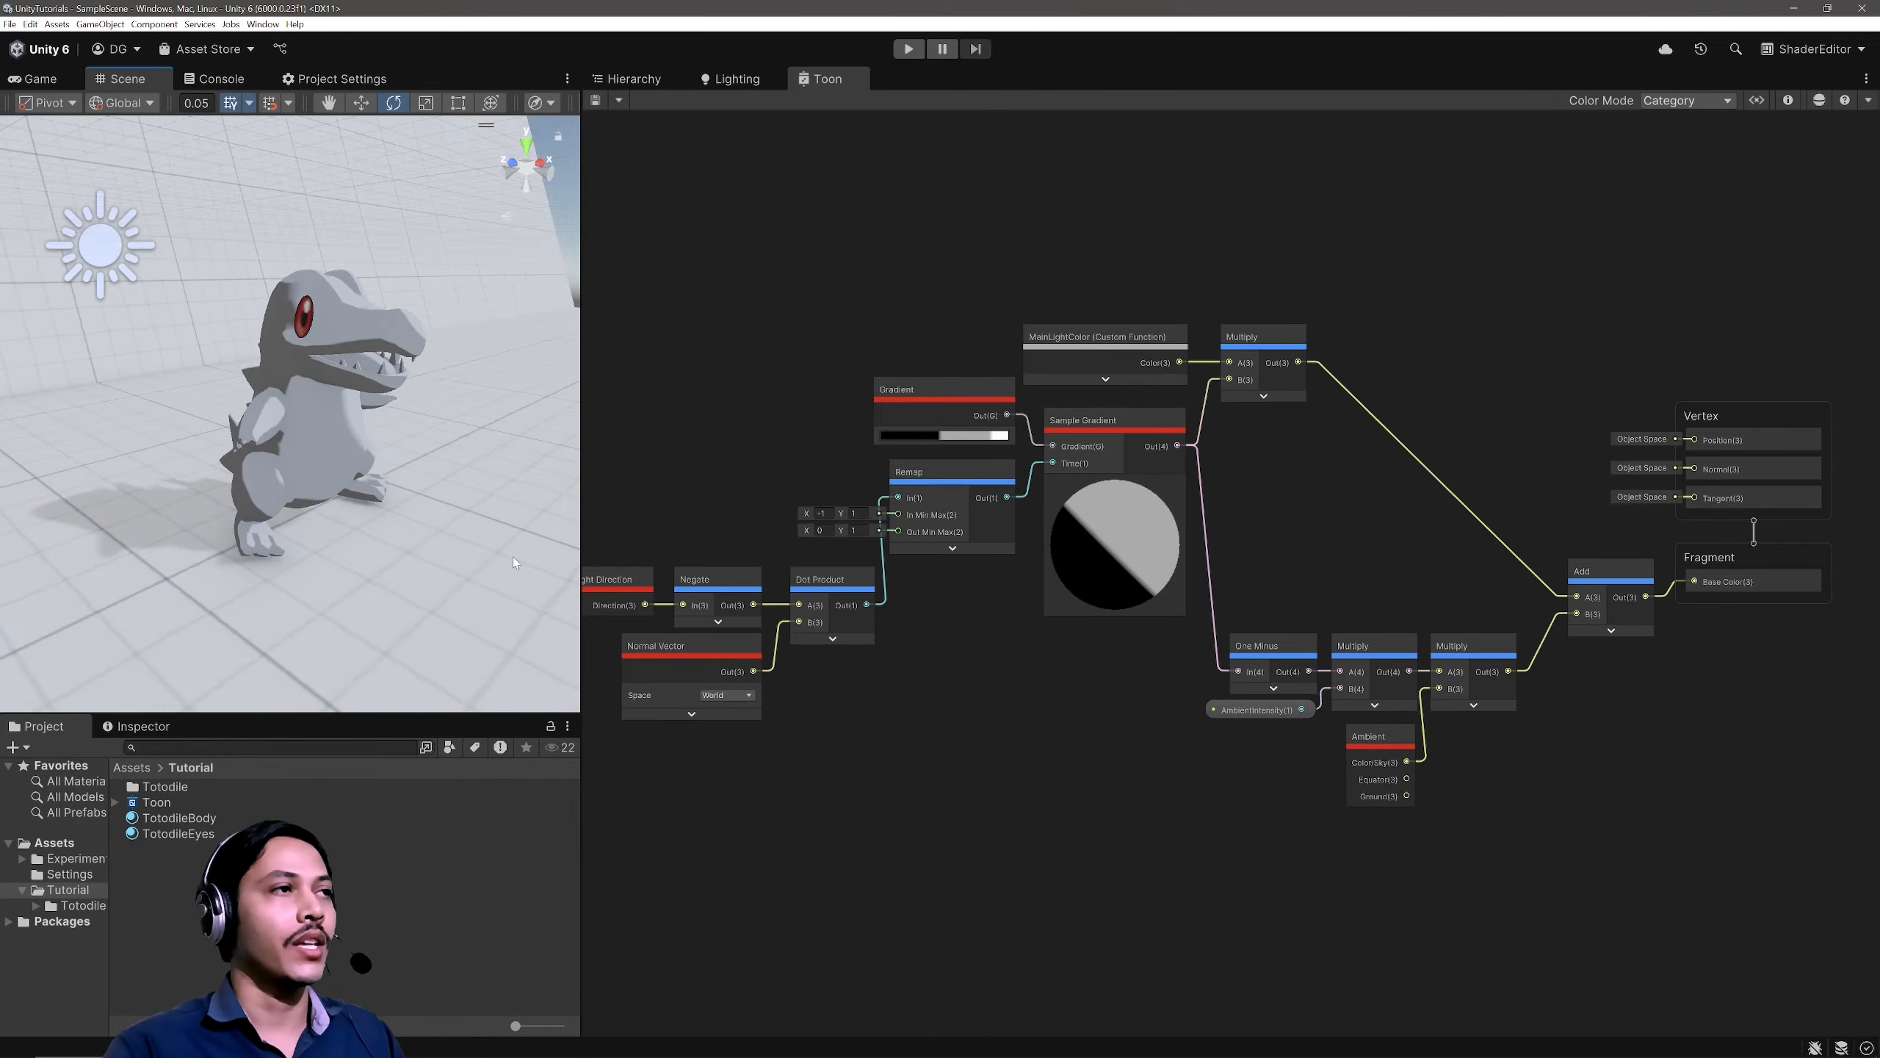
pyautogui.keyDown('alt'); pyautogui.moveTo(513, 556); pyautogui.dragTo(2, 571); pyautogui.keyUp('alt')
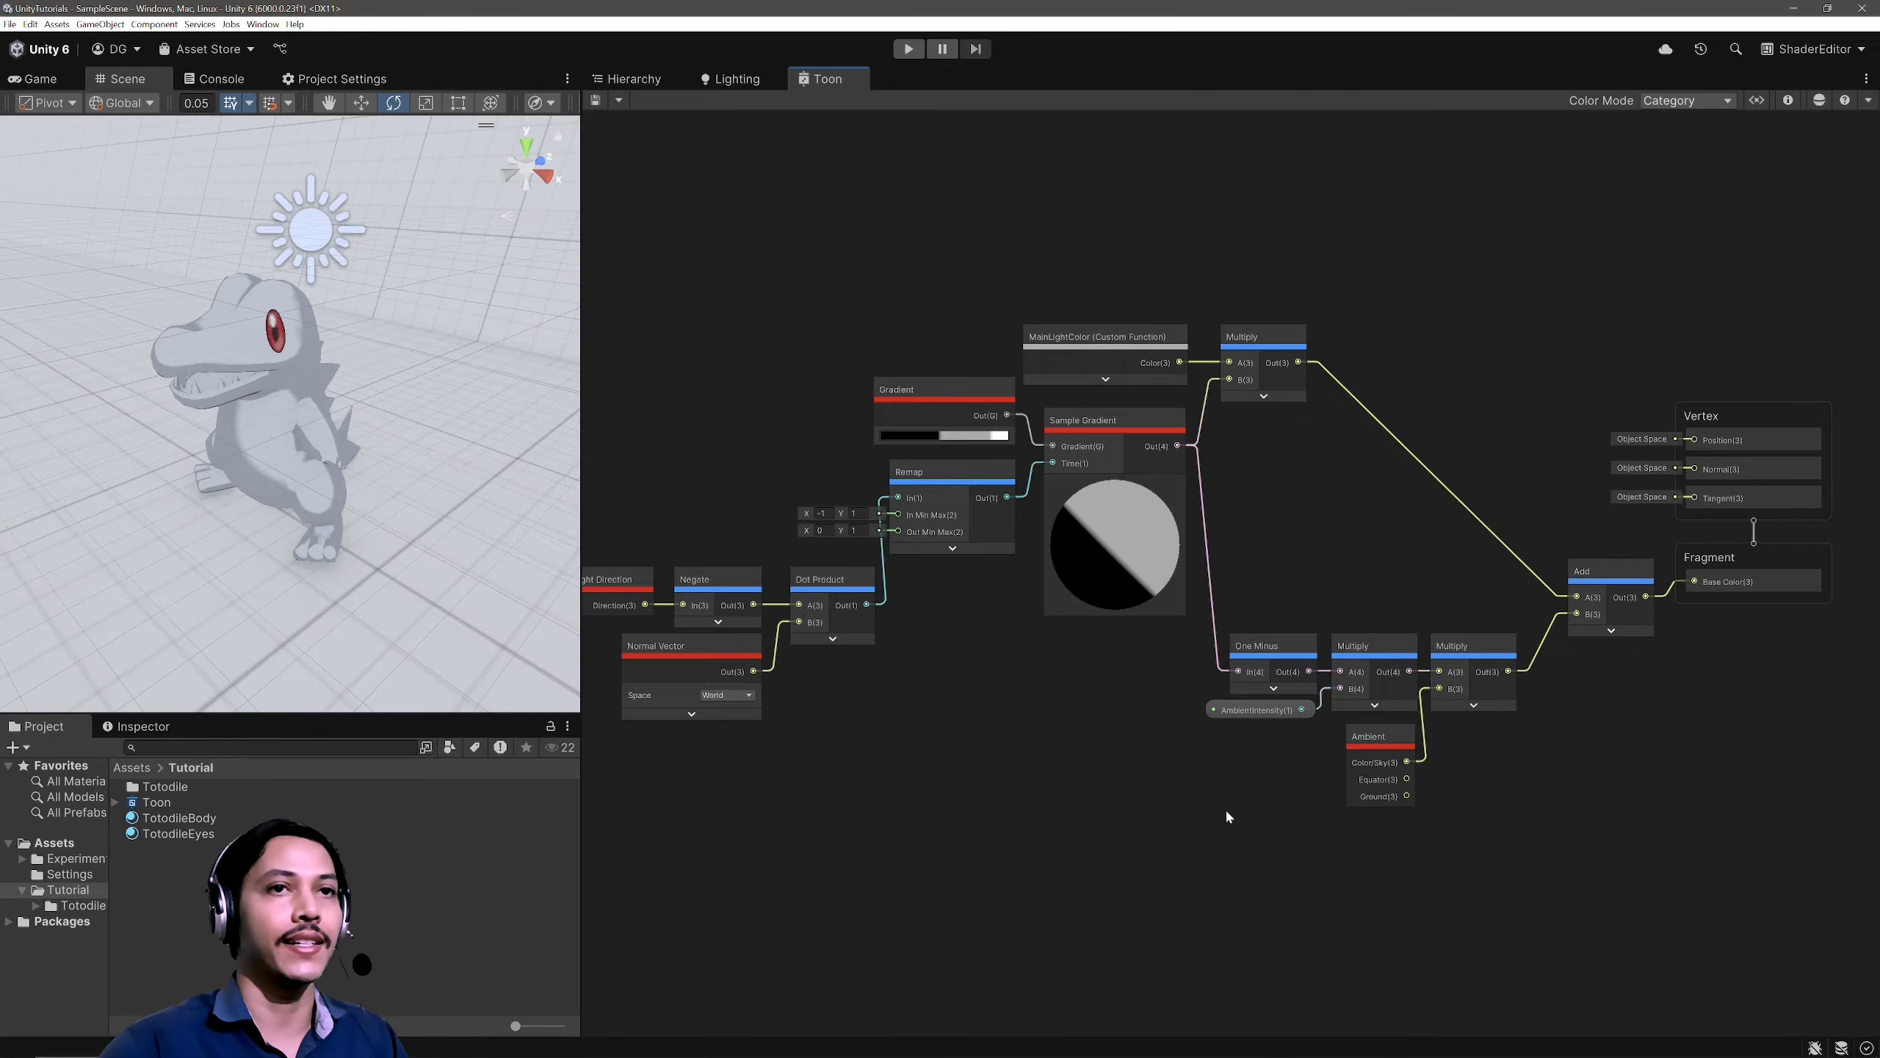
# Step: Show the Blackboard and Graph Inspector and add a Color property named Tint to the Toon shader
pyautogui.click(1756, 102)
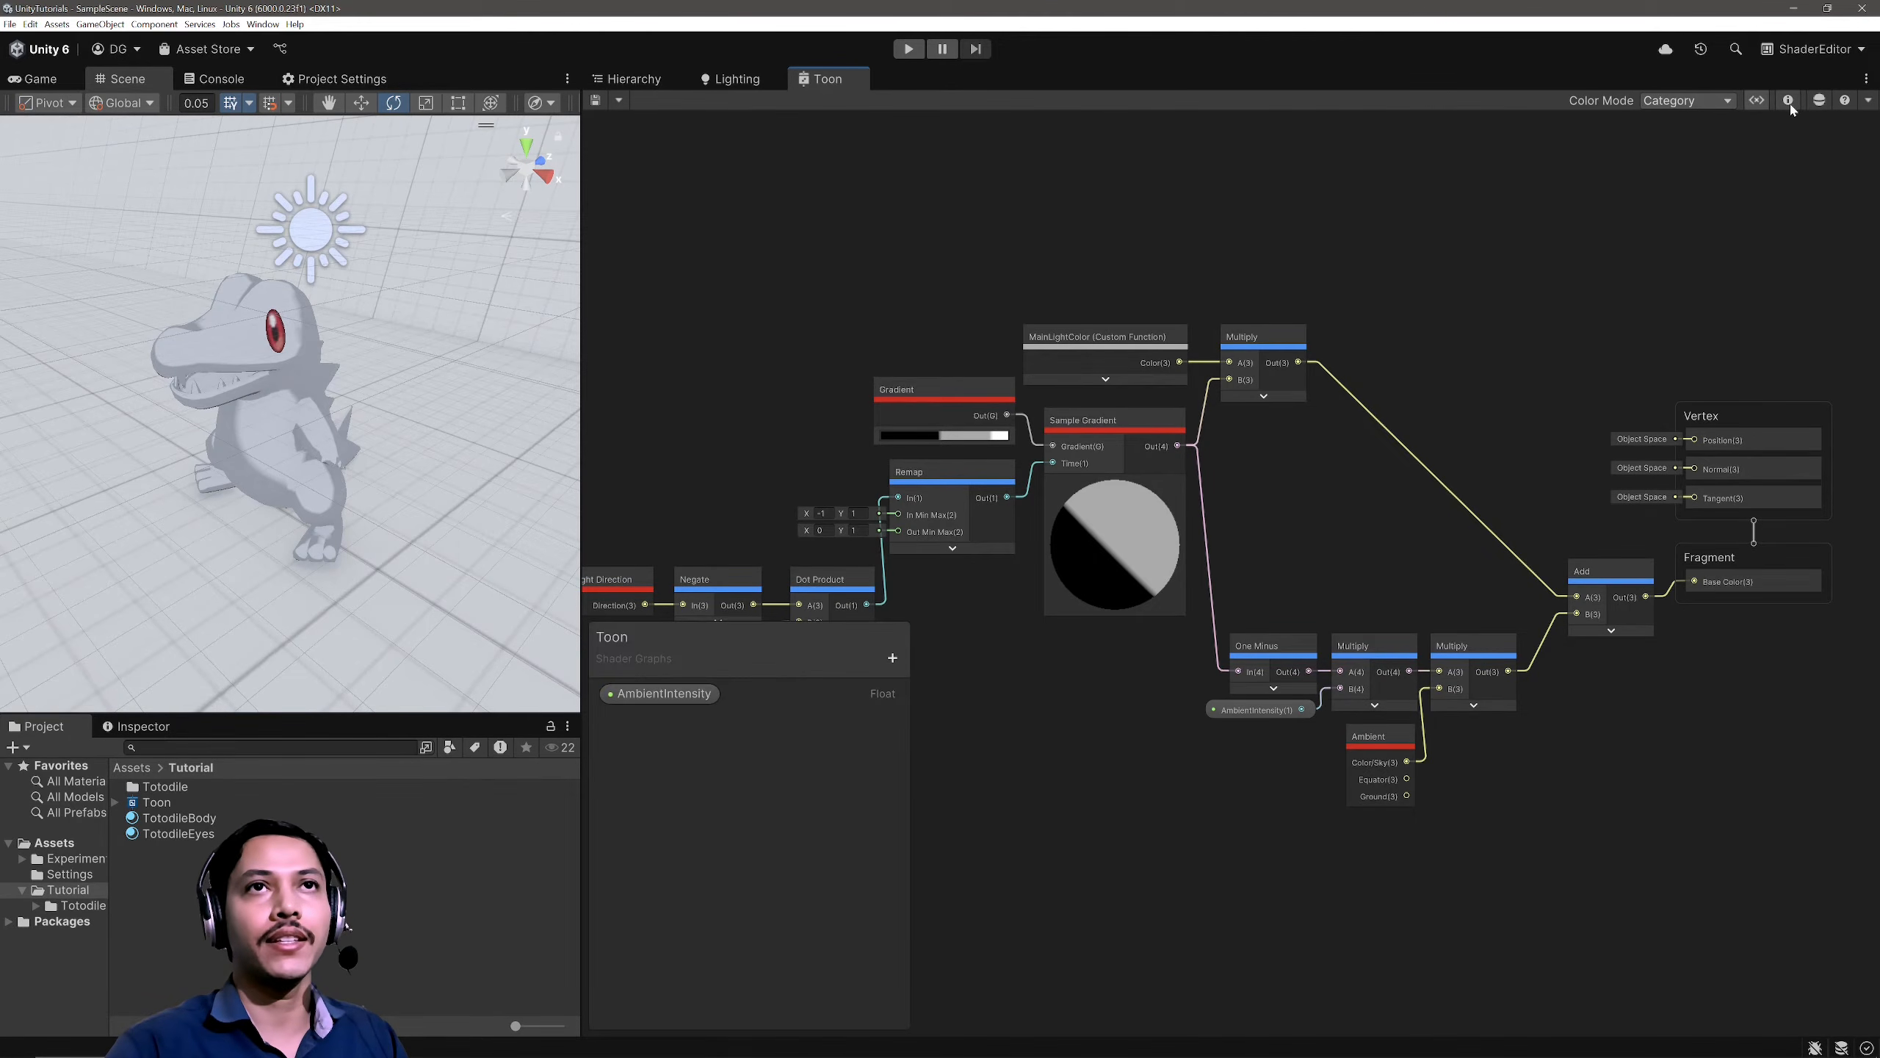
pyautogui.click(1789, 100)
pyautogui.click(891, 656)
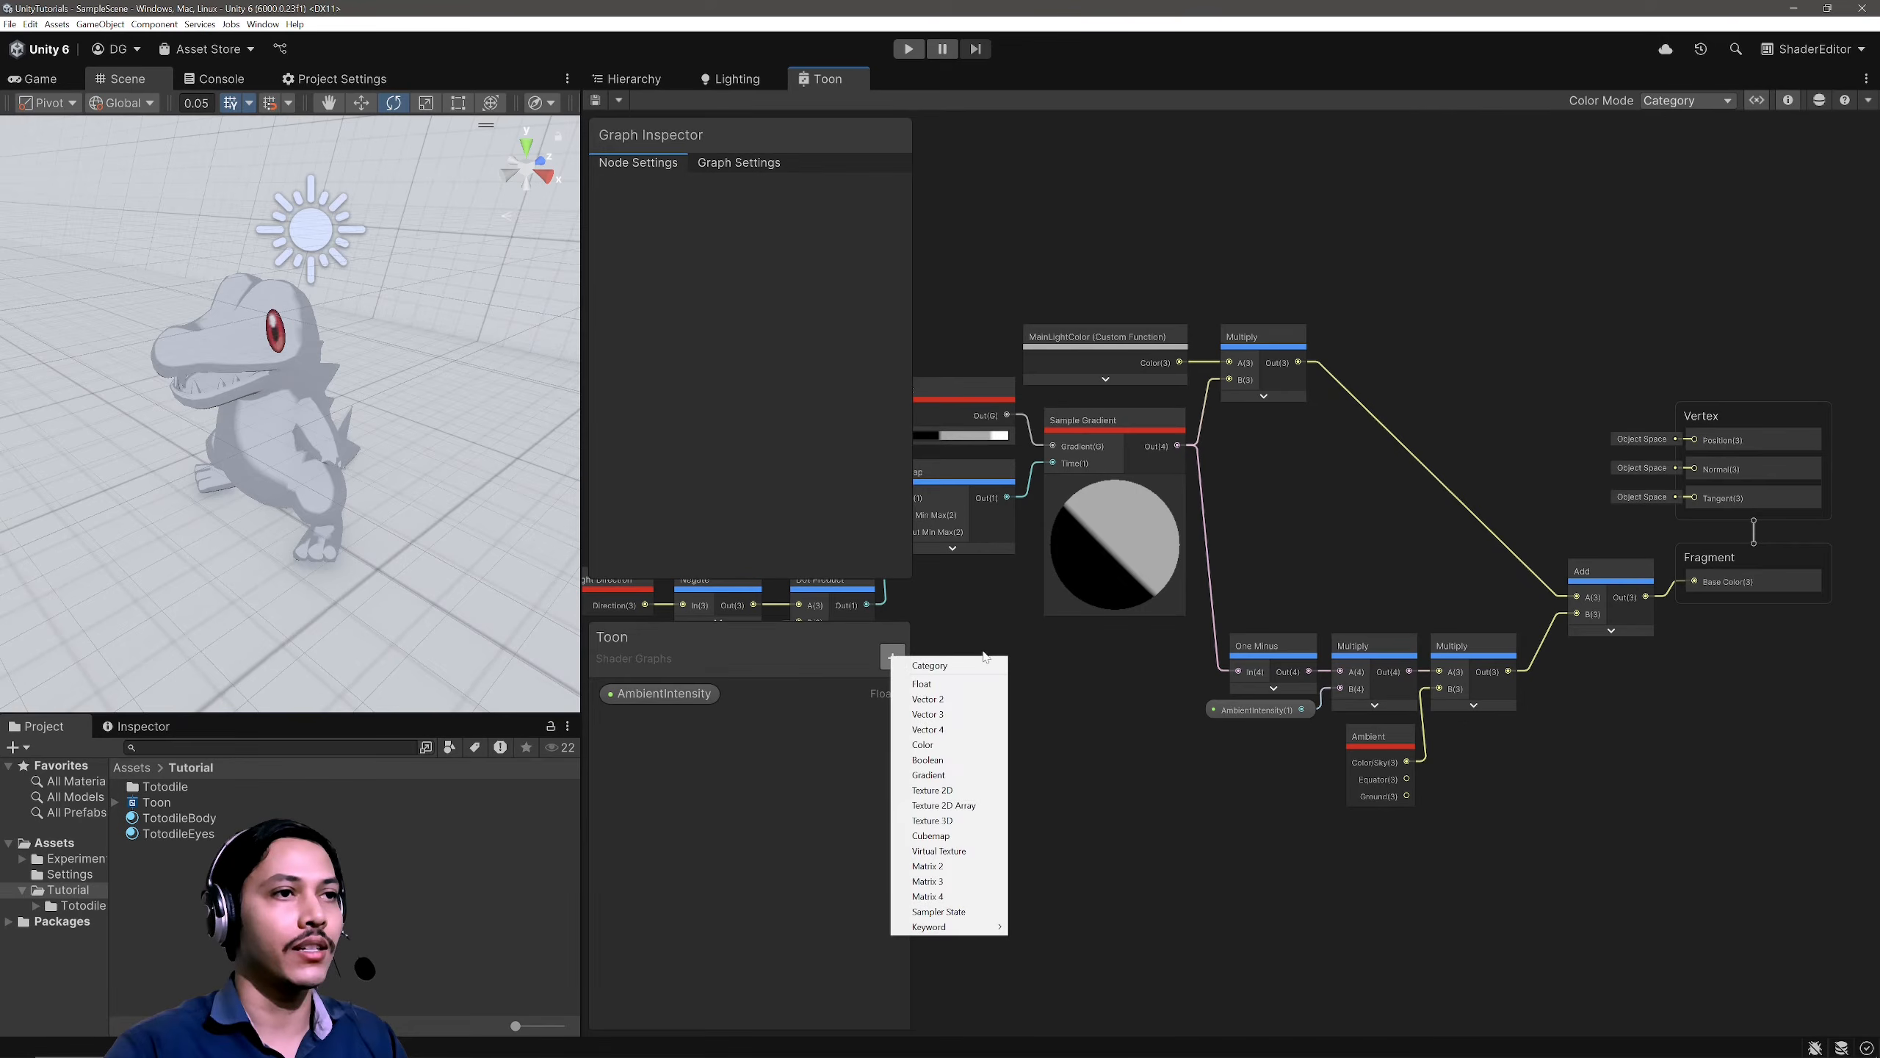
pyautogui.click(951, 744)
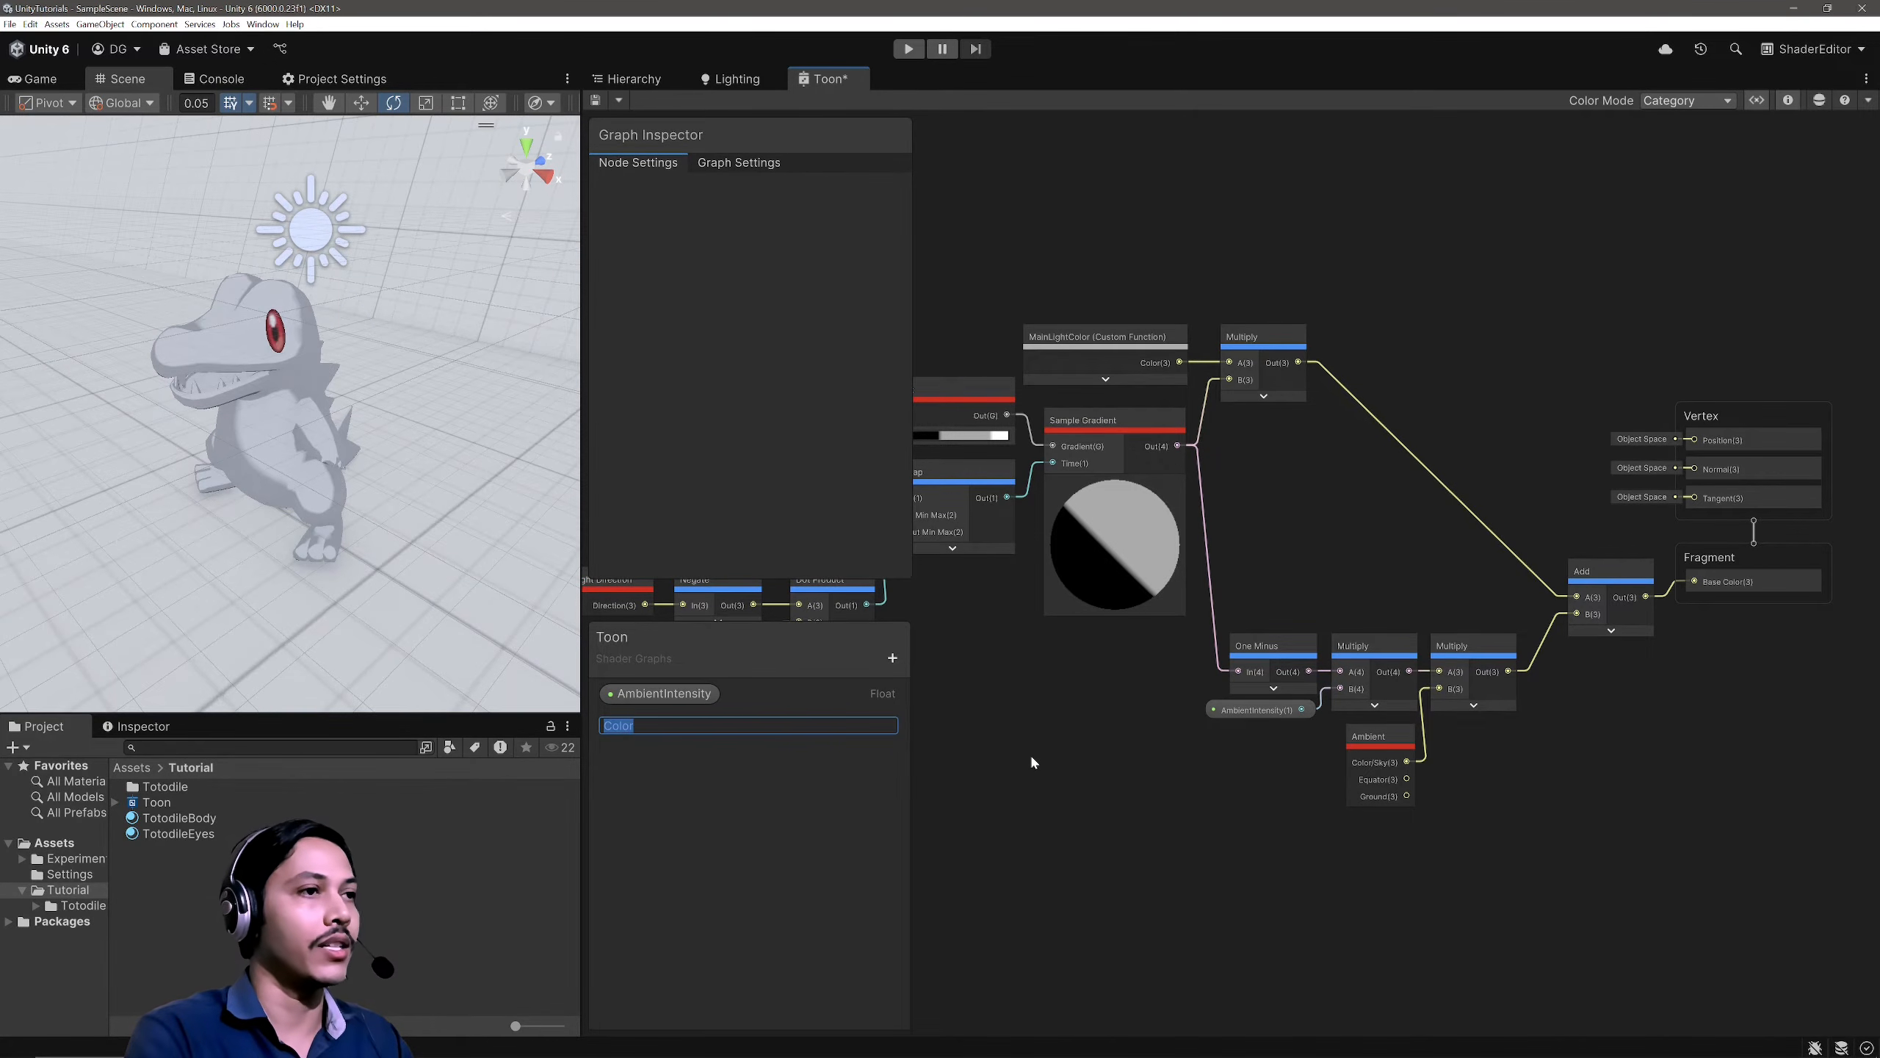
pyautogui.write('Tint')
pyautogui.press('Return')
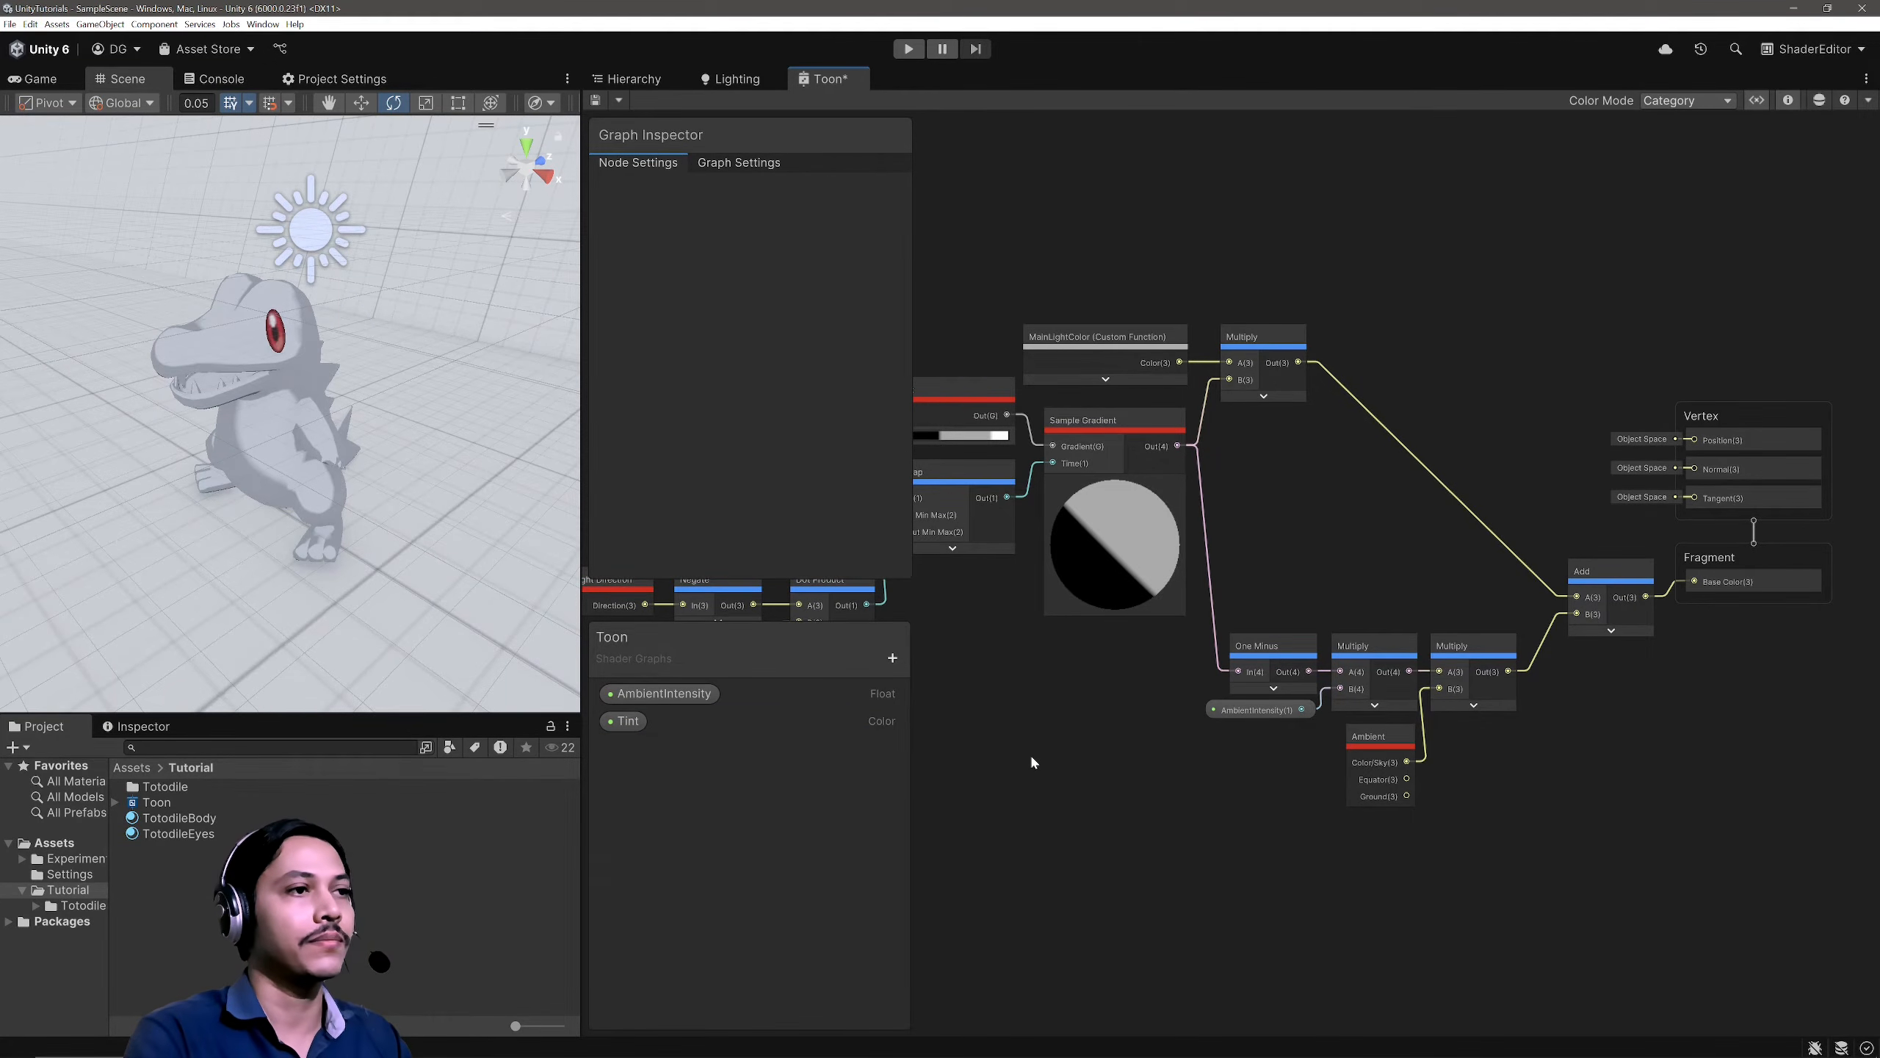
# Step: Set the Tint property's default value to white
pyautogui.click(615, 720)
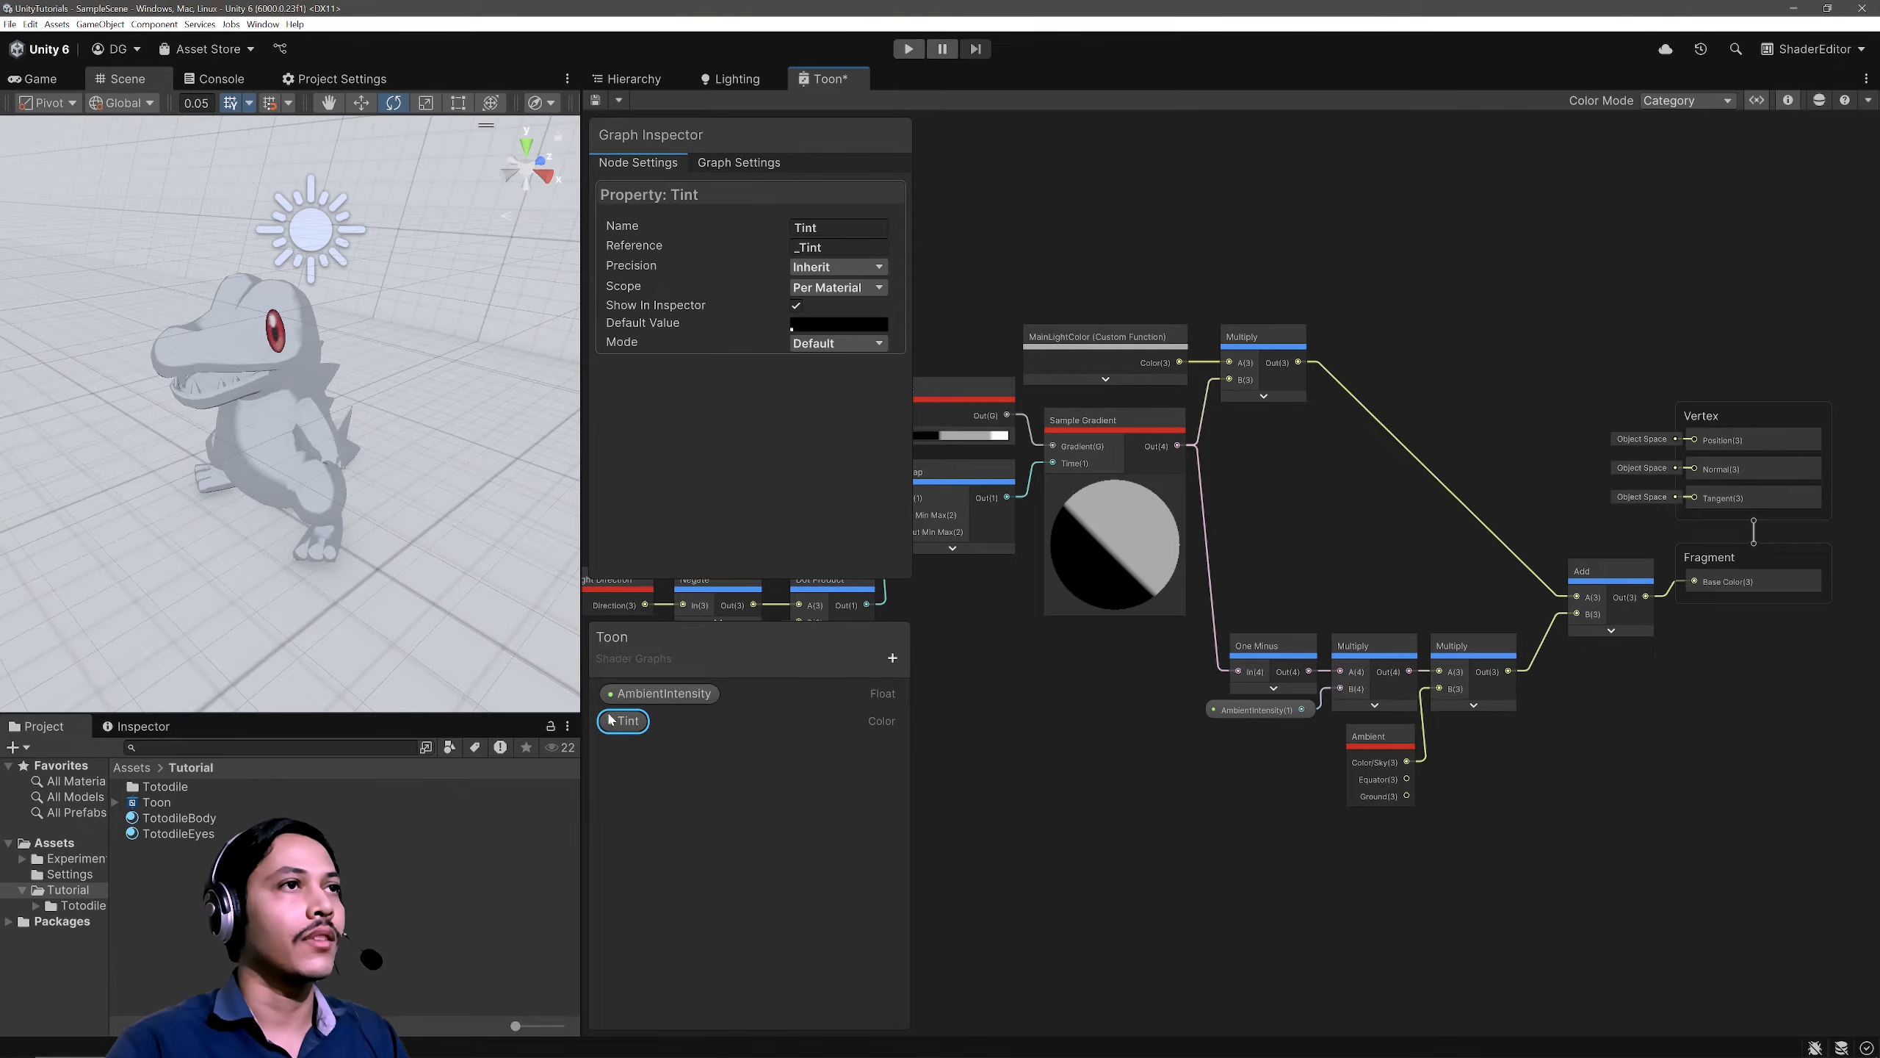
pyautogui.click(845, 324)
pyautogui.moveTo(920, 439); pyautogui.dragTo(838, 372)
pyautogui.click(838, 372)
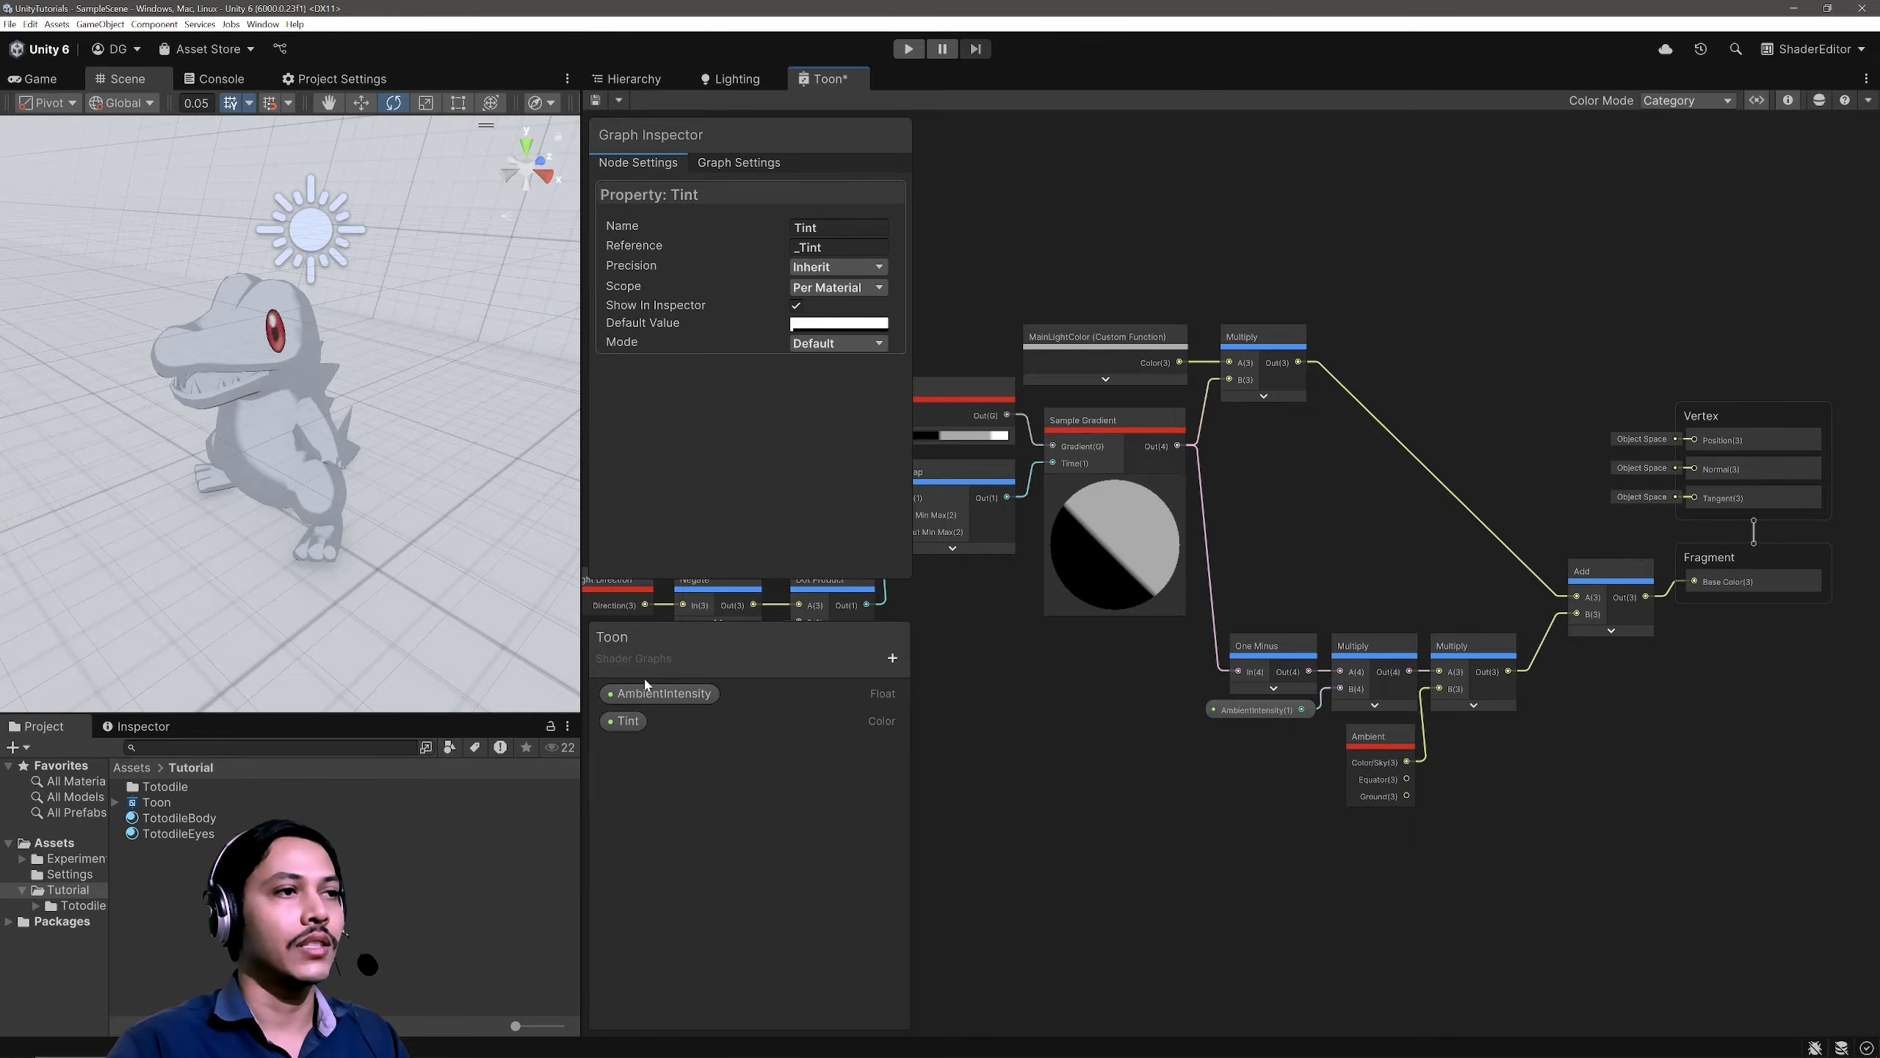
# Step: Place a Tint property node below the Add node and move the Vertex and Fragment blocks to leave a gap after it
pyautogui.click(634, 737)
pyautogui.moveTo(635, 725); pyautogui.dragTo(1594, 672)
pyautogui.click(1788, 100)
pyautogui.click(1757, 100)
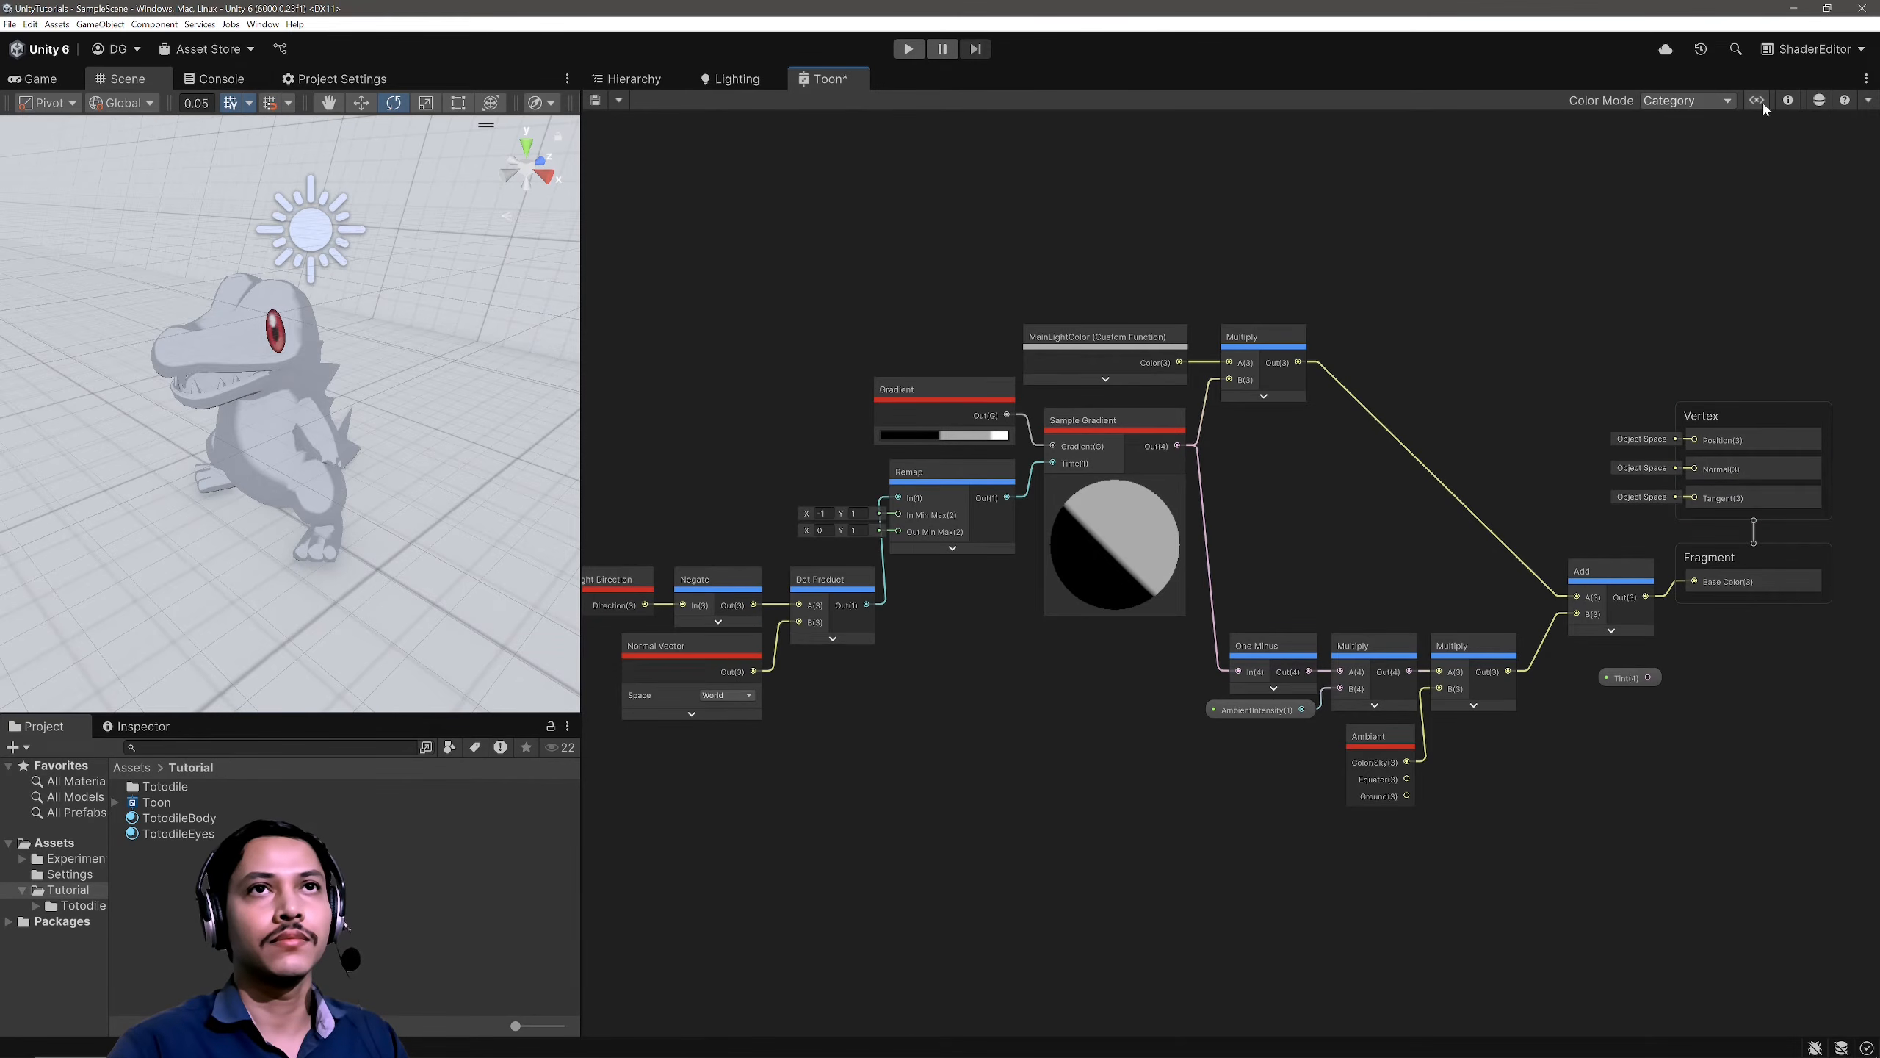
pyautogui.moveTo(1717, 727); pyautogui.dragTo(1227, 639, button='middle')
pyautogui.moveTo(1266, 264); pyautogui.dragTo(1350, 537)
pyautogui.moveTo(1342, 470); pyautogui.dragTo(1615, 453)
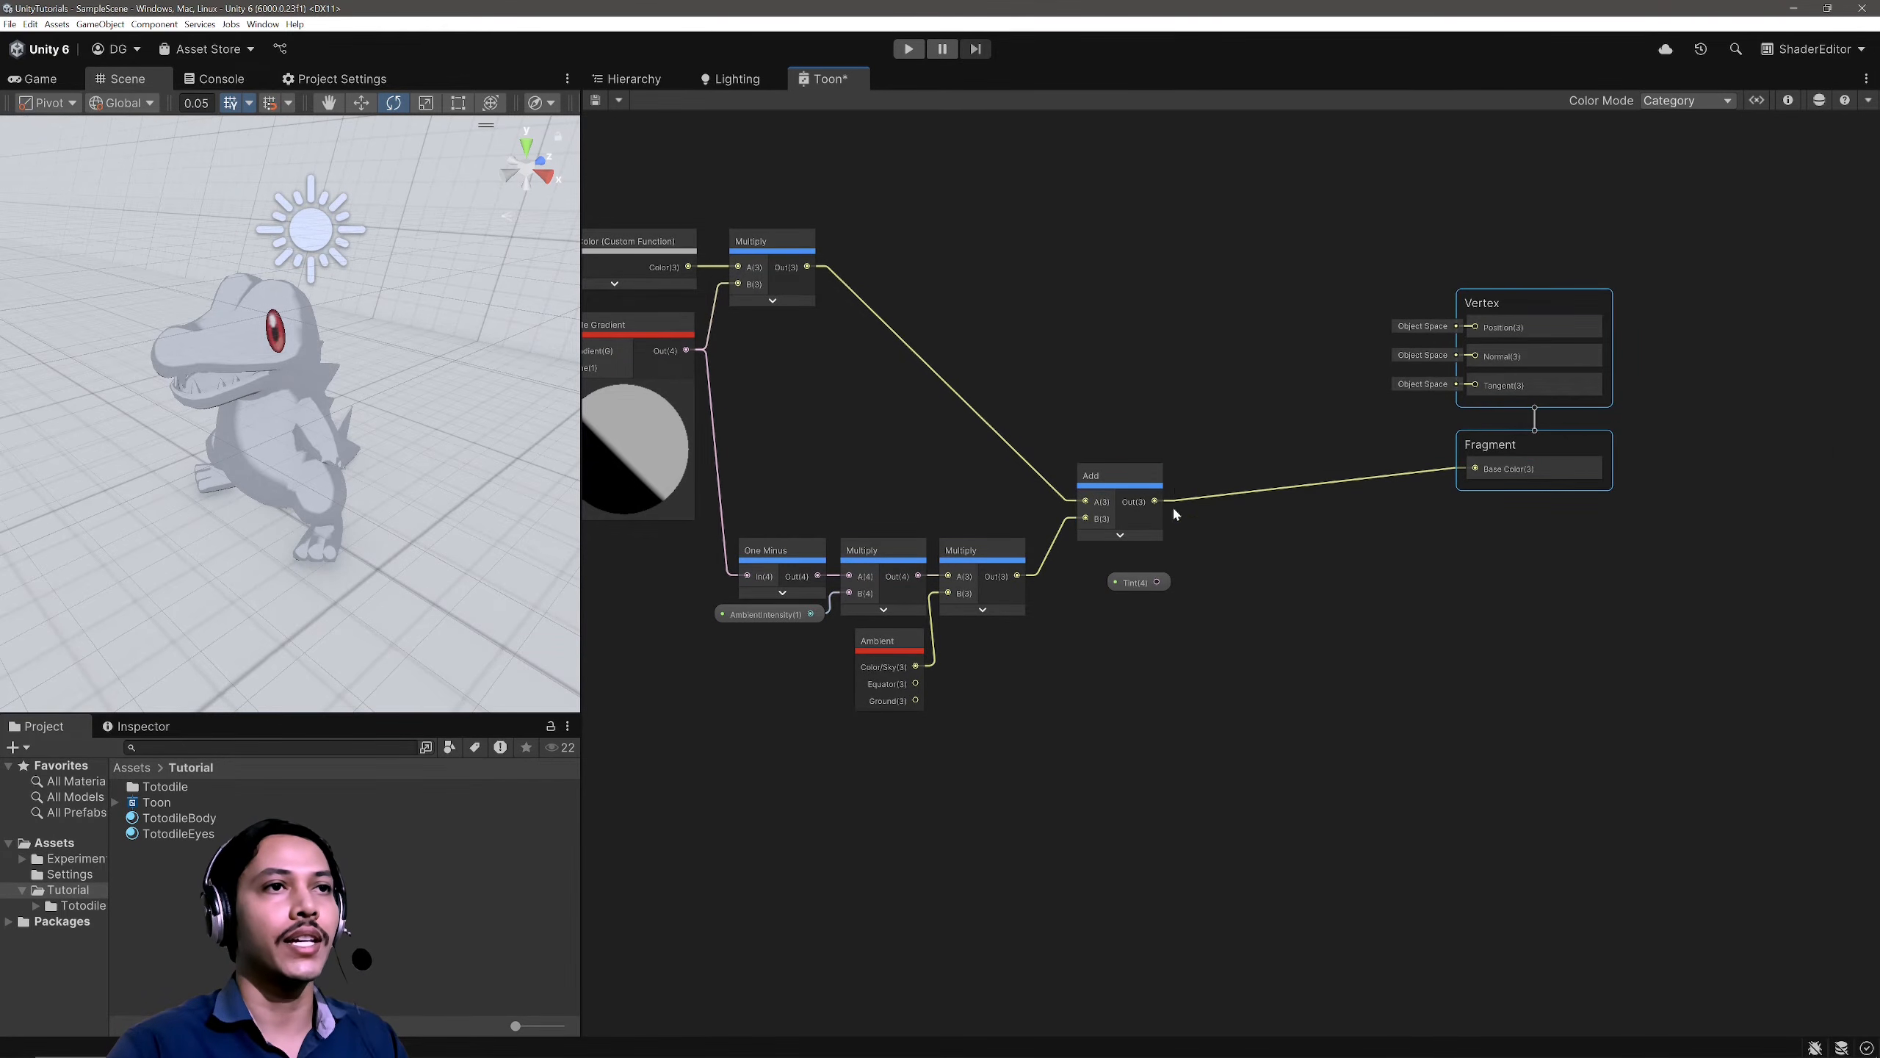
# Step: Multiply the Add output by Tint with a new Multiply node and connect the result to the Fragment's Base Color
pyautogui.moveTo(1155, 502); pyautogui.dragTo(1306, 580)
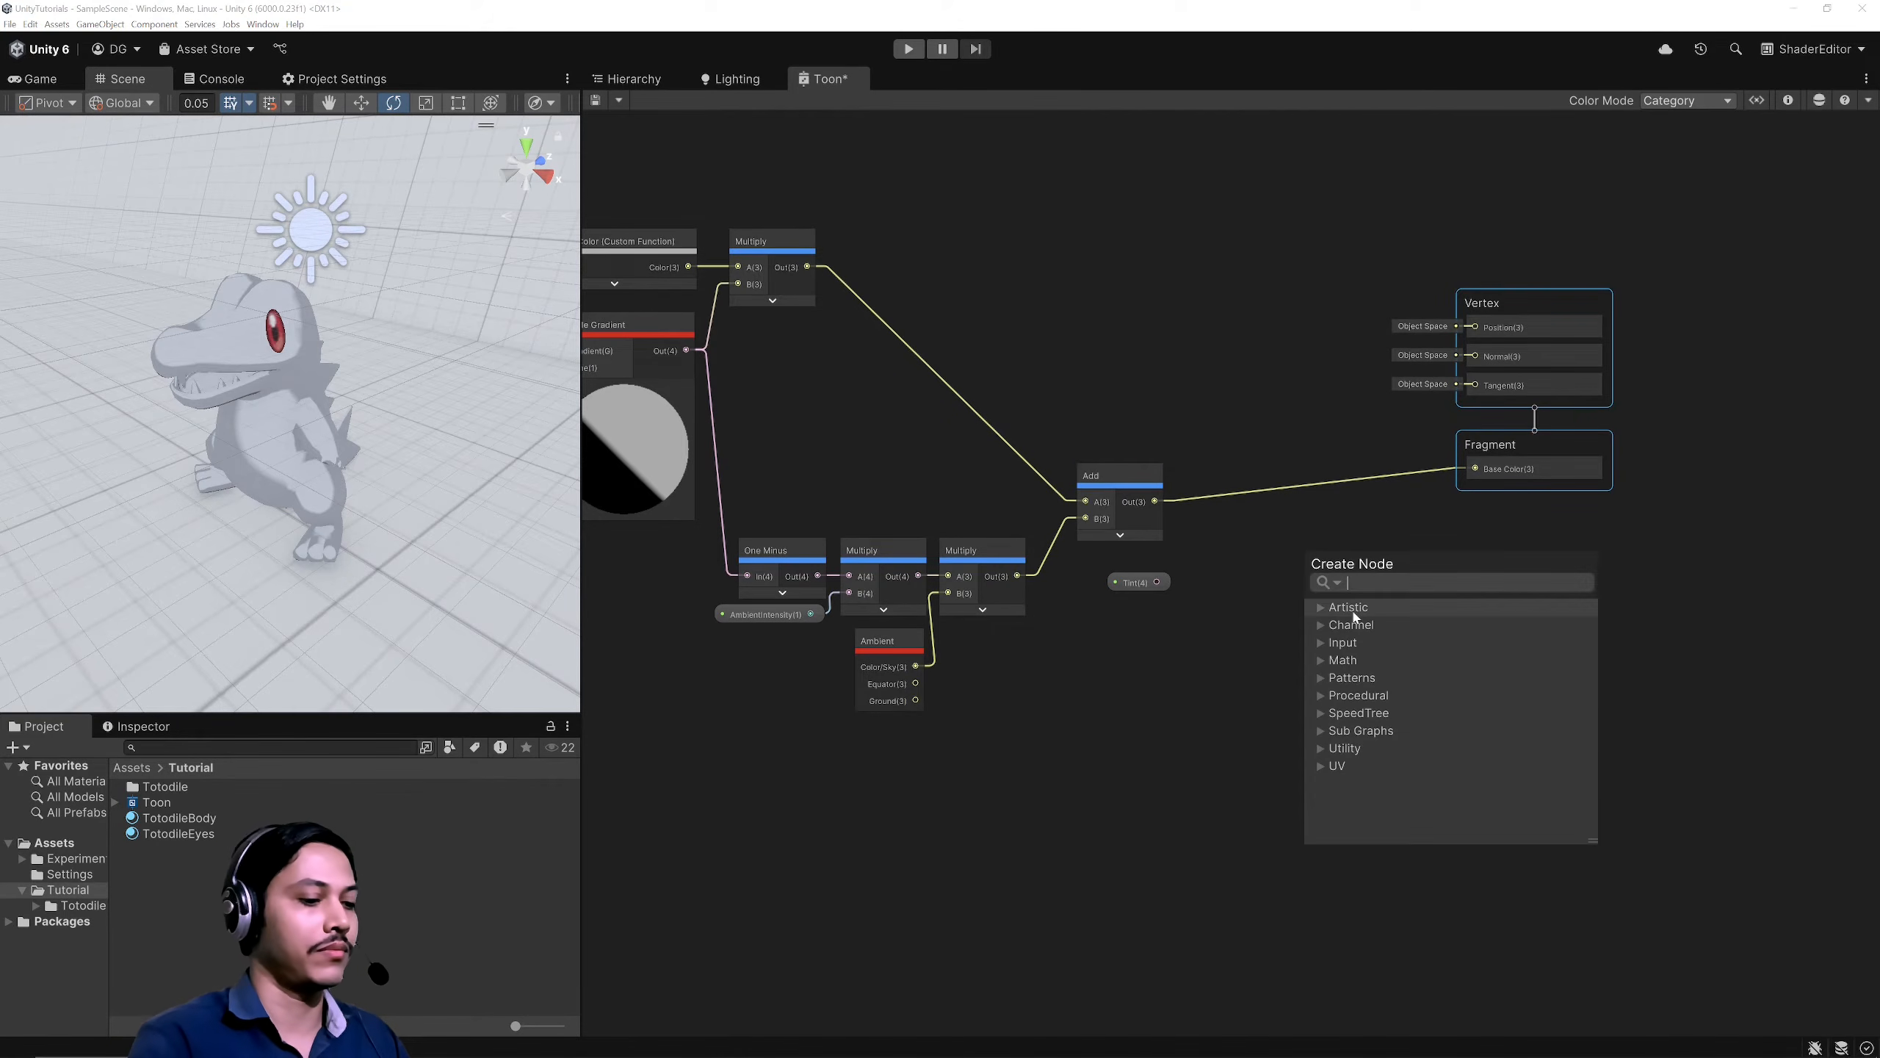
pyautogui.write('mul')
pyautogui.press('Return')
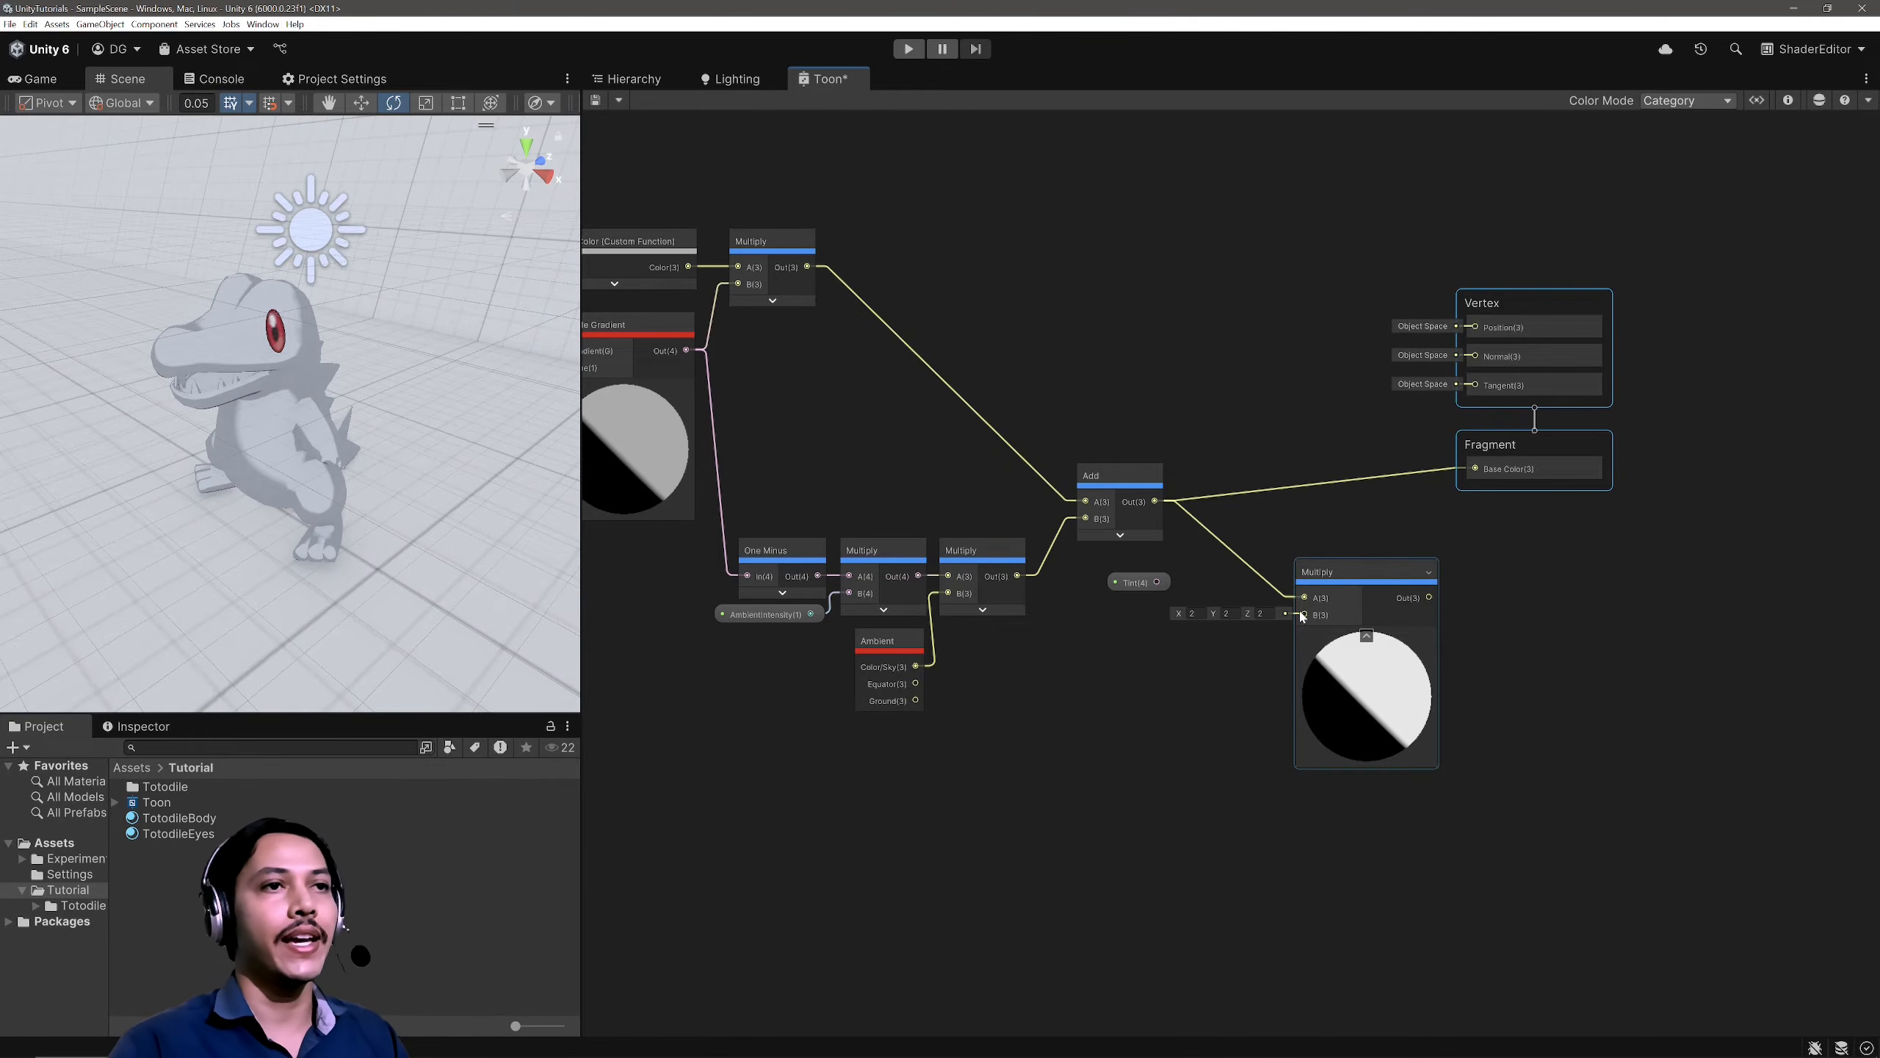
pyautogui.moveTo(1157, 582); pyautogui.dragTo(1317, 615)
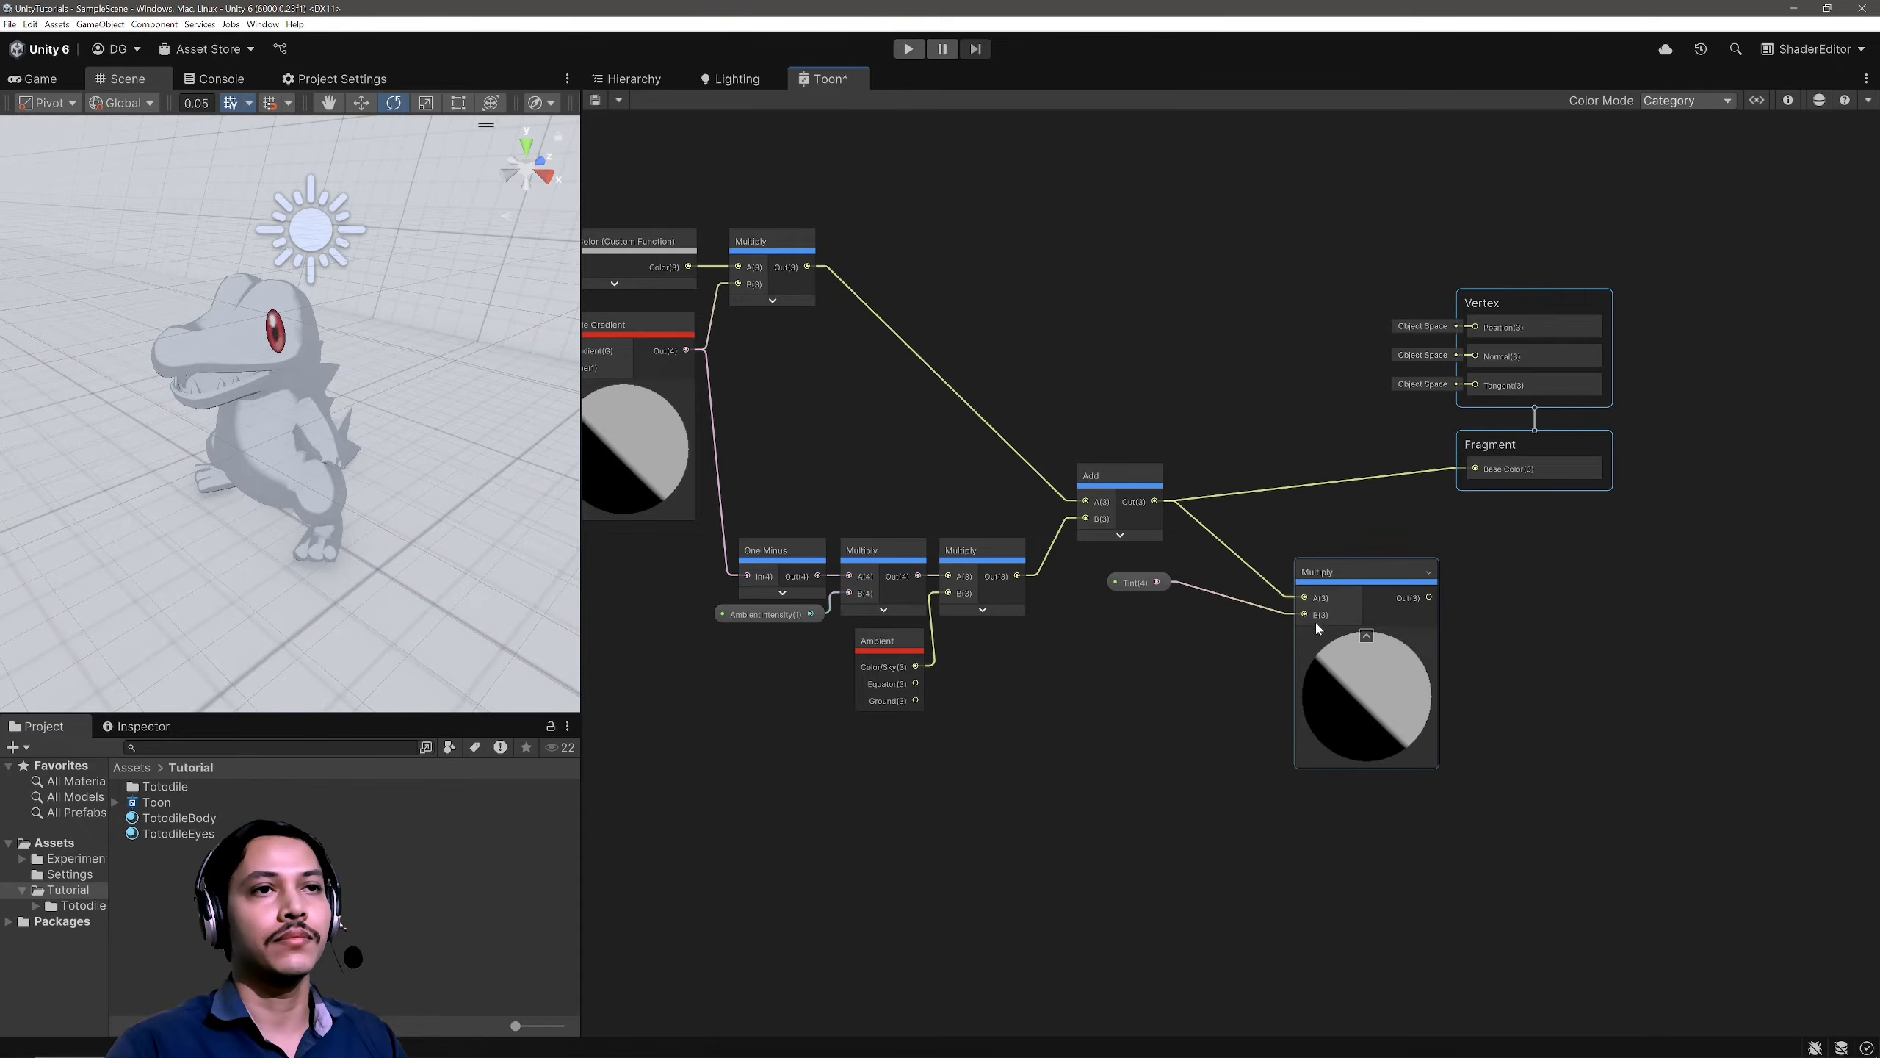
pyautogui.moveTo(1428, 599); pyautogui.dragTo(1476, 468)
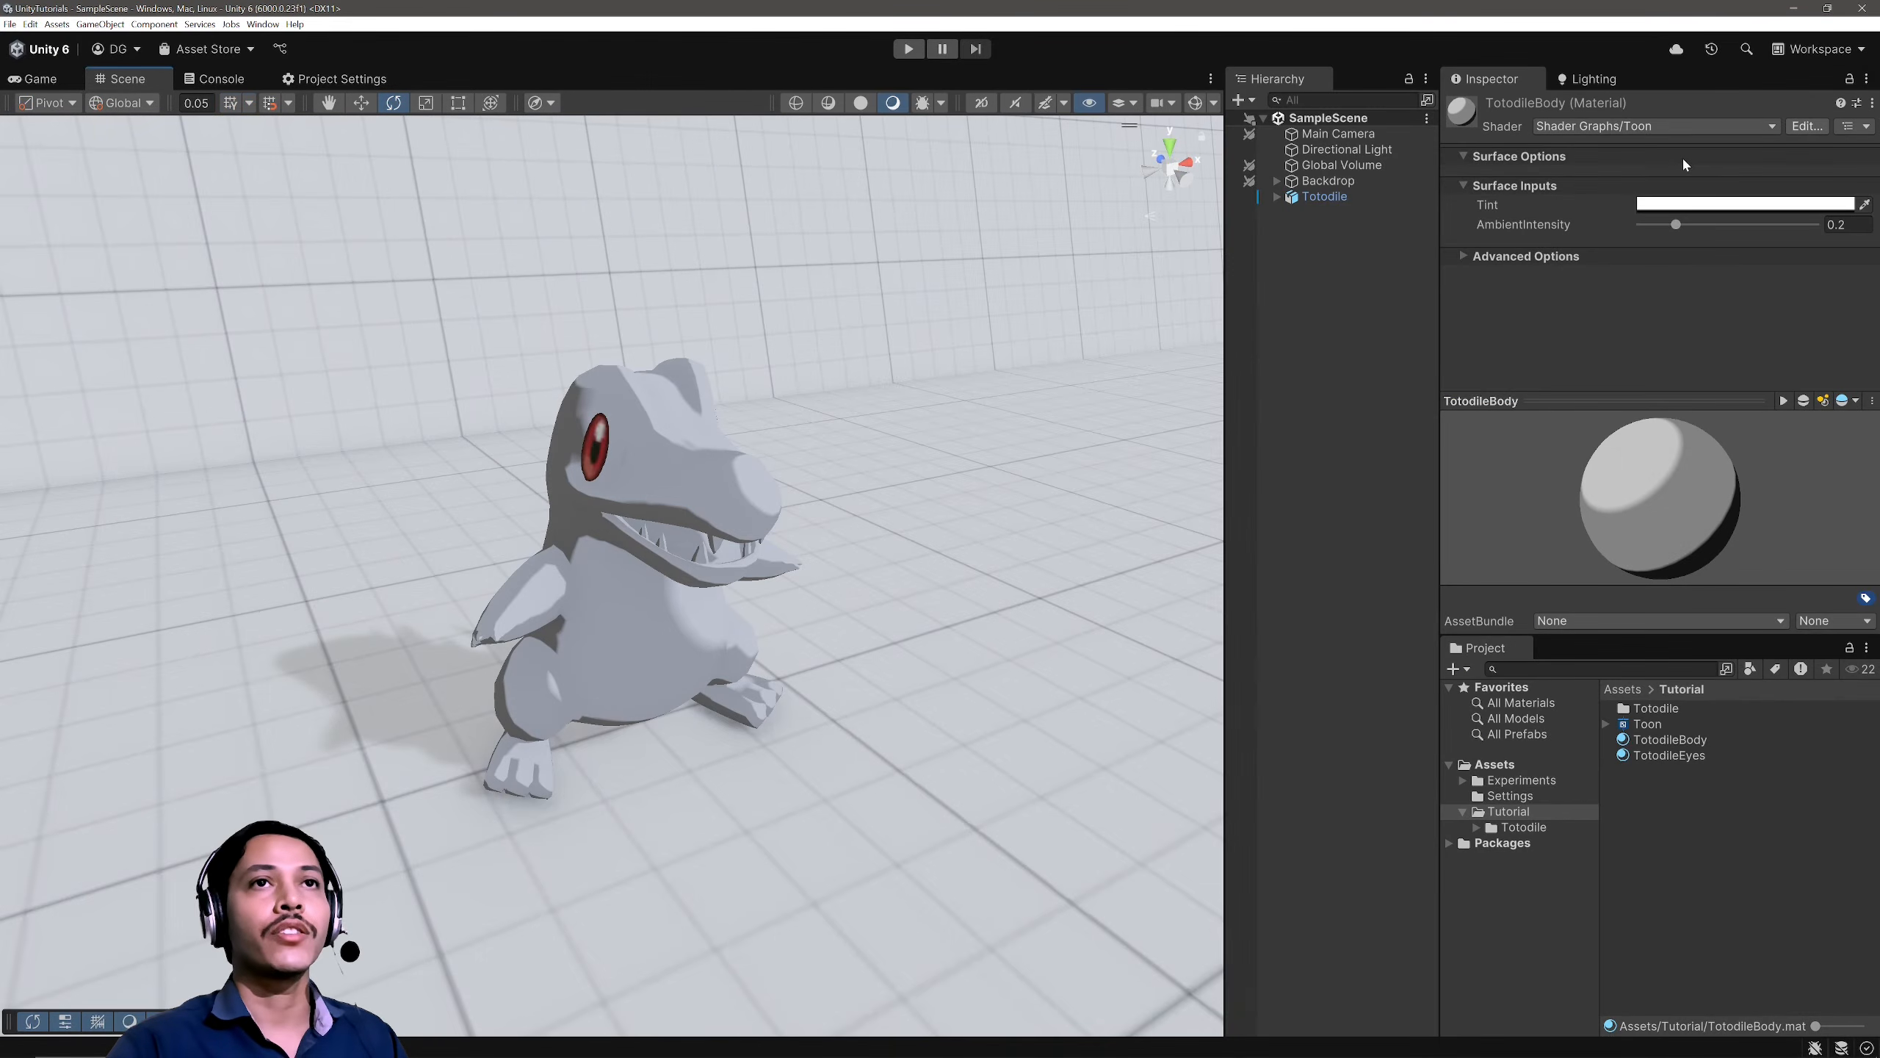
# Step: Try a light red Tint on the TotodileBody material
pyautogui.click(1670, 206)
pyautogui.moveTo(1765, 338); pyautogui.dragTo(1767, 296)
pyautogui.click(1866, 199)
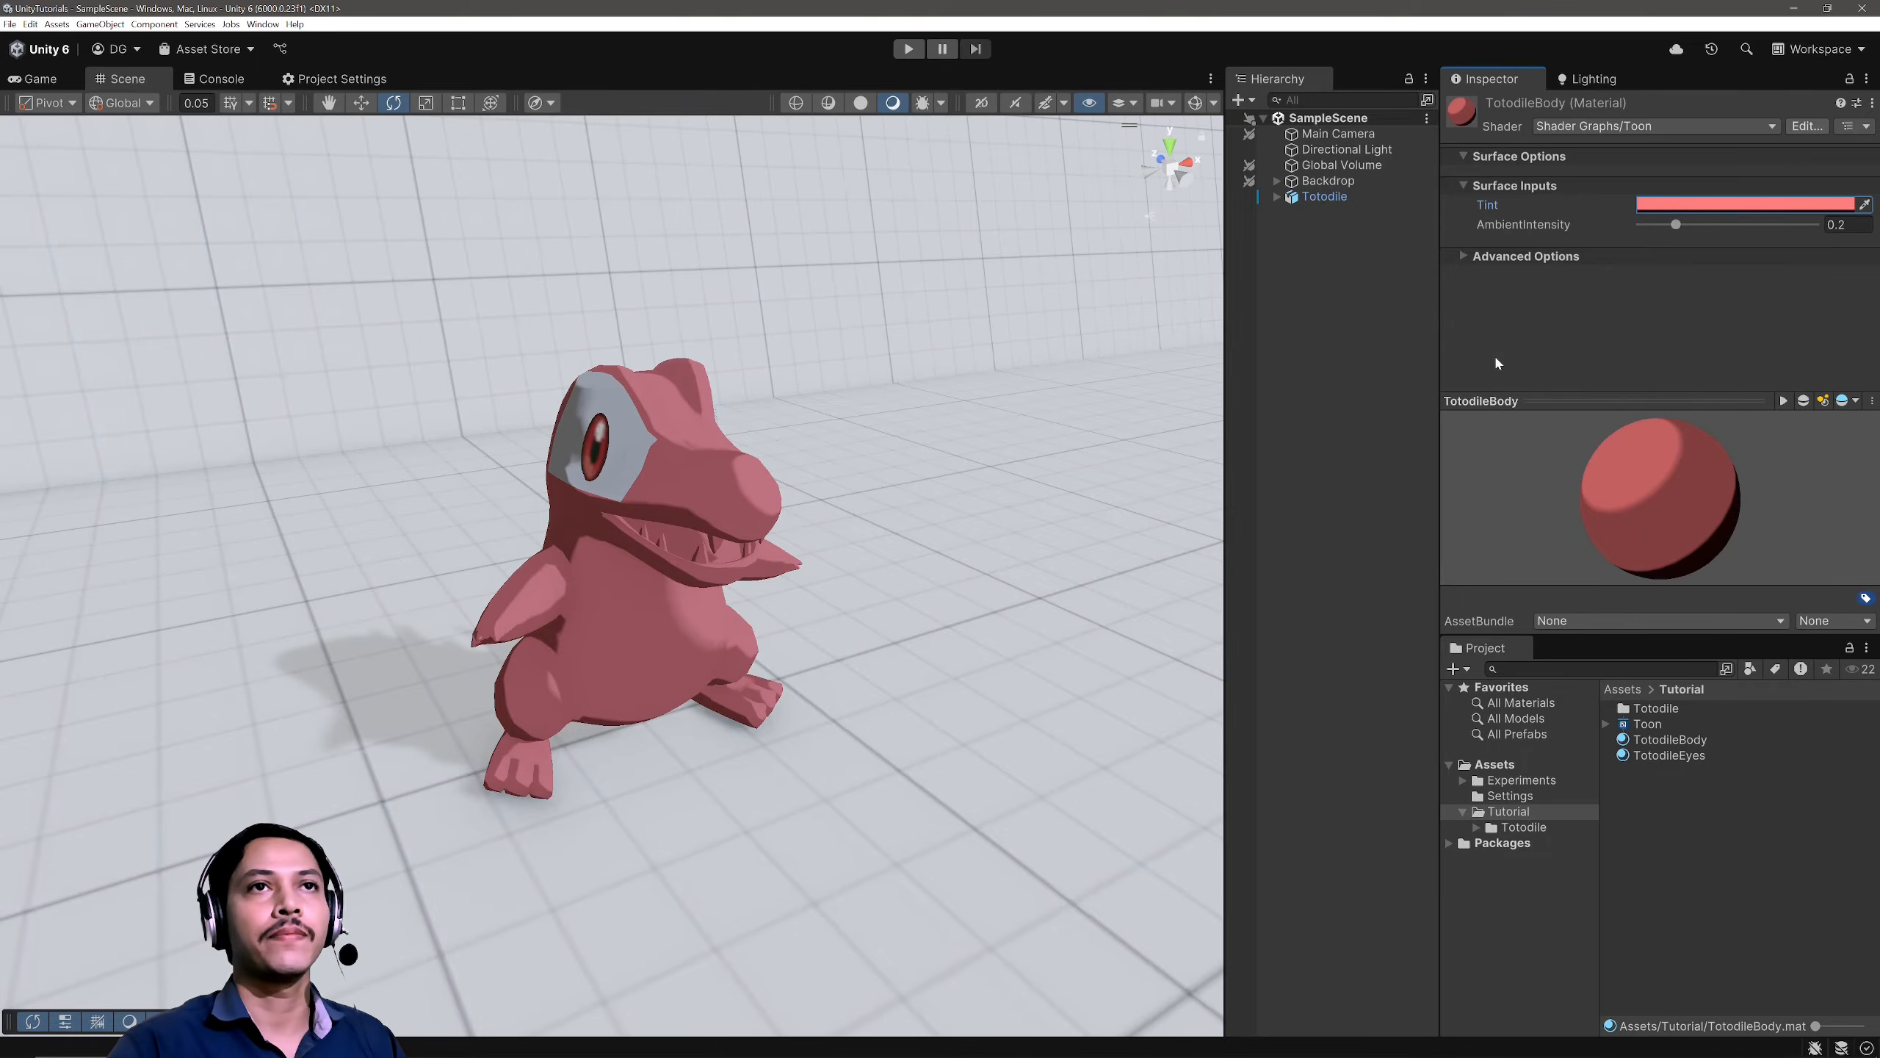
# Step: Try a pure green Filter colour on the Directional Light, and undo the filter change
pyautogui.click(1330, 152)
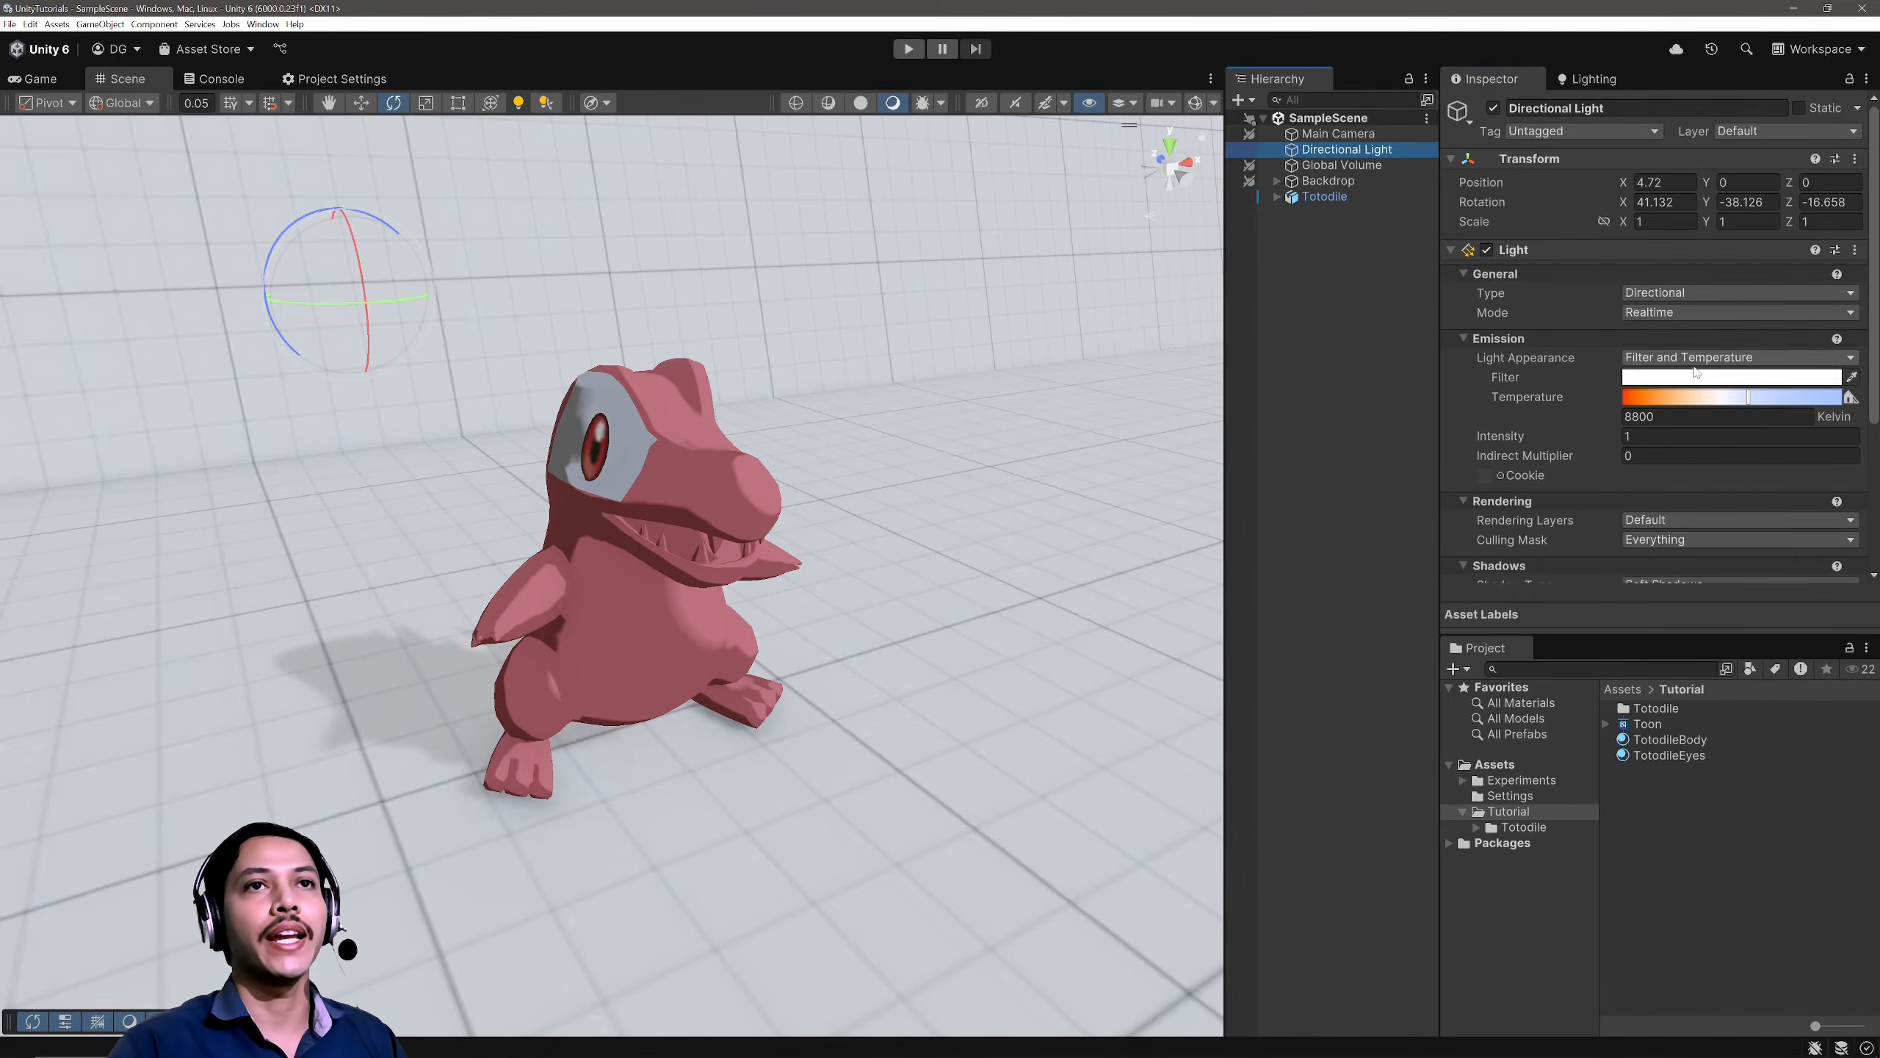
pyautogui.click(1633, 377)
pyautogui.moveTo(1819, 493); pyautogui.dragTo(1594, 575)
pyautogui.moveTo(1813, 580); pyautogui.dragTo(1730, 476)
pyautogui.click(1866, 364)
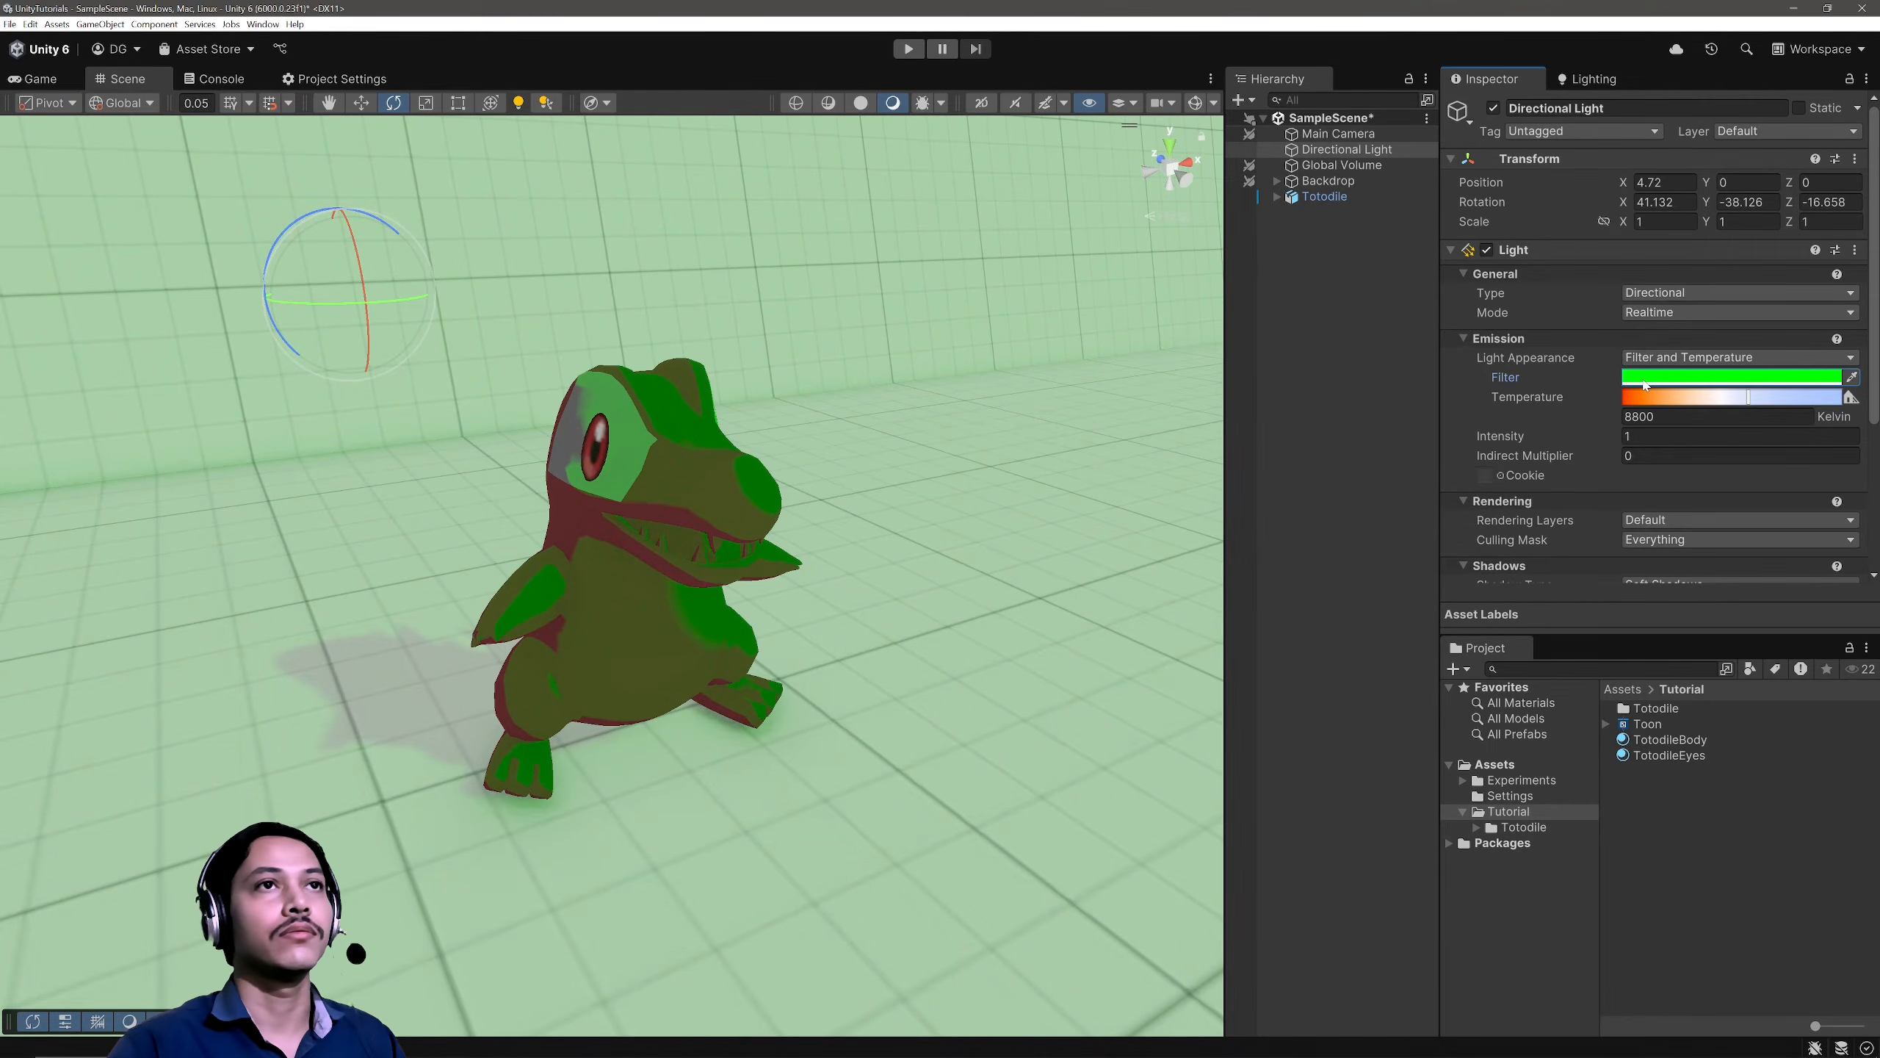
pyautogui.hotkey('ctrl', 'z')
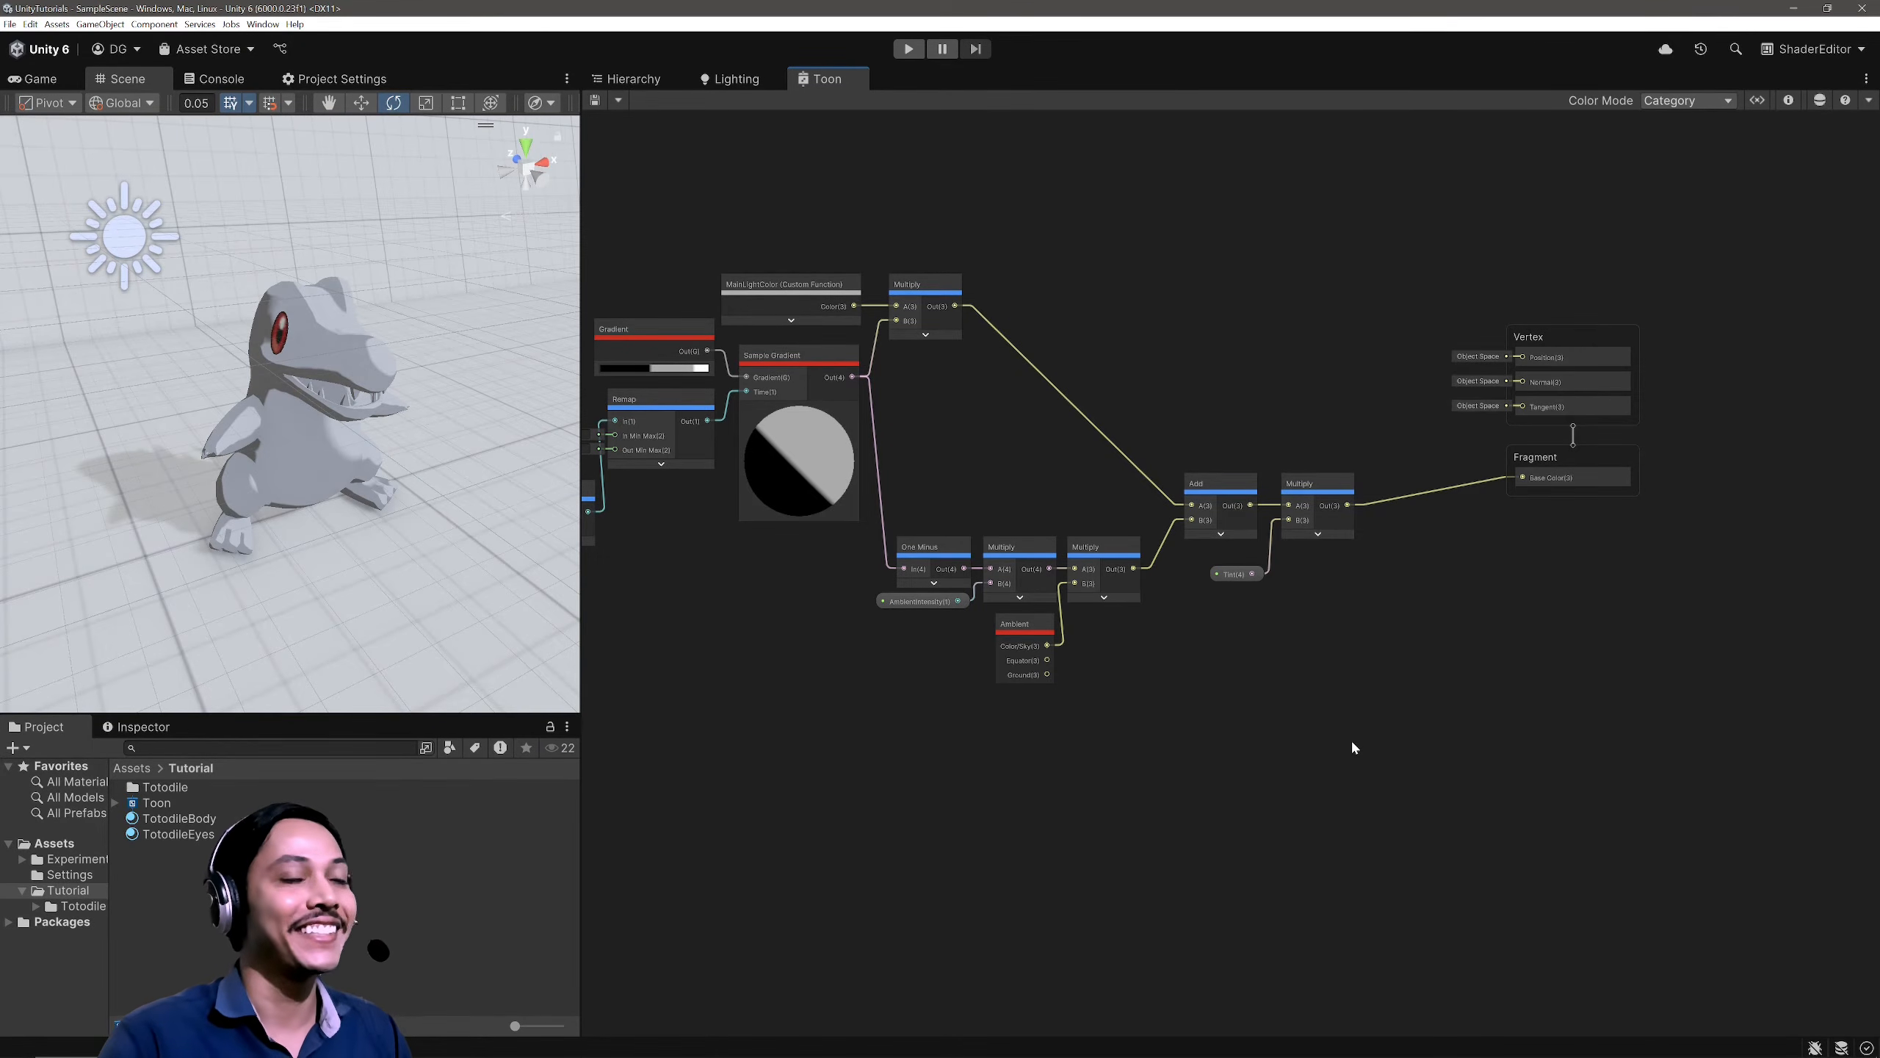
# Step: Add a Fresnel Effect node in the empty area below the Ambient node and raise its Power to narrow the rim
pyautogui.moveTo(1353, 744); pyautogui.dragTo(1425, 577, button='middle')
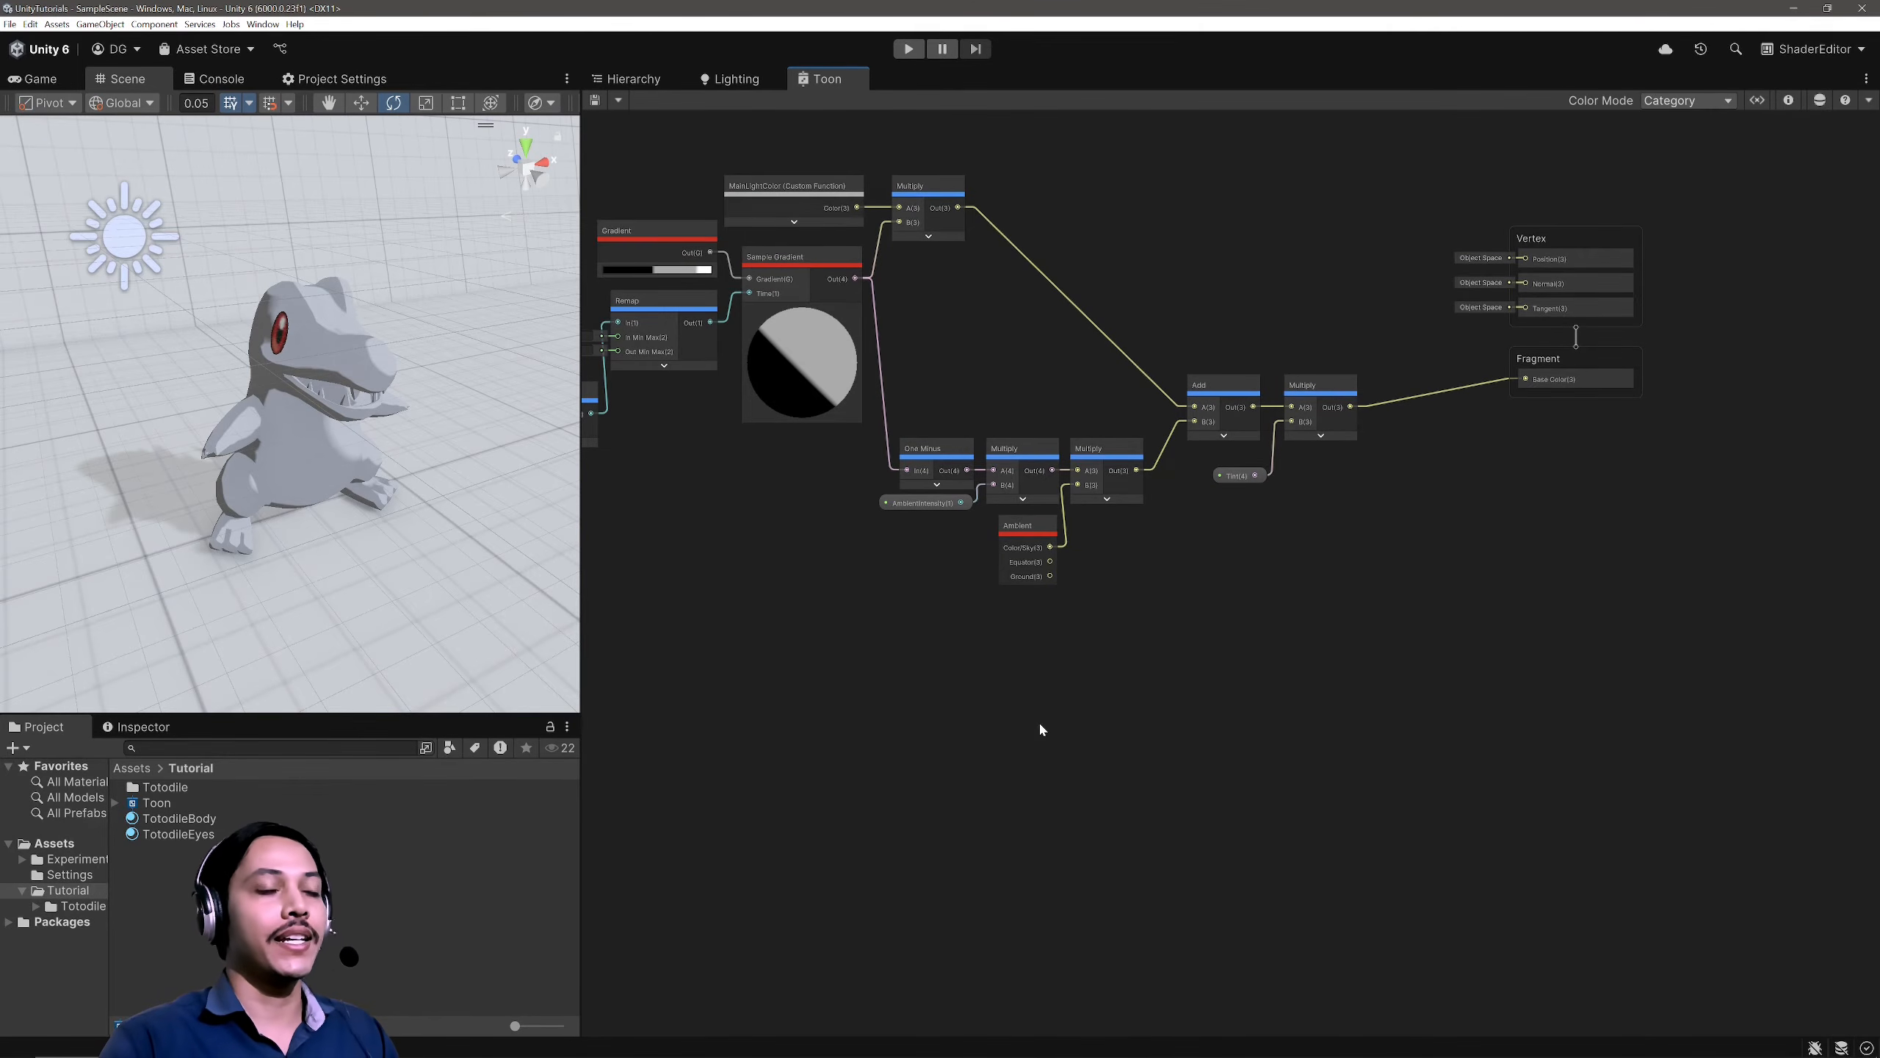
pyautogui.press('space')
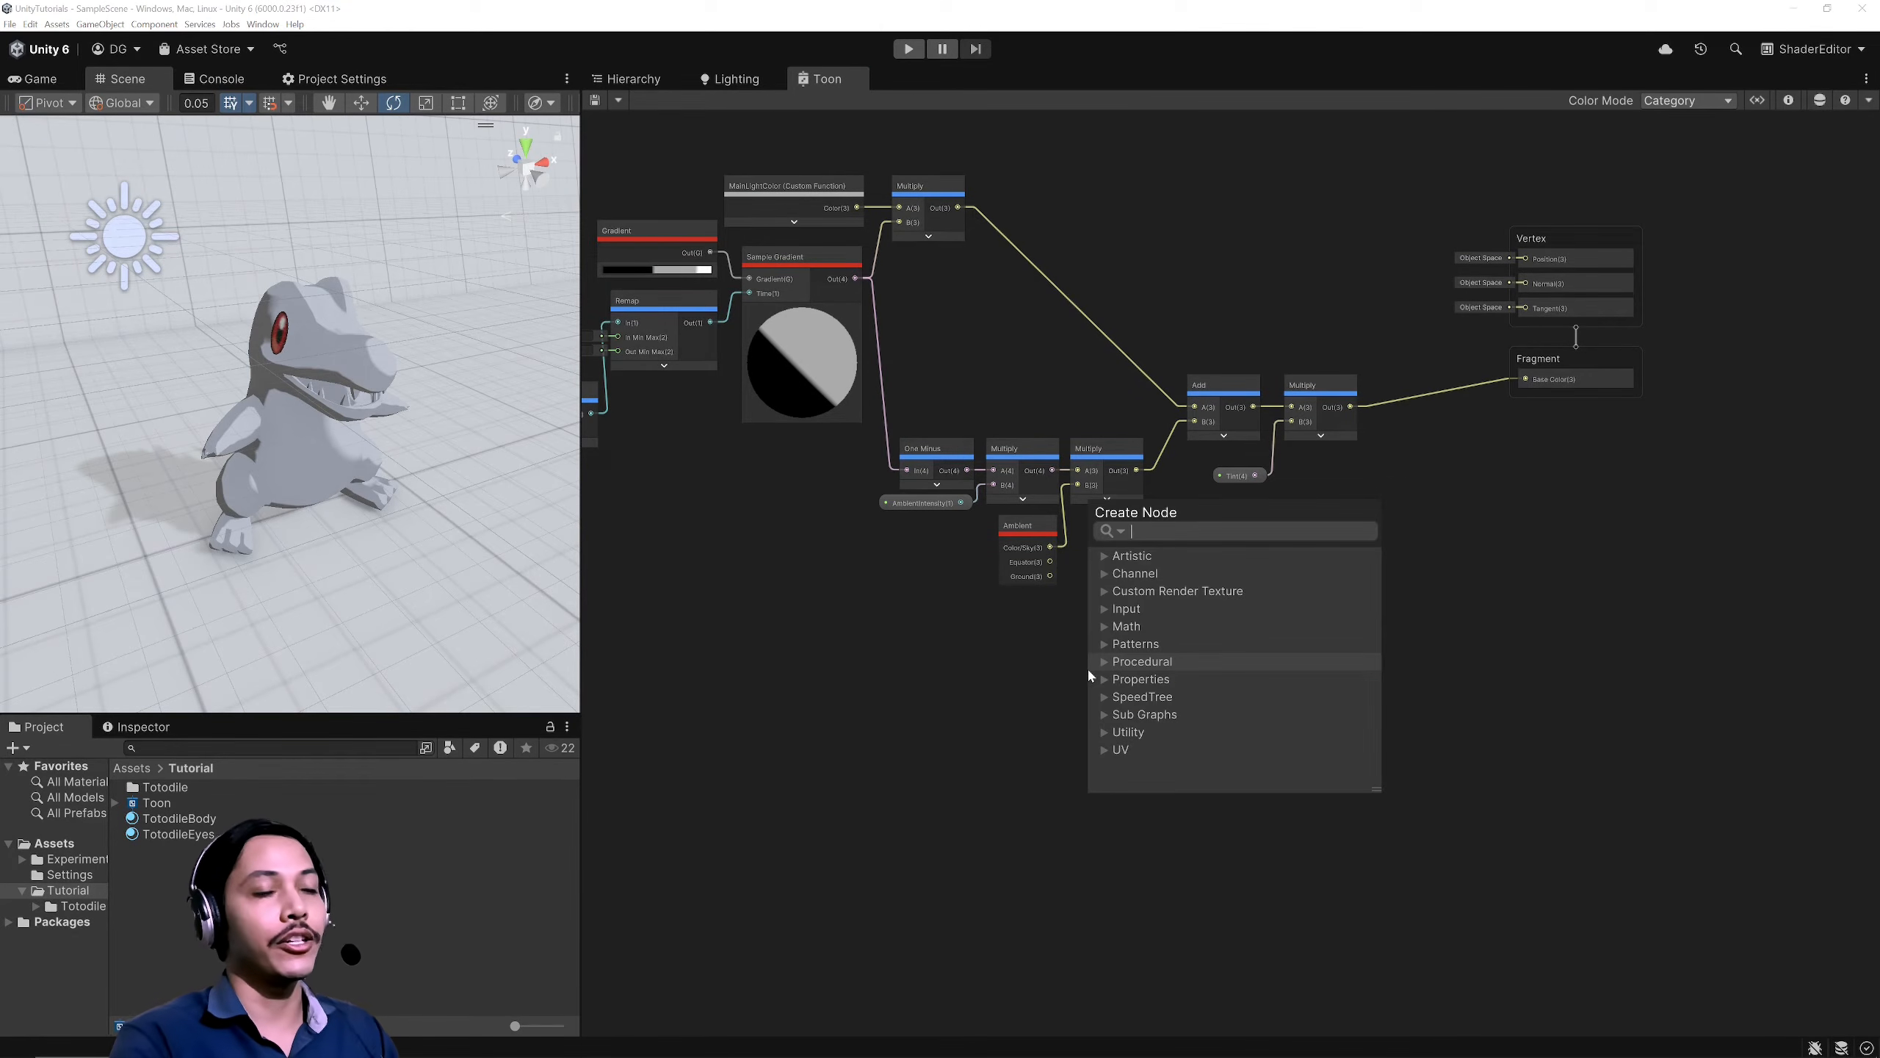
pyautogui.write('fre')
pyautogui.press('Return')
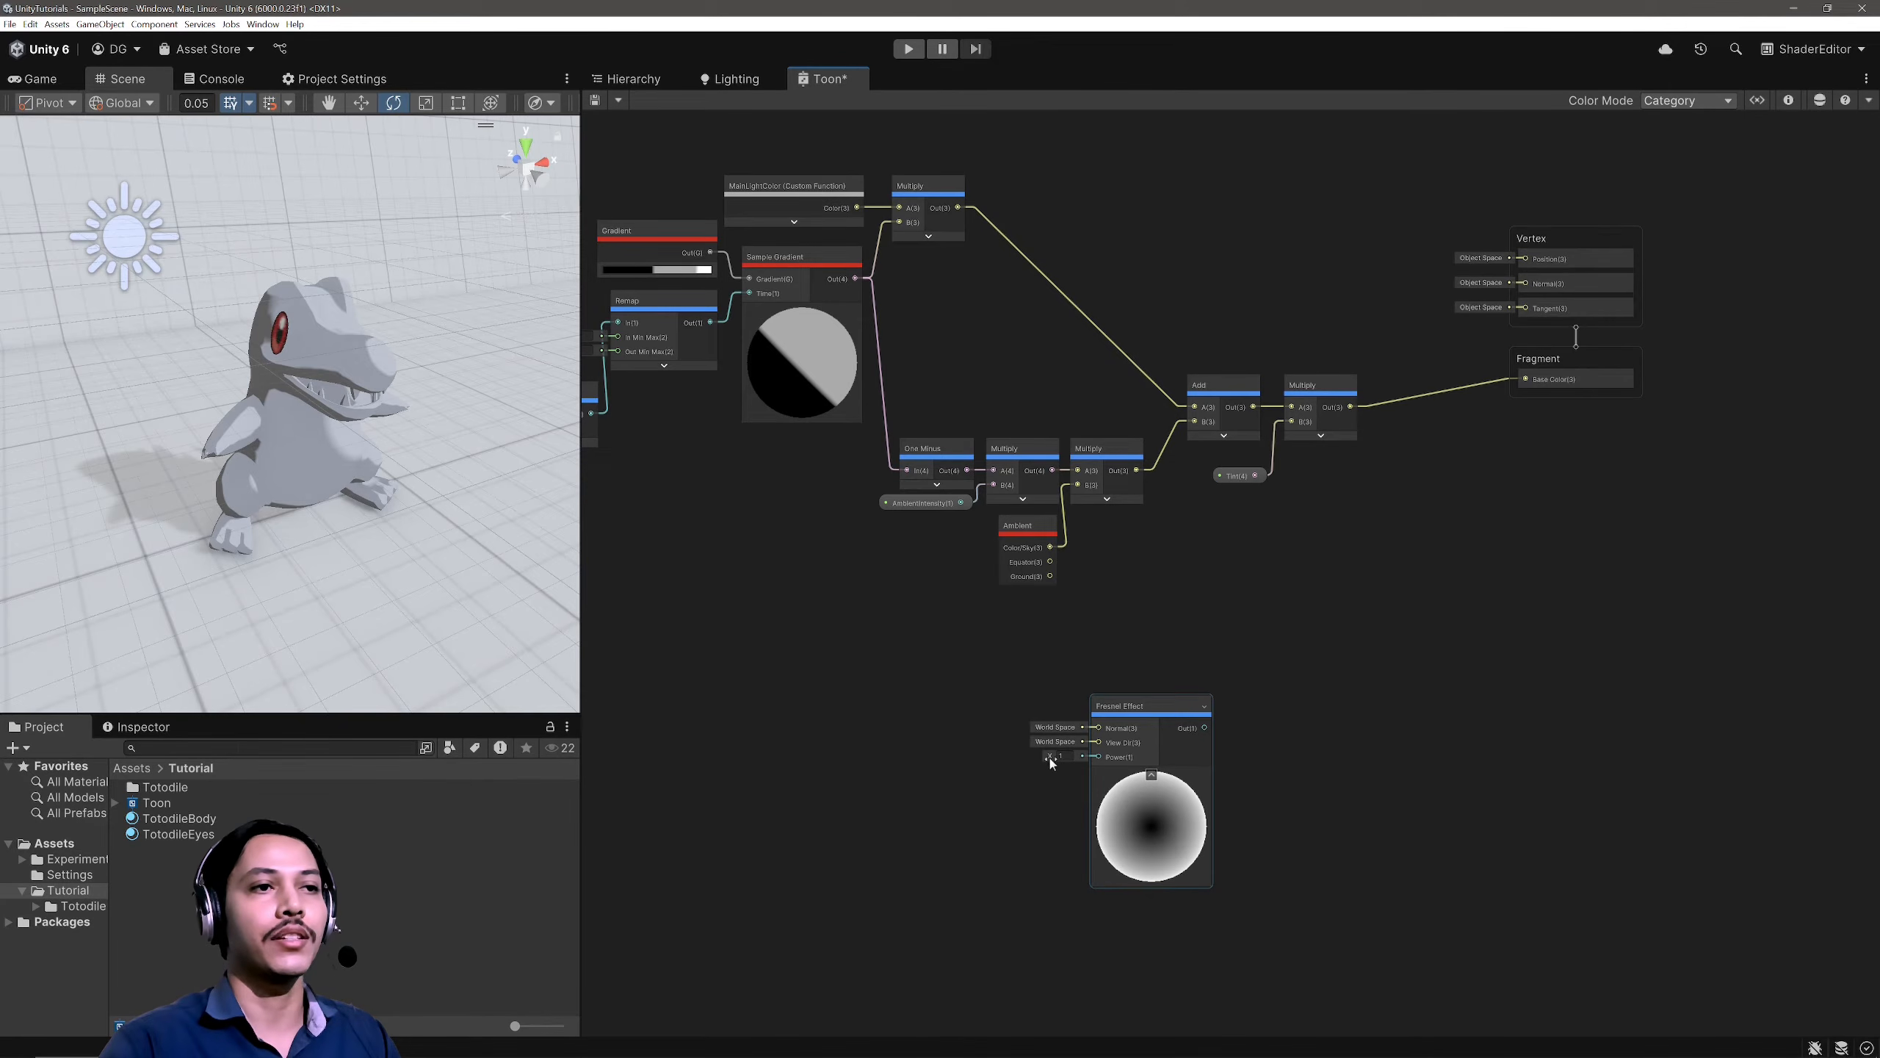
pyautogui.moveTo(1049, 756); pyautogui.dragTo(1169, 781)
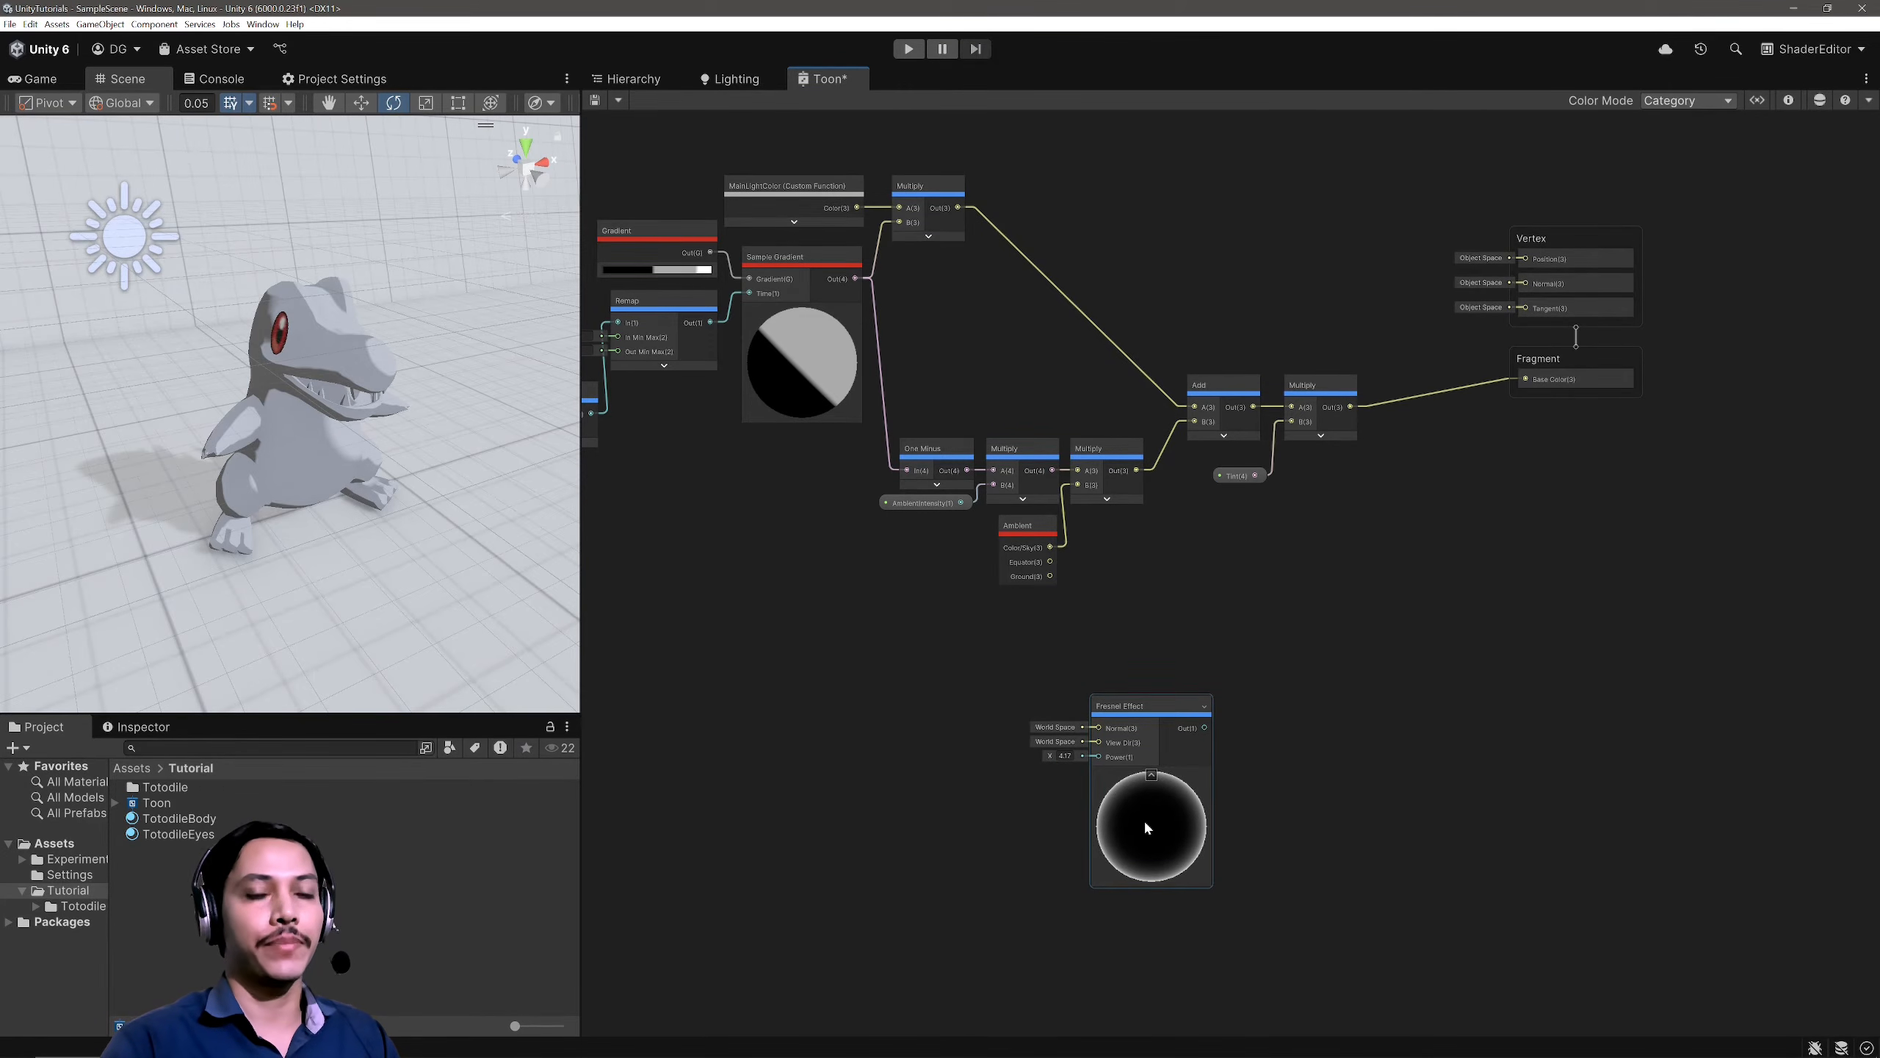
# Step: Show the Blackboard and Graph Inspector and add a Float property named RimLightPower
pyautogui.click(1757, 100)
pyautogui.click(1789, 100)
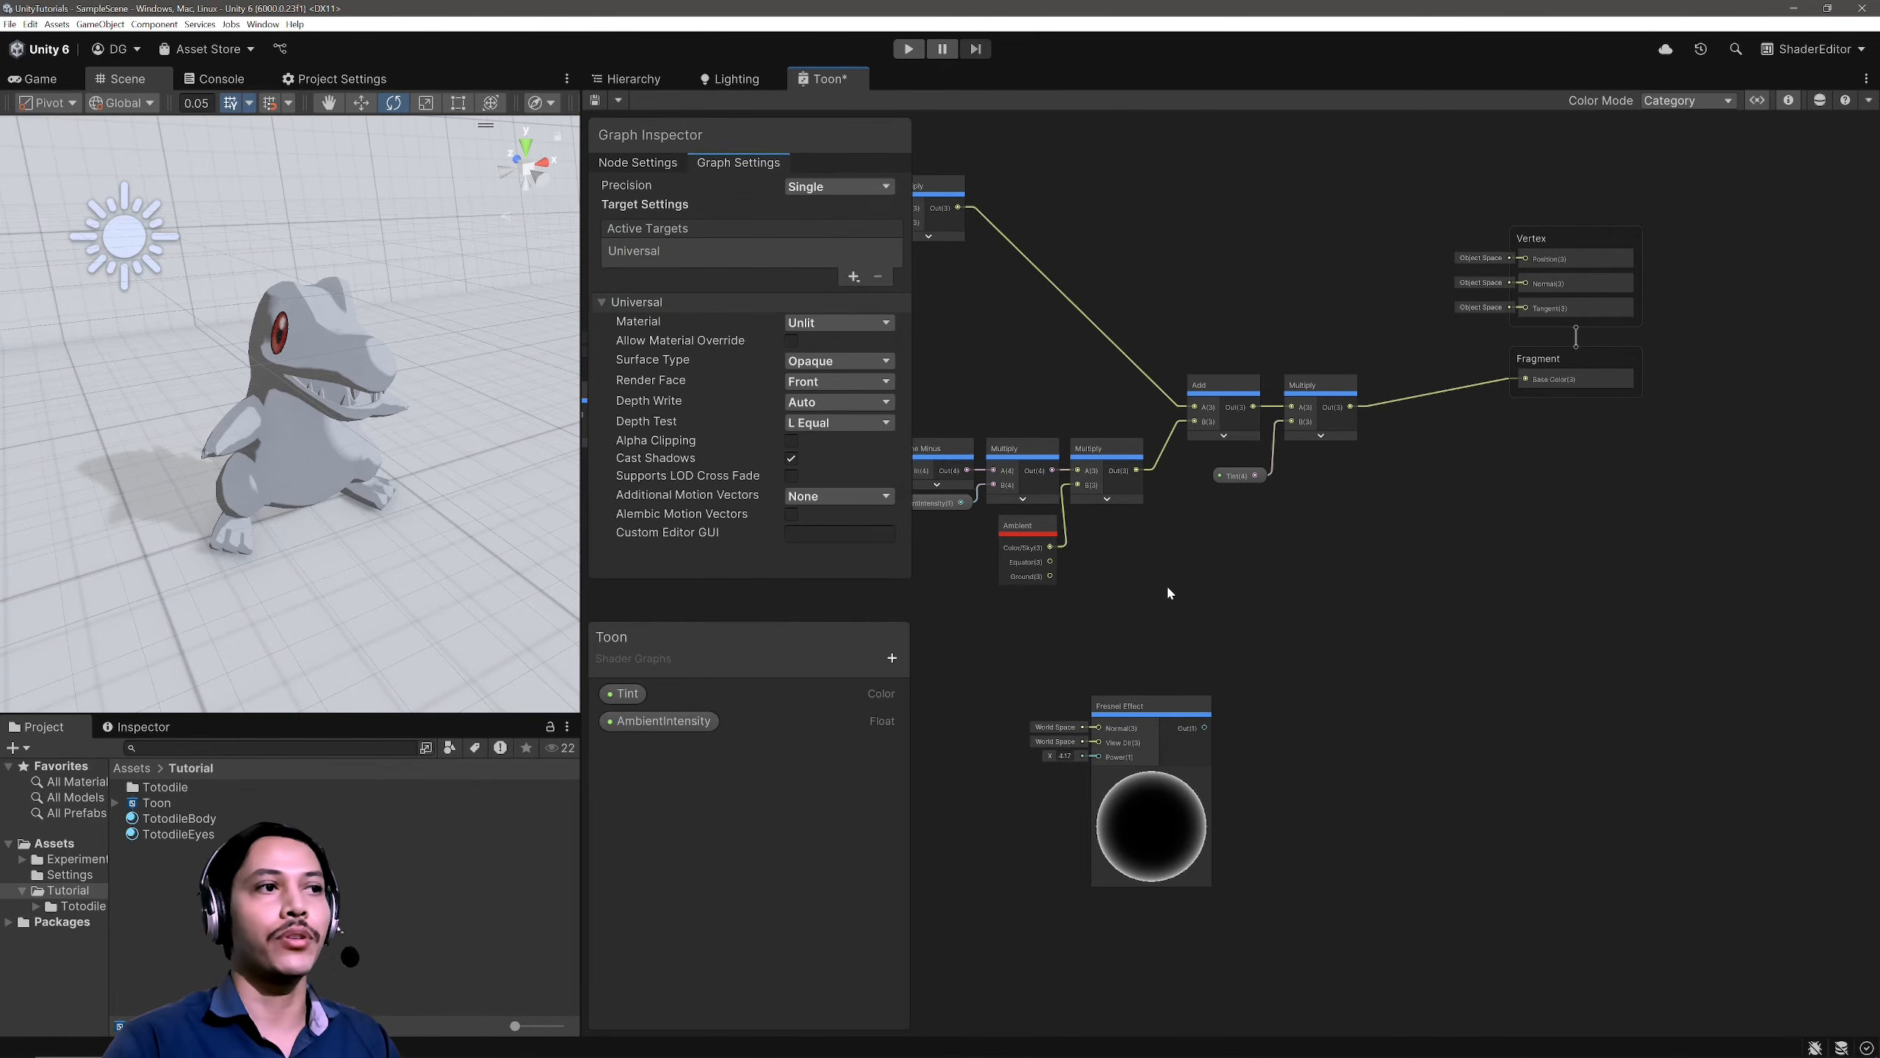
pyautogui.click(893, 658)
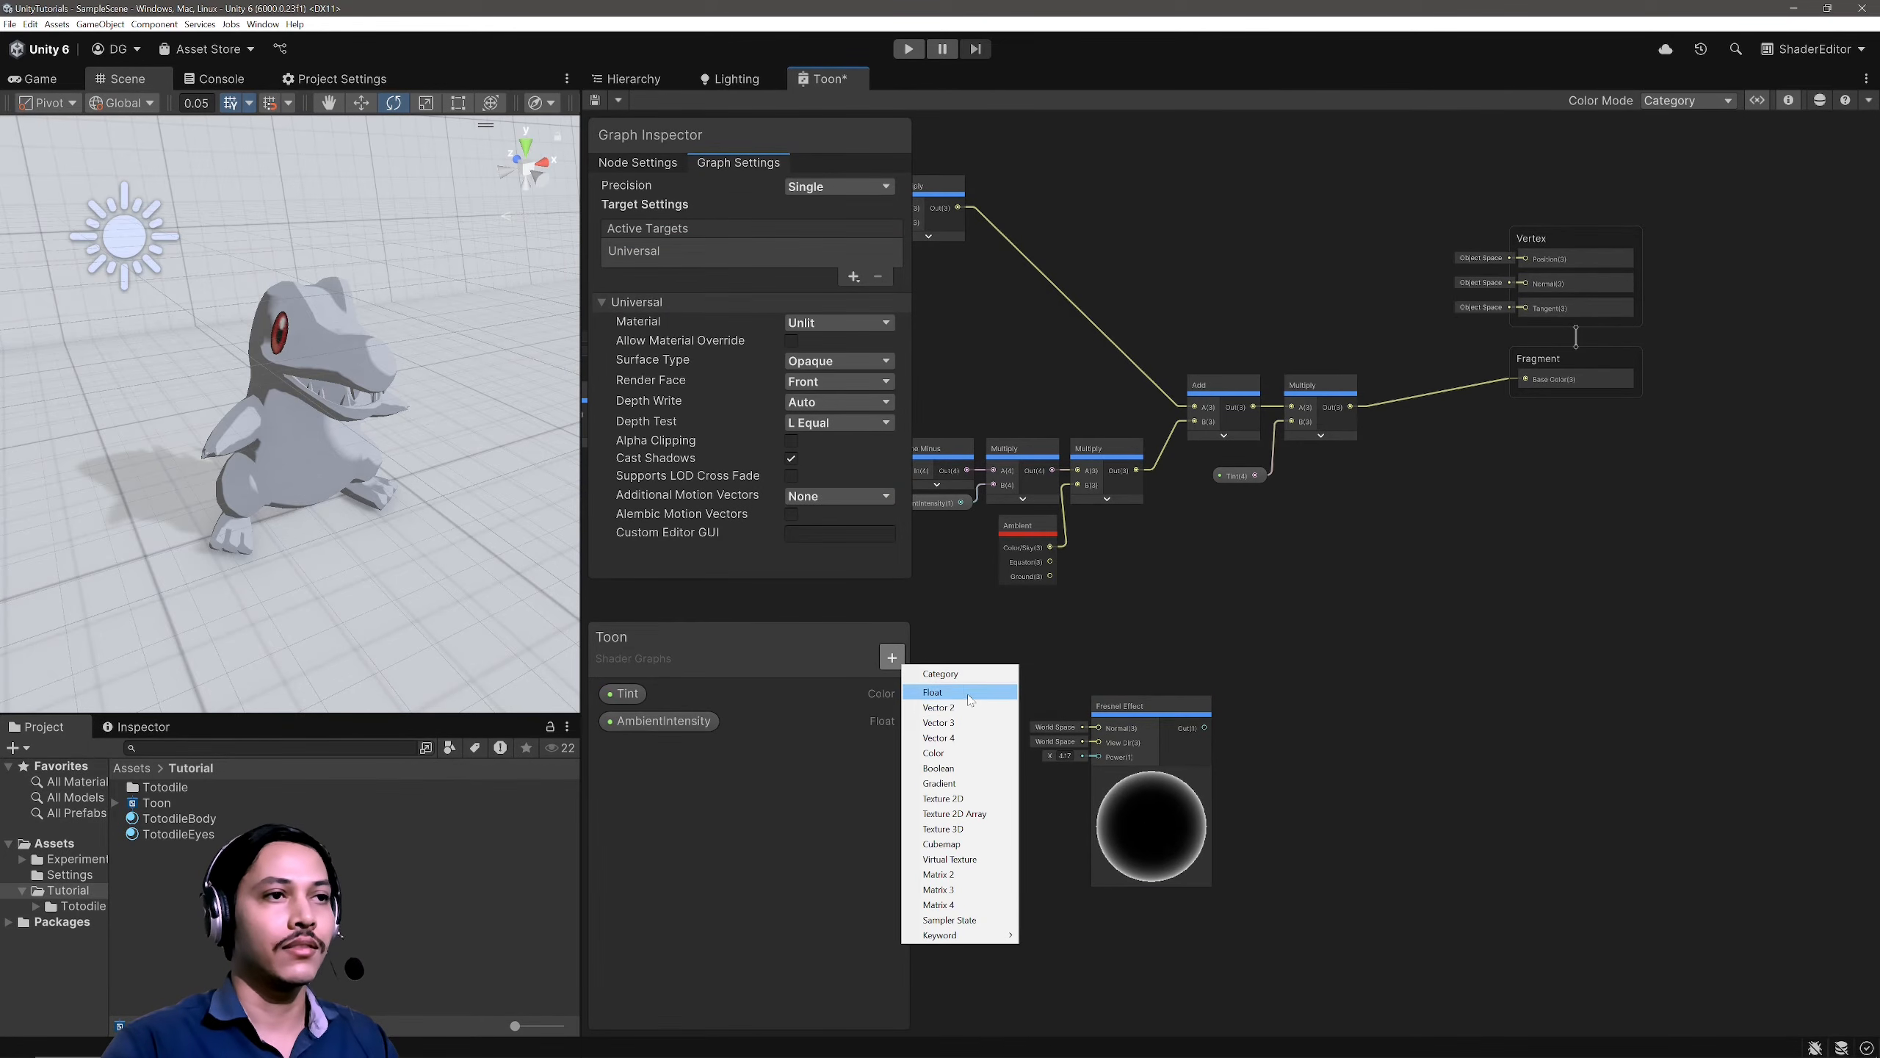
pyautogui.click(929, 685)
pyautogui.write('R')
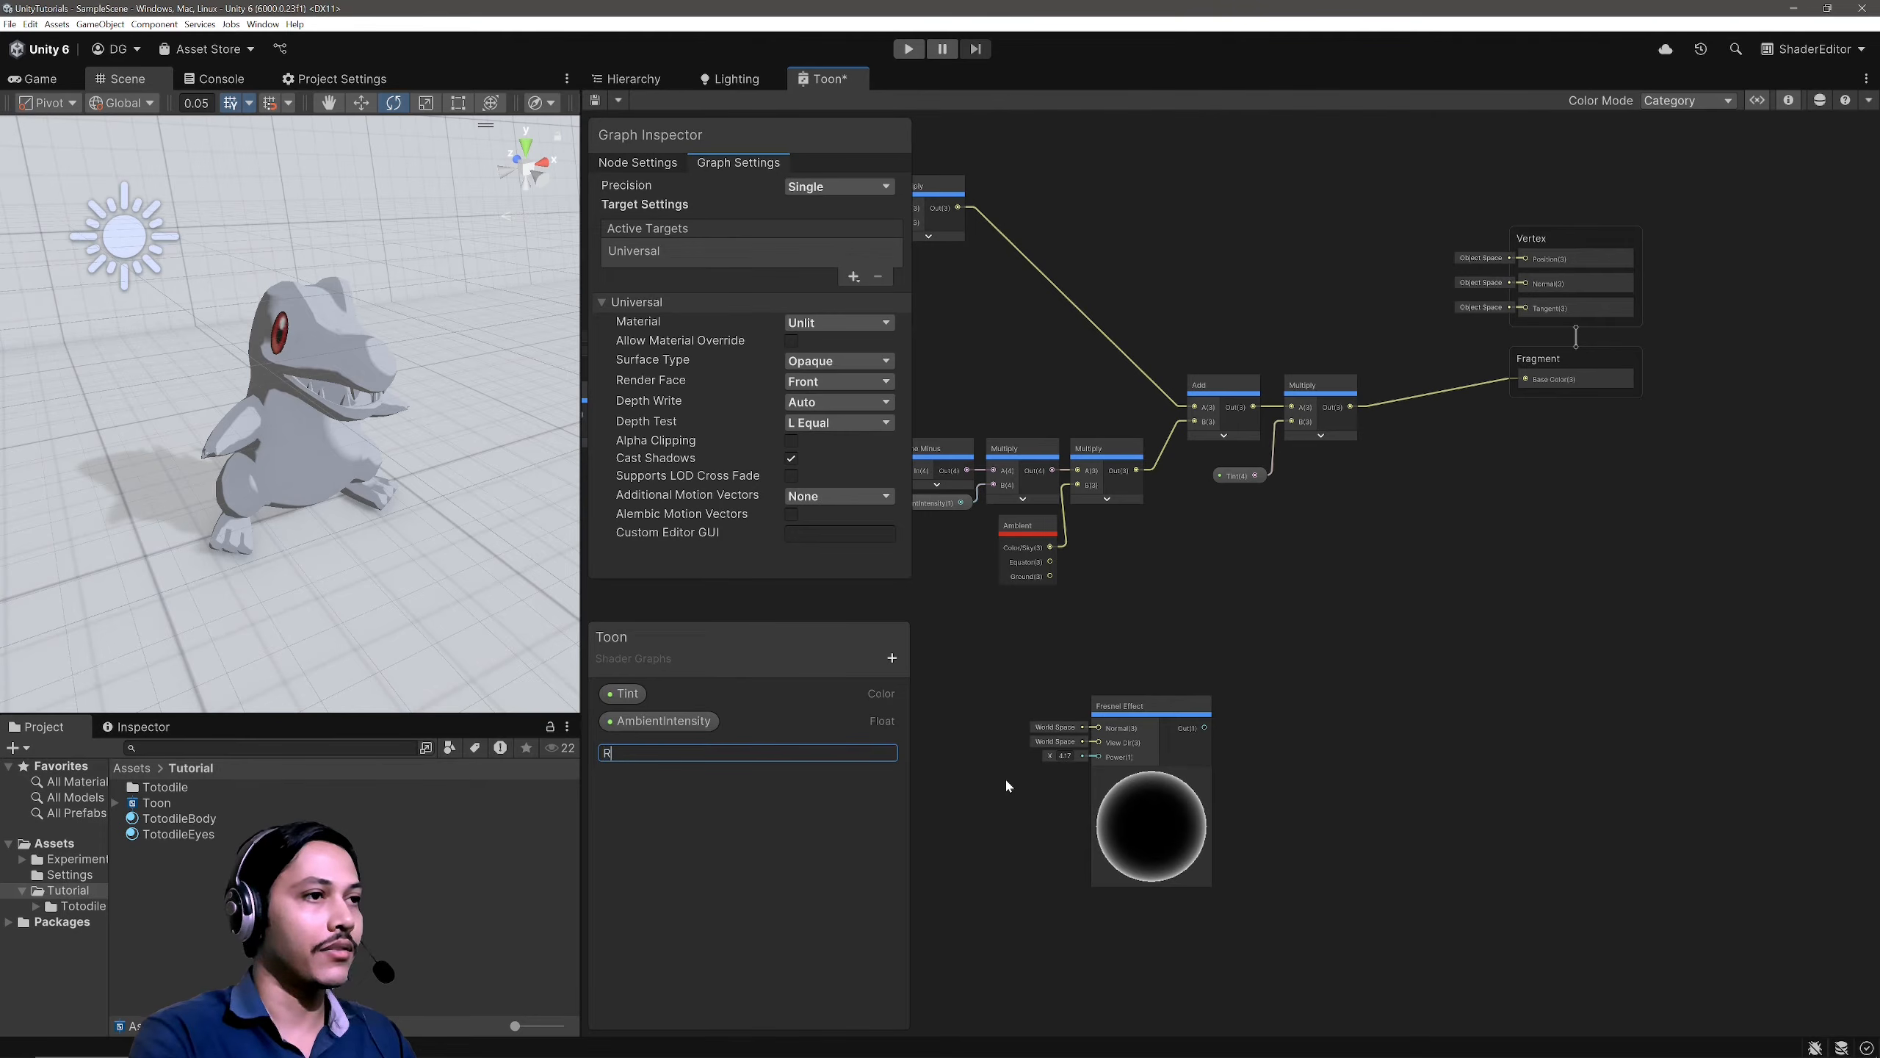
pyautogui.write('imLig')
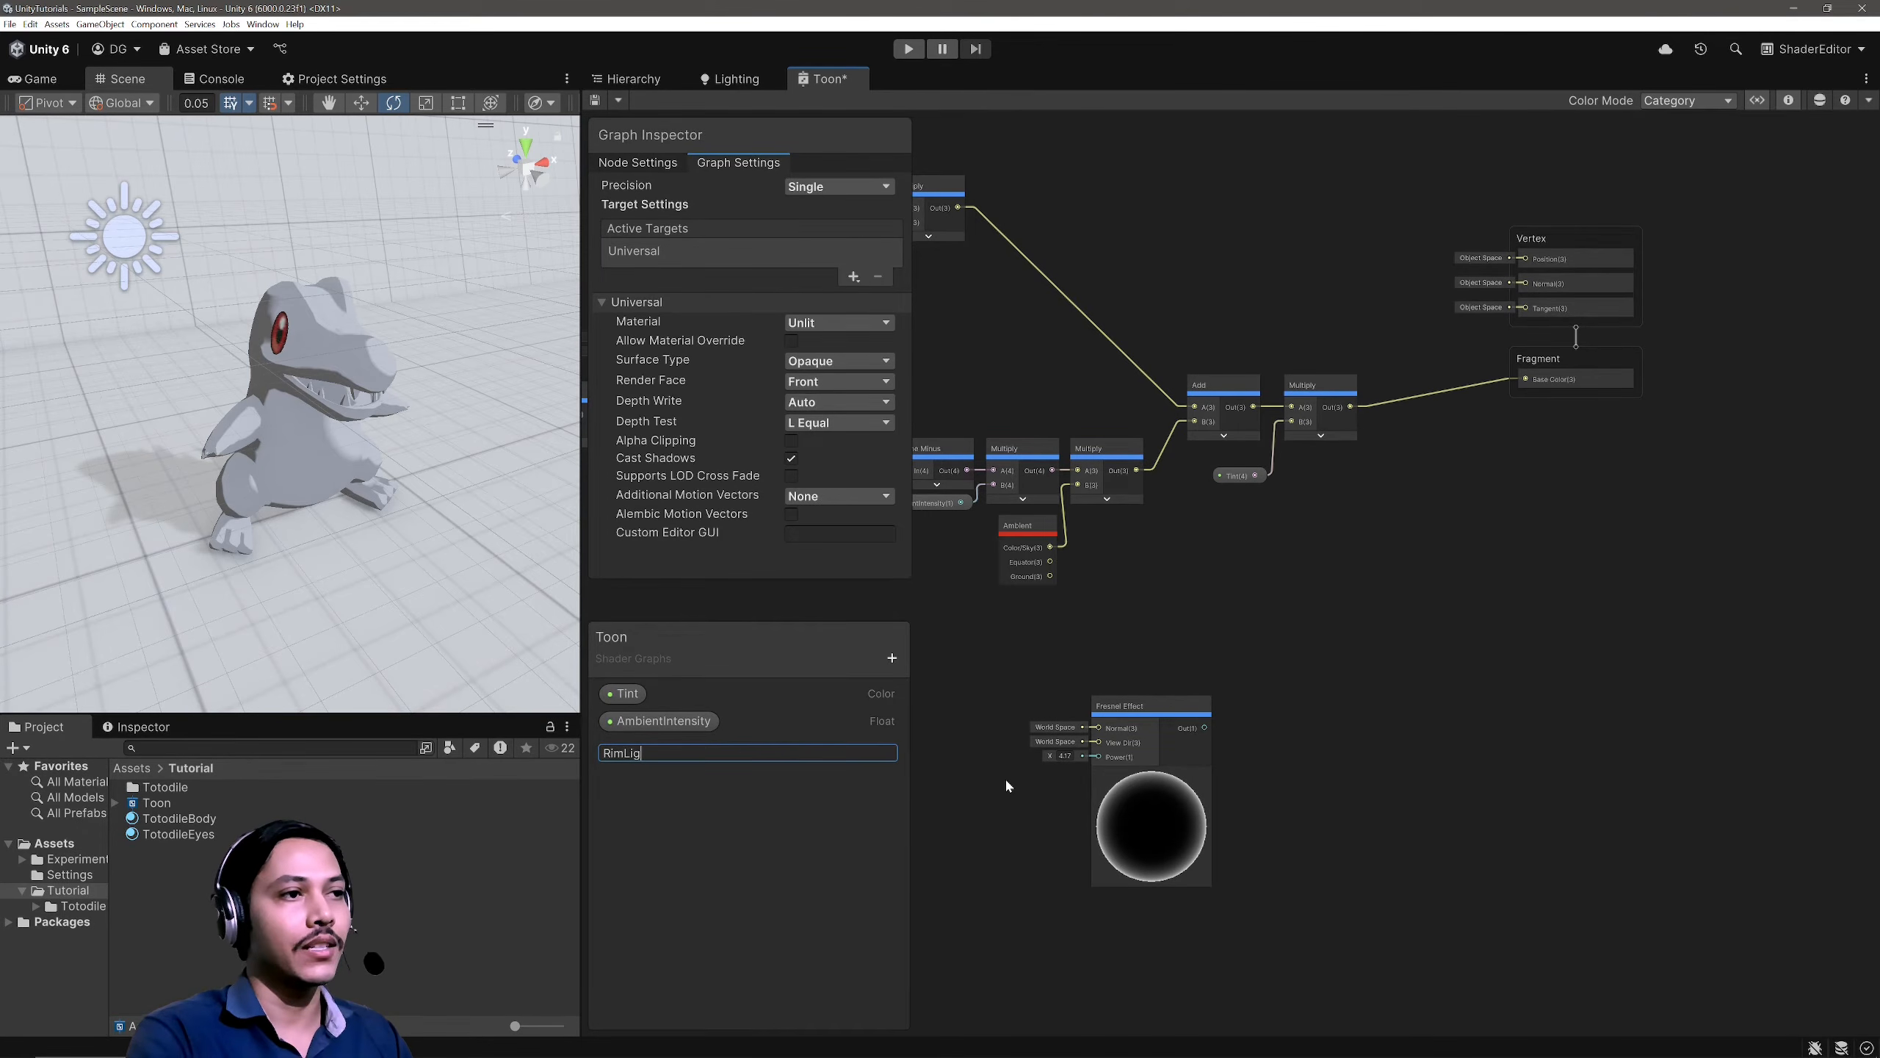
pyautogui.write('htPower')
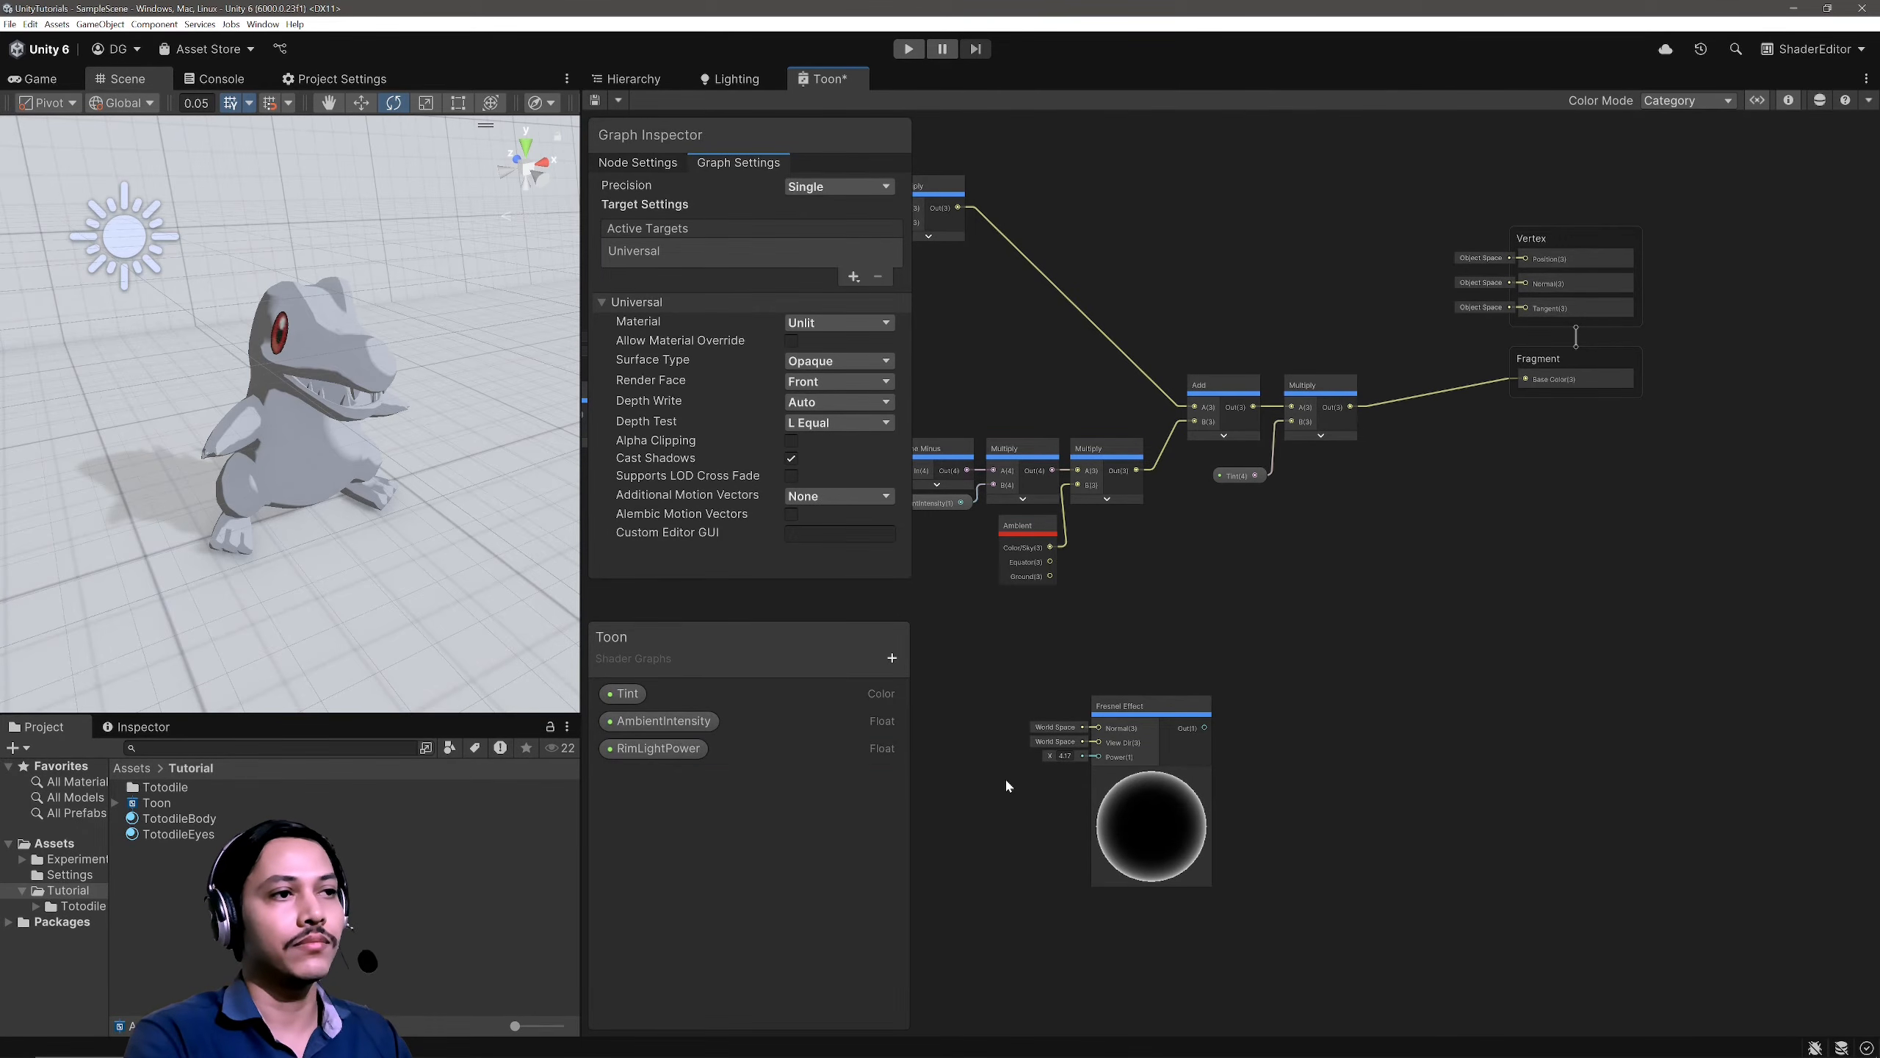
pyautogui.press('Return')
# Step: Set RimLightPower's default value to 10 and connect the property to the Fresnel Effect node's Power input
pyautogui.click(666, 748)
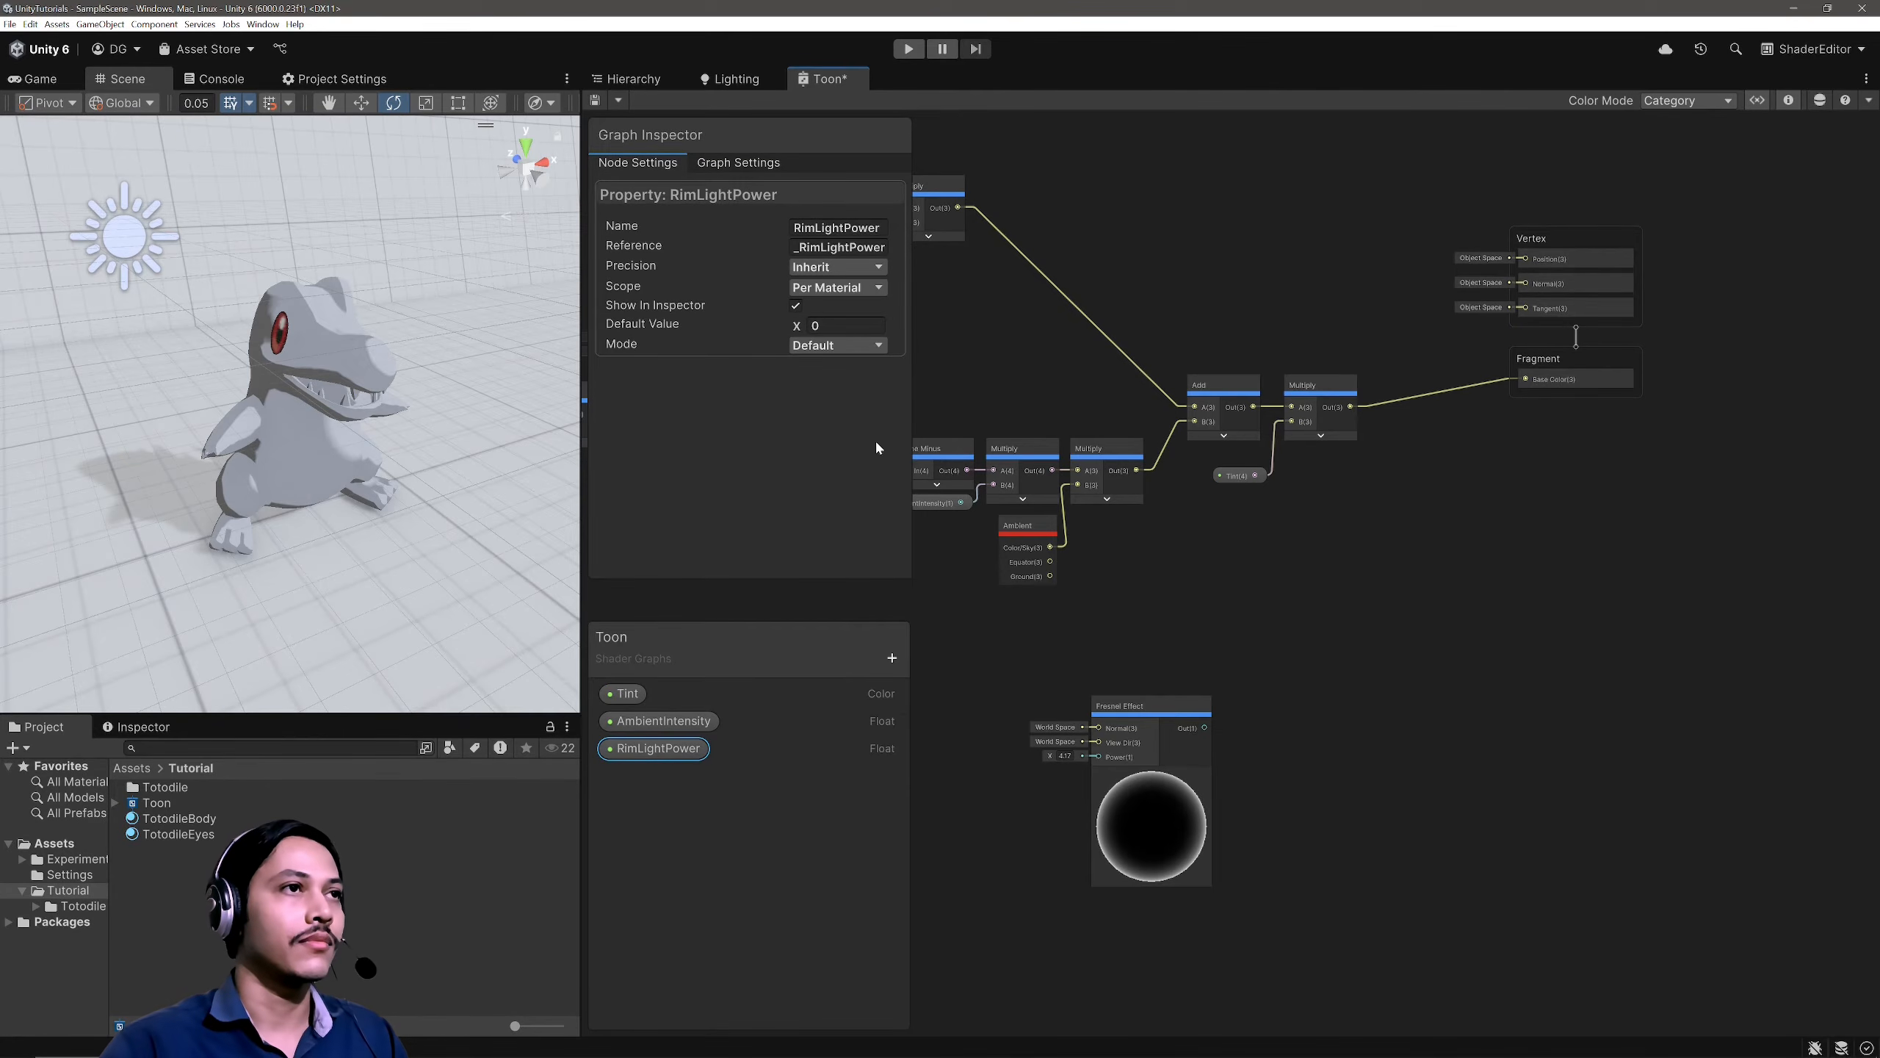
pyautogui.click(868, 327)
pyautogui.write('10')
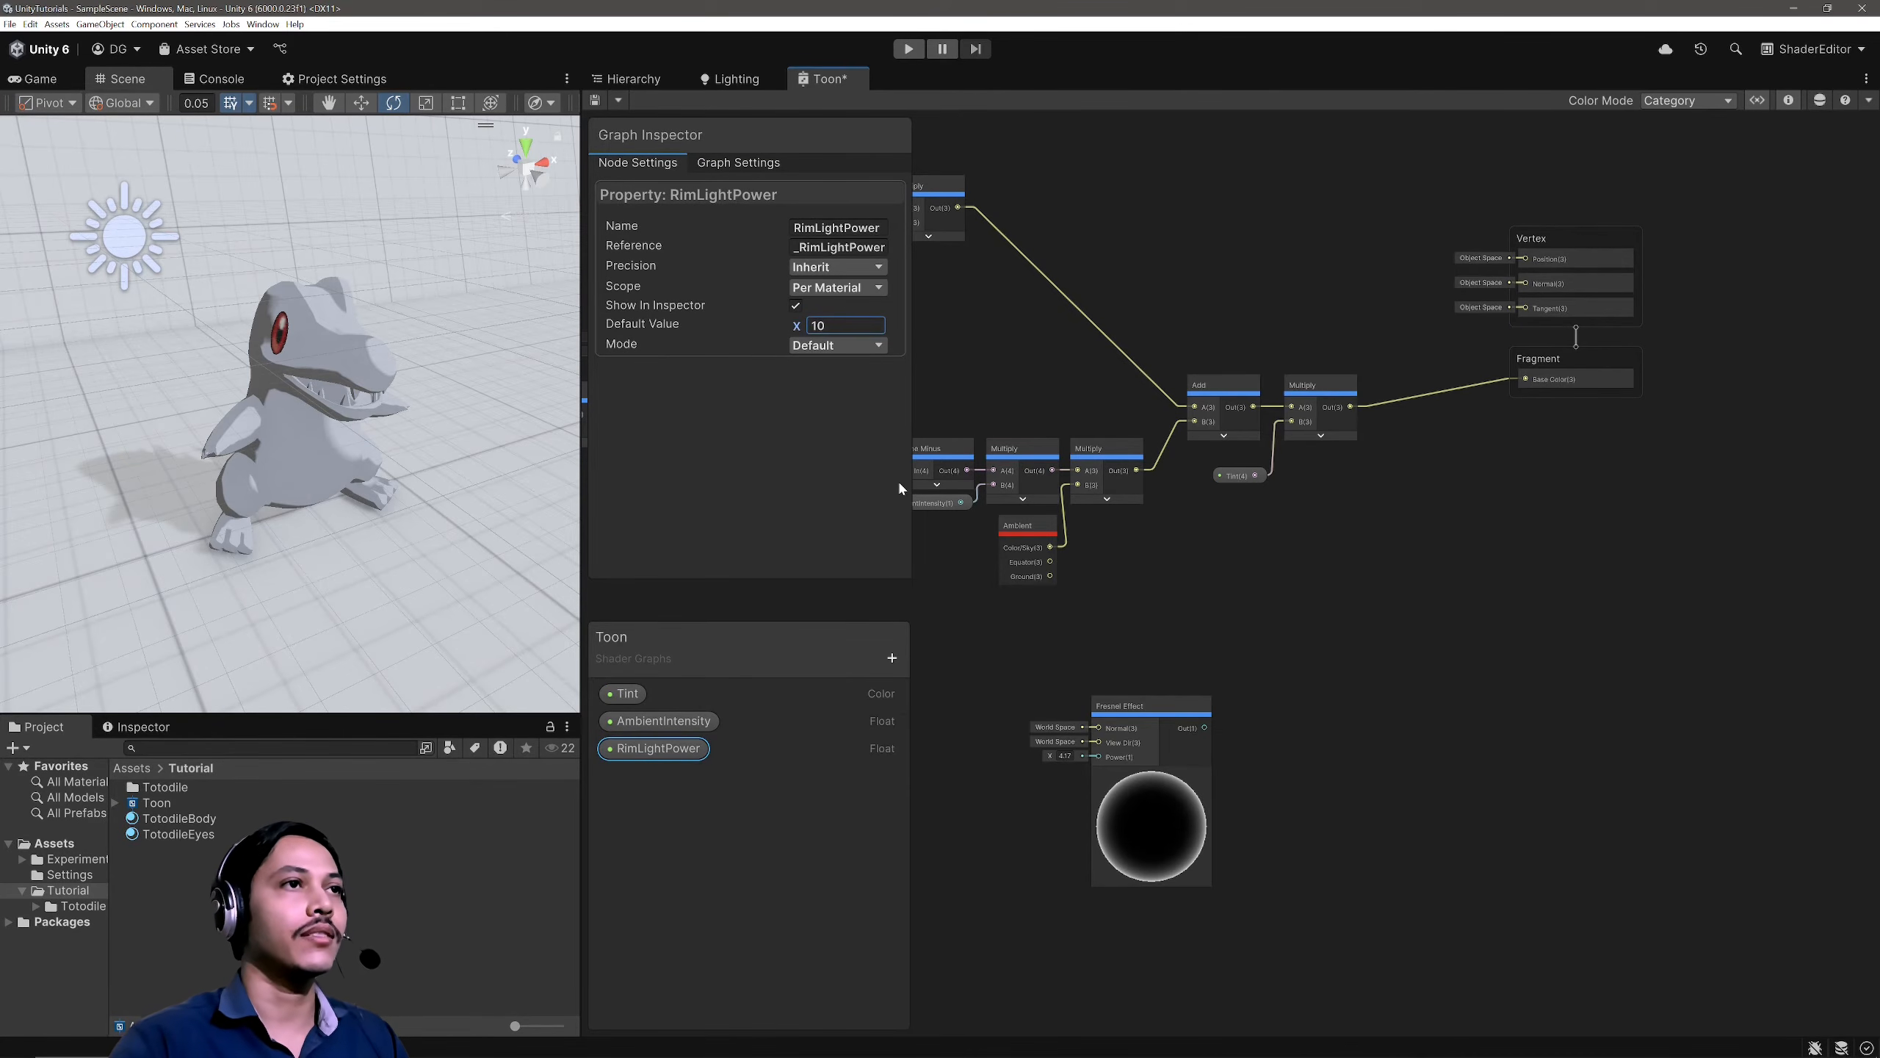
pyautogui.moveTo(666, 749); pyautogui.dragTo(1025, 773)
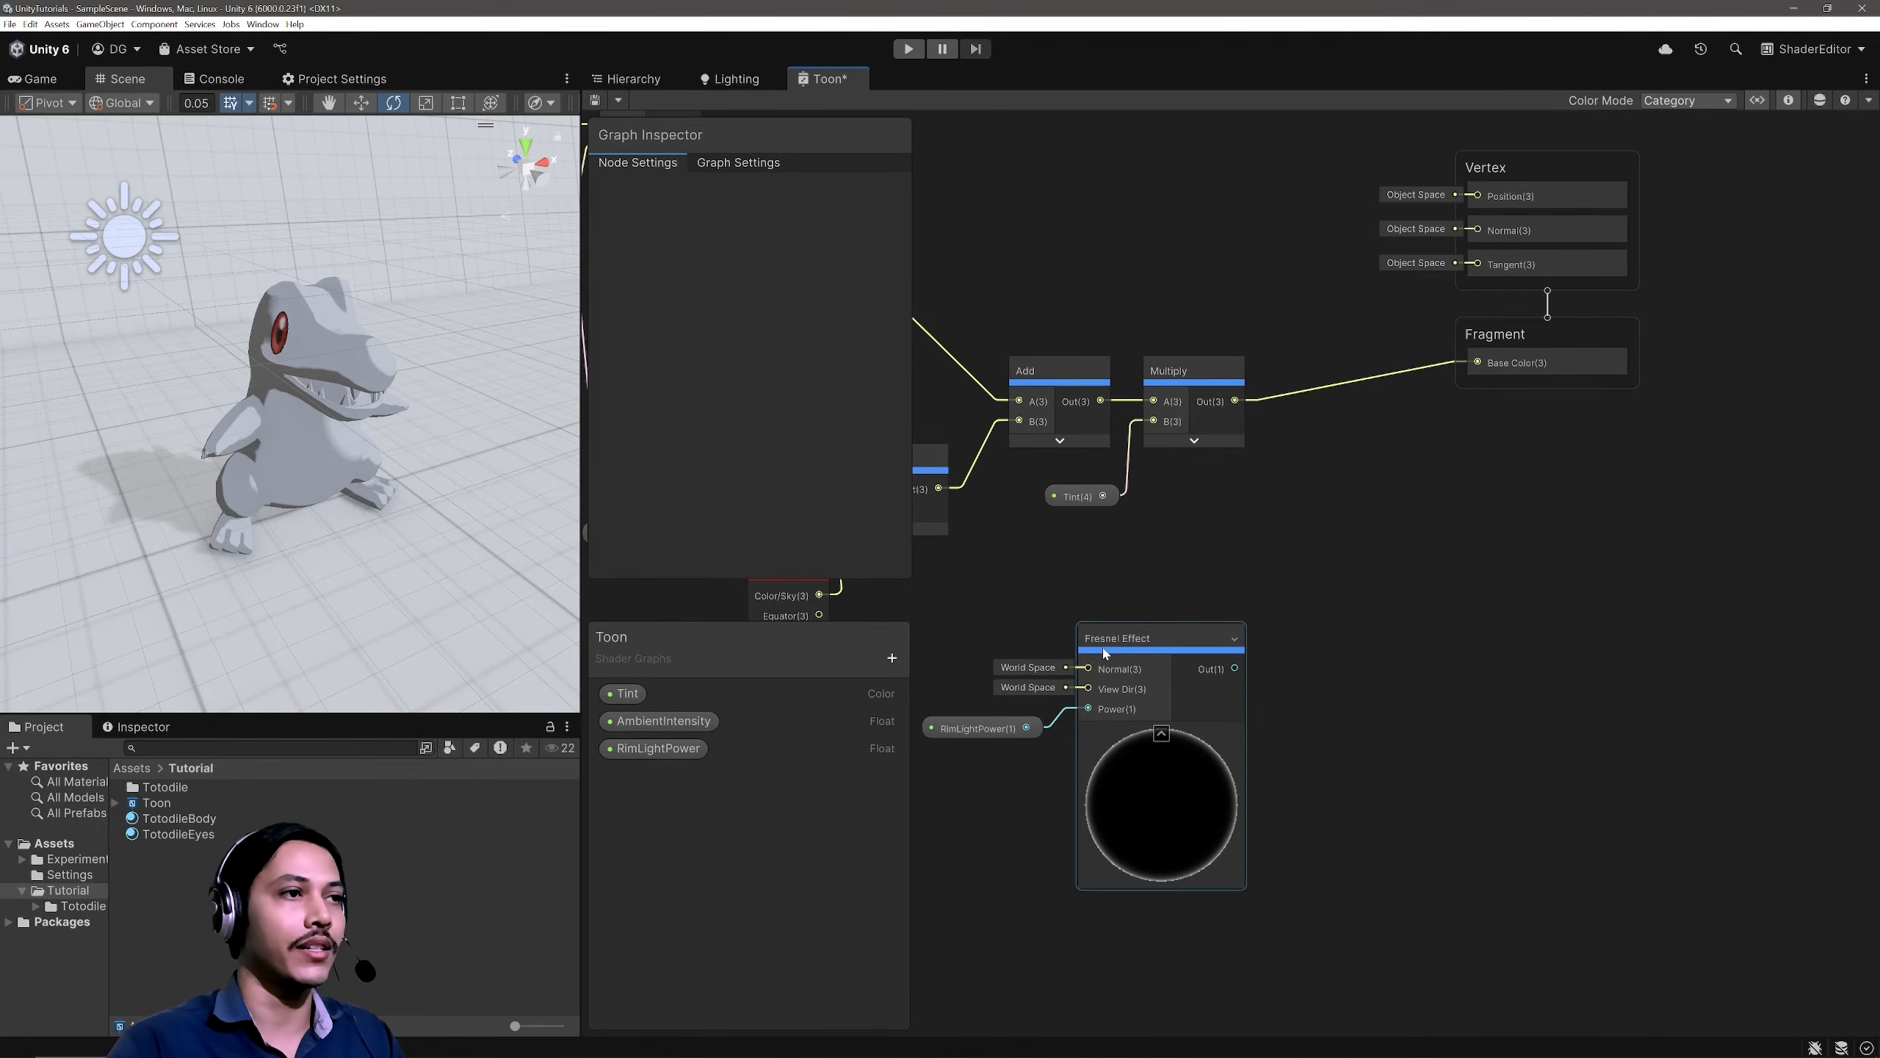
# Step: Add a Color property named RimLightColor to the Toon shader
pyautogui.click(892, 658)
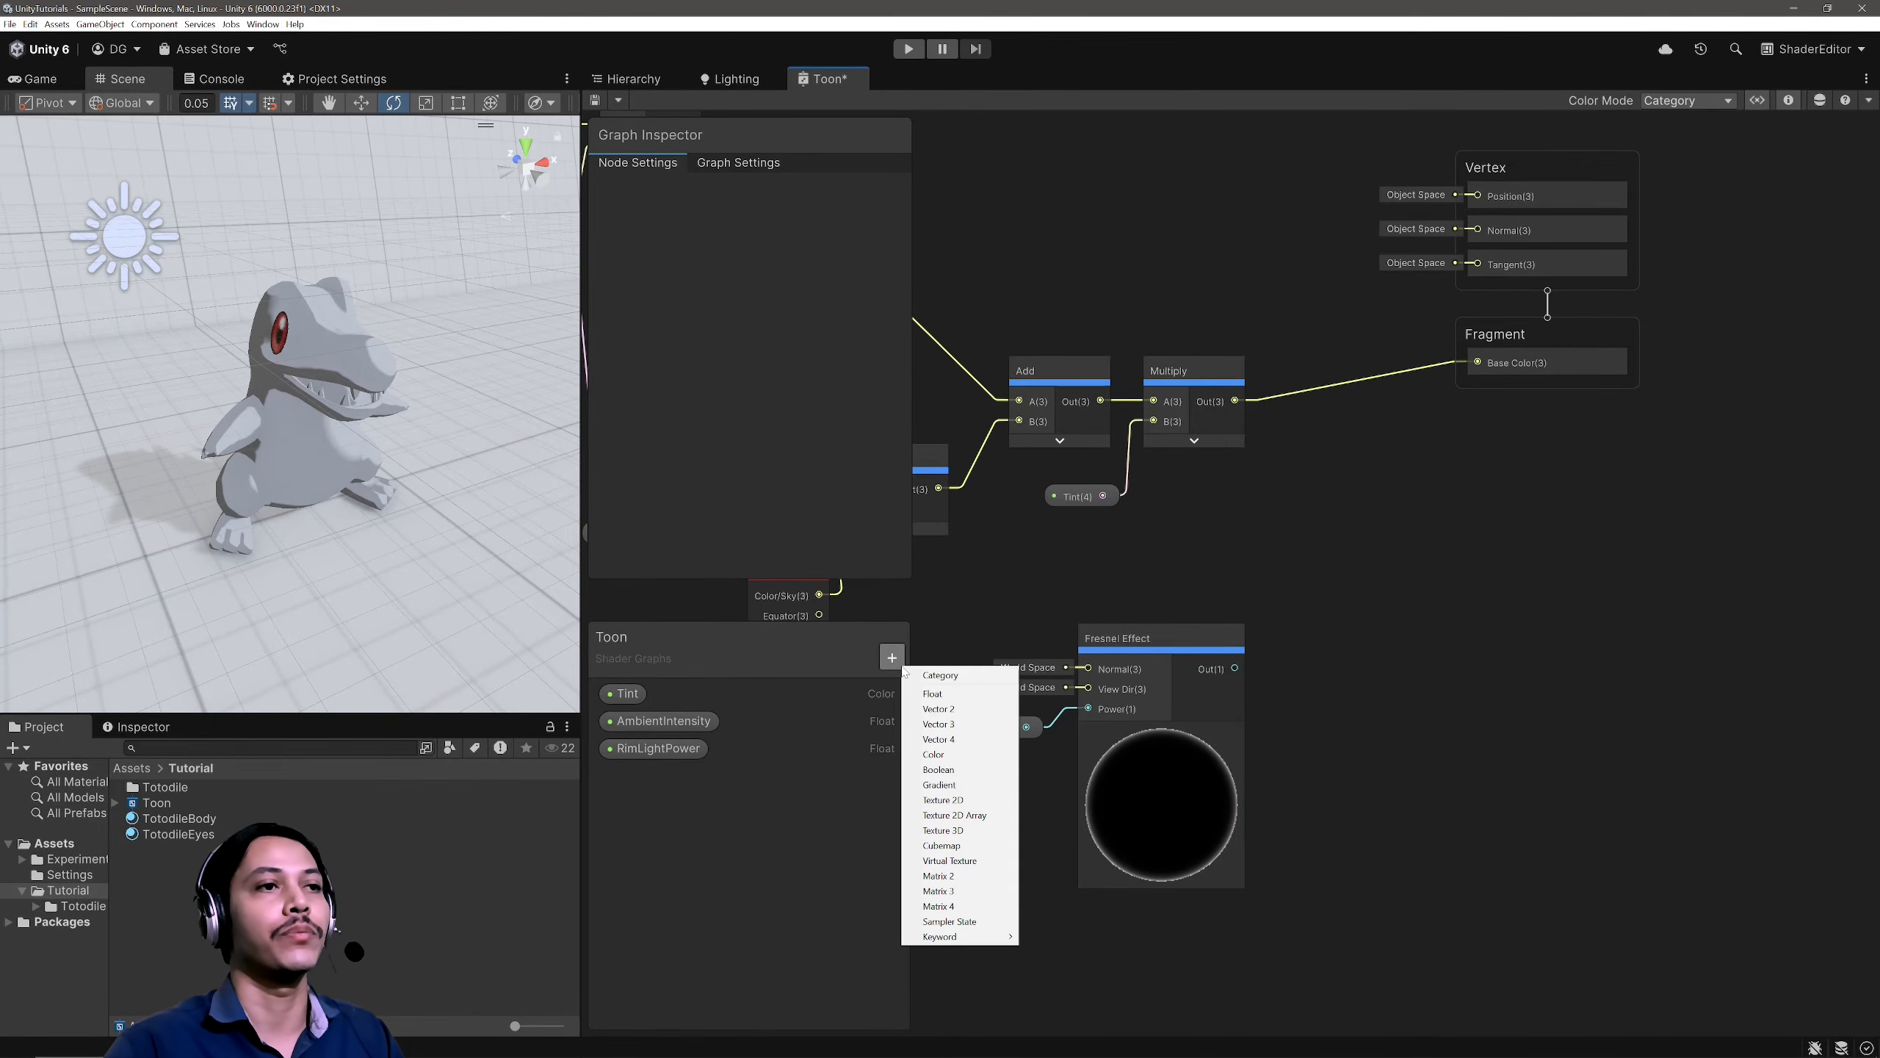
pyautogui.click(933, 755)
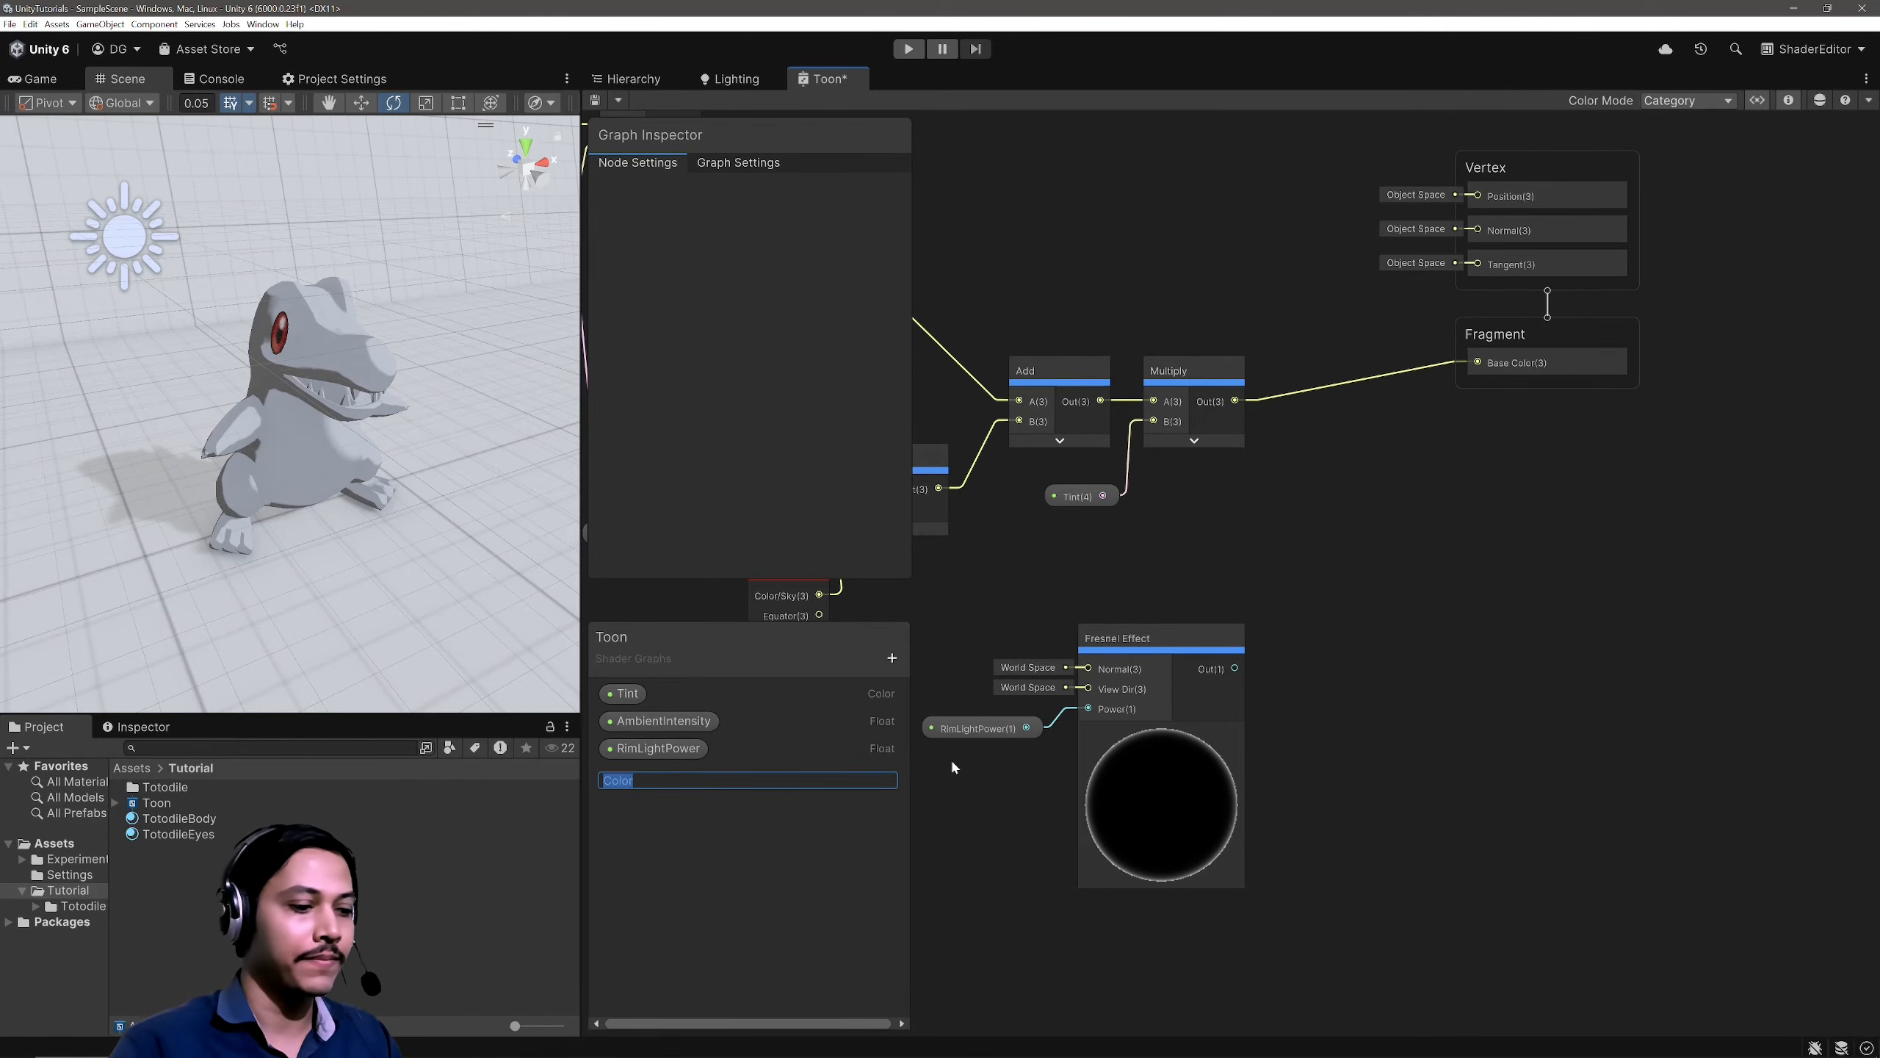
pyautogui.write('RimL')
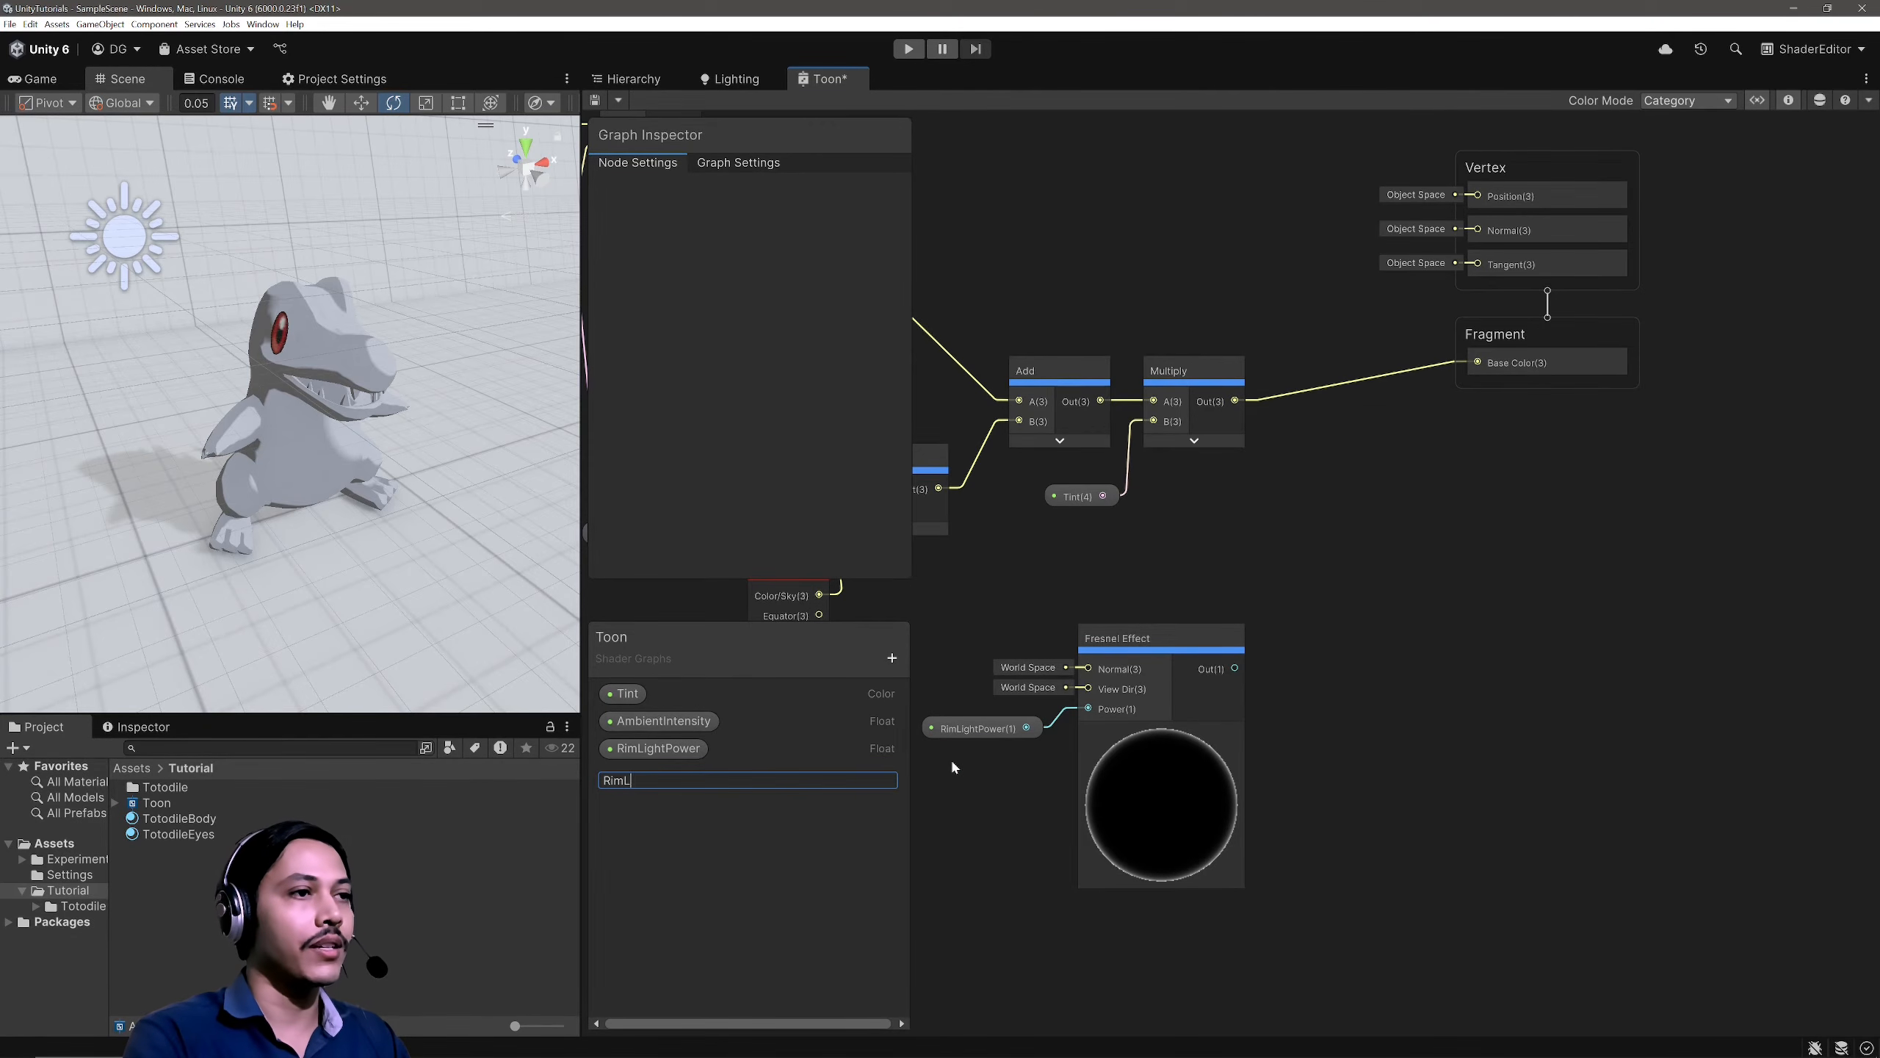
pyautogui.write('ightColor')
pyautogui.press('Return')
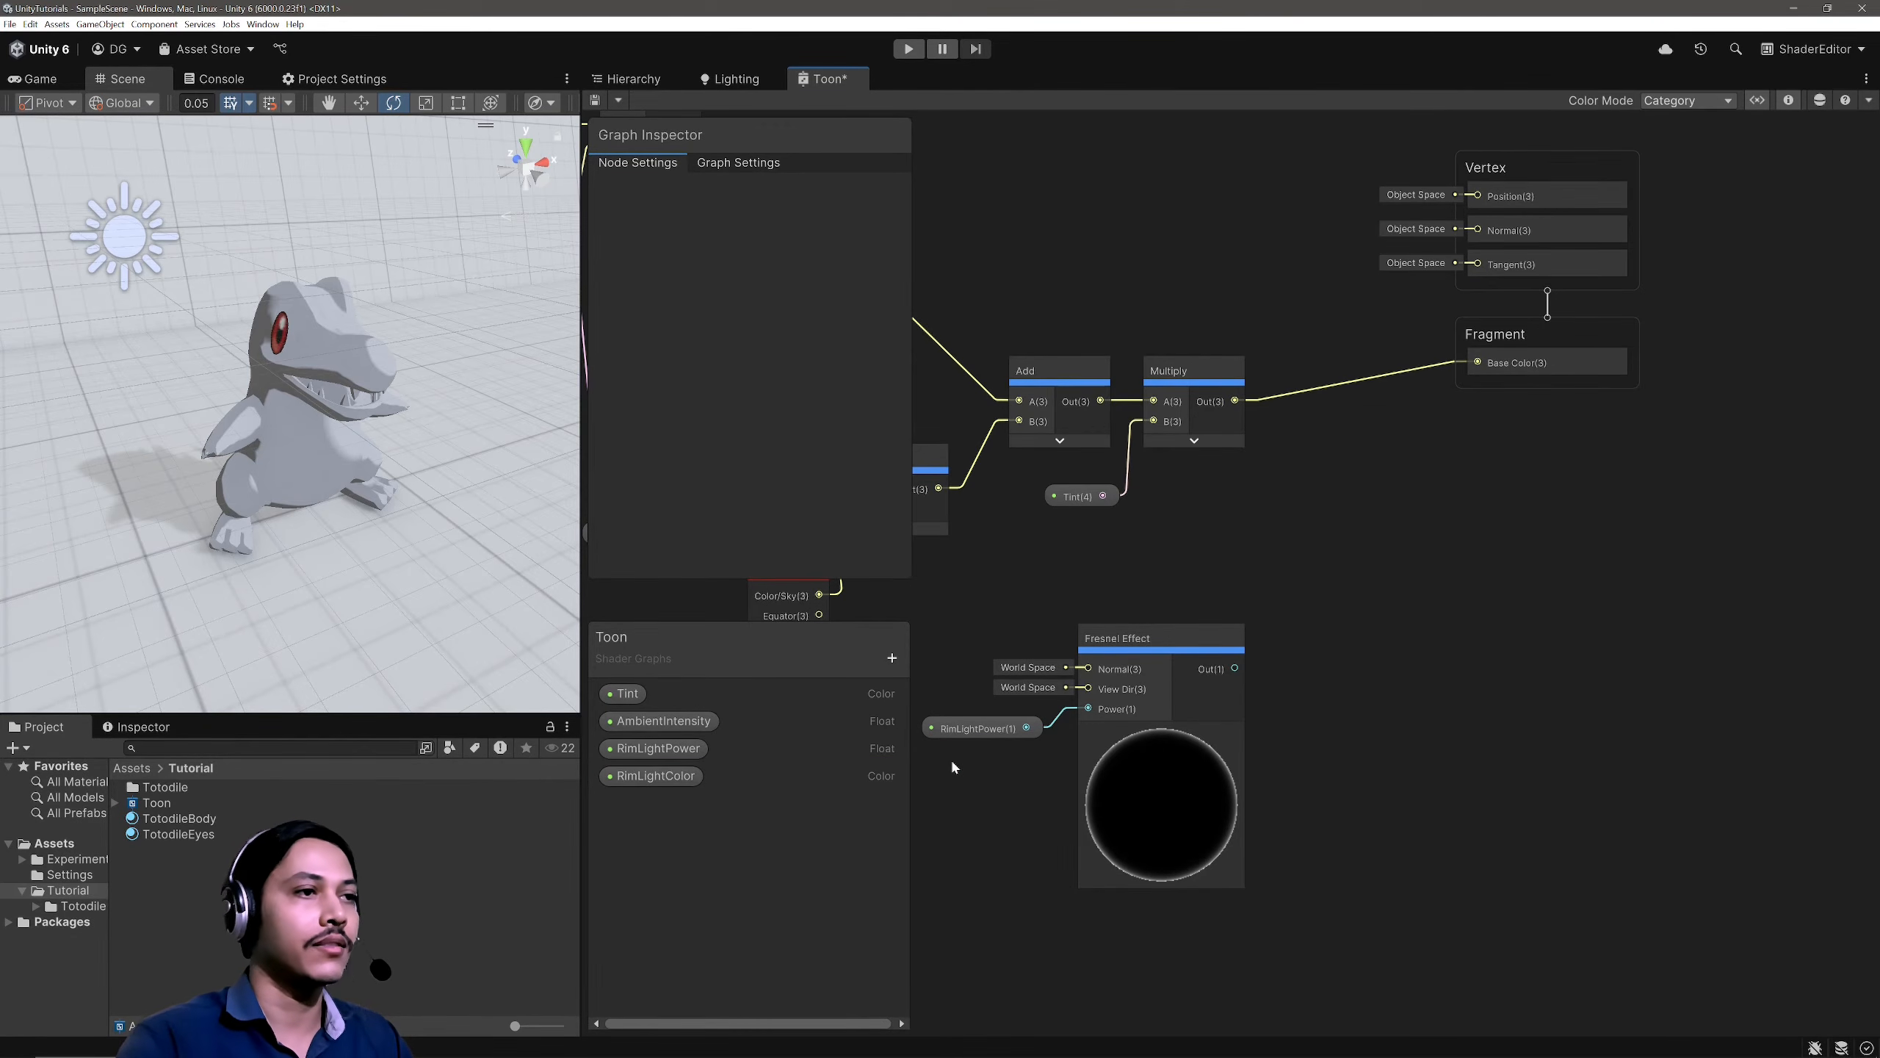
# Step: Set the RimLightColor property to HDR mode with a white default colour at intensity 1
pyautogui.click(655, 775)
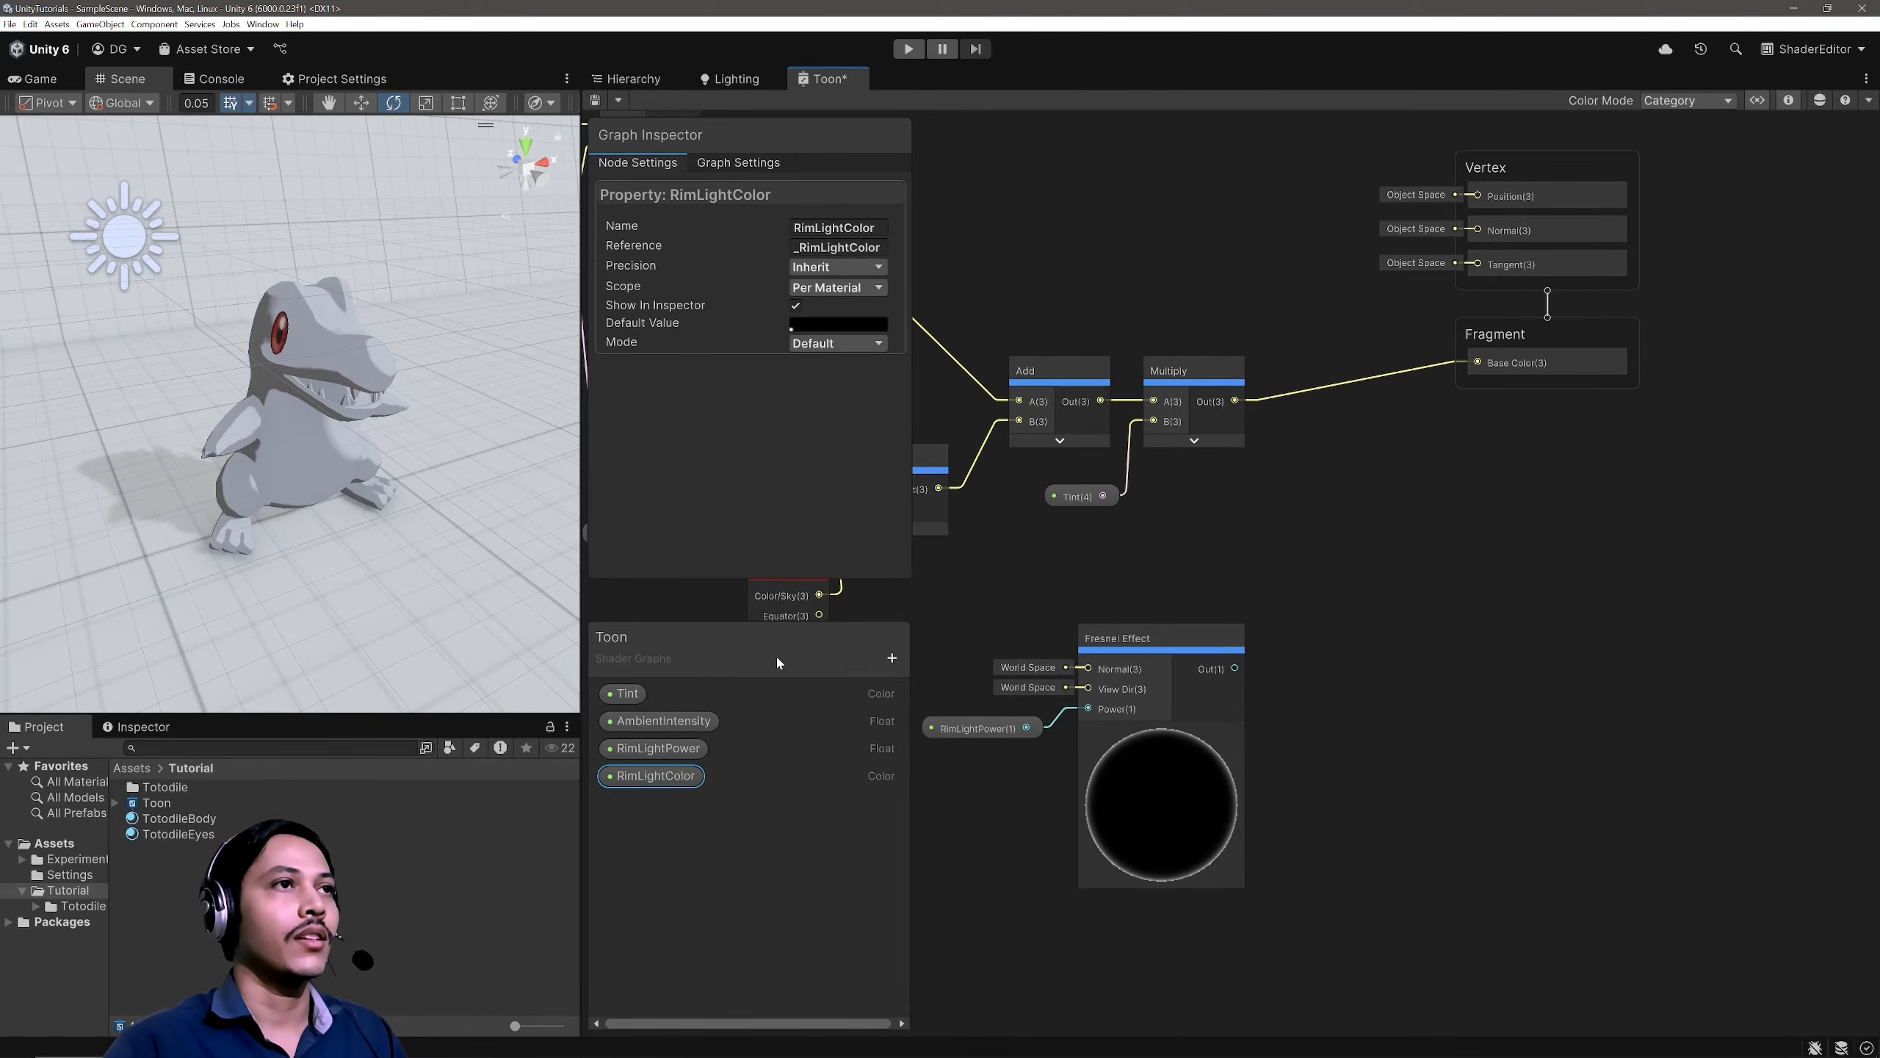
pyautogui.click(820, 350)
pyautogui.click(822, 379)
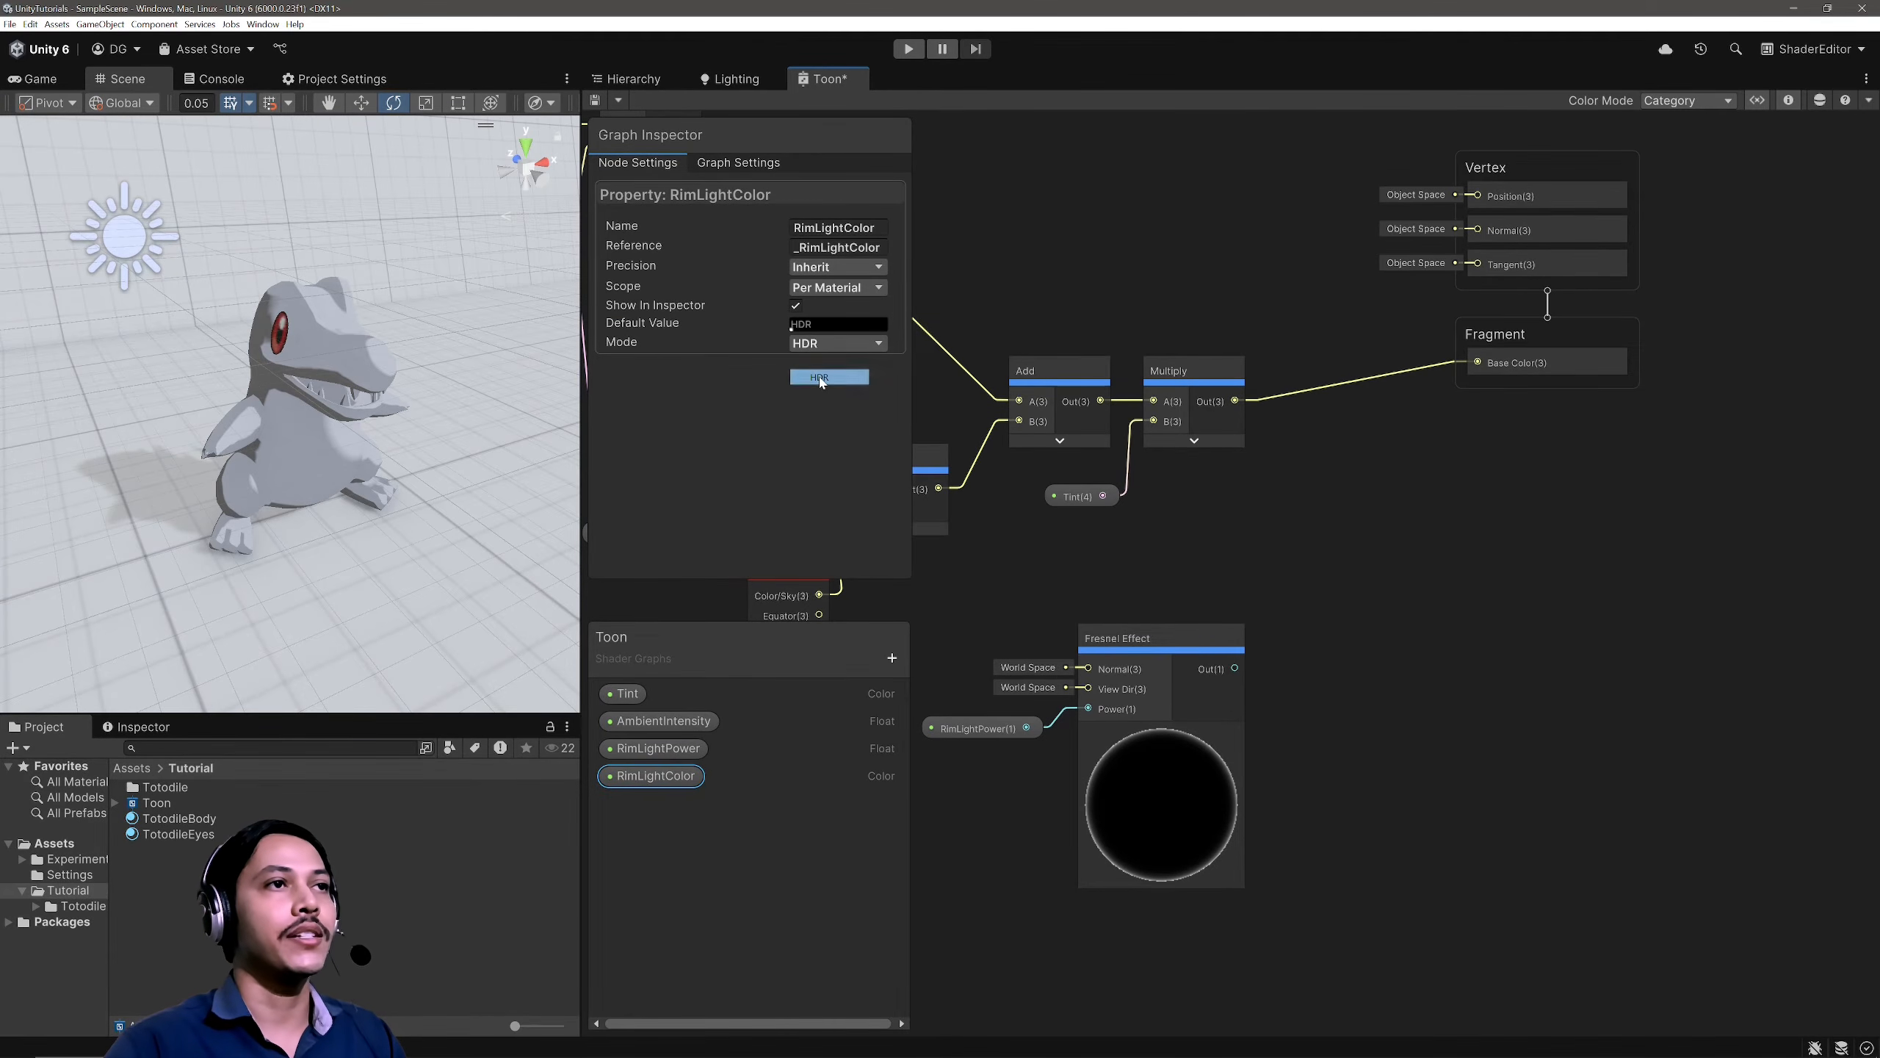
pyautogui.click(838, 330)
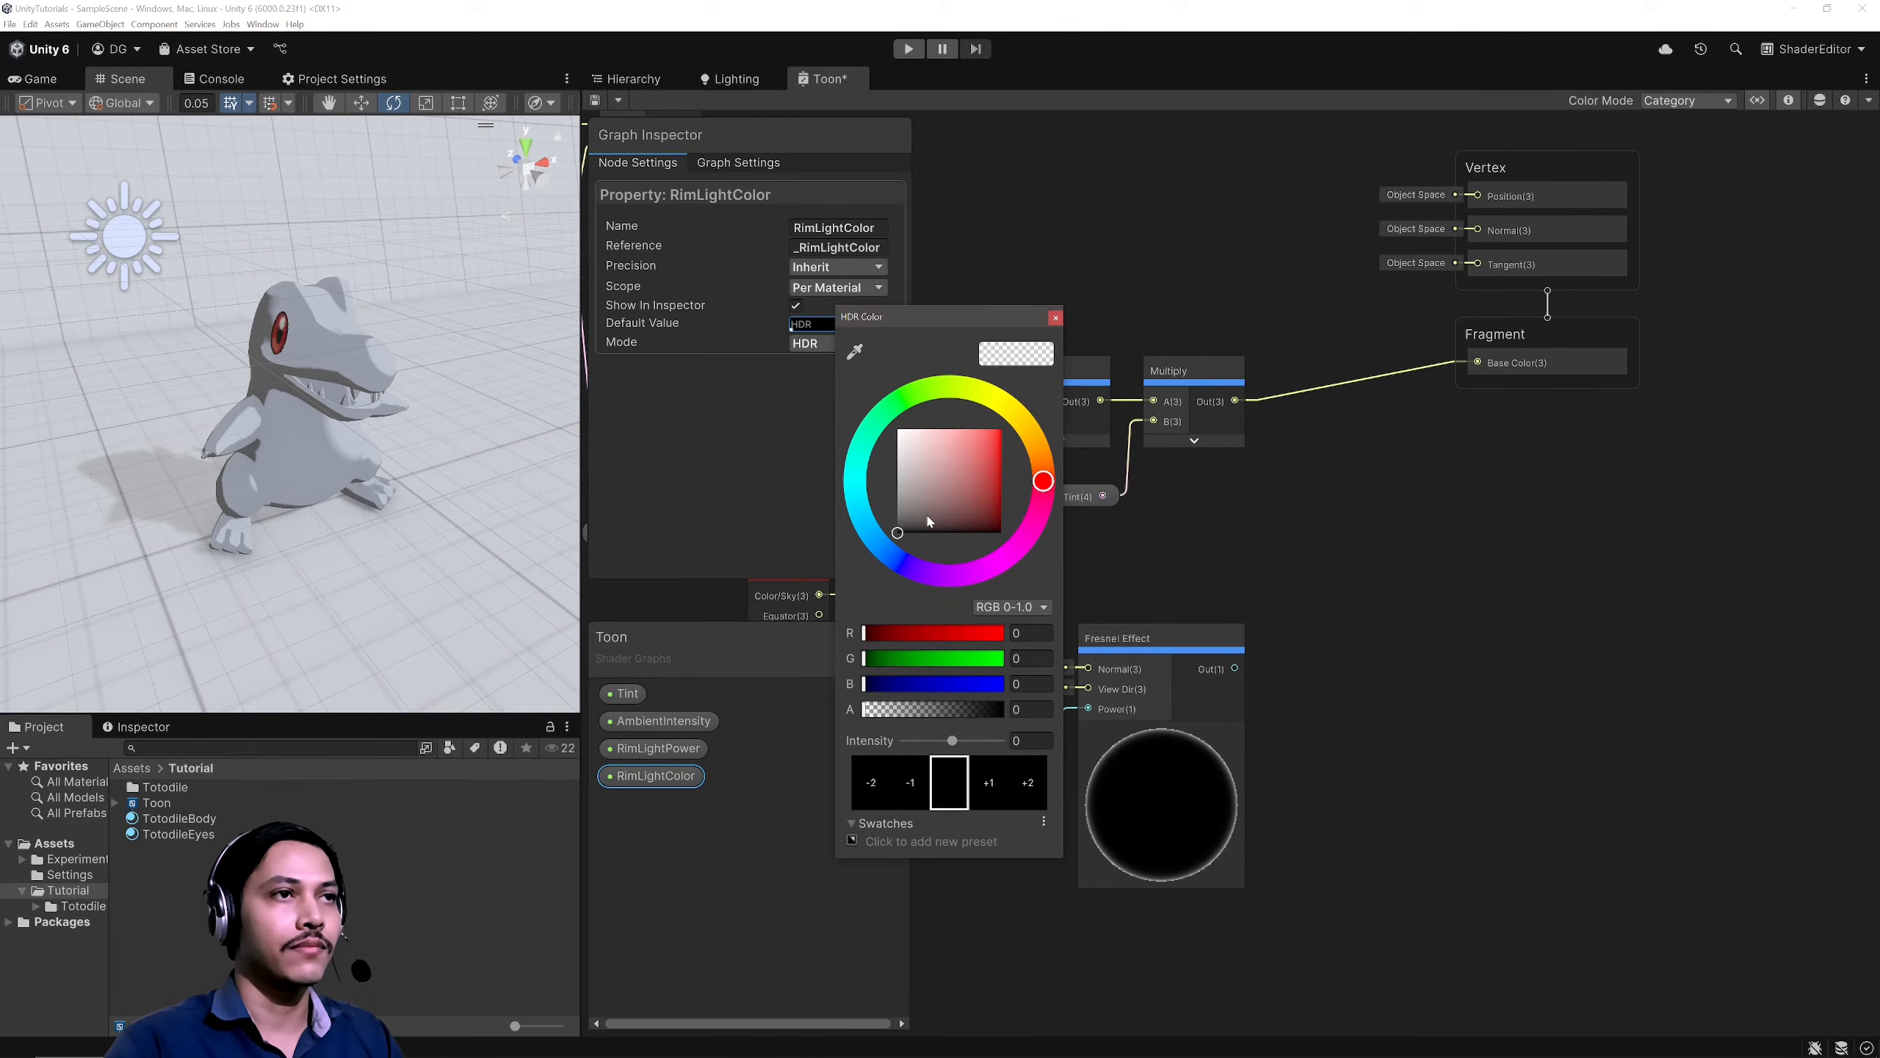
pyautogui.moveTo(927, 522); pyautogui.dragTo(898, 429)
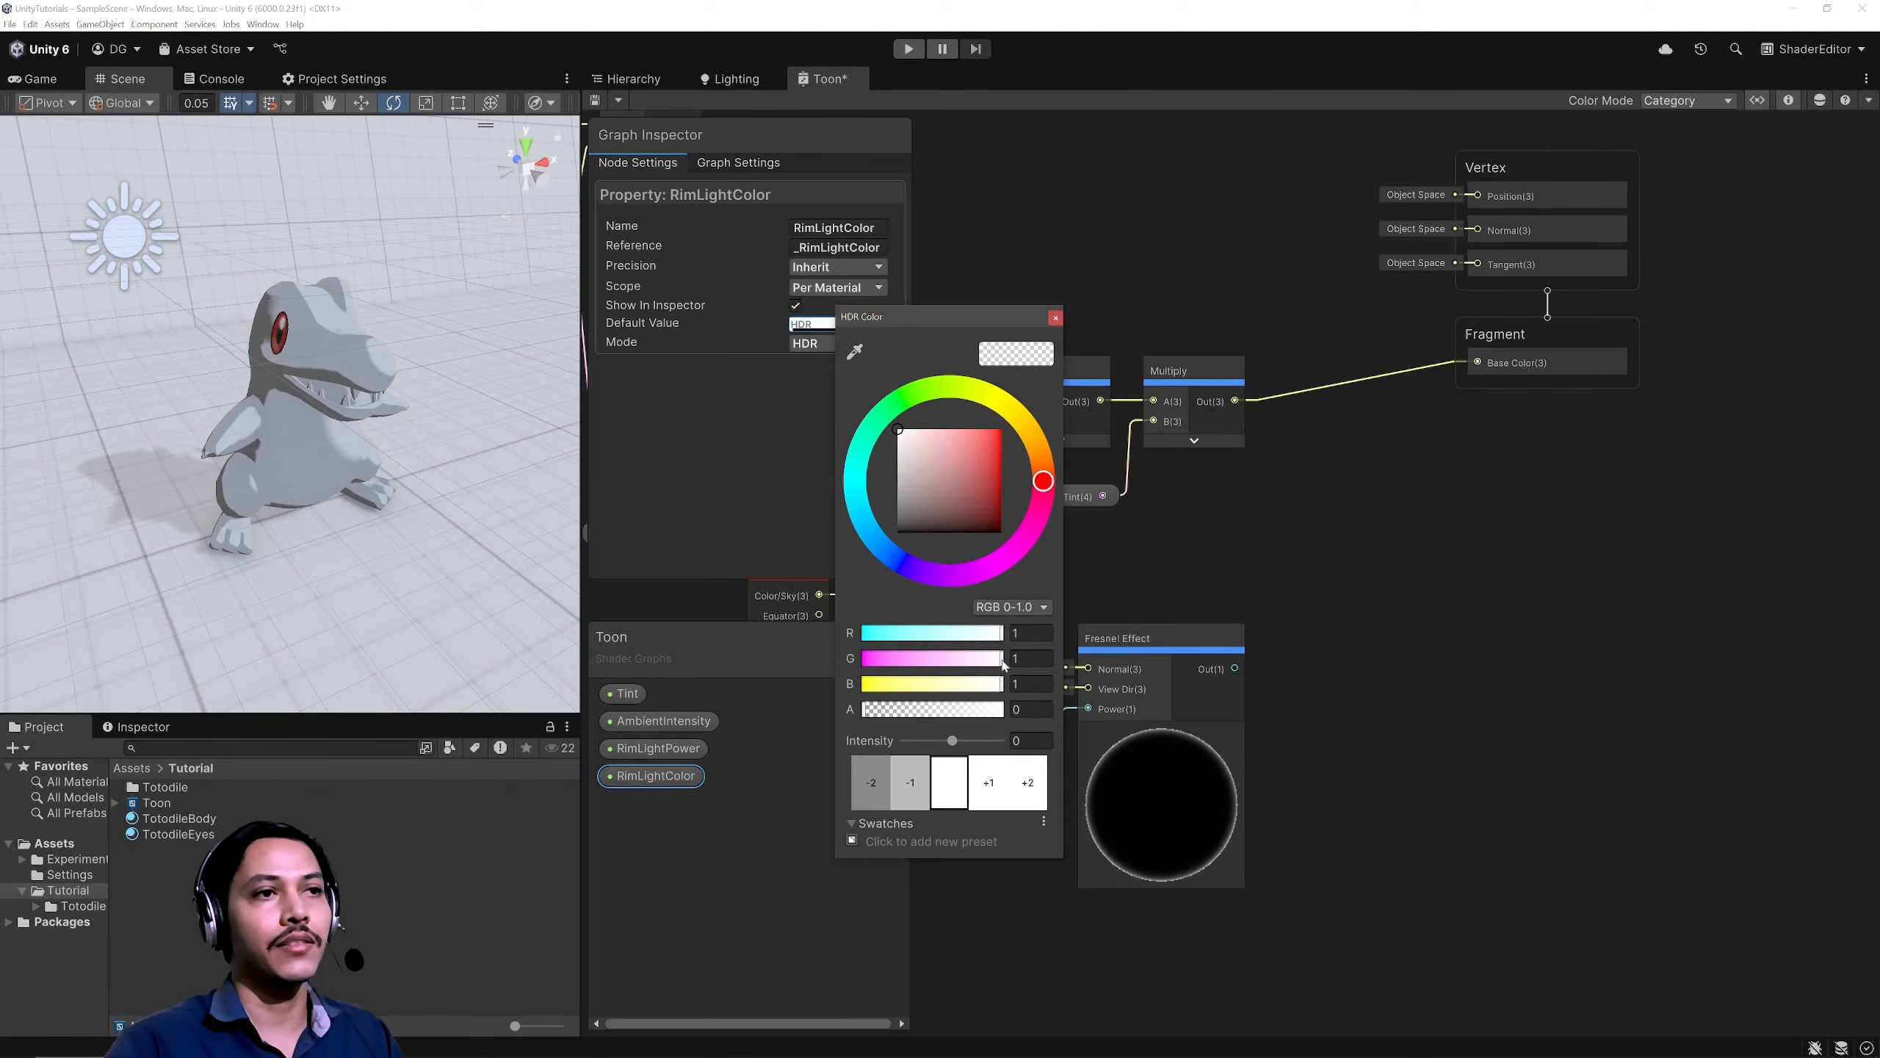
pyautogui.click(1032, 741)
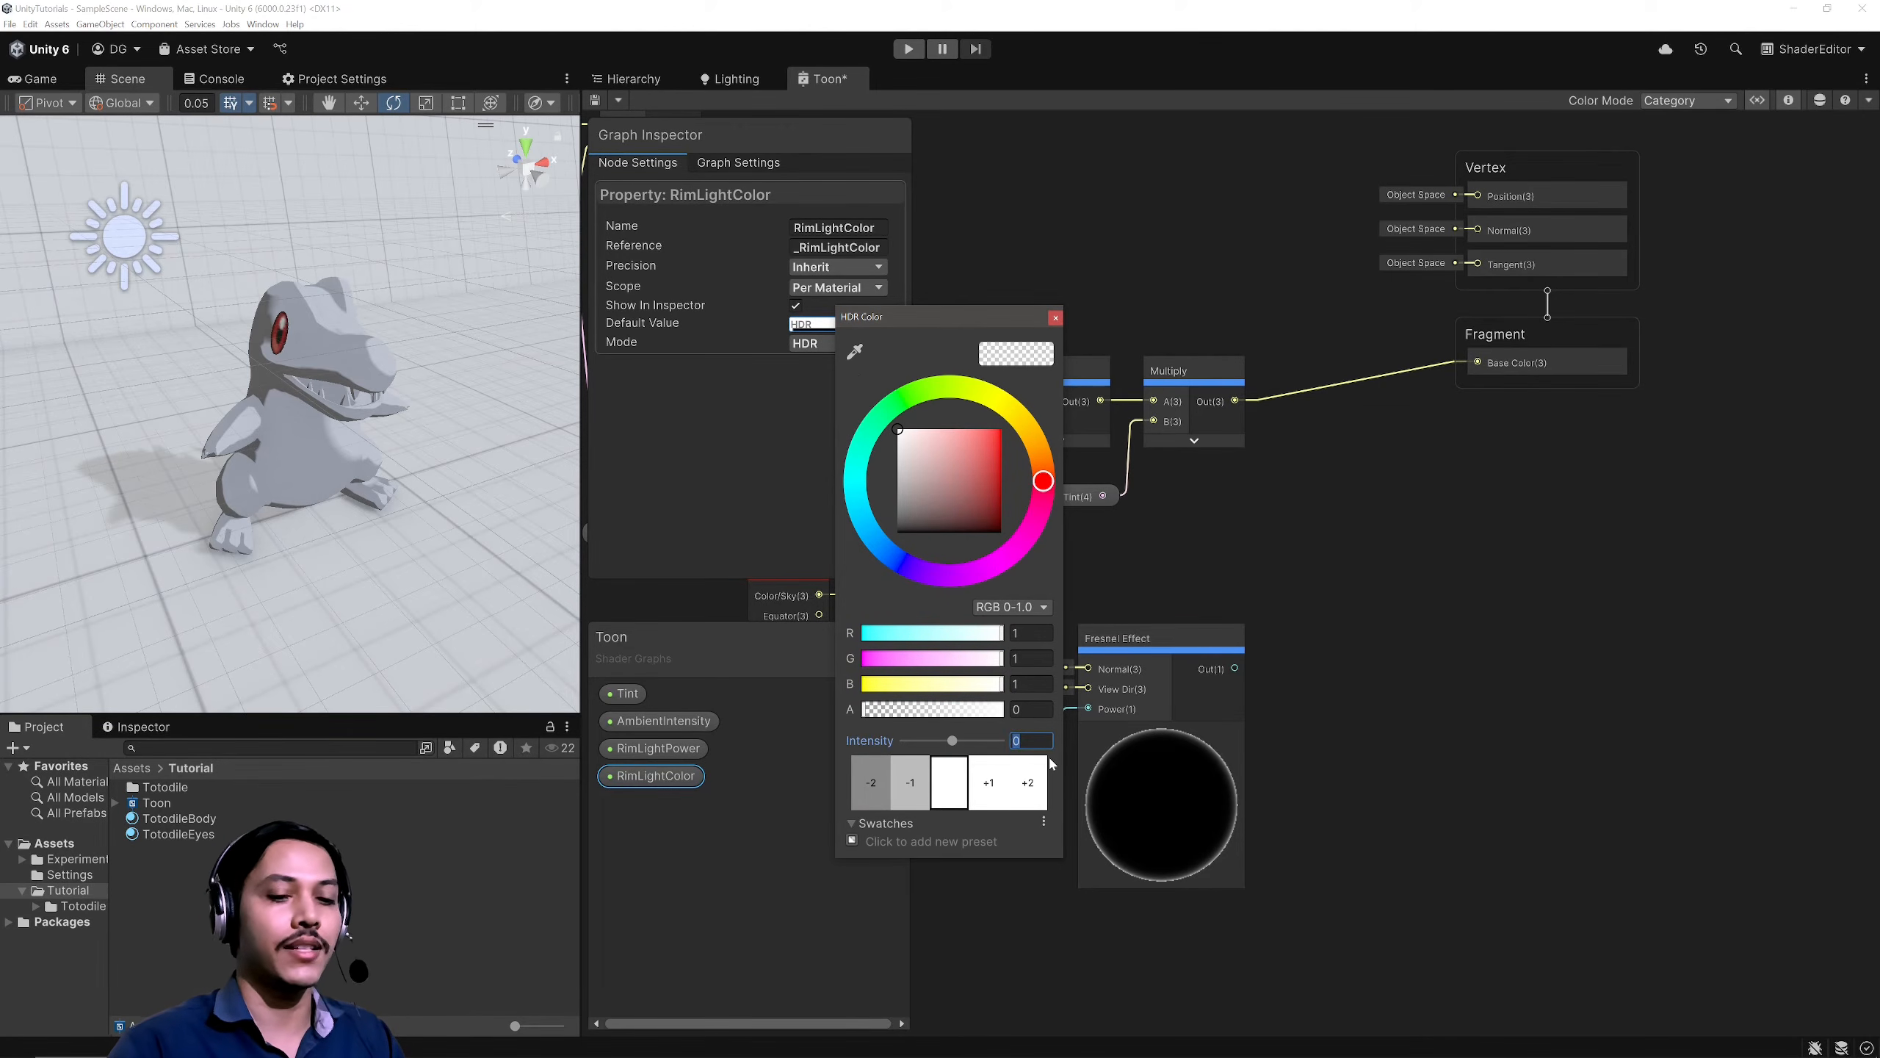
pyautogui.write('1')
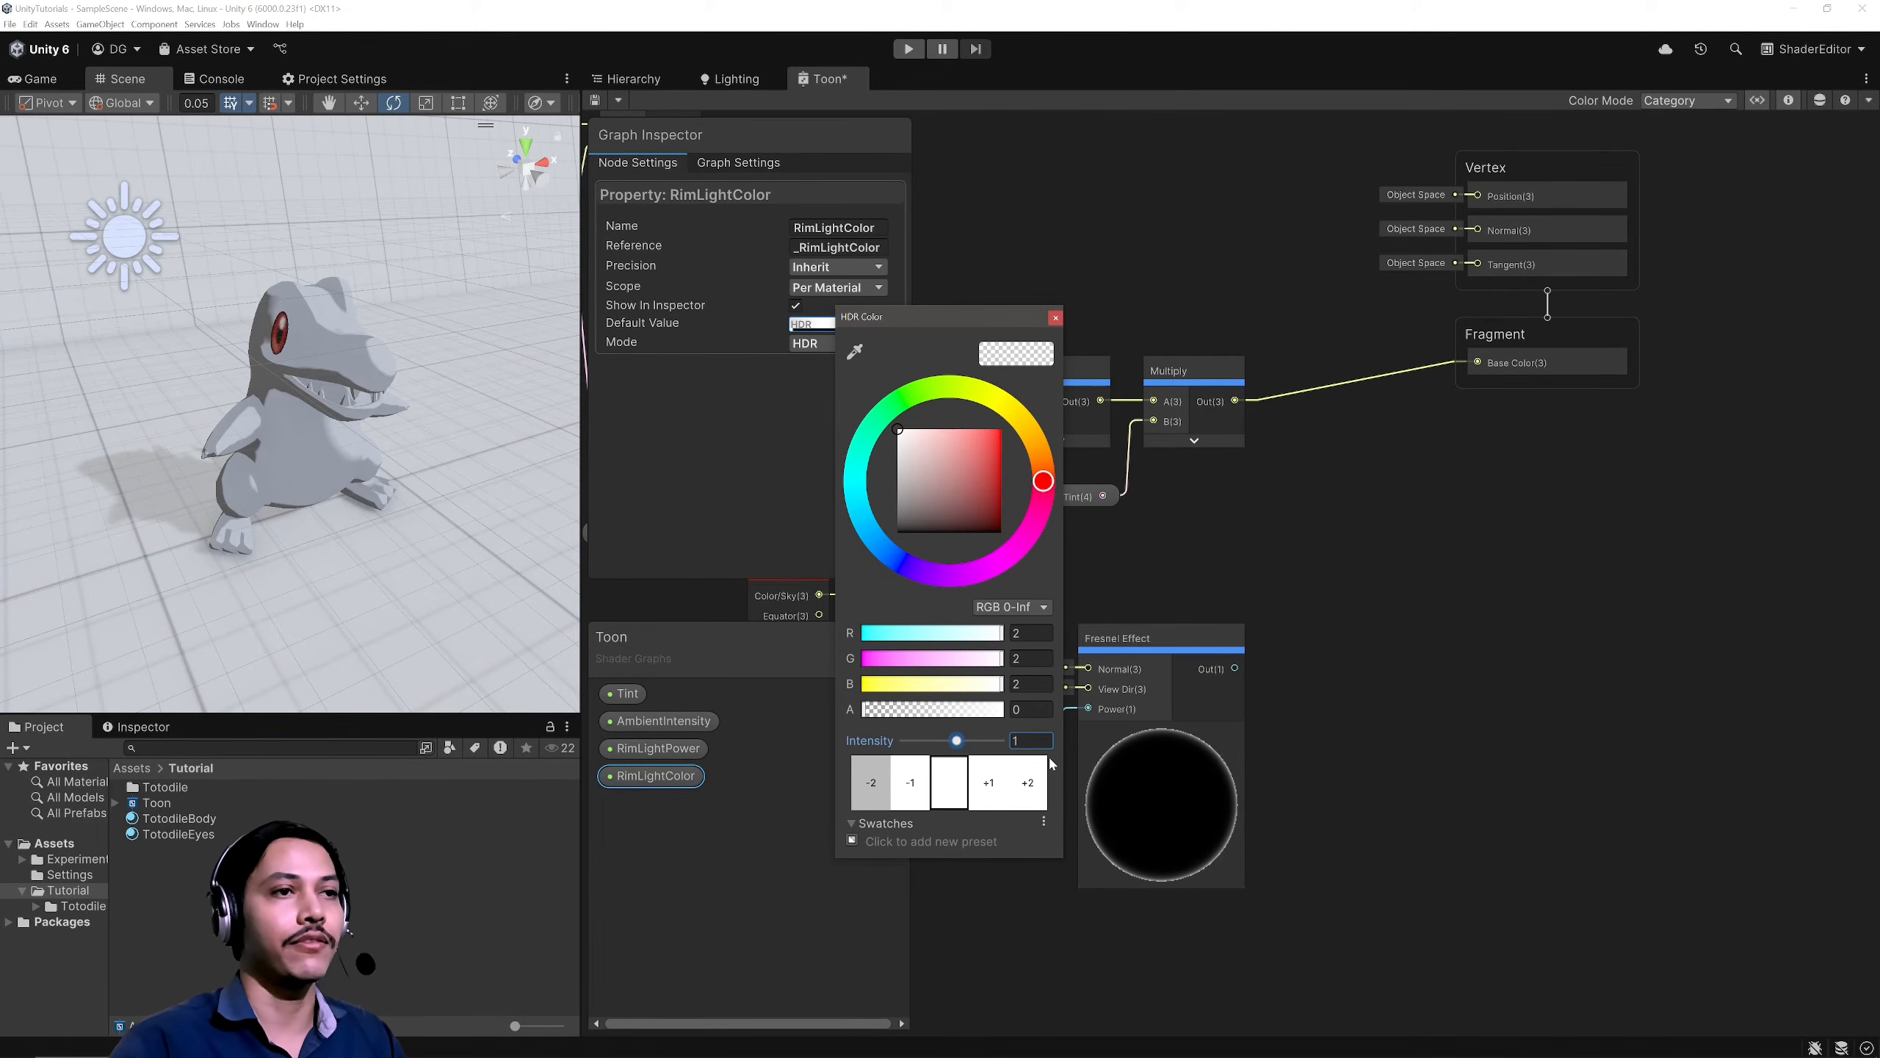
pyautogui.click(1056, 318)
# Step: Place RimLightColor below the Fresnel Effect node and multiply it with the Fresnel output in a new Multiply node
pyautogui.moveTo(655, 784); pyautogui.dragTo(1185, 905)
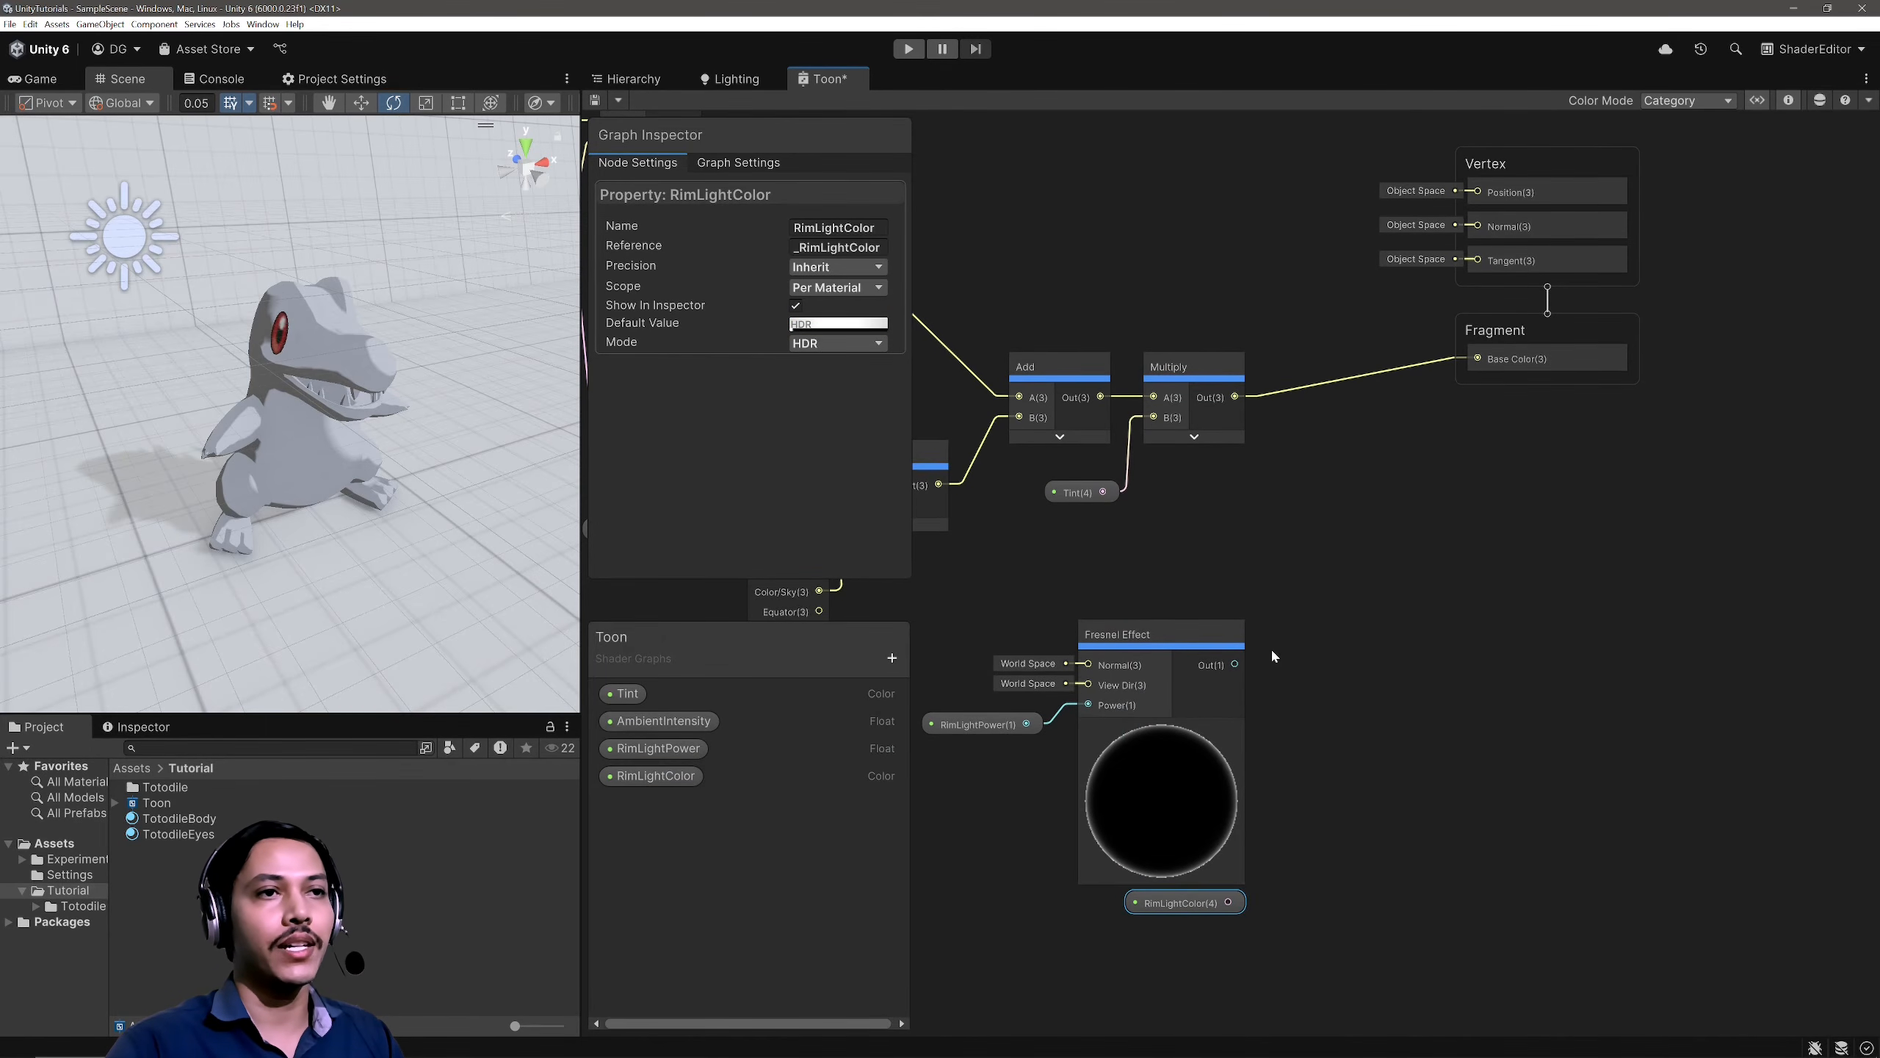
pyautogui.press('space')
pyautogui.write('mul')
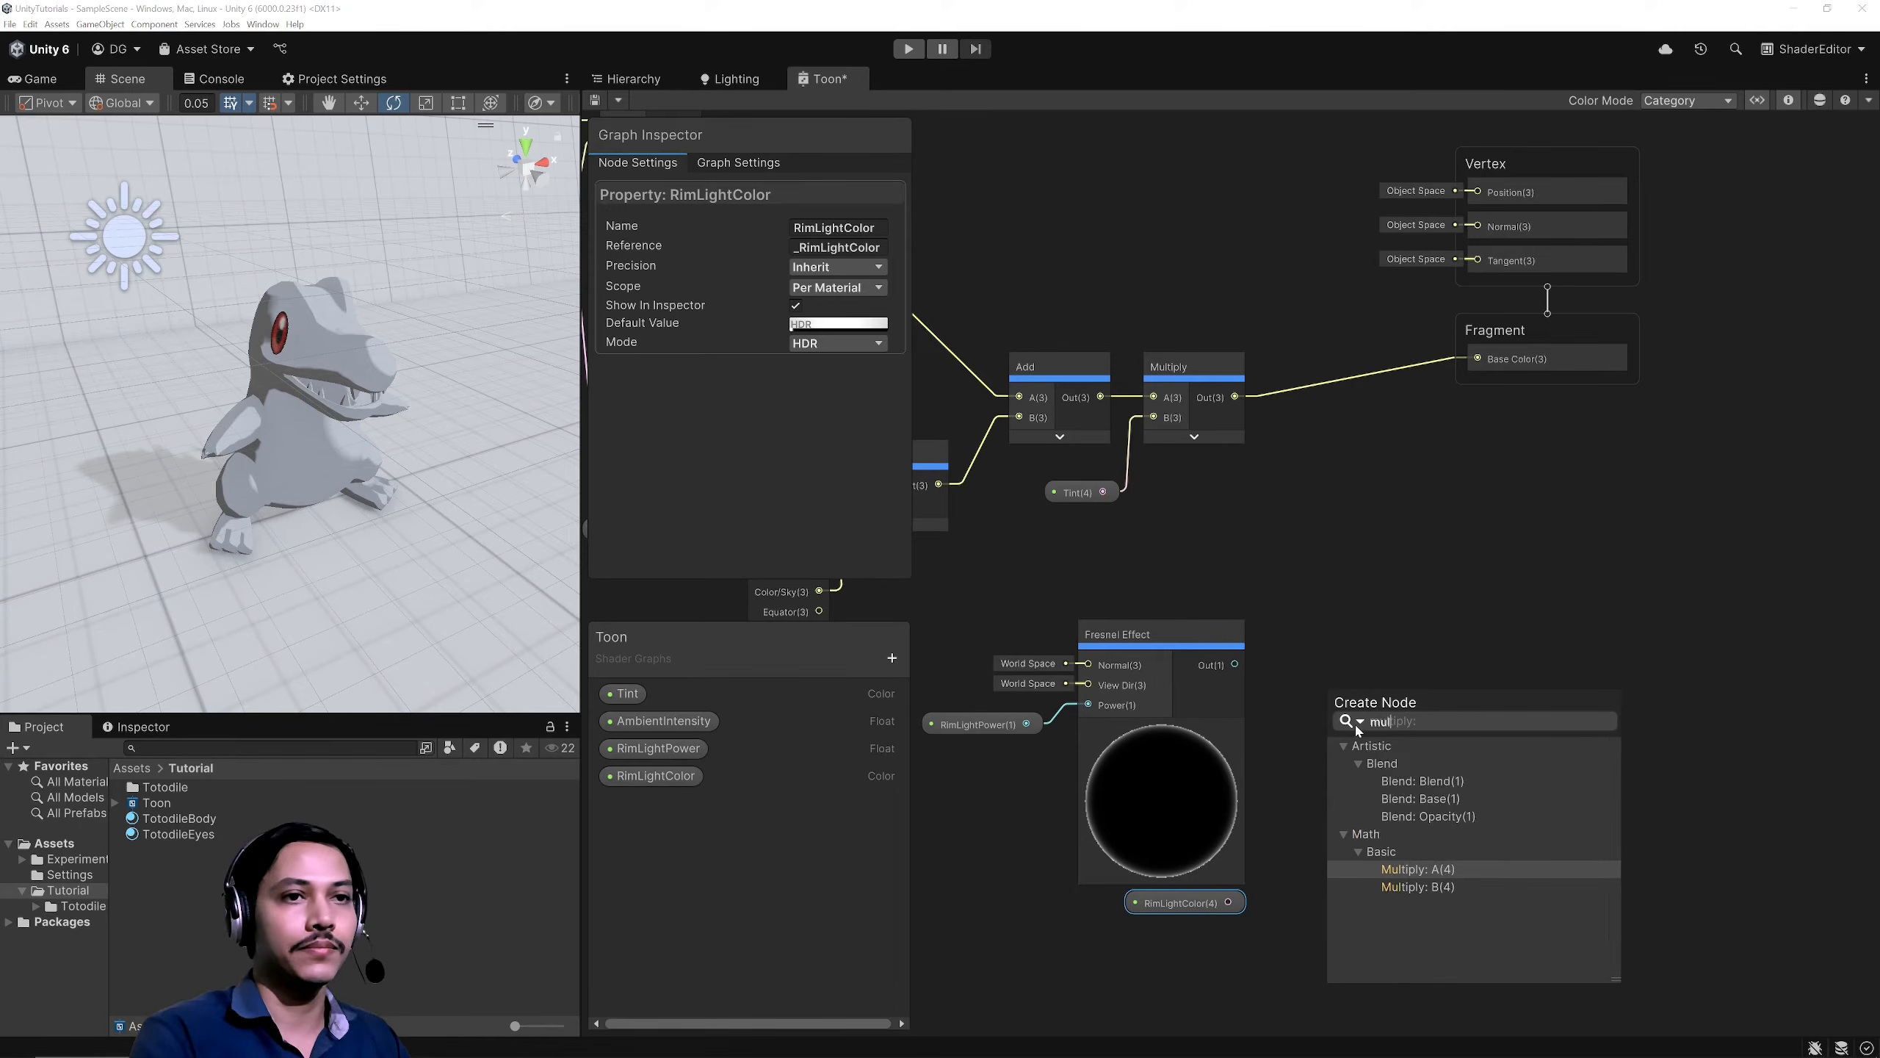
pyautogui.press('Return')
pyautogui.moveTo(1229, 902); pyautogui.dragTo(1327, 756)
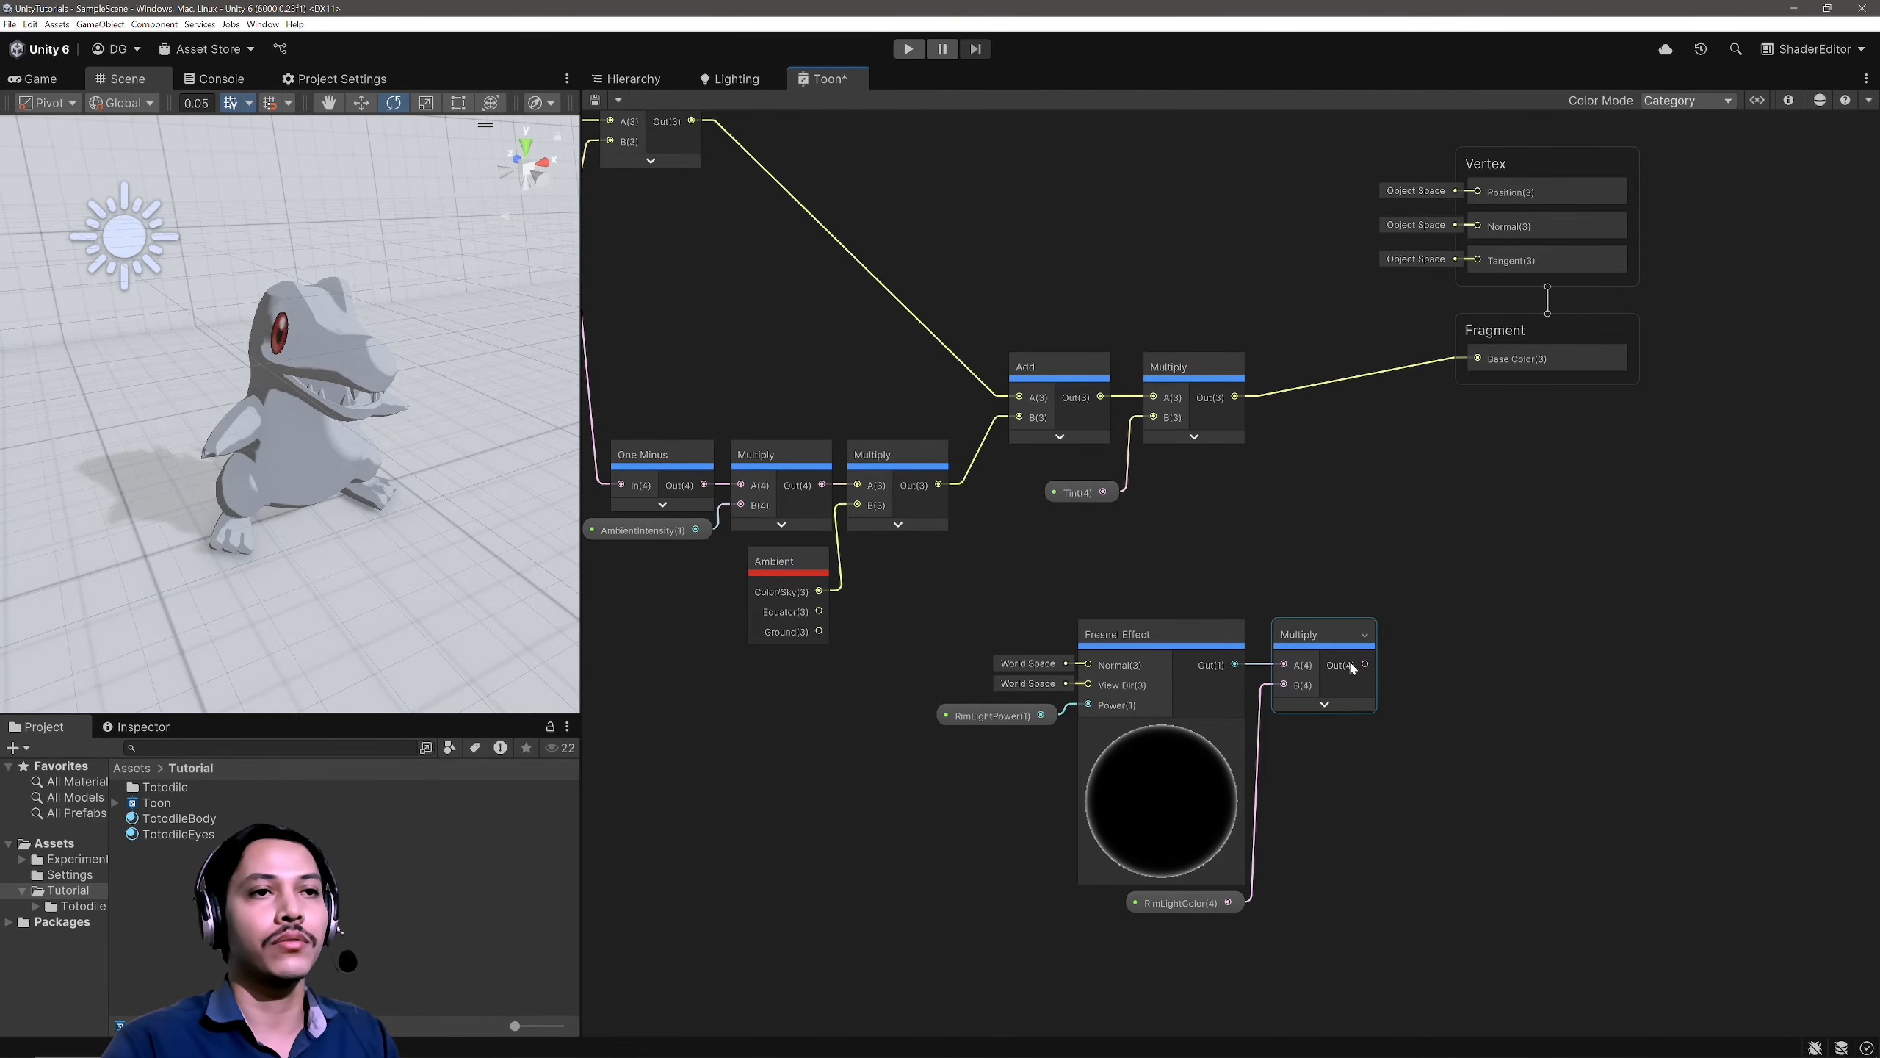
# Step: Make room beside the Fresnel Effect node by moving the rim Multiply node, and feed the Fresnel output into a new One Minus node
pyautogui.moveTo(1351, 667); pyautogui.dragTo(1524, 635)
pyautogui.moveTo(1233, 665); pyautogui.dragTo(1292, 589)
pyautogui.write('one')
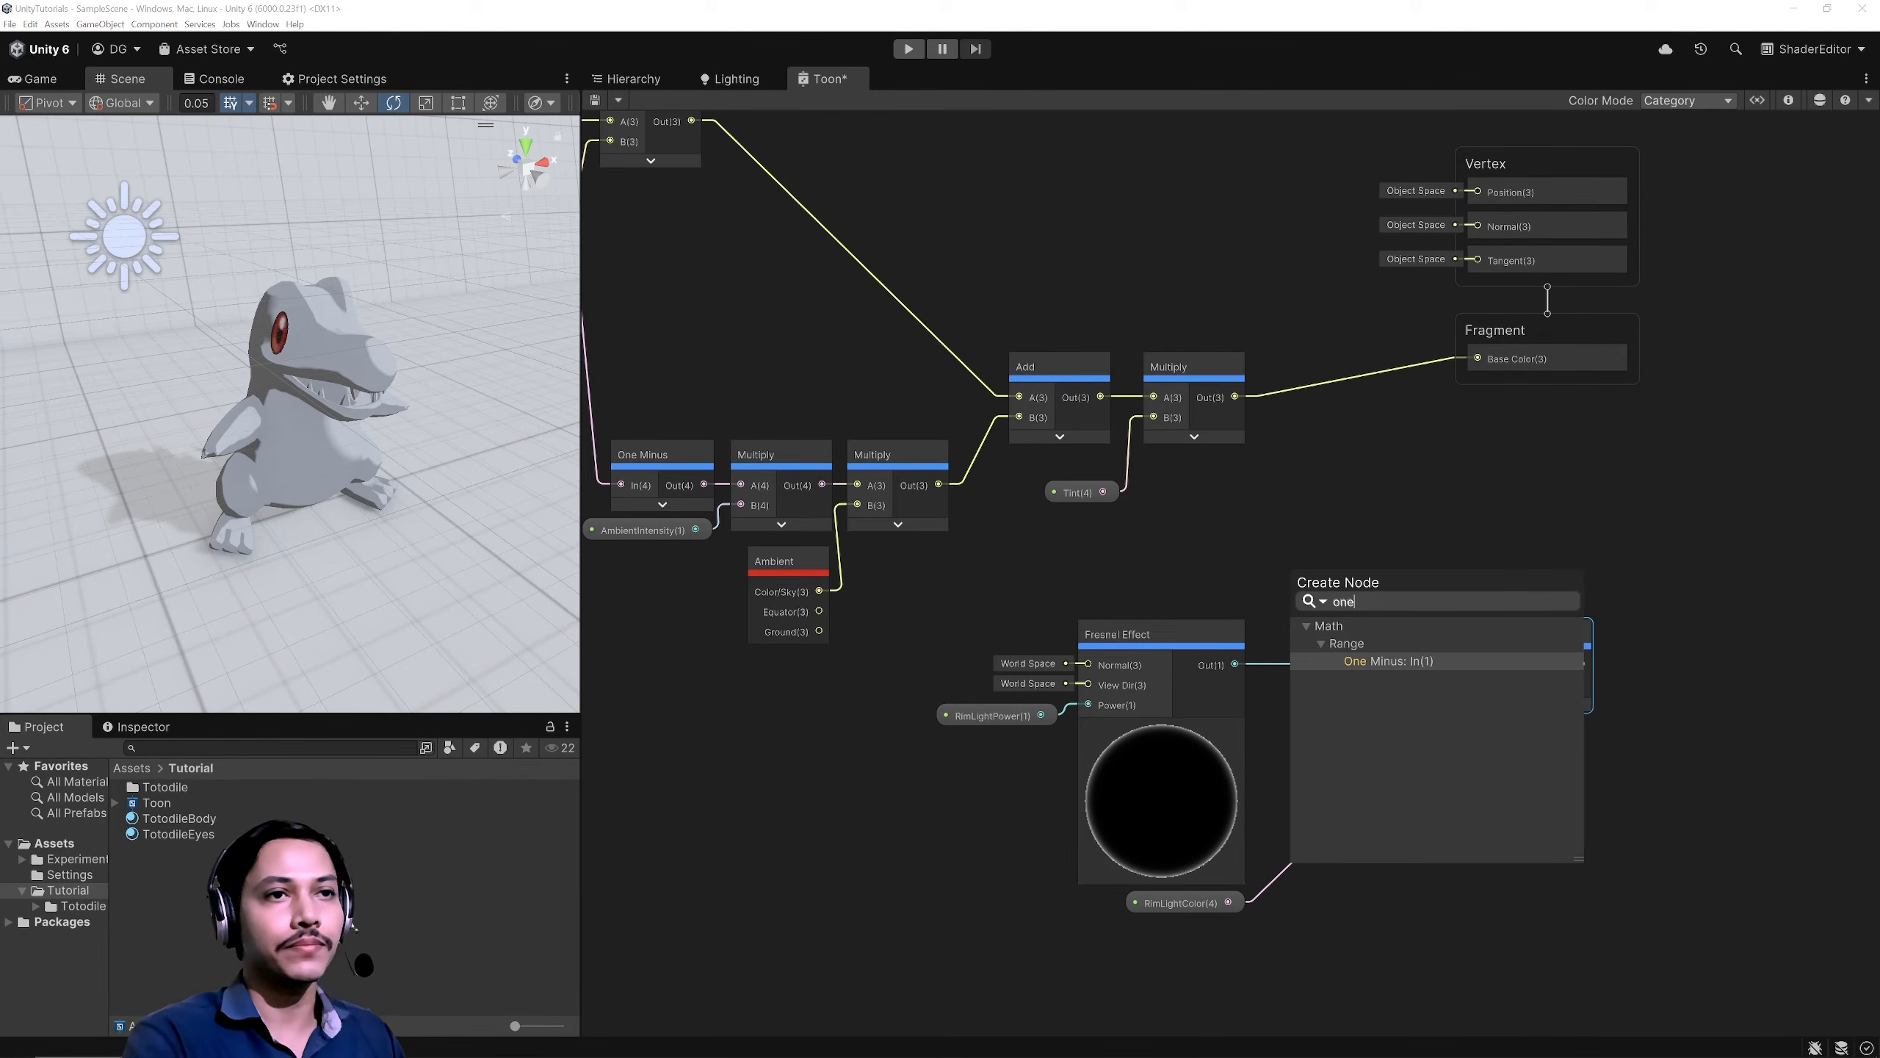
pyautogui.press('Return')
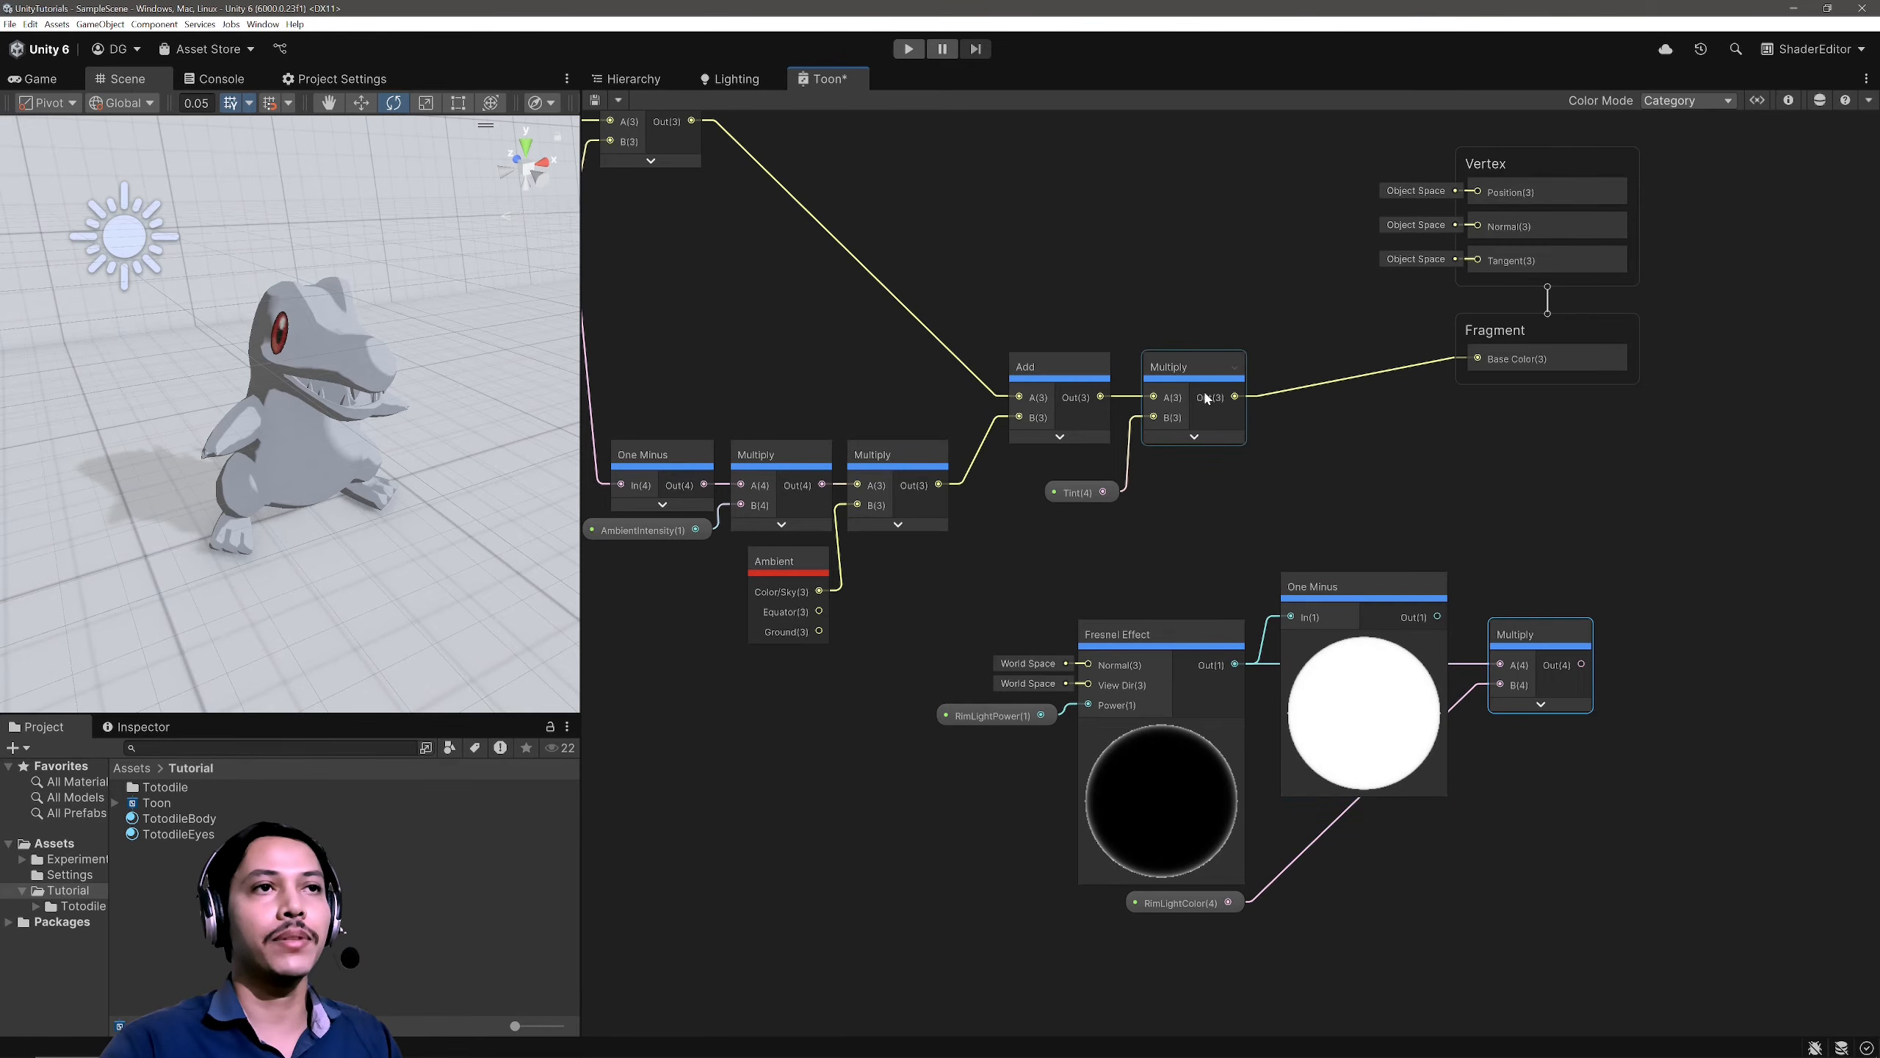
# Step: Multiply the tinted colour output by the One Minus output in a new Multiply node and collapse its preview
pyautogui.moveTo(1234, 398); pyautogui.dragTo(1543, 470)
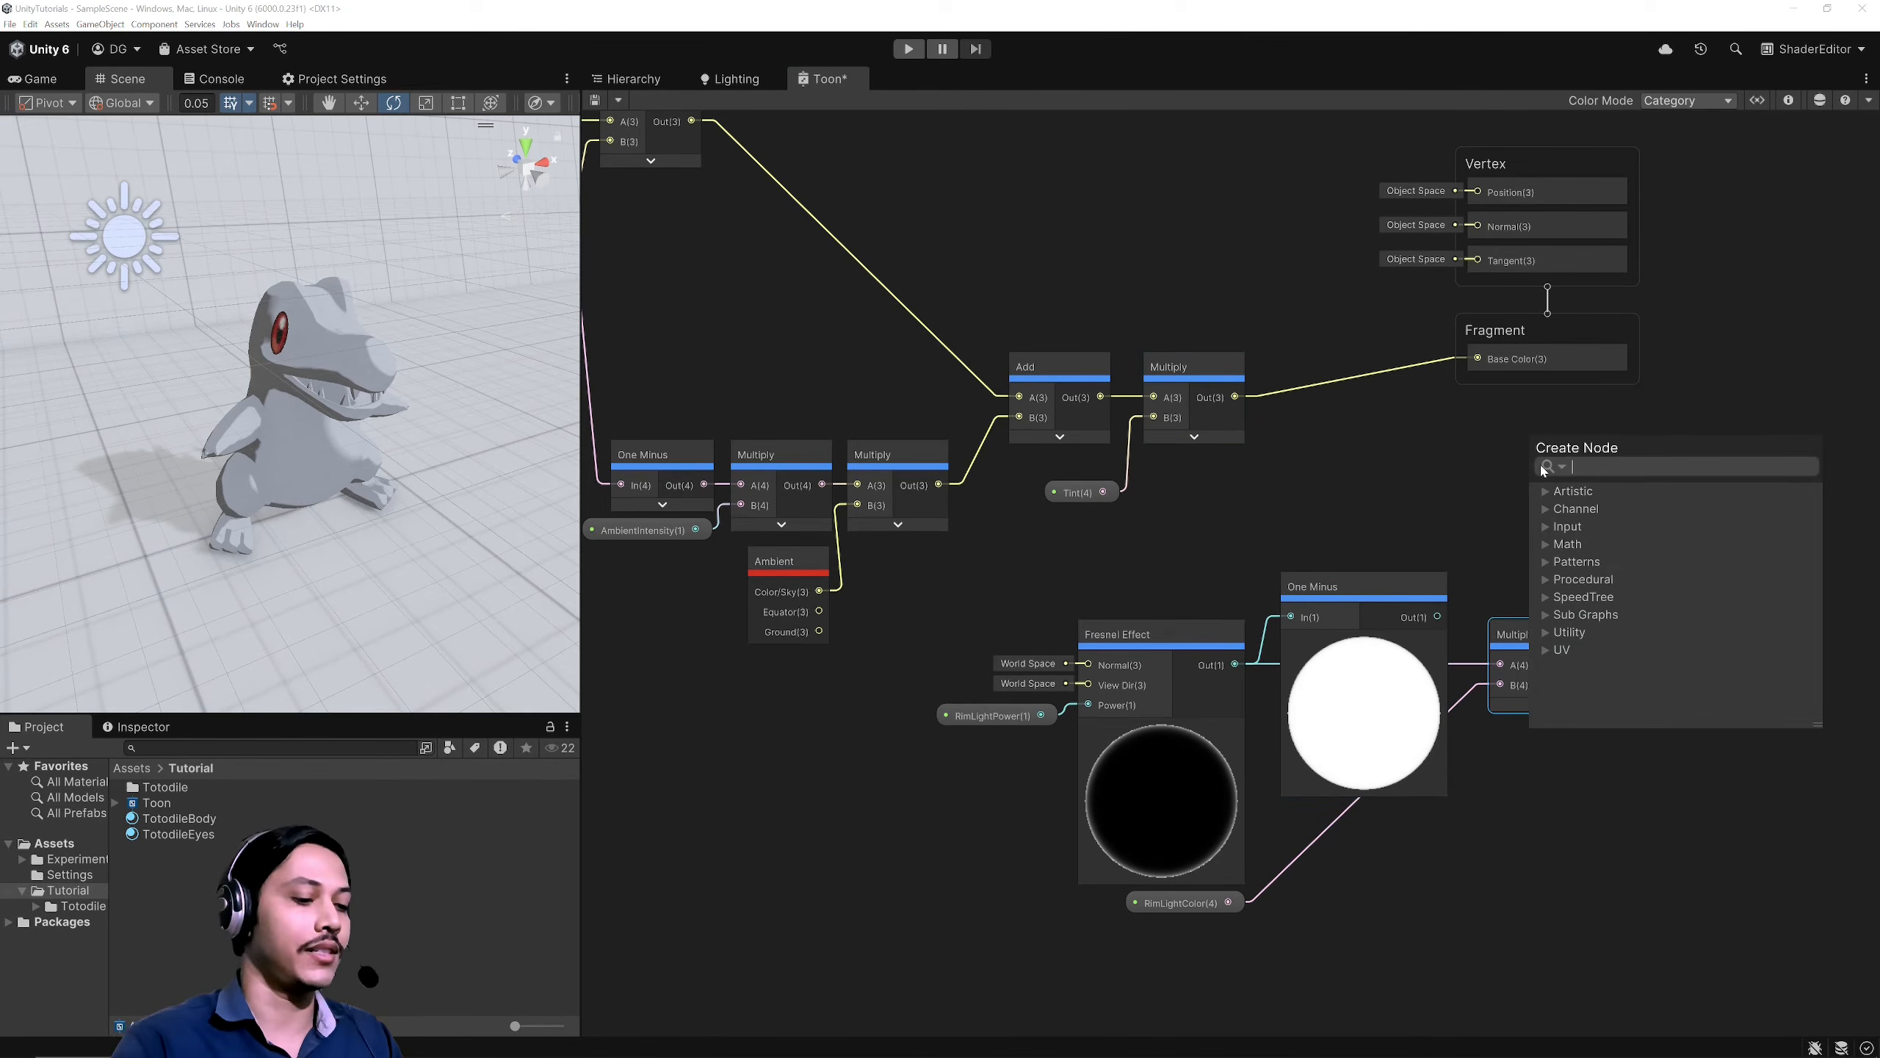
pyautogui.write('mul')
pyautogui.press('Return')
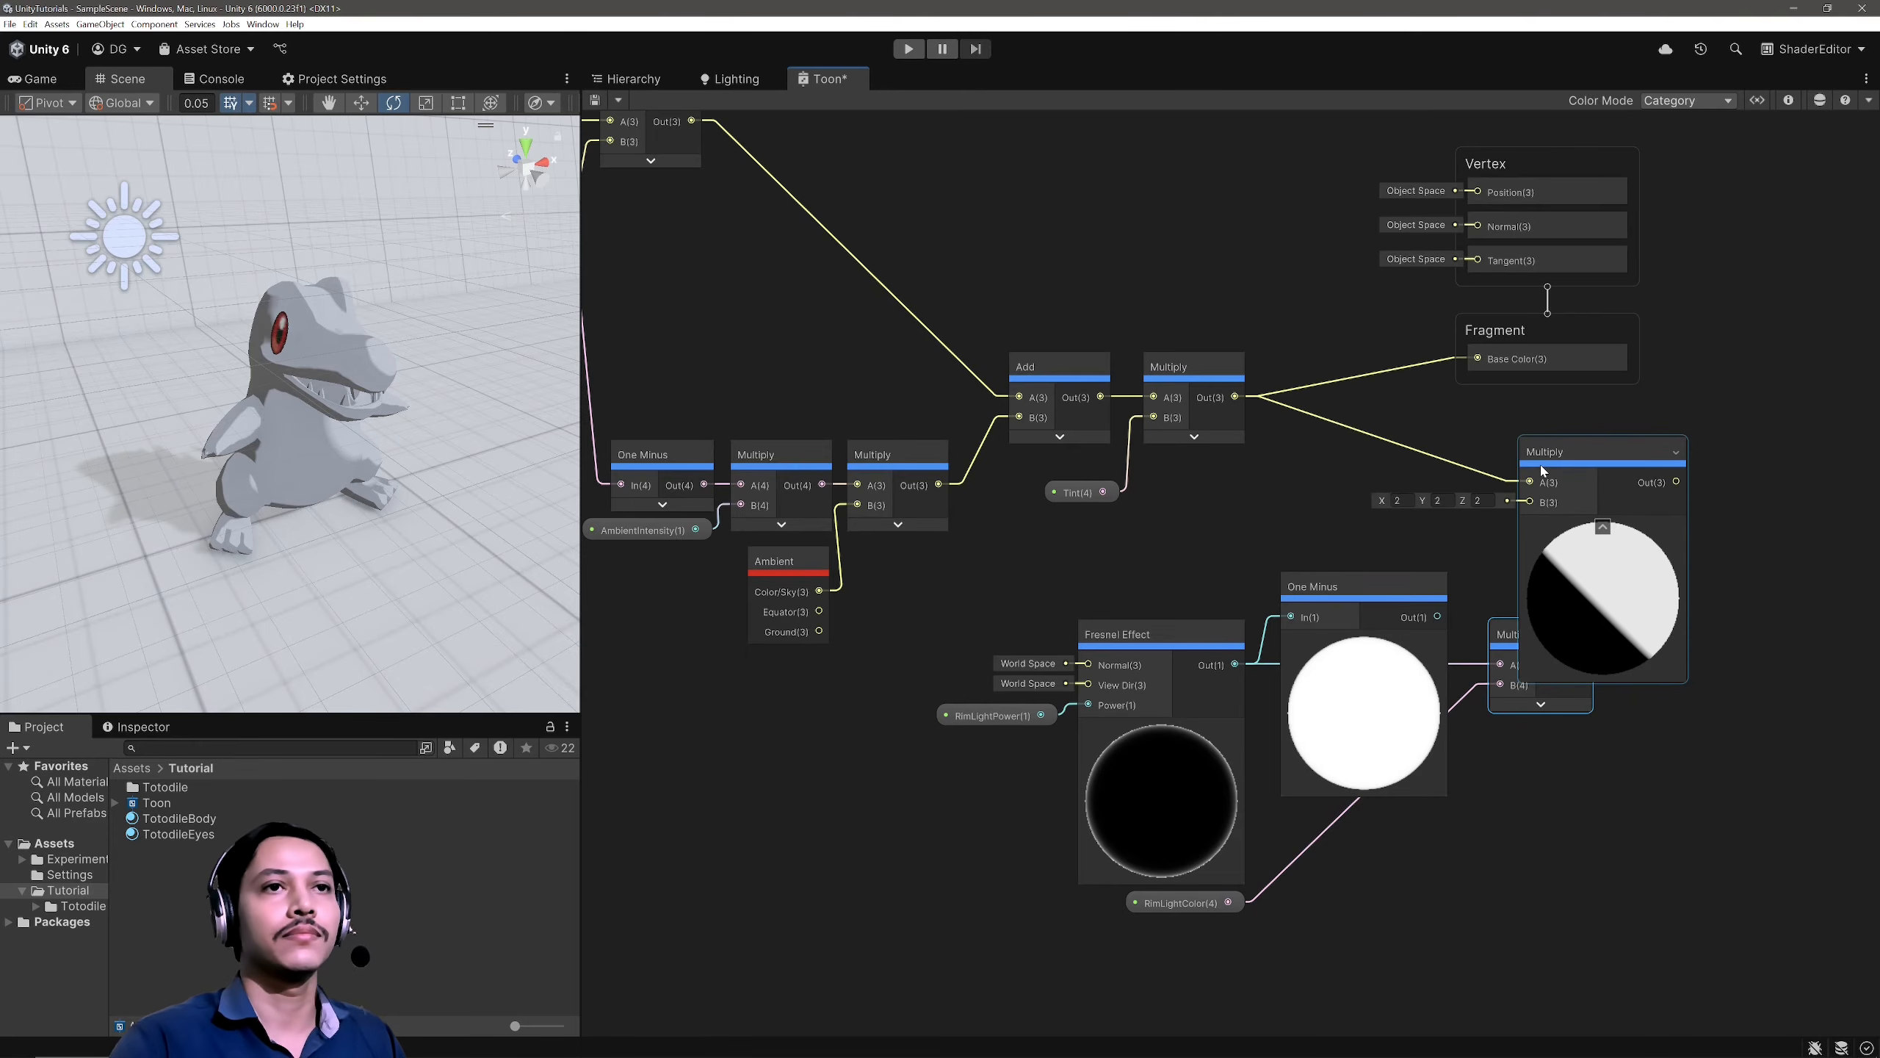
pyautogui.moveTo(1438, 616); pyautogui.dragTo(1529, 502)
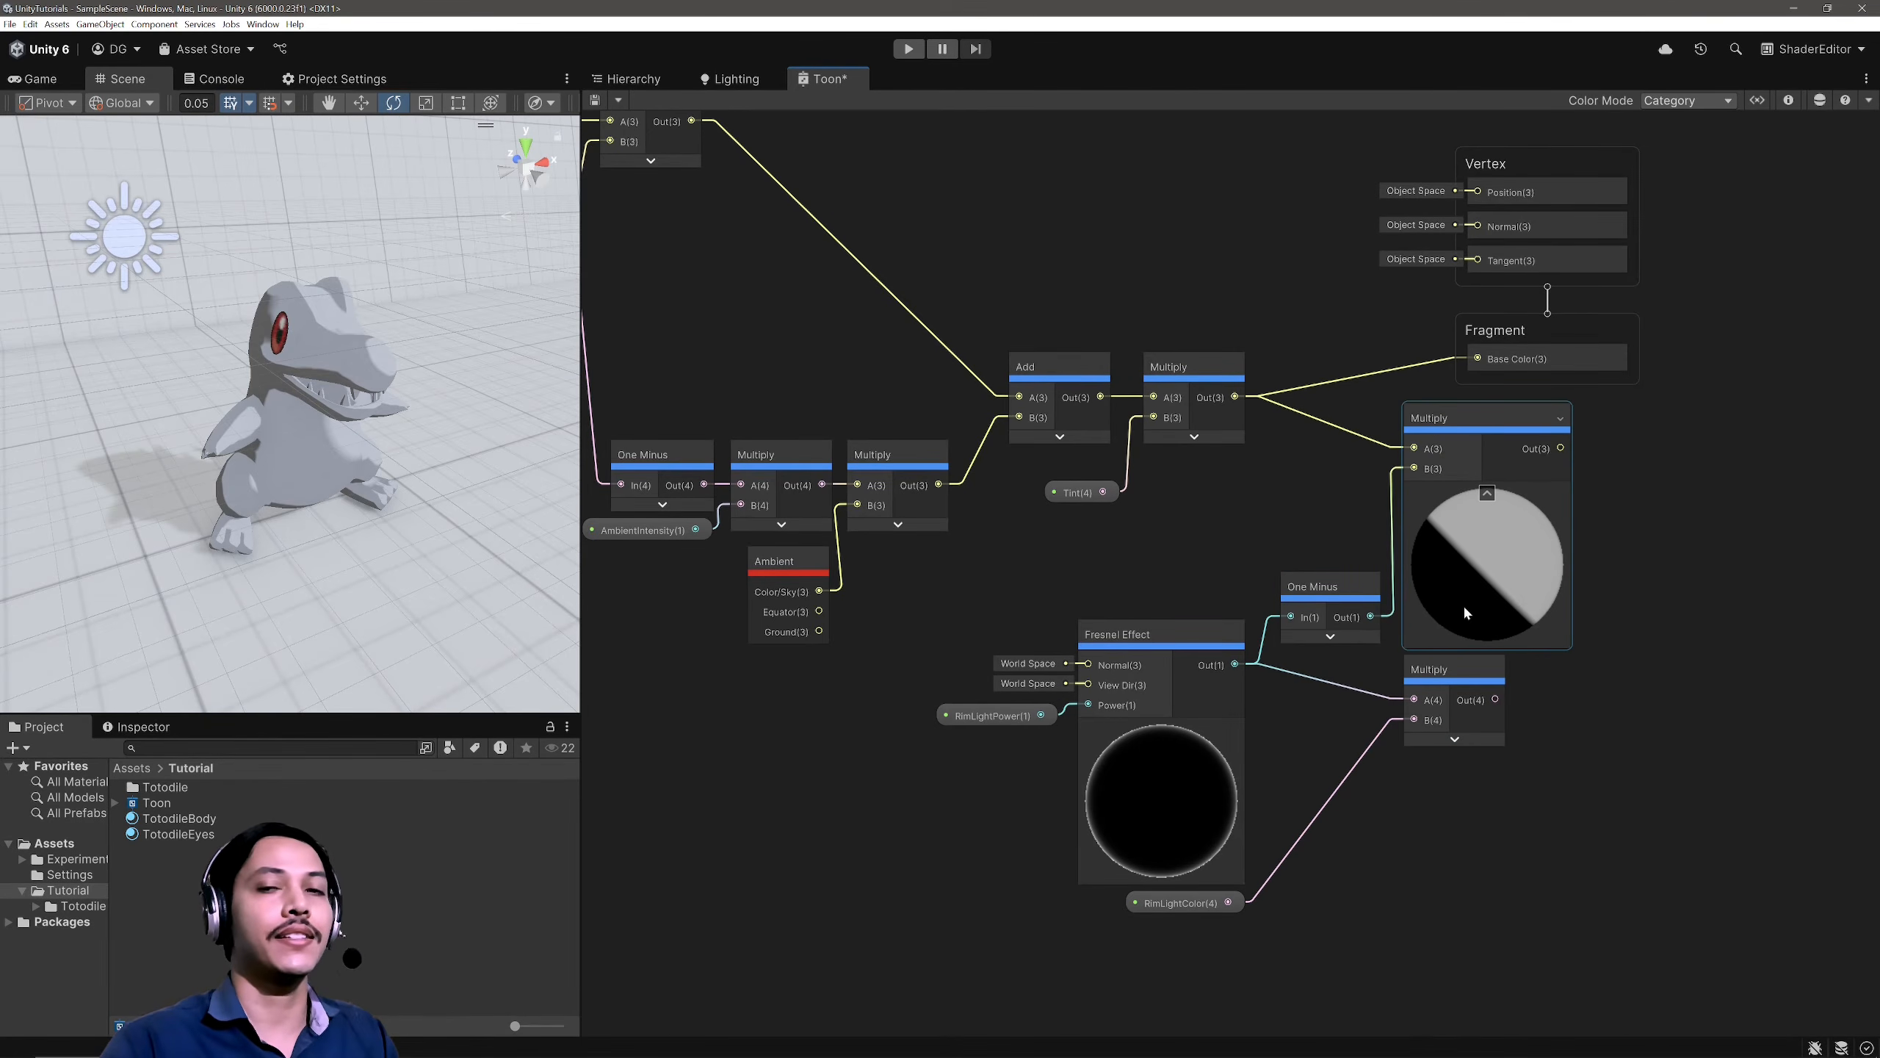
pyautogui.click(1488, 493)
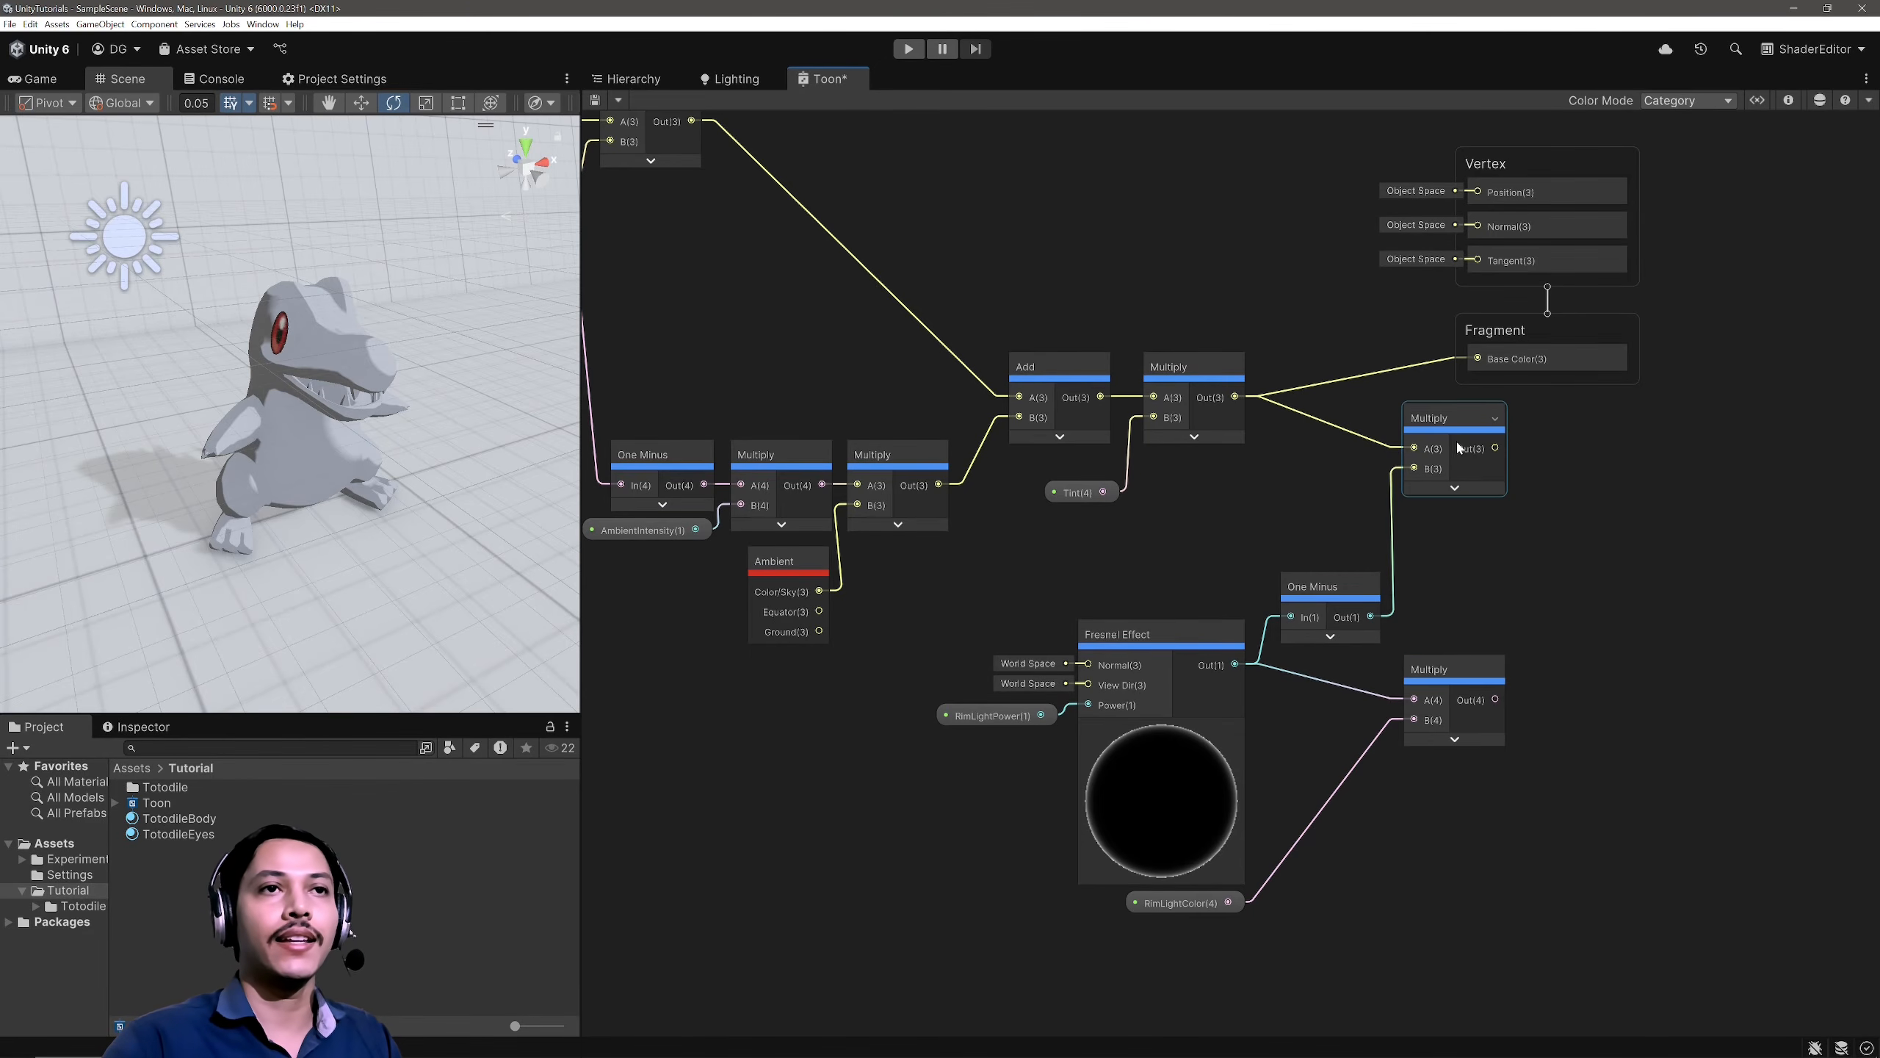
# Step: Combine the masked colour and the coloured rim light in a new Add node and connect it to Base Color
pyautogui.moveTo(1456, 438); pyautogui.dragTo(1574, 635)
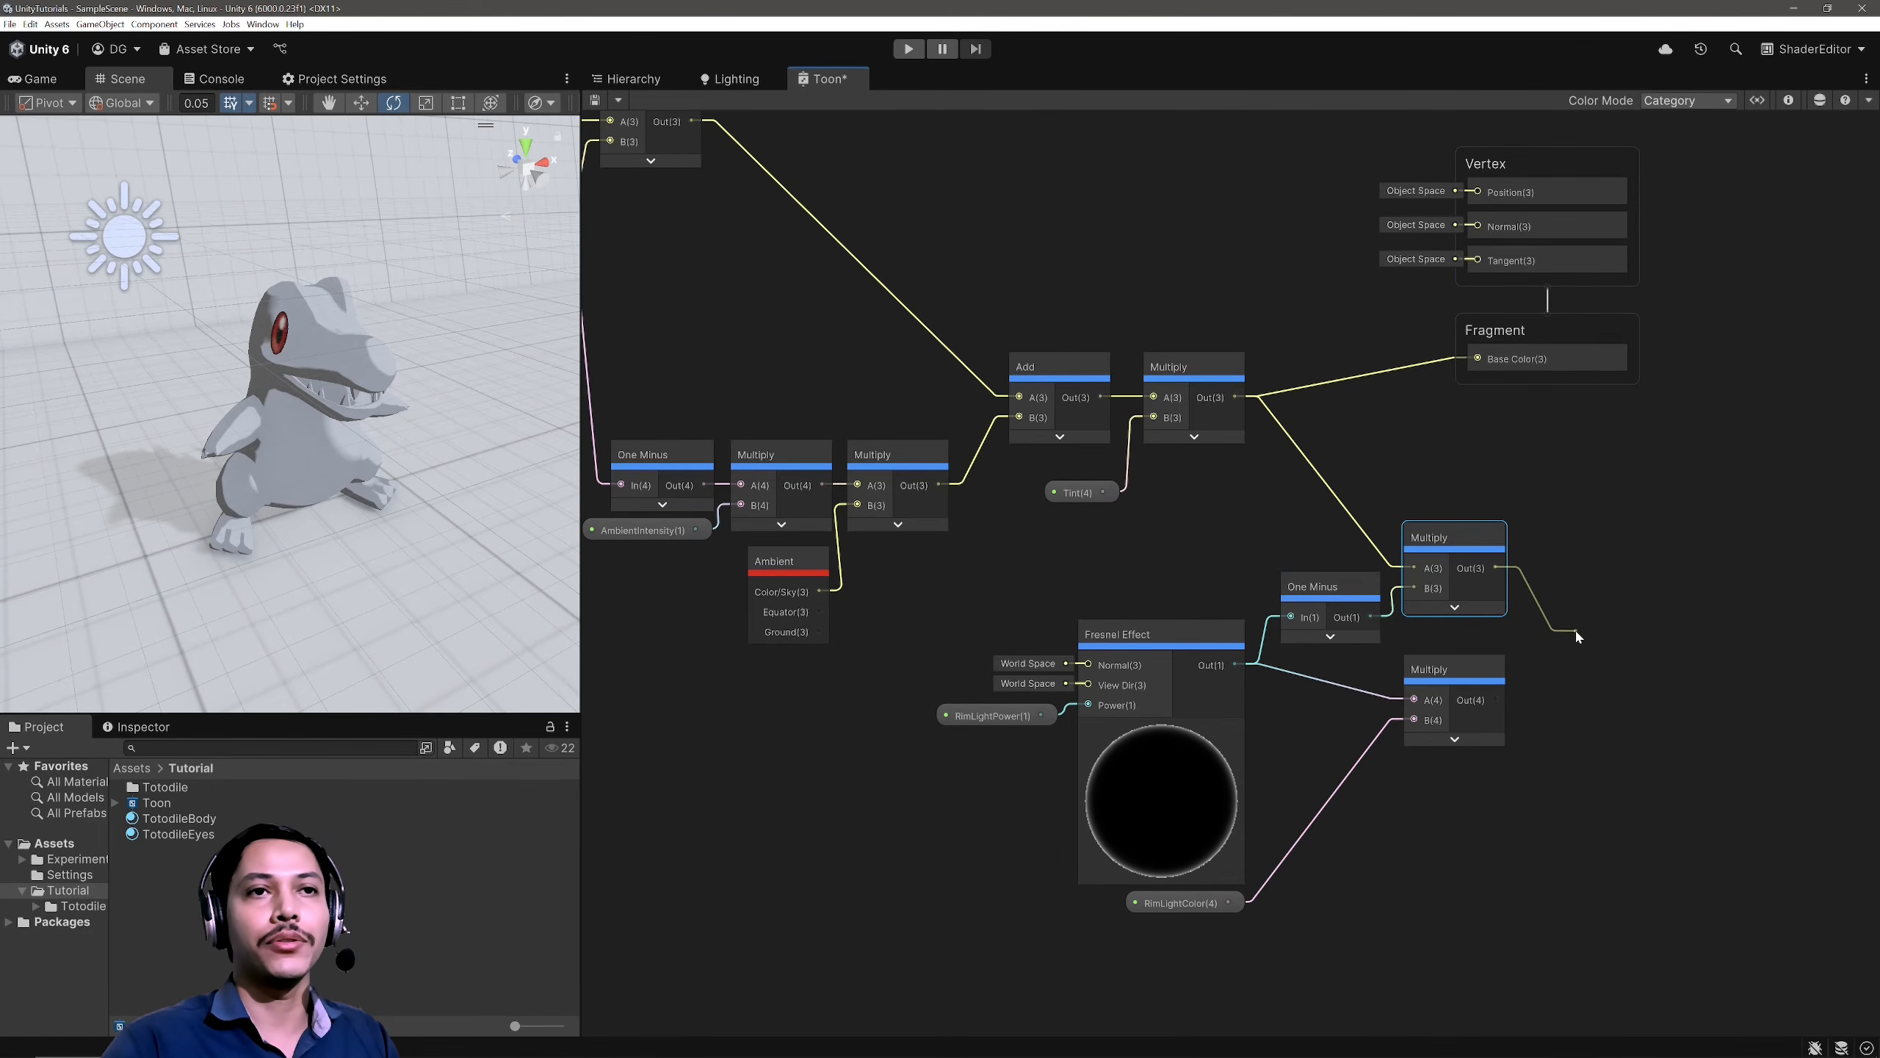
pyautogui.write('add')
pyautogui.click(1649, 706)
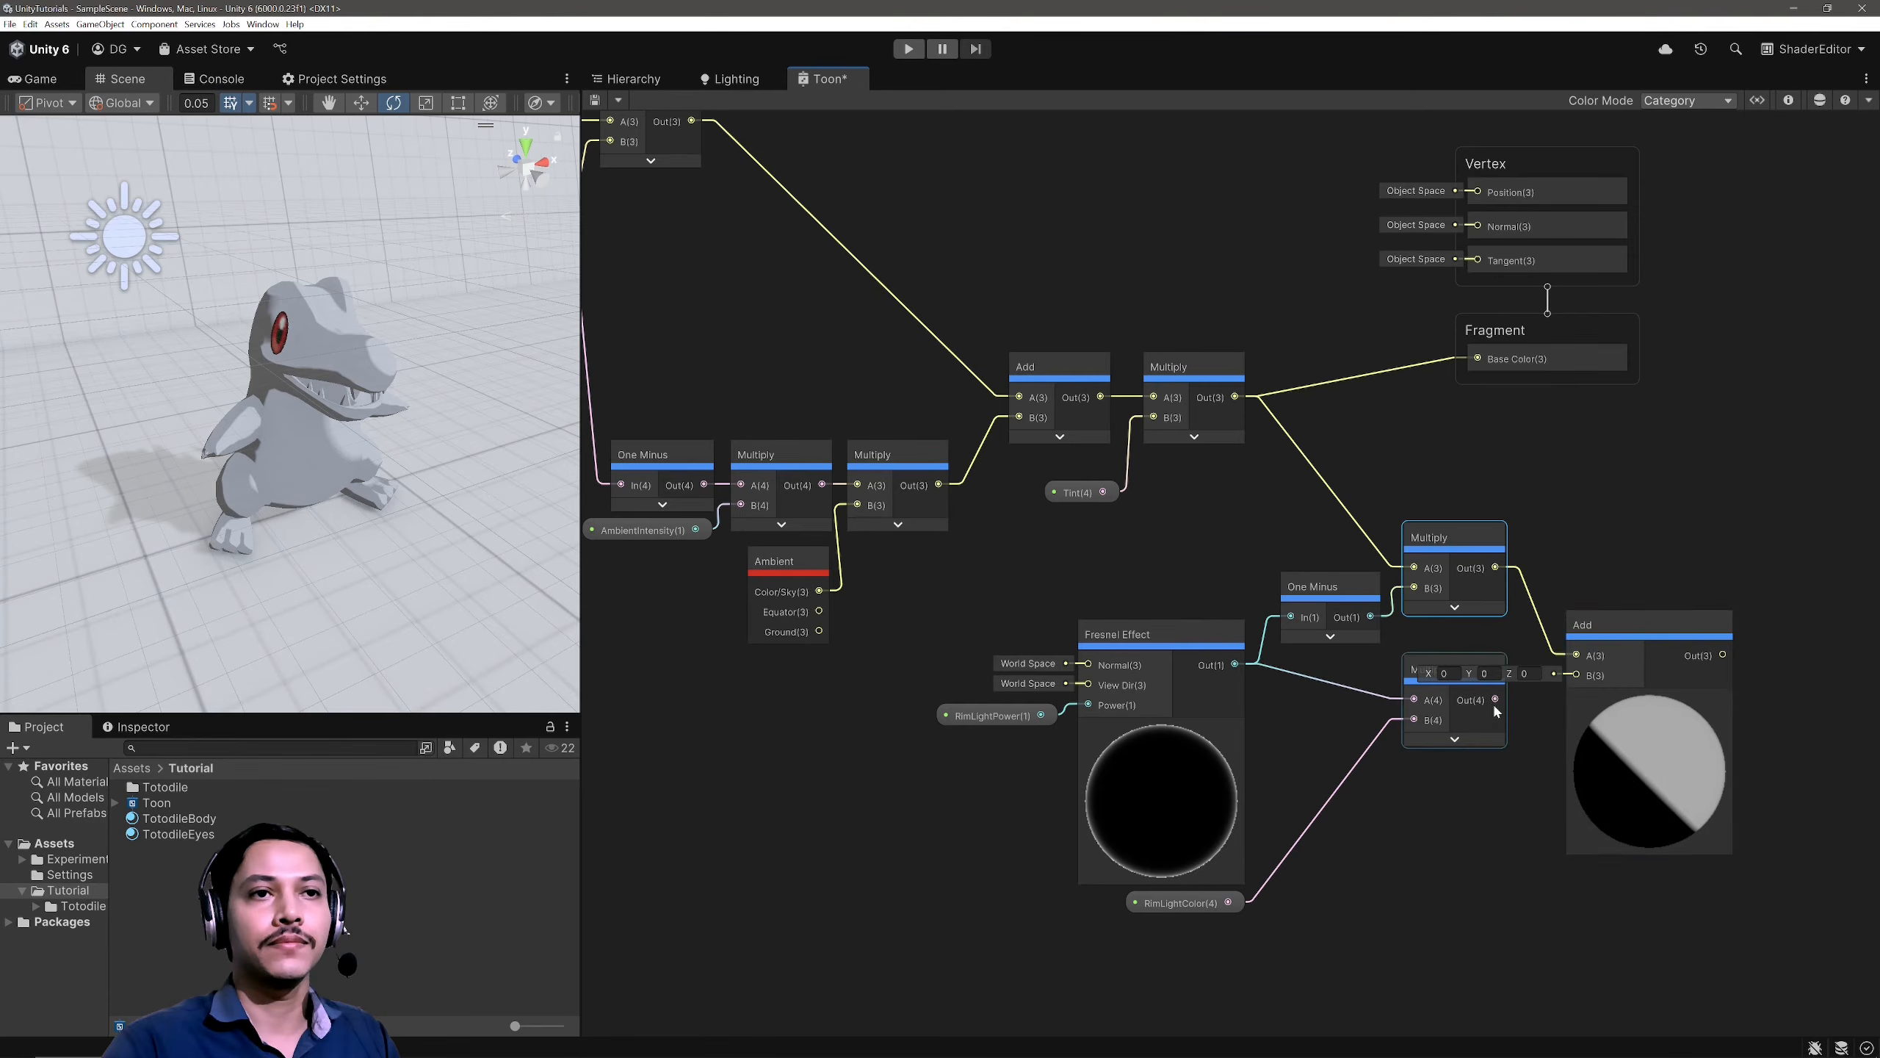
pyautogui.moveTo(1495, 699); pyautogui.dragTo(1576, 675)
pyautogui.click(1649, 698)
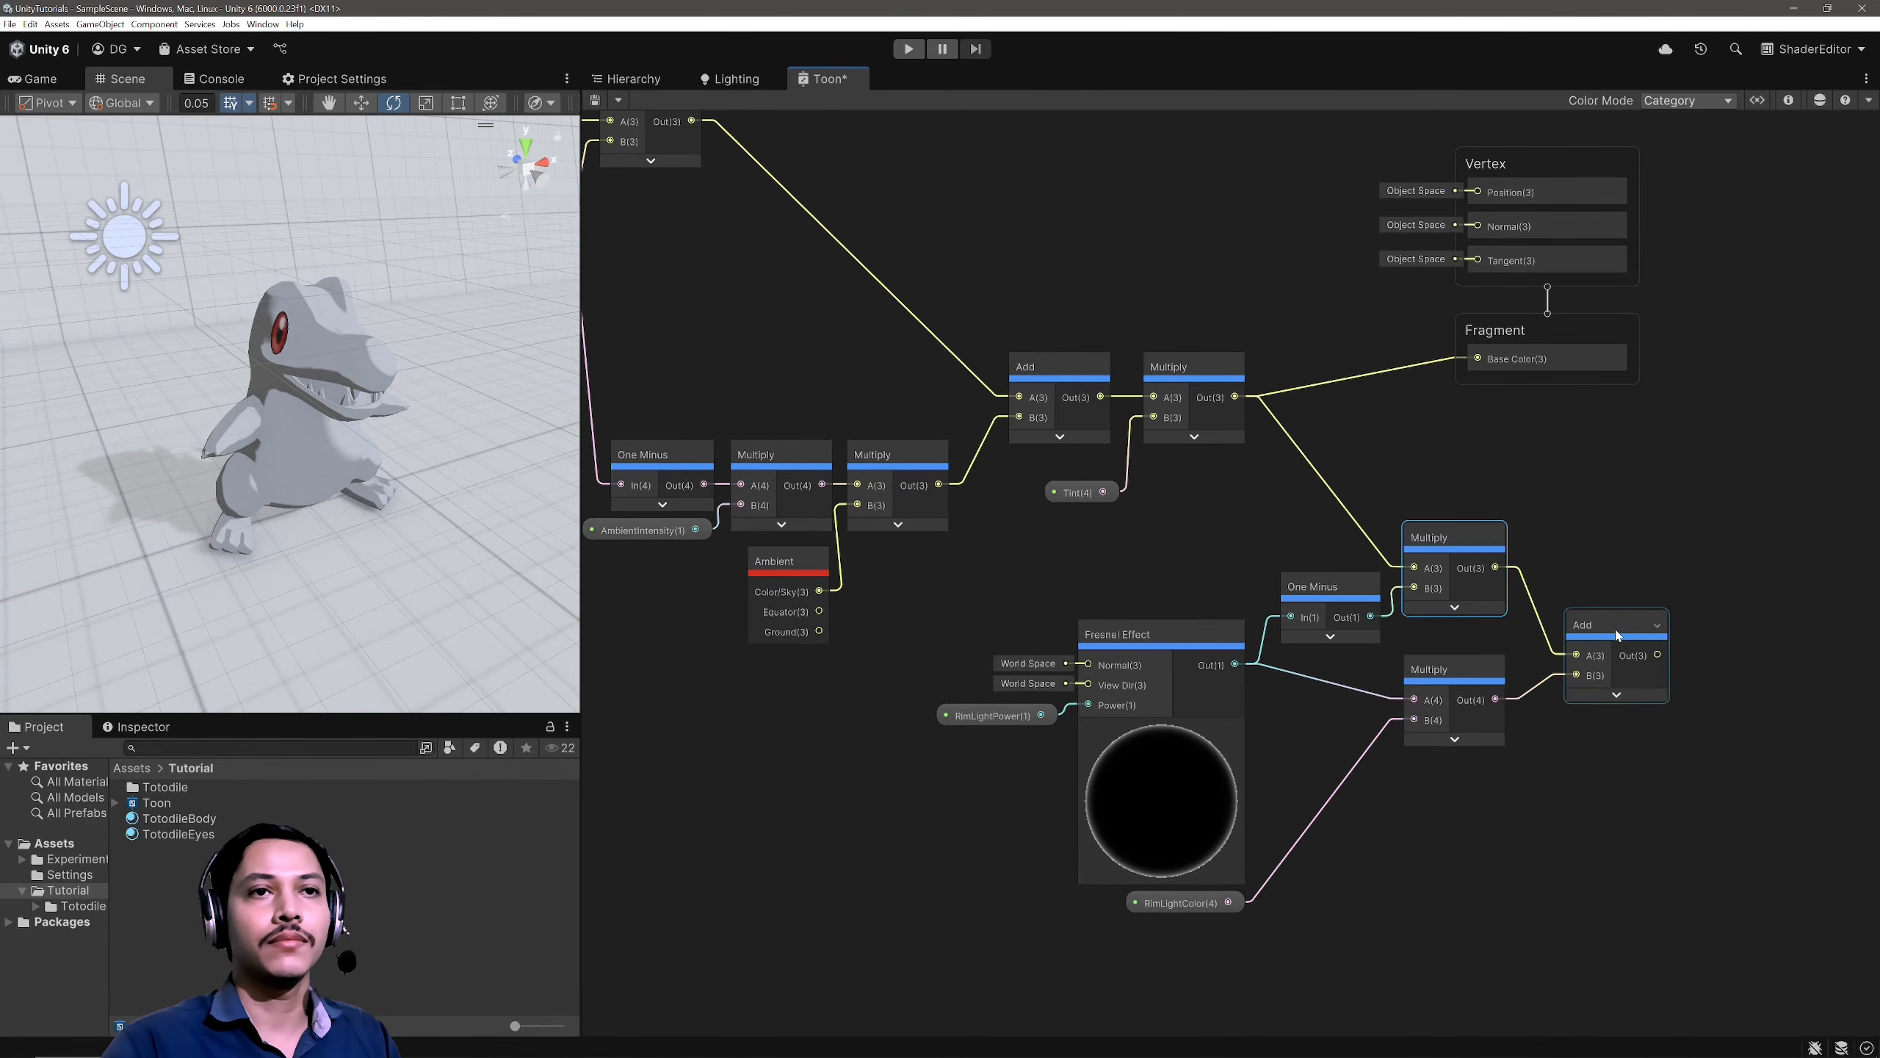
pyautogui.moveTo(1649, 624); pyautogui.dragTo(1478, 358)
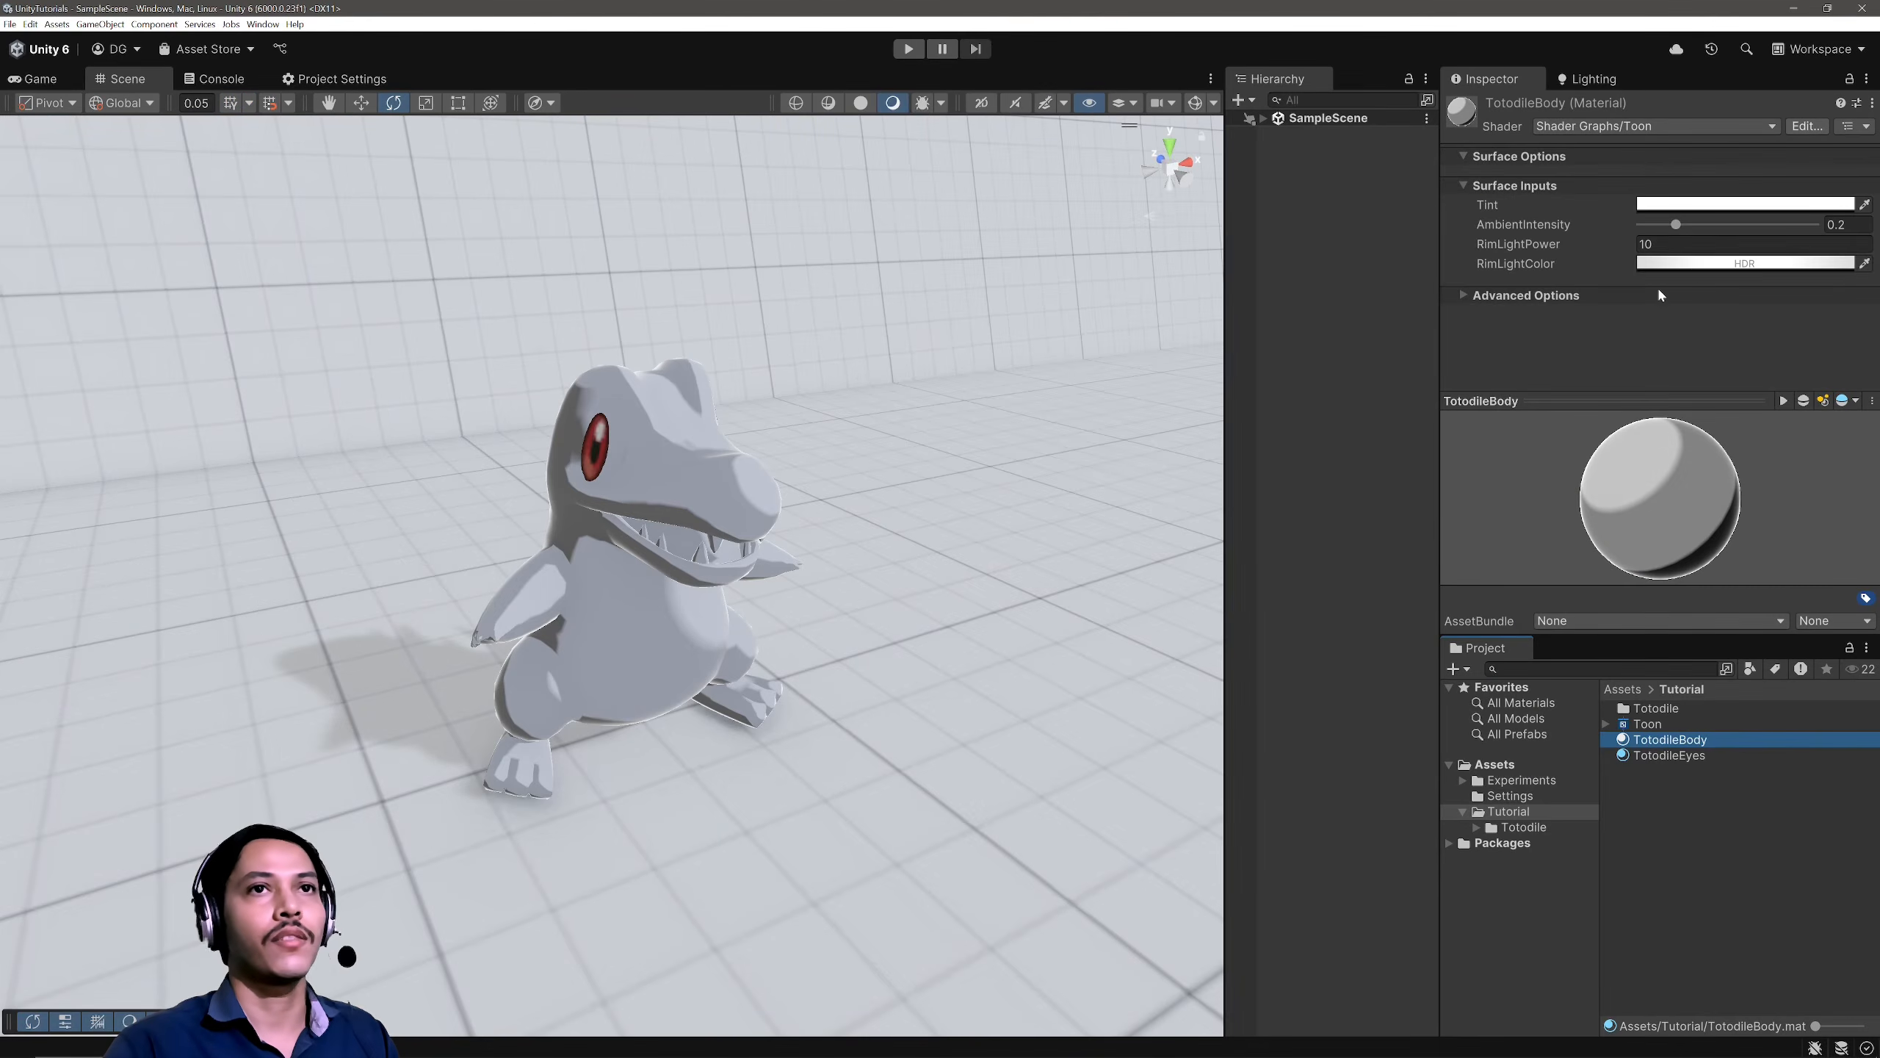
# Step: Change the RimLightColor of the TotodileBody material to a saturated yellow
pyautogui.click(1692, 263)
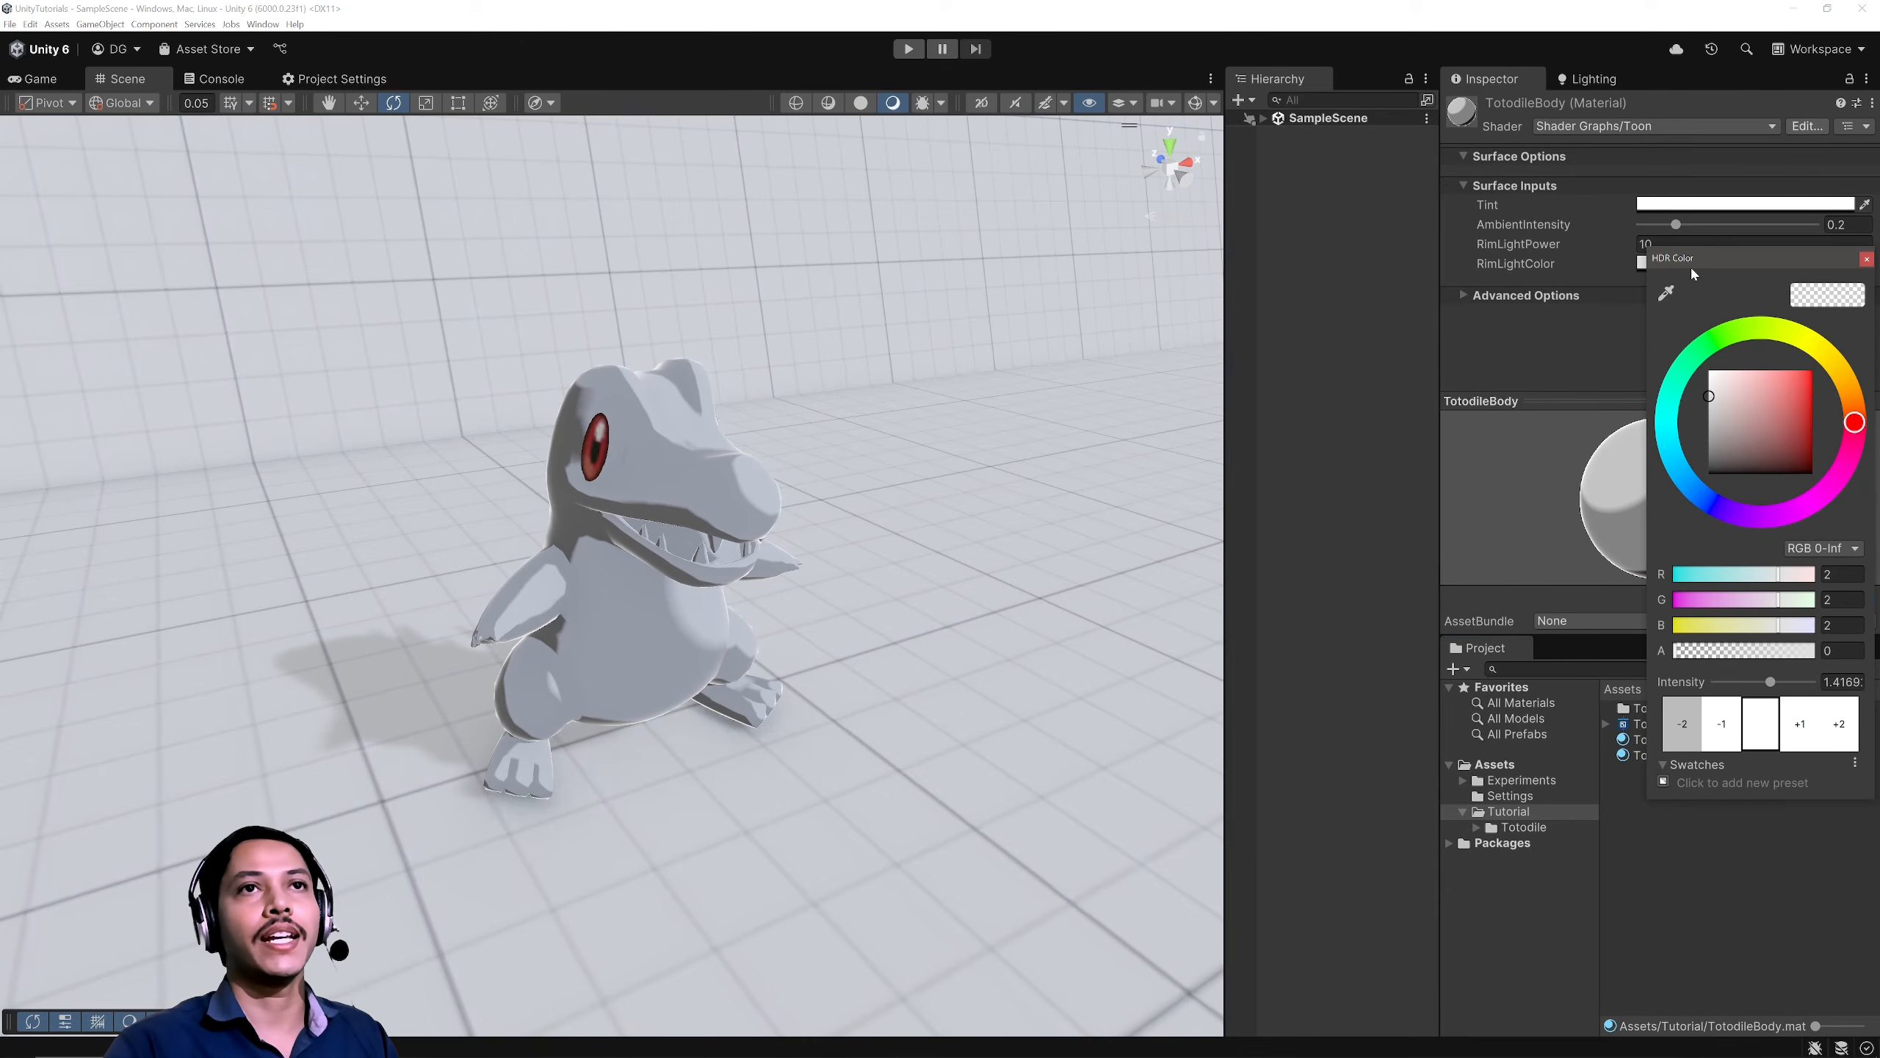
pyautogui.moveTo(1789, 412)
pyautogui.mouseDown()
pyautogui.moveTo(1826, 366)
pyautogui.moveTo(1810, 456)
pyautogui.moveTo(1719, 520)
pyautogui.moveTo(1716, 377)
pyautogui.moveTo(1854, 393)
pyautogui.moveTo(1799, 336)
pyautogui.mouseUp()
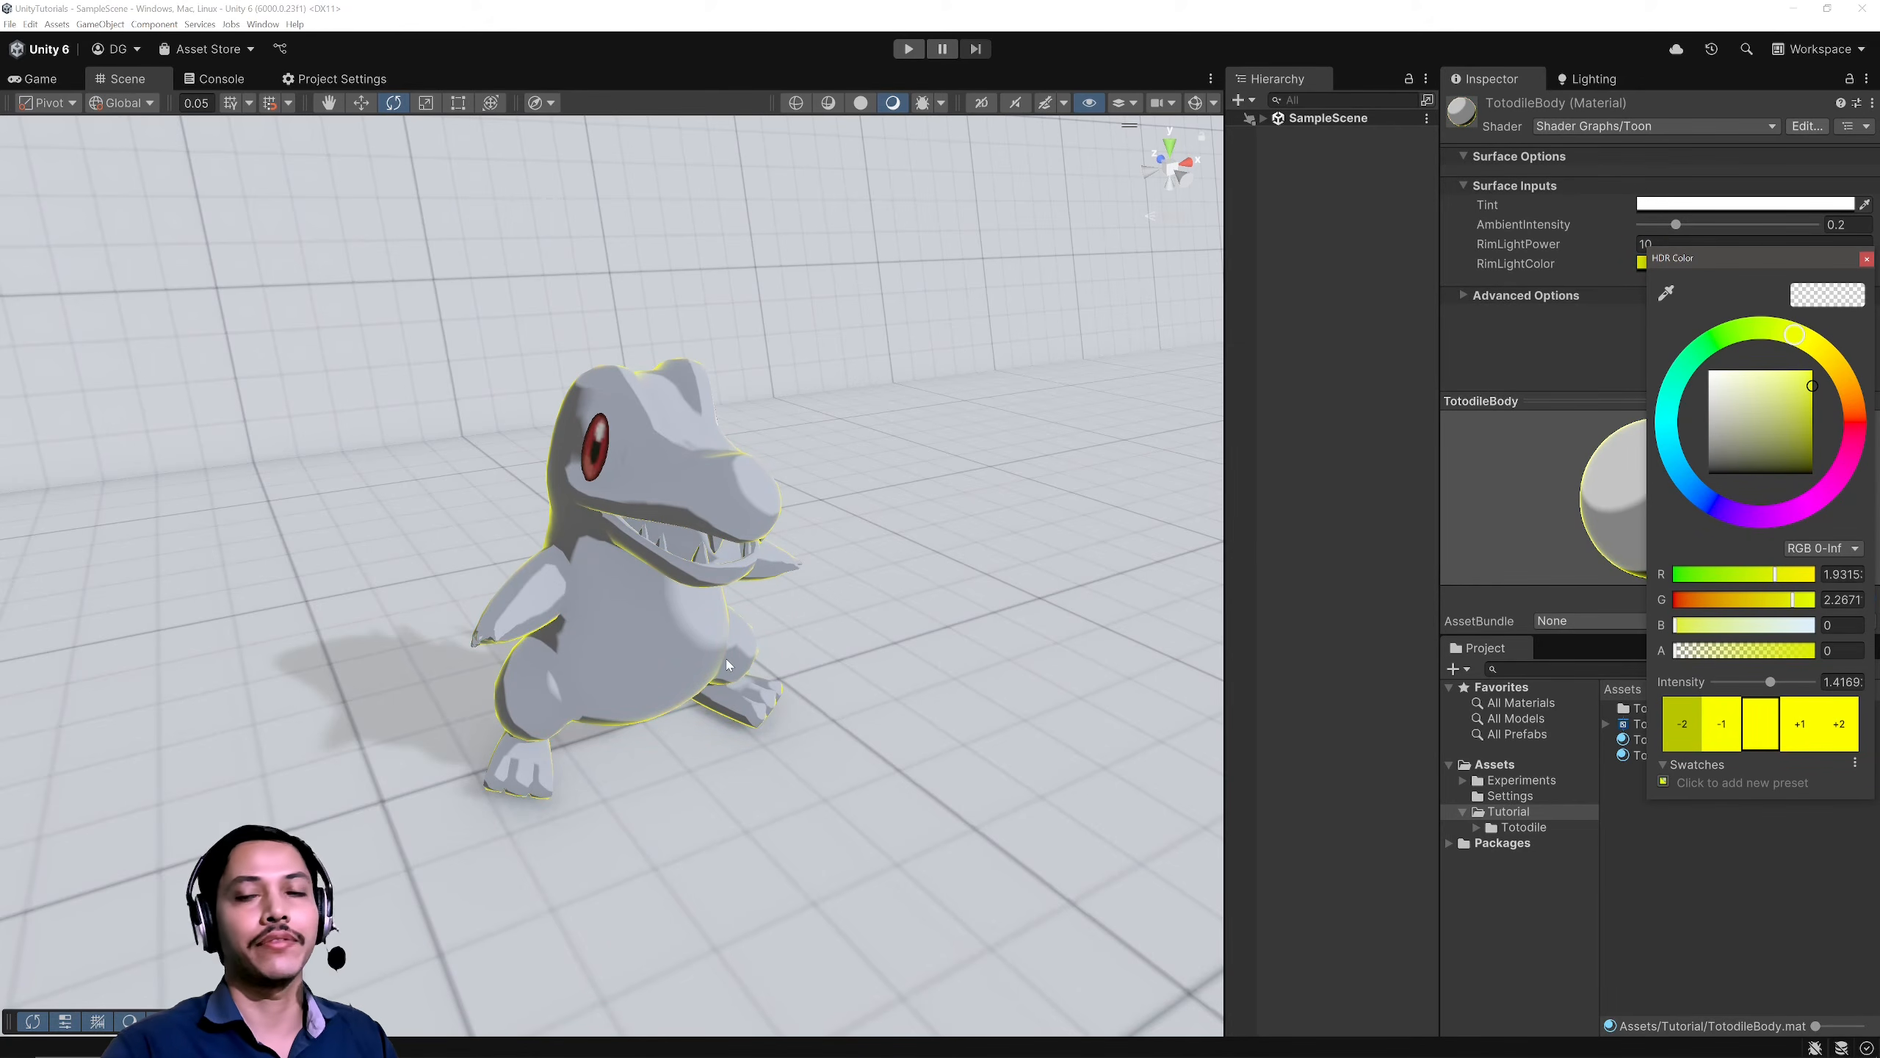
pyautogui.click(1867, 257)
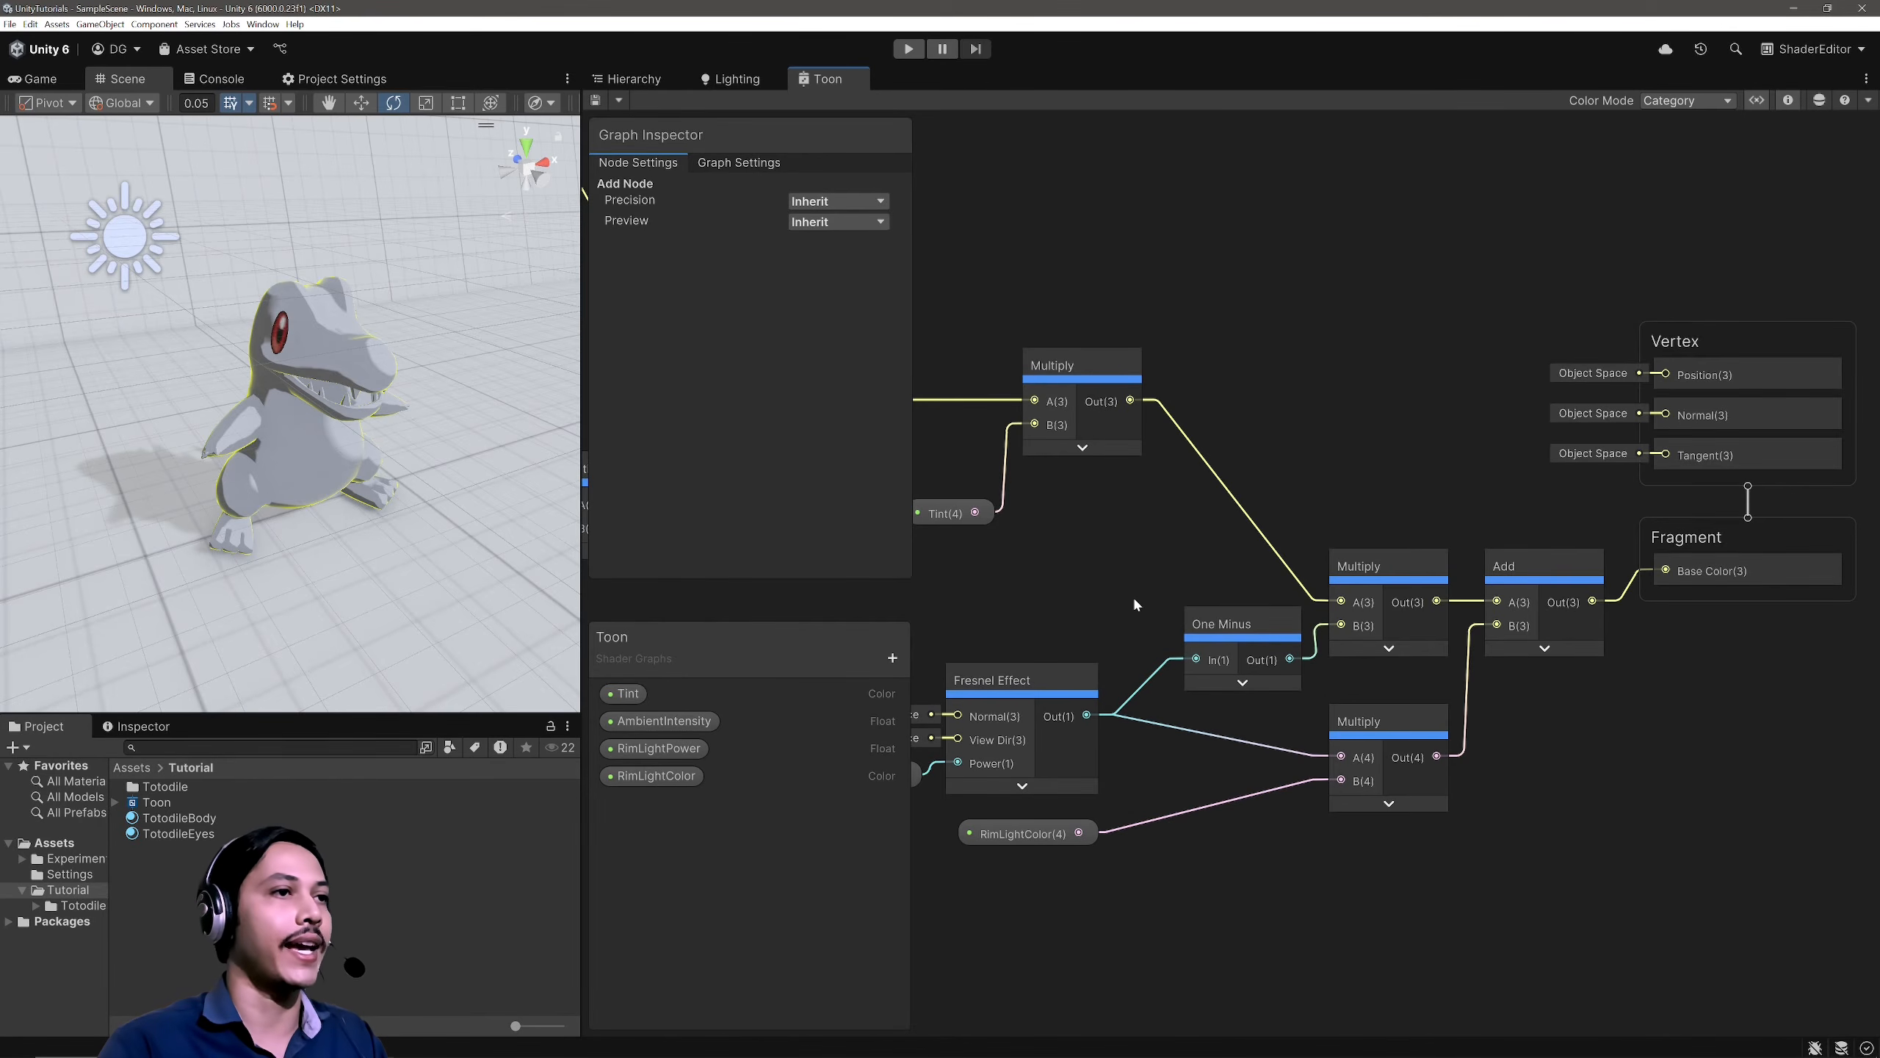
# Step: Add a Texture 2D property named BaseMap to the Toon shader
pyautogui.click(892, 657)
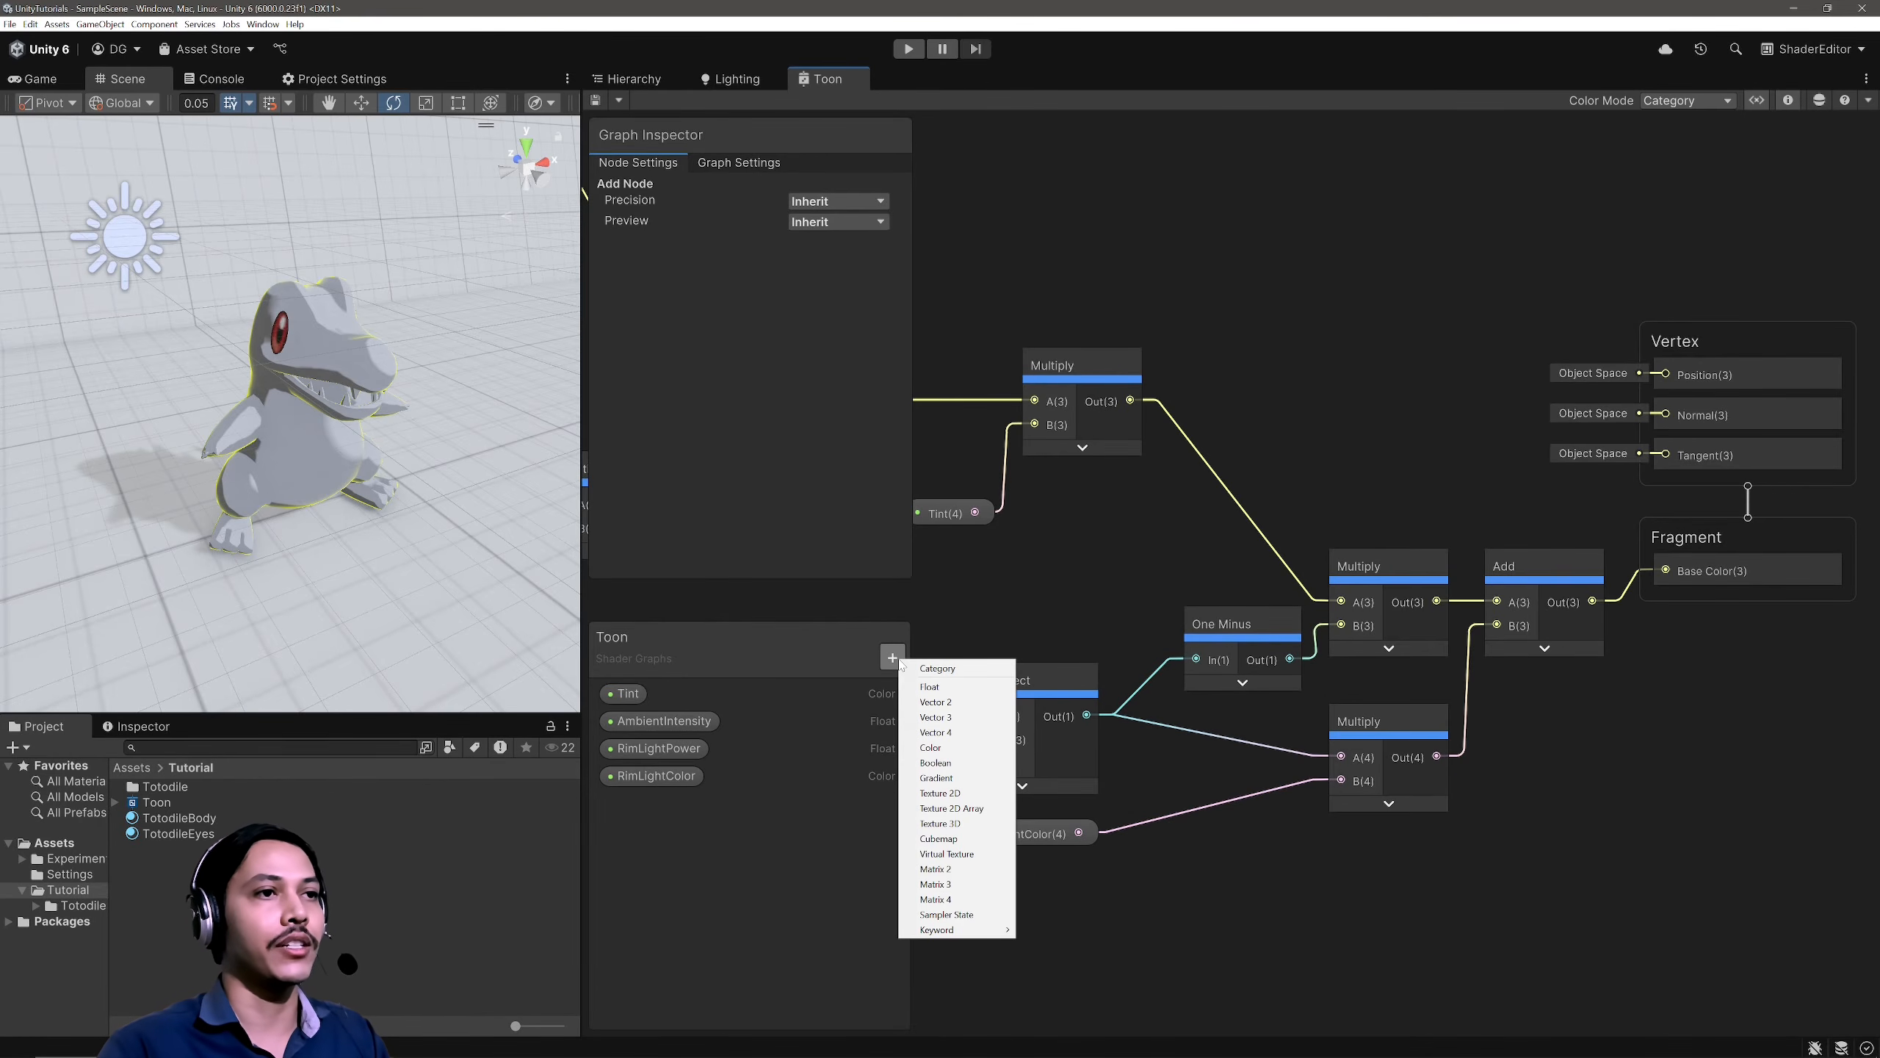
pyautogui.click(957, 793)
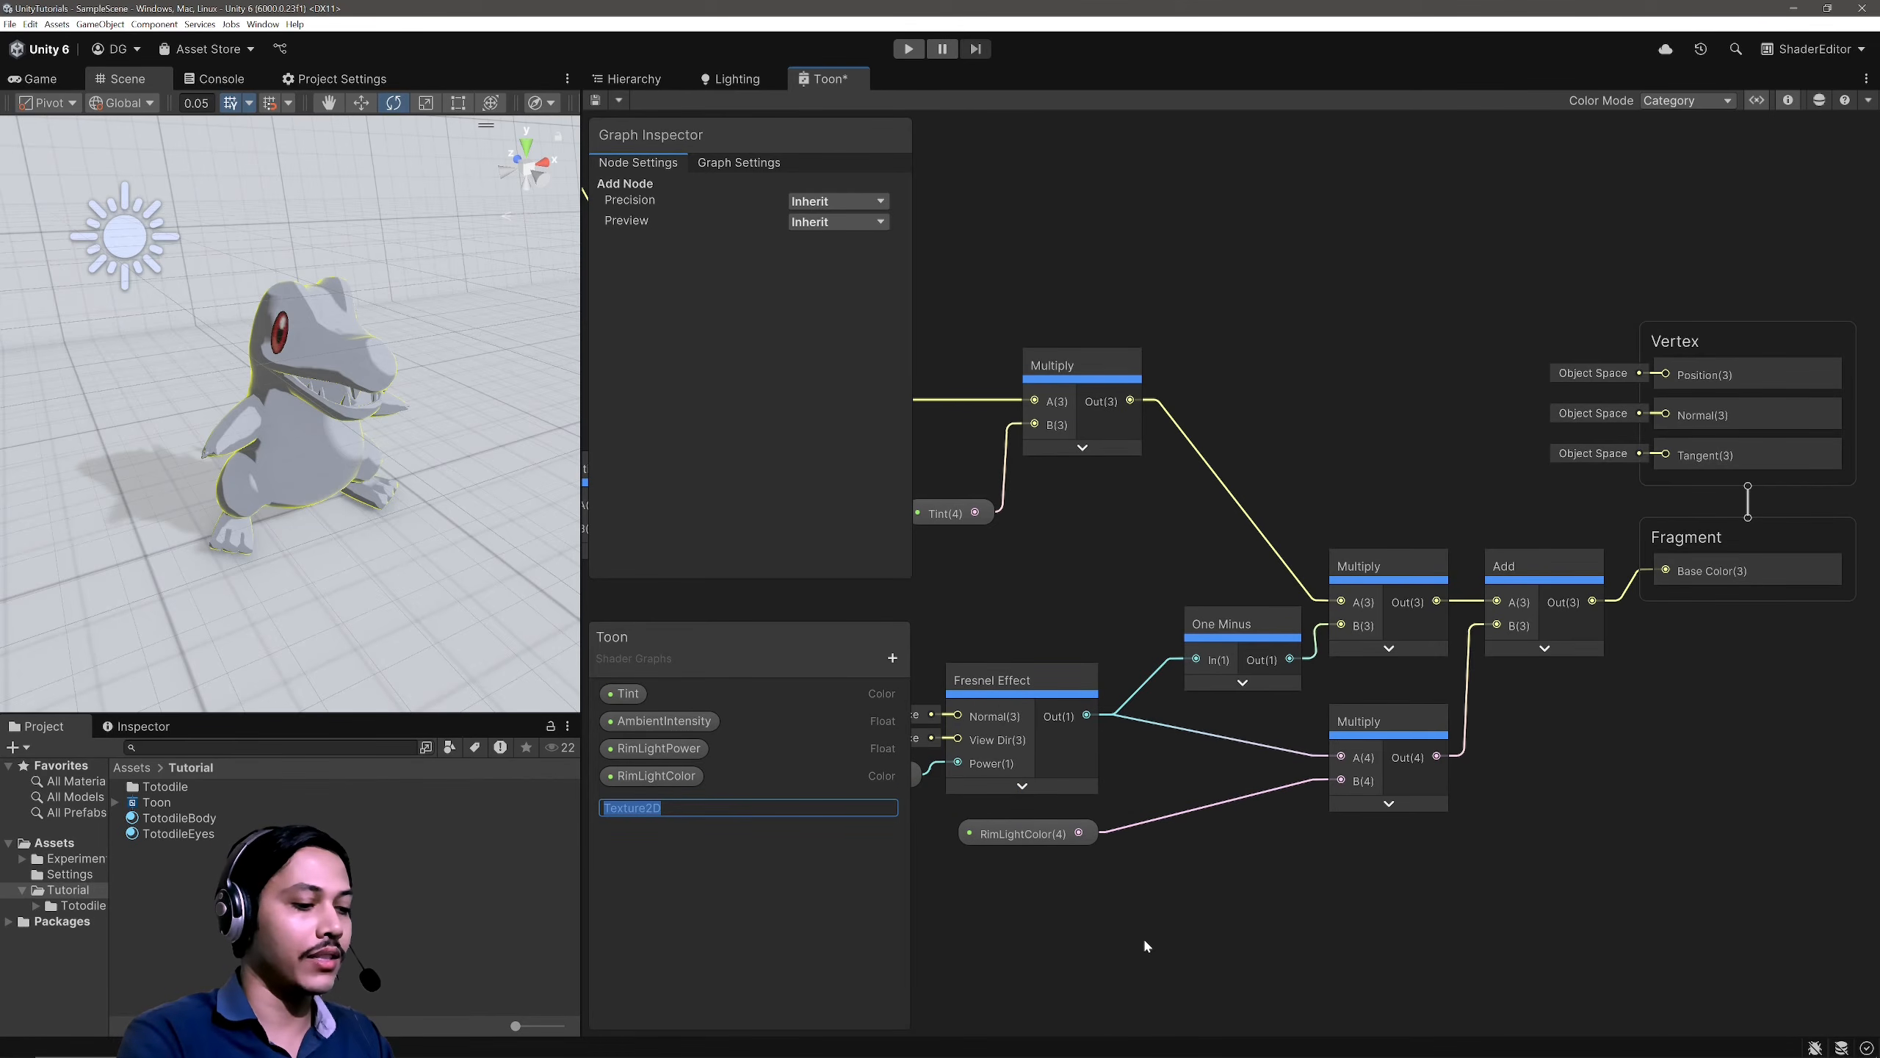
pyautogui.write('BaseMap')
pyautogui.press('Return')
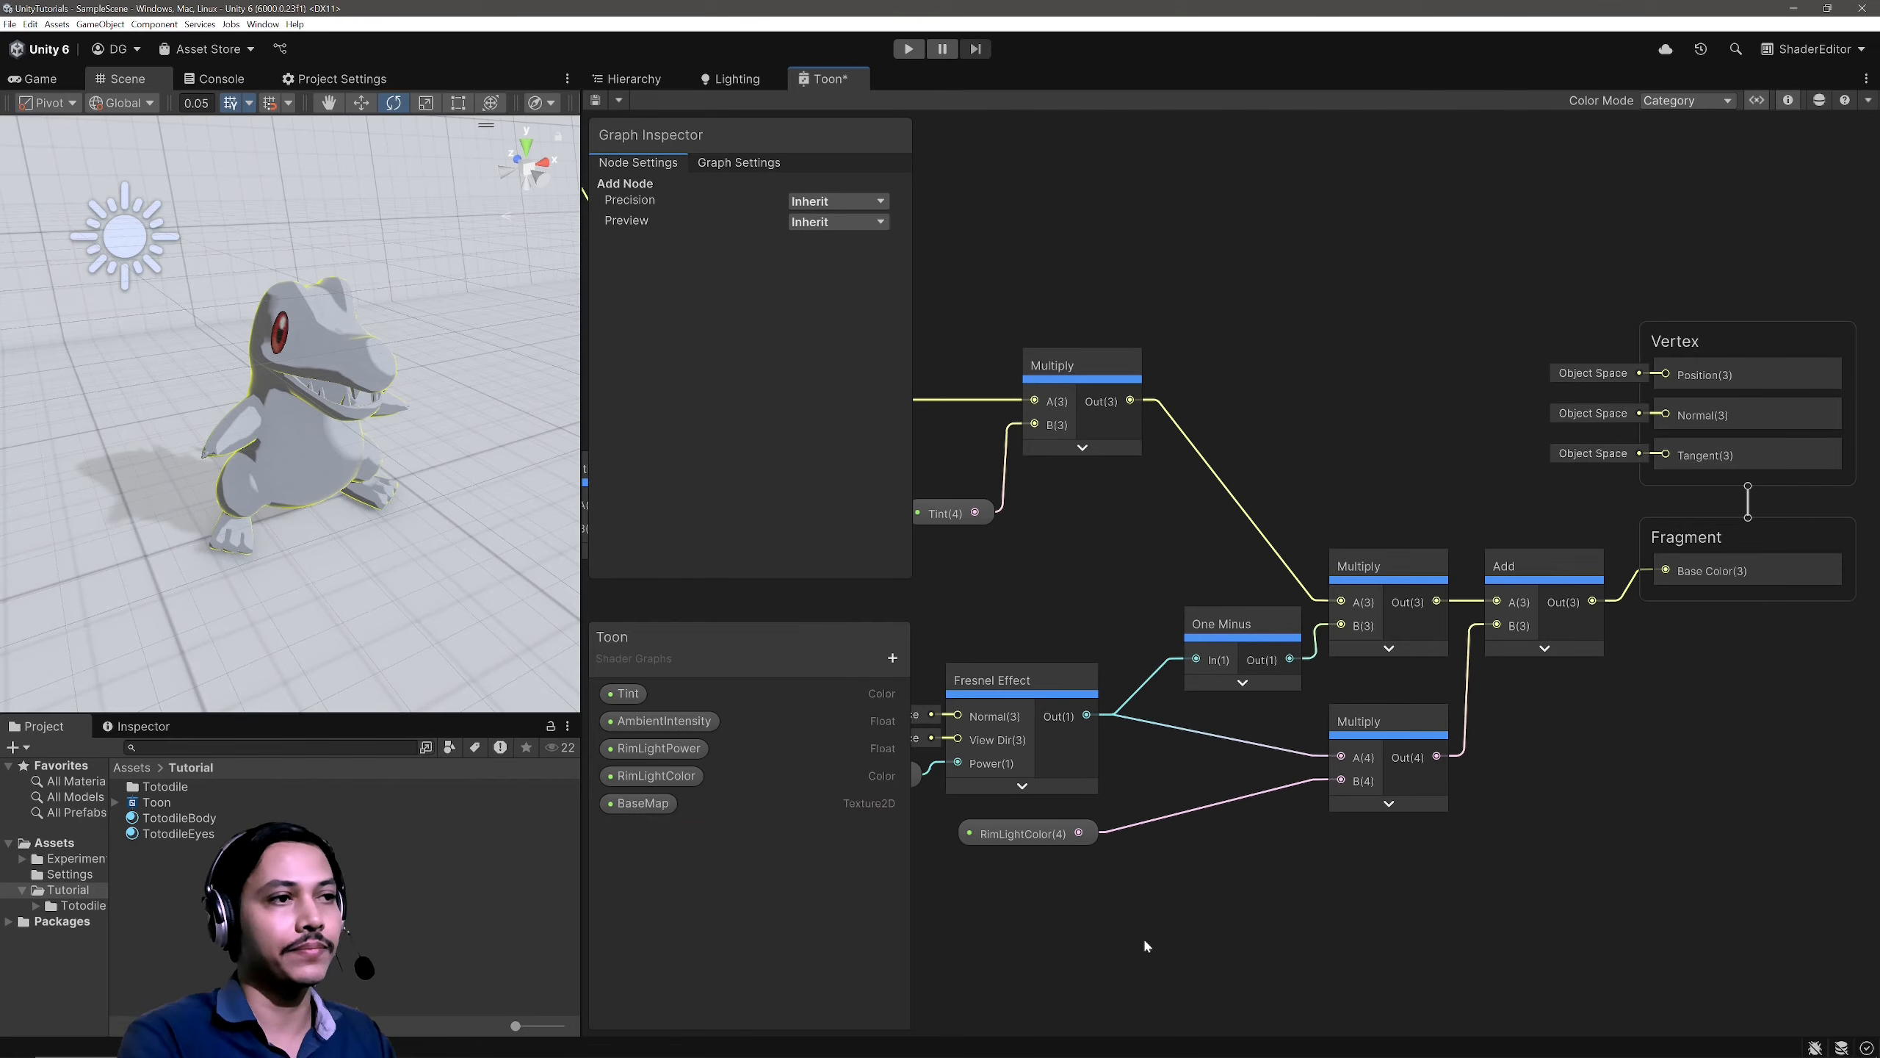
# Step: Place BaseMap in the empty area above the Add and Multiply nodes and feed it into a new Sample Texture 2D node
pyautogui.moveTo(646, 810); pyautogui.dragTo(1124, 578)
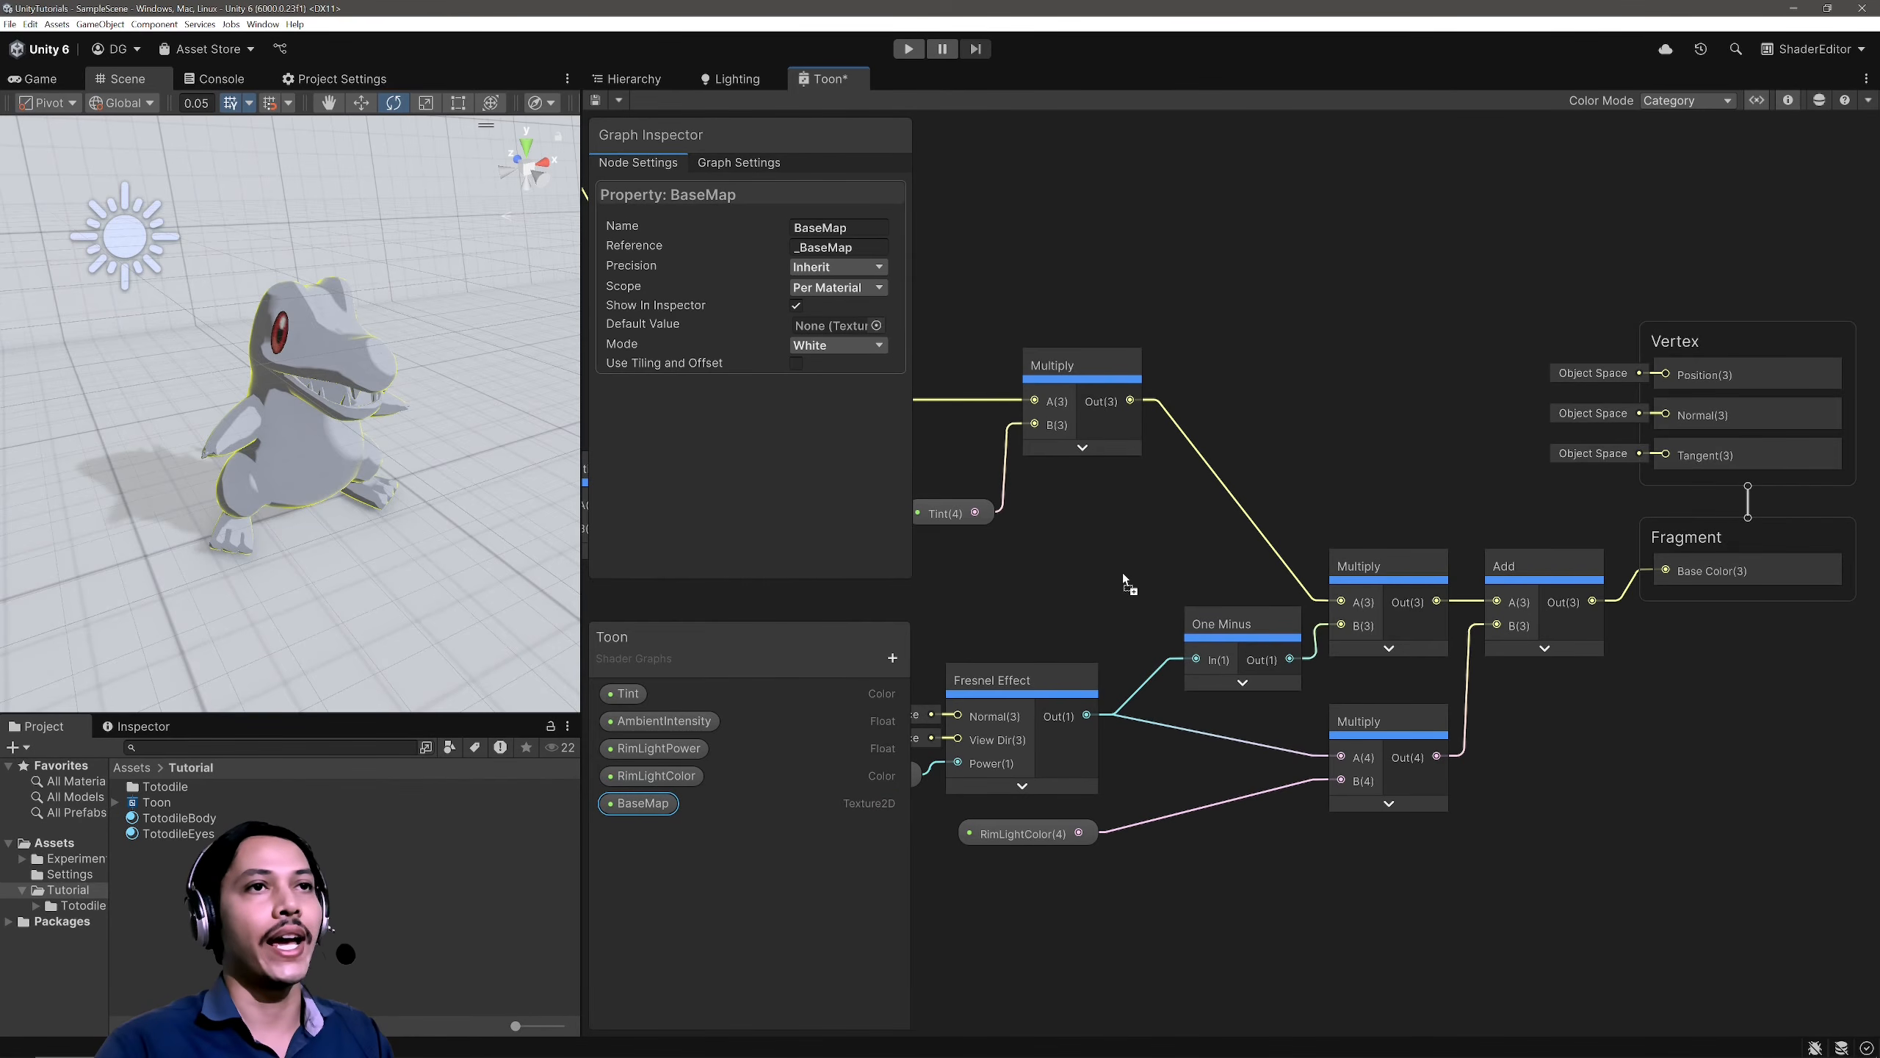
pyautogui.moveTo(1198, 229); pyautogui.dragTo(1195, 226)
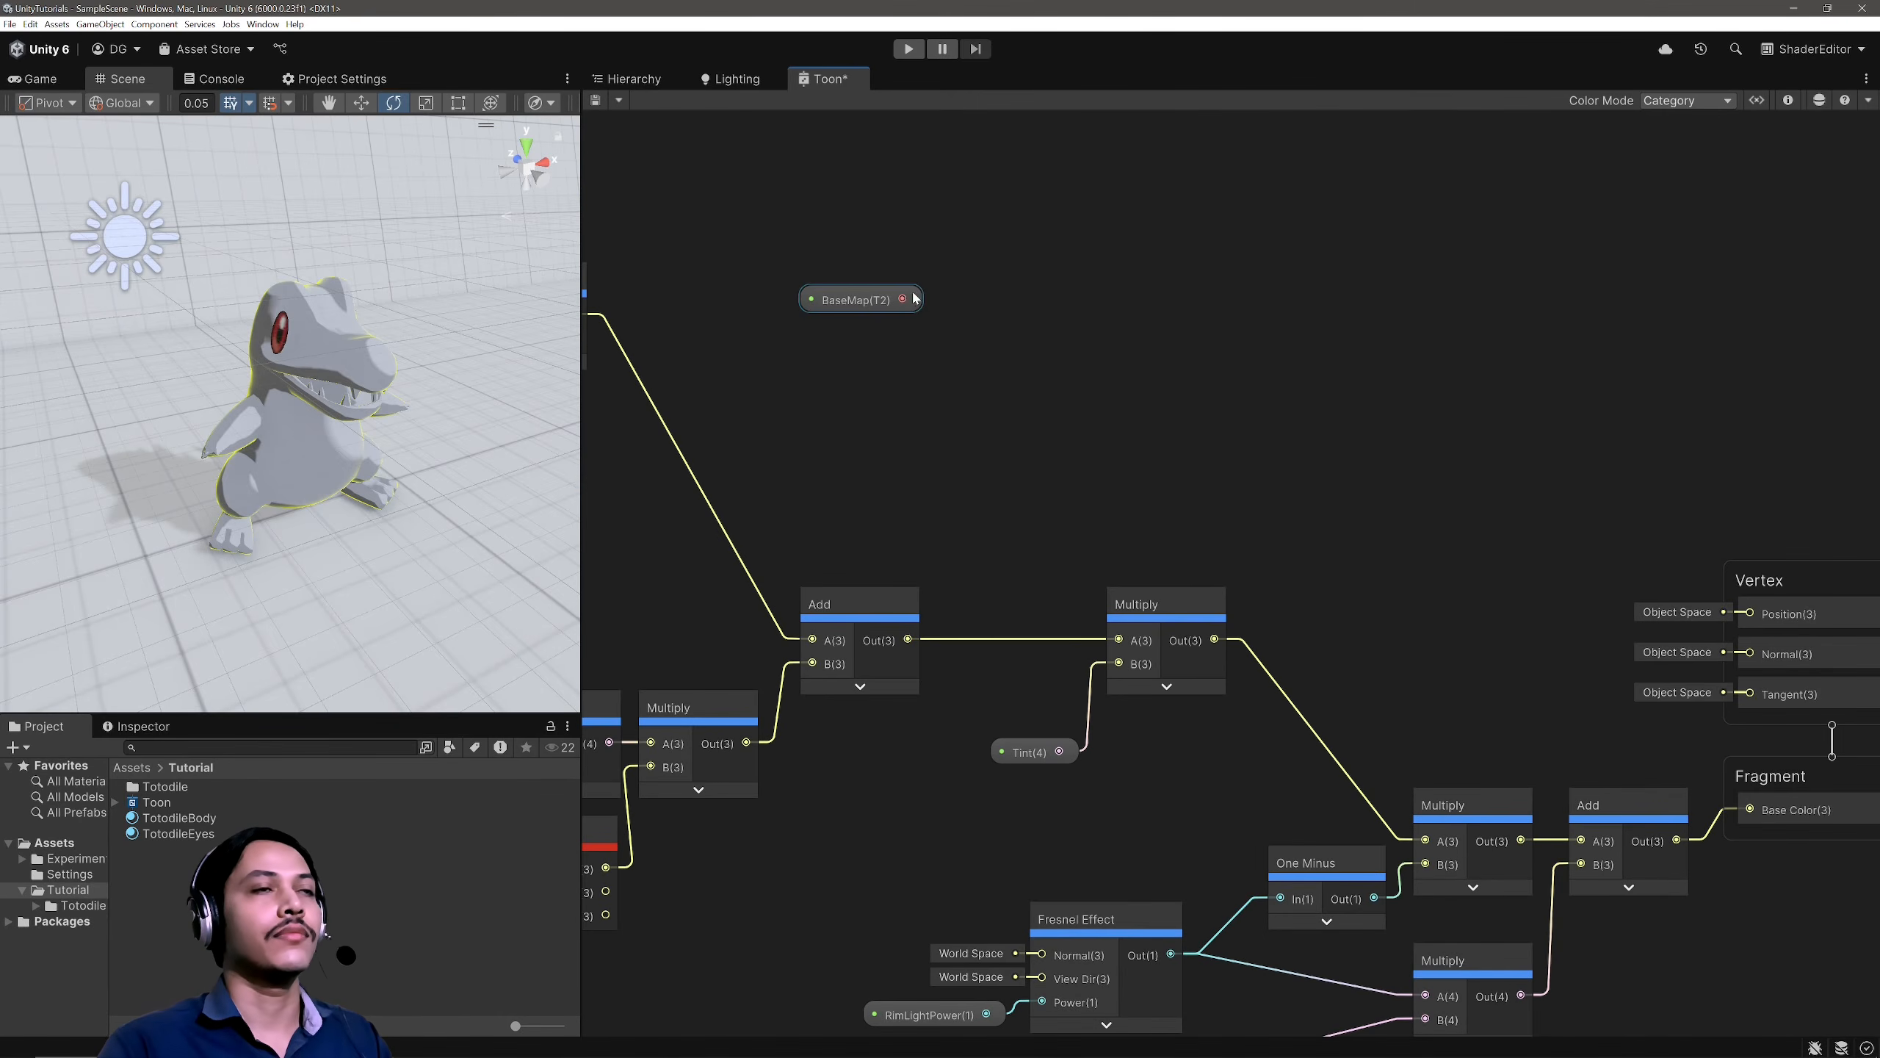
pyautogui.moveTo(902, 299); pyautogui.dragTo(1050, 278)
pyautogui.write('sam')
pyautogui.press('Return')
pyautogui.click(1036, 497)
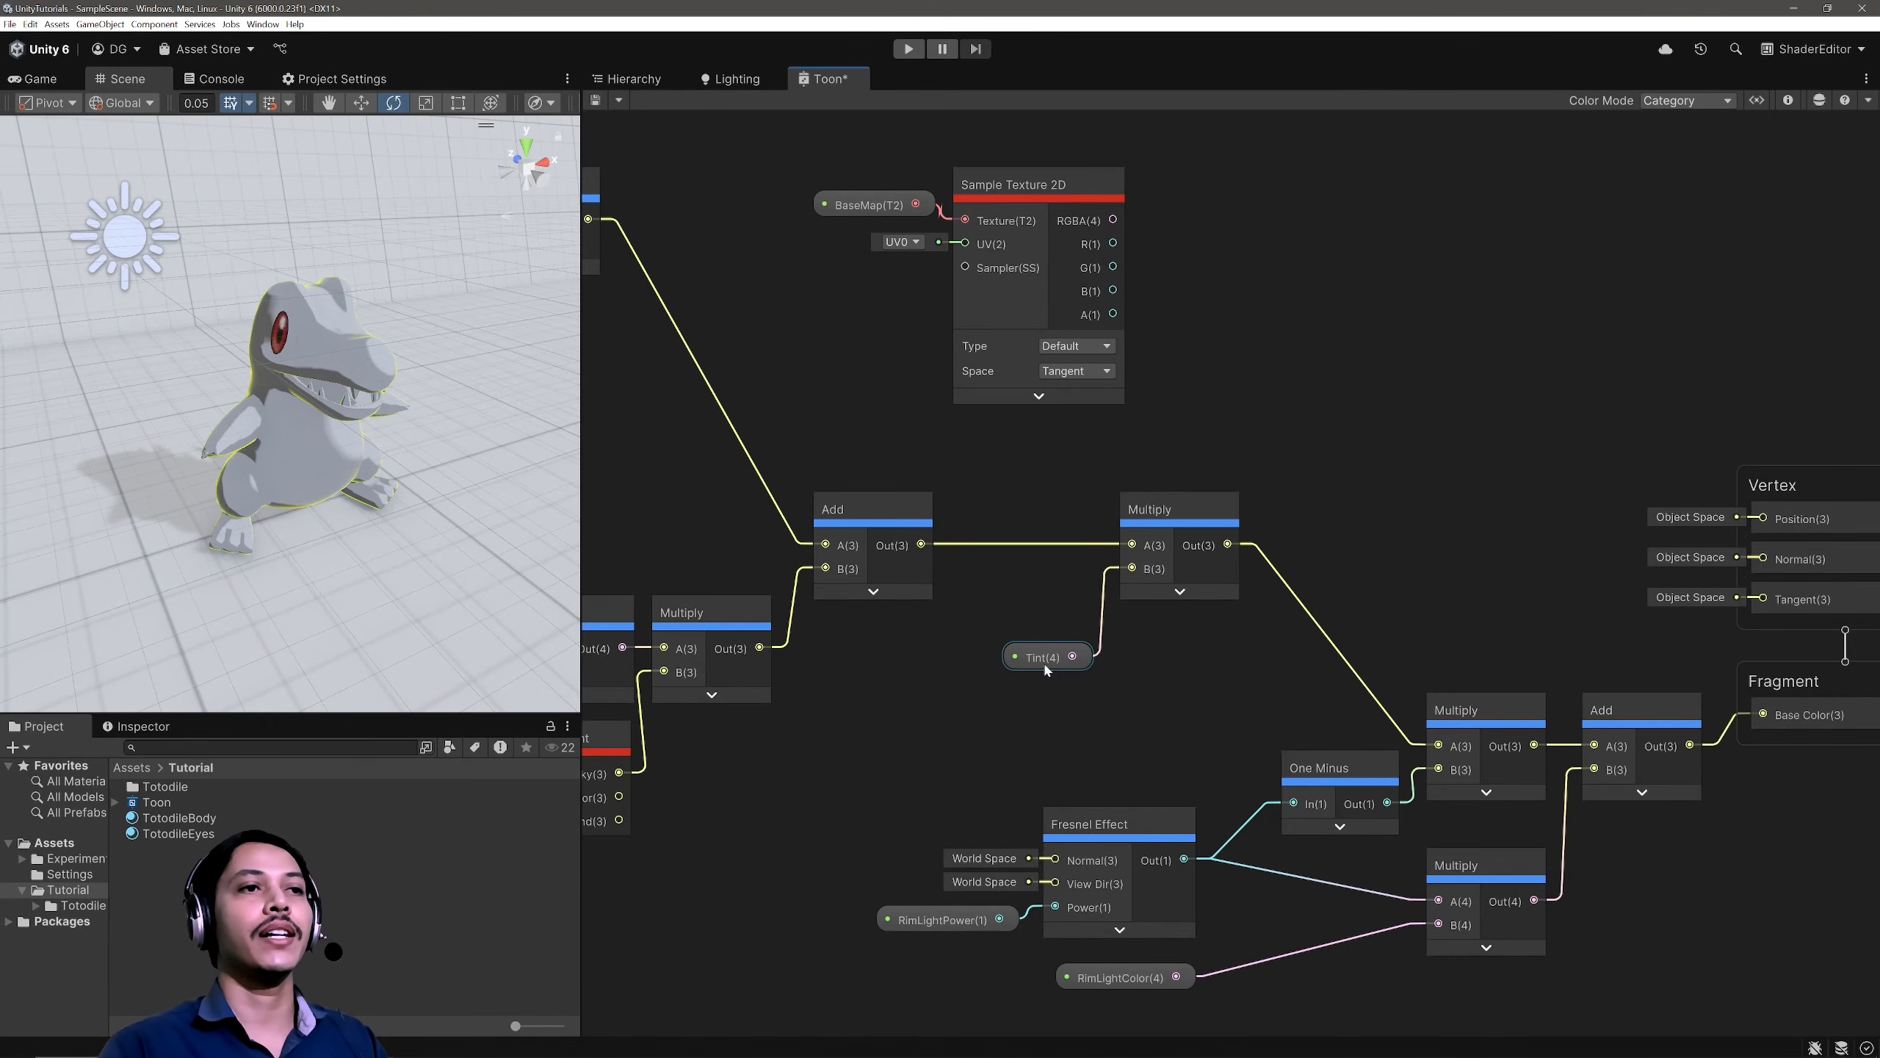
# Step: Combine the Sample Texture 2D node's RGBA output with Tint through a new Multiply node and collapse its preview
pyautogui.moveTo(1112, 220); pyautogui.dragTo(1265, 282)
pyautogui.write('mult')
pyautogui.press('Return')
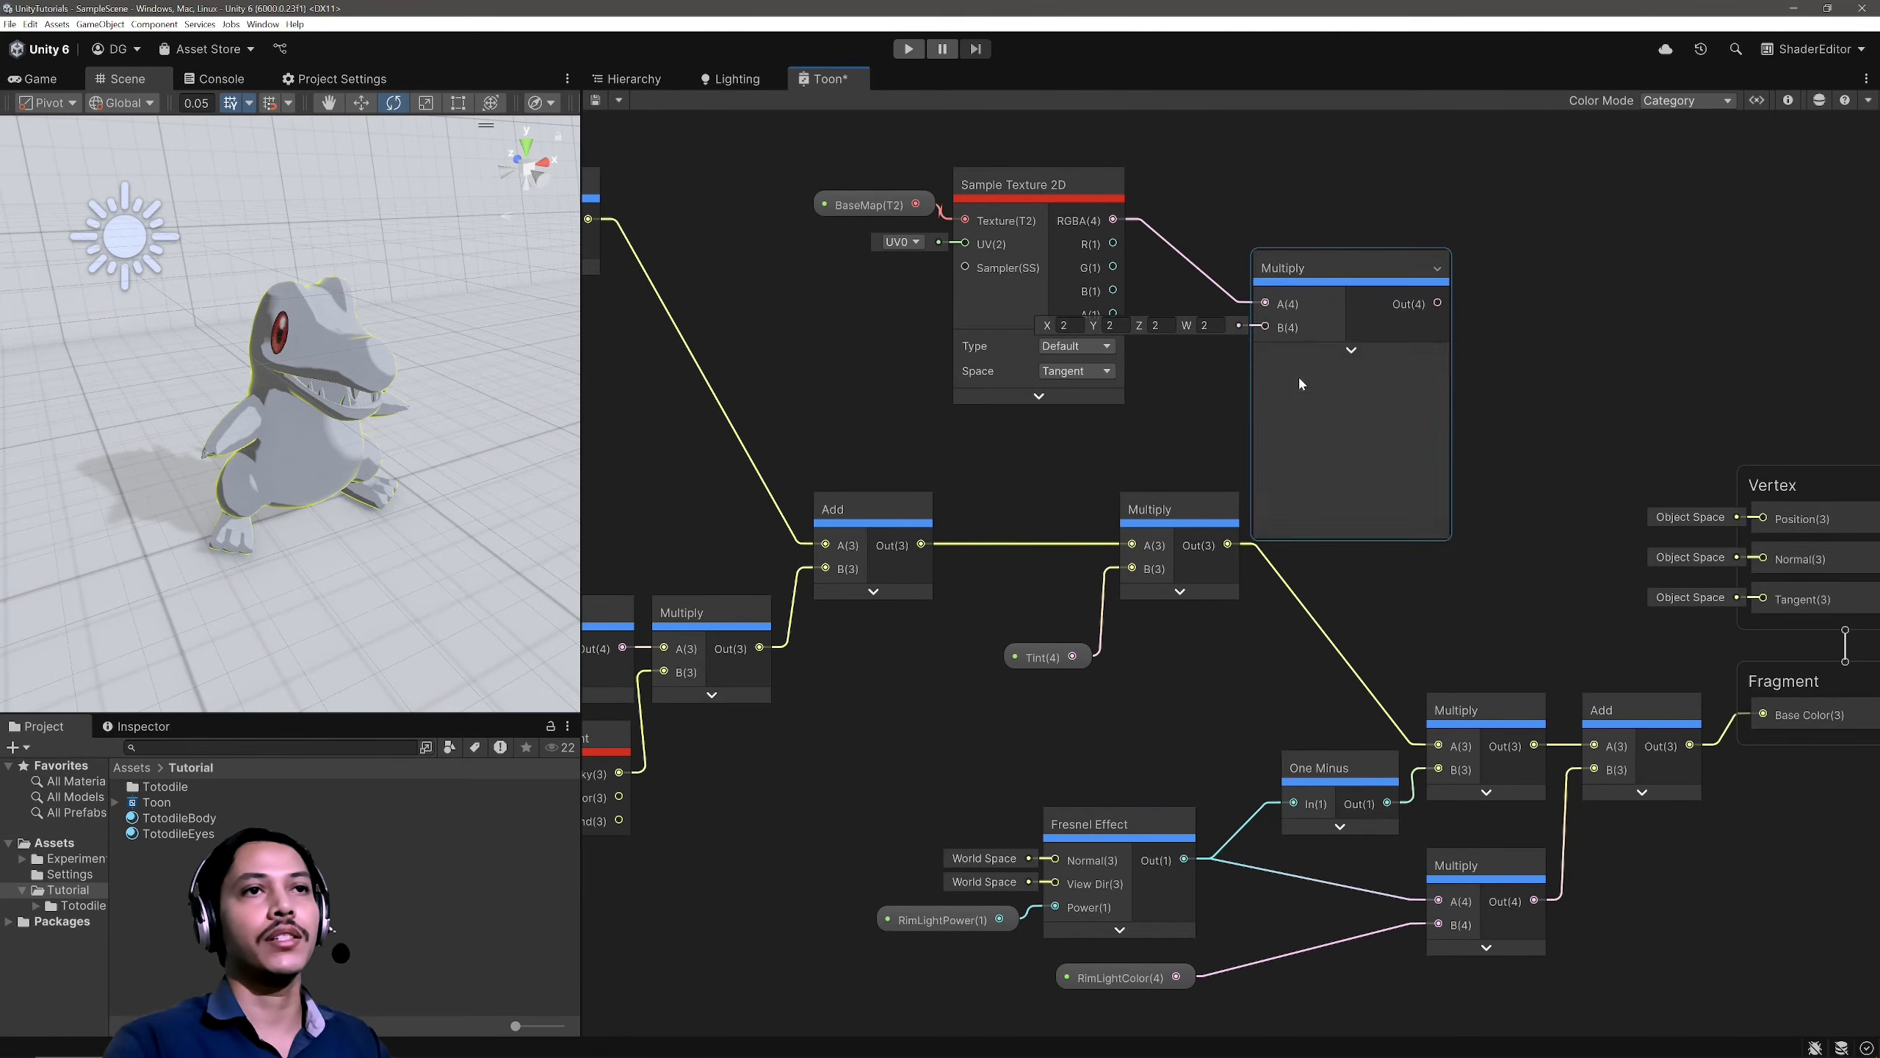
pyautogui.moveTo(1072, 656); pyautogui.dragTo(1145, 570)
pyautogui.click(1350, 358)
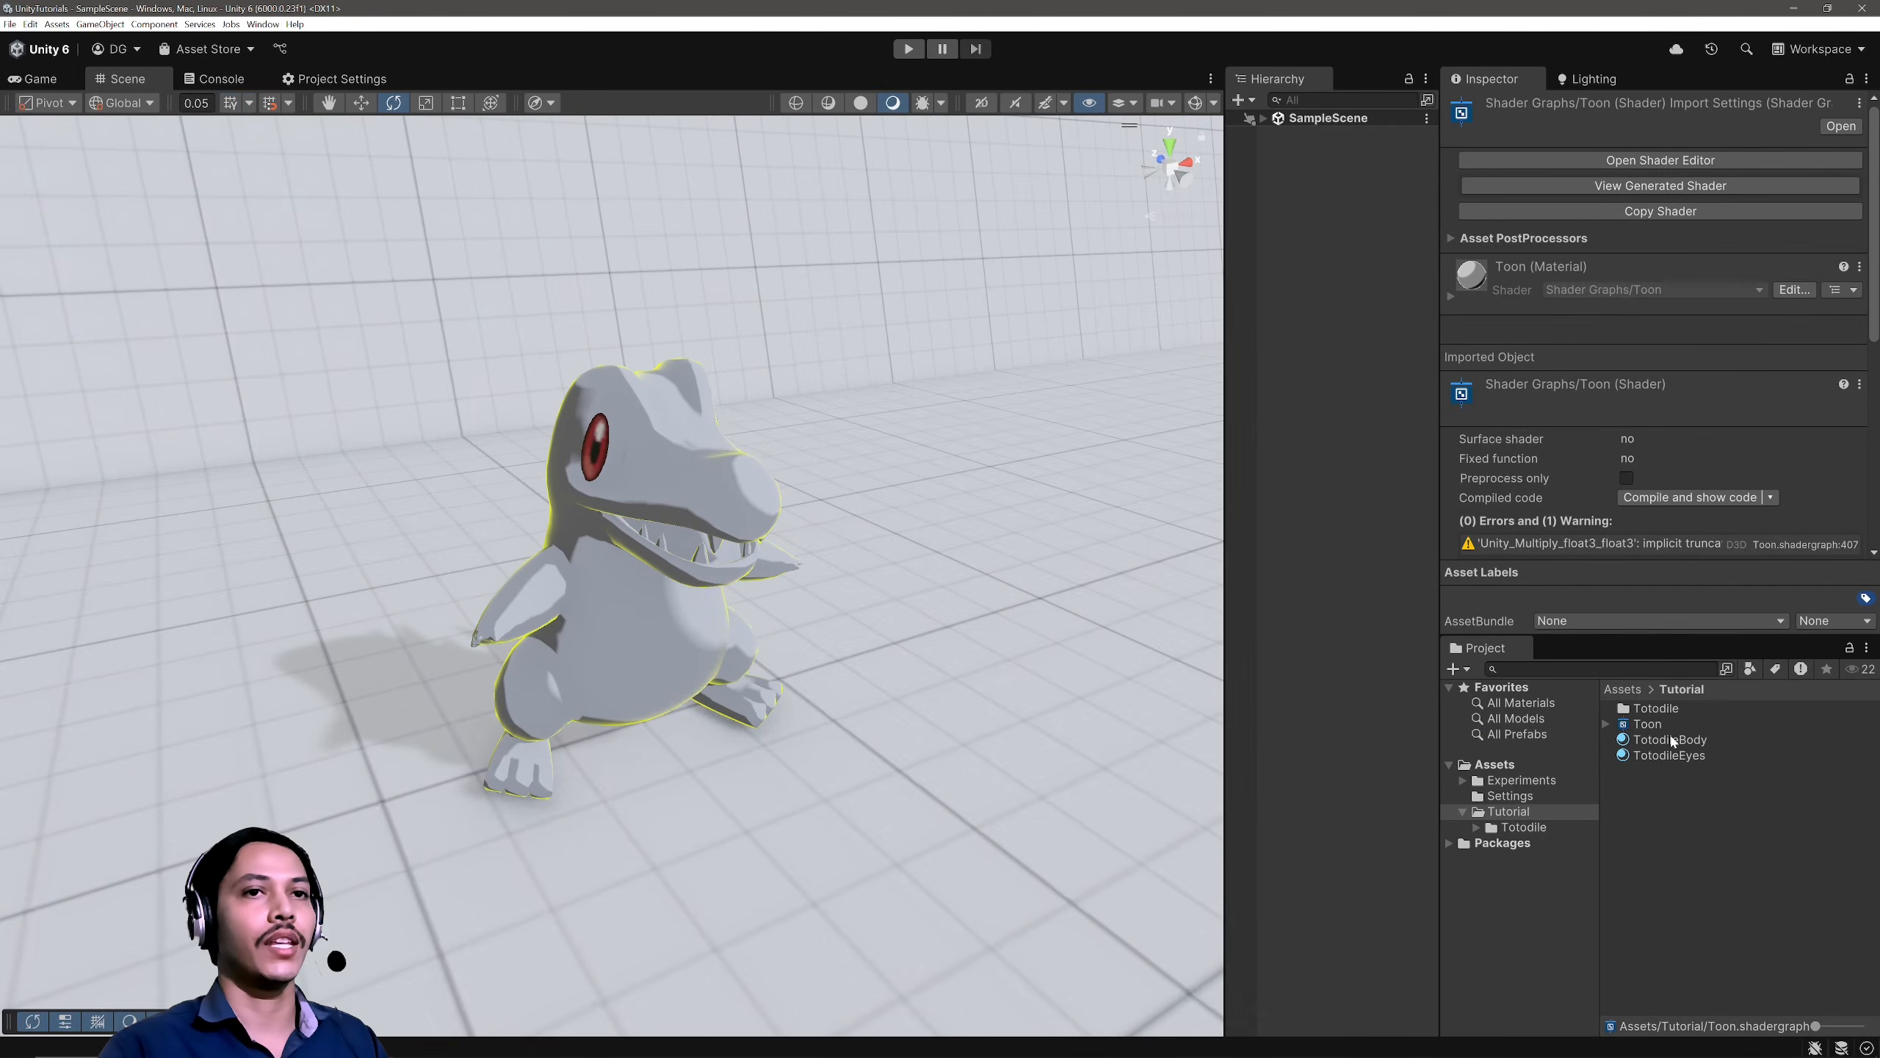
# Step: Open separate properties windows for the TotodileBody and TotodileEyes materials and arrange them so both can be reached
pyautogui.click(1670, 739)
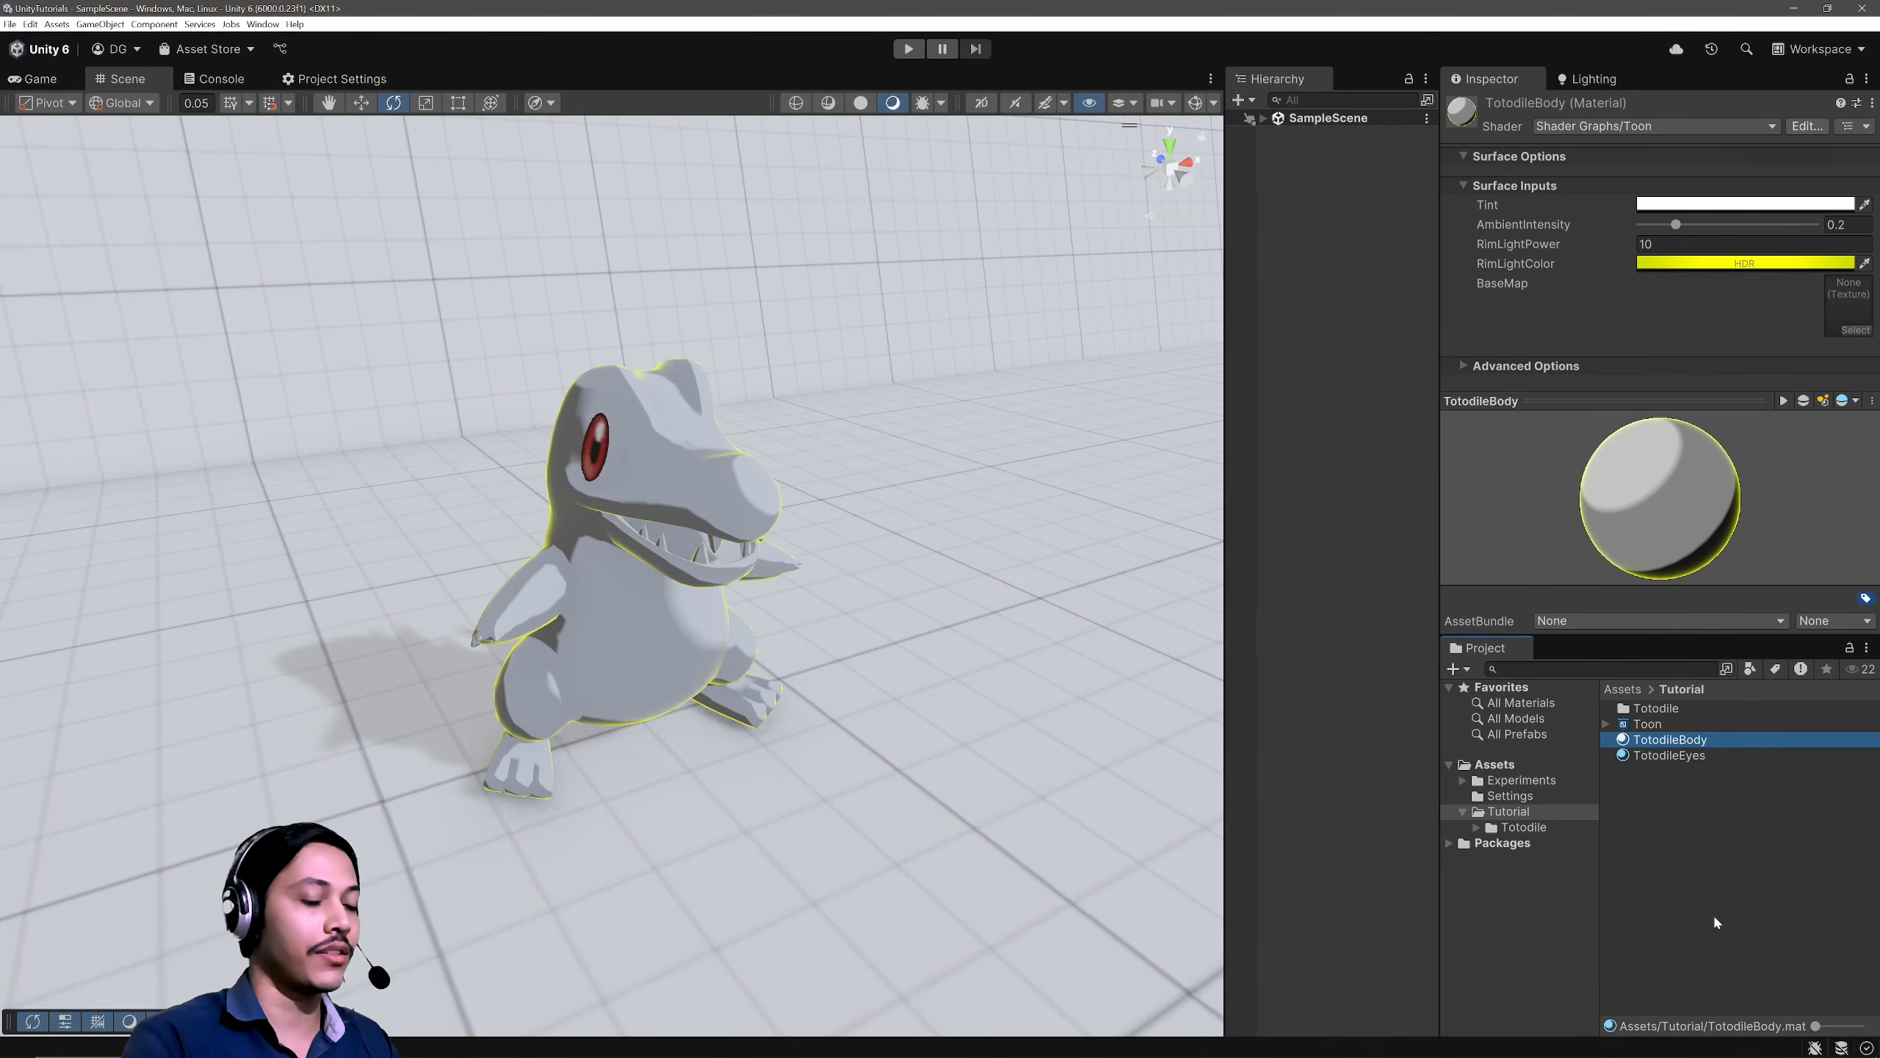
pyautogui.hotkey('alt', 'p')
pyautogui.click(1660, 757)
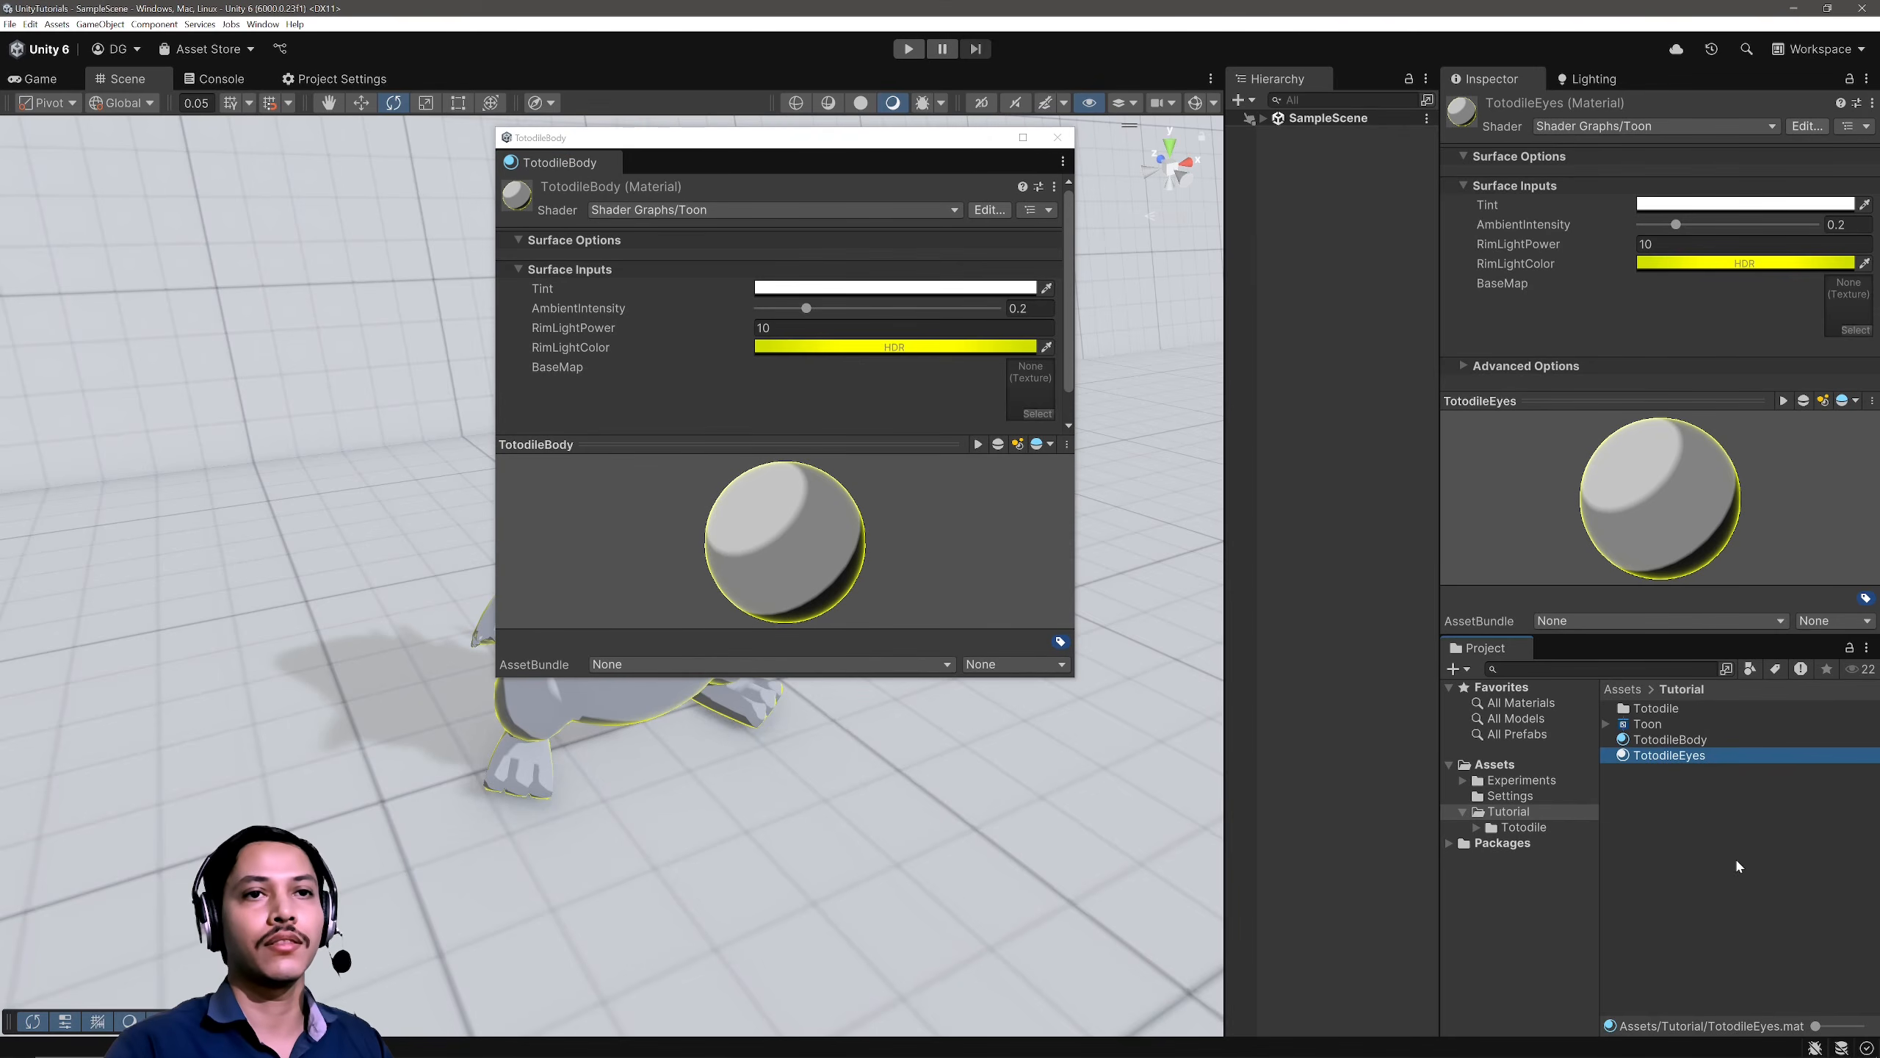
pyautogui.hotkey('alt', 'p')
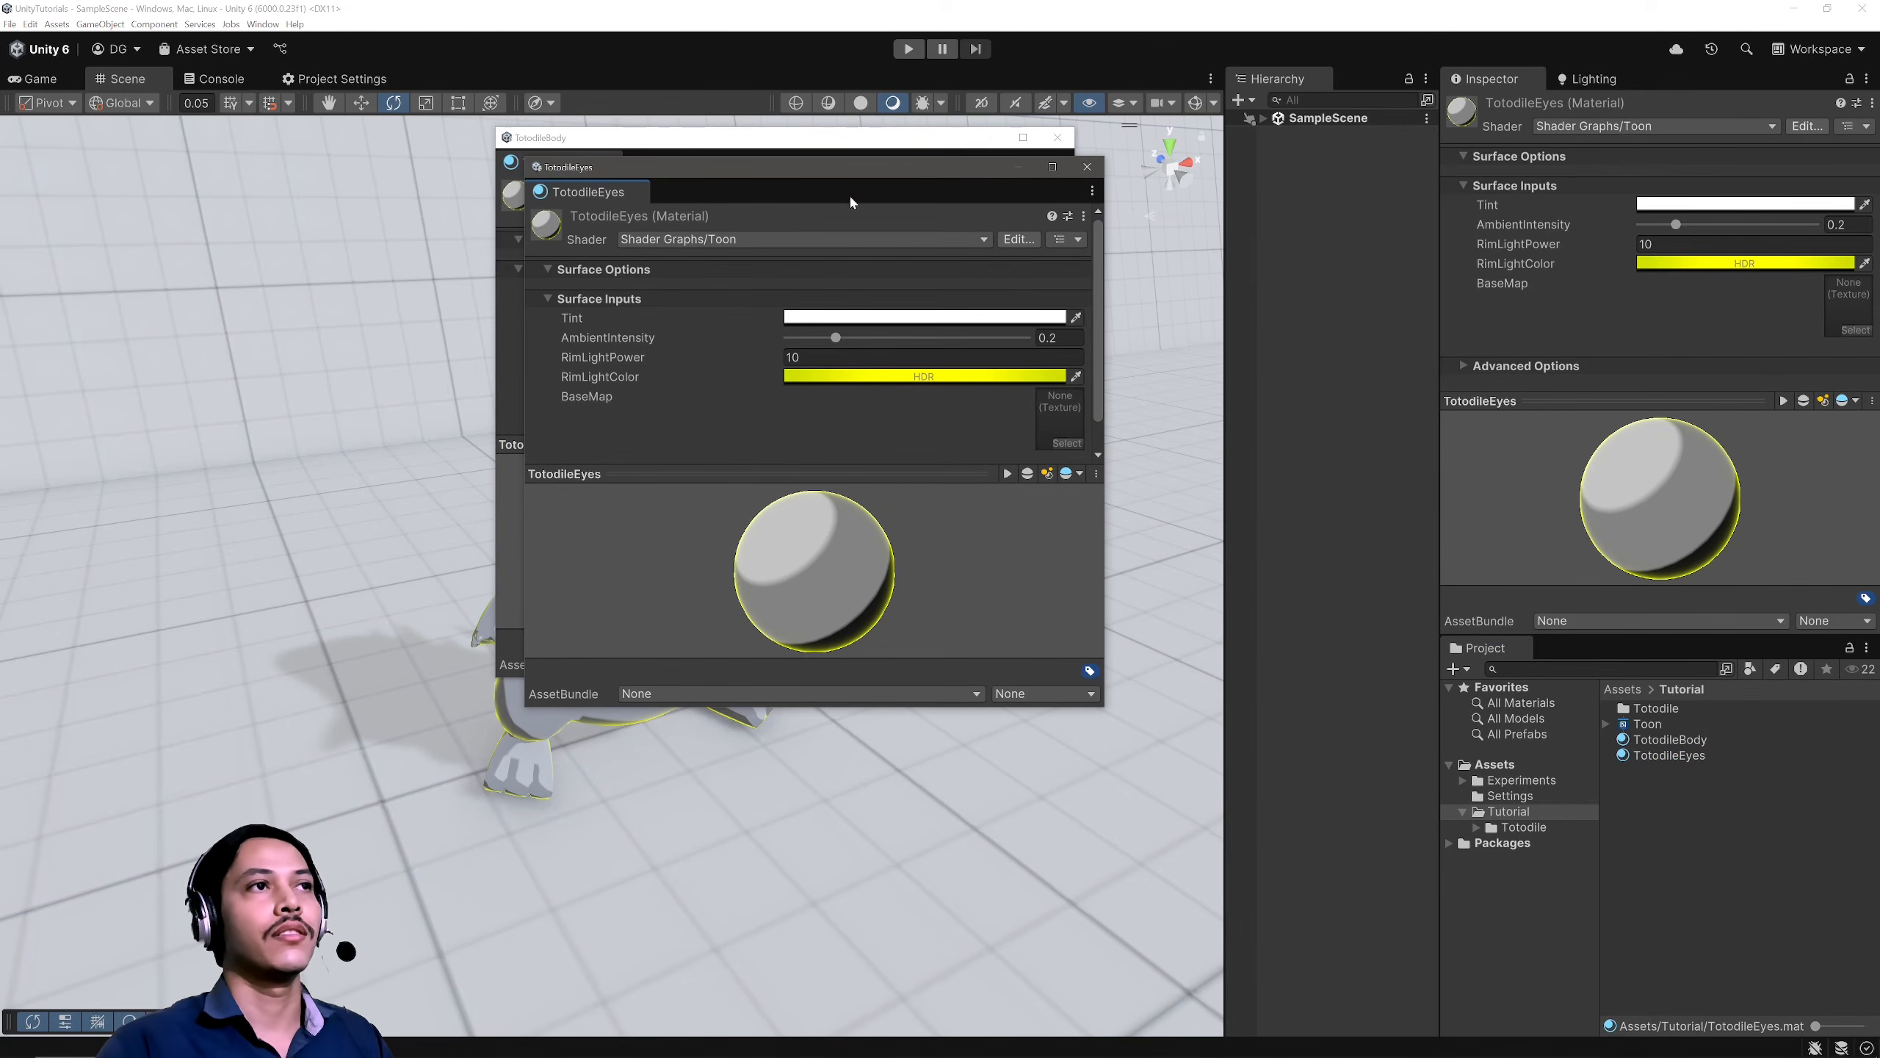
pyautogui.moveTo(849, 194); pyautogui.dragTo(1026, 206)
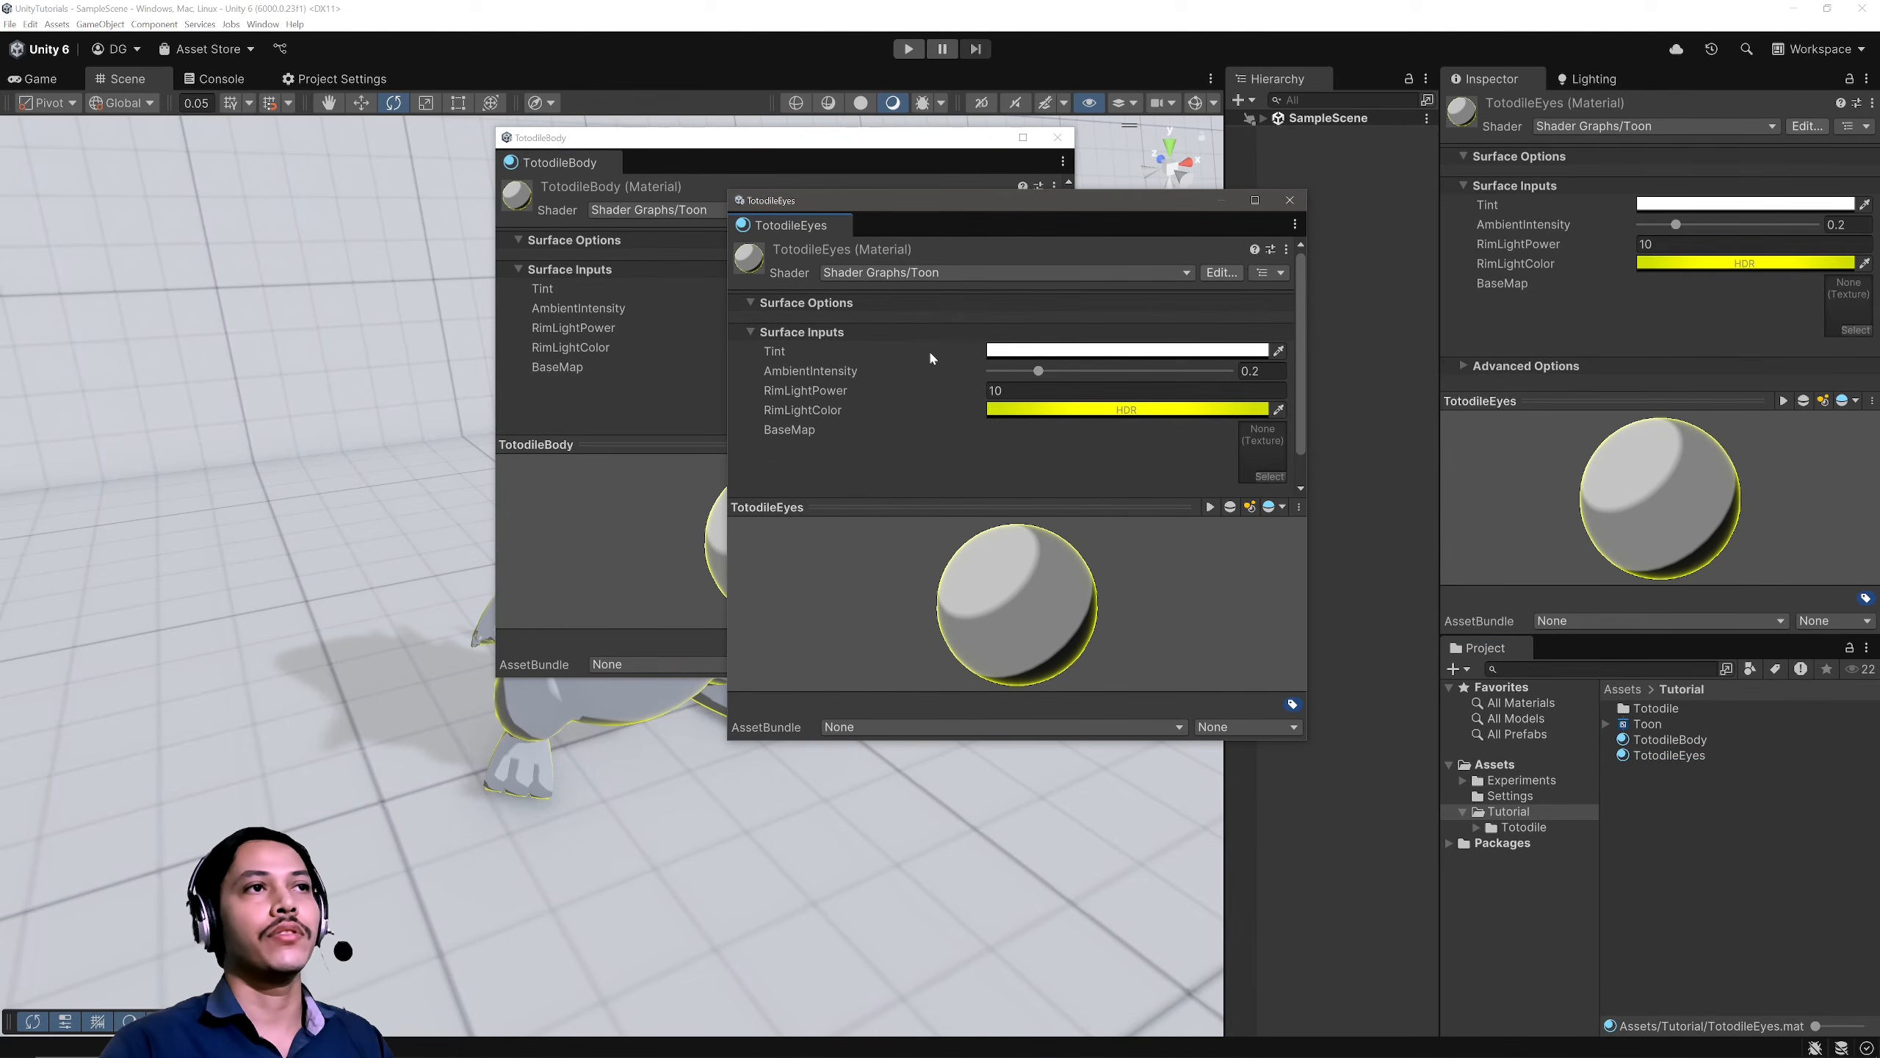
# Step: From Totodile's images folder, assign pm0158_00_Eye1 as the BaseMap of TotodileEyes and pm0158_00_Body1 as the BaseMap of TotodileBody
pyautogui.doubleClick(1546, 828)
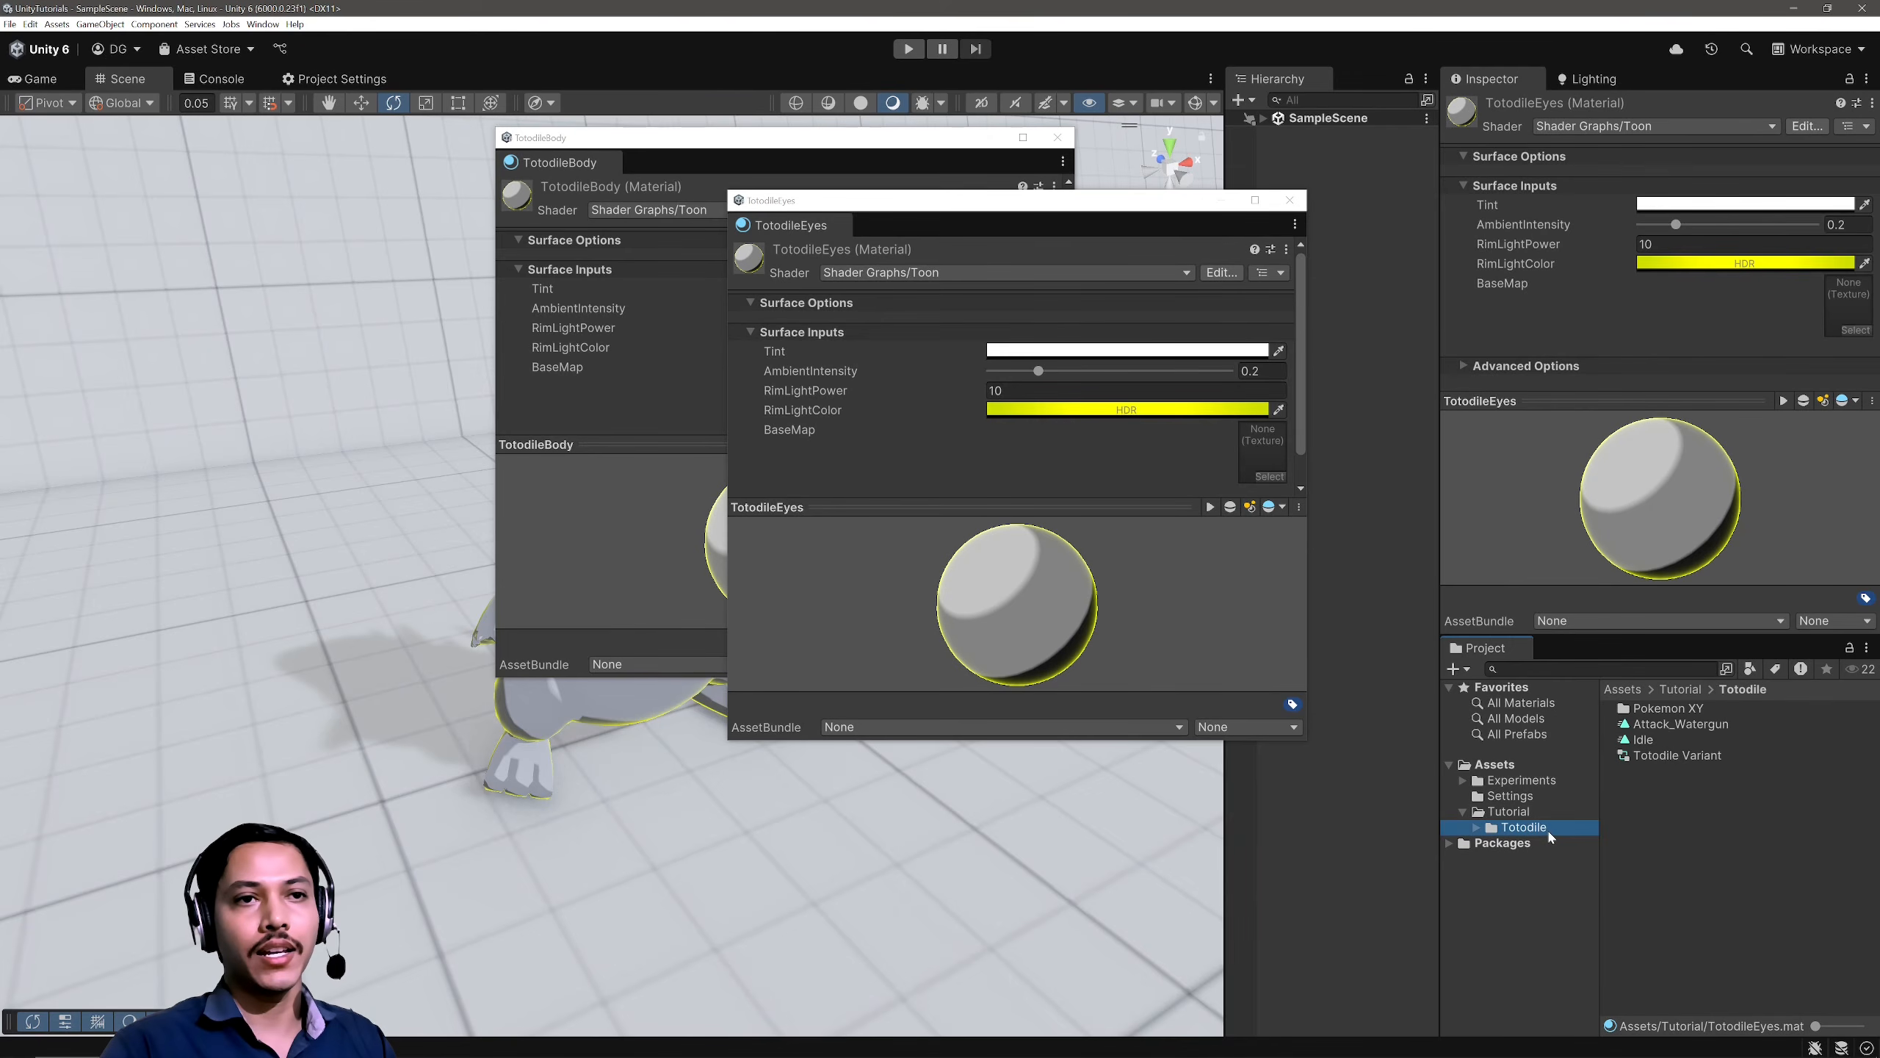
pyautogui.doubleClick(1635, 709)
pyautogui.doubleClick(1658, 711)
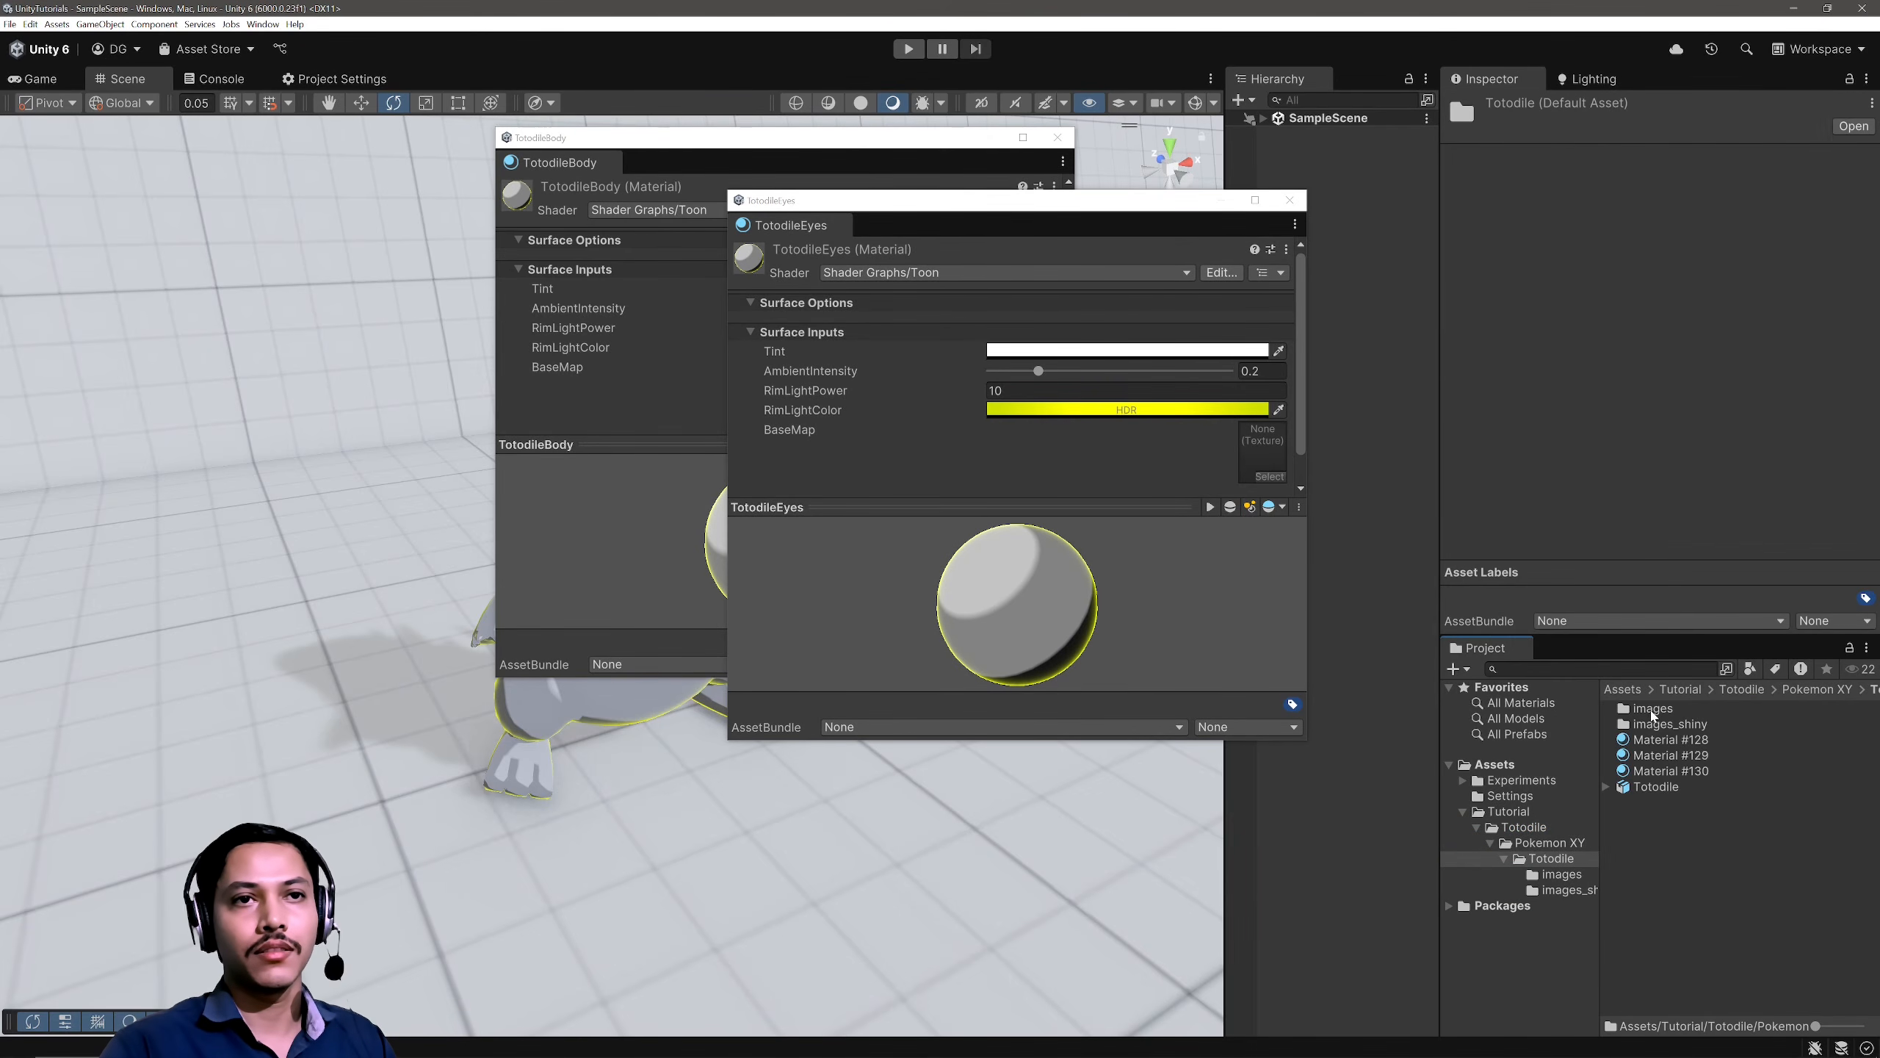
pyautogui.doubleClick(1653, 709)
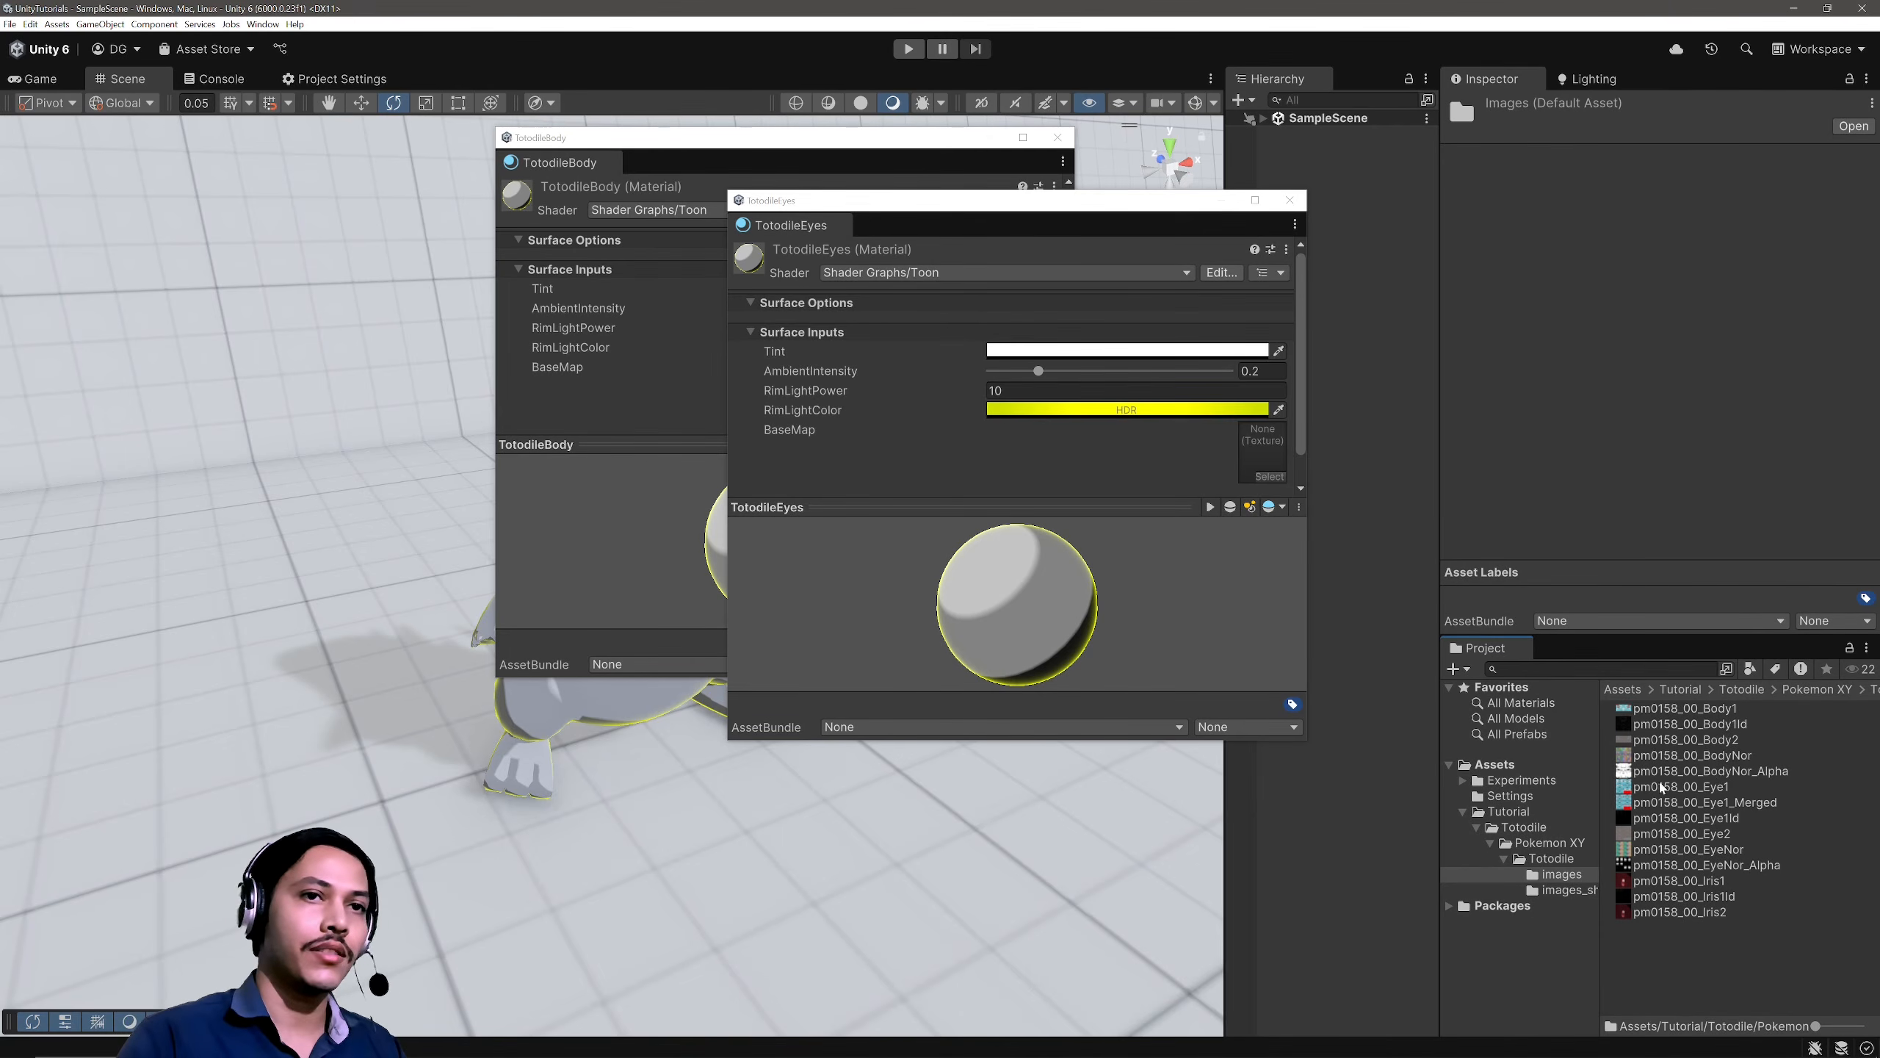
pyautogui.moveTo(1660, 787); pyautogui.dragTo(1243, 414)
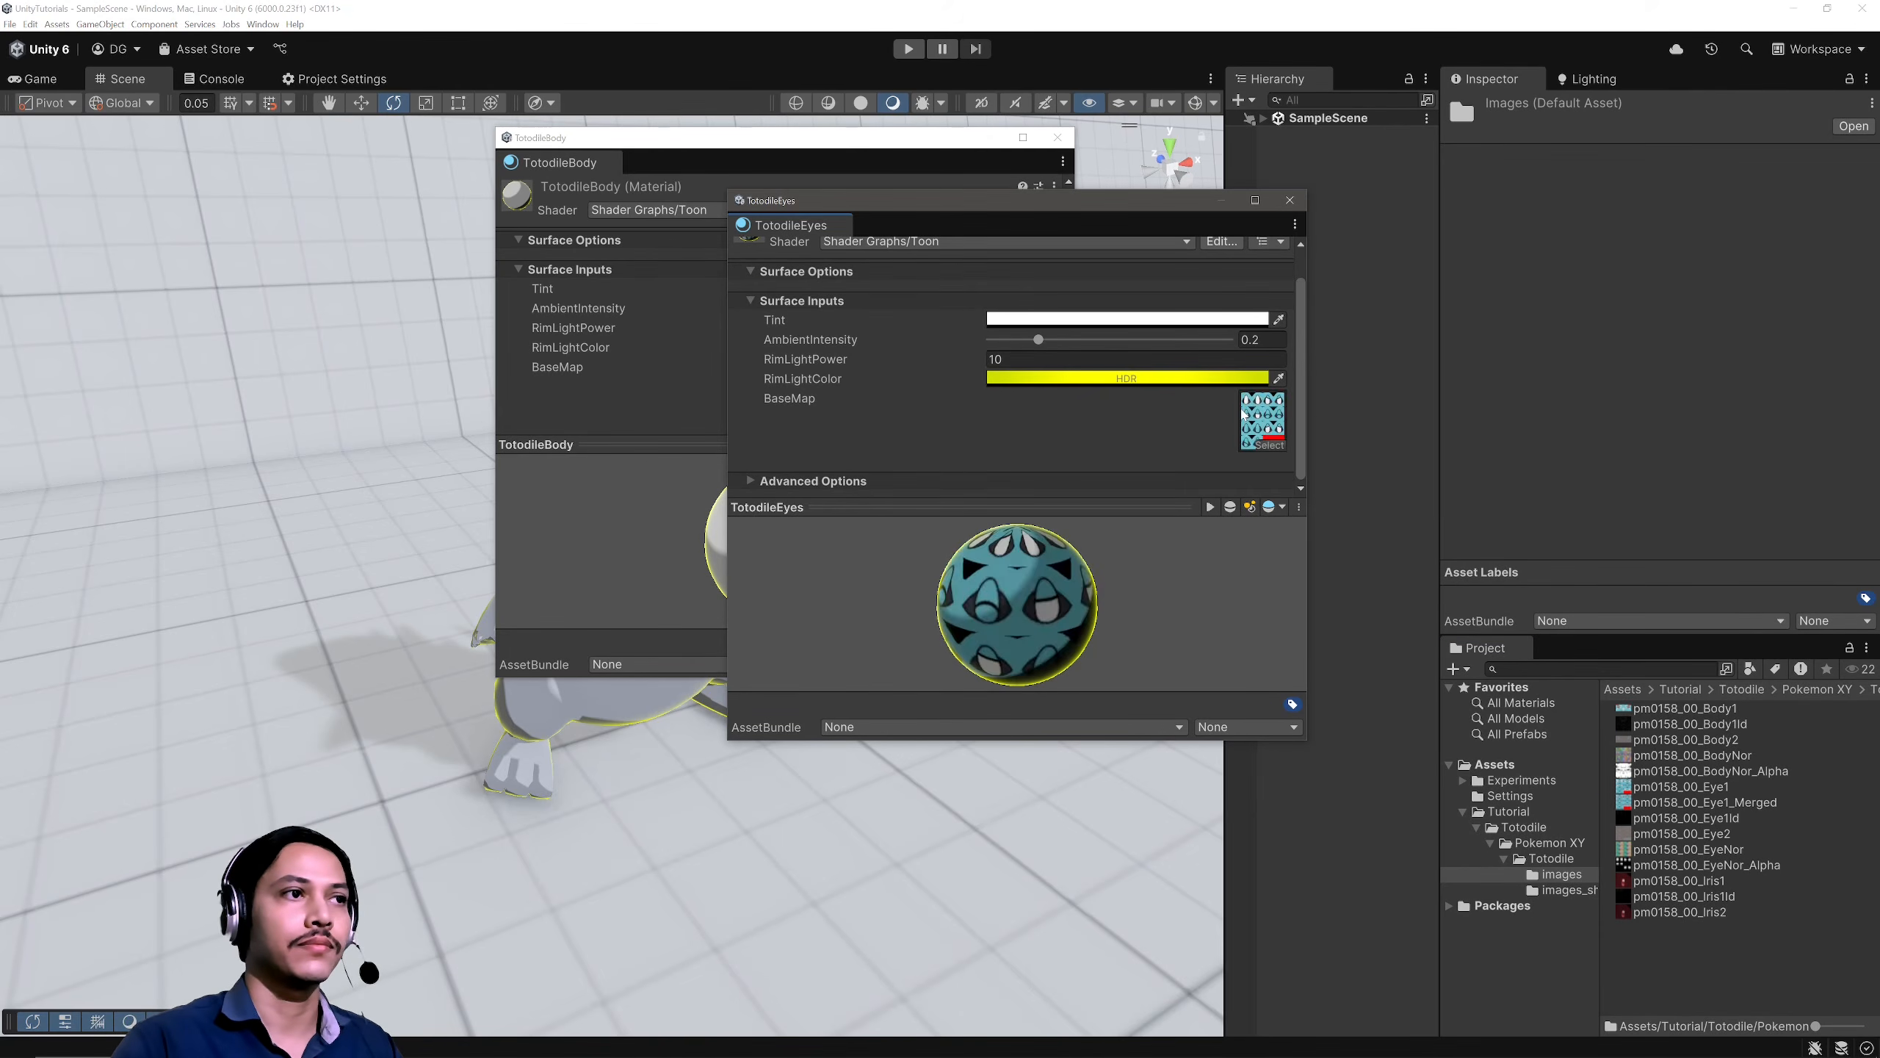
pyautogui.moveTo(1026, 220); pyautogui.dragTo(226, 313)
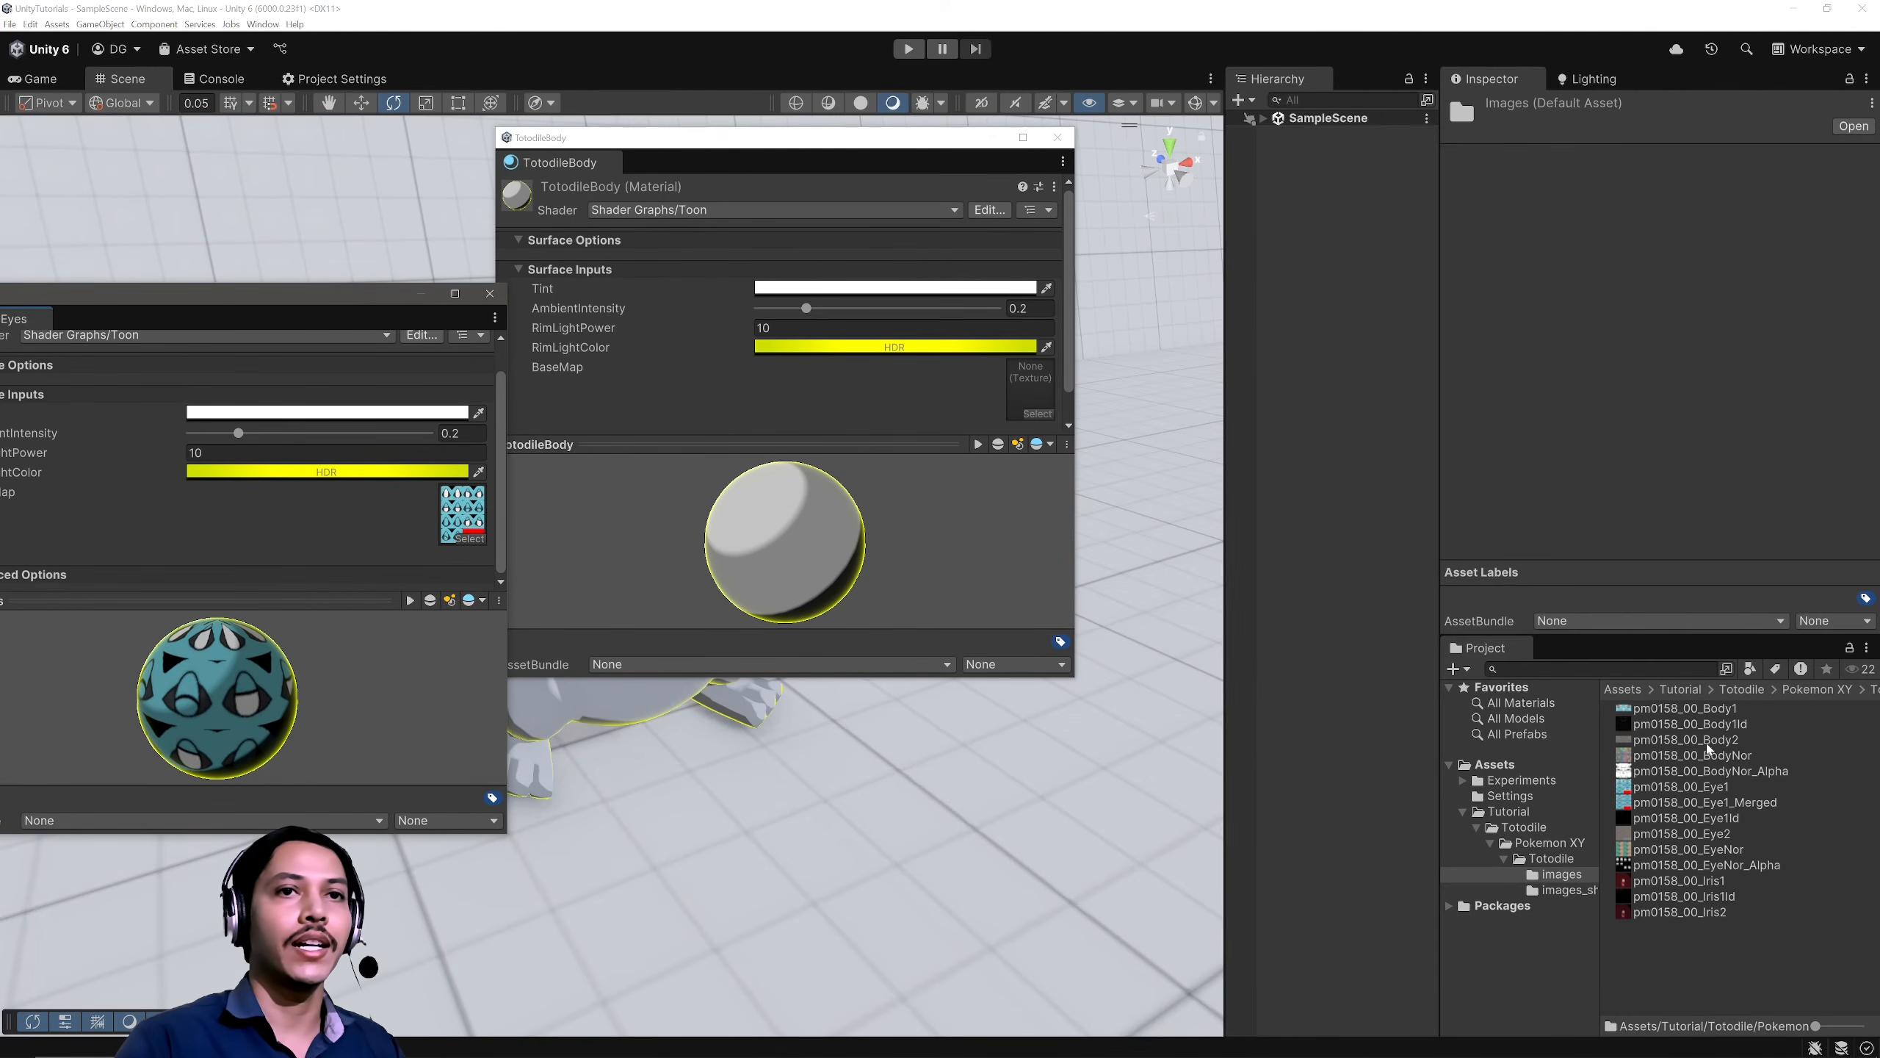
pyautogui.moveTo(1684, 708); pyautogui.dragTo(1033, 384)
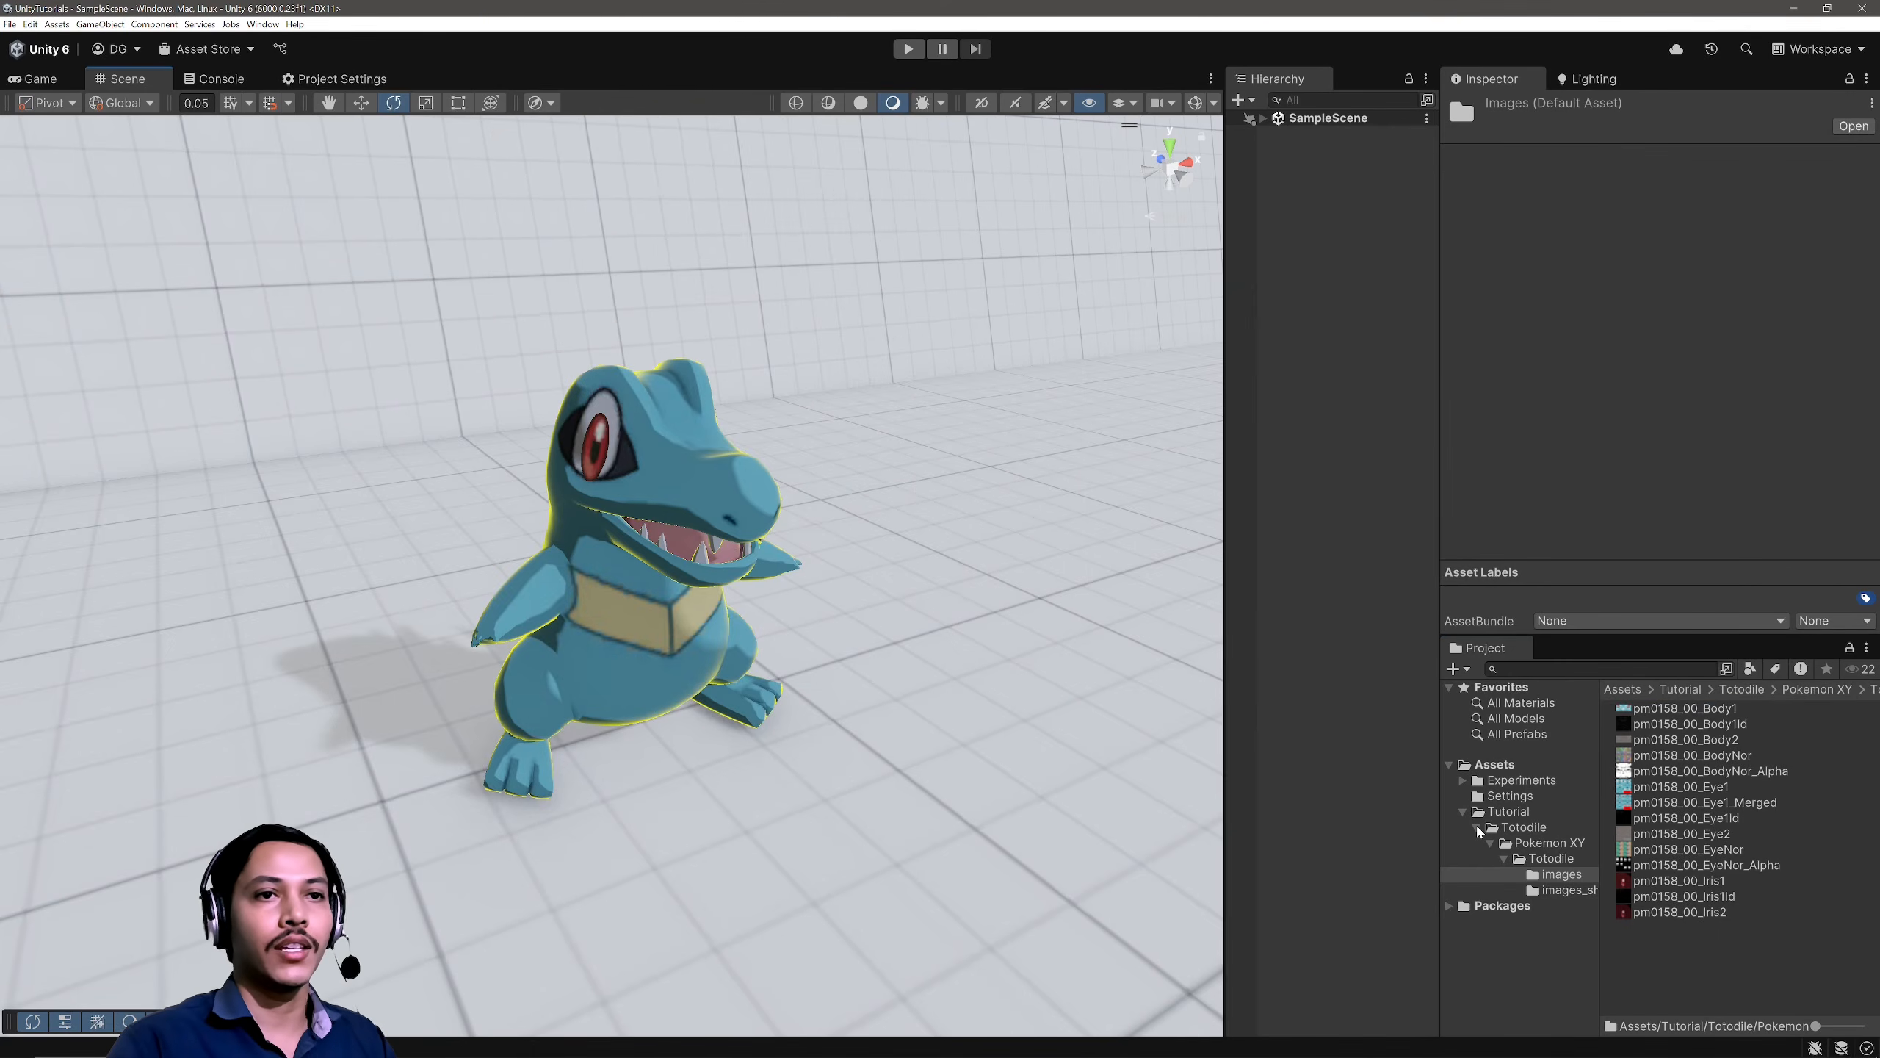
# Step: Return to the Tutorial folder and change the TotodileBody material's RimLightColor to an HDR blue of about R 0, G 0.67, B 2.27
pyautogui.click(1477, 826)
pyautogui.click(1509, 811)
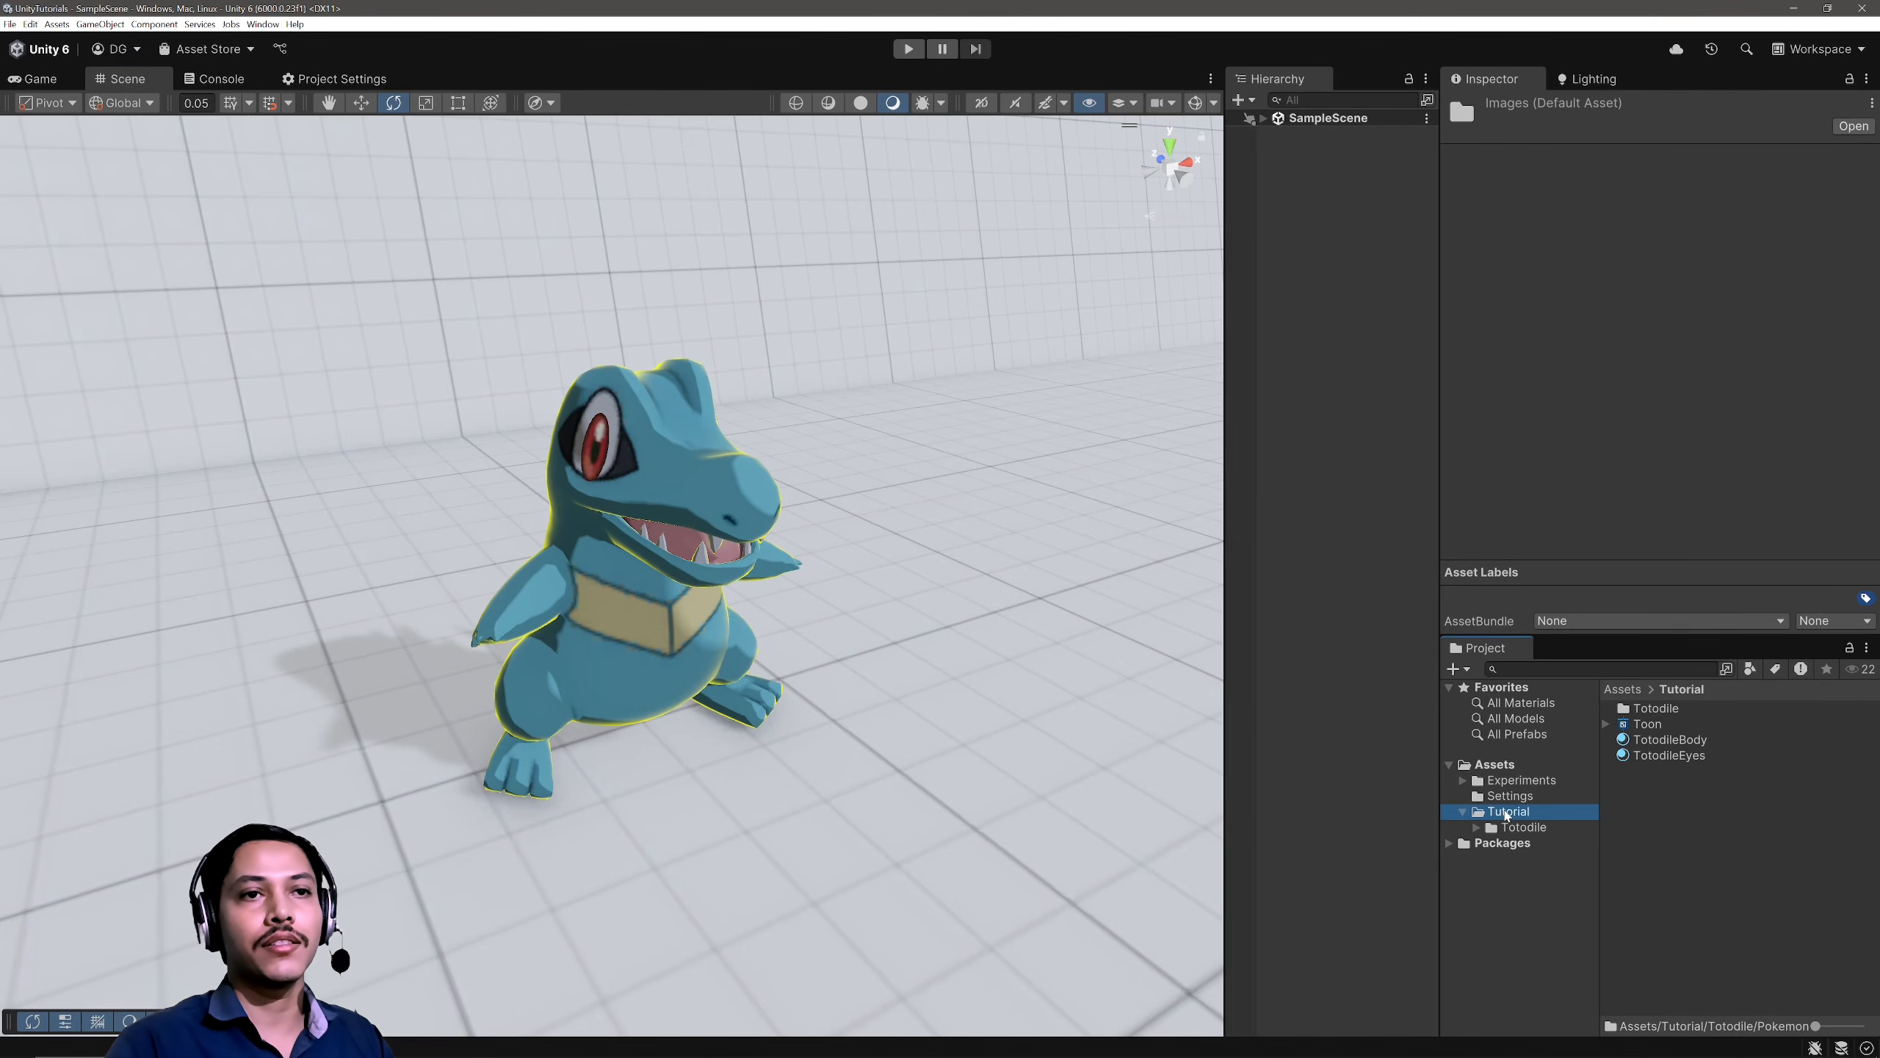
pyautogui.click(1702, 738)
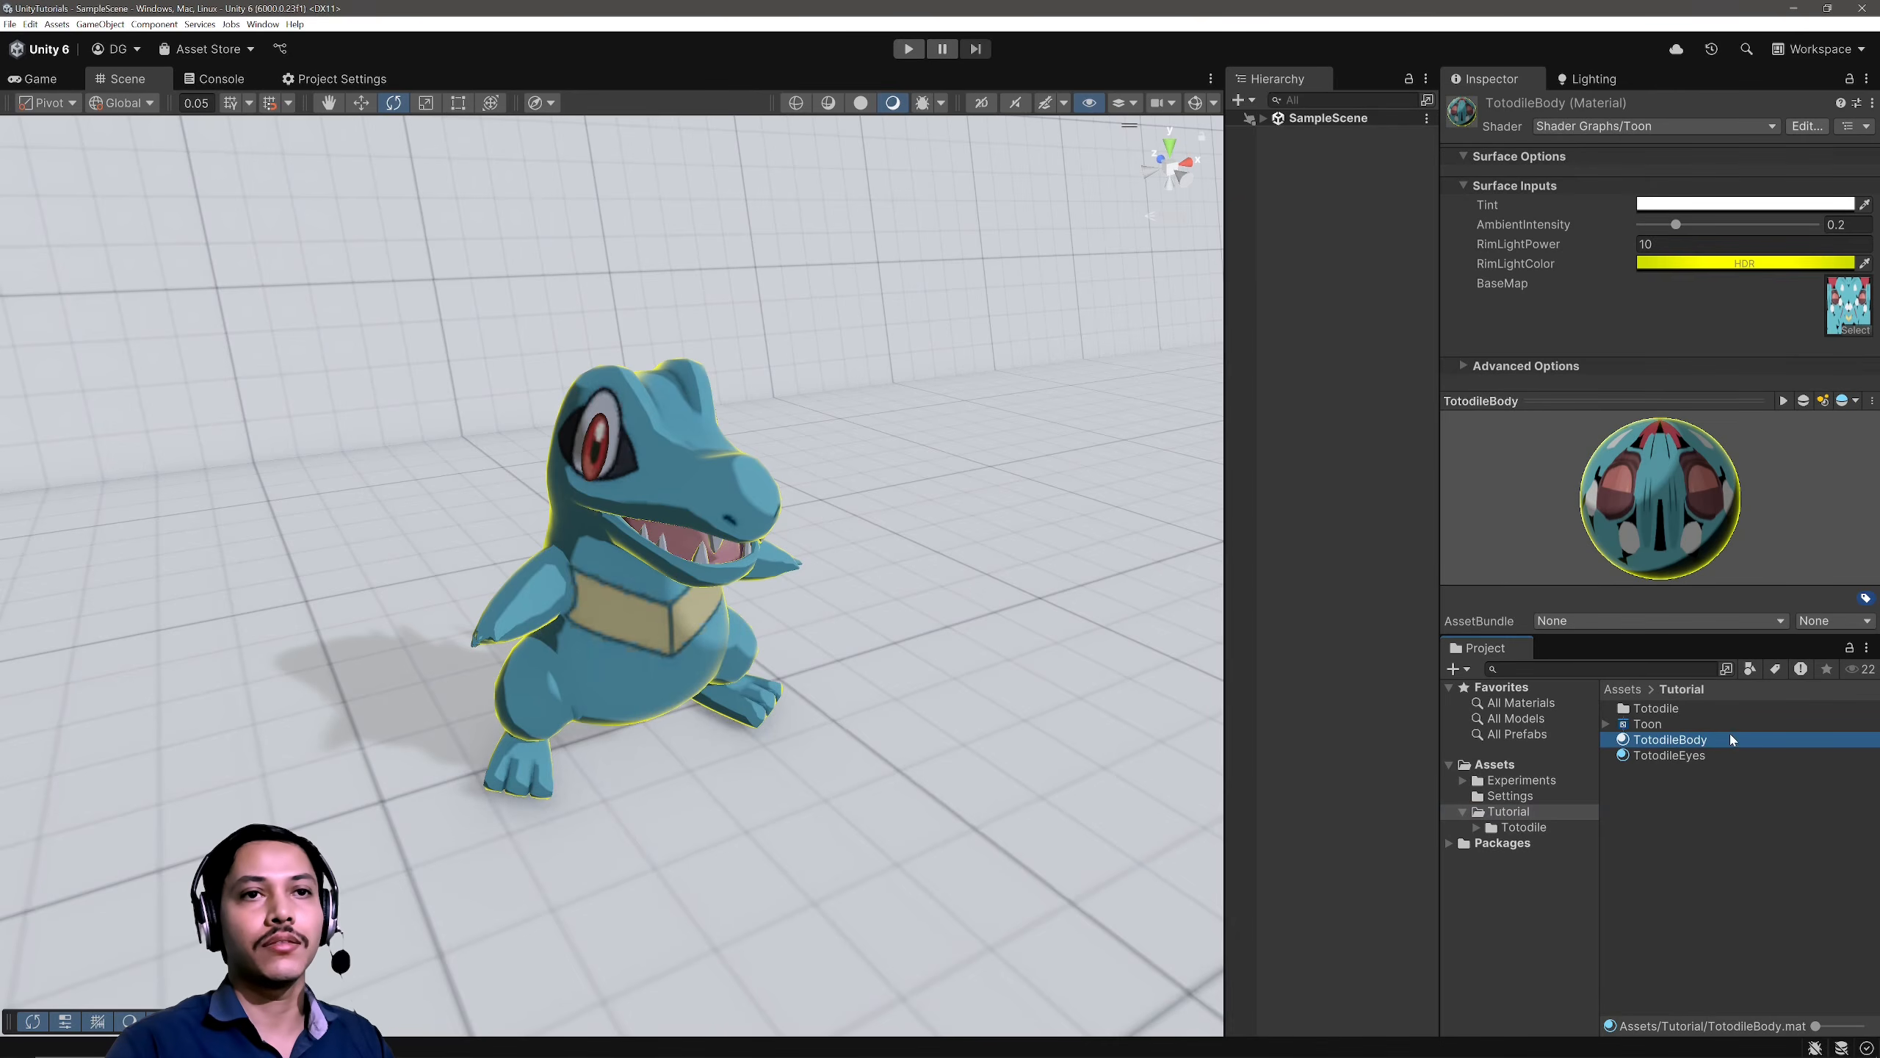
pyautogui.click(1735, 264)
pyautogui.moveTo(1852, 433); pyautogui.dragTo(1670, 500)
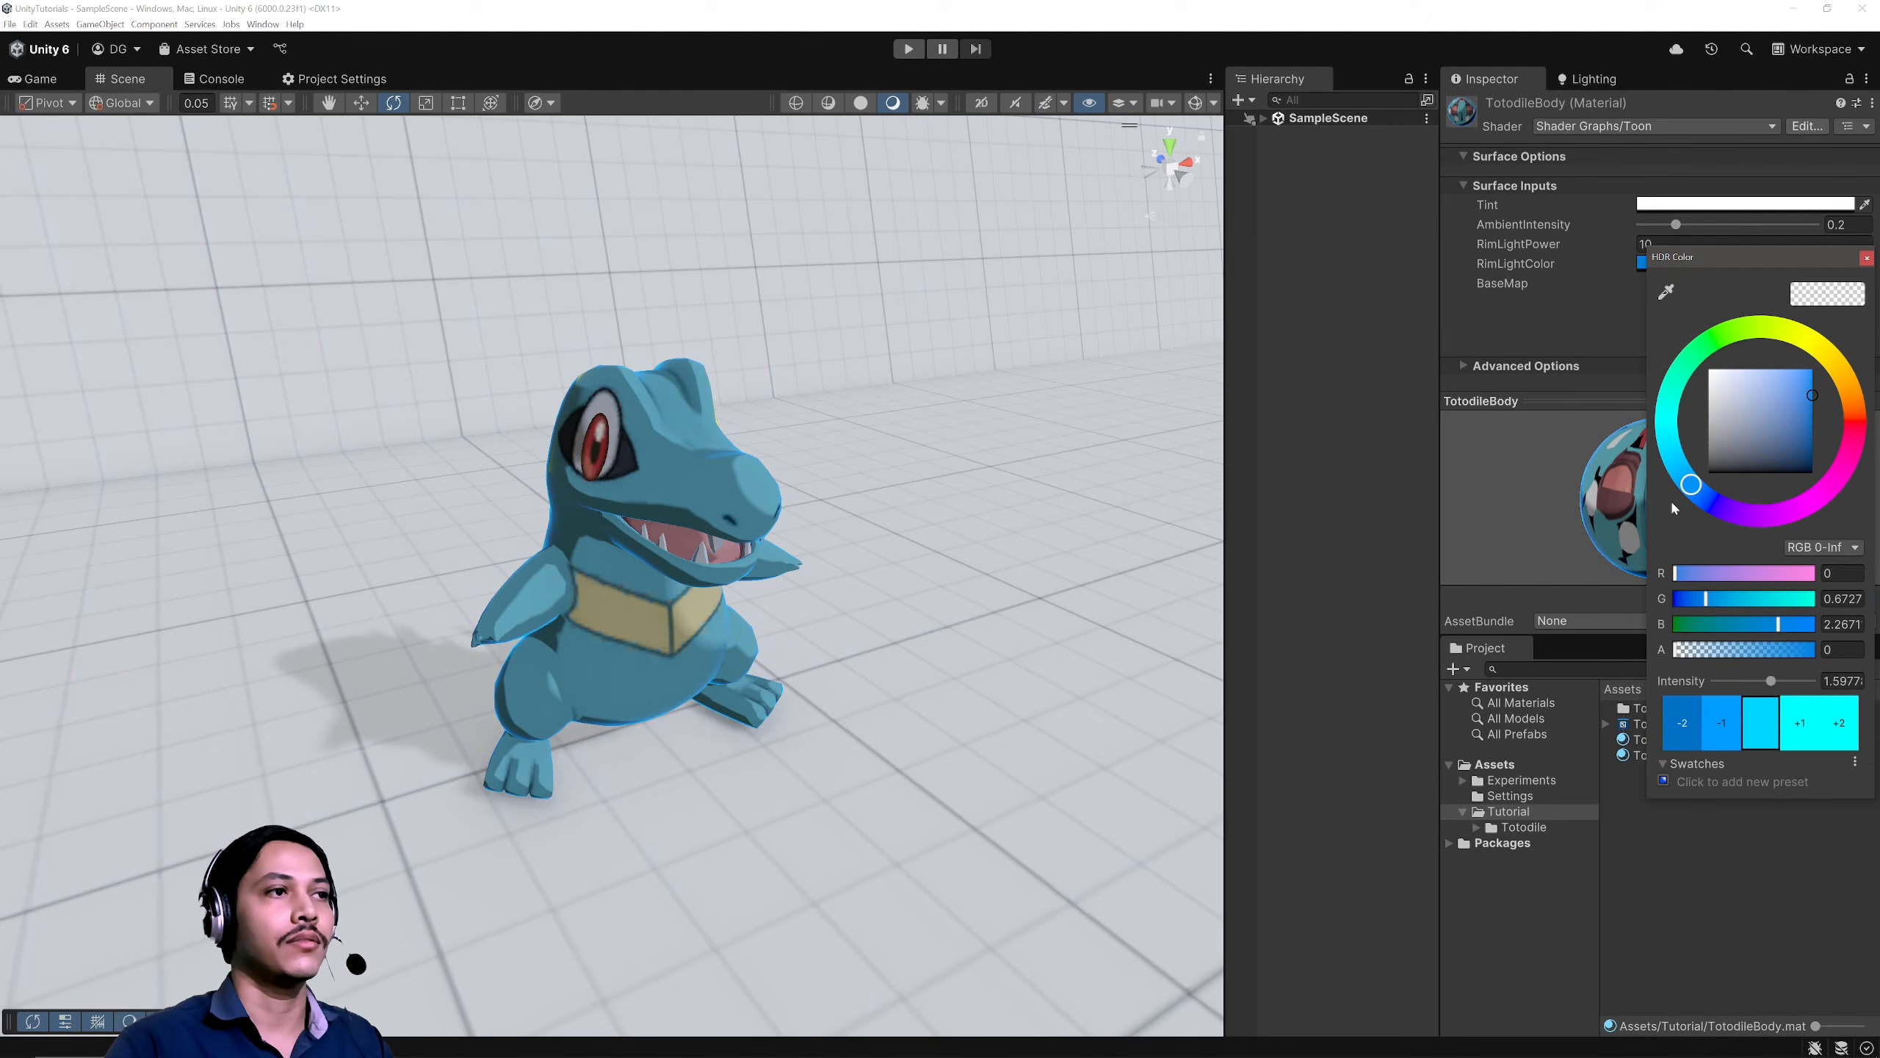
pyautogui.click(1878, 273)
# Step: Copy the RimLightColor from the TotodileBody material to the TotodileEyes material
pyautogui.rightClick(1713, 264)
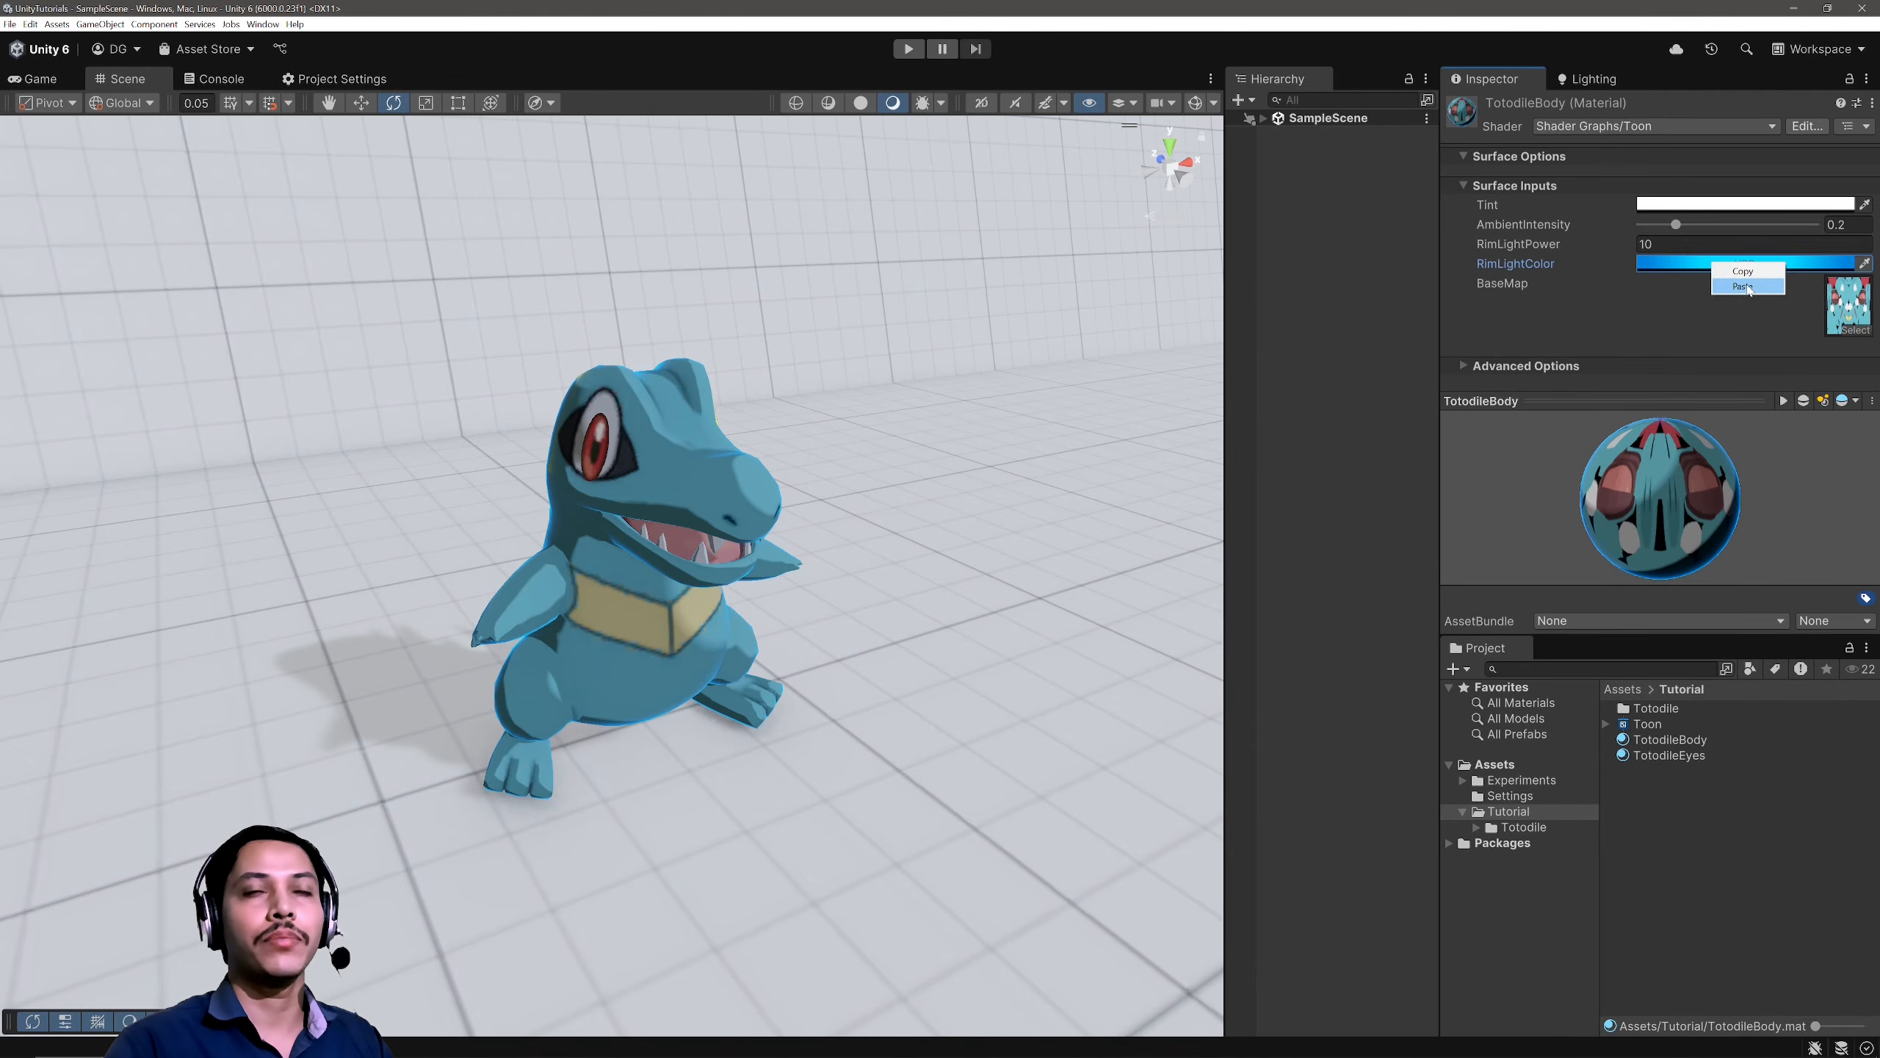
pyautogui.click(1744, 272)
pyautogui.click(1674, 755)
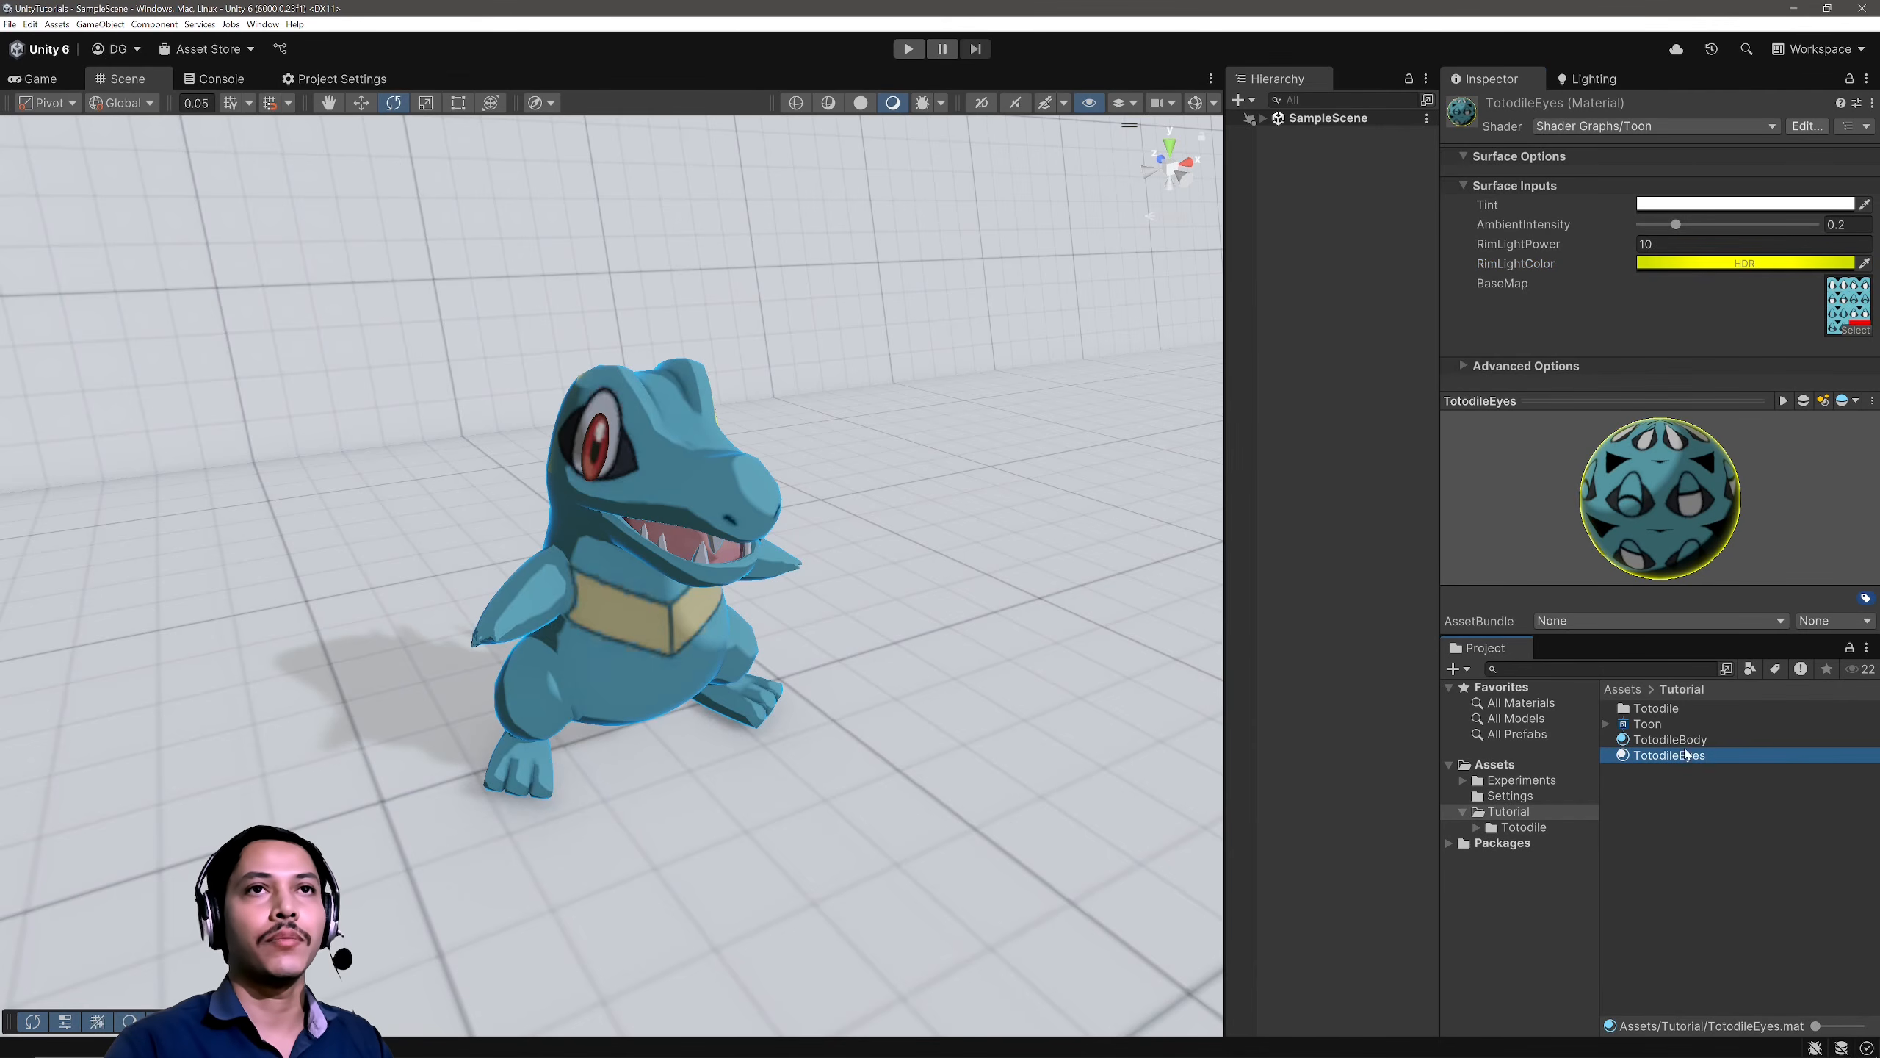
pyautogui.rightClick(1690, 265)
pyautogui.click(1752, 291)
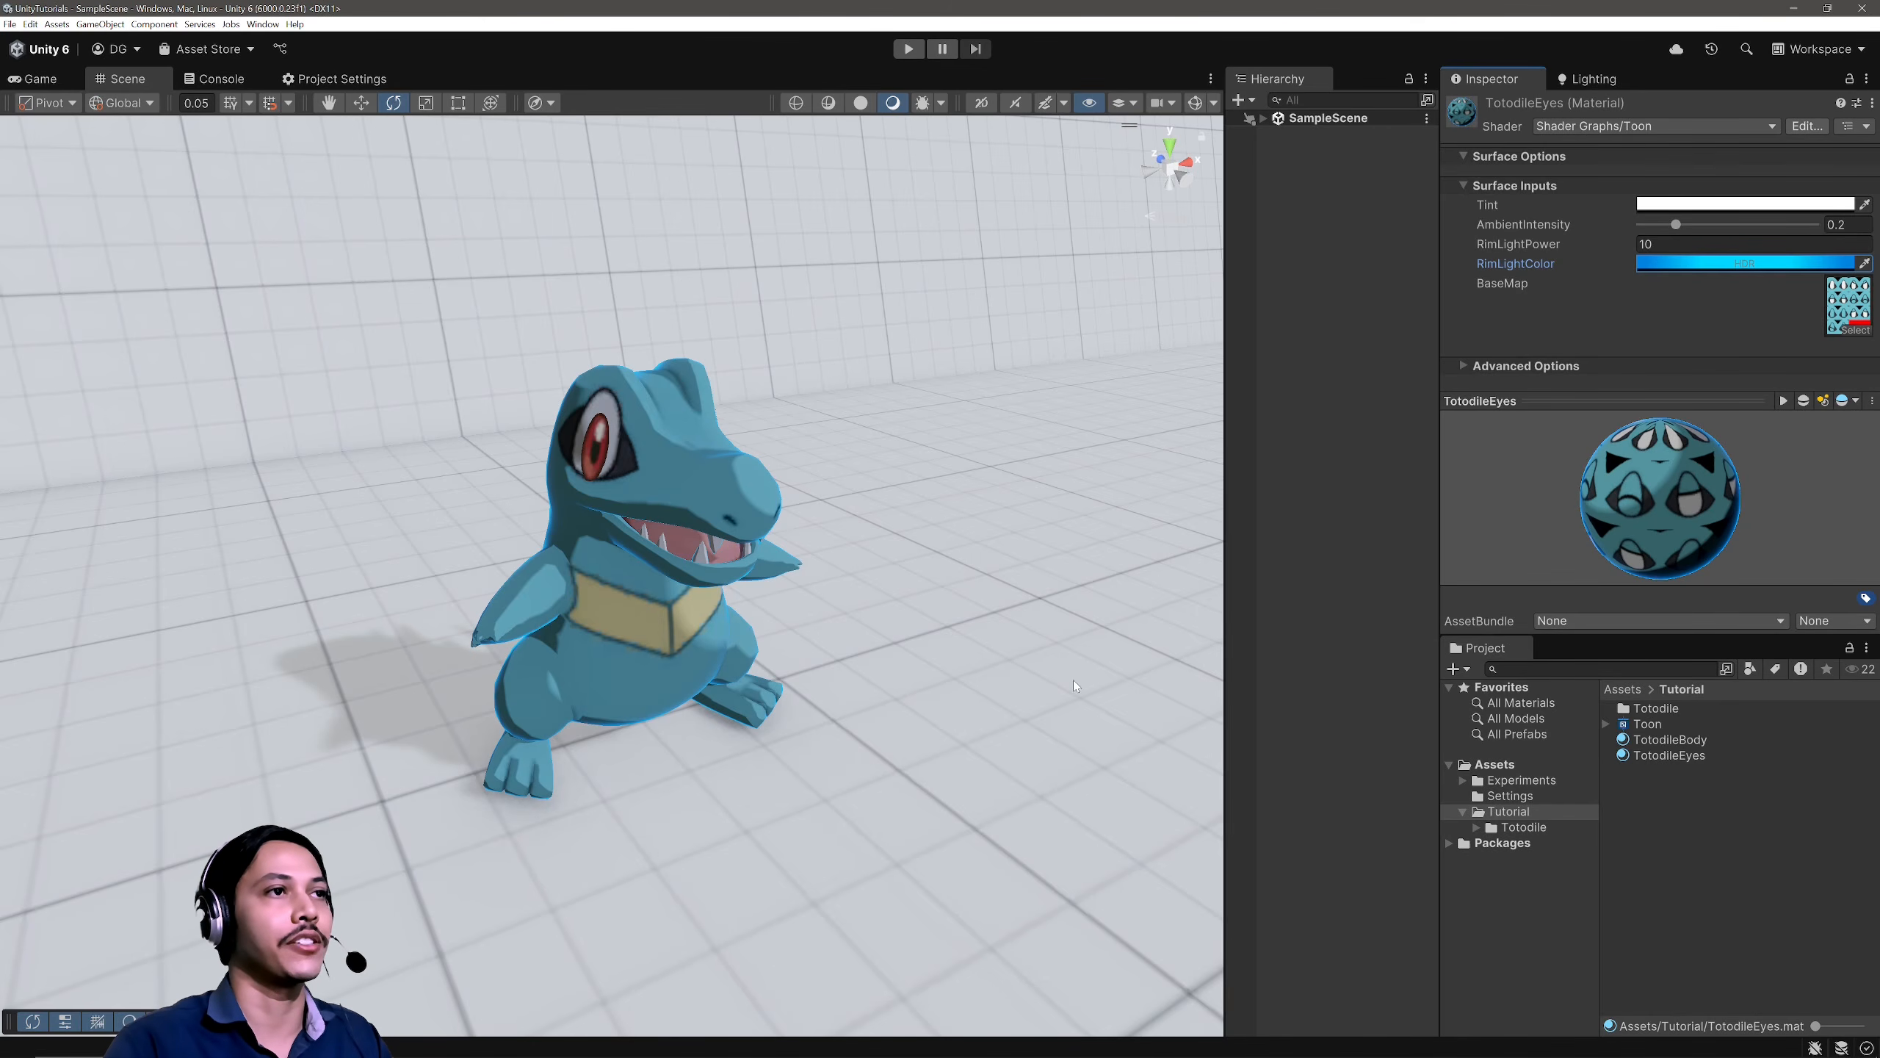
# Step: Select SampleScene's Directional Light and rotate it to change the direction of the lighting on Totodile
pyautogui.moveTo(1073, 682)
pyautogui.keyDown('alt'); pyautogui.mouseDown()
pyautogui.moveTo(568, 679)
pyautogui.moveTo(1058, 660)
pyautogui.mouseUp(); pyautogui.keyUp('alt')
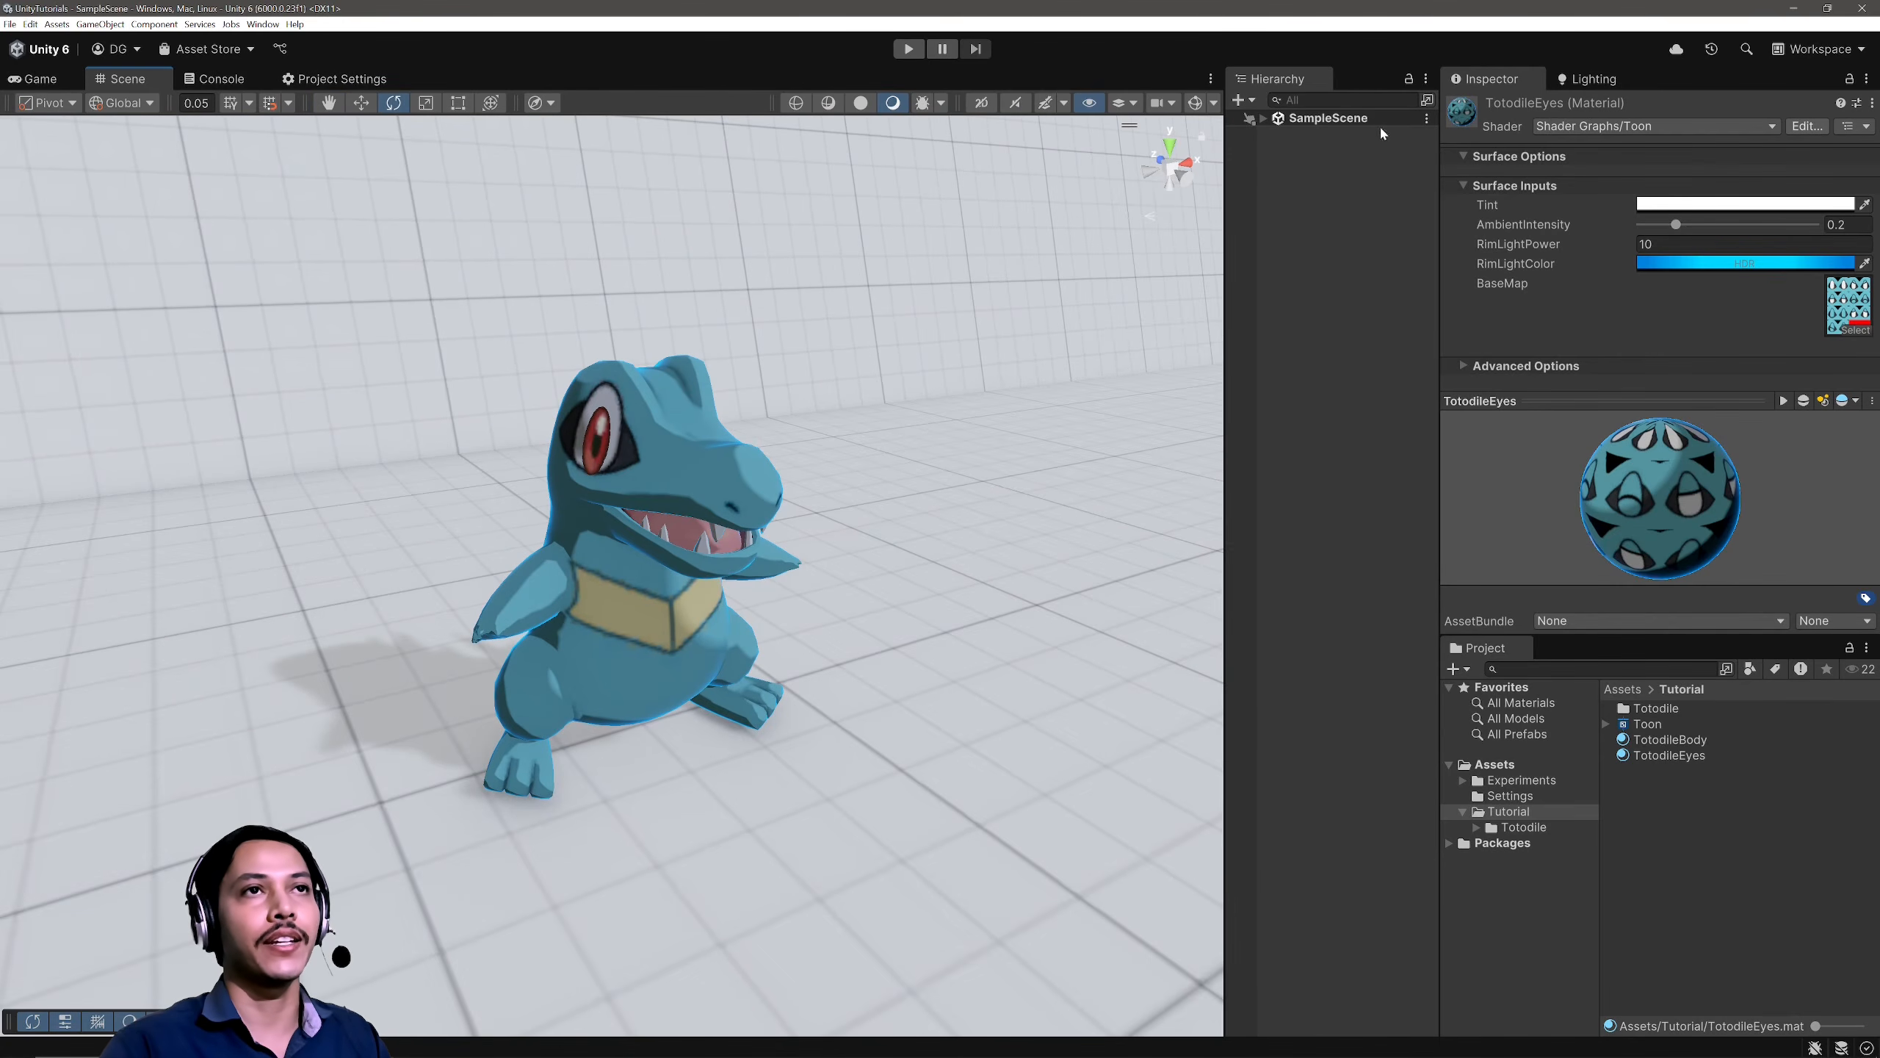
pyautogui.click(1262, 117)
pyautogui.click(1337, 151)
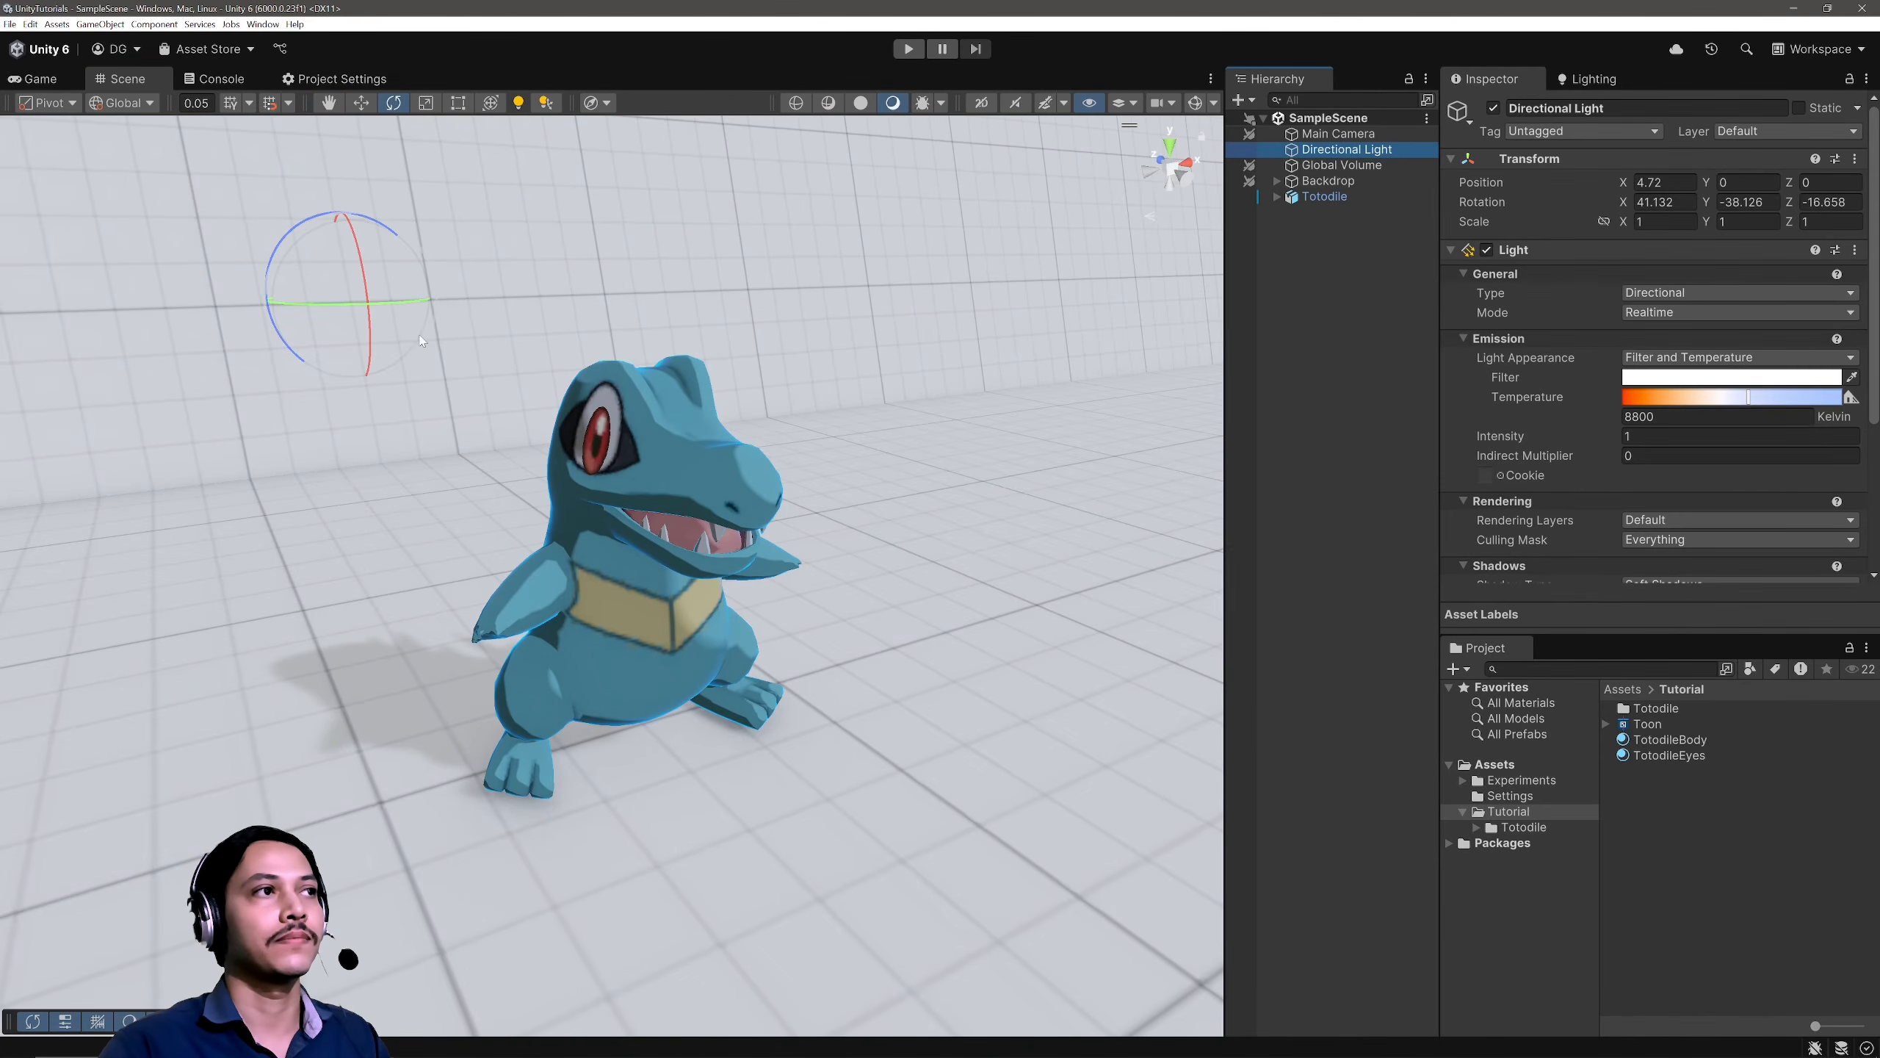
pyautogui.moveTo(366, 302); pyautogui.dragTo(155, 304)
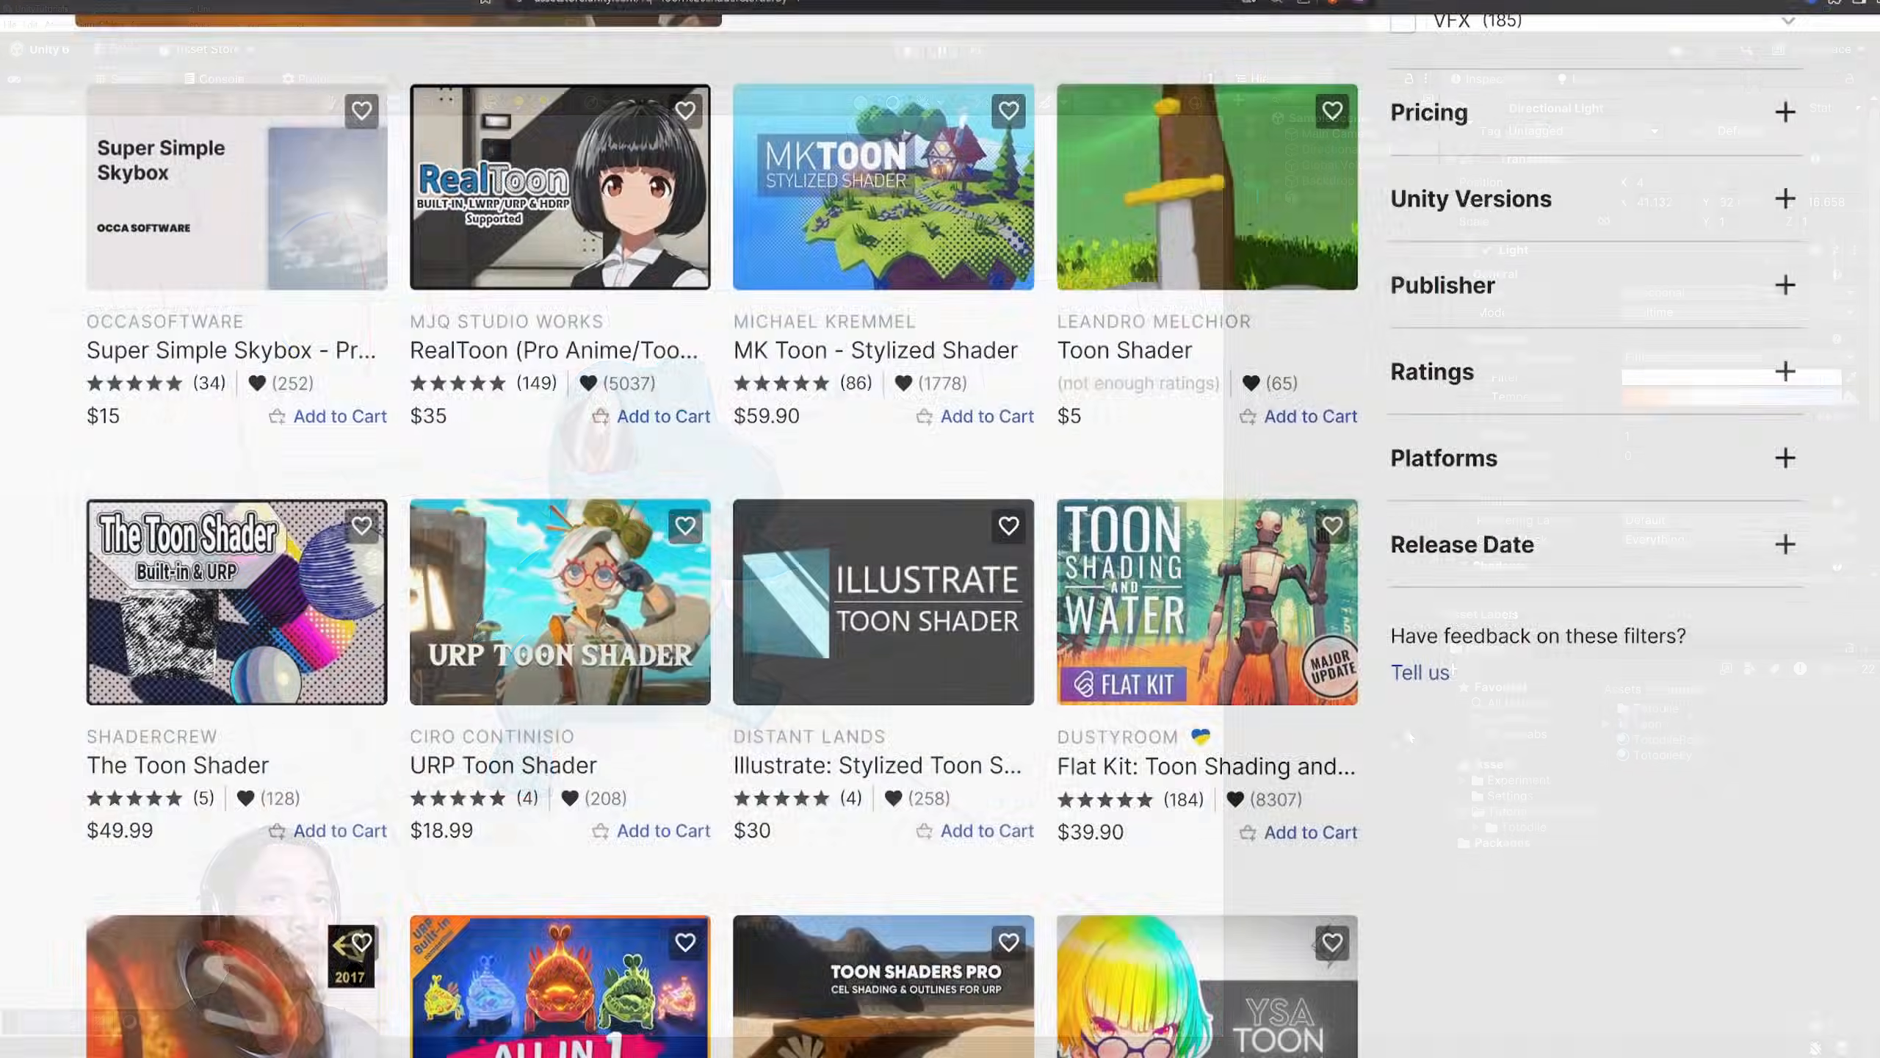
pyautogui.scroll(-3, 940, 529)
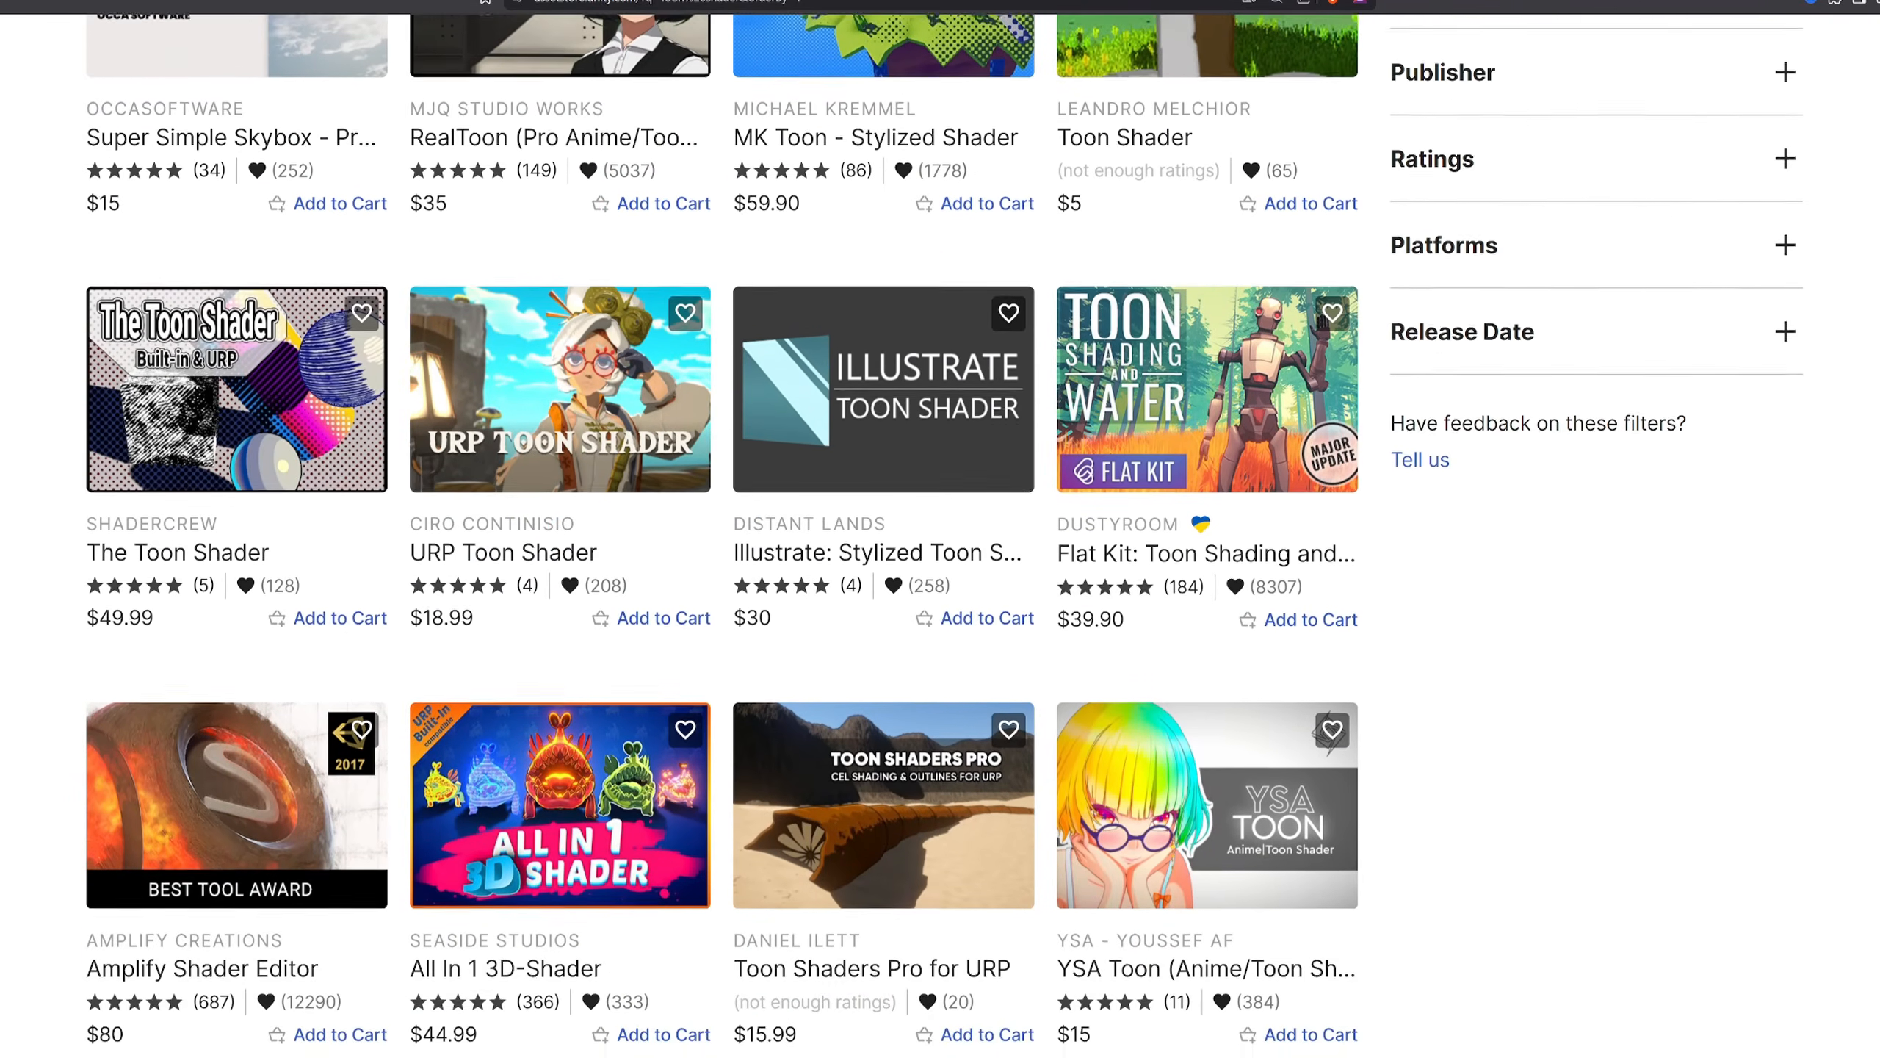
pyautogui.scroll(-5, 940, 529)
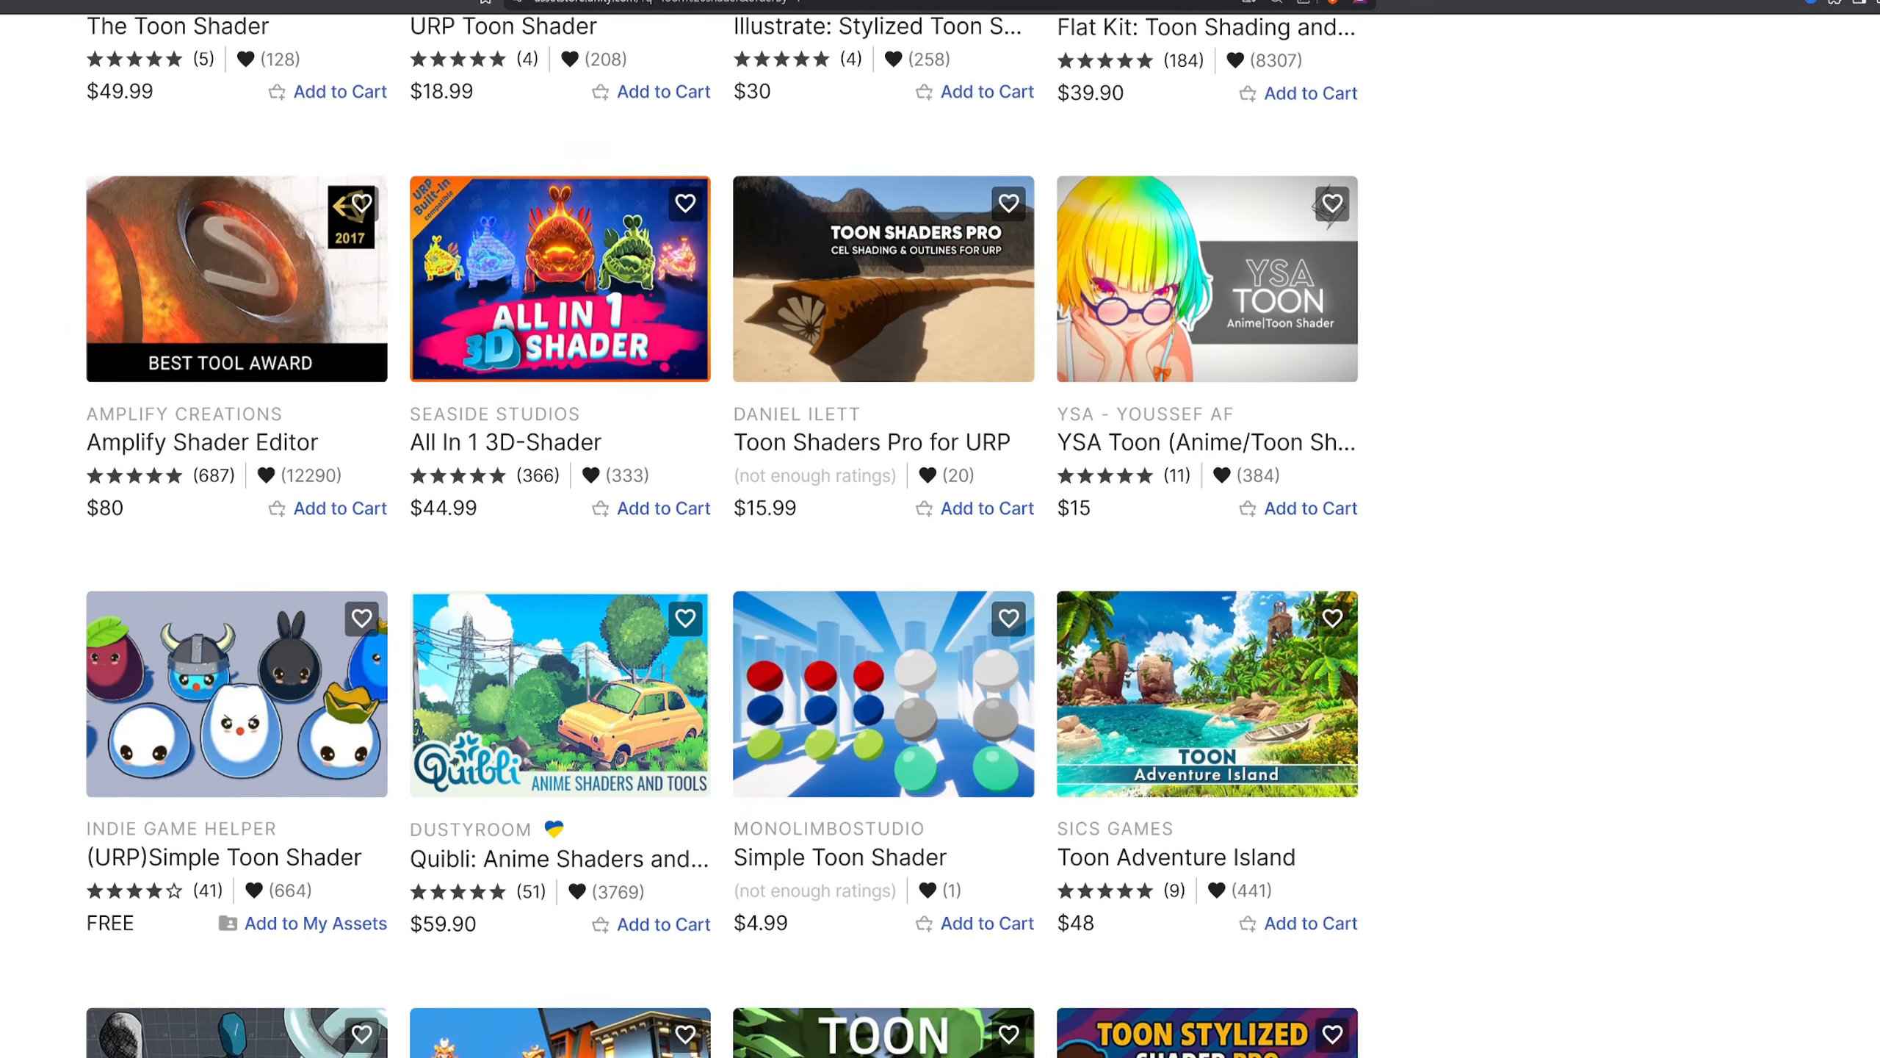